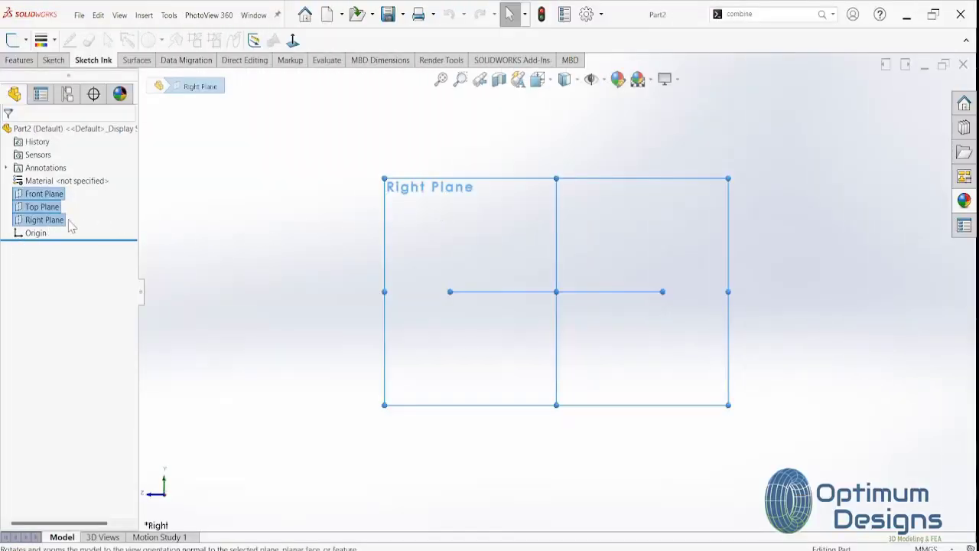
# Begin Sketch1 on the Right Plane and bring up the rectangle type options
pyautogui.click(66, 219)
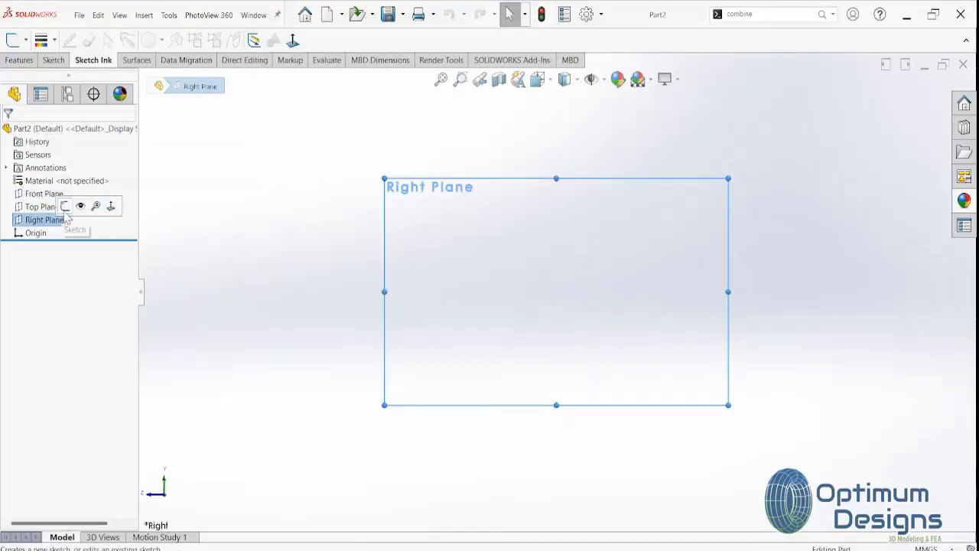
pyautogui.click(65, 207)
pyautogui.click(53, 60)
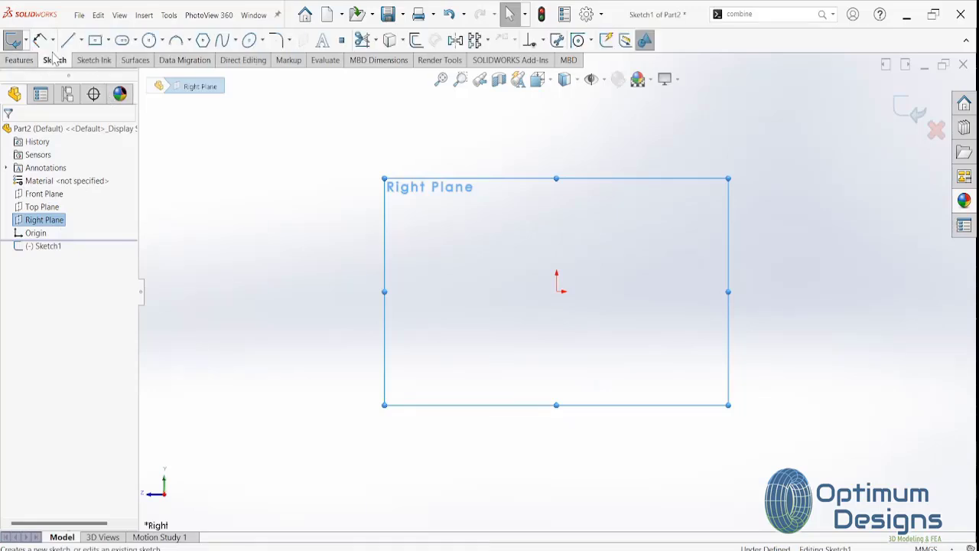
pyautogui.click(107, 40)
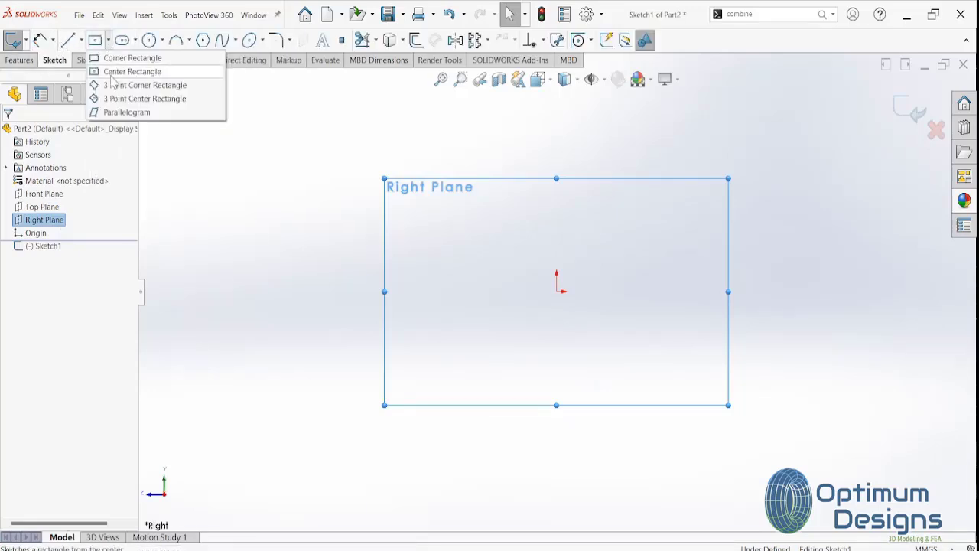
# Draw a construction corner rectangle from the origin, centre it, and begin dimensioning its left edge
pyautogui.click(113, 59)
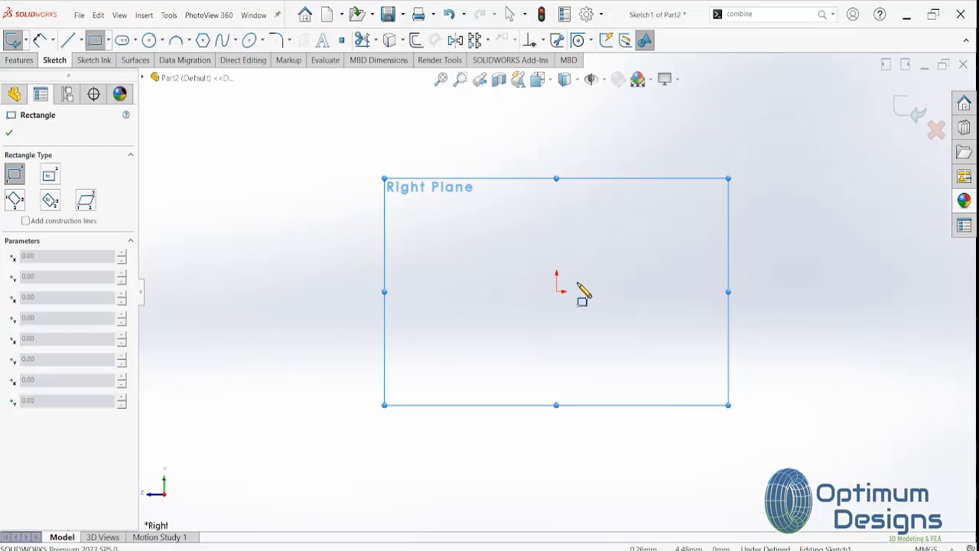
pyautogui.click(556, 291)
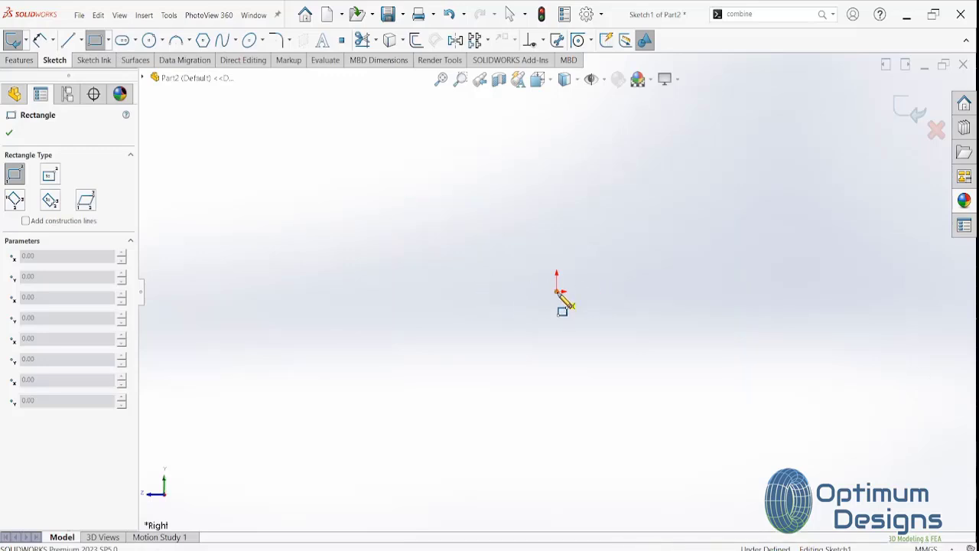
pyautogui.click(893, 157)
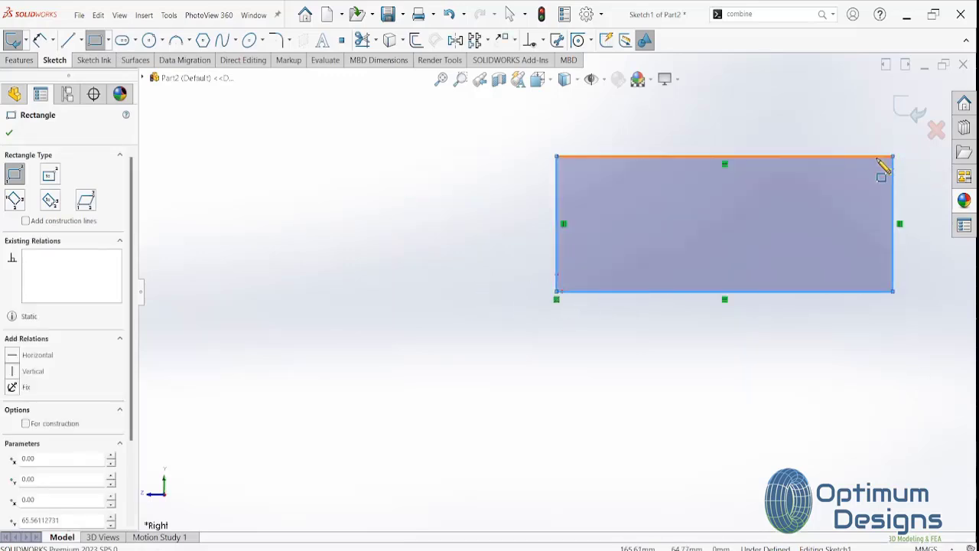
pyautogui.click(26, 423)
pyautogui.click(11, 135)
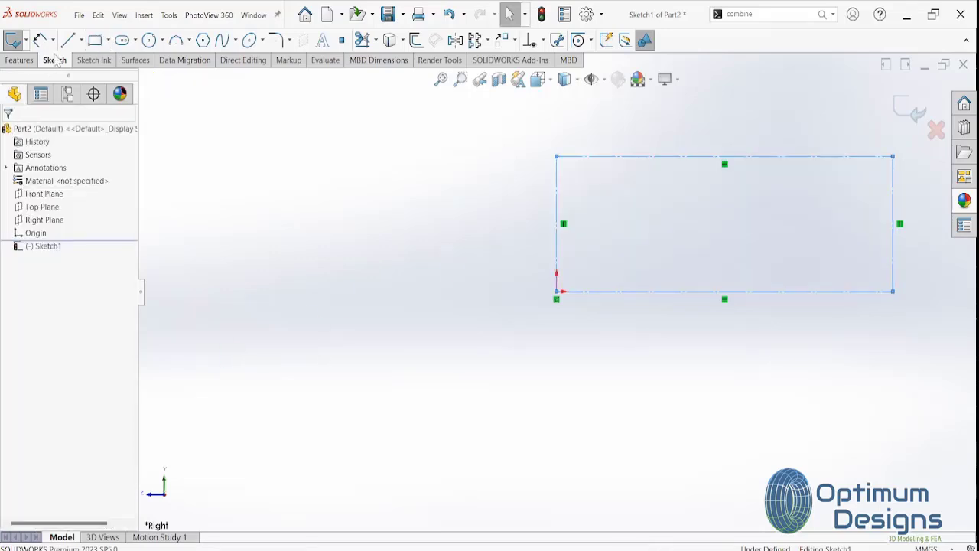
pyautogui.click(41, 42)
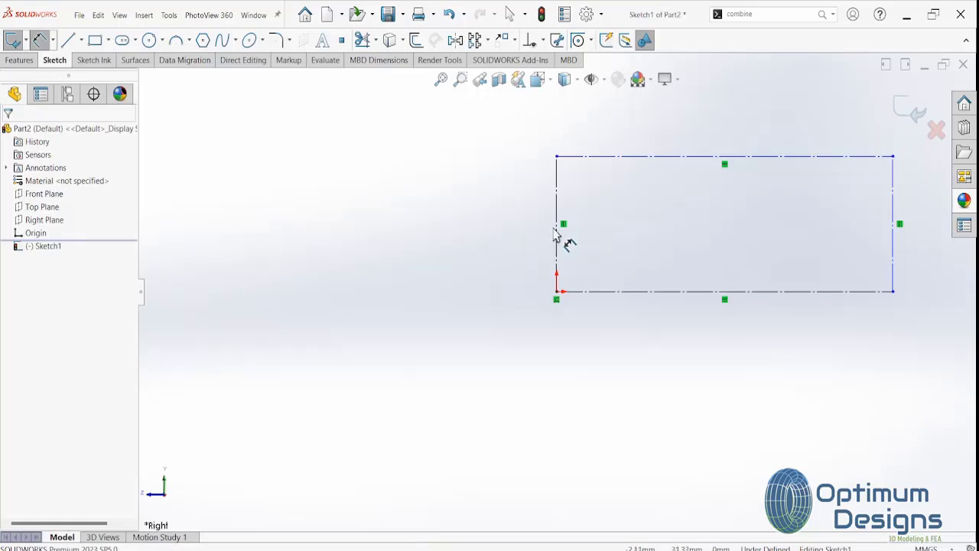
pyautogui.keyDown('ctrl'); pyautogui.moveTo(556, 235); pyautogui.dragTo(334, 315, button='middle'); pyautogui.keyUp('ctrl')
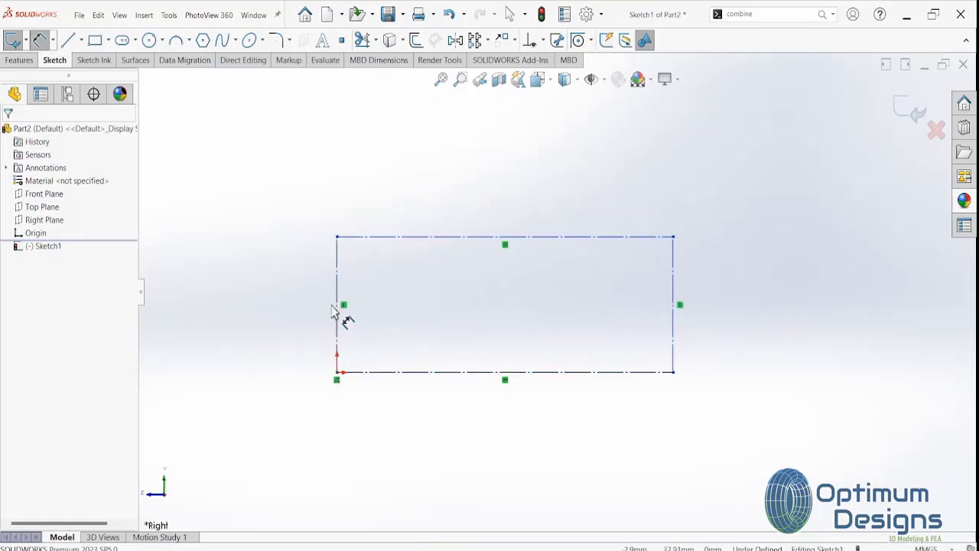
pyautogui.click(337, 309)
# Dimension the construction rectangle's left edge to 50 mm and top edge to 300 mm
pyautogui.click(297, 314)
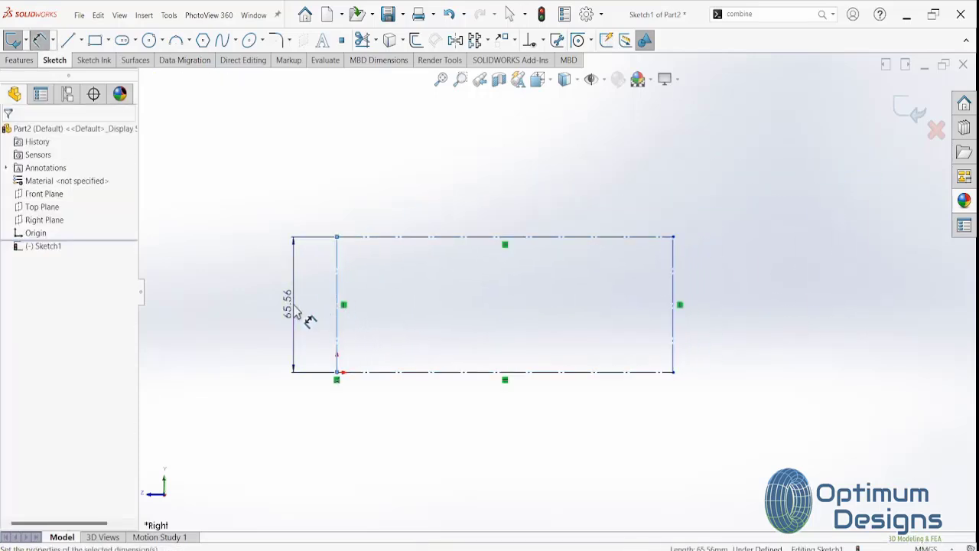
pyautogui.write('50.')
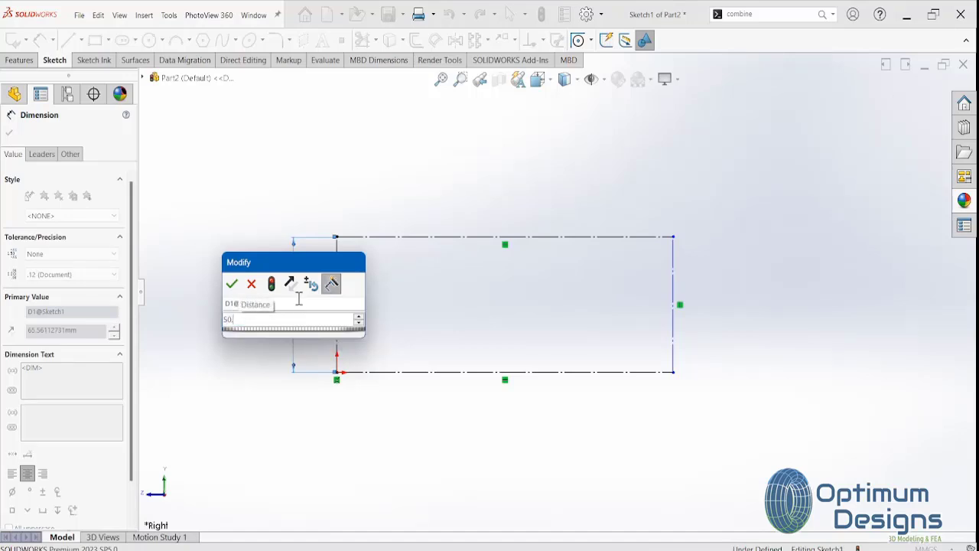
pyautogui.write('0')
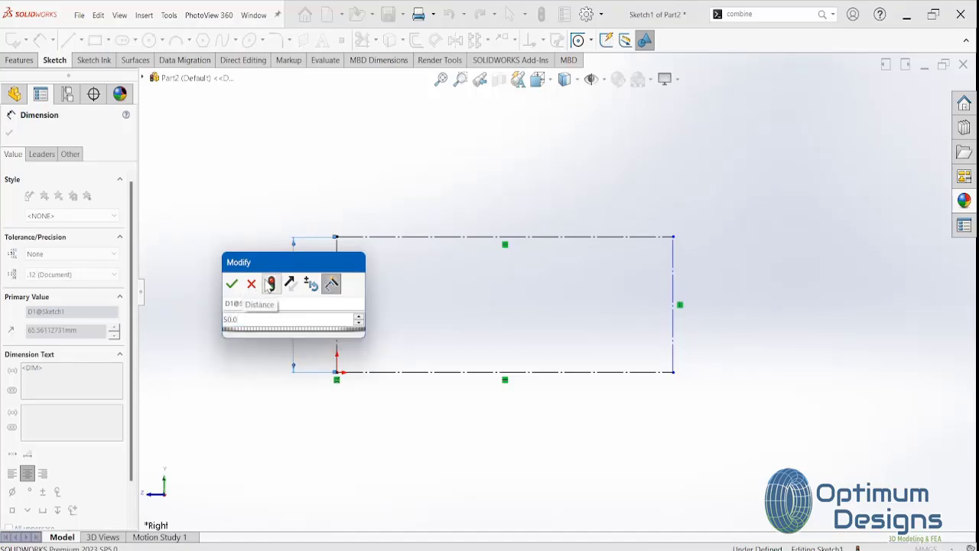
pyautogui.click(232, 284)
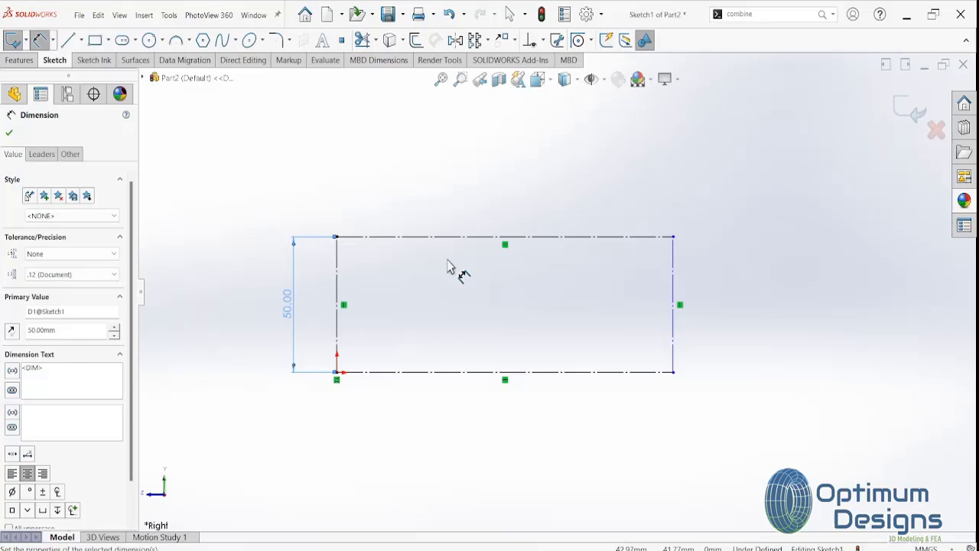
pyautogui.click(493, 236)
pyautogui.click(525, 197)
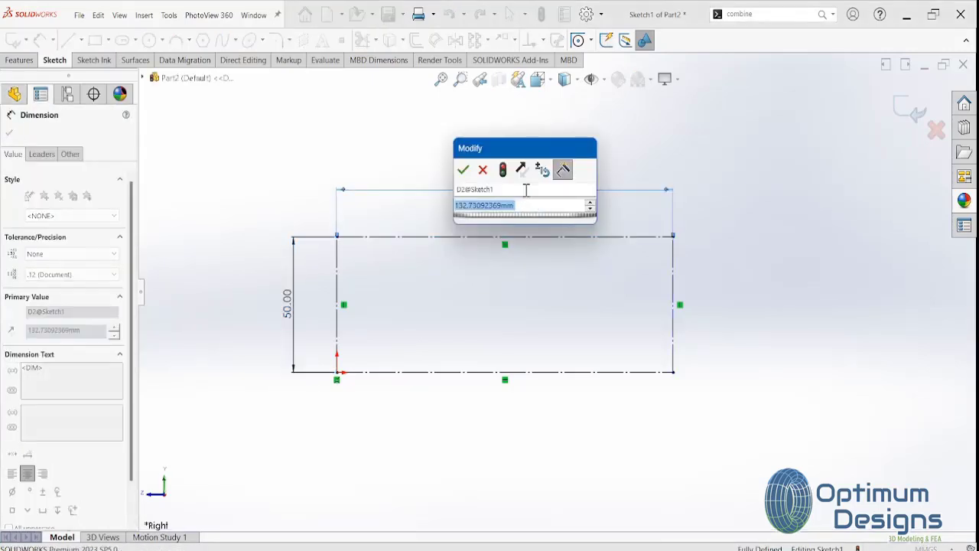
pyautogui.write('300.0')
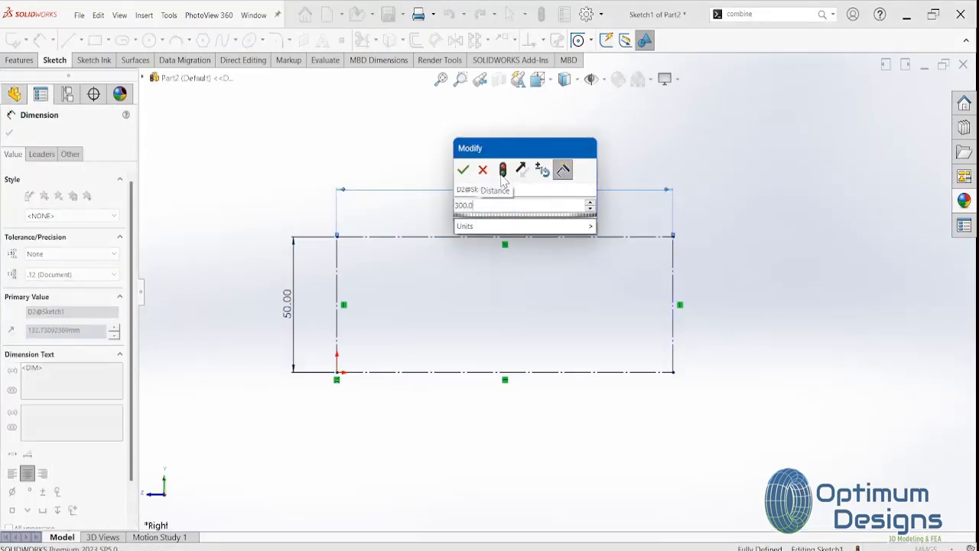
pyautogui.click(502, 170)
pyautogui.press('Return')
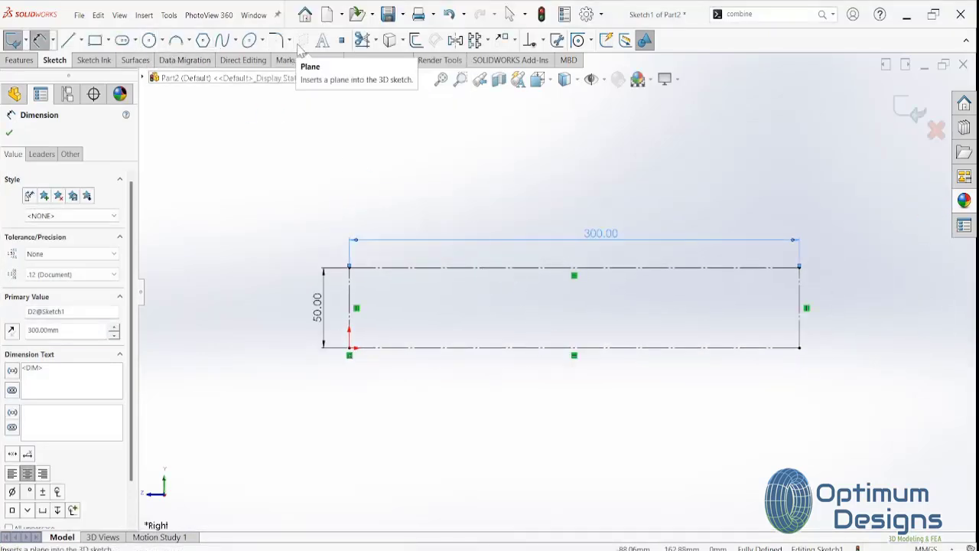
pyautogui.click(341, 40)
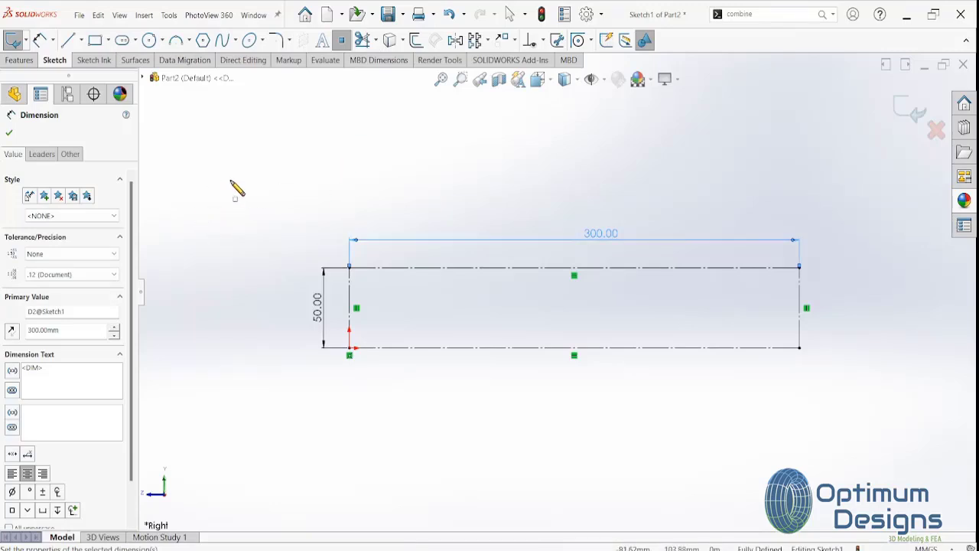
# Place sketch points on the left, top and bottom edges plus one free point near the right end
pyautogui.click(350, 292)
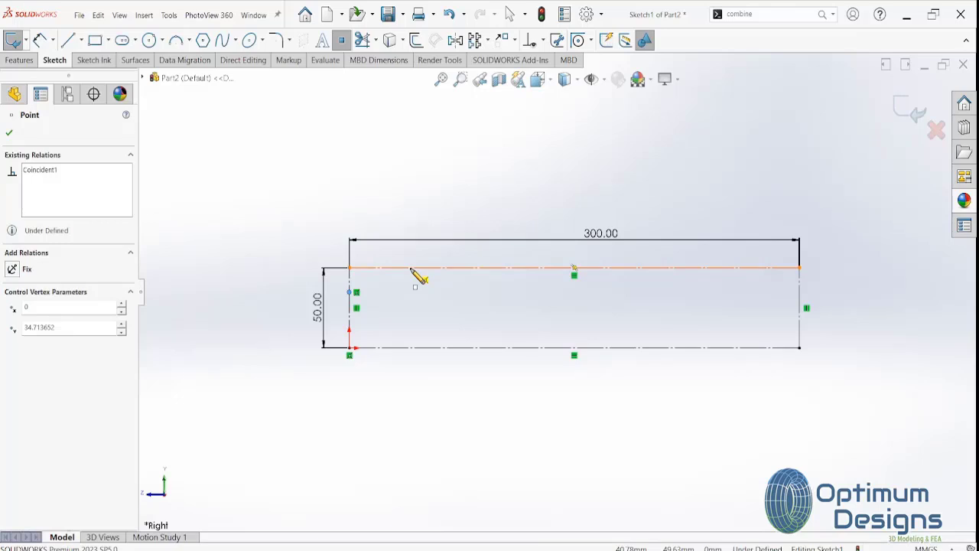
pyautogui.click(411, 267)
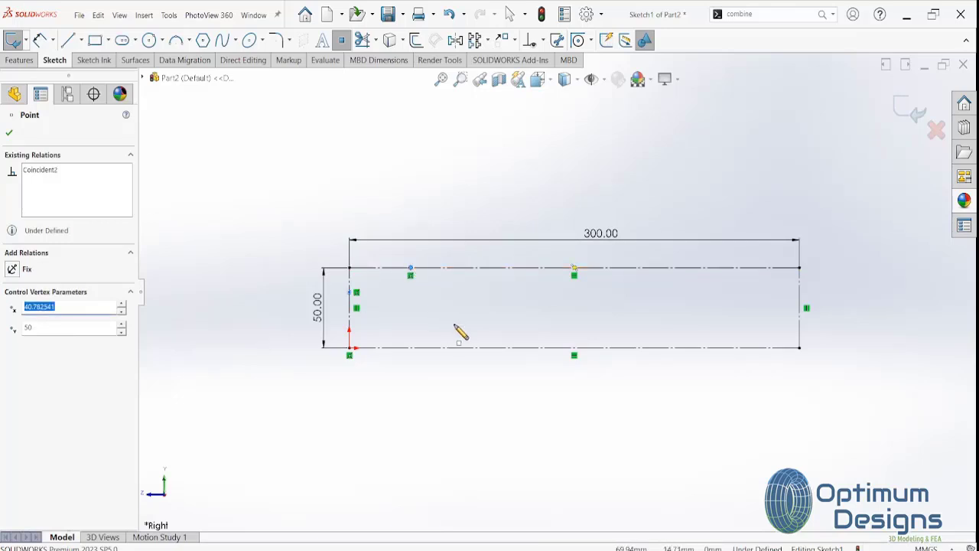
pyautogui.click(485, 348)
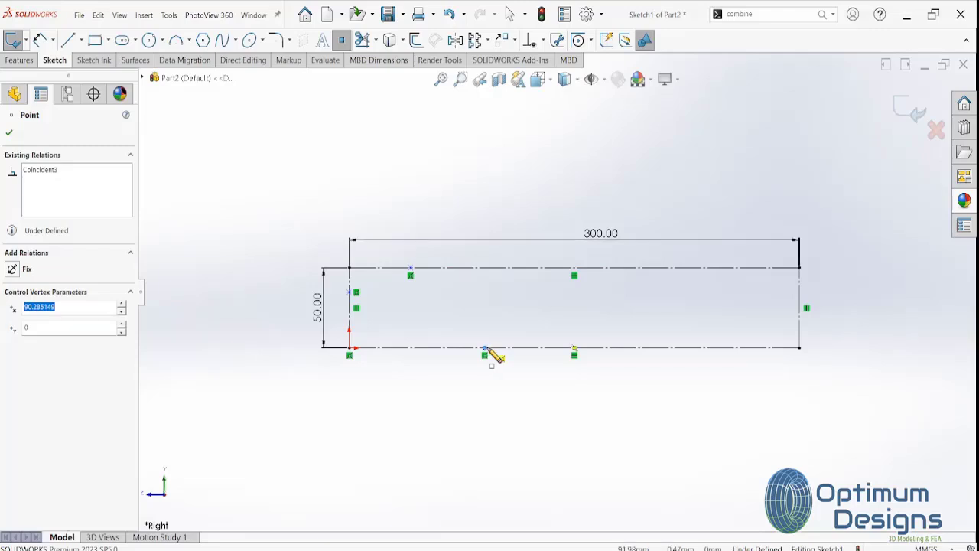
pyautogui.click(730, 290)
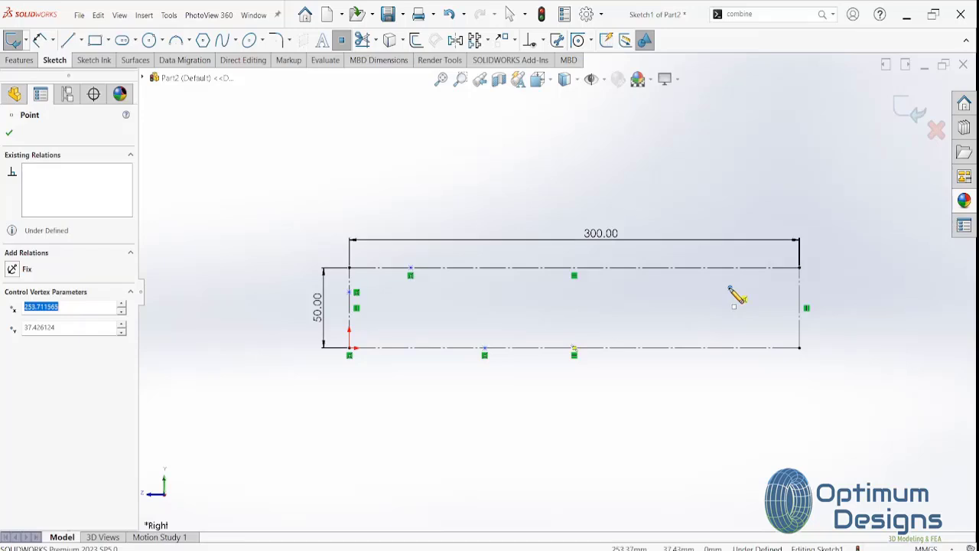
pyautogui.rightClick(731, 290)
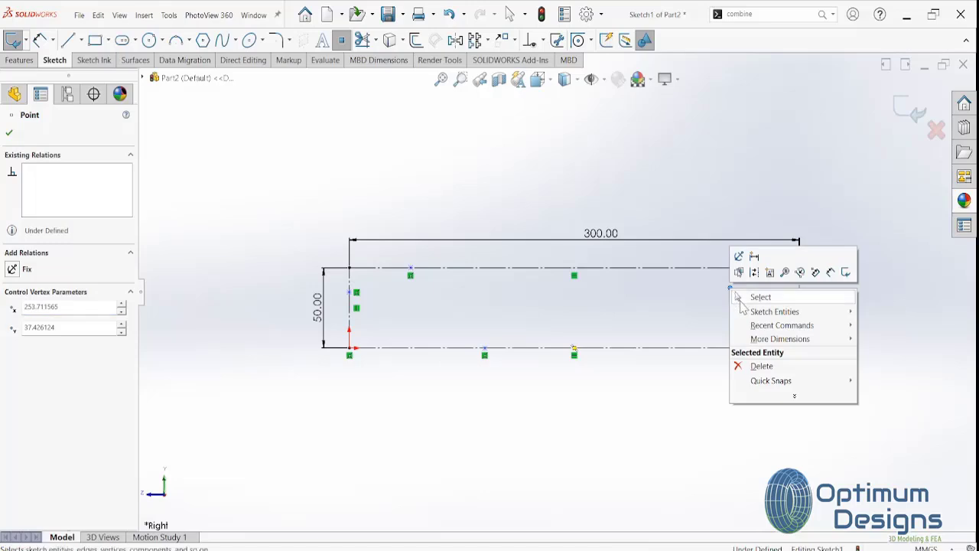
pyautogui.click(746, 297)
pyautogui.click(40, 40)
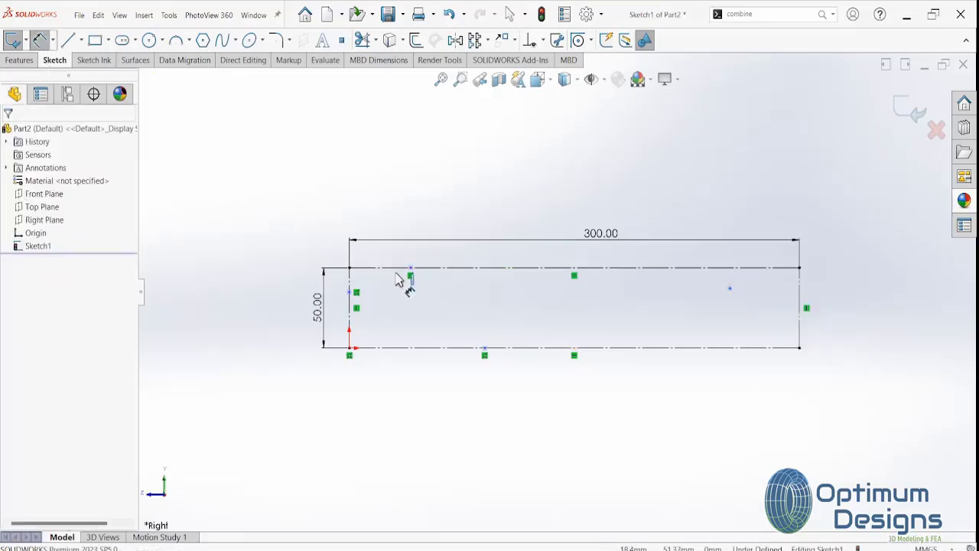
pyautogui.click(350, 292)
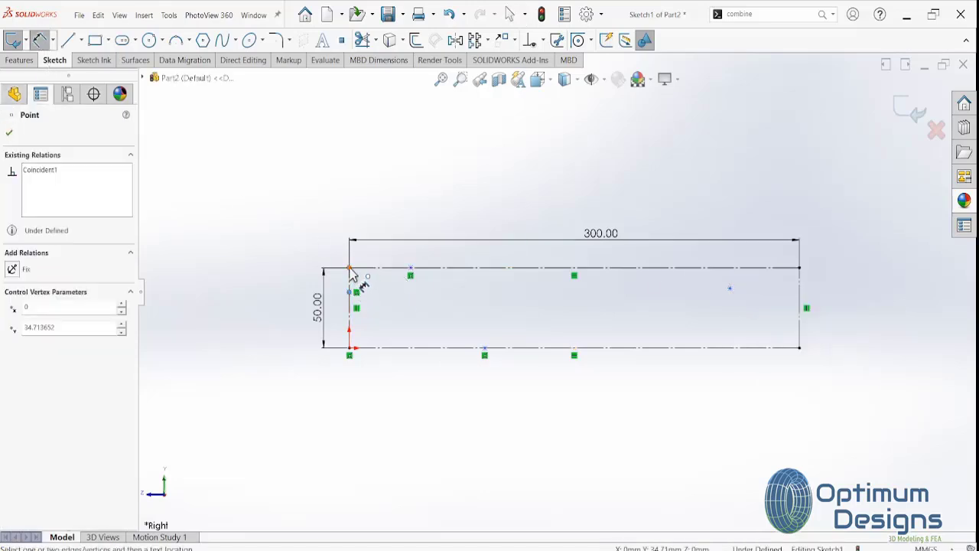
# Dimension the left-edge point 20 mm from the top-left corner
pyautogui.click(349, 268)
pyautogui.click(356, 292)
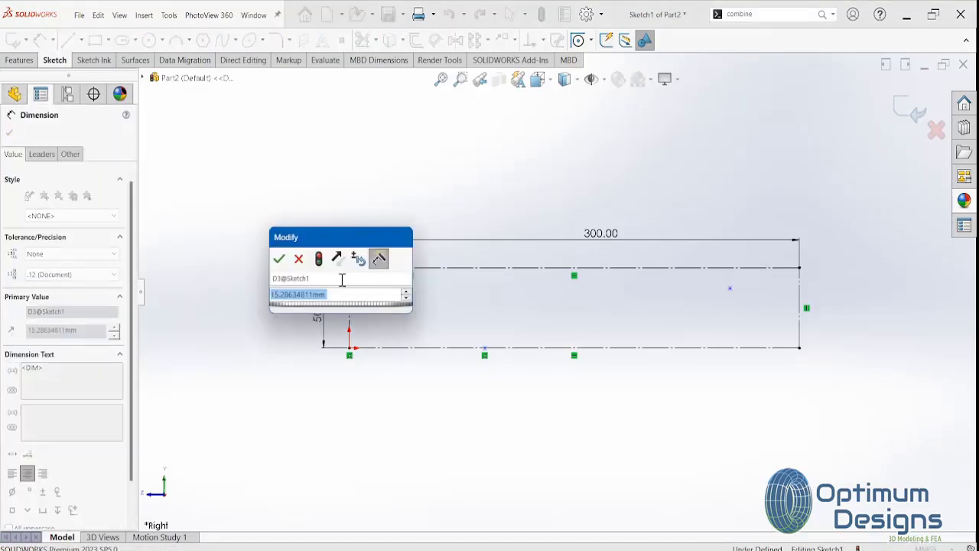
pyautogui.write('20.0')
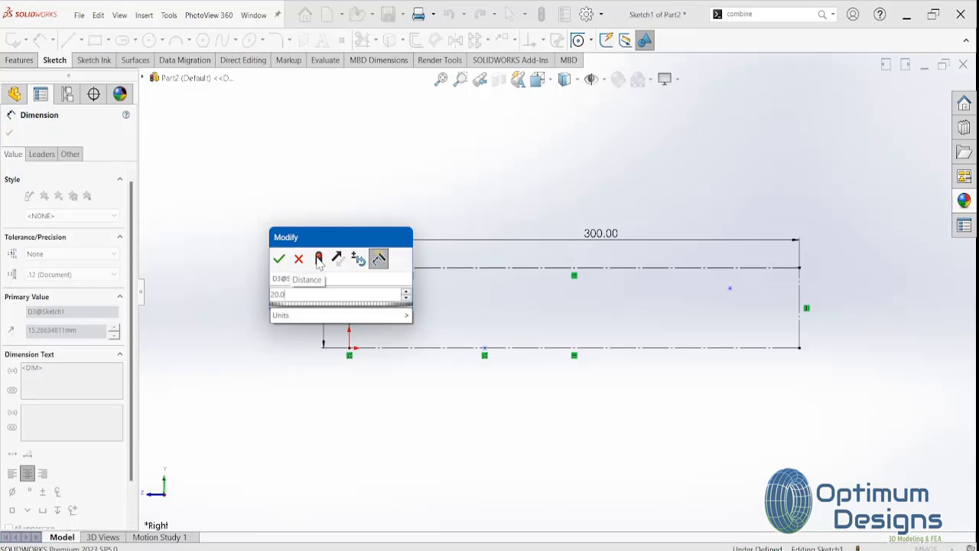
pyautogui.click(278, 258)
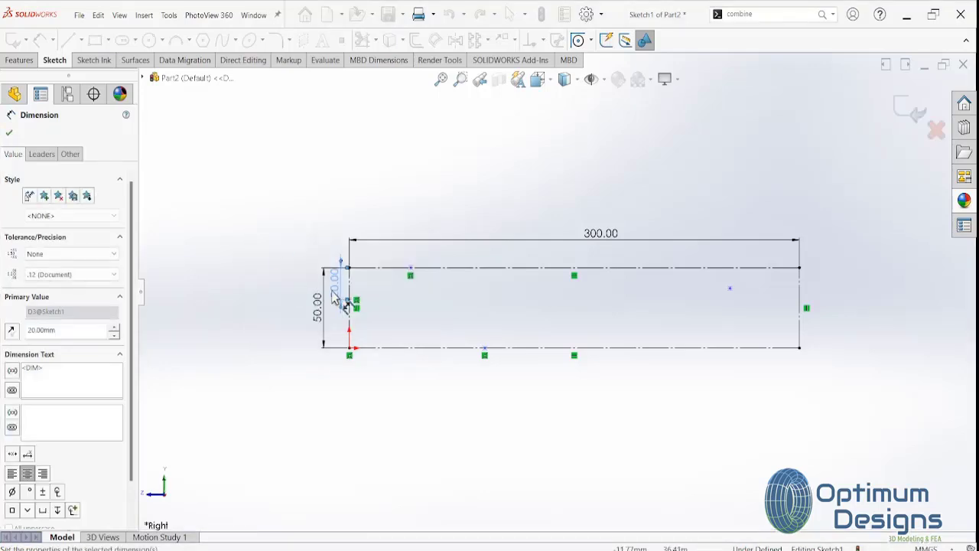
# Dimension the top-edge point 225 mm from the top line's right end
pyautogui.click(411, 269)
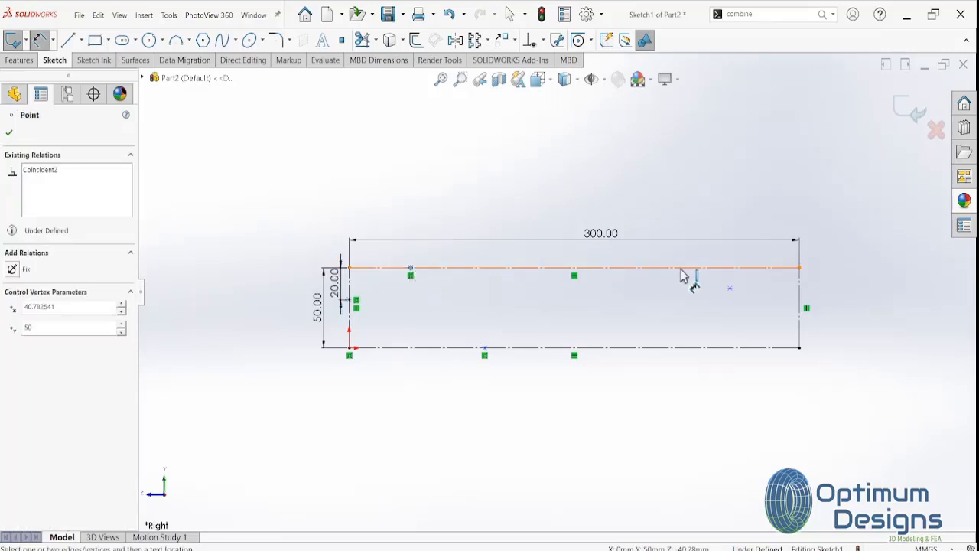
pyautogui.click(799, 269)
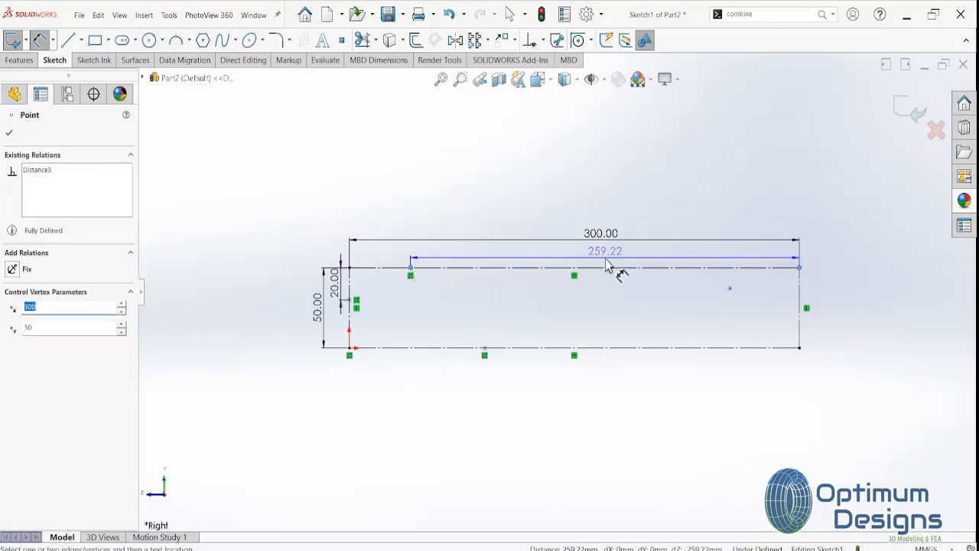
pyautogui.click(601, 264)
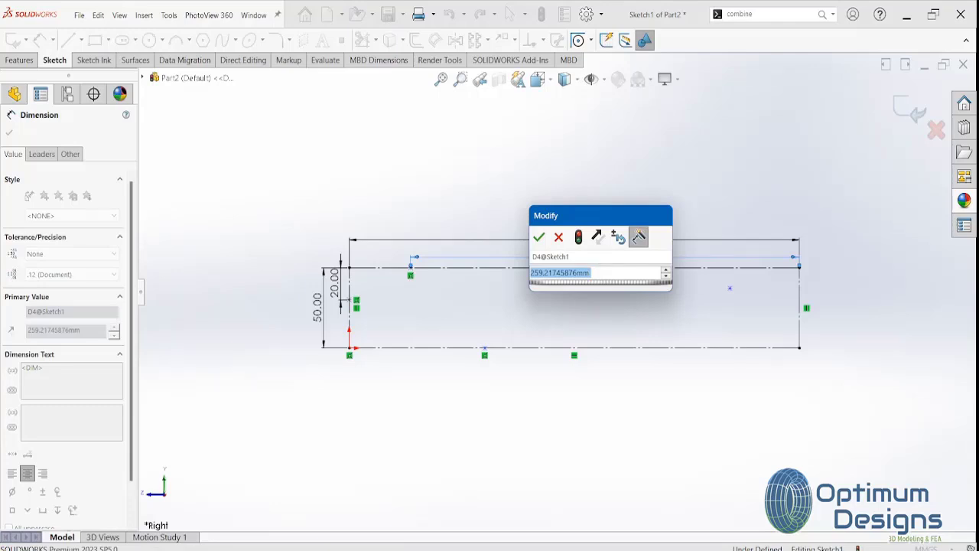
pyautogui.write('225')
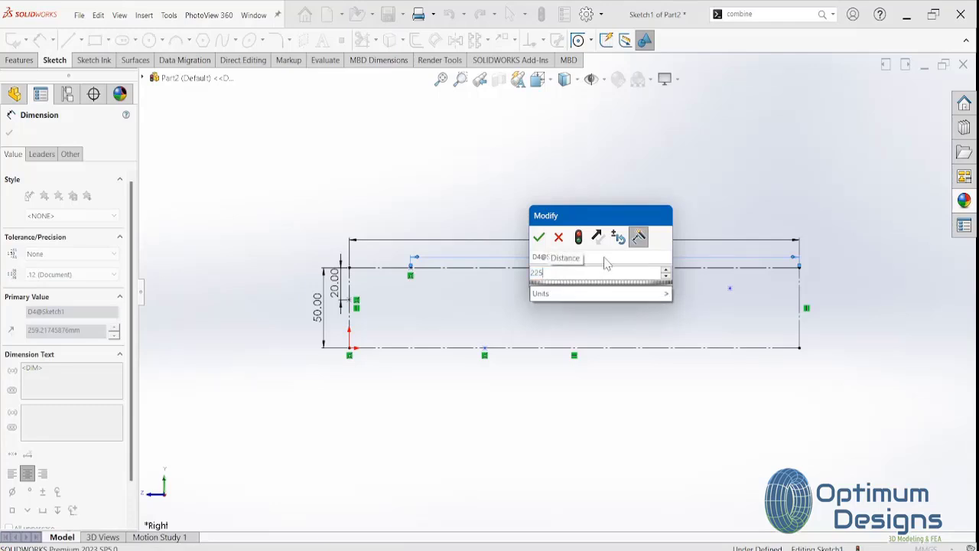
pyautogui.click(539, 238)
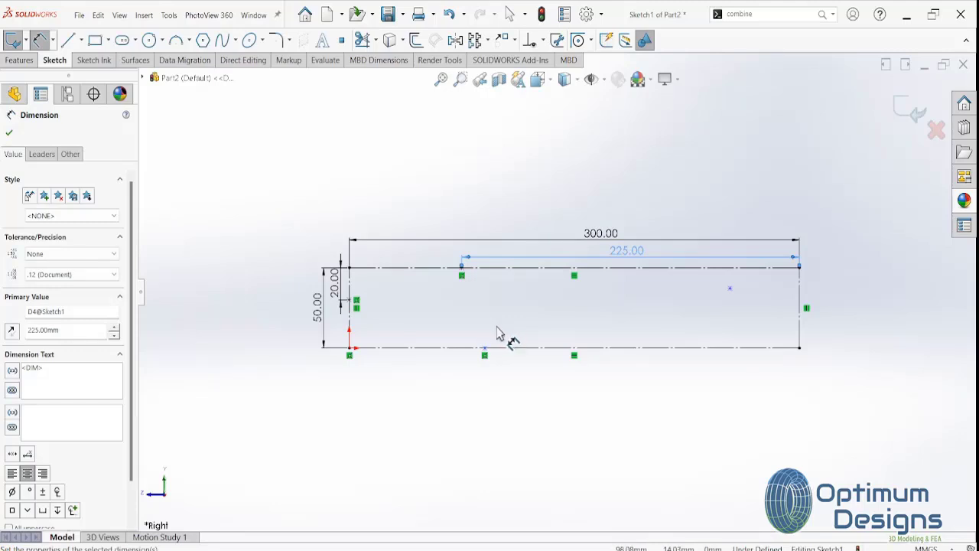
pyautogui.click(730, 289)
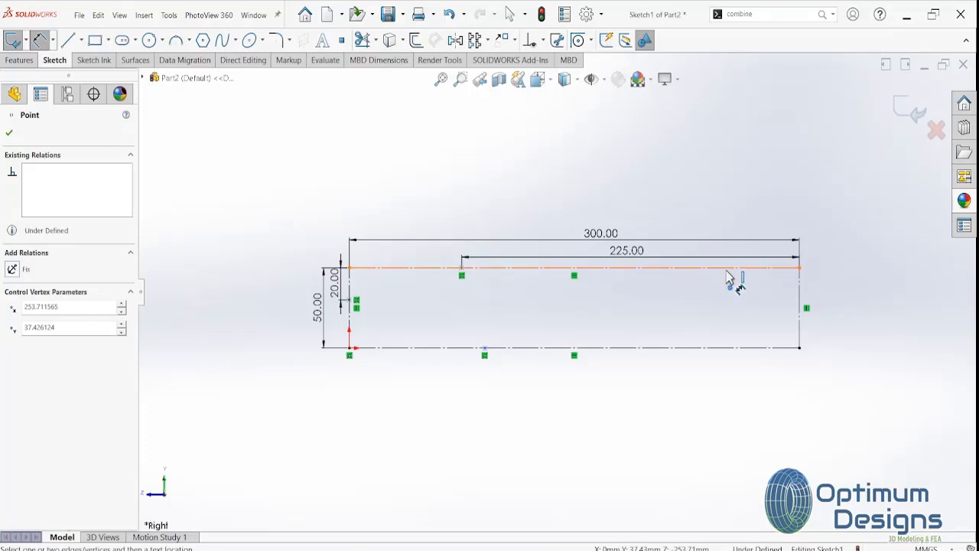
# Dimension the free guide point 10 mm below the top line and 35 mm from the top-right corner
pyautogui.click(722, 267)
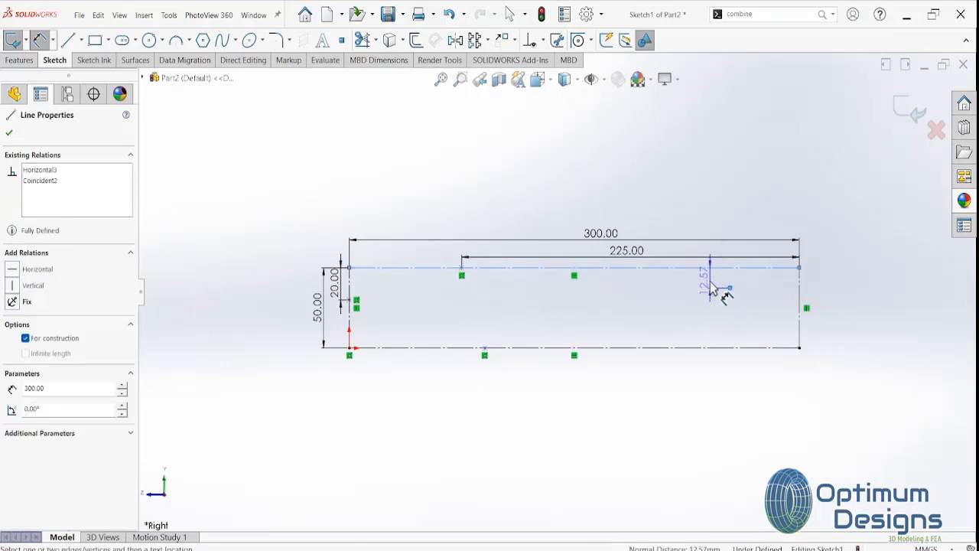
pyautogui.click(711, 289)
pyautogui.write('10.0')
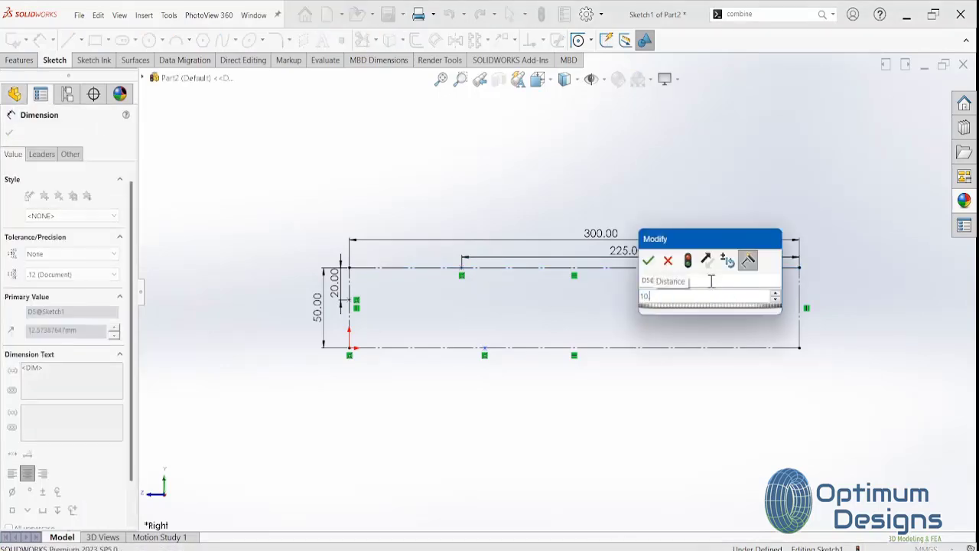
pyautogui.click(648, 261)
pyautogui.press('Escape')
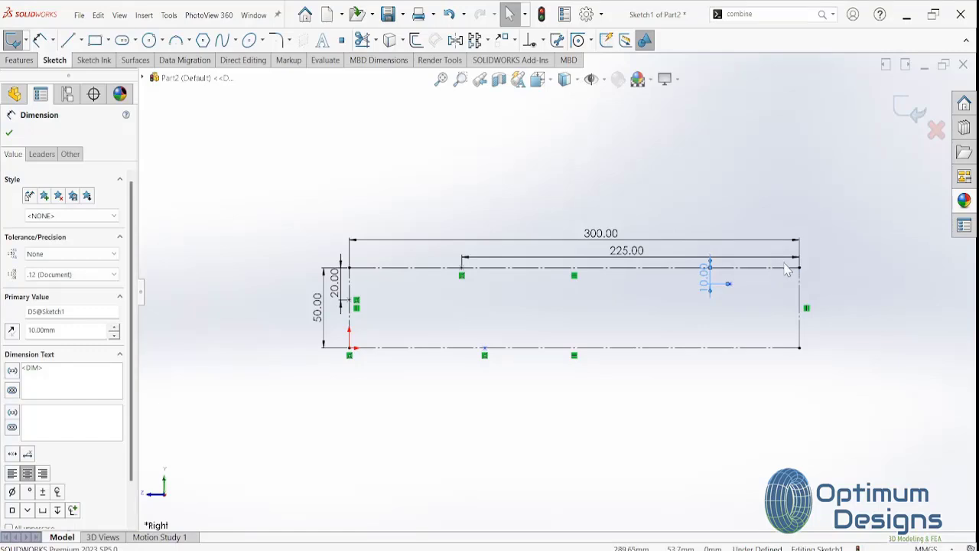
pyautogui.press('d')
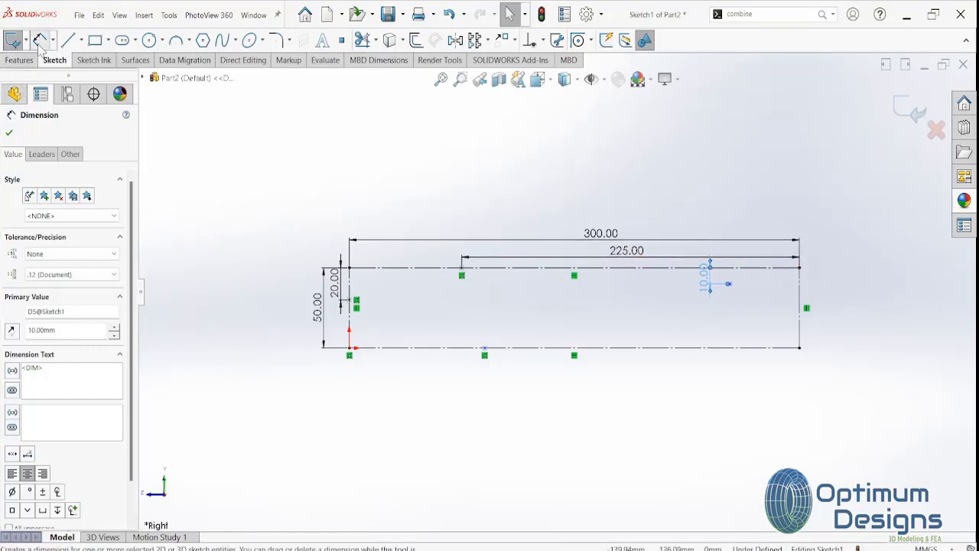
pyautogui.click(800, 269)
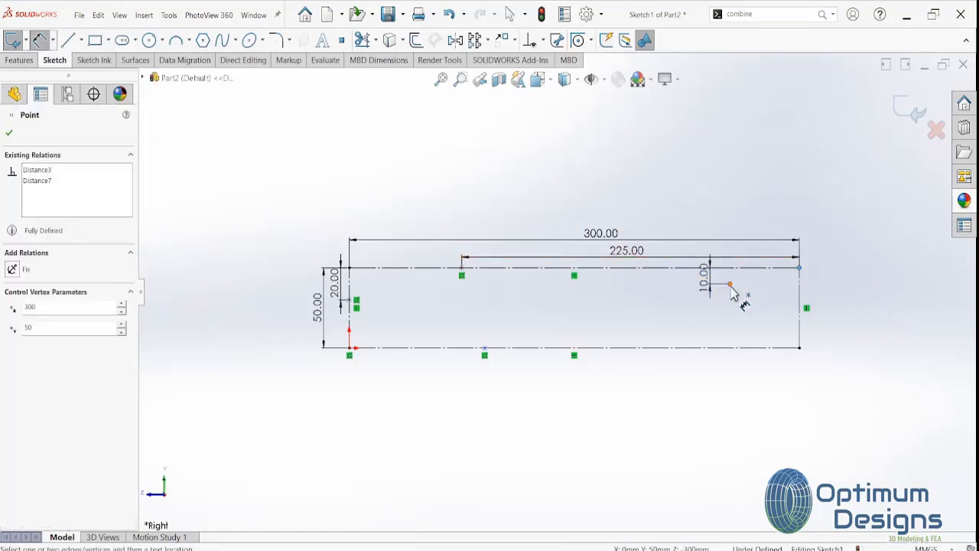
pyautogui.click(729, 284)
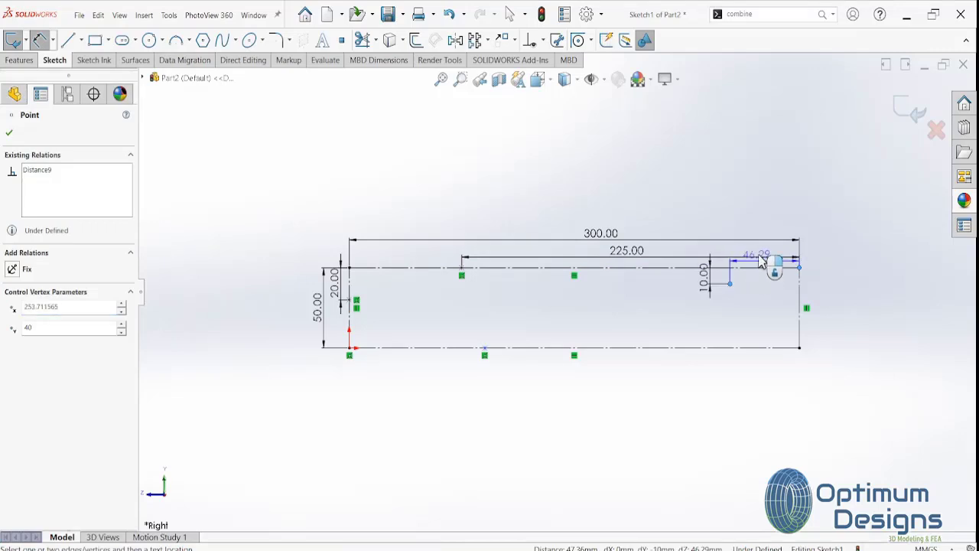
pyautogui.click(756, 213)
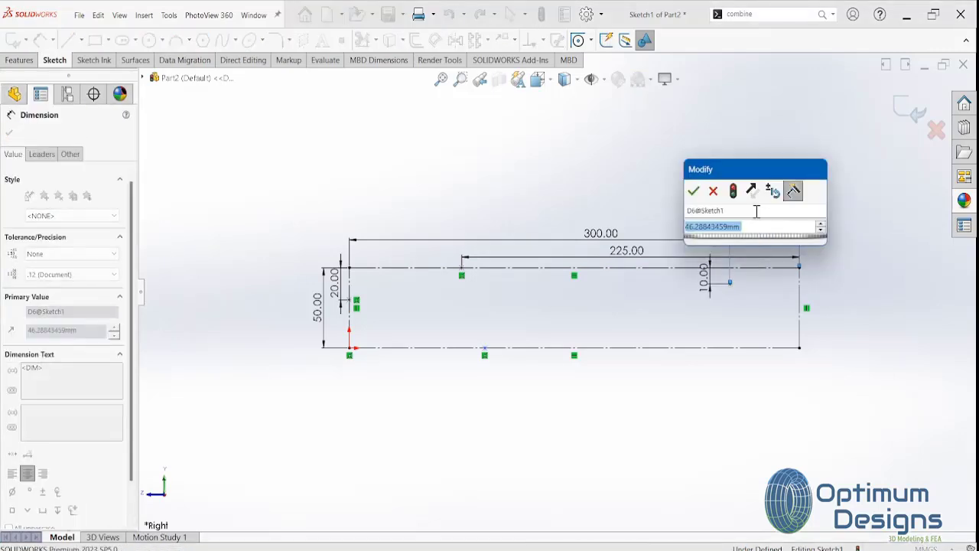
pyautogui.write('35')
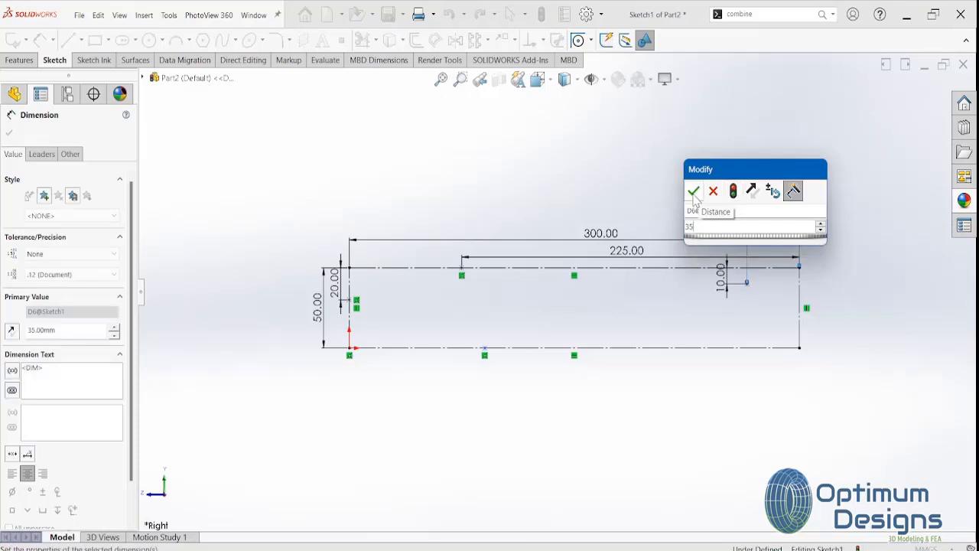
pyautogui.press('Return')
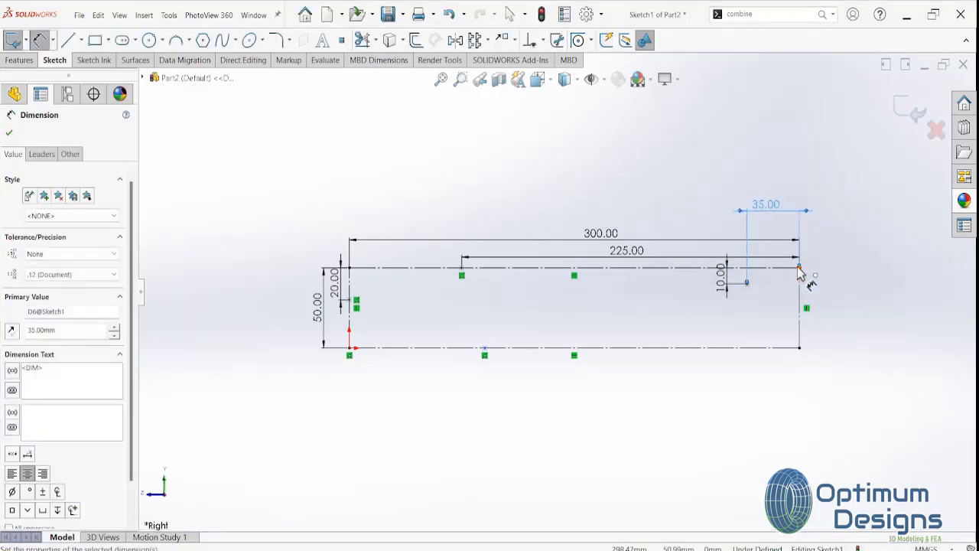
# Dimension the bottom-edge point 110 mm from the bottom line's left end
pyautogui.click(484, 349)
pyautogui.click(350, 348)
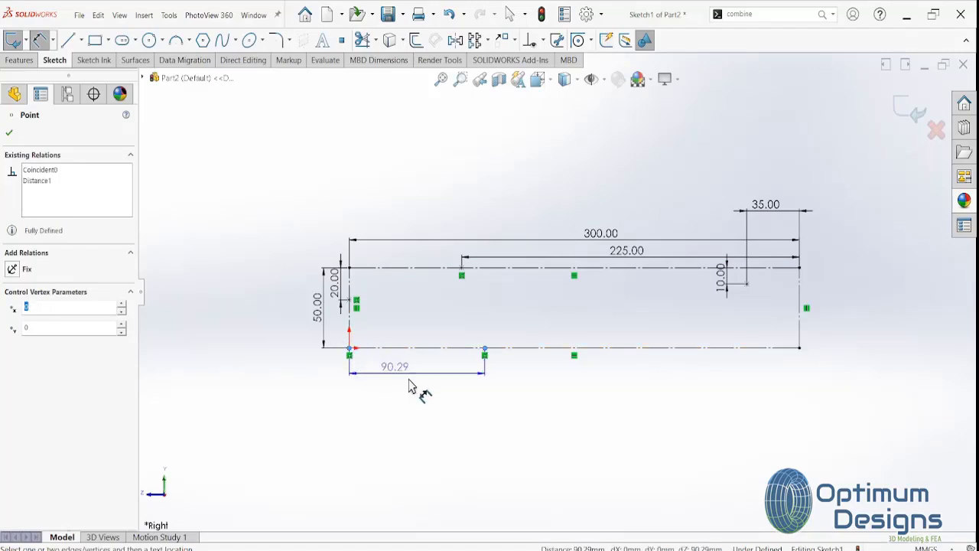
pyautogui.click(428, 402)
pyautogui.write('110')
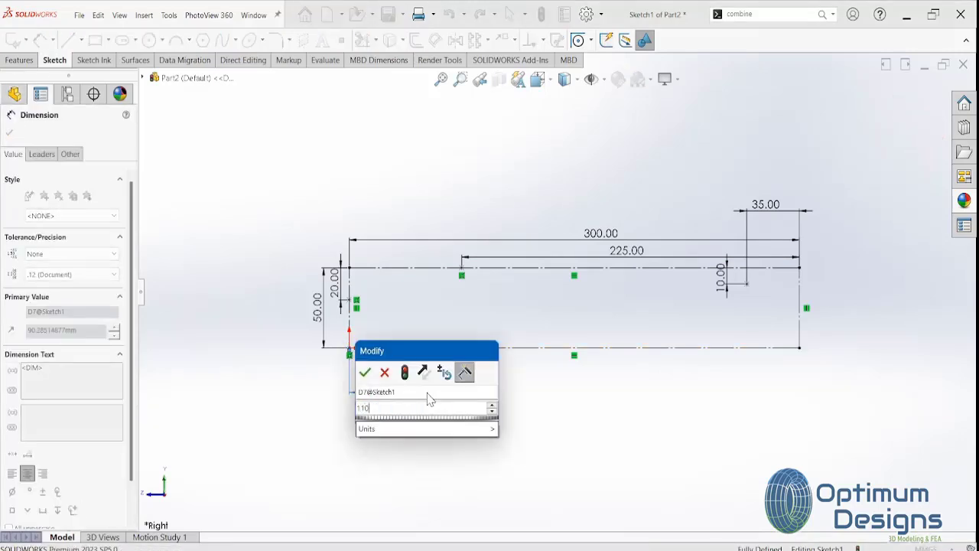
pyautogui.click(365, 372)
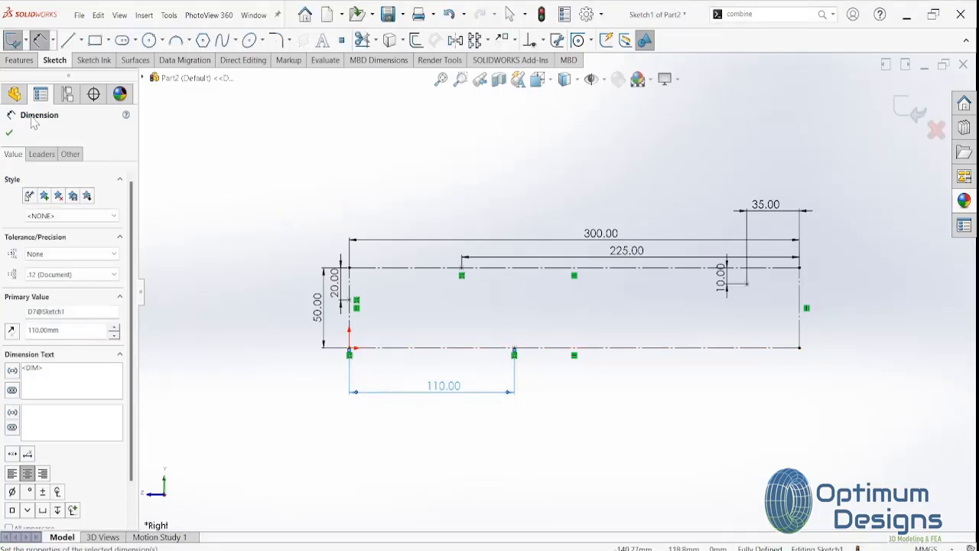
pyautogui.click(10, 135)
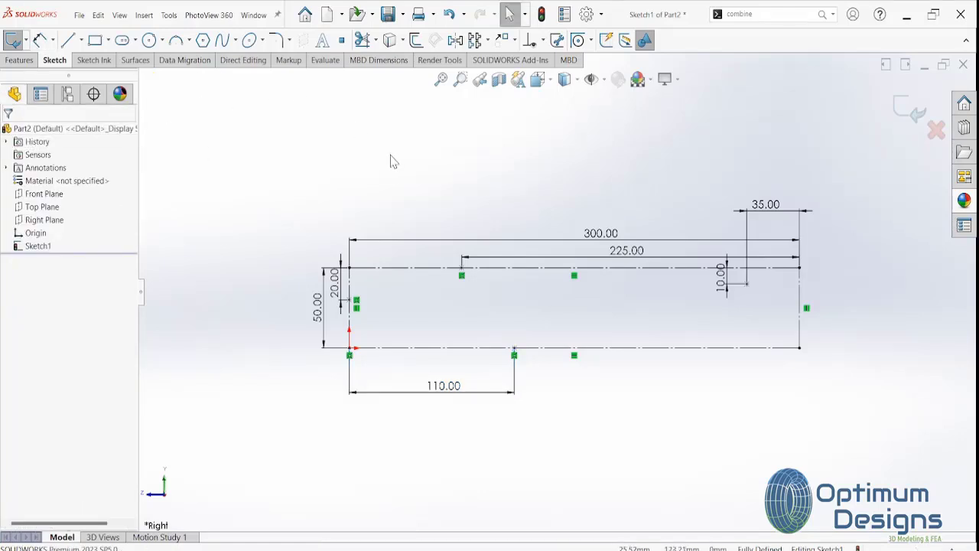
# Draw a spline from the left-edge point through the top and inner guide points to the bottom-right corner
pyautogui.click(222, 40)
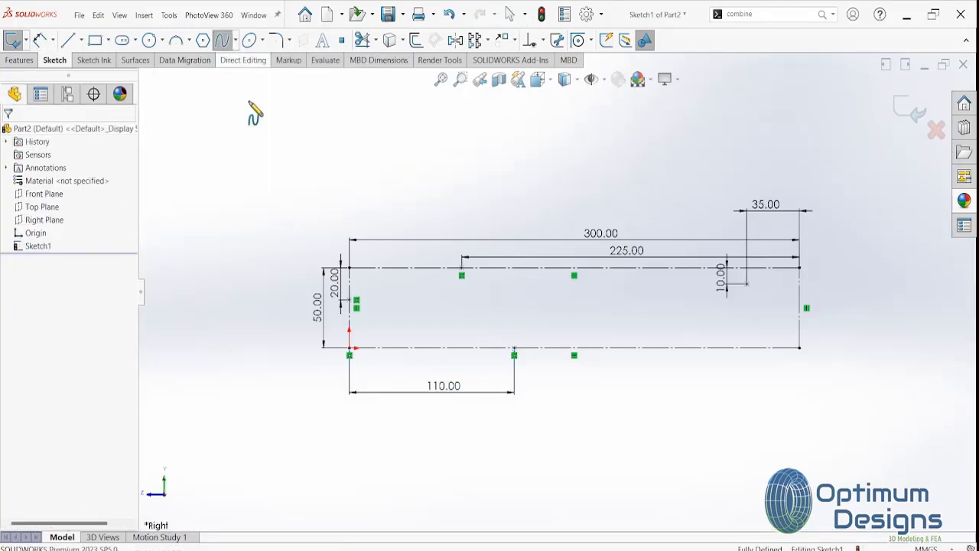
pyautogui.click(355, 301)
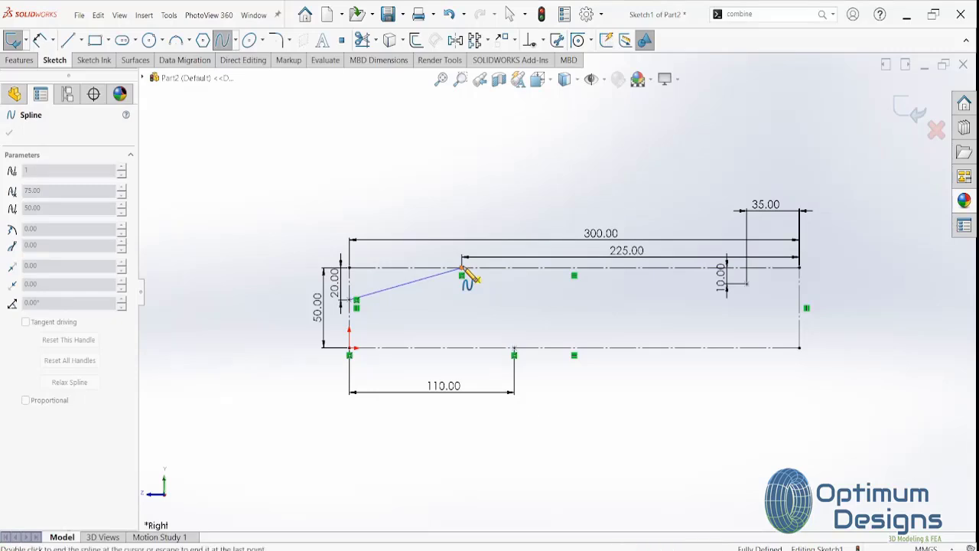
pyautogui.click(461, 268)
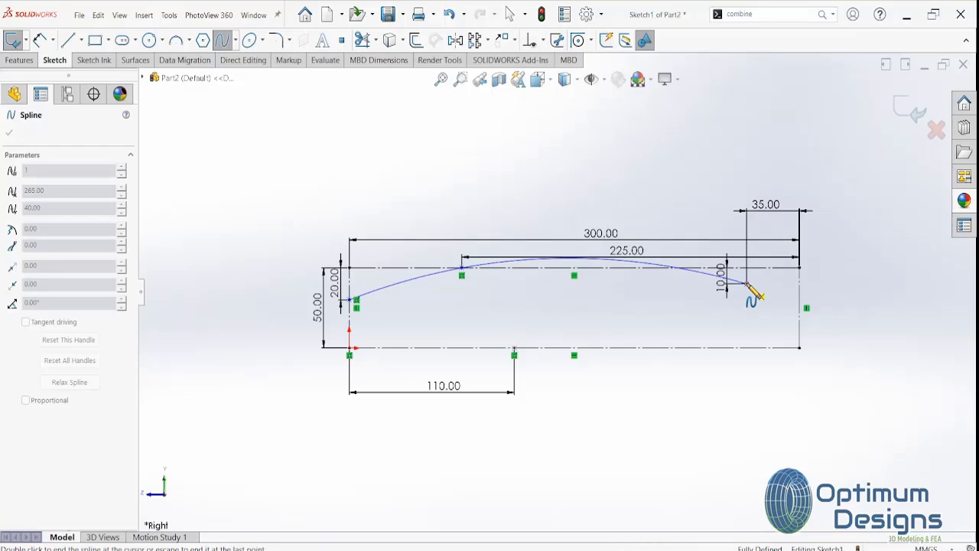
pyautogui.click(747, 283)
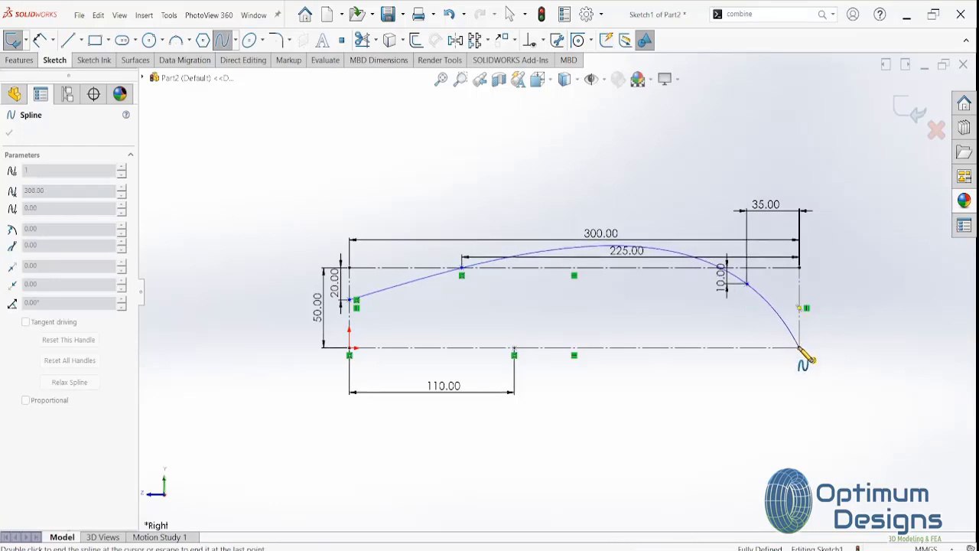
pyautogui.rightClick(803, 354)
pyautogui.click(809, 354)
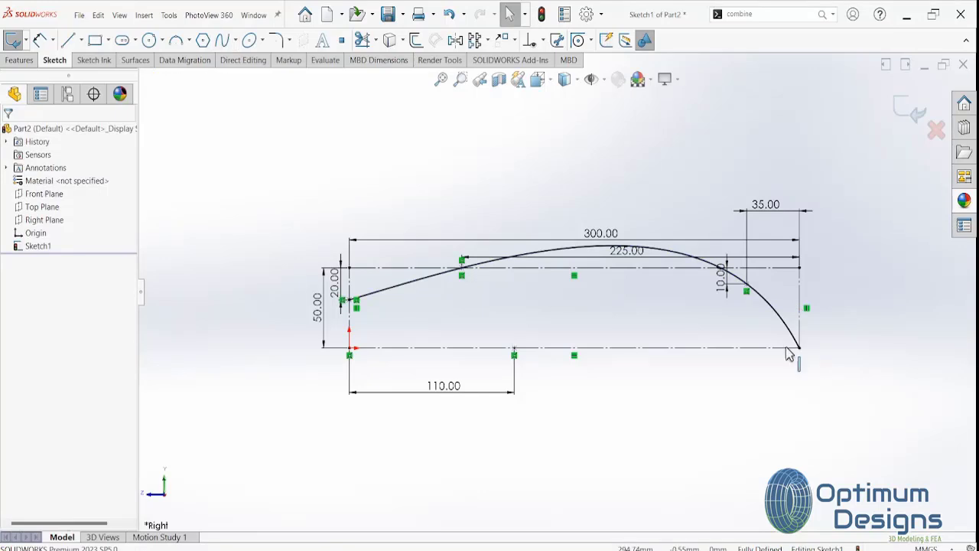
# Bend the spline's front end steeper and fix its tangent at 5° to the left vertical line
pyautogui.click(393, 287)
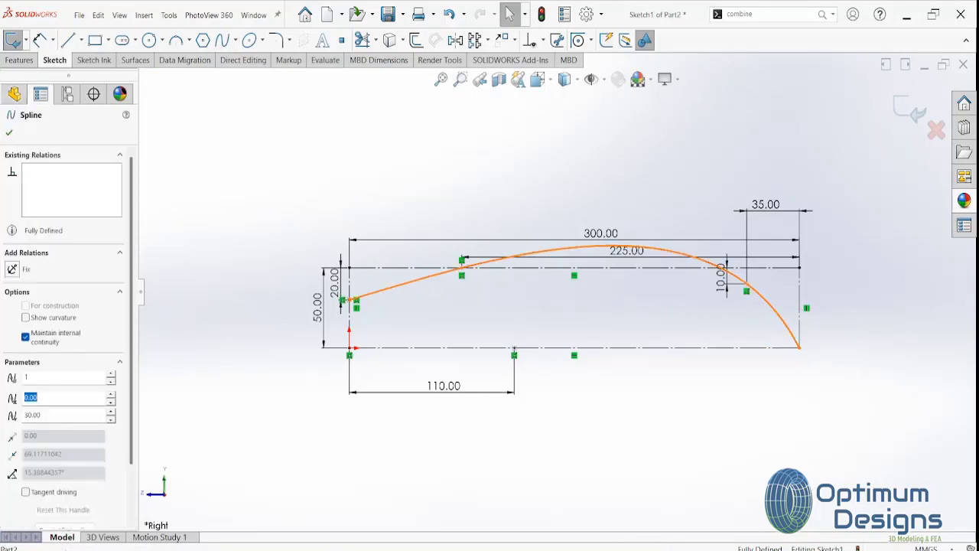
pyautogui.scroll(-6, 358, 290)
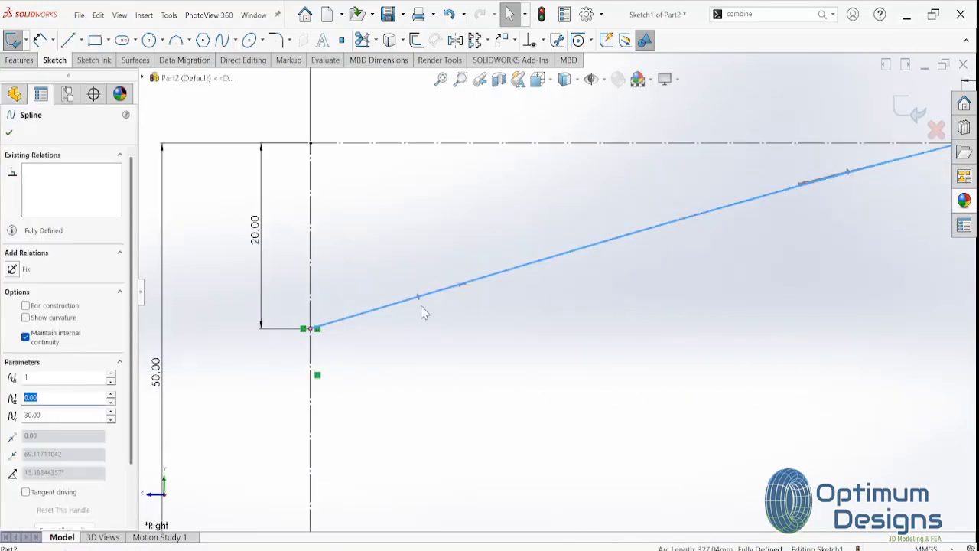
pyautogui.moveTo(420, 301); pyautogui.dragTo(346, 218)
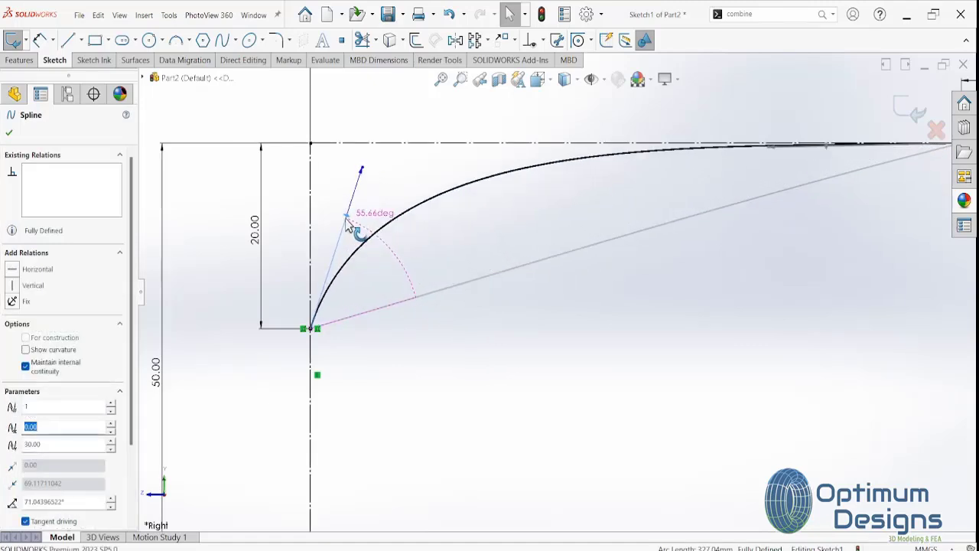
pyautogui.press('Escape')
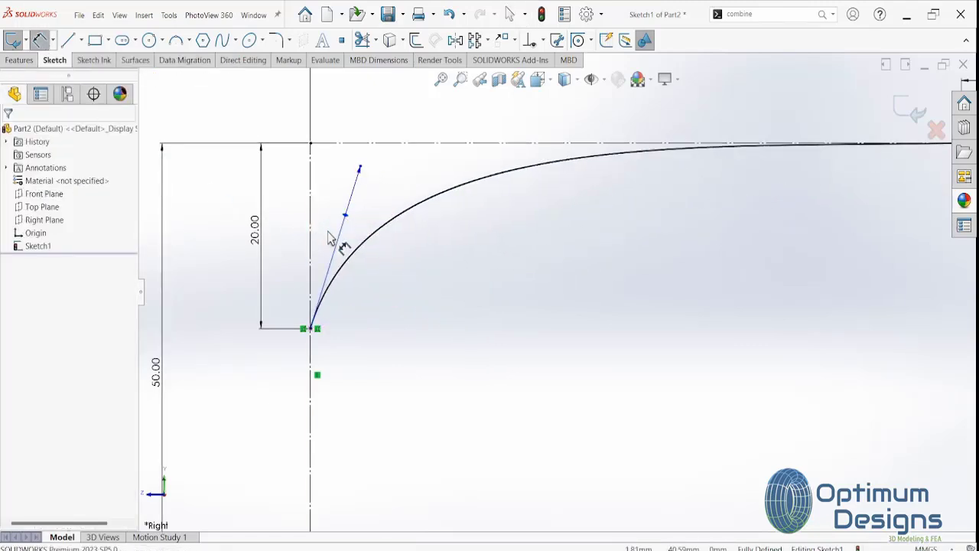
pyautogui.click(346, 218)
pyautogui.click(342, 210)
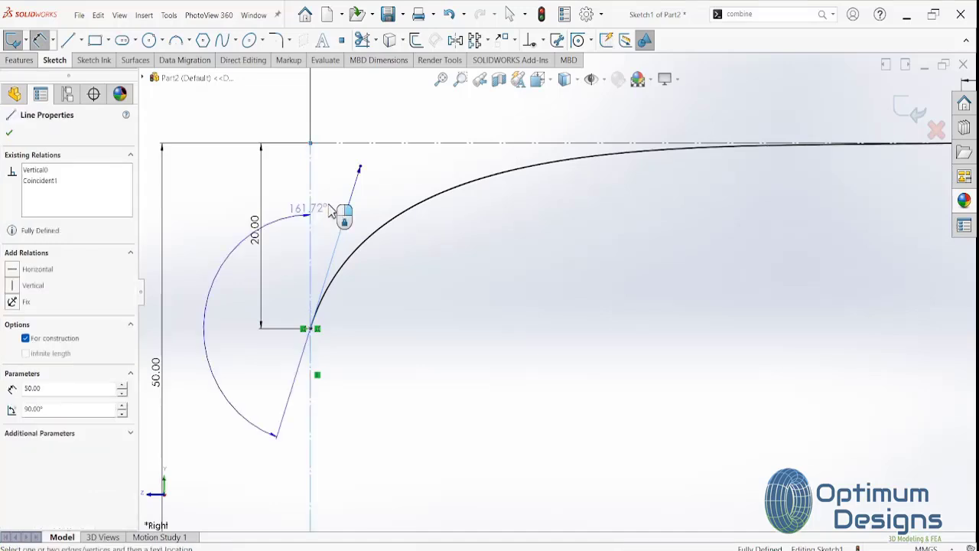
pyautogui.click(331, 203)
pyautogui.write('5')
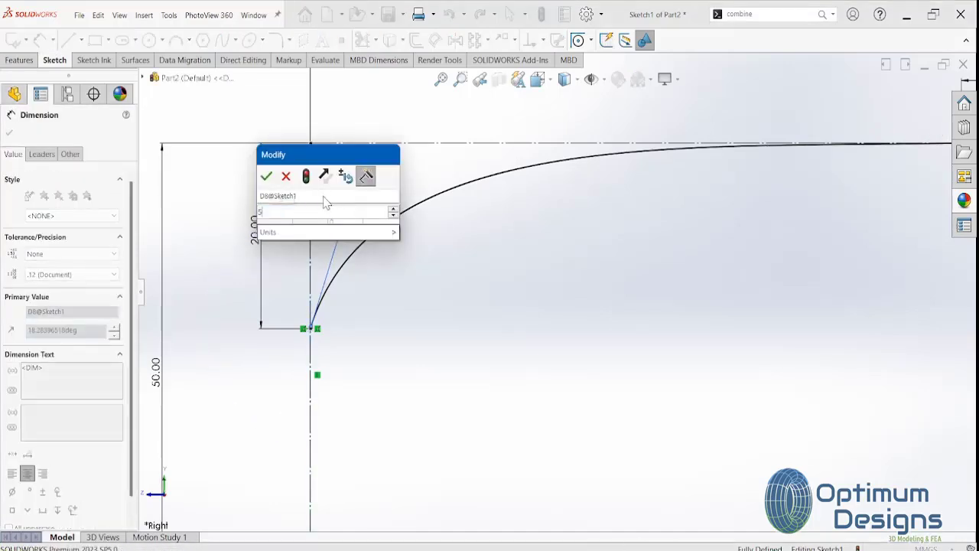
pyautogui.click(266, 176)
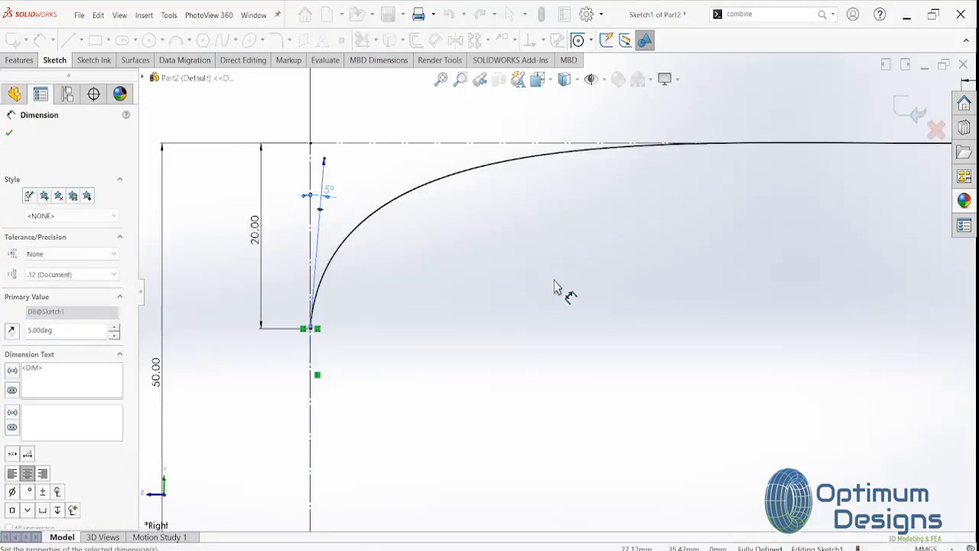
# Fix the spline's rear-end tangent at 5° to the rectangle's right vertical edge
pyautogui.scroll(2, 801, 300)
pyautogui.scroll(2, 800, 283)
pyautogui.scroll(1, 907, 271)
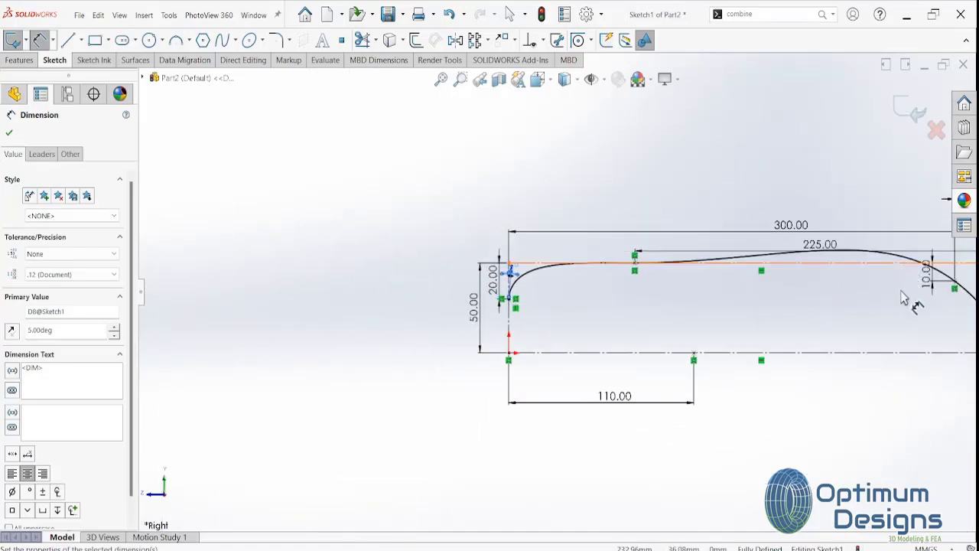
pyautogui.scroll(1, 836, 313)
pyautogui.scroll(-3, 765, 325)
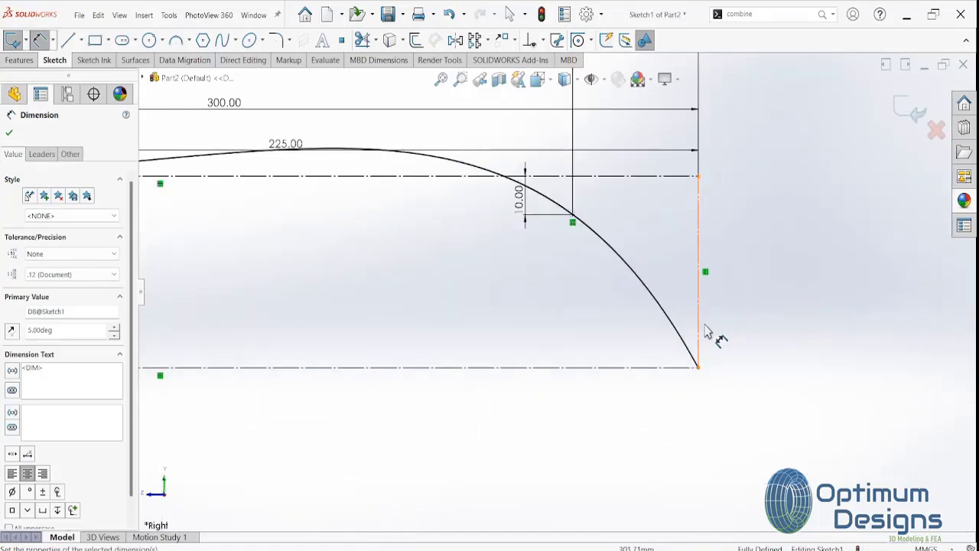
pyautogui.click(683, 335)
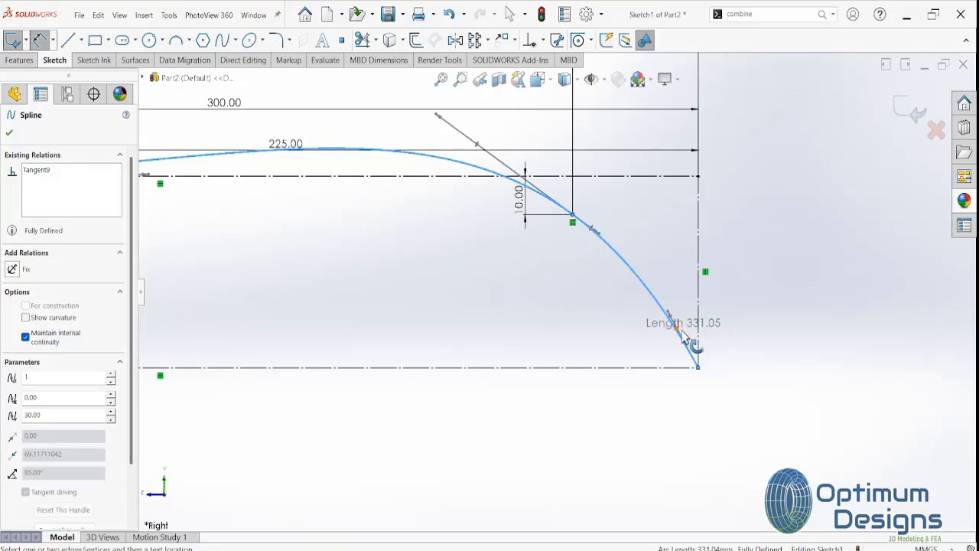
pyautogui.click(699, 322)
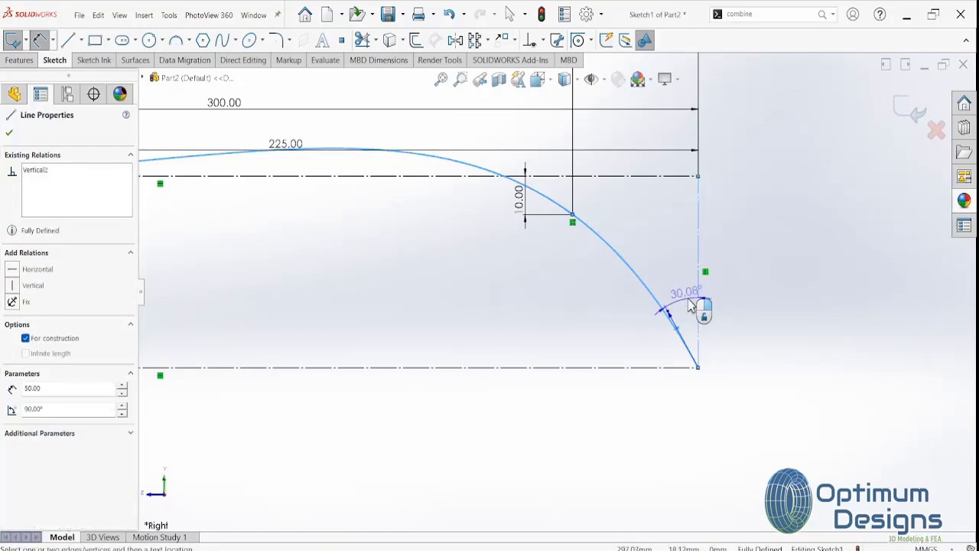
pyautogui.click(691, 306)
pyautogui.write('5')
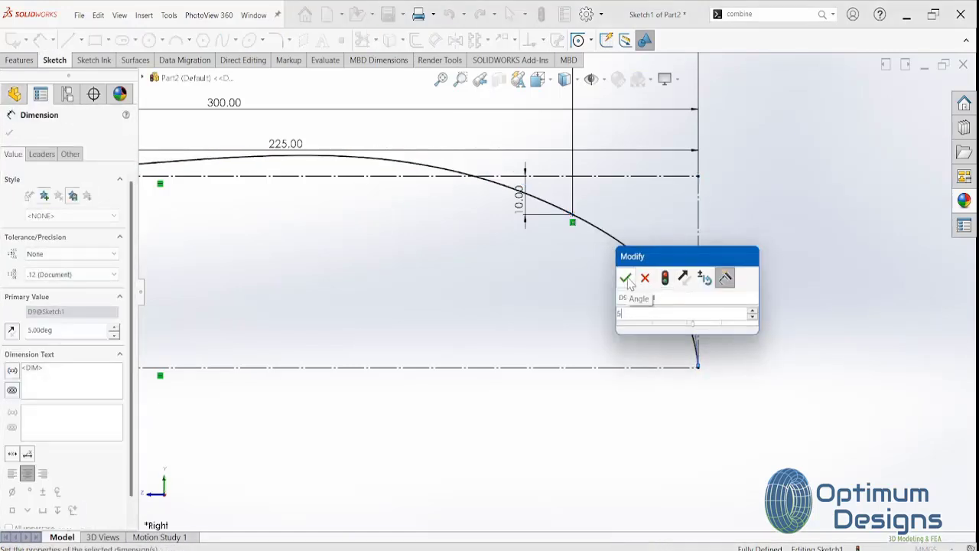
pyautogui.click(625, 279)
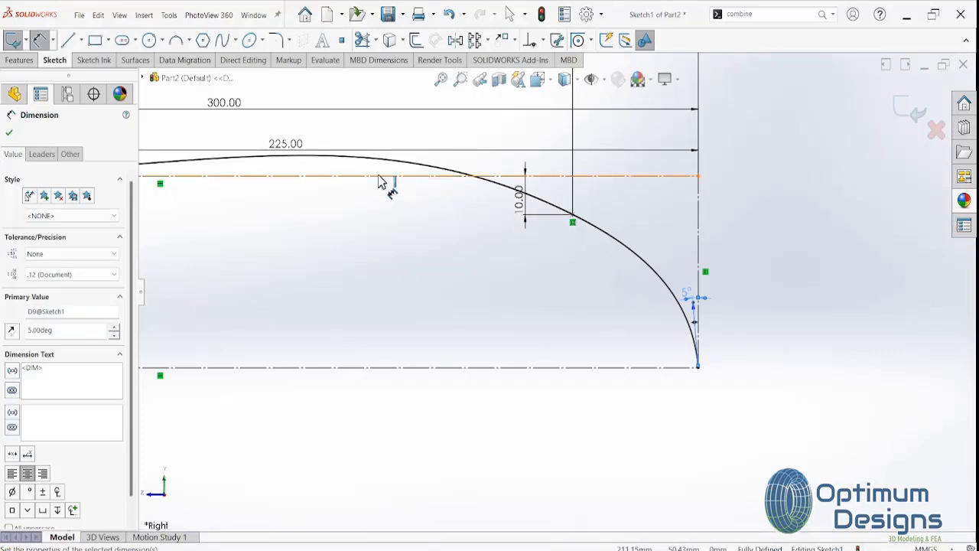
pyautogui.scroll(-2, 382, 186)
pyautogui.scroll(2, 386, 192)
pyautogui.scroll(2, 390, 252)
pyautogui.scroll(1, 402, 260)
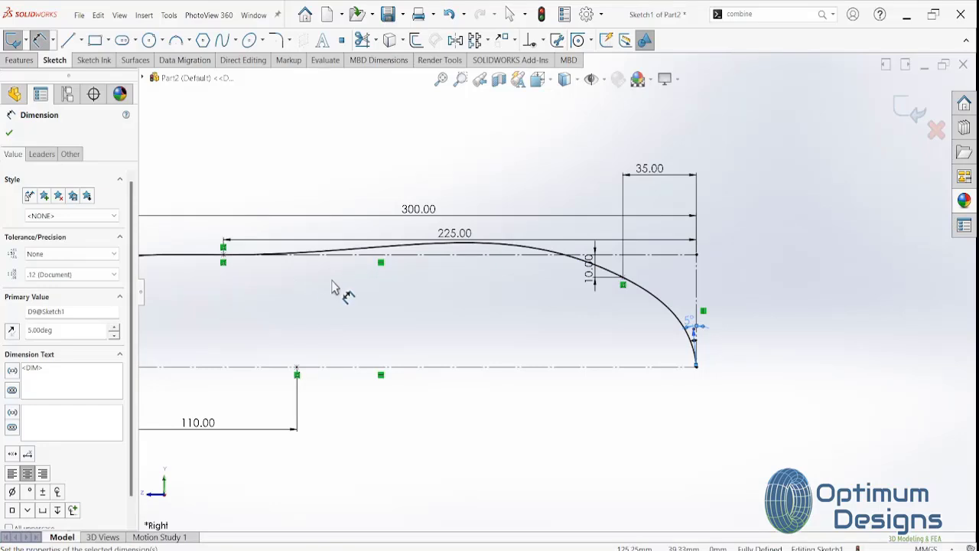
pyautogui.press('Escape')
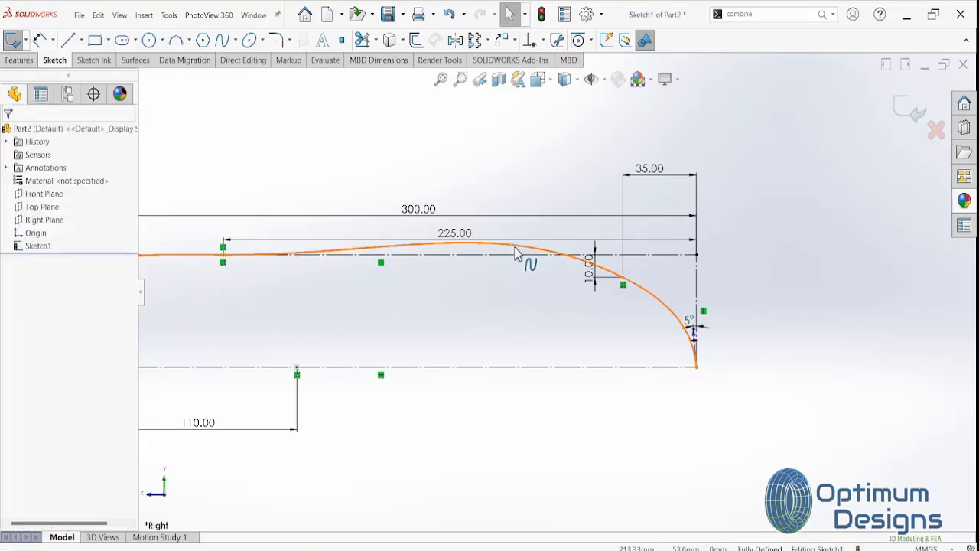
# Pull the spline's rear portion down and make the middle point's tangent horizontal
pyautogui.click(520, 254)
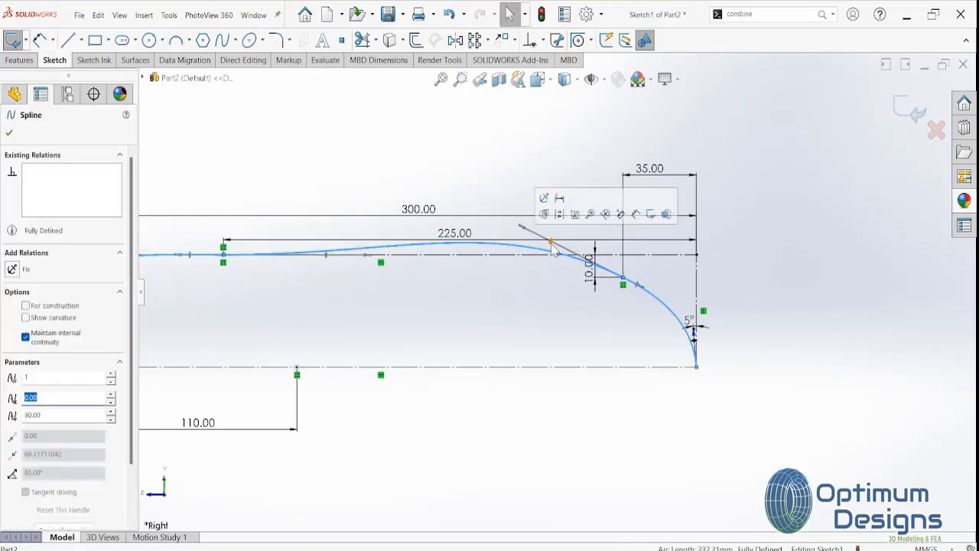
pyautogui.moveTo(551, 247)
pyautogui.mouseDown()
pyautogui.moveTo(549, 278)
pyautogui.moveTo(538, 287)
pyautogui.mouseUp()
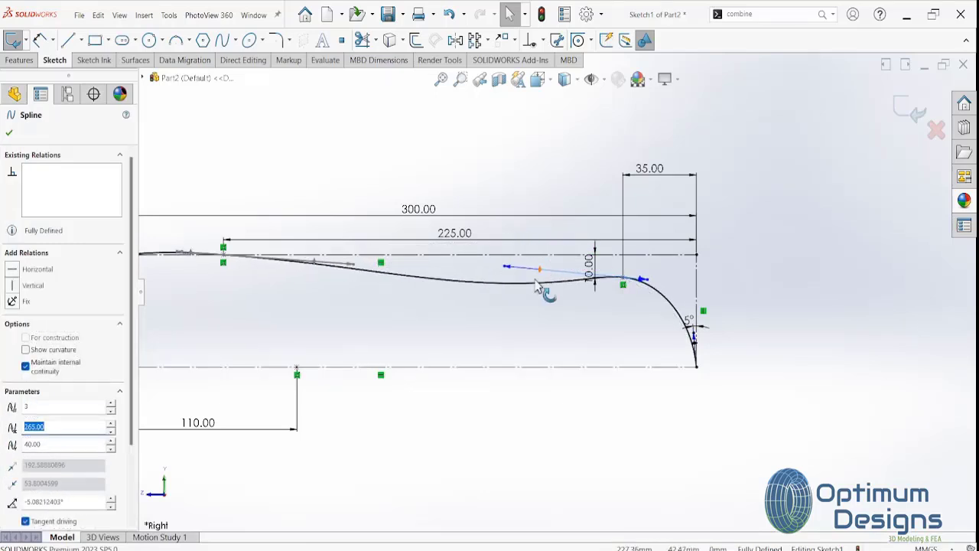
pyautogui.scroll(2, 539, 289)
pyautogui.scroll(-2, 299, 280)
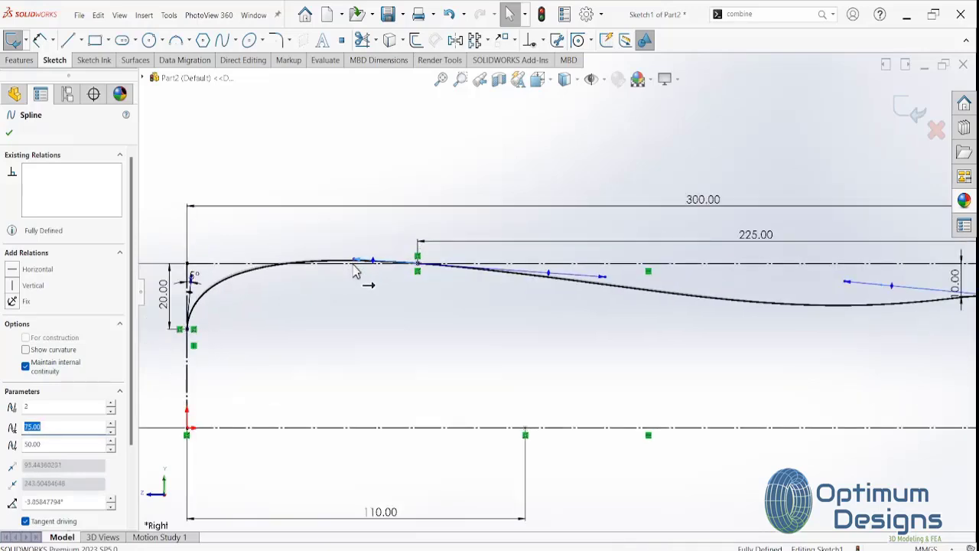
pyautogui.click(550, 274)
pyautogui.moveTo(551, 276); pyautogui.dragTo(556, 269)
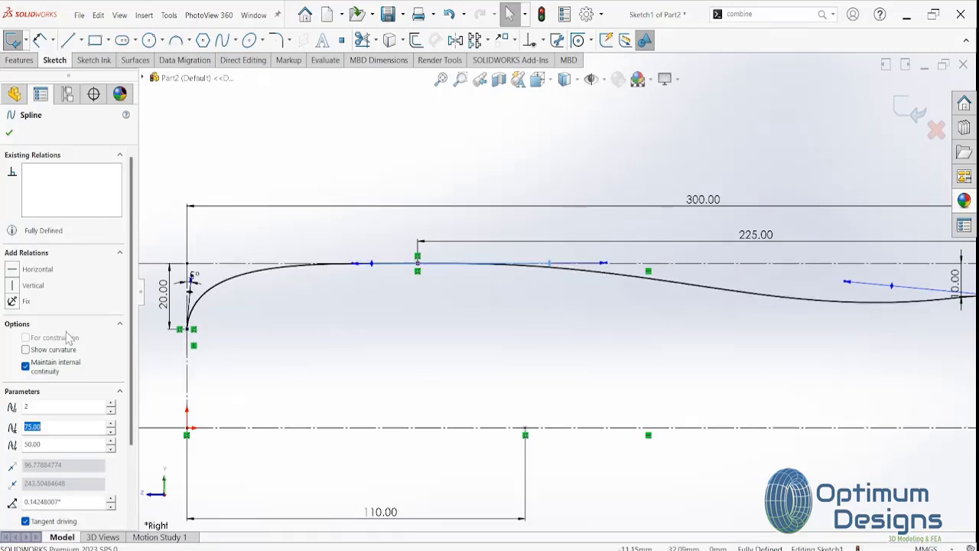
pyautogui.click(17, 273)
pyautogui.scroll(1, 711, 365)
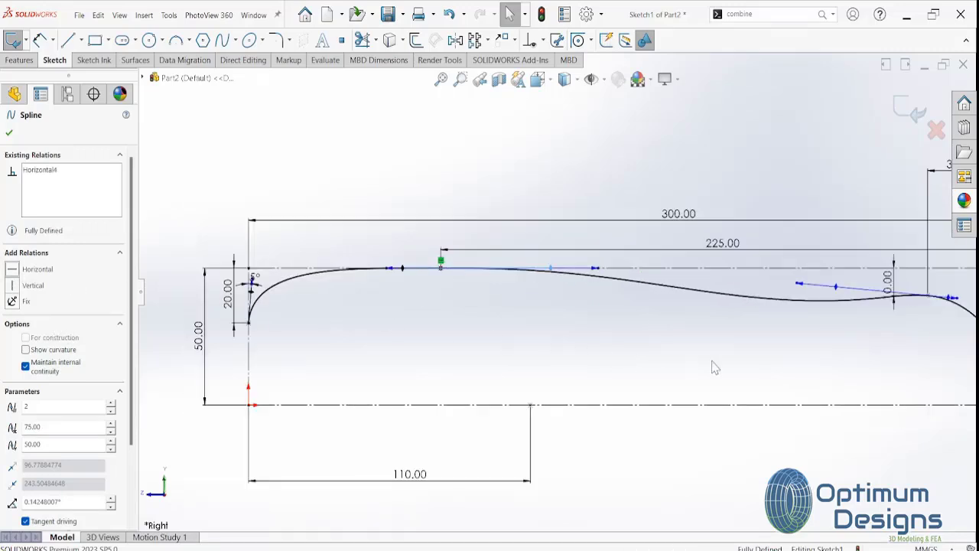
pyautogui.scroll(1, 793, 343)
pyautogui.scroll(-2, 858, 314)
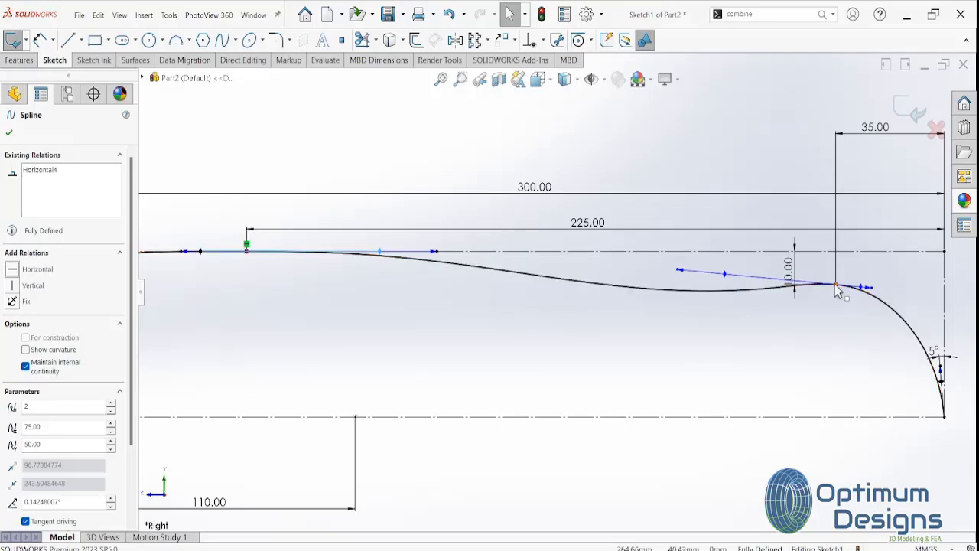
# Tilt the tangent at the 35 mm guide point to form a shallow dip before the rear drop
pyautogui.click(836, 285)
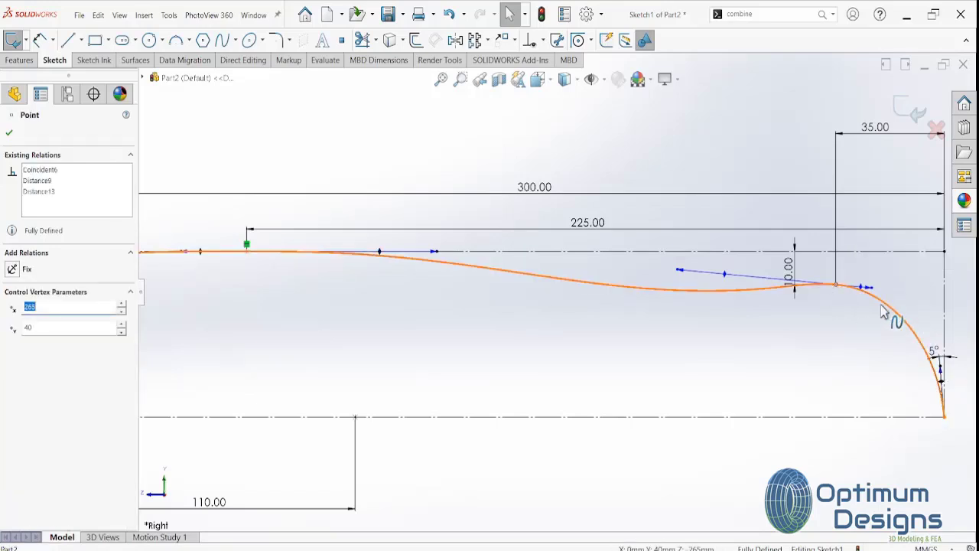
pyautogui.moveTo(869, 287)
pyautogui.mouseDown()
pyautogui.moveTo(896, 291)
pyautogui.moveTo(846, 299)
pyautogui.mouseUp()
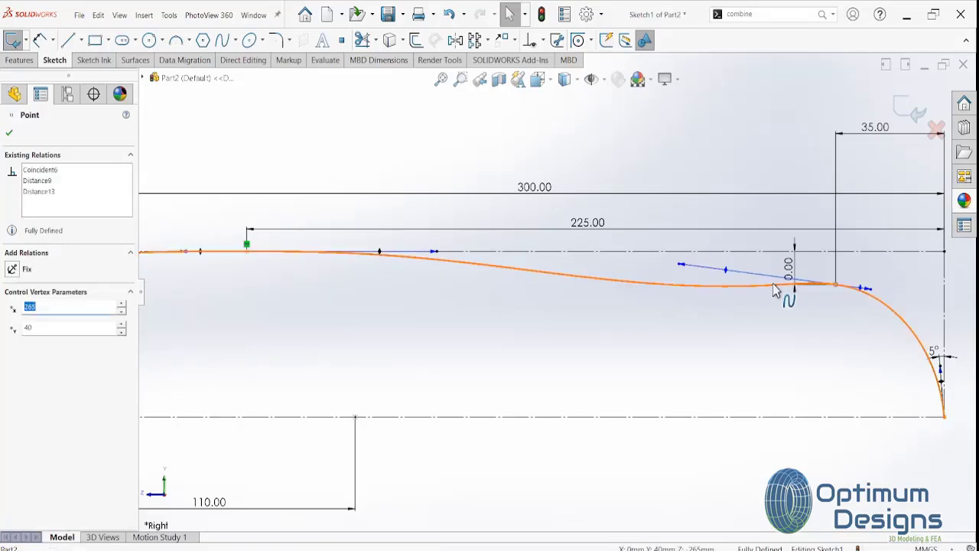
pyautogui.moveTo(728, 275); pyautogui.dragTo(709, 287)
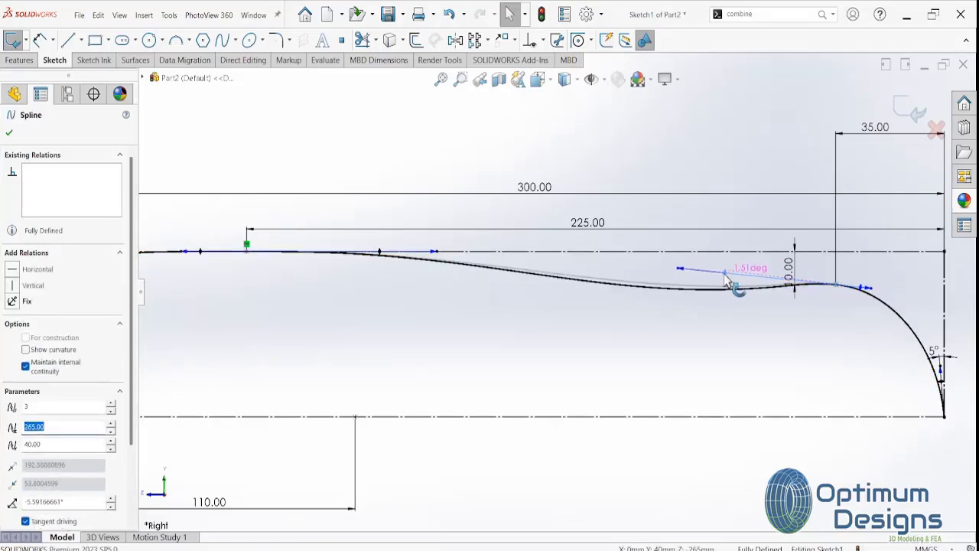
pyautogui.press('f')
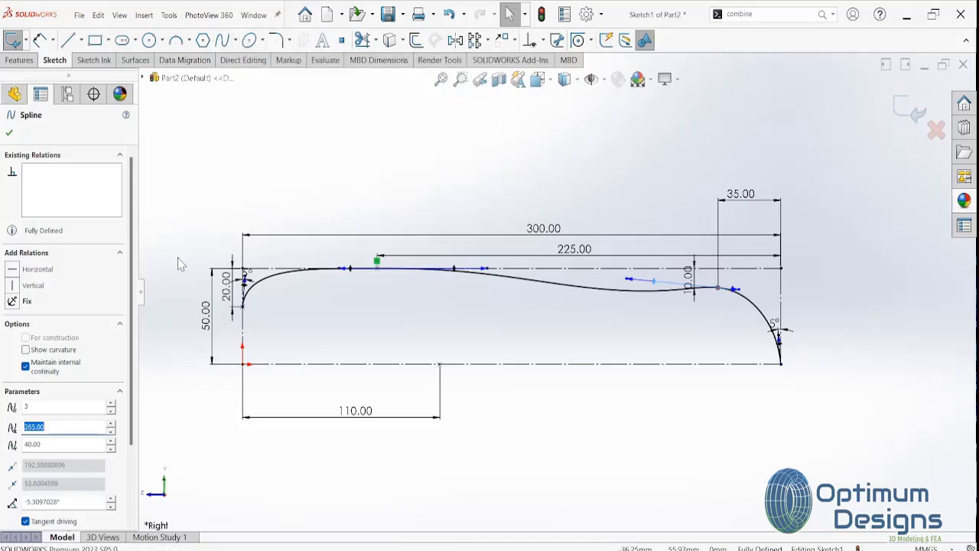
pyautogui.scroll(-3, 181, 264)
pyautogui.scroll(-2, 181, 265)
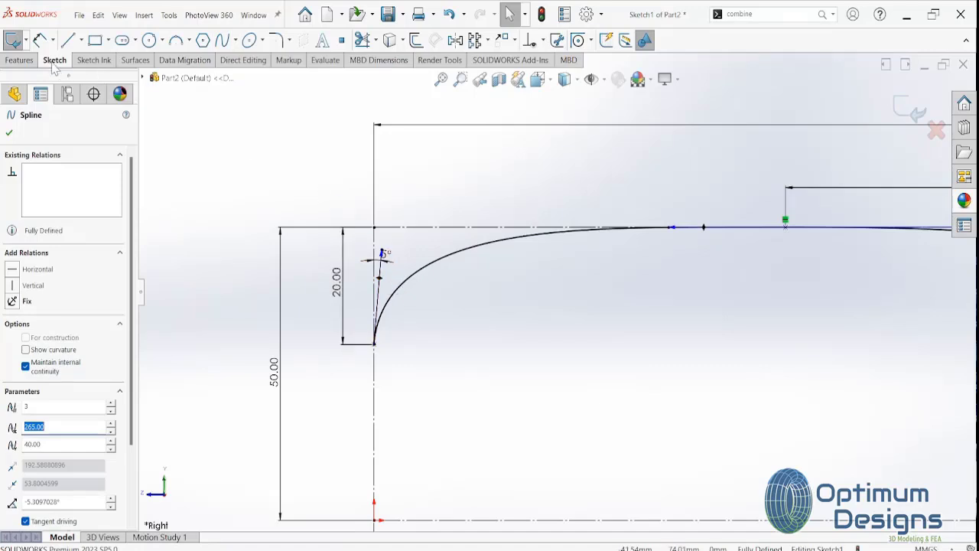
# Add a tangent-length dimension at the spline's front end, discarding the trial 300 and 30 values
pyautogui.click(39, 40)
pyautogui.click(372, 293)
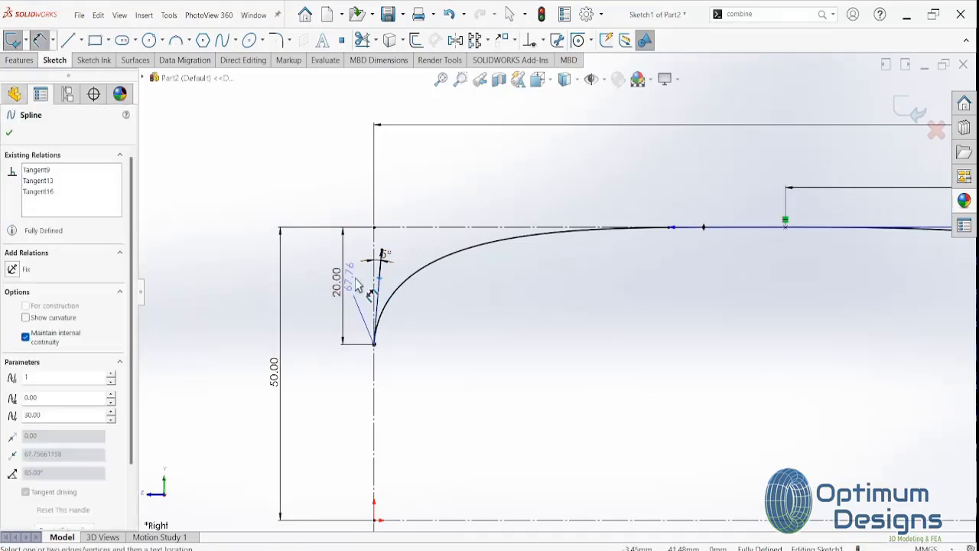
pyautogui.click(324, 310)
pyautogui.write('3')
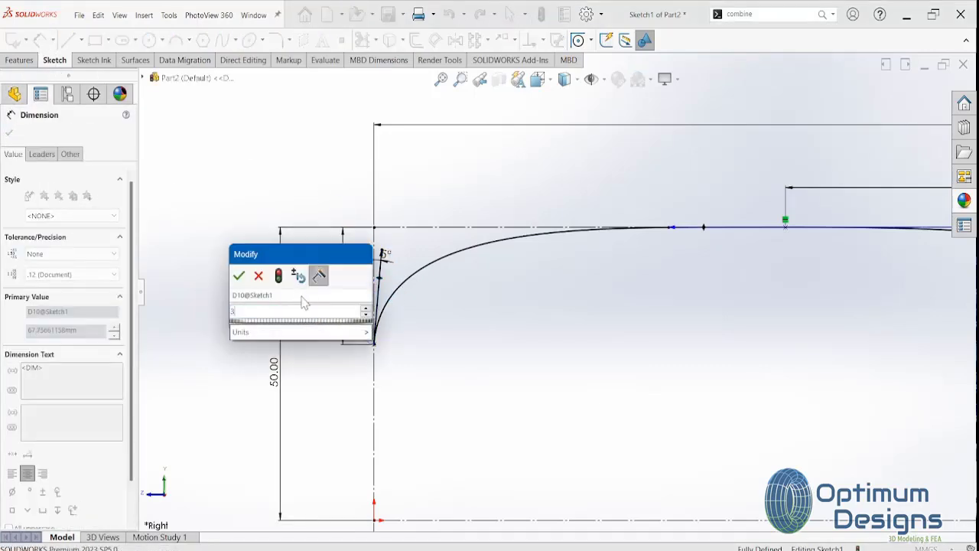
pyautogui.write('00')
pyautogui.click(278, 276)
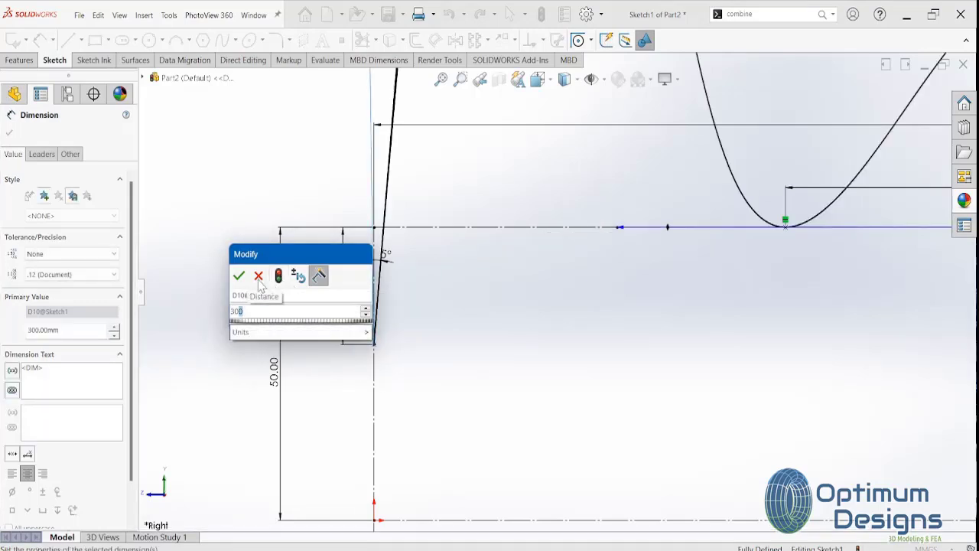
pyautogui.write('="30"')
pyautogui.press('Return')
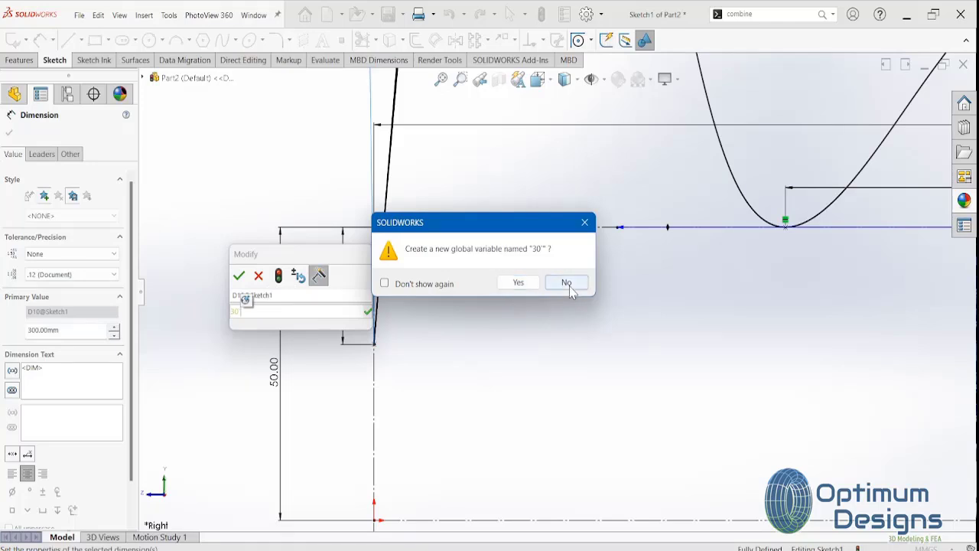
pyautogui.click(566, 283)
pyautogui.click(259, 275)
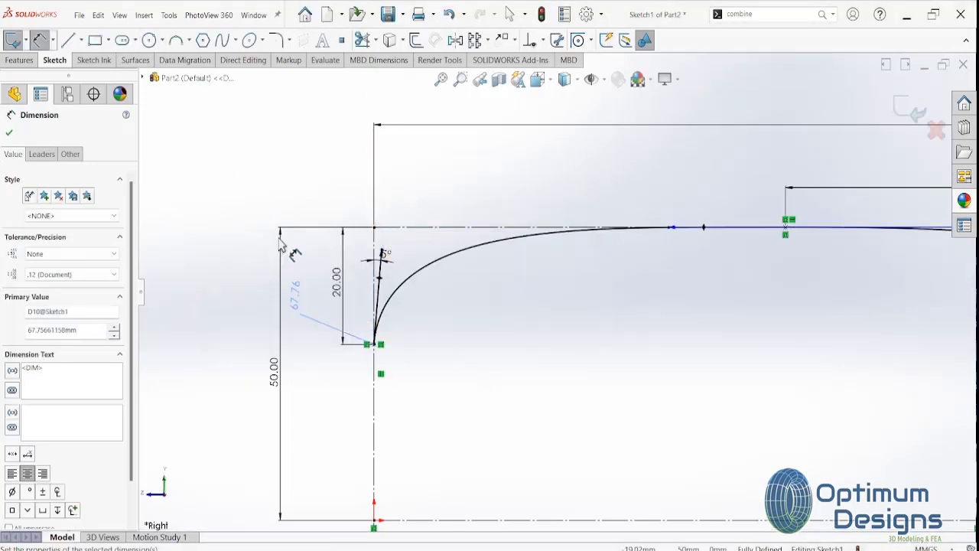
pyautogui.scroll(1, 306, 290)
pyautogui.scroll(1, 360, 337)
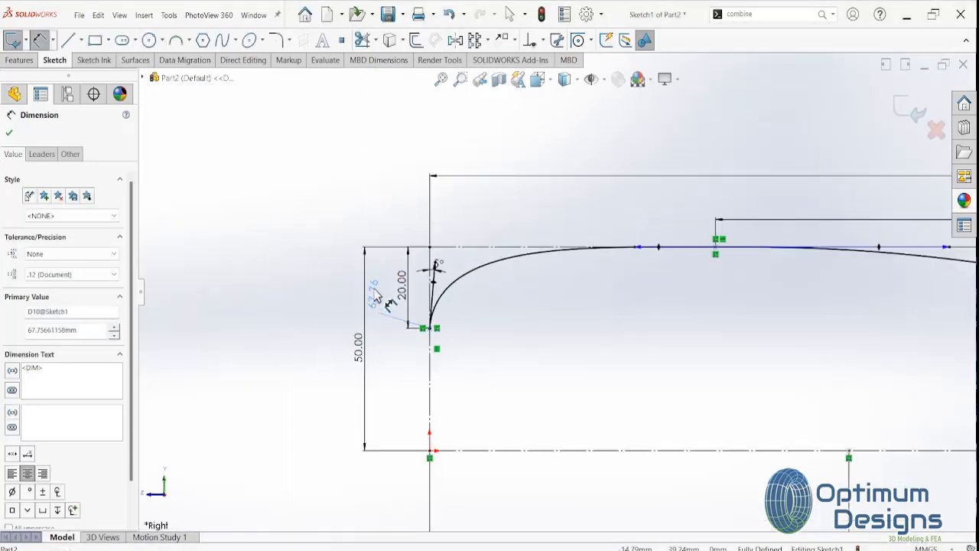
# Change the front tangent length dimension from 67.76 to 70 mm
pyautogui.doubleClick(375, 280)
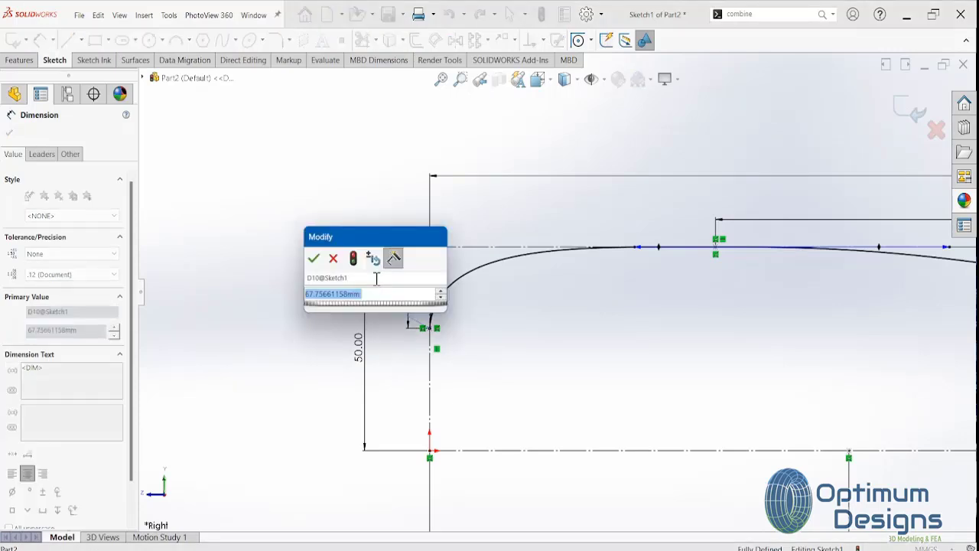
pyautogui.write('70')
pyautogui.click(352, 259)
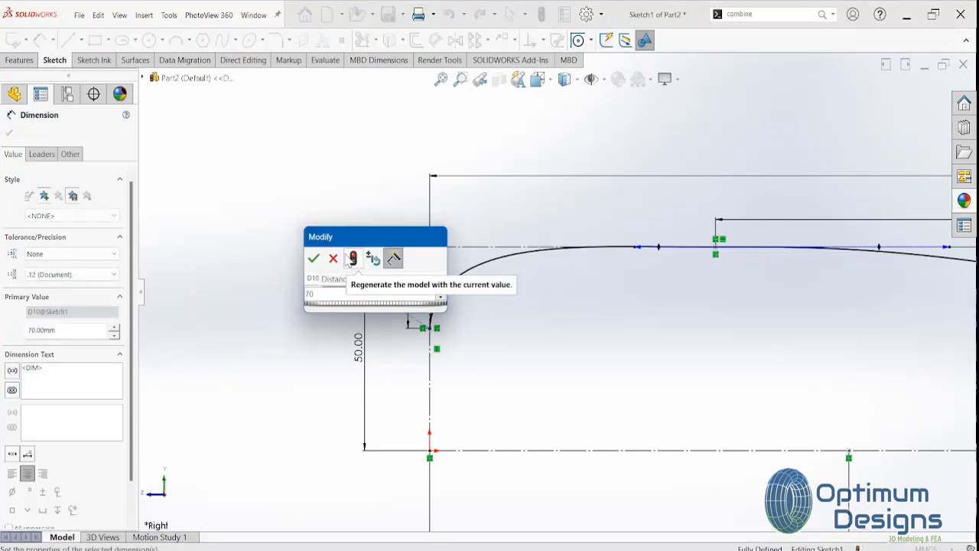
pyautogui.click(314, 258)
pyautogui.press('f')
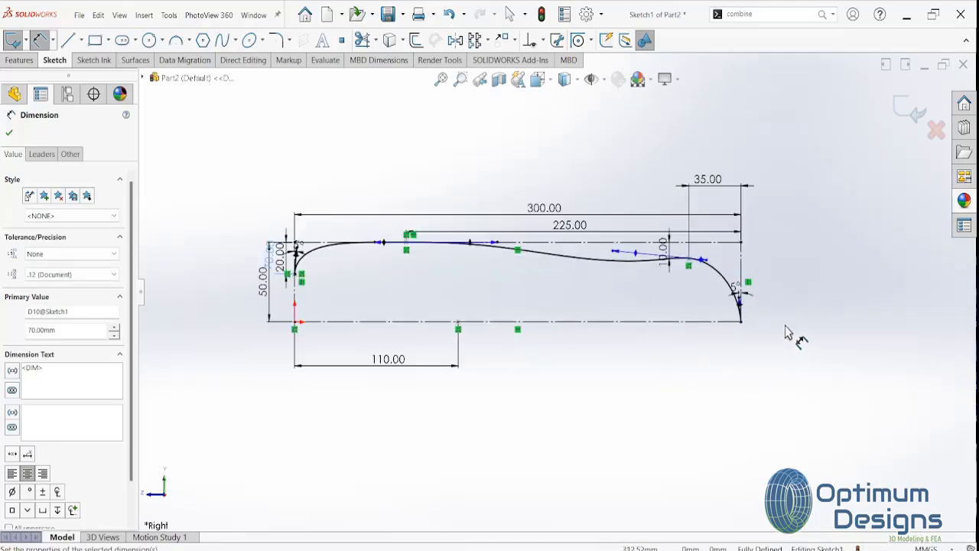
pyautogui.scroll(-3, 757, 299)
pyautogui.scroll(-2, 688, 306)
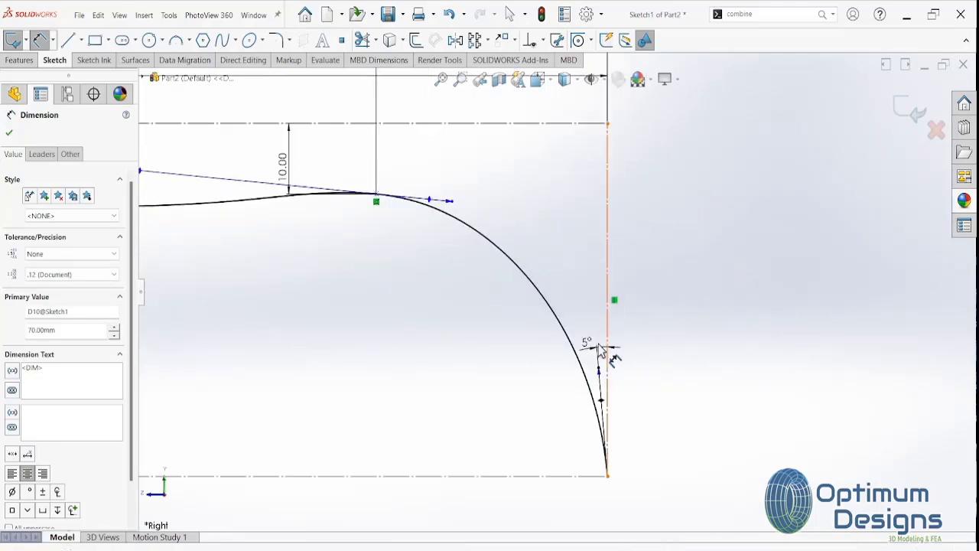
# Set the rear-end tangent handle length to 80 mm
pyautogui.click(602, 404)
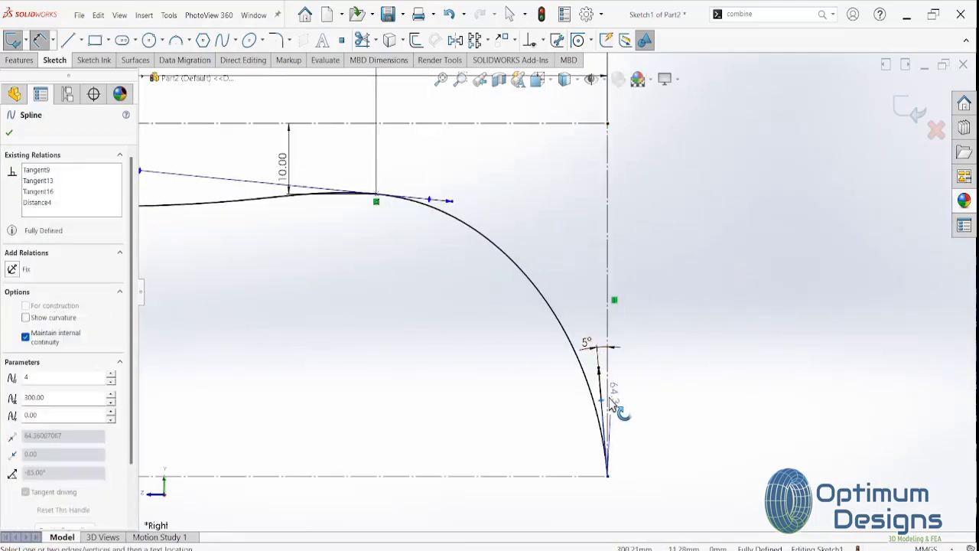
pyautogui.click(665, 380)
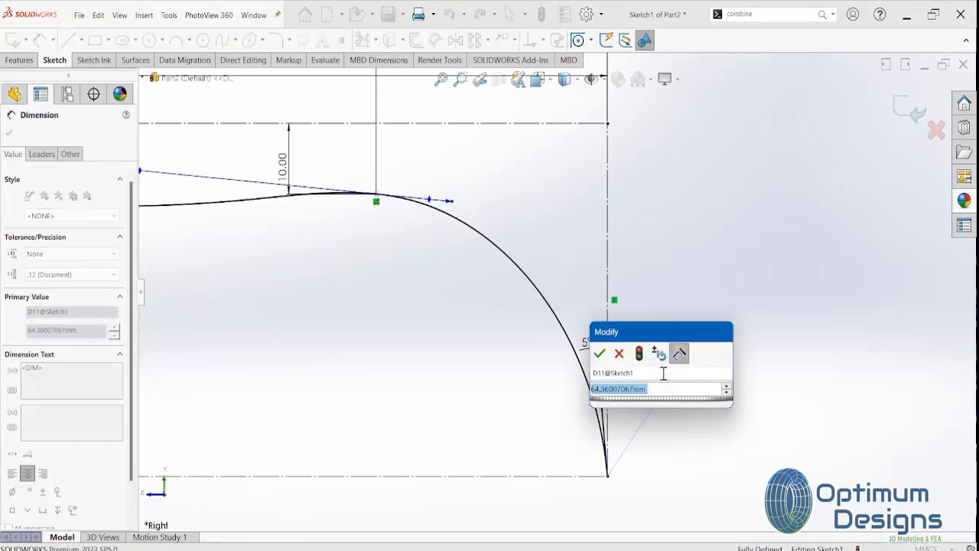
pyautogui.write('6')
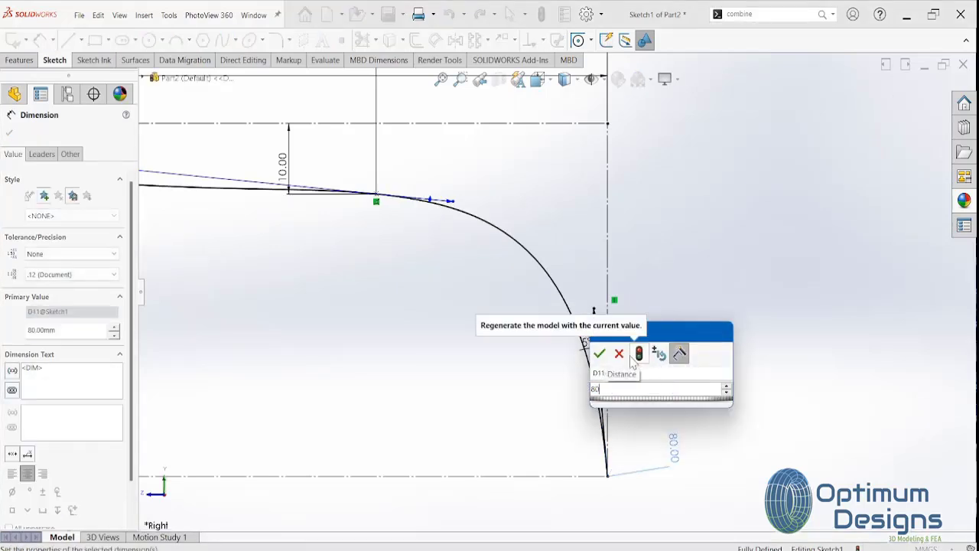
pyautogui.click(599, 353)
pyautogui.scroll(2, 497, 364)
pyautogui.scroll(2, 459, 337)
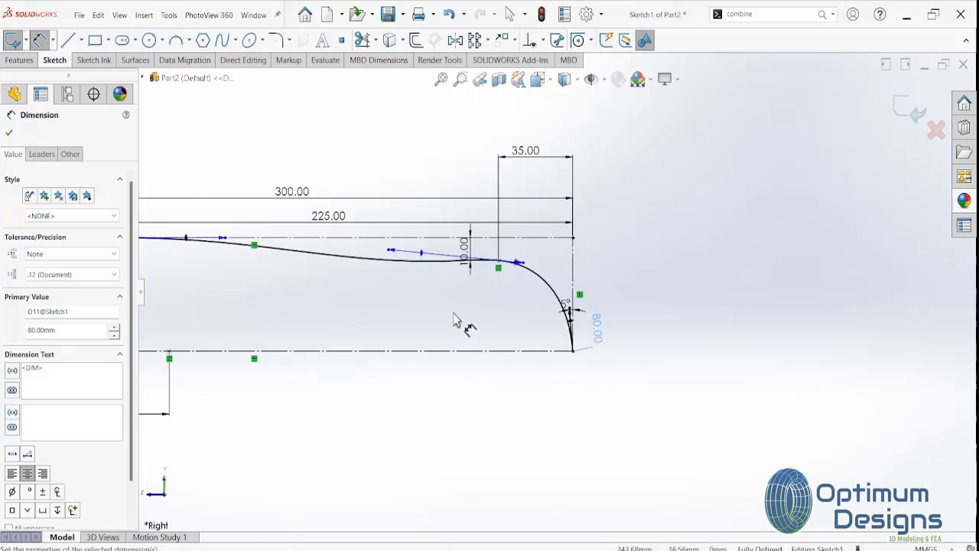
pyautogui.scroll(2, 462, 306)
# Set the upper guide point's tangent handle length to 200 mm
pyautogui.click(415, 229)
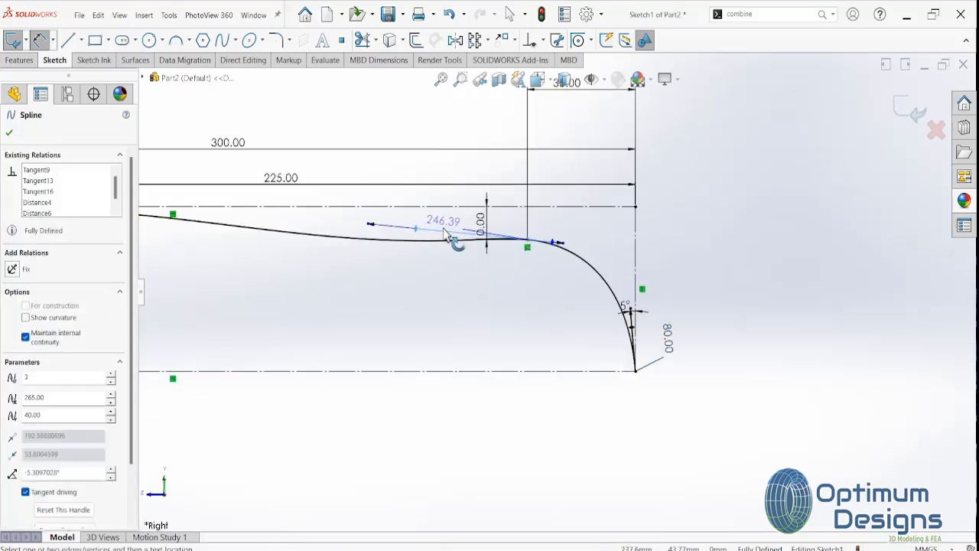
pyautogui.click(445, 233)
pyautogui.write('200')
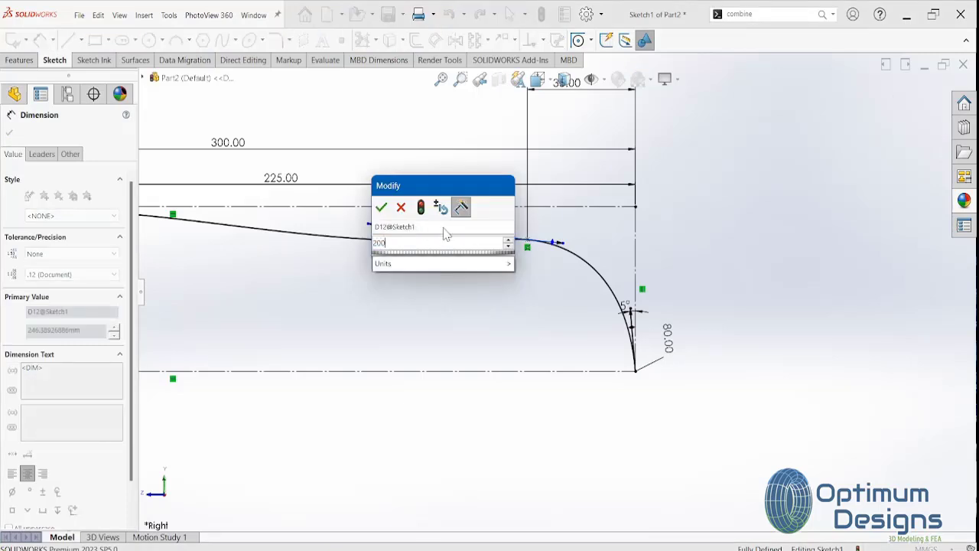
pyautogui.click(381, 207)
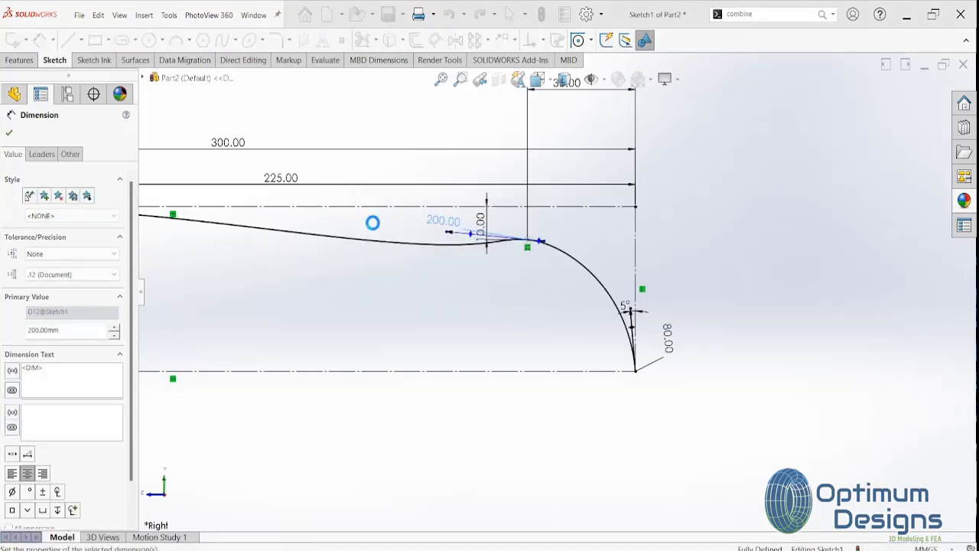
pyautogui.scroll(-1, 410, 312)
pyautogui.scroll(-1, 409, 312)
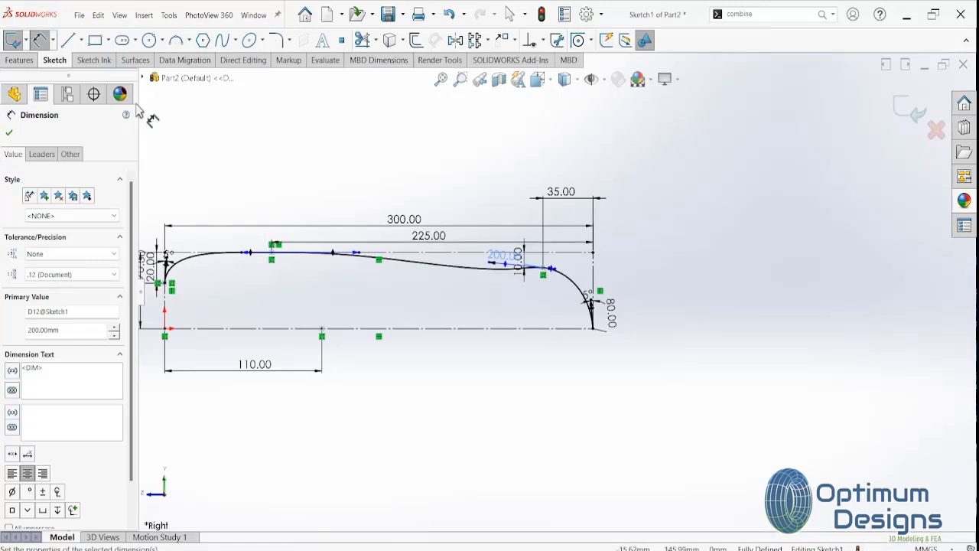
# Draw a spline from the profile's left end through the 110 mm point to the right endpoint
pyautogui.click(227, 44)
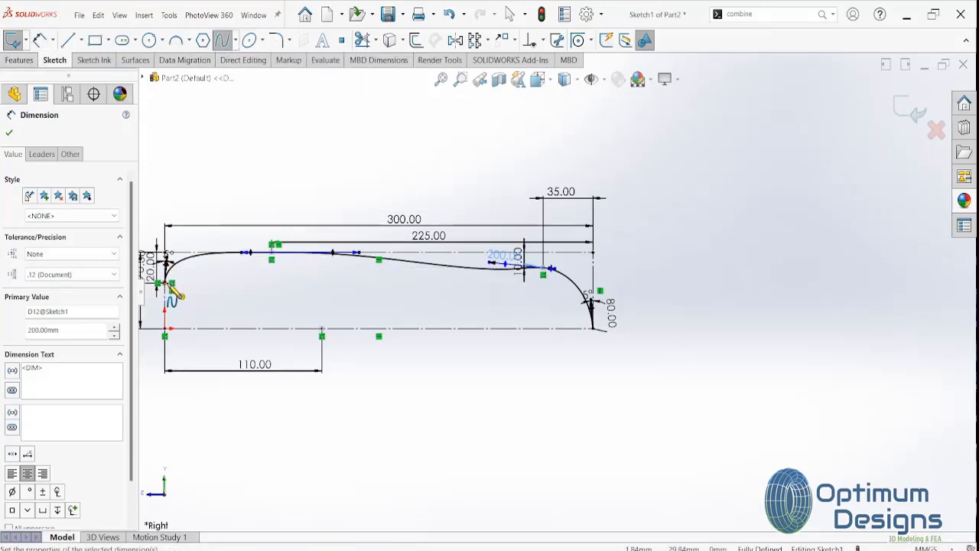
pyautogui.click(171, 284)
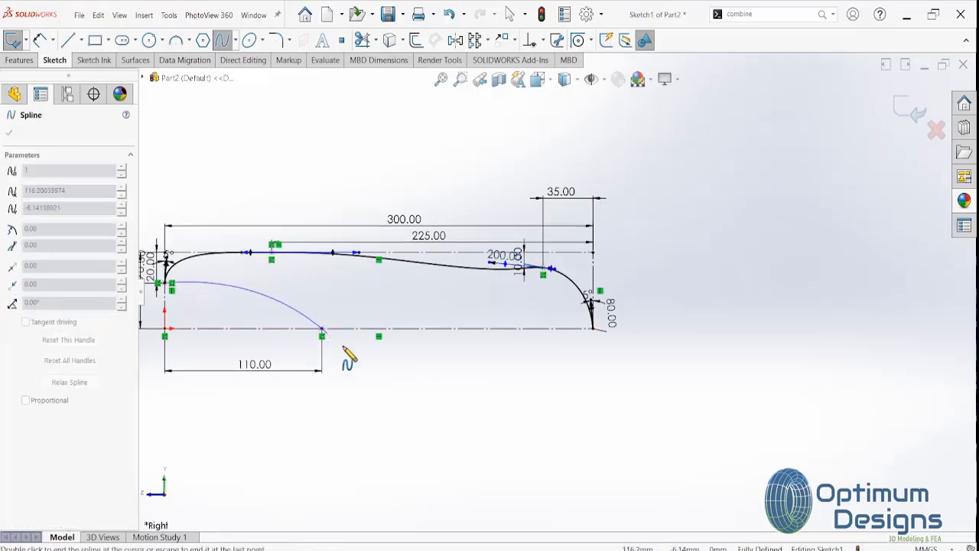
pyautogui.click(321, 330)
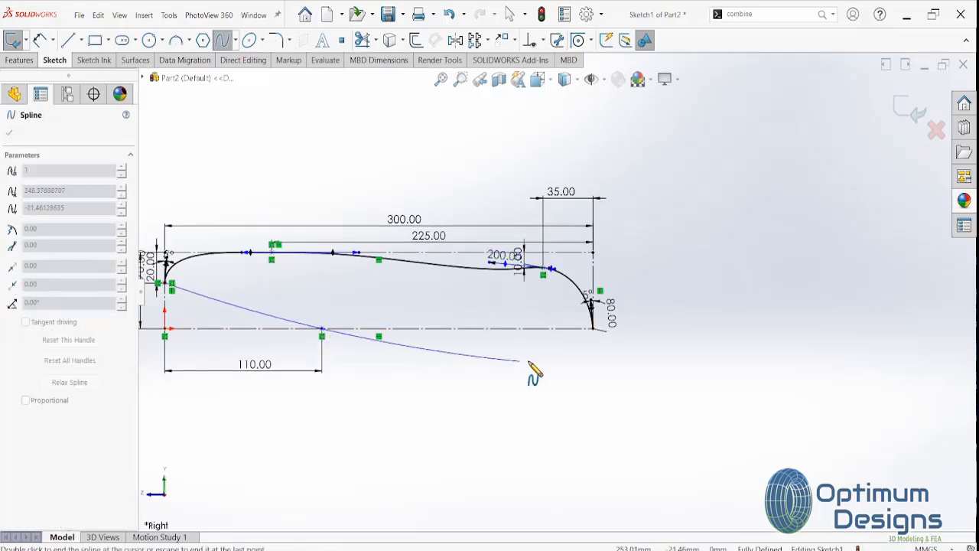
pyautogui.rightClick(593, 328)
pyautogui.click(619, 334)
pyautogui.click(195, 297)
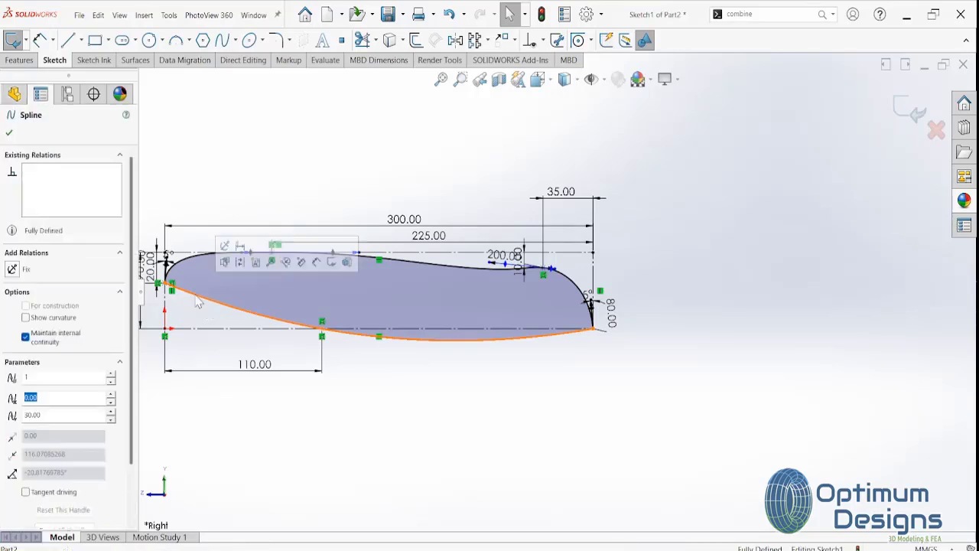
# Make the lower spline's left-end and 110 mm tangents horizontal and flatten its rear section downward
pyautogui.click(195, 301)
pyautogui.moveTo(205, 306); pyautogui.dragTo(200, 288)
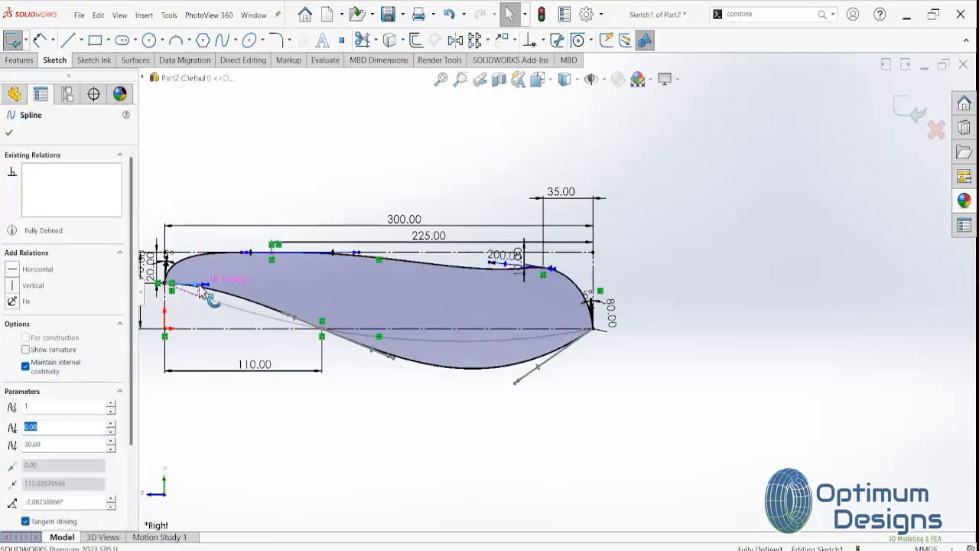
pyautogui.click(14, 272)
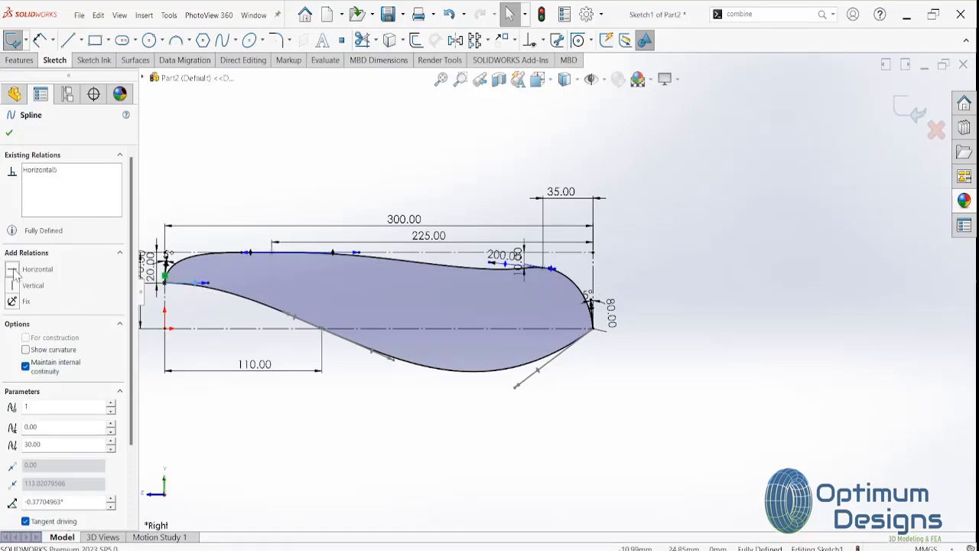
pyautogui.scroll(-2, 382, 373)
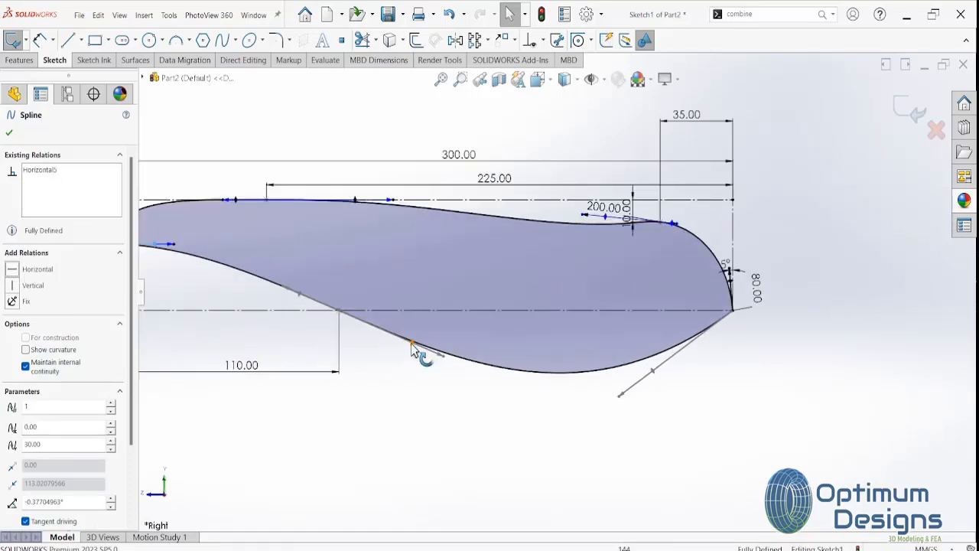
pyautogui.moveTo(413, 348); pyautogui.dragTo(413, 321)
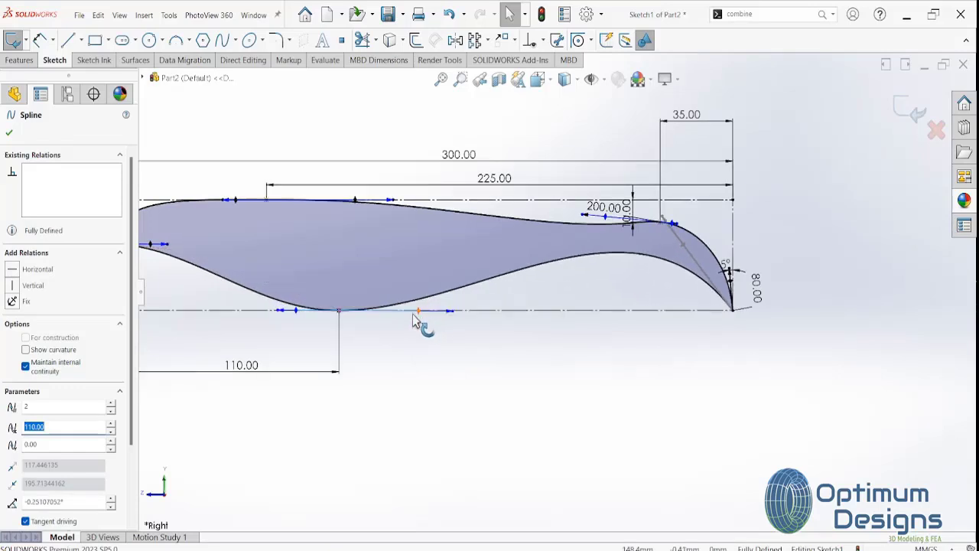
pyautogui.click(12, 269)
pyautogui.scroll(-2, 688, 260)
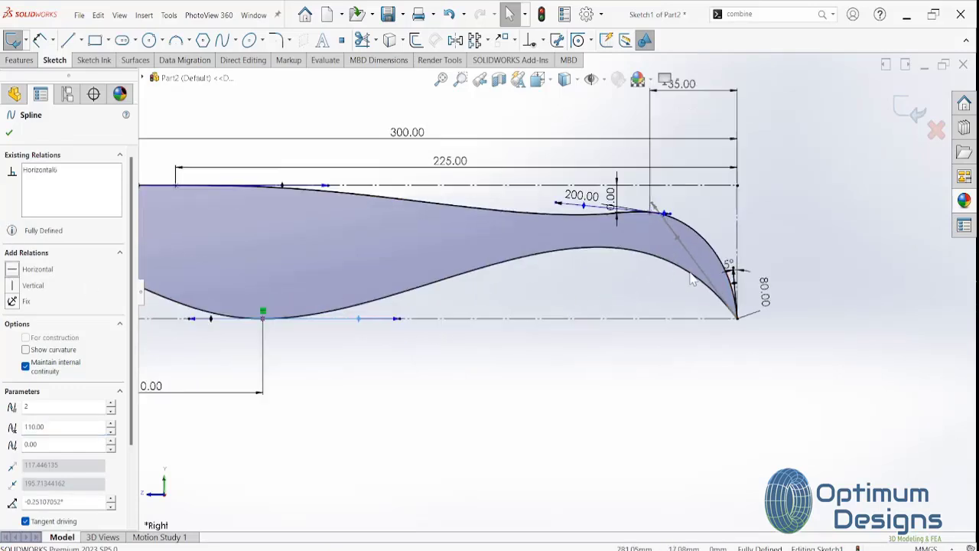
pyautogui.scroll(-2, 688, 260)
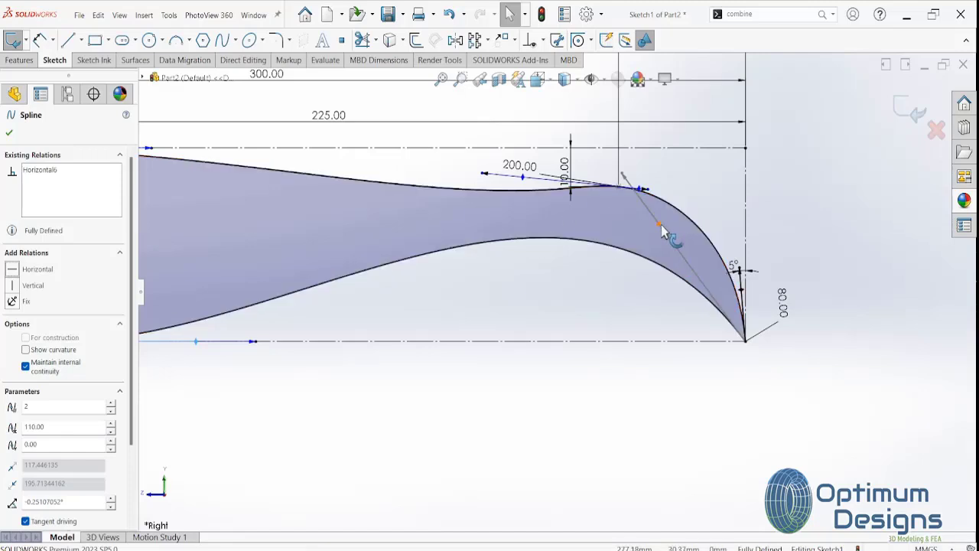
pyautogui.moveTo(640, 192); pyautogui.dragTo(650, 318)
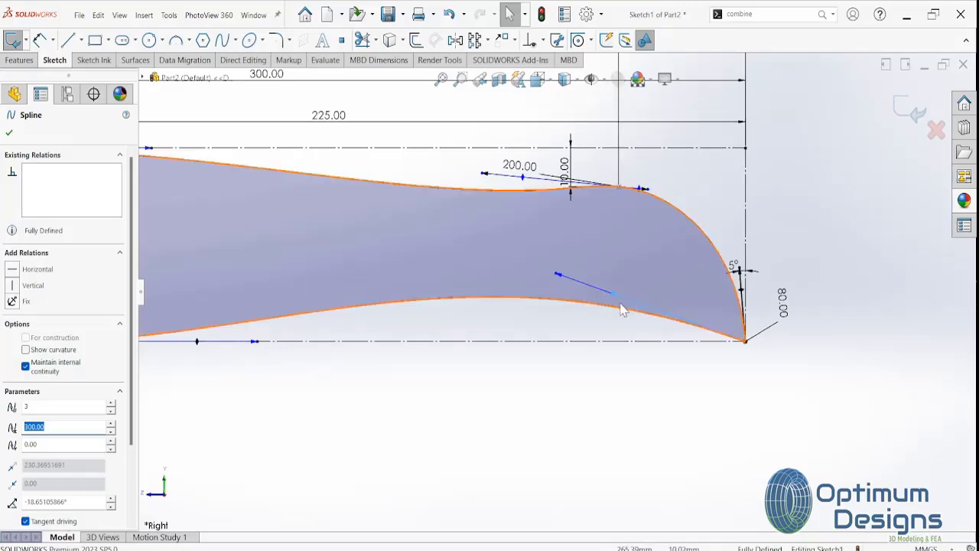
pyautogui.scroll(2, 579, 324)
pyautogui.scroll(1, 554, 323)
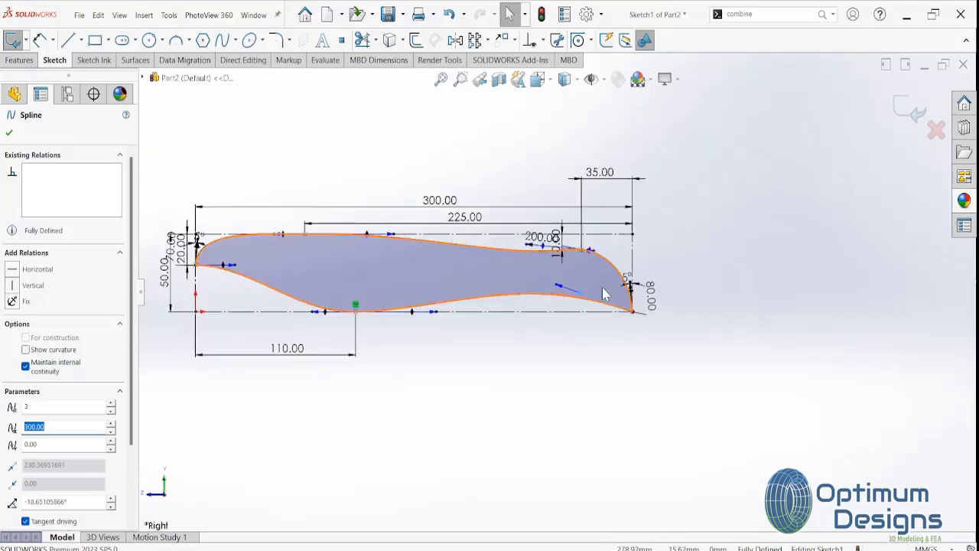
pyautogui.scroll(-2, 567, 313)
pyautogui.moveTo(545, 305)
pyautogui.mouseDown()
pyautogui.moveTo(581, 321)
pyautogui.moveTo(562, 321)
pyautogui.mouseUp()
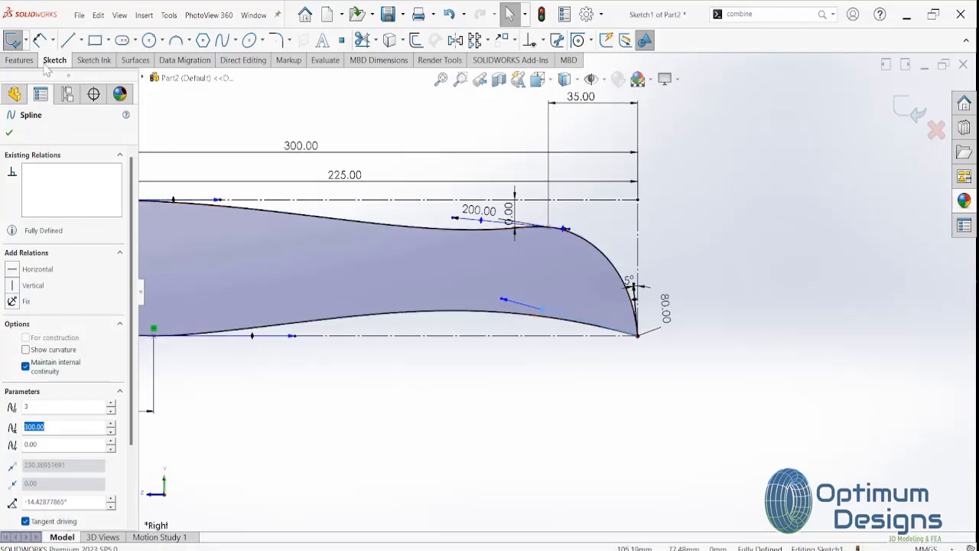
# Add an angle dimension between the spline's right-end tangent and the vertical line
pyautogui.click(40, 40)
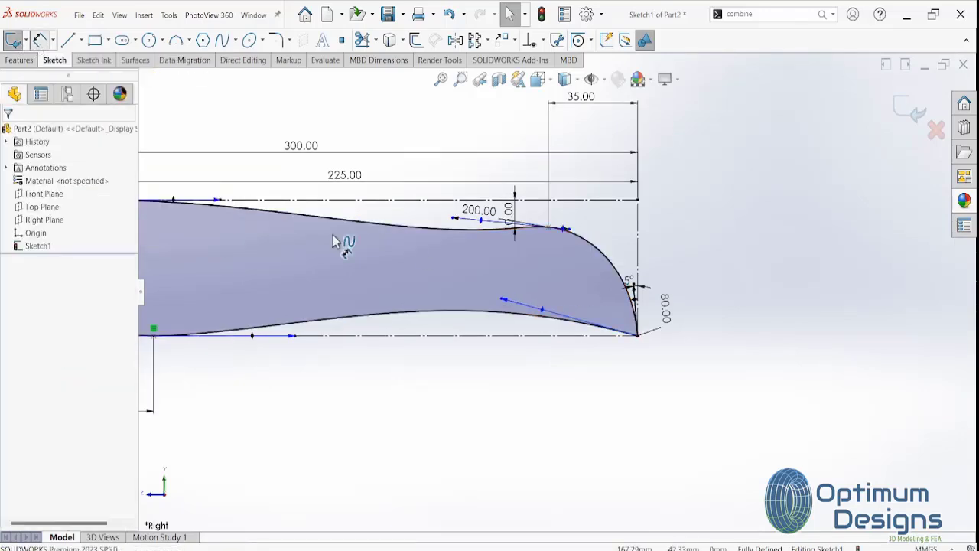
pyautogui.click(542, 317)
pyautogui.click(637, 266)
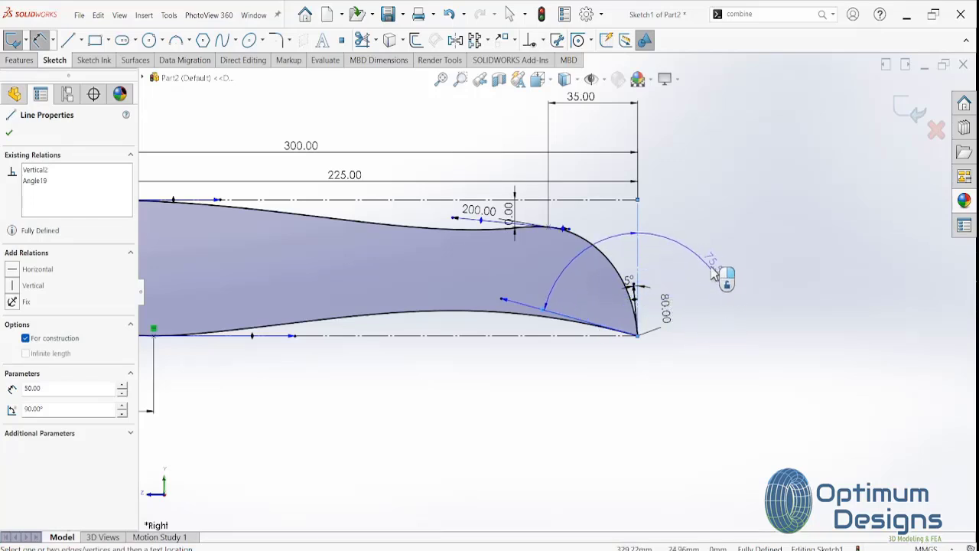
pyautogui.click(699, 268)
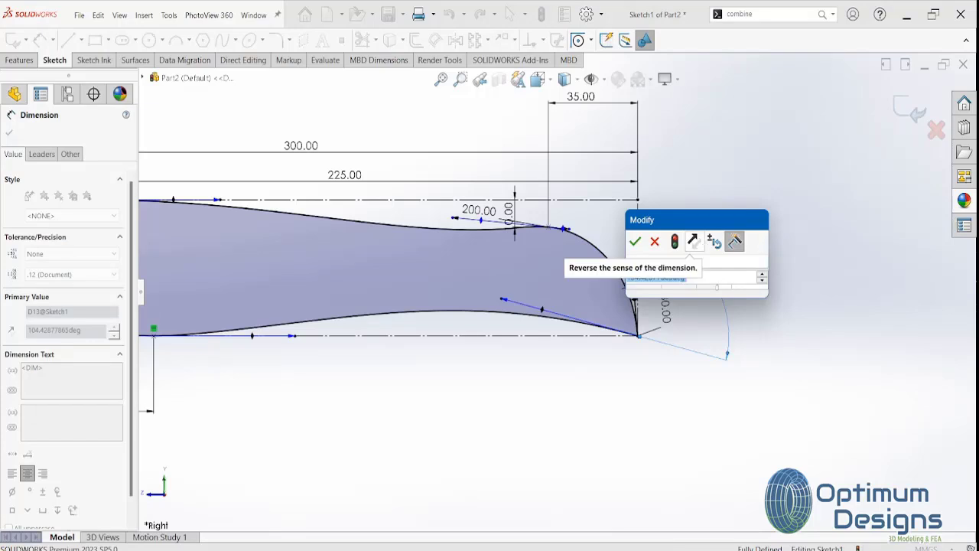
pyautogui.write('70')
pyautogui.click(676, 244)
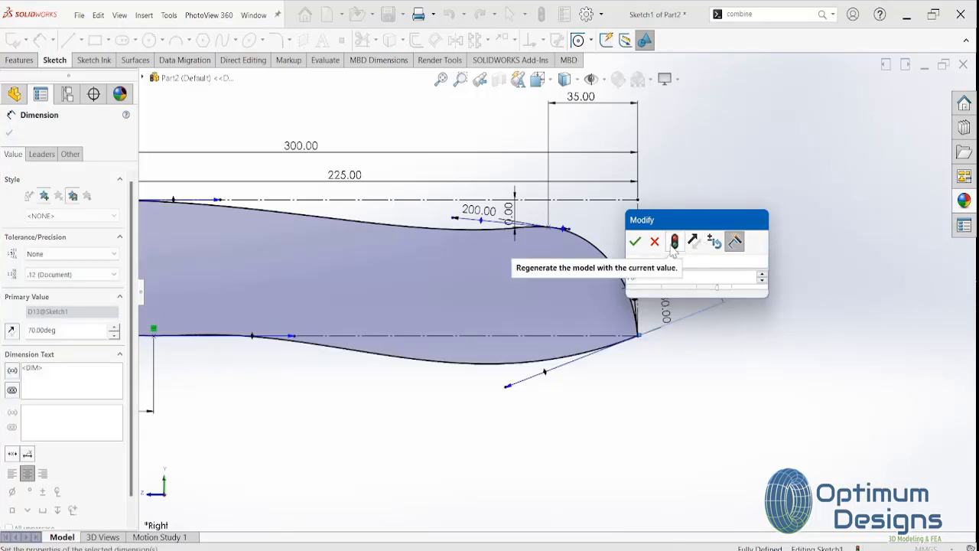
pyautogui.click(691, 244)
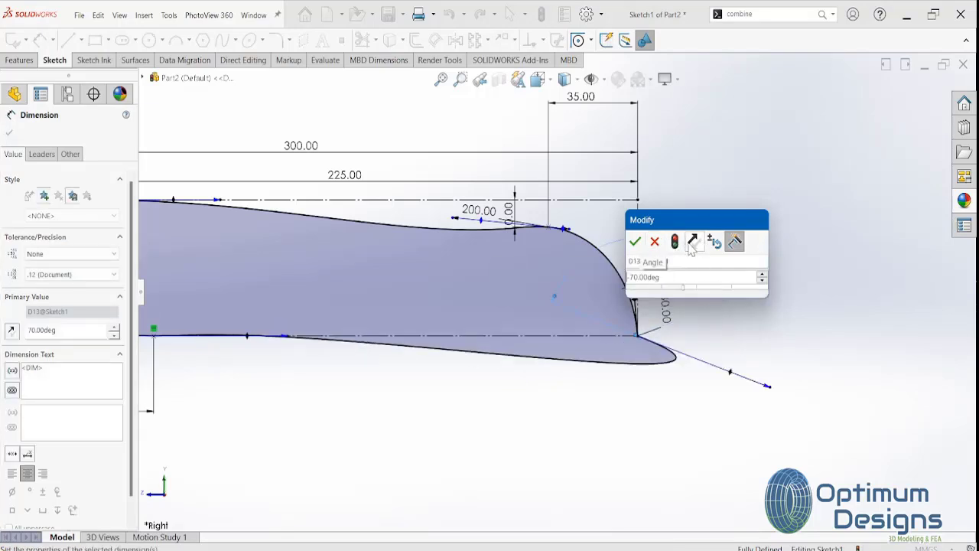
pyautogui.click(654, 243)
pyautogui.press('Escape')
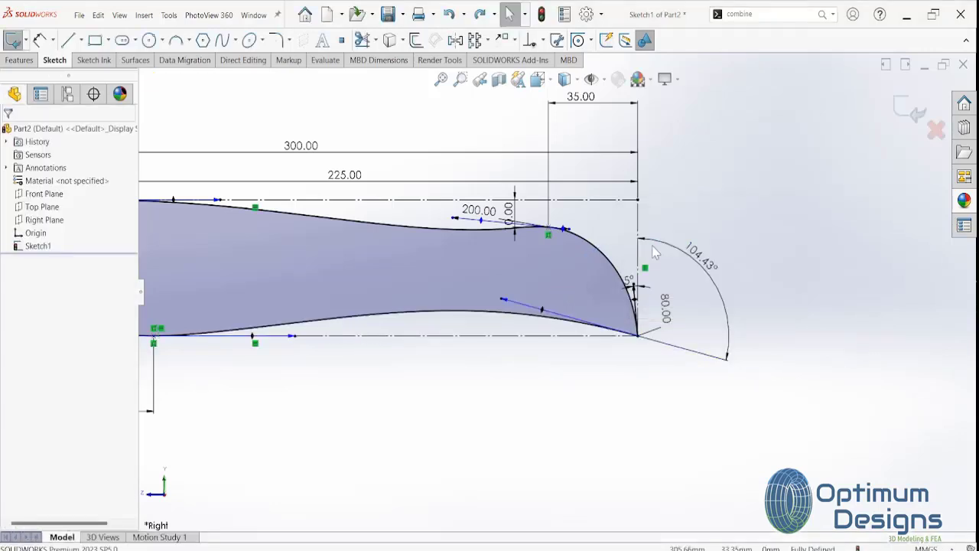
# Change the rear-tip tangent angle from 104.43° to 120°, rebuild, and fit the sketch in view
pyautogui.doubleClick(700, 259)
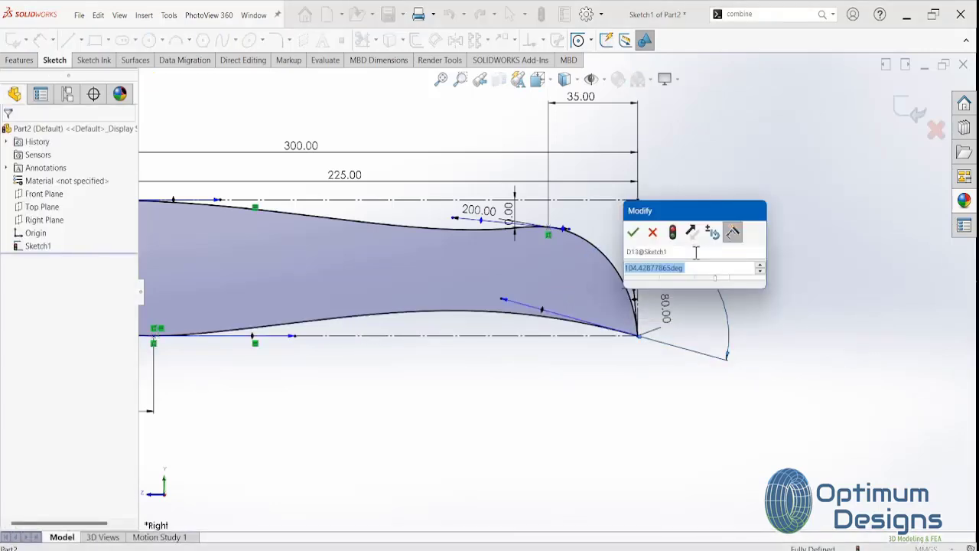
pyautogui.write('1')
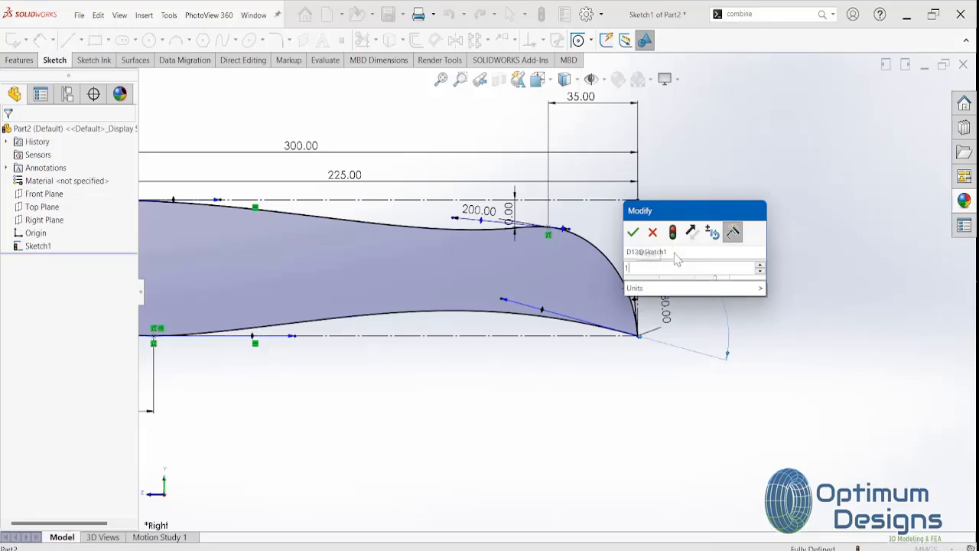
pyautogui.write('20')
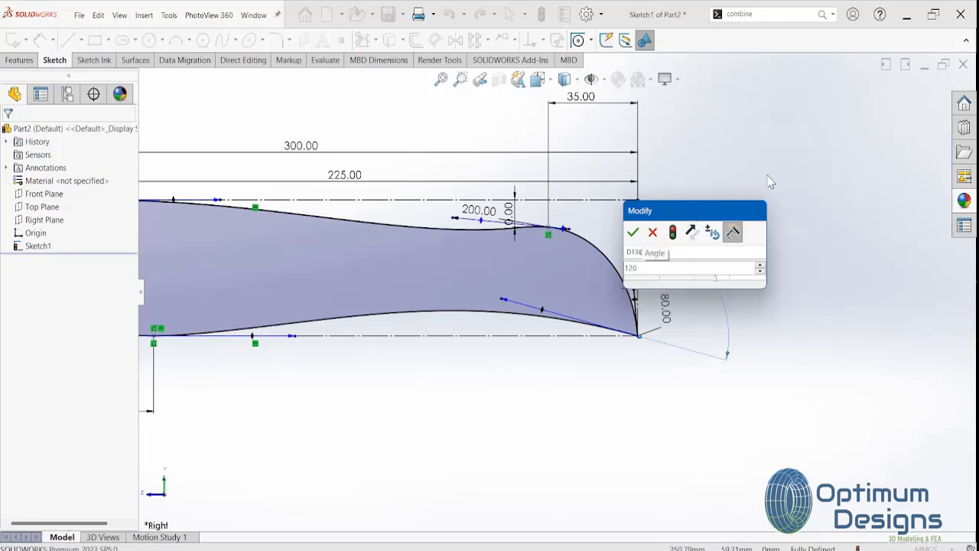
pyautogui.moveTo(657, 210); pyautogui.dragTo(740, 166)
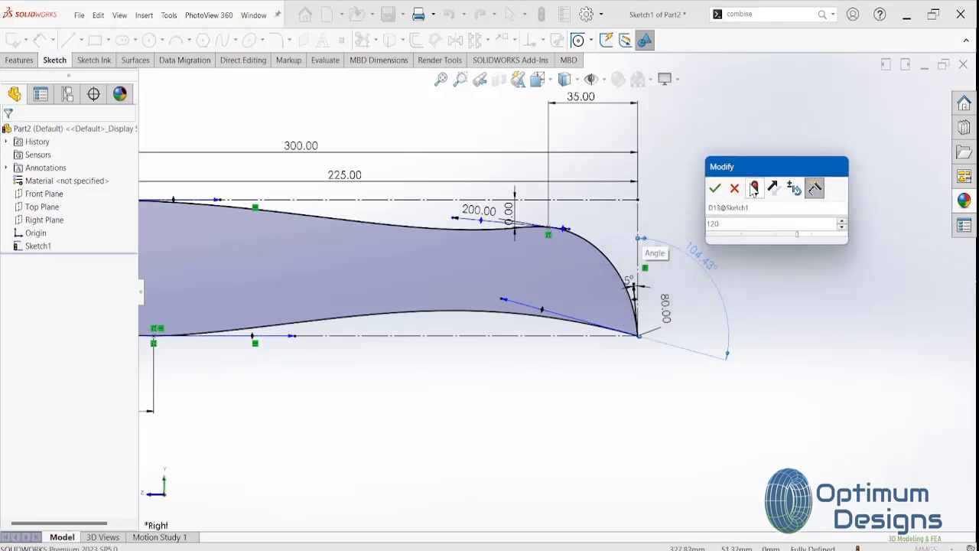
pyautogui.click(754, 189)
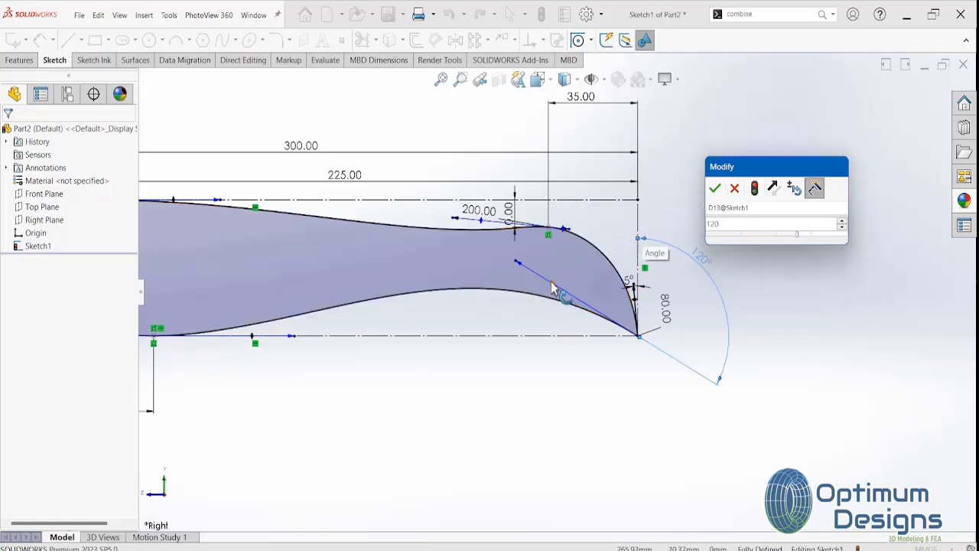
pyautogui.click(714, 189)
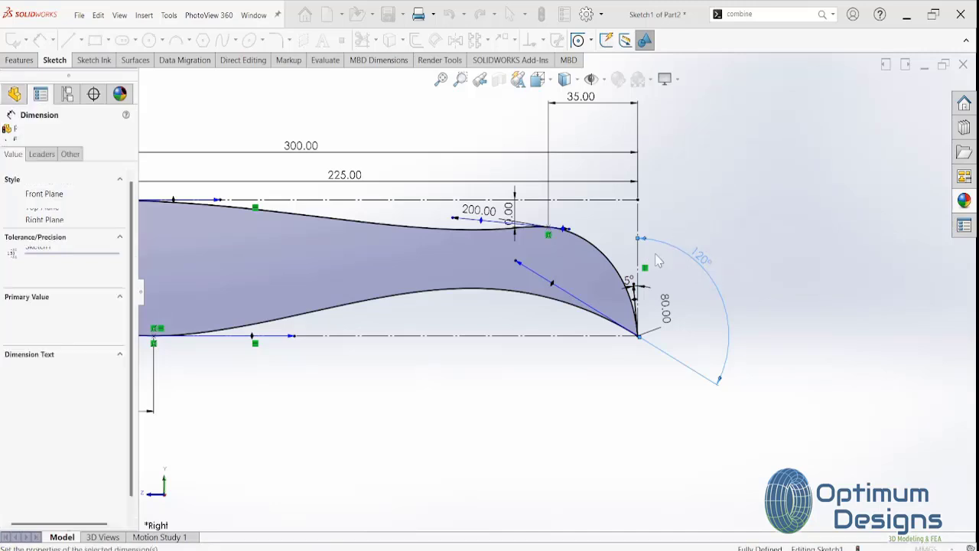
pyautogui.press('f')
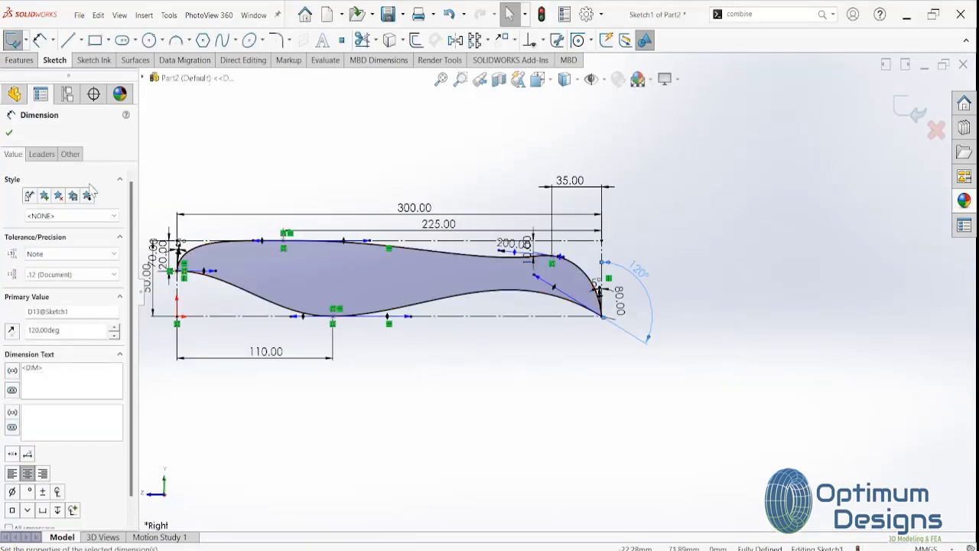
pyautogui.click(9, 133)
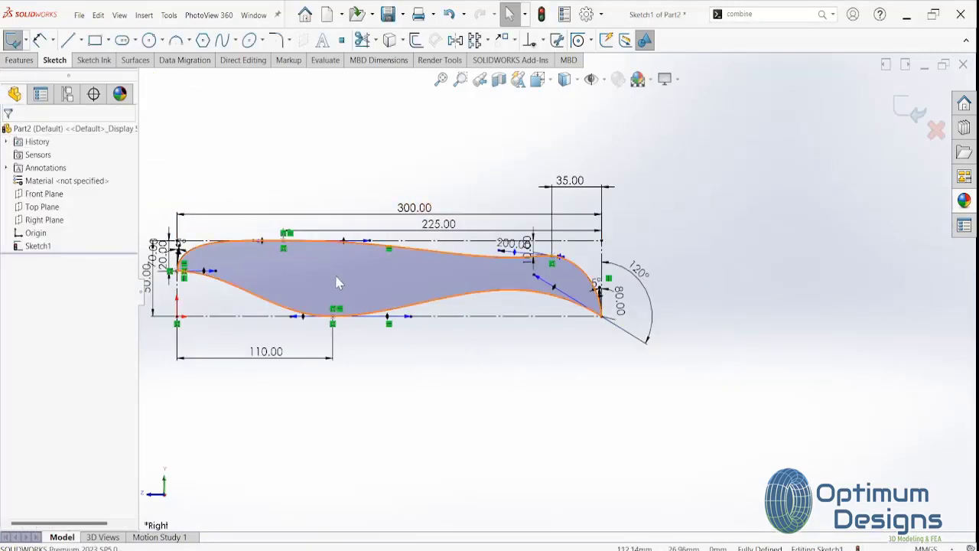
# Exit Sketch1, view the Front Plane straight on, then orbit to see the curves in 3D
pyautogui.click(912, 116)
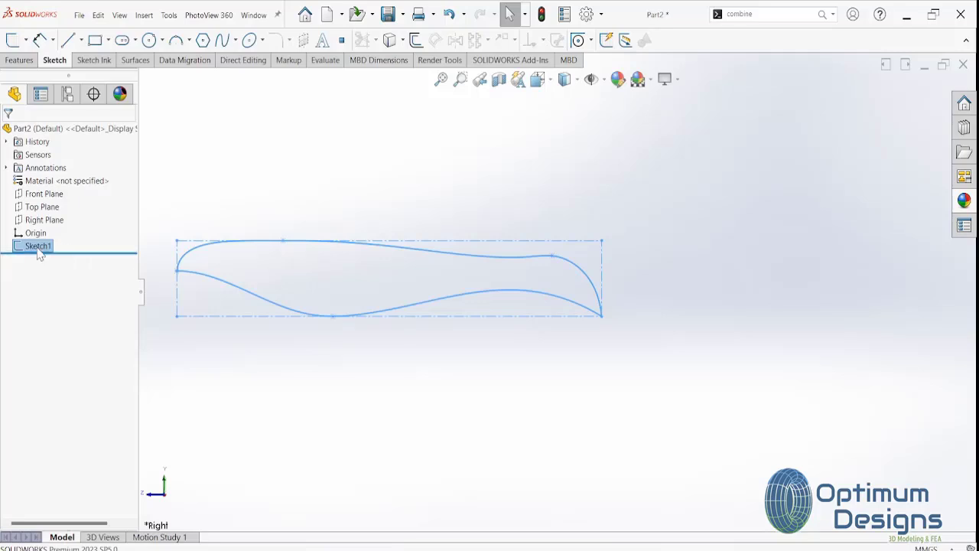
pyautogui.click(44, 194)
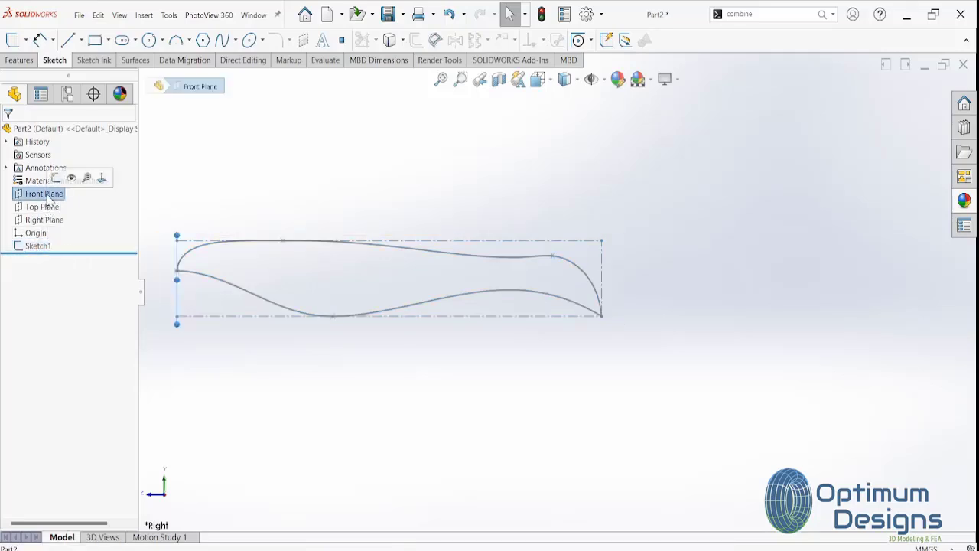
pyautogui.click(102, 178)
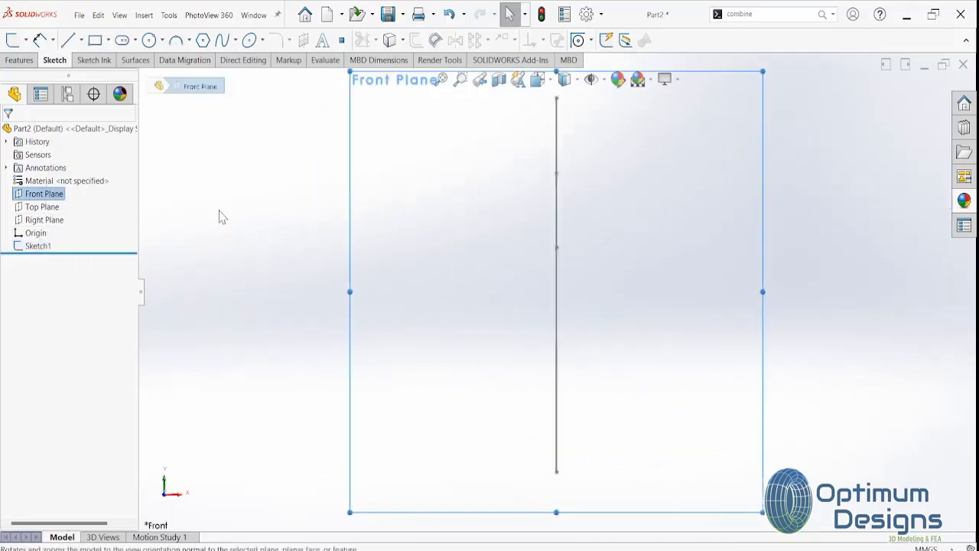
pyautogui.moveTo(319, 268)
pyautogui.mouseDown(button='middle')
pyautogui.moveTo(398, 310)
pyautogui.moveTo(341, 375)
pyautogui.mouseUp(button='middle')
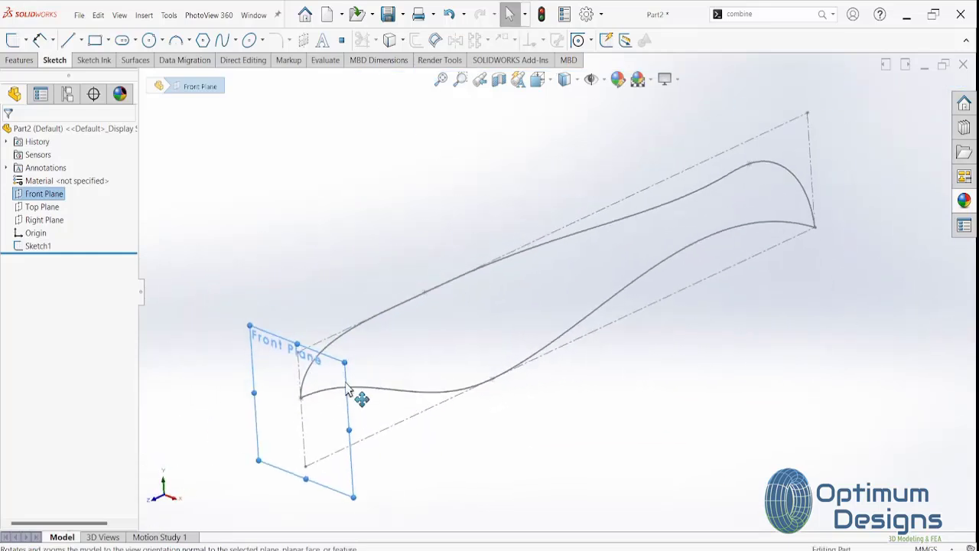
# Start a new sketch on the Top Plane, viewed straight down
pyautogui.click(64, 207)
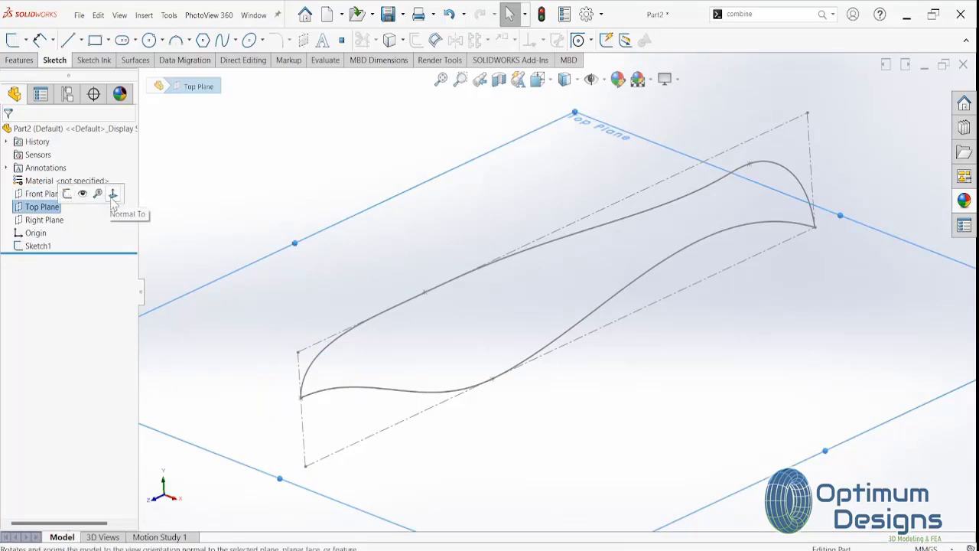
pyautogui.click(97, 193)
pyautogui.rightClick(55, 211)
pyautogui.click(63, 192)
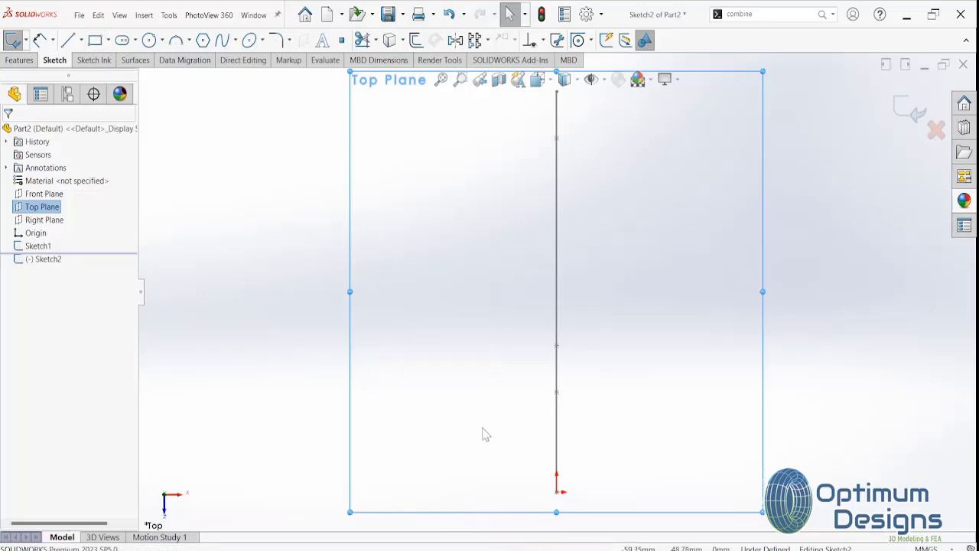
# Draw a corner rectangle from the origin with its far corner coincident to the side profile's end point
pyautogui.click(94, 40)
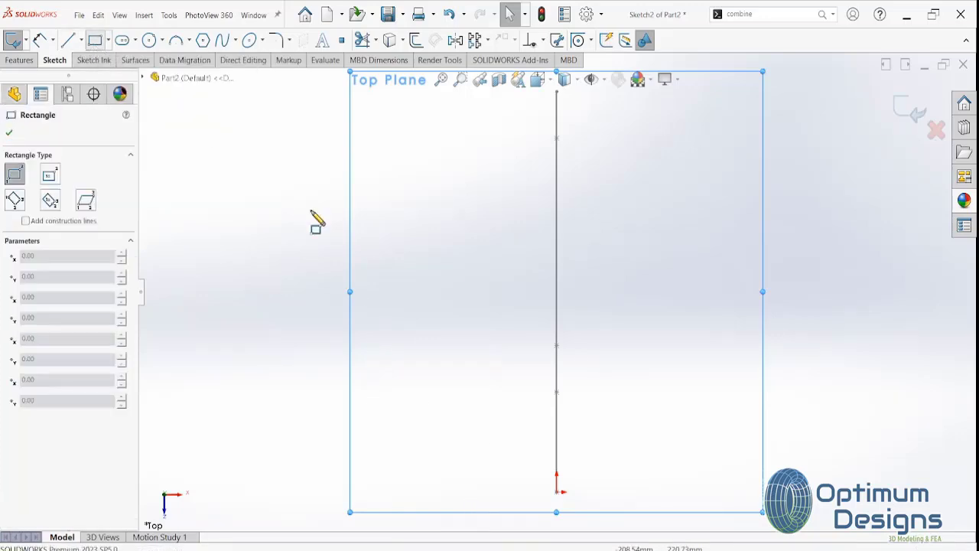
pyautogui.click(557, 492)
pyautogui.click(656, 189)
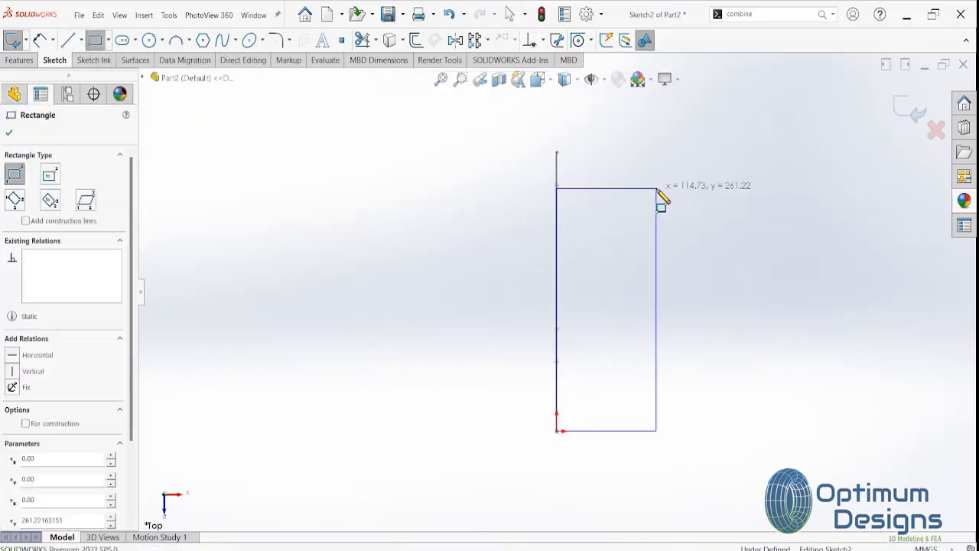
pyautogui.moveTo(551, 257); pyautogui.dragTo(443, 311, button='middle')
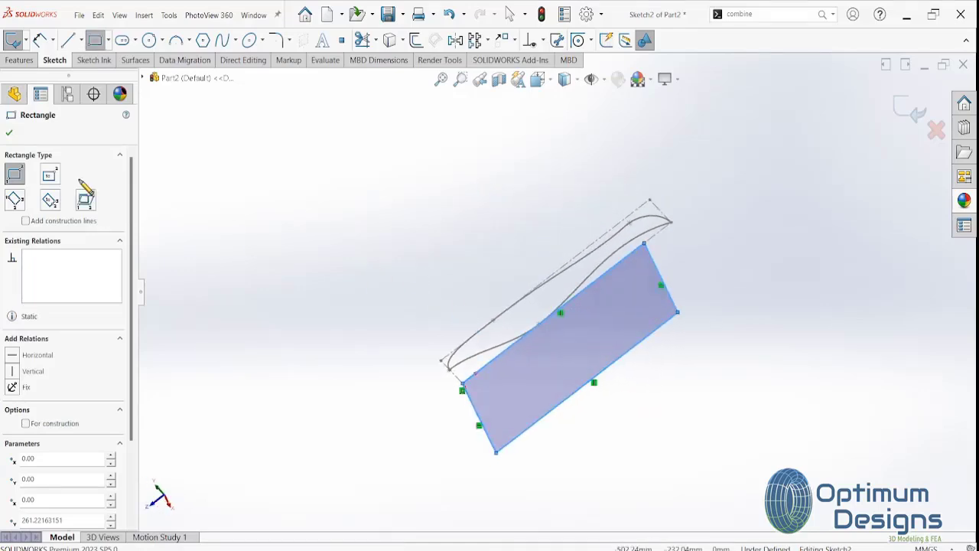
pyautogui.click(10, 132)
pyautogui.scroll(-2, 663, 241)
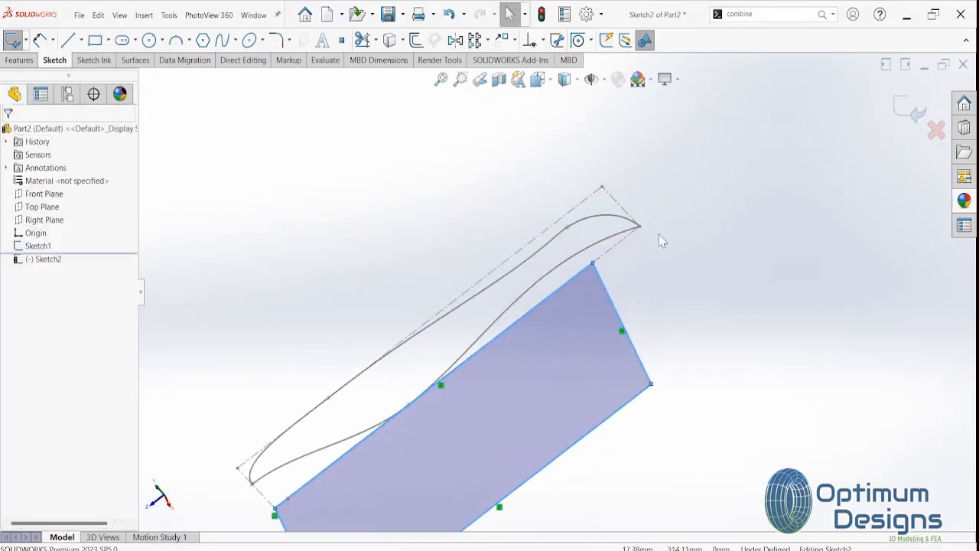
pyautogui.click(592, 263)
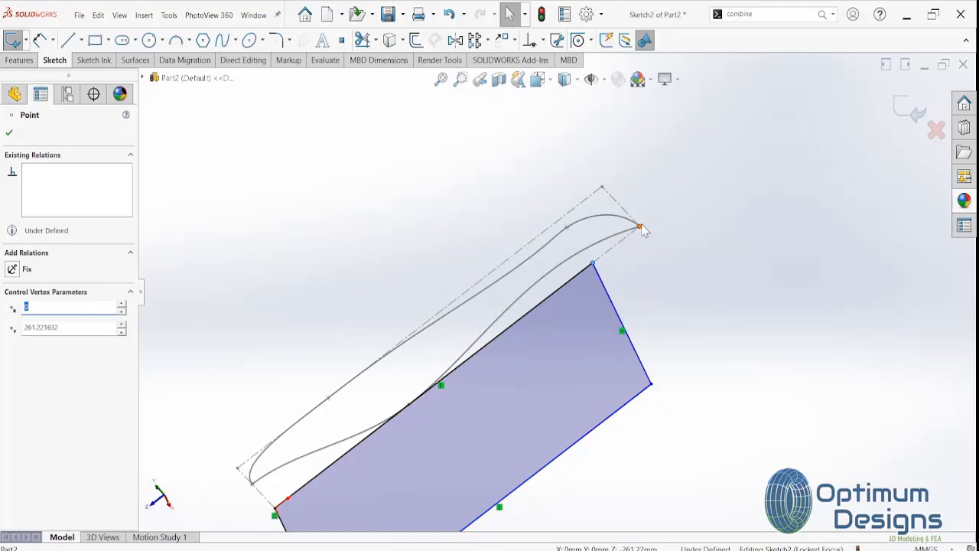
pyautogui.keyDown('ctrl'); pyautogui.click(639, 227); pyautogui.keyUp('ctrl')
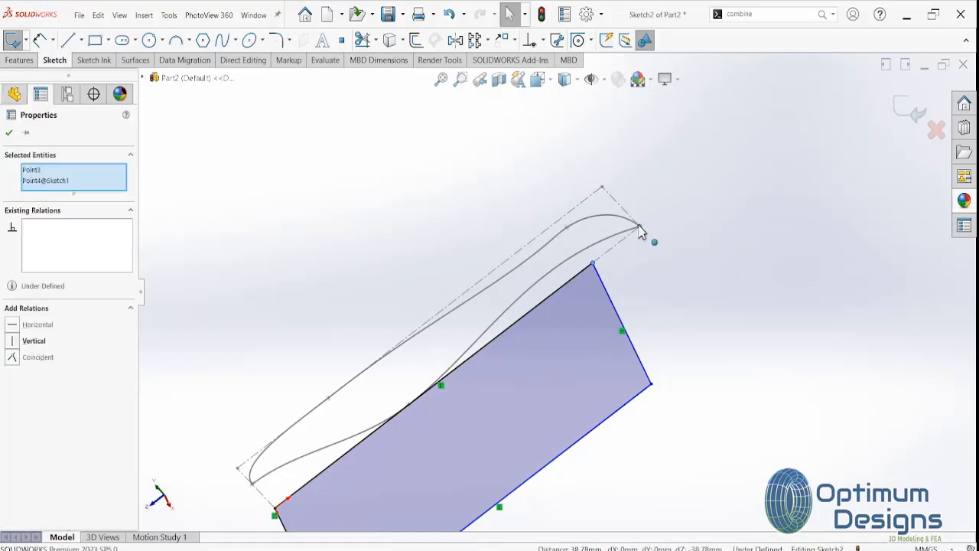
pyautogui.click(19, 360)
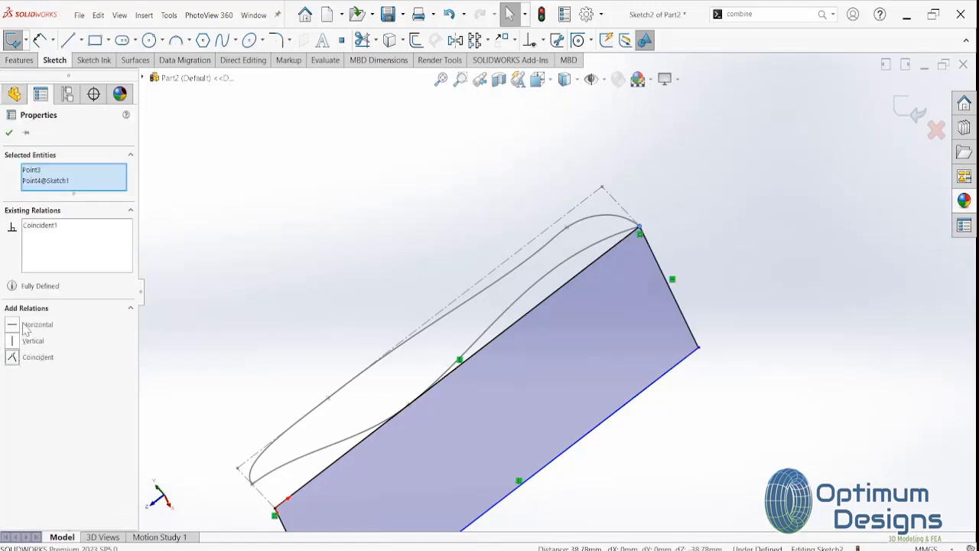
pyautogui.click(10, 133)
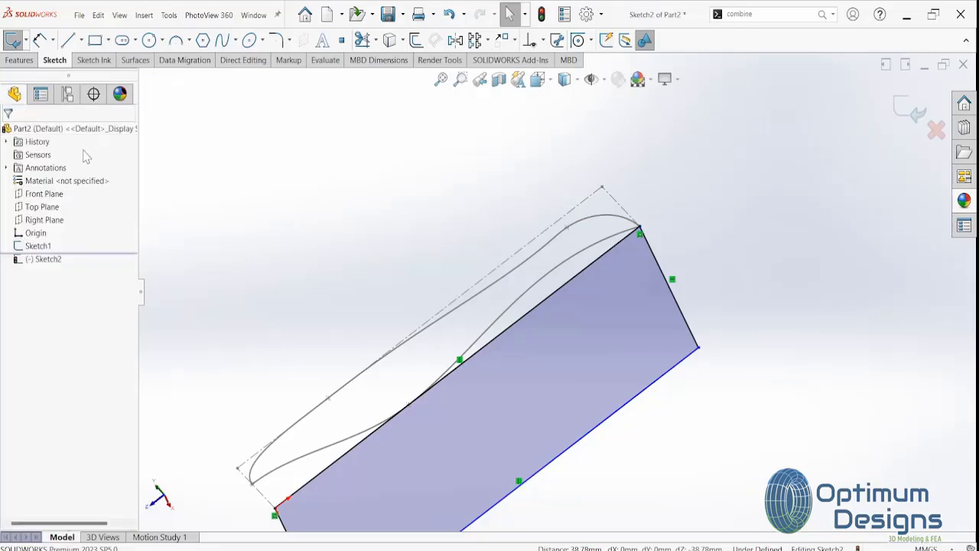
# Dimension the rectangle's width as 70 mm, viewing it face-on
pyautogui.press('space')
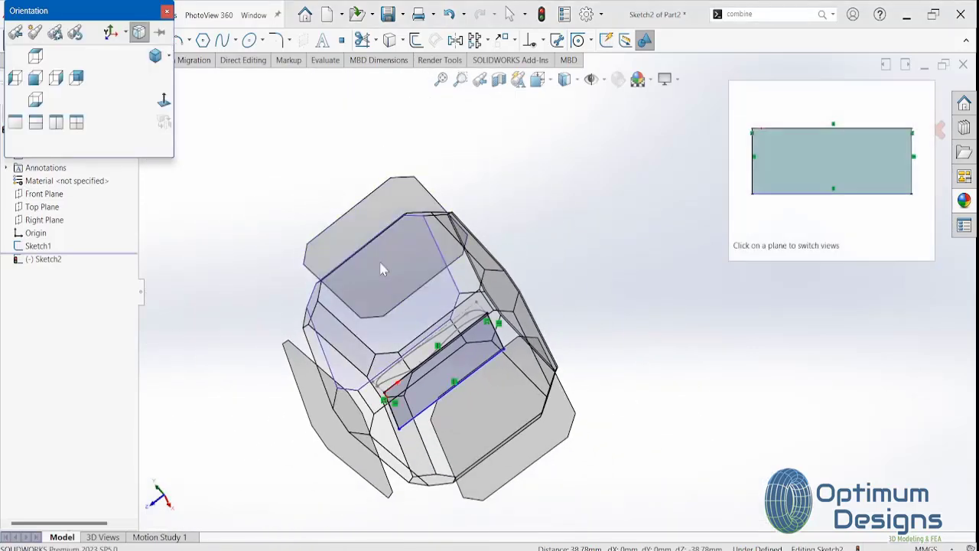
pyautogui.click(382, 269)
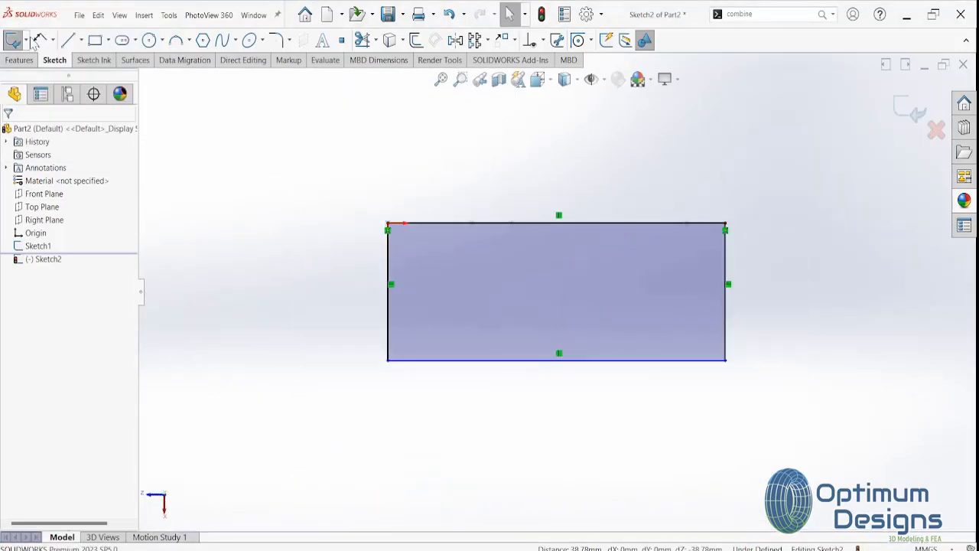
pyautogui.click(39, 40)
pyautogui.click(387, 306)
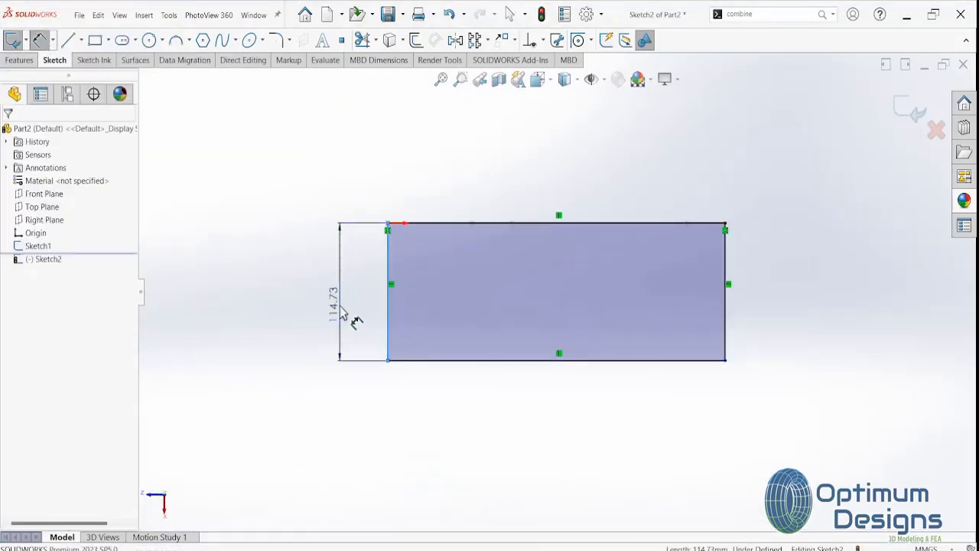
pyautogui.click(343, 312)
pyautogui.write('70')
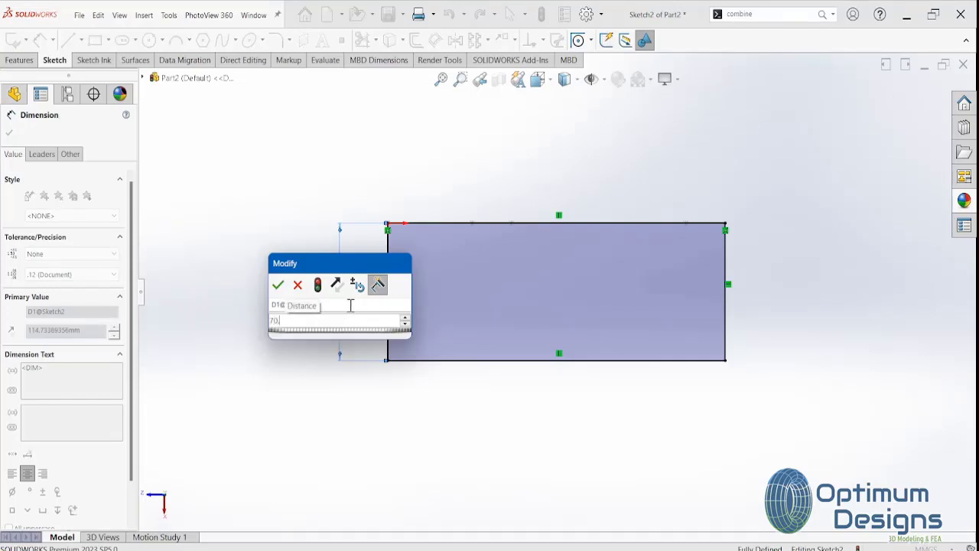
pyautogui.press('Return')
pyautogui.moveTo(384, 331)
pyautogui.mouseDown(button='middle')
pyautogui.moveTo(378, 148)
pyautogui.moveTo(387, 218)
pyautogui.moveTo(483, 367)
pyautogui.mouseUp(button='middle')
pyautogui.moveTo(426, 376); pyautogui.dragTo(386, 235, button='middle')
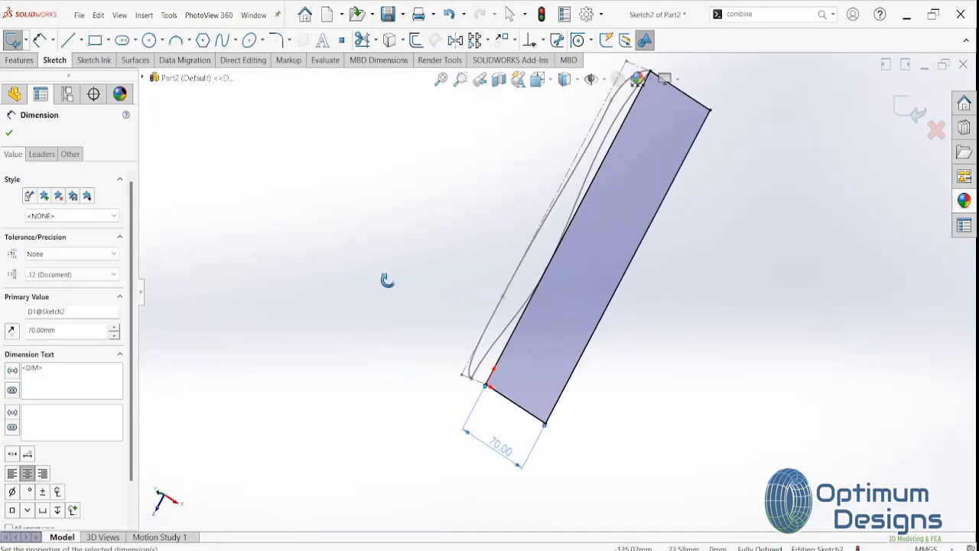
pyautogui.click(9, 132)
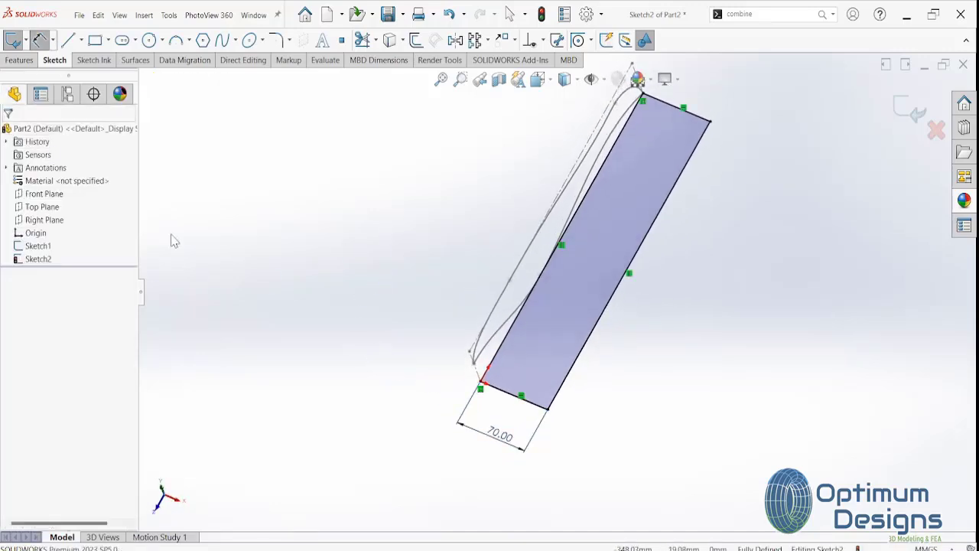
# Convert all four rectangle lines to construction geometry
pyautogui.click(564, 387)
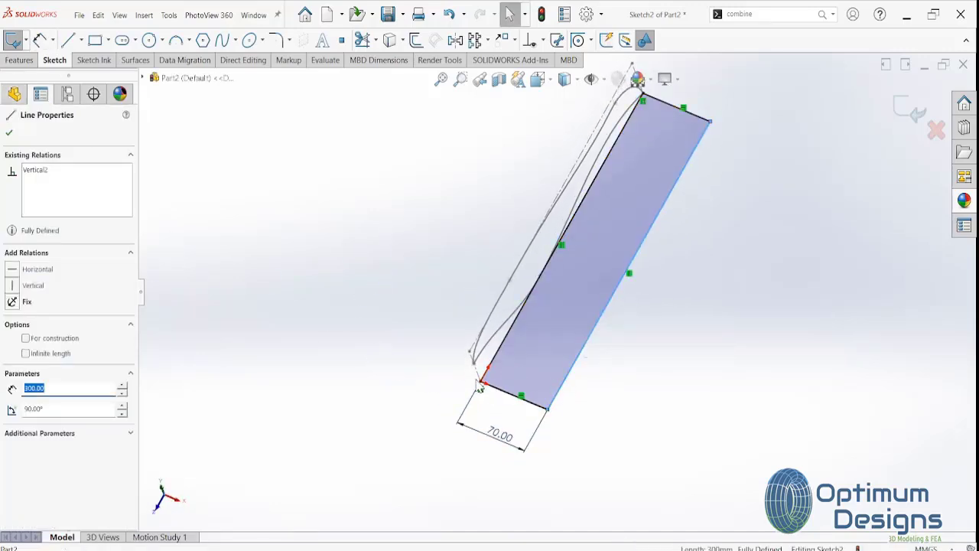
pyautogui.hotkey('ctrl', 'a')
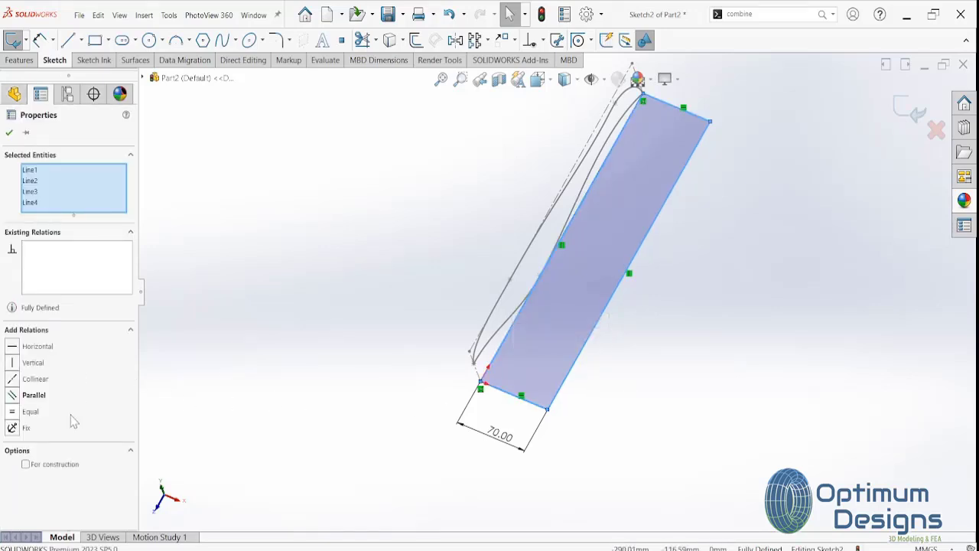
pyautogui.click(26, 465)
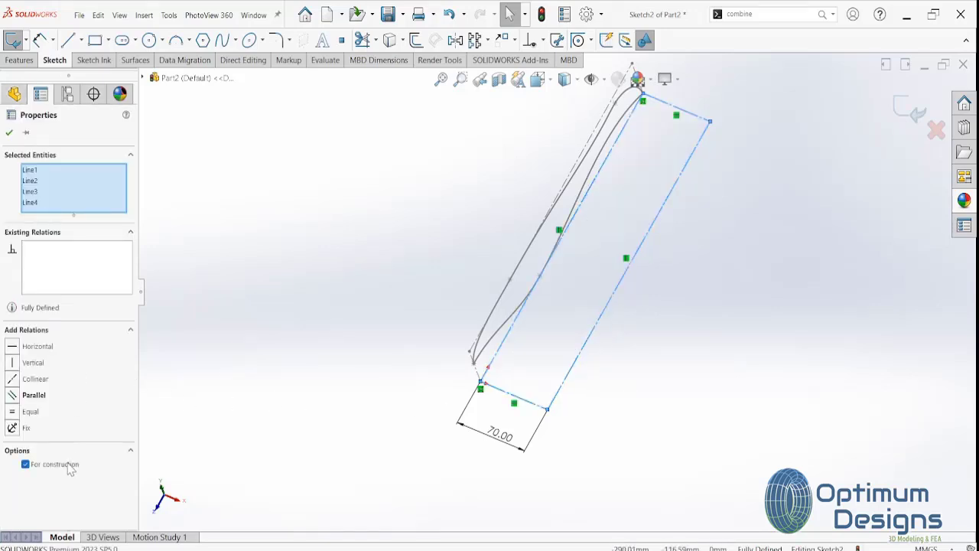
pyautogui.click(7, 134)
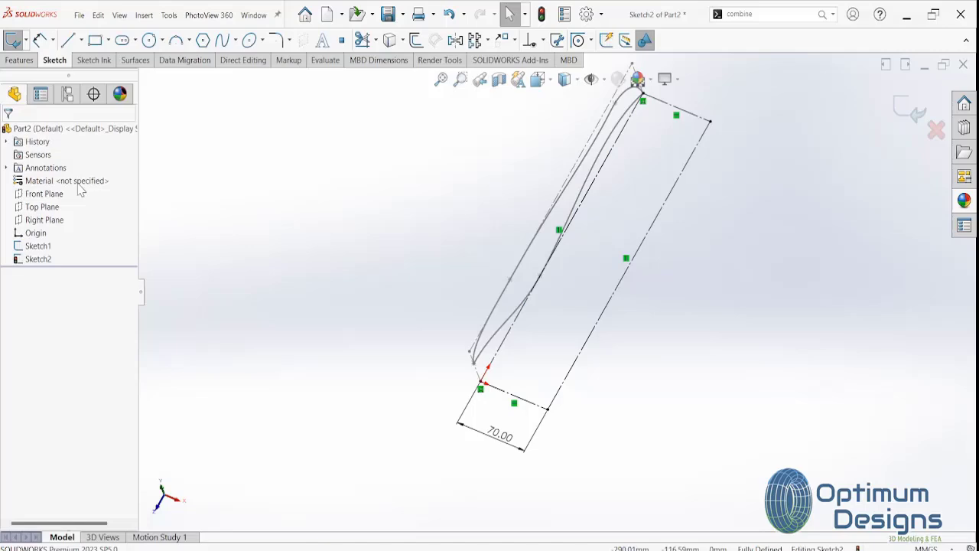
pyautogui.rightClick(47, 262)
# Switch to the Top view to look straight down on the rectangle
pyautogui.click(387, 234)
pyautogui.moveTo(401, 236)
pyautogui.mouseDown(button='middle')
pyautogui.moveTo(452, 313)
pyautogui.moveTo(430, 334)
pyautogui.mouseUp(button='middle')
pyautogui.press('space')
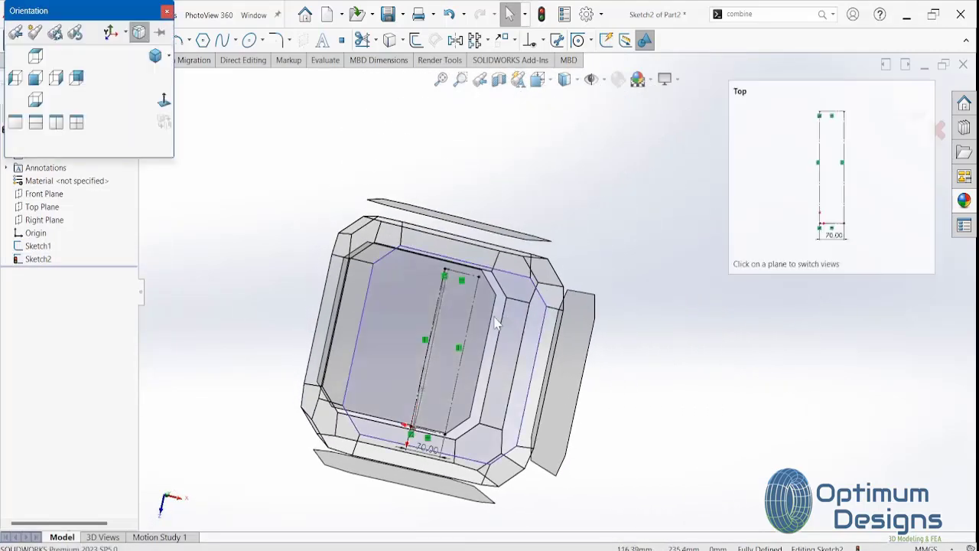
pyautogui.click(501, 325)
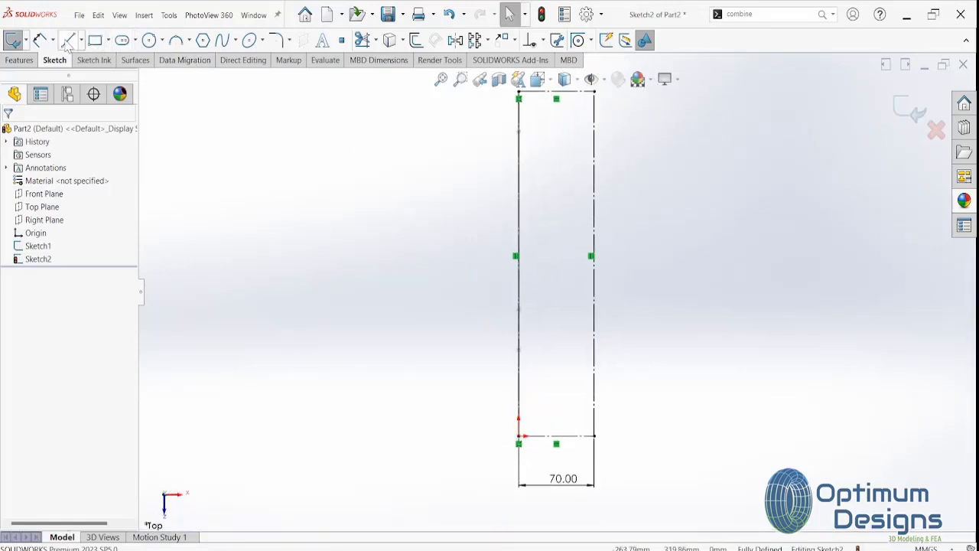
# Draw a spline from the rectangle's top-left corner through three points to the bottom-left corner
pyautogui.click(223, 40)
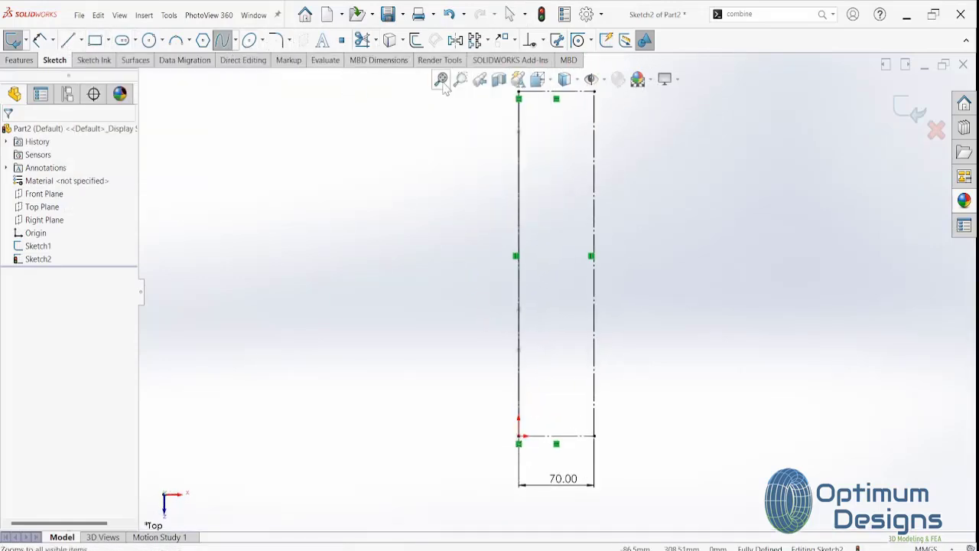
pyautogui.click(520, 99)
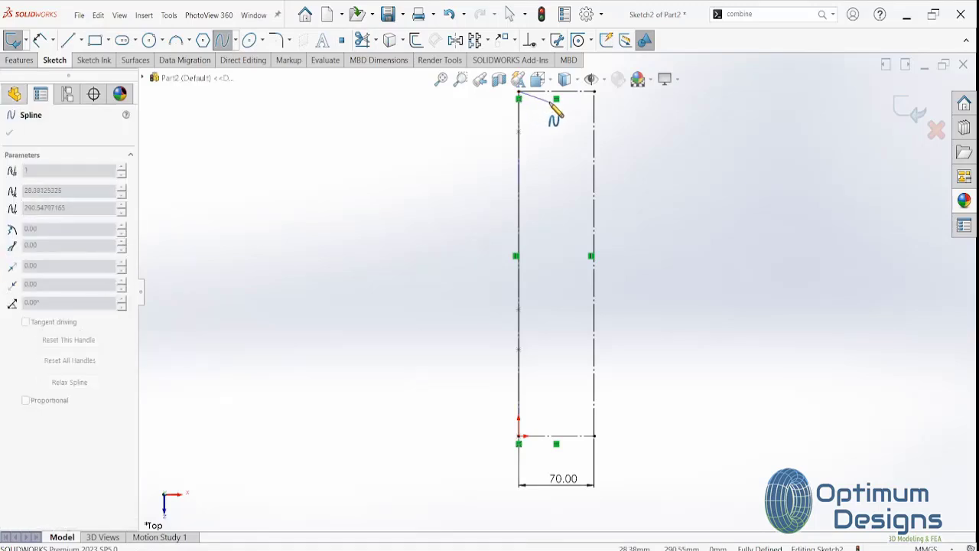
pyautogui.click(559, 100)
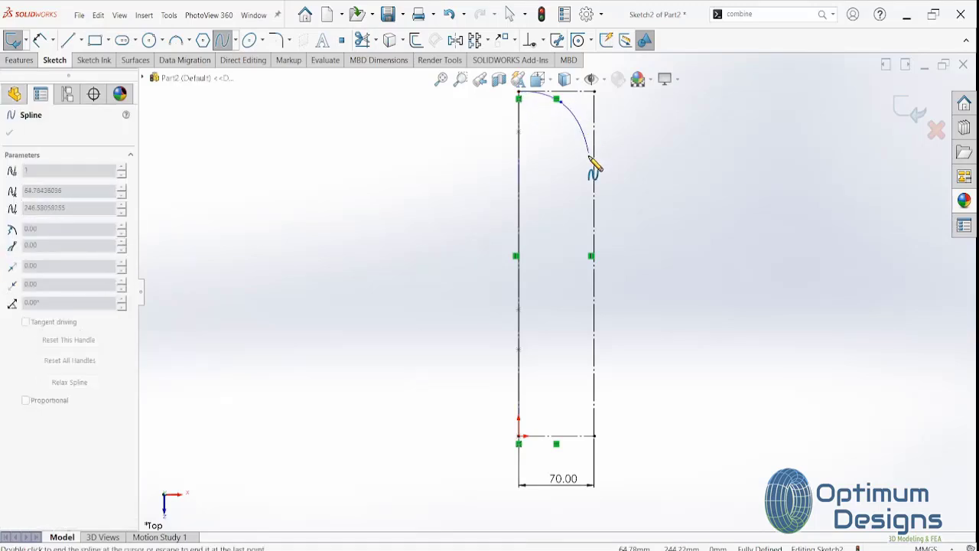
pyautogui.click(561, 259)
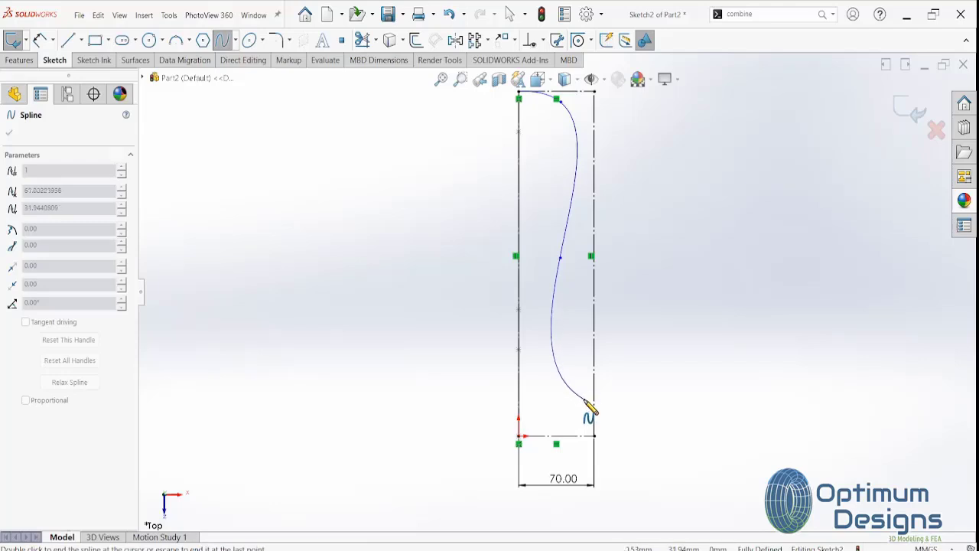
pyautogui.click(584, 399)
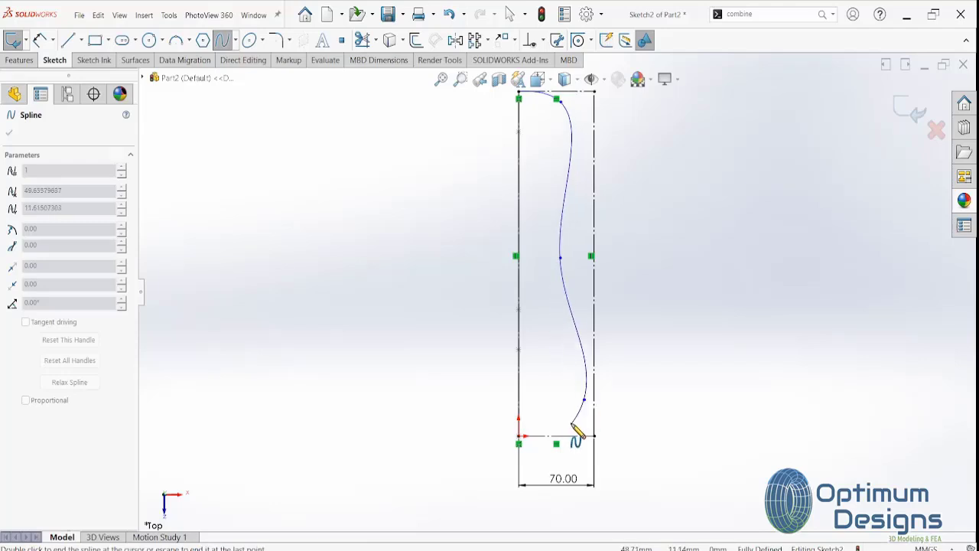
pyautogui.rightClick(524, 440)
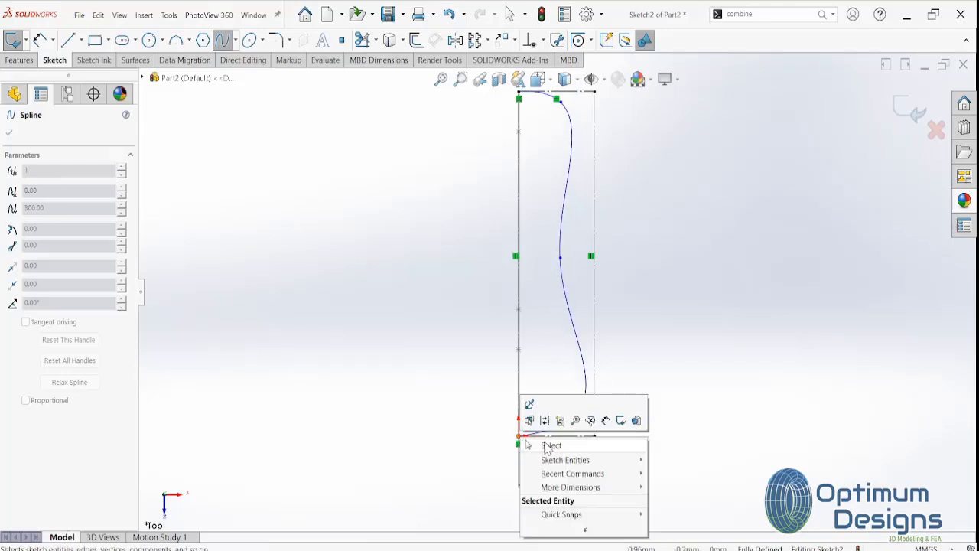
pyautogui.click(546, 443)
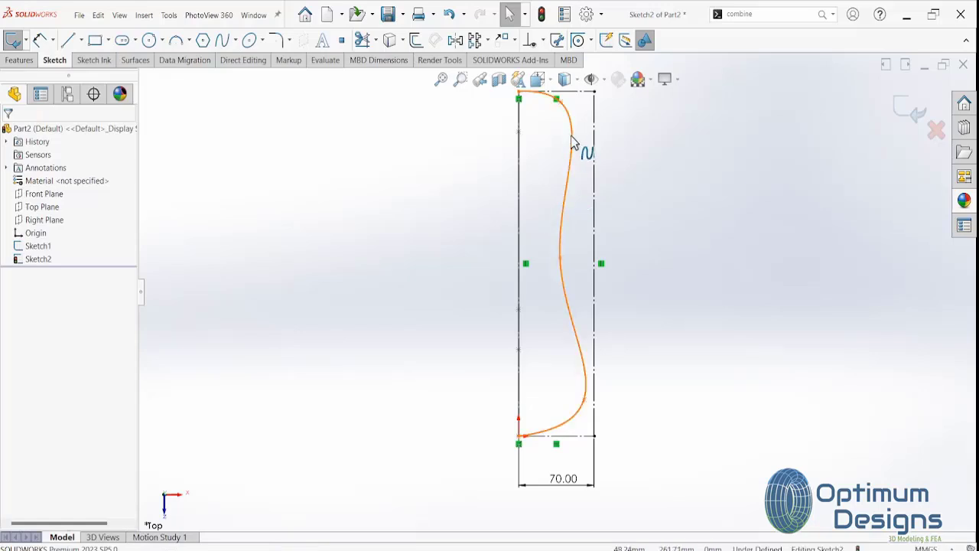
# Make the spline's top-end tangent horizontal and reshape its upper bend
pyautogui.scroll(1, 554, 317)
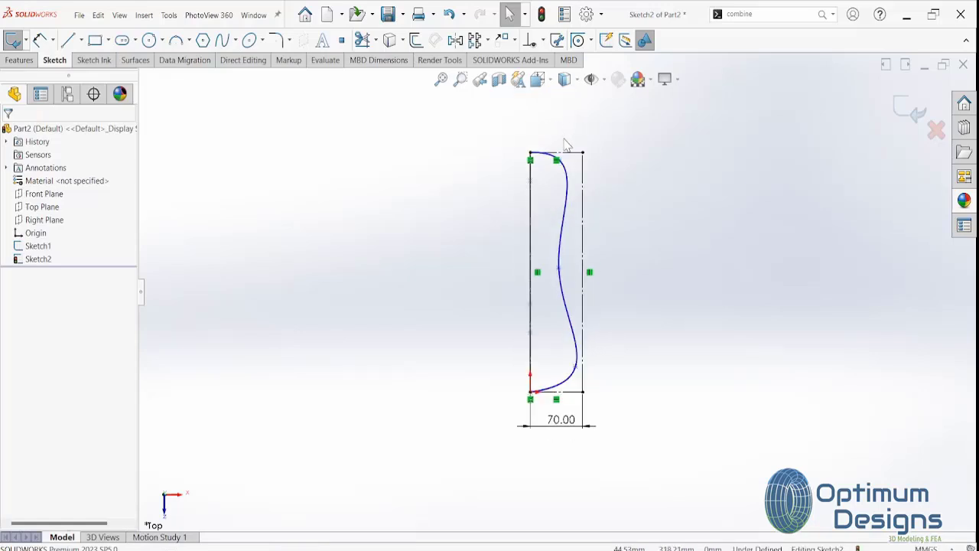
pyautogui.scroll(-4, 535, 217)
pyautogui.scroll(-1, 535, 217)
pyautogui.click(537, 211)
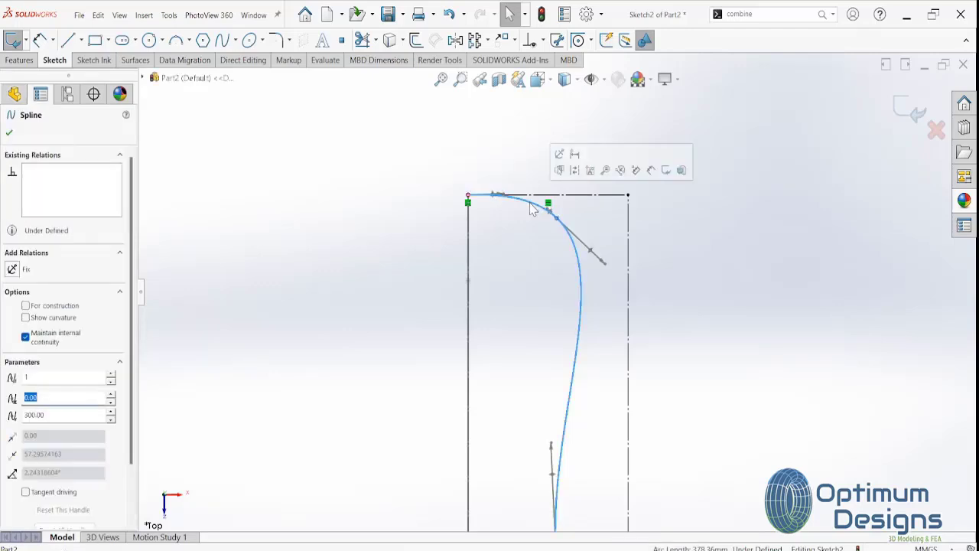
pyautogui.scroll(-3, 508, 213)
pyautogui.scroll(-2, 511, 230)
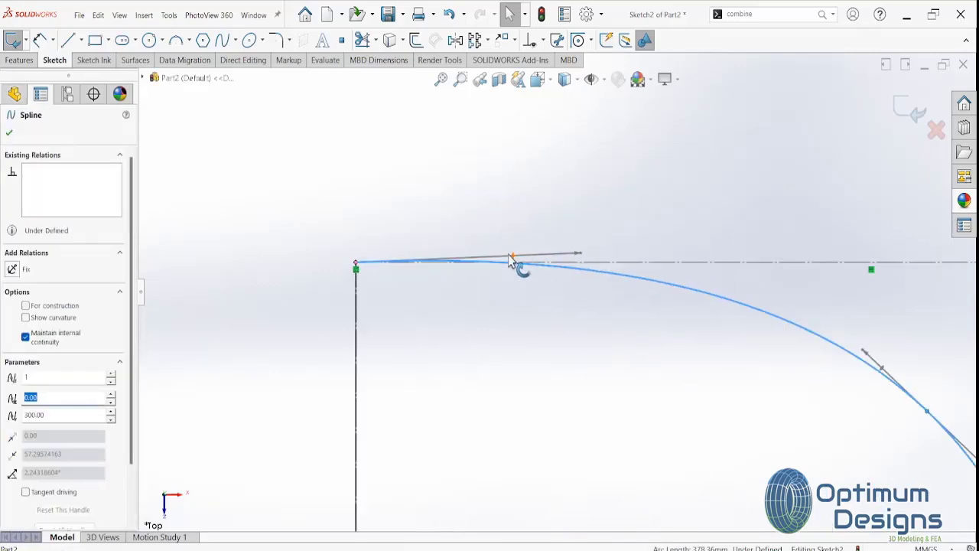
pyautogui.moveTo(518, 264); pyautogui.dragTo(518, 269)
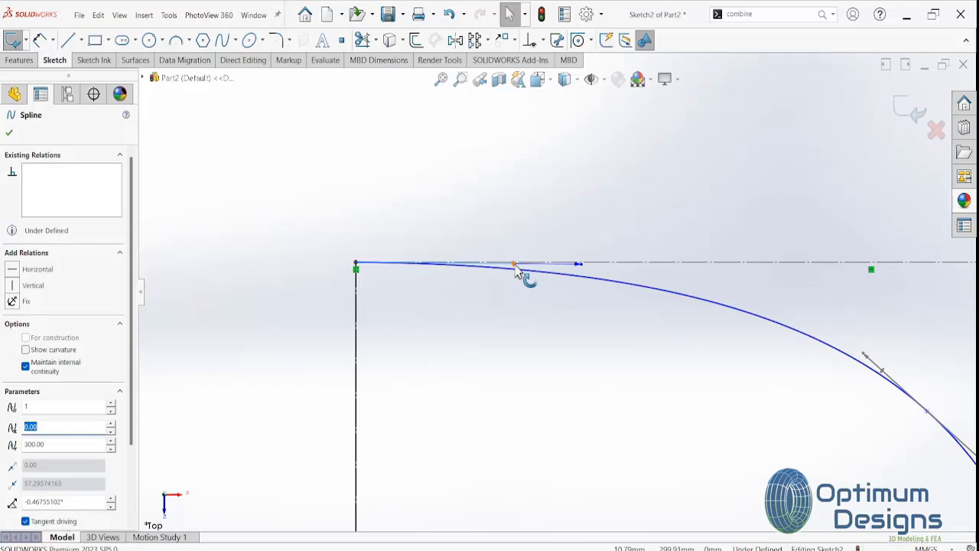
pyautogui.click(13, 272)
pyautogui.moveTo(595, 393); pyautogui.dragTo(833, 446)
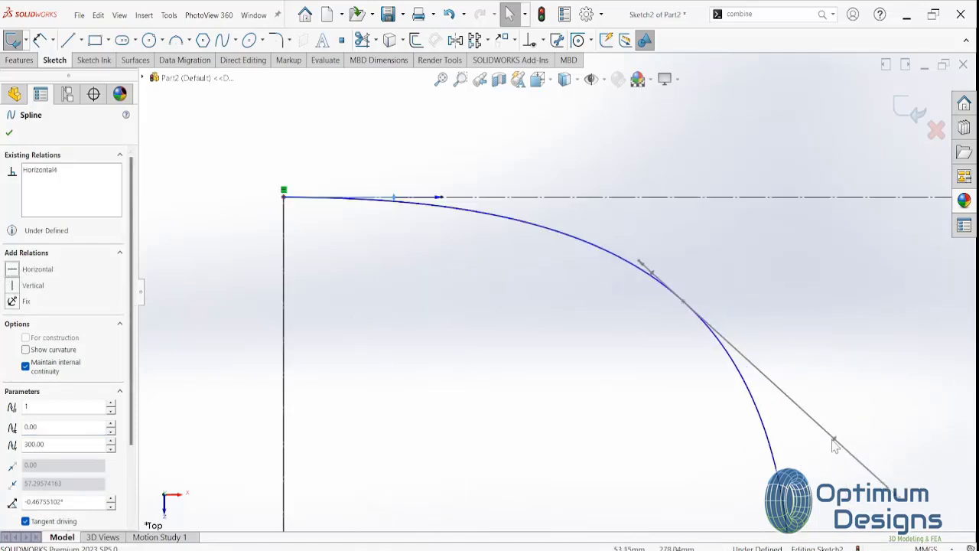
pyautogui.moveTo(833, 446); pyautogui.dragTo(804, 437)
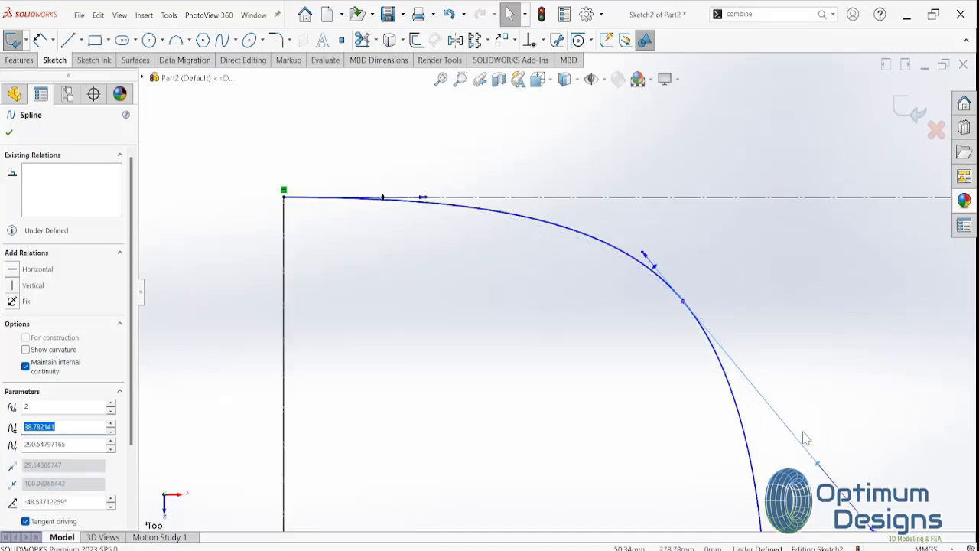
pyautogui.press('f')
pyautogui.scroll(2, 771, 463)
pyautogui.scroll(1, 607, 485)
pyautogui.scroll(1, 566, 481)
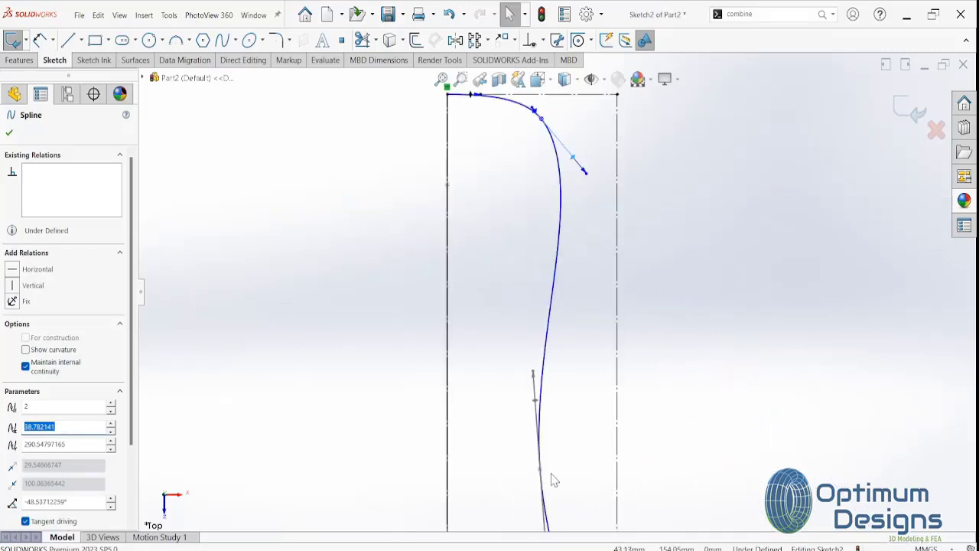
# Move the lower spline point up and make the bottom-end tangent horizontal
pyautogui.moveTo(539, 471); pyautogui.dragTo(557, 429)
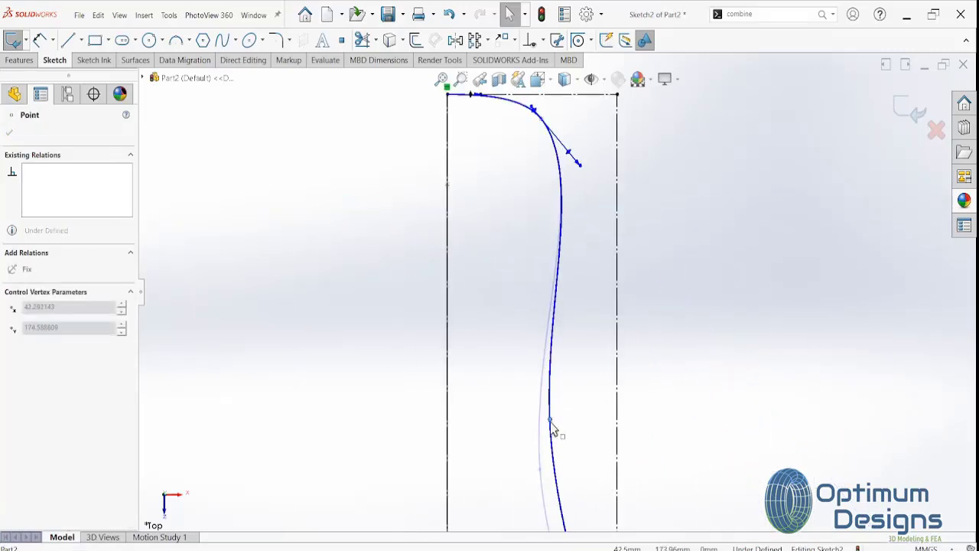
pyautogui.scroll(3, 569, 422)
pyautogui.scroll(-1, 586, 469)
pyautogui.scroll(-2, 536, 448)
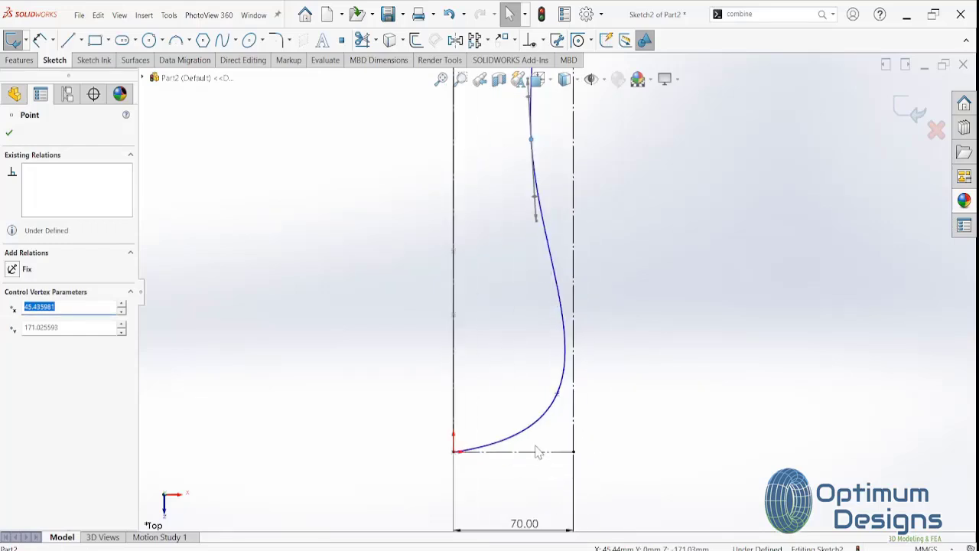
pyautogui.click(539, 426)
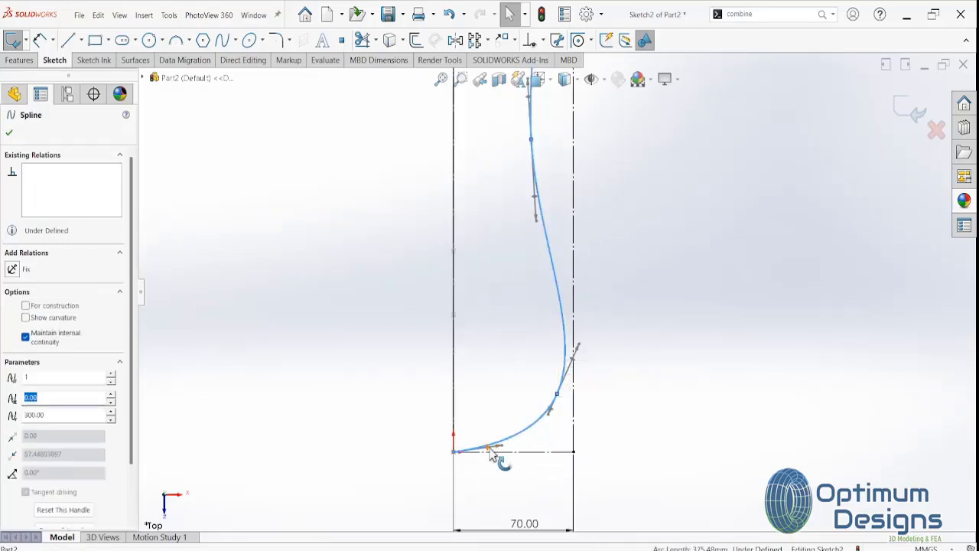
pyautogui.moveTo(491, 454); pyautogui.dragTo(498, 455)
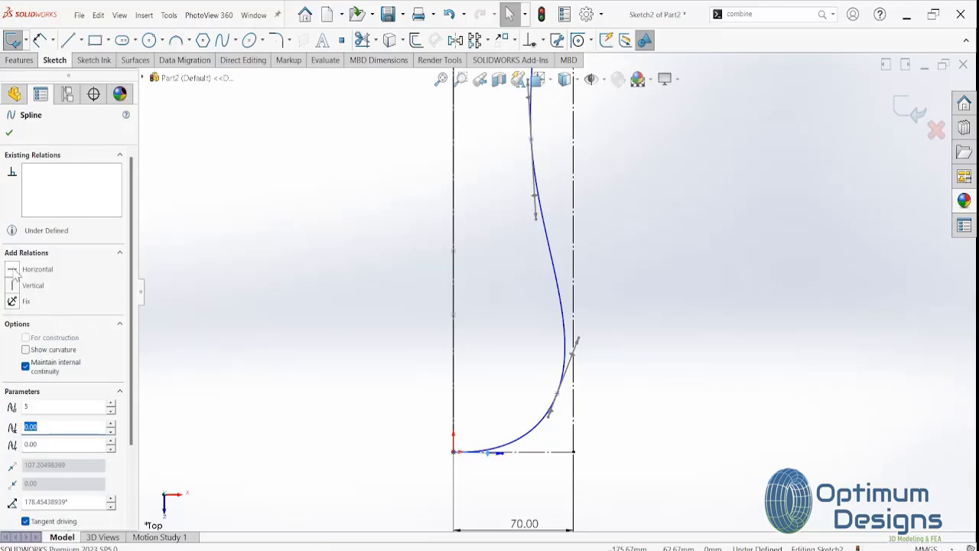
pyautogui.click(12, 270)
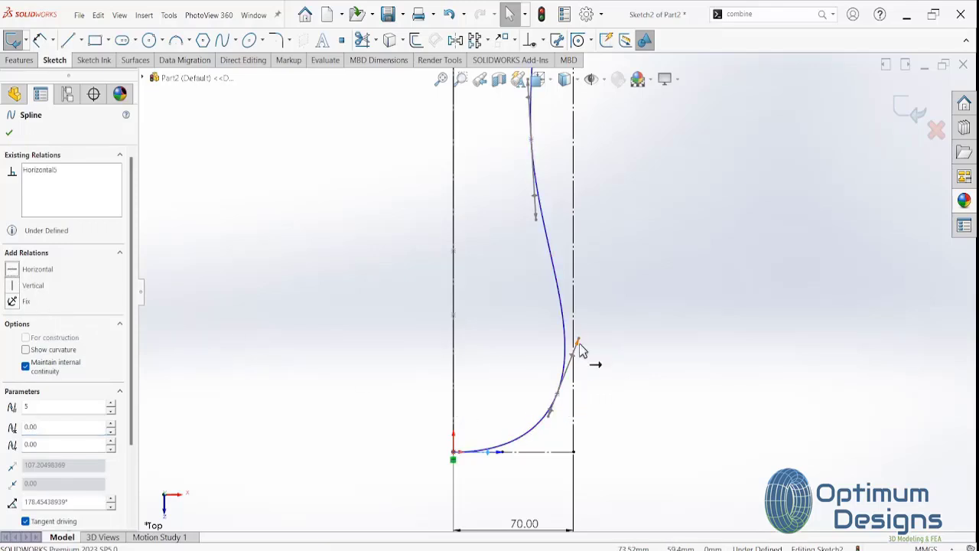
# Snap the bulge point onto the rectangle's right edge and smooth its tangent
pyautogui.moveTo(574, 346); pyautogui.dragTo(571, 348)
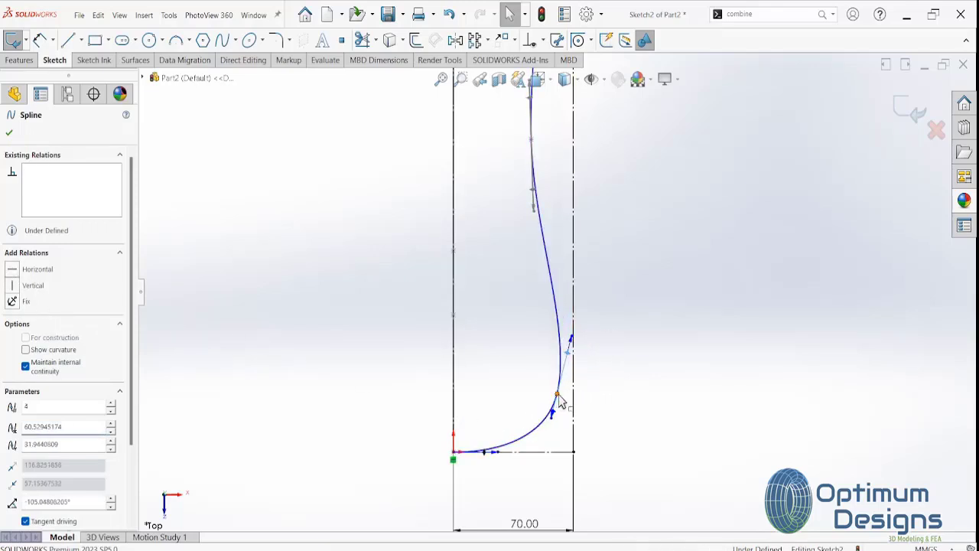
pyautogui.click(566, 403)
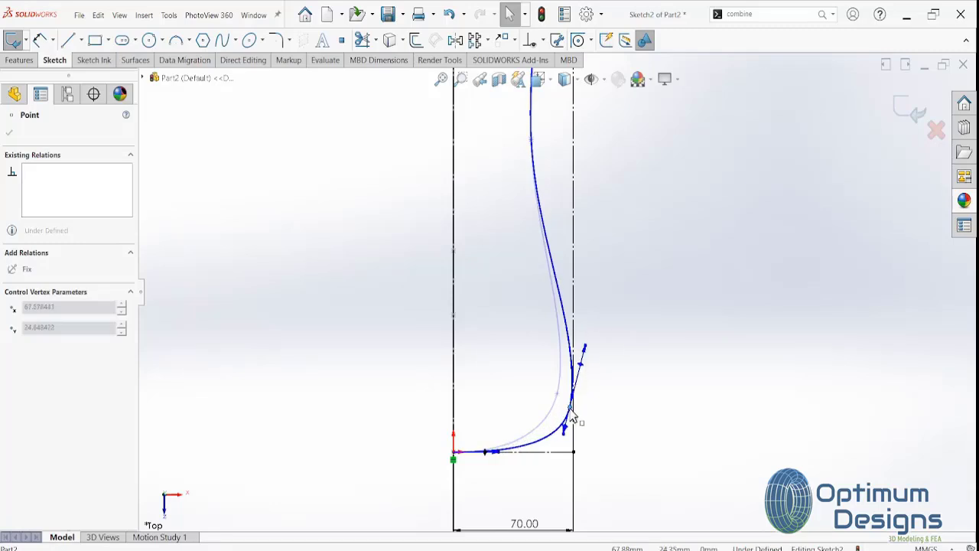
pyautogui.moveTo(570, 409); pyautogui.dragTo(580, 411)
pyautogui.moveTo(587, 350); pyautogui.dragTo(579, 369)
pyautogui.moveTo(577, 416); pyautogui.dragTo(575, 348)
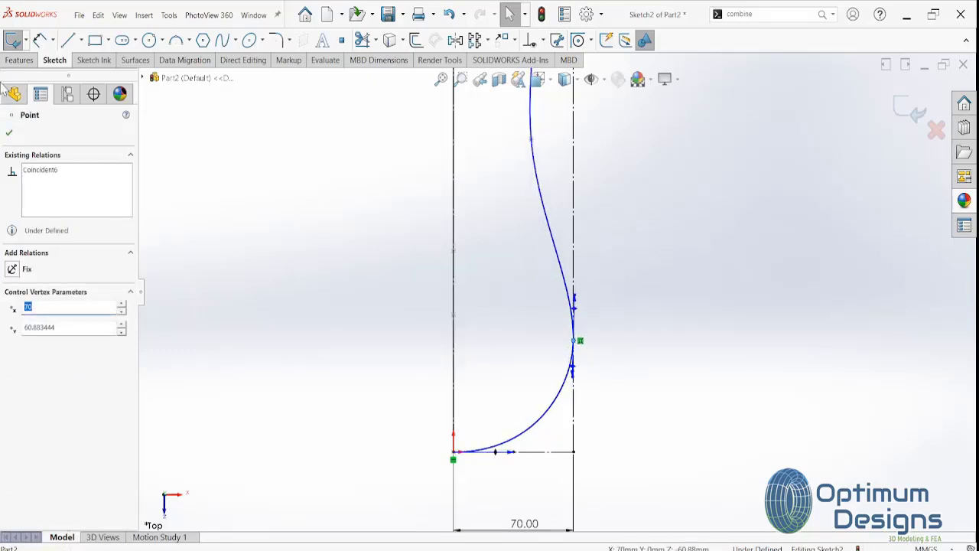
# Dimension the bulge point 65 mm above the rectangle's bottom-right corner
pyautogui.click(524, 474)
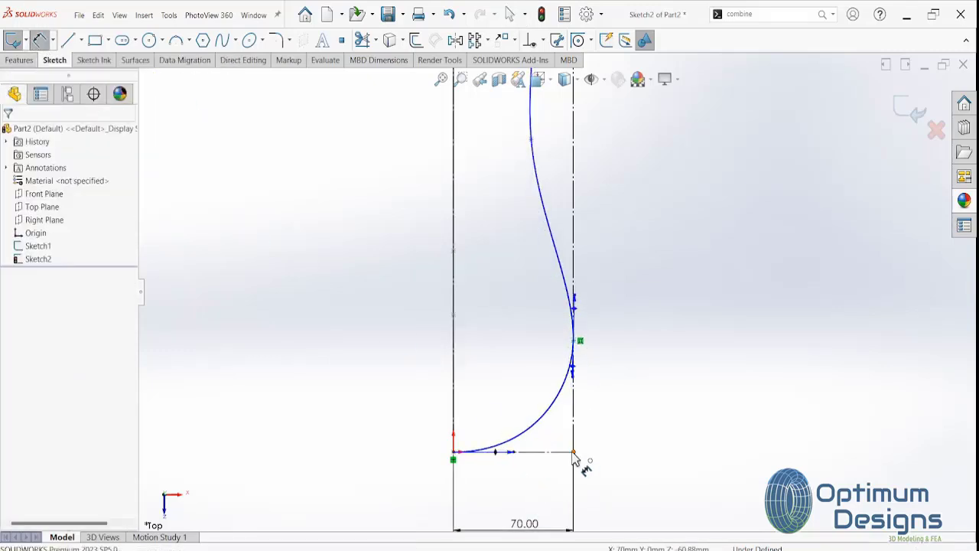
pyautogui.click(573, 452)
pyautogui.click(578, 342)
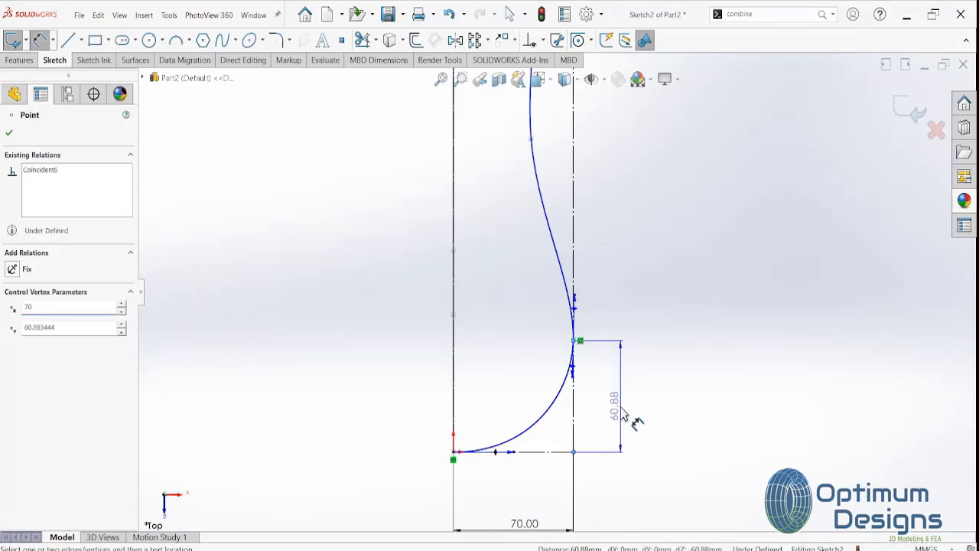
pyautogui.click(629, 419)
pyautogui.write('65')
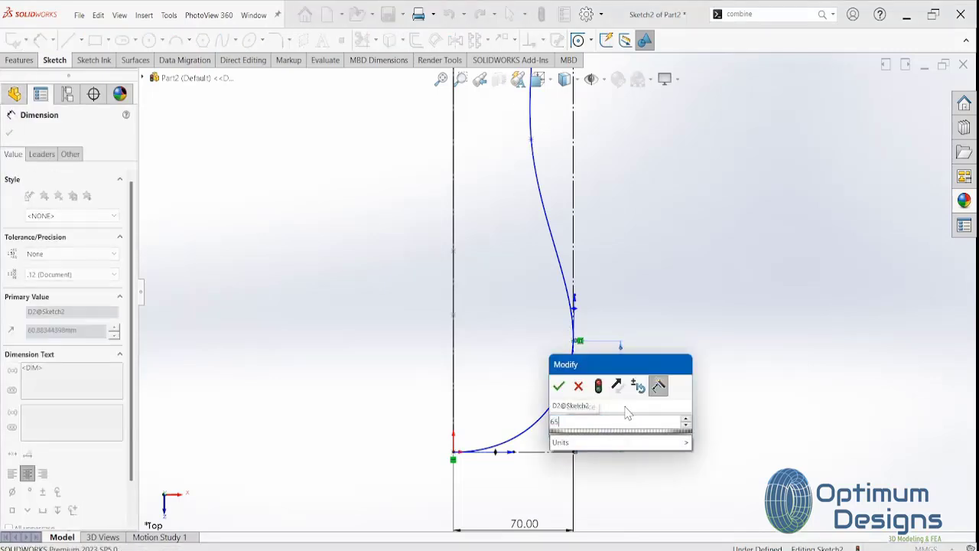
pyautogui.click(558, 385)
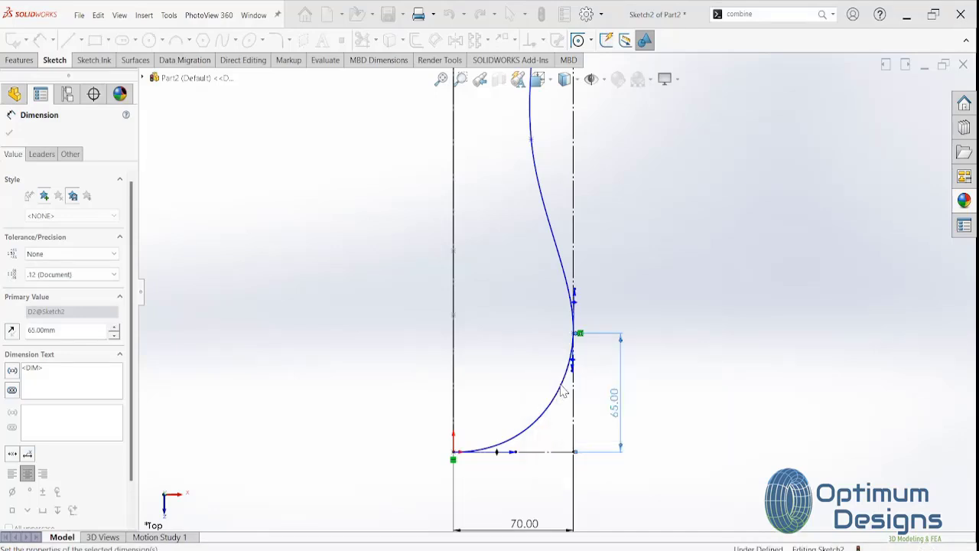
pyautogui.scroll(-3, 546, 218)
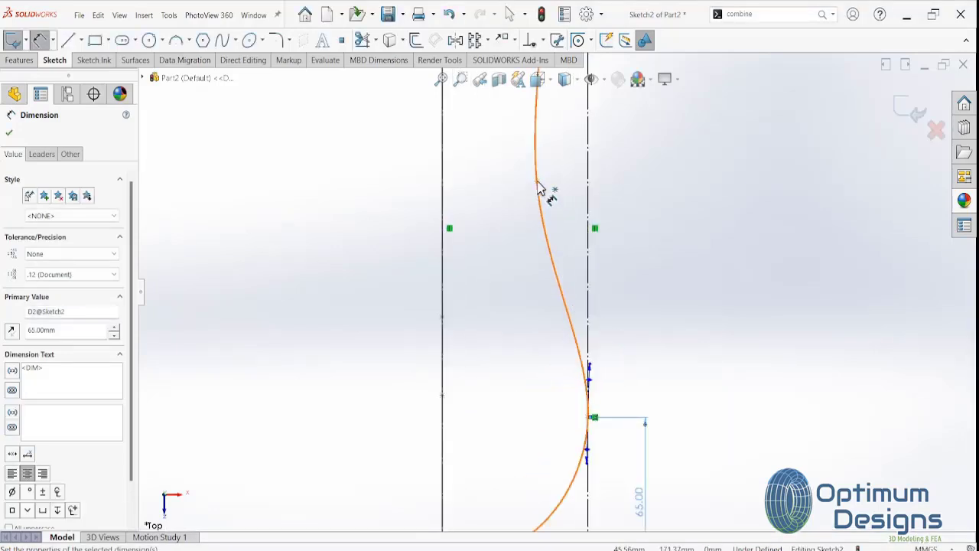
# Dimension a spline point 40 mm from the rectangle's left line
pyautogui.click(536, 183)
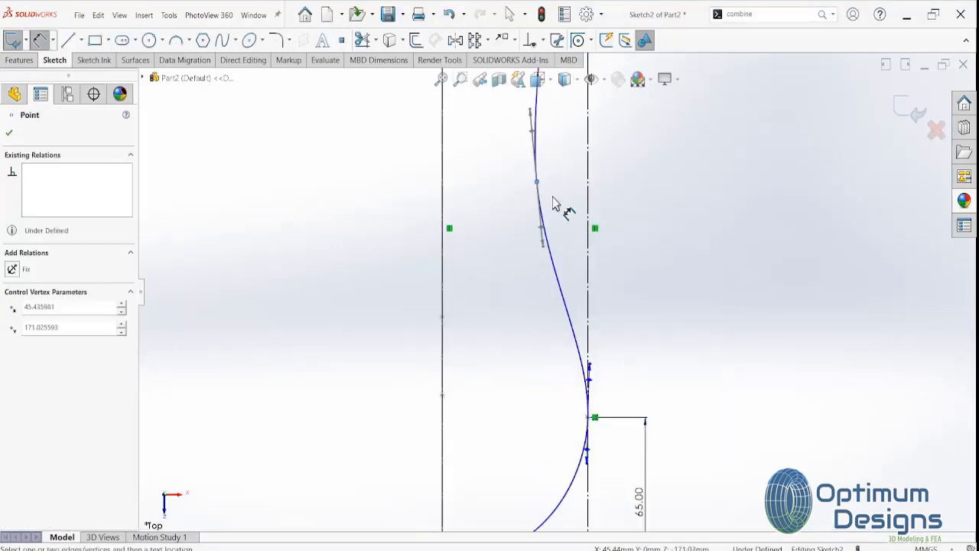
pyautogui.click(443, 192)
pyautogui.click(497, 195)
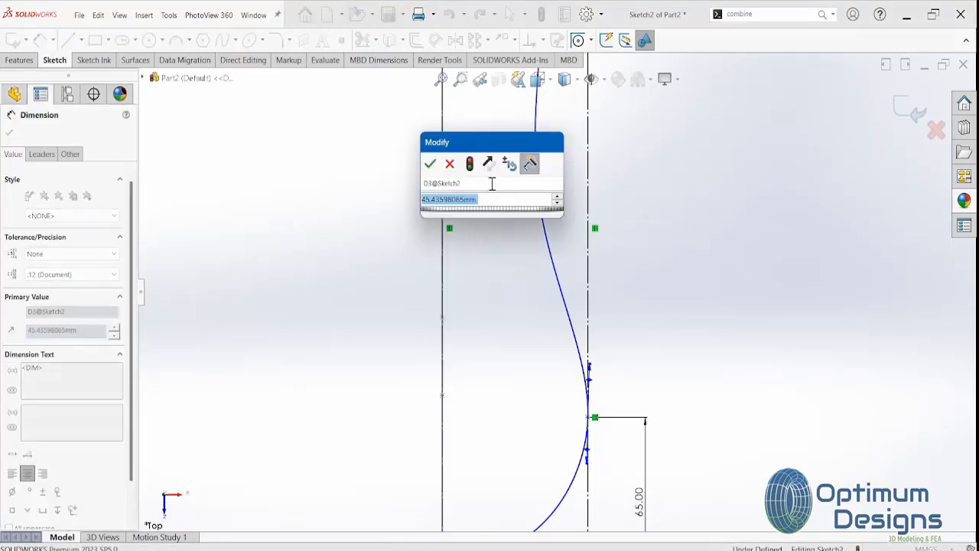
pyautogui.write('40')
pyautogui.click(470, 164)
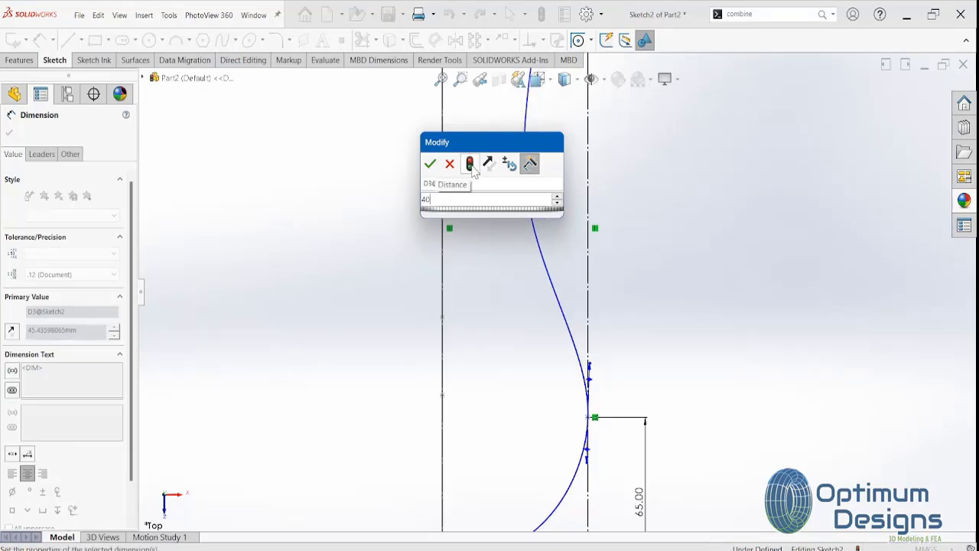
pyautogui.scroll(3, 469, 198)
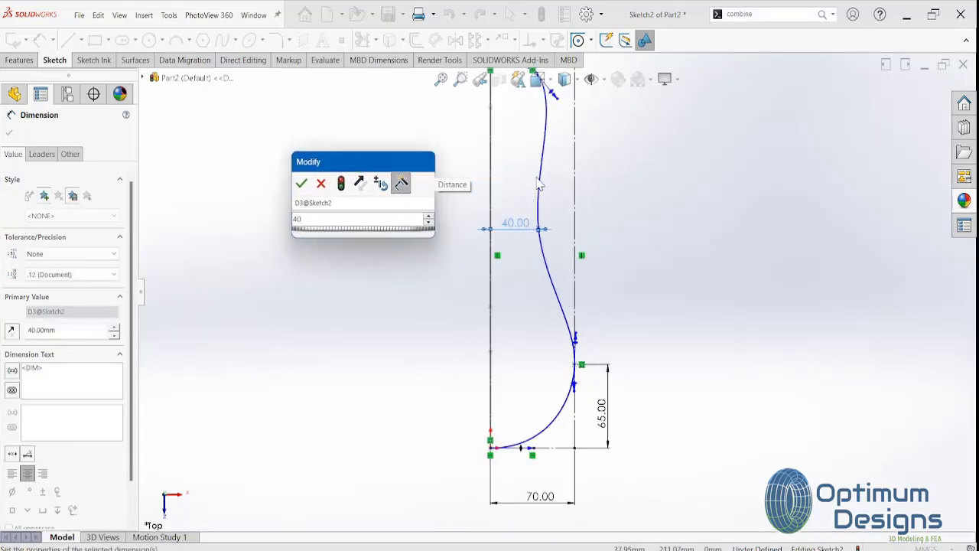
pyautogui.scroll(-5, 558, 200)
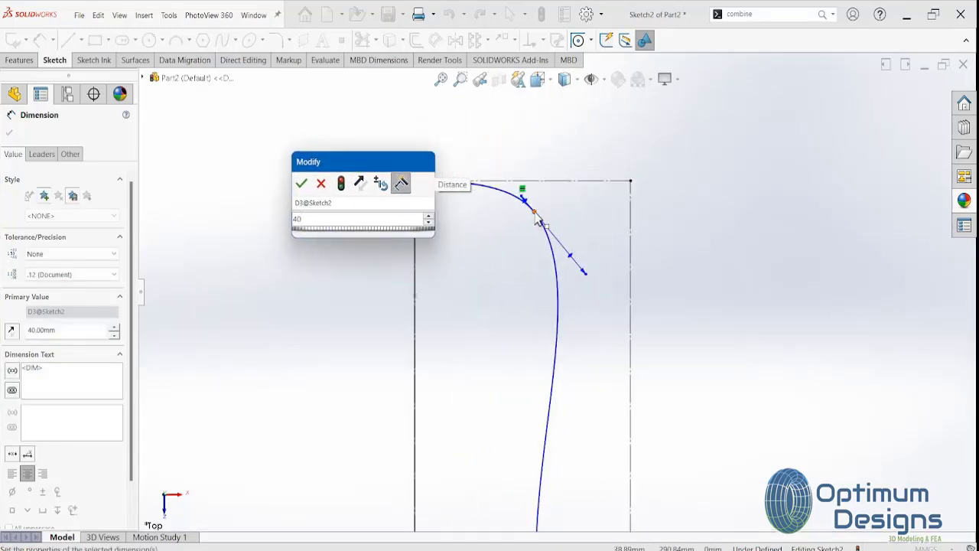
# Lengthen the spline's top tangent and dimension its top vertex 30 mm from the top-right corner
pyautogui.moveTo(569, 258); pyautogui.dragTo(575, 282)
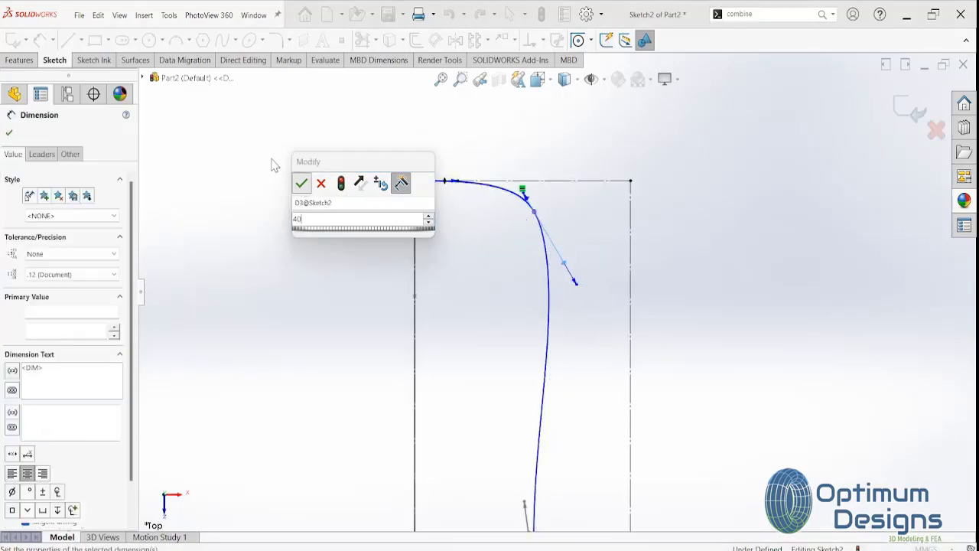
pyautogui.press('Escape')
pyautogui.click(535, 213)
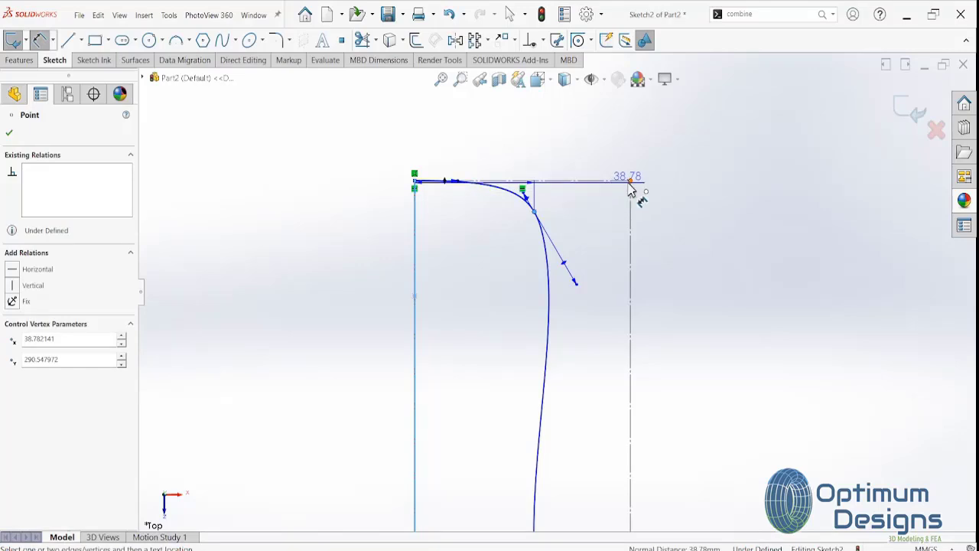
pyautogui.click(630, 182)
pyautogui.click(581, 149)
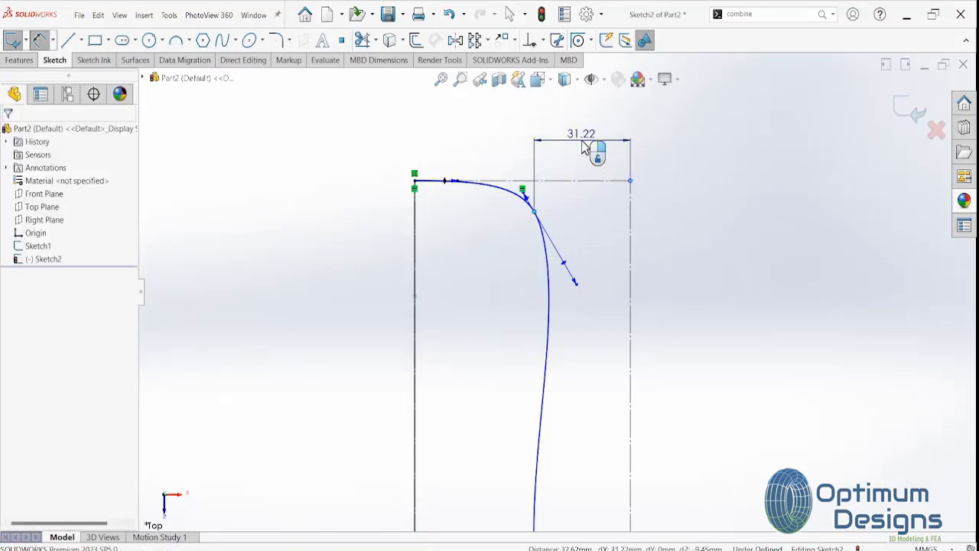
pyautogui.write('30')
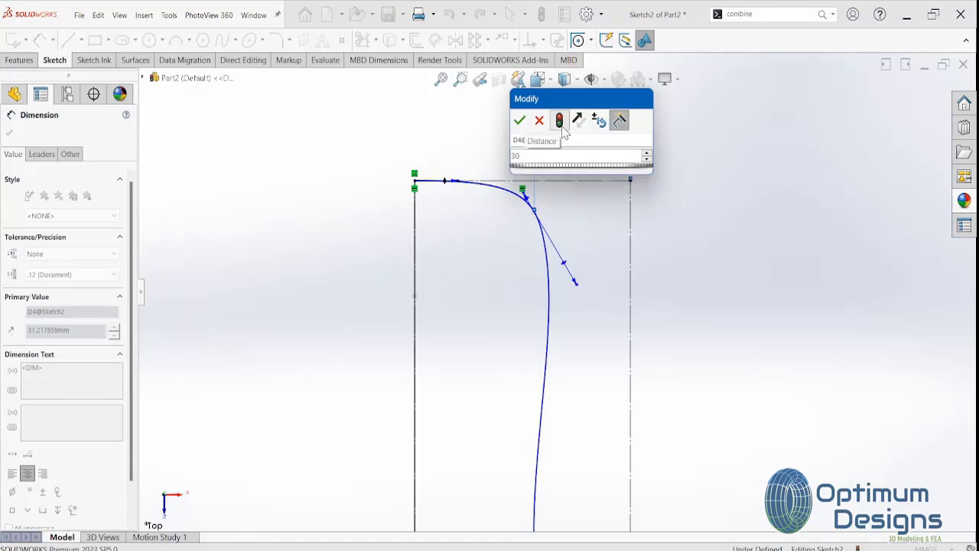
pyautogui.click(559, 120)
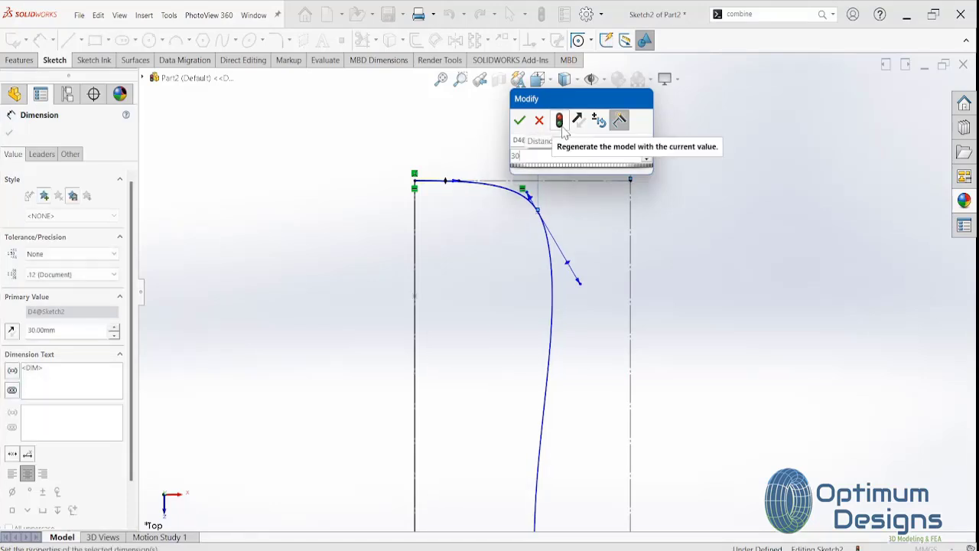
pyautogui.click(520, 120)
pyautogui.scroll(2, 579, 306)
pyautogui.scroll(4, 568, 403)
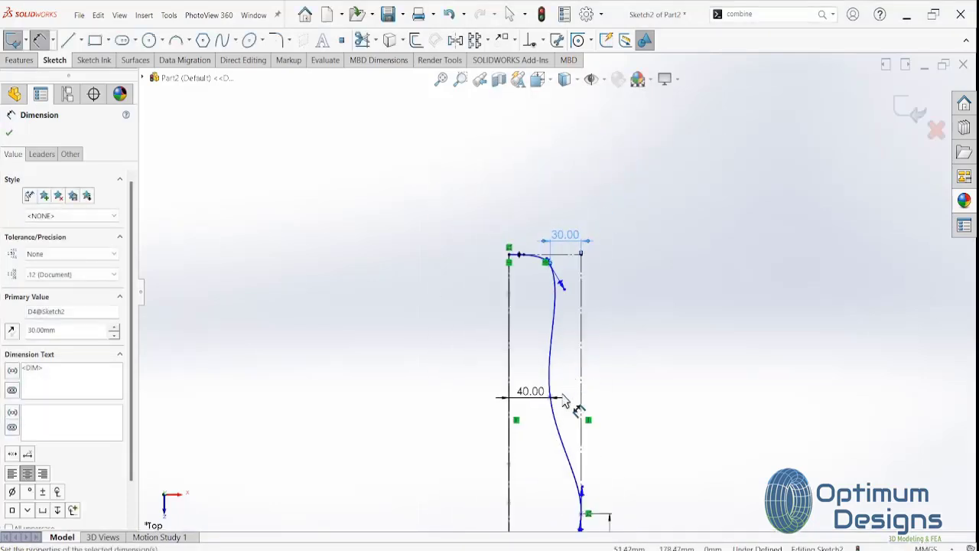
pyautogui.scroll(2, 556, 479)
pyautogui.scroll(-3, 567, 432)
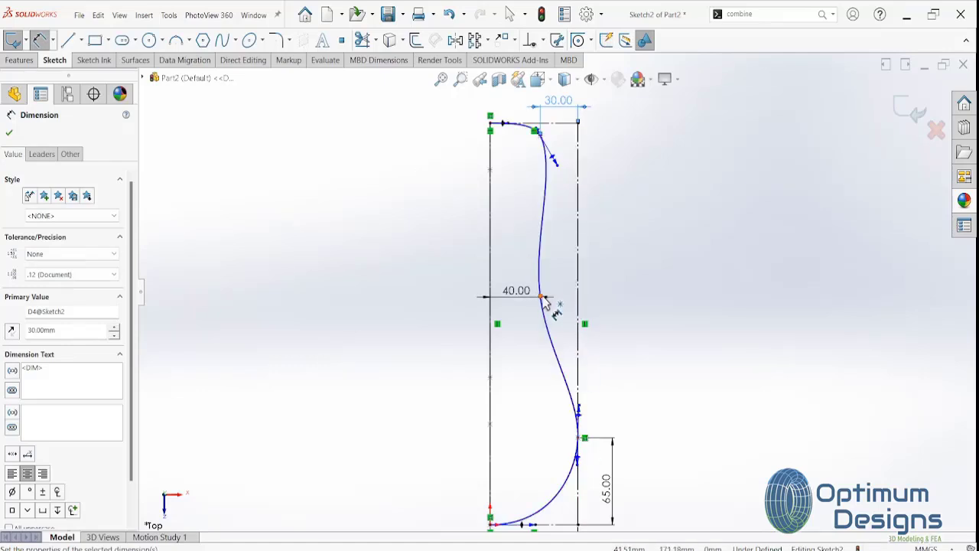
pyautogui.click(10, 132)
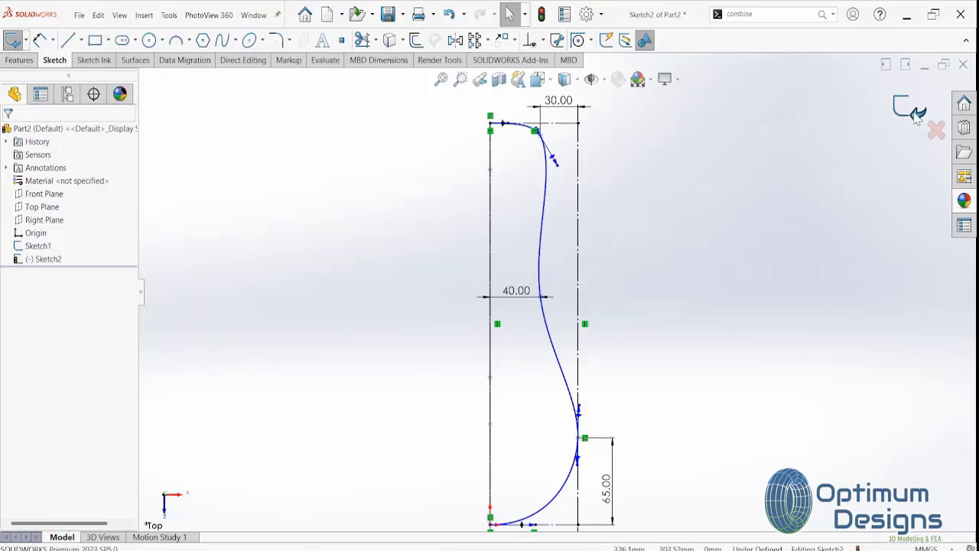
# Exit Sketch2, view both saddle sketches from the side, and bring up the tutorial video
pyautogui.click(917, 112)
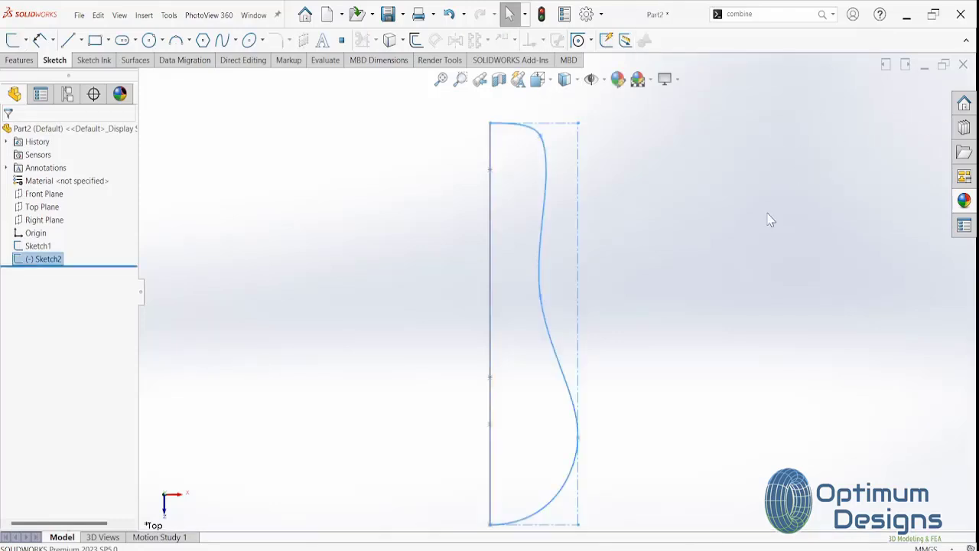
pyautogui.moveTo(584, 383)
pyautogui.mouseDown(button='middle')
pyautogui.moveTo(595, 283)
pyautogui.moveTo(561, 162)
pyautogui.moveTo(519, 155)
pyautogui.moveTo(445, 199)
pyautogui.moveTo(486, 216)
pyautogui.mouseUp(button='middle')
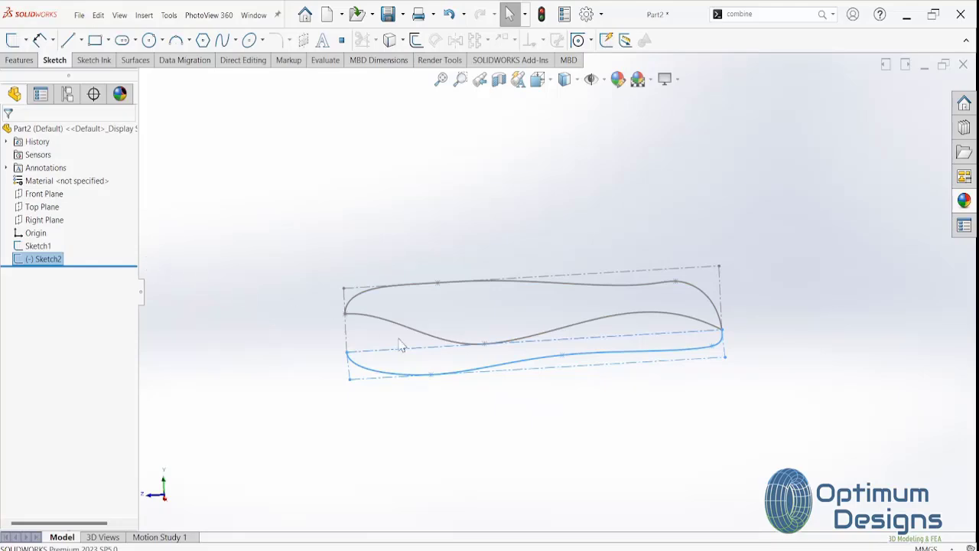
pyautogui.press('space')
pyautogui.click(485, 327)
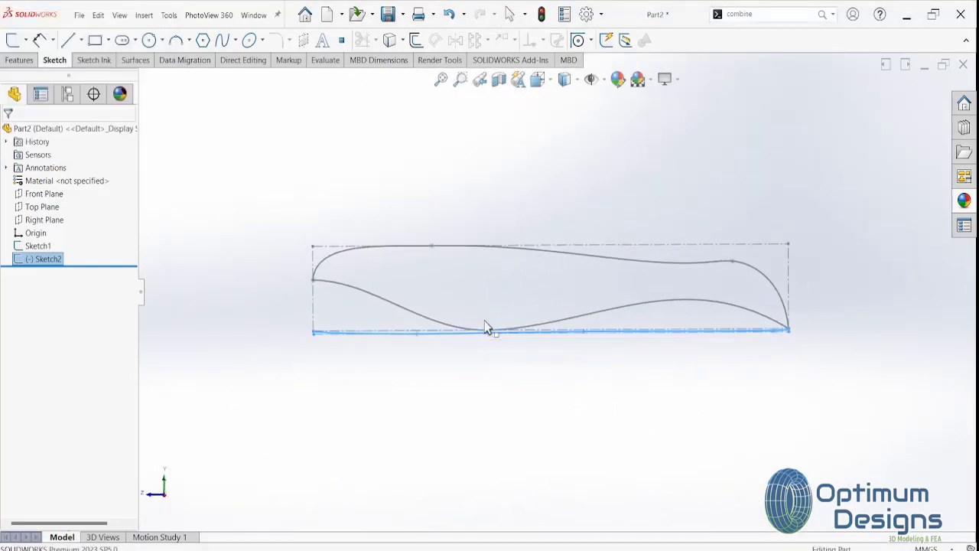
pyautogui.click(635, 451)
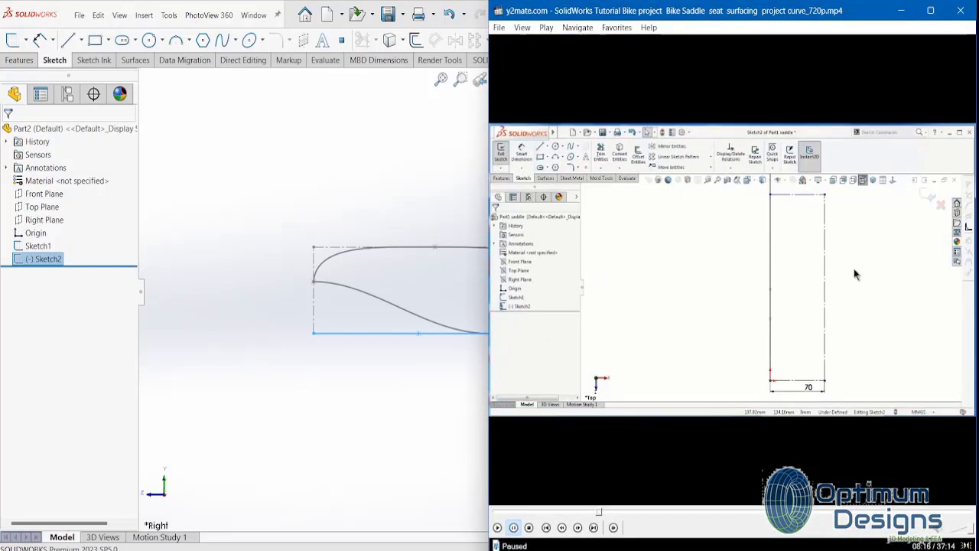
# Skip the tutorial video to about 11:17, pause it, and minimize Media Player Classic
pyautogui.click(613, 514)
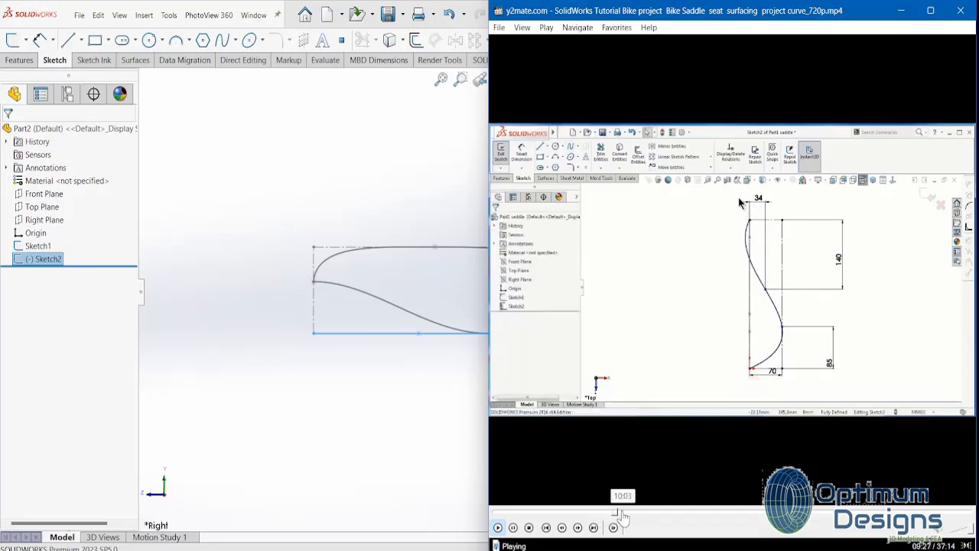
pyautogui.click(622, 512)
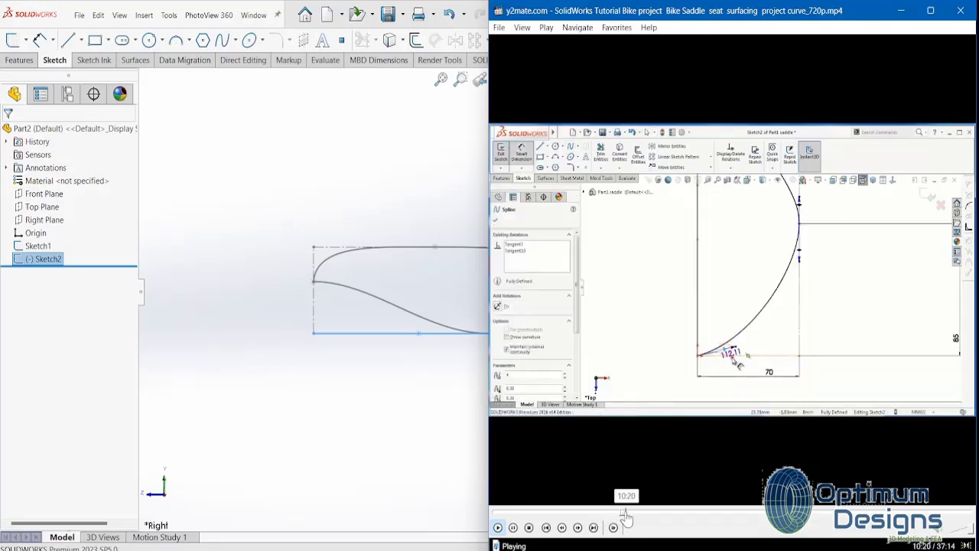
pyautogui.click(627, 512)
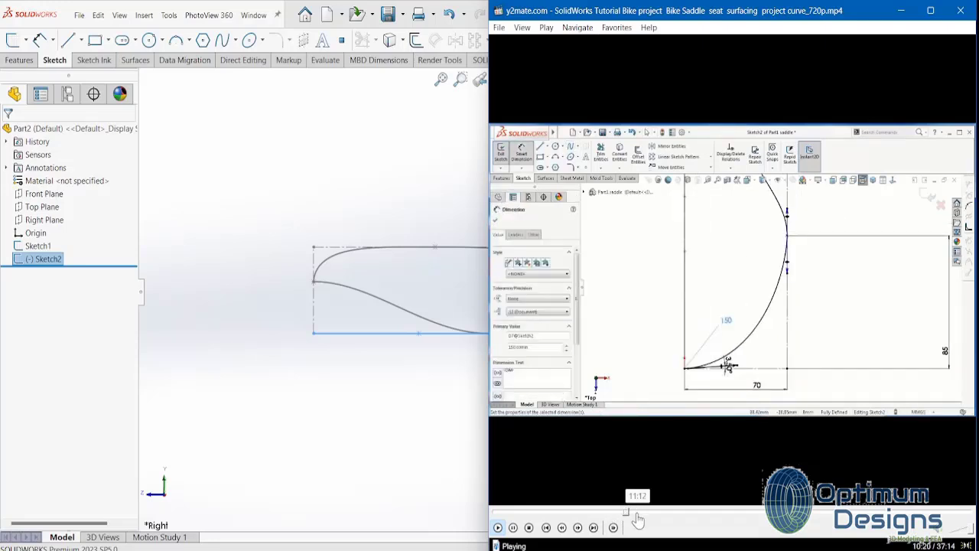
pyautogui.click(637, 514)
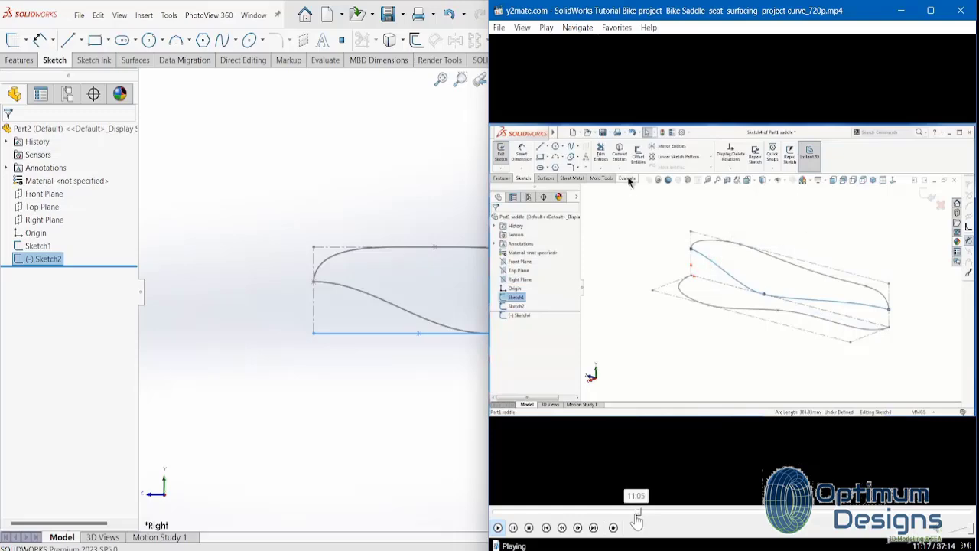
pyautogui.press('space')
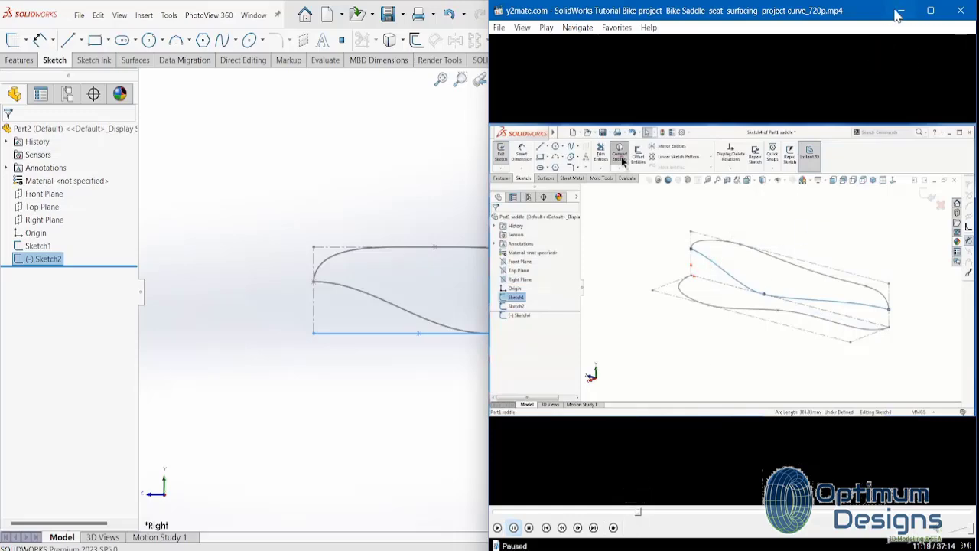
pyautogui.click(901, 11)
pyautogui.moveTo(641, 193); pyautogui.dragTo(617, 247, button='middle')
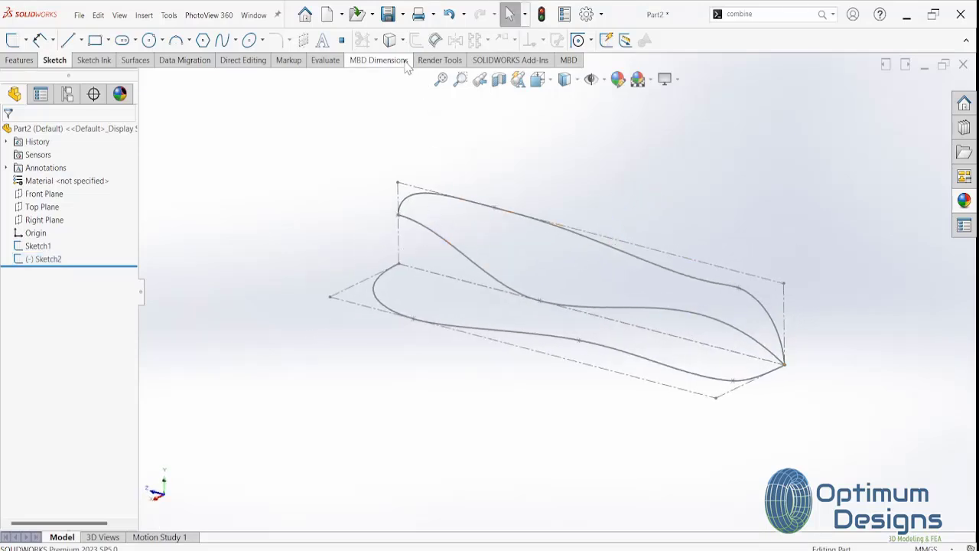
pyautogui.click(18, 60)
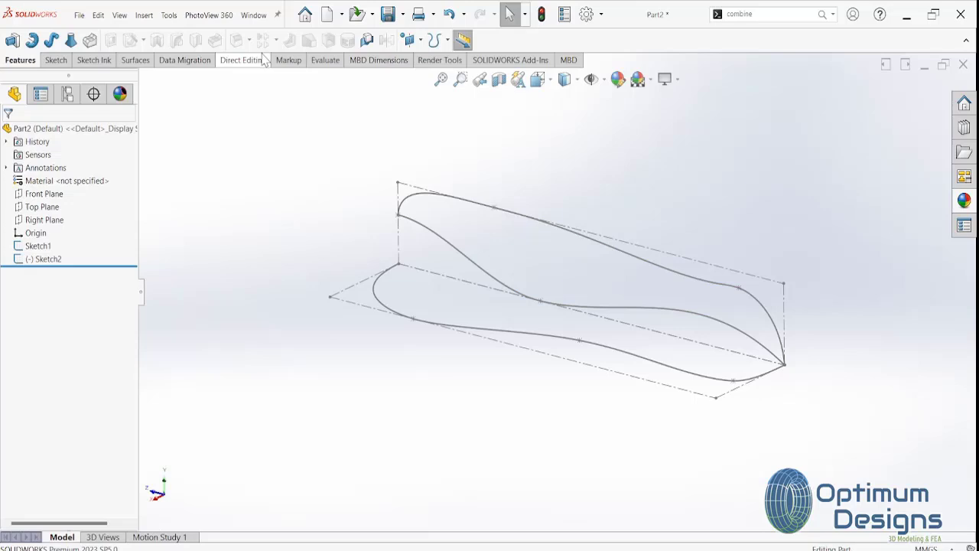
pyautogui.click(433, 41)
pyautogui.click(437, 59)
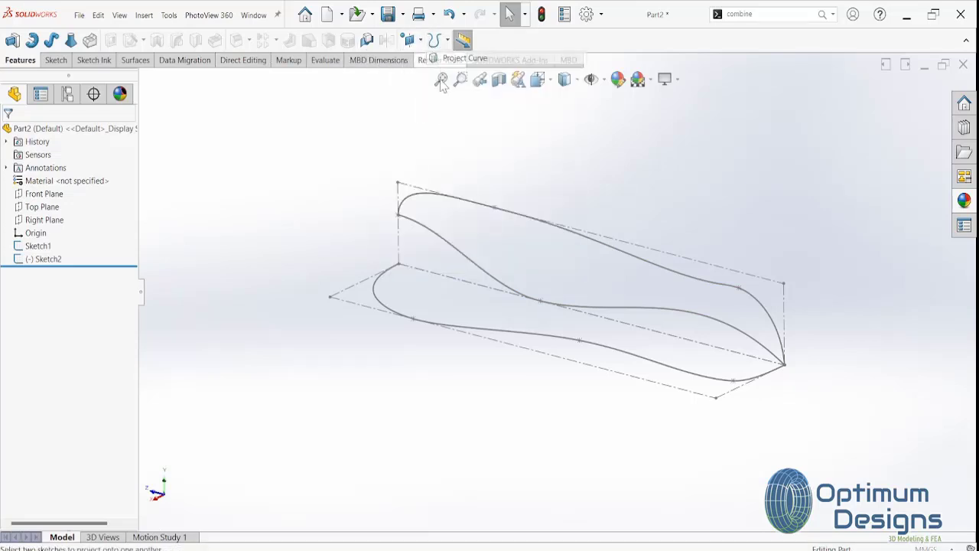
pyautogui.click(426, 234)
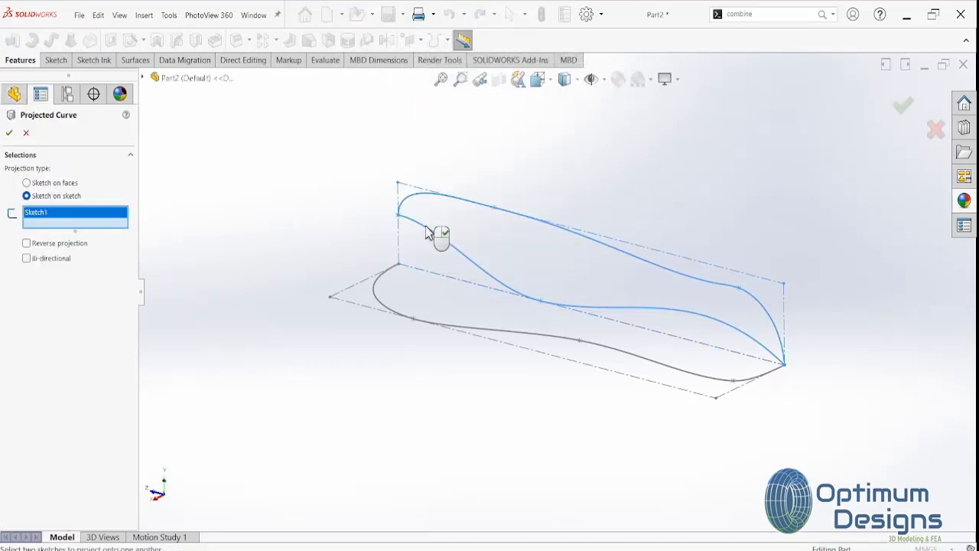
pyautogui.click(25, 134)
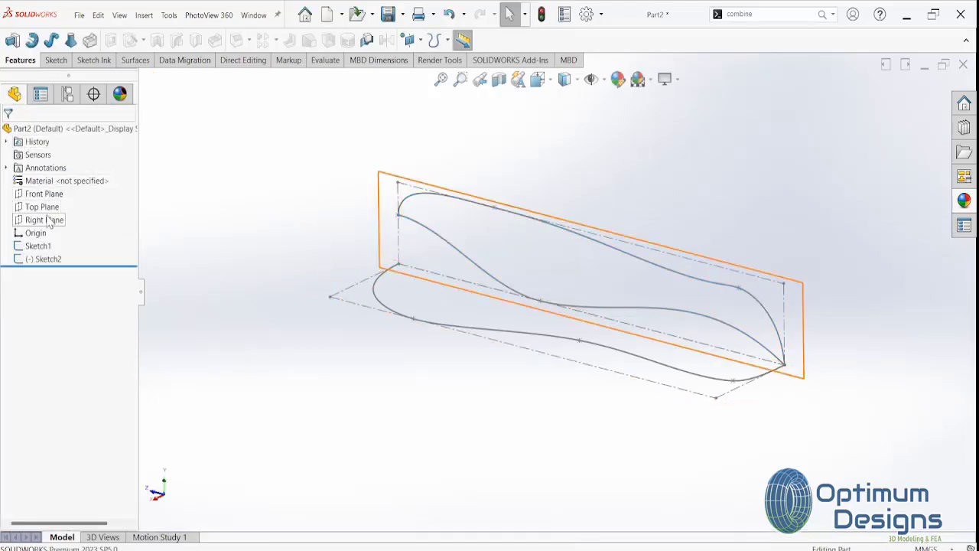
# Convert Sketch1's lower side-profile spline into a new Right Plane sketch, Sketch3, and exit it
pyautogui.click(45, 219)
pyautogui.click(91, 197)
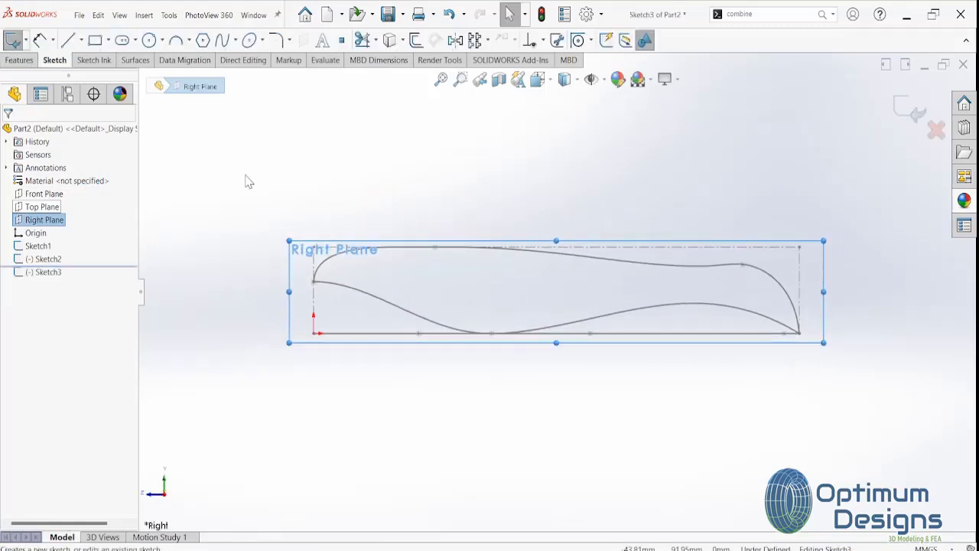
pyautogui.hotkey('ctrl', 'shift', 'z')
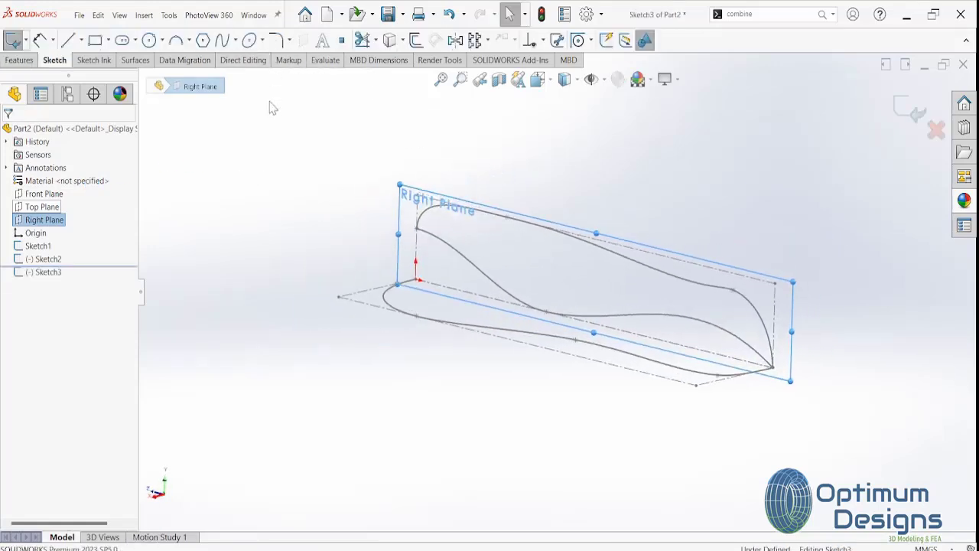
pyautogui.click(271, 105)
pyautogui.click(390, 39)
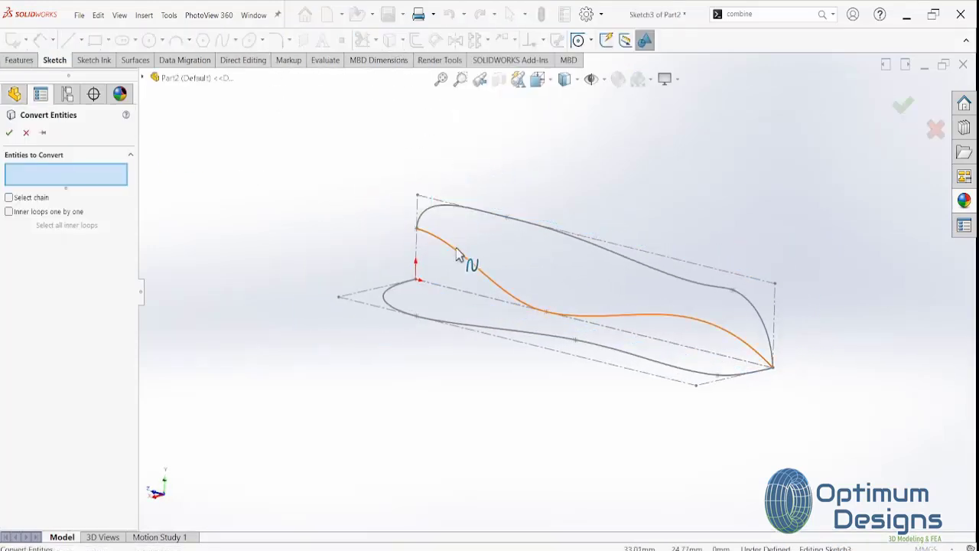
pyautogui.click(457, 255)
pyautogui.click(8, 134)
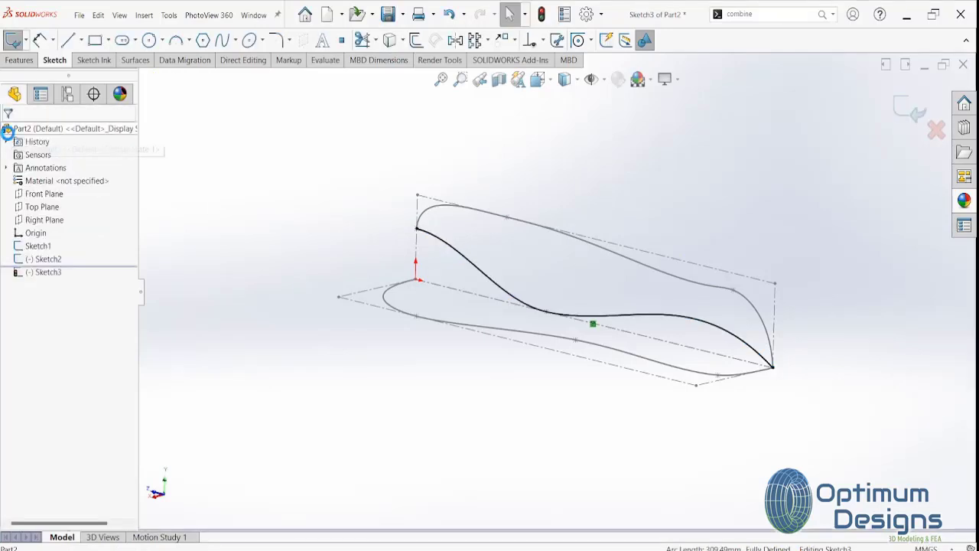
pyautogui.click(900, 112)
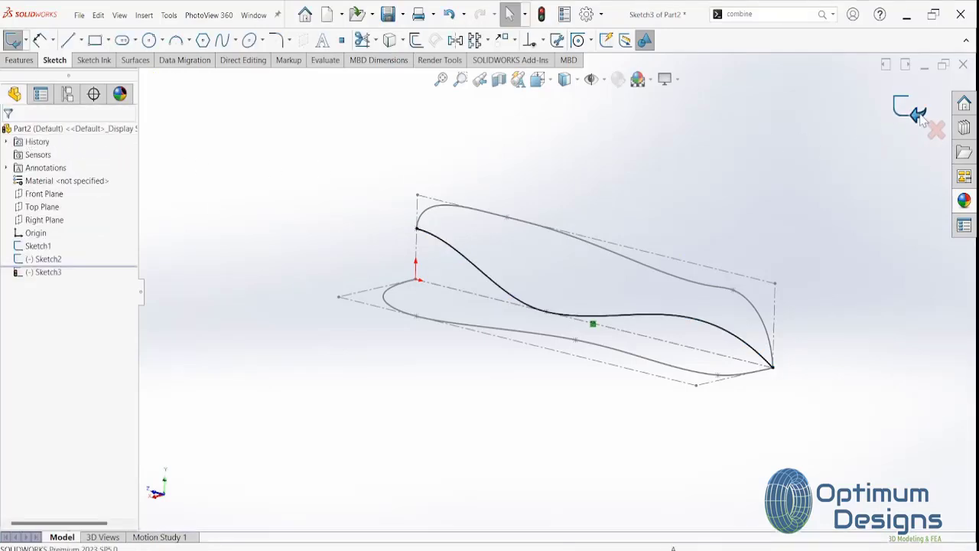
pyautogui.click(380, 147)
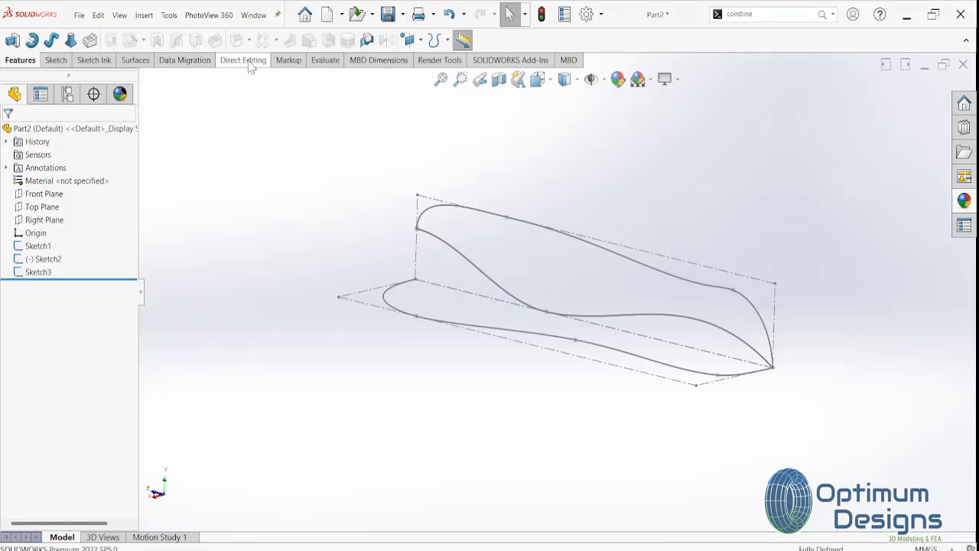
# Create a sketch-on-sketch Projected Curve from Sketch3 and Sketch2, producing Curve1
pyautogui.click(447, 42)
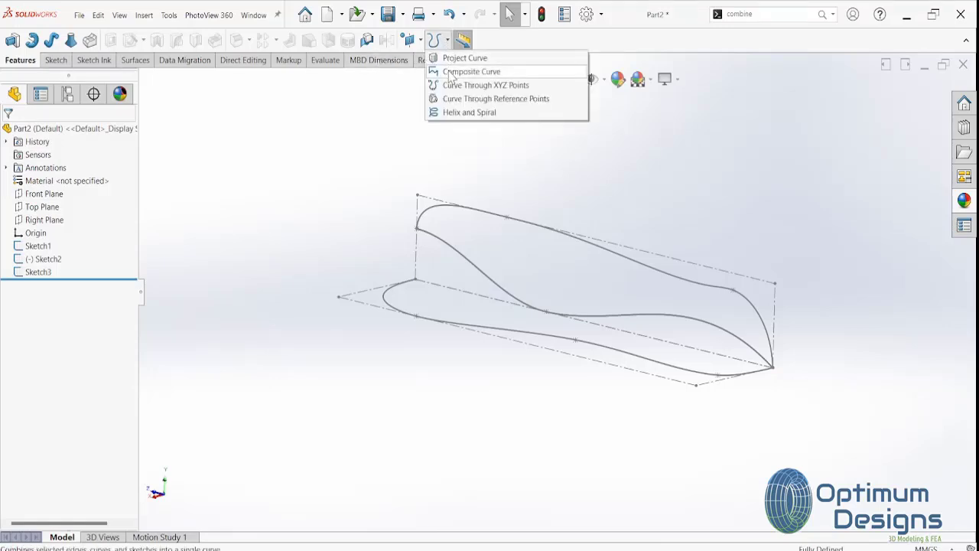
pyautogui.click(453, 58)
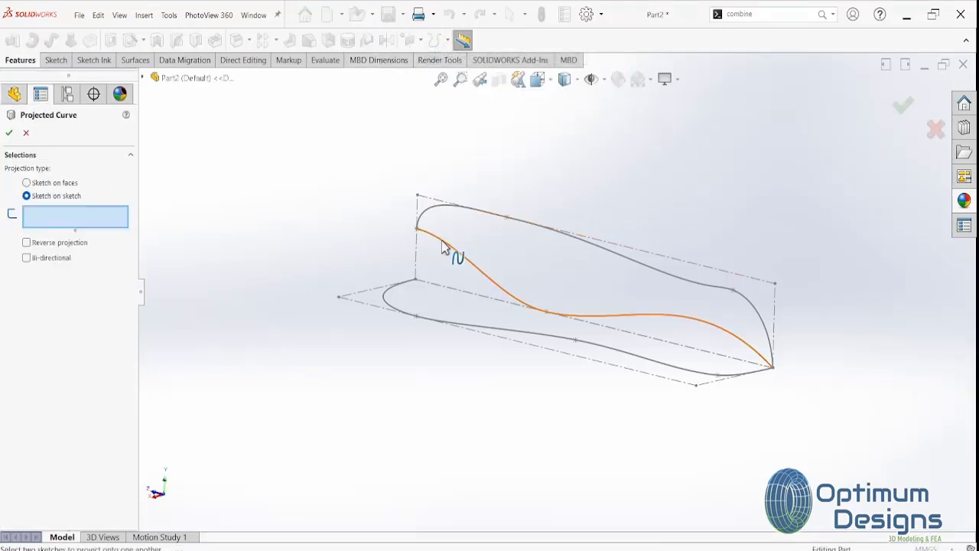
pyautogui.click(143, 77)
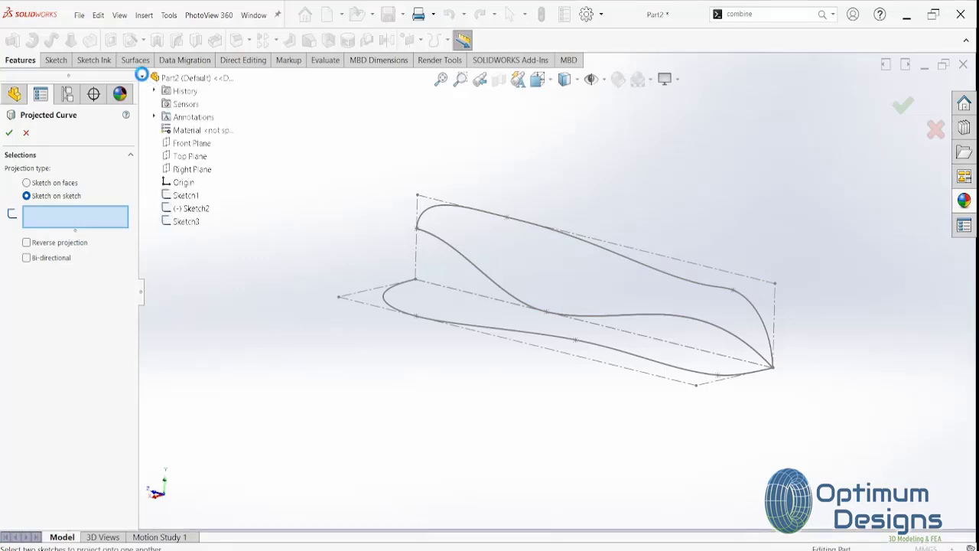
pyautogui.click(185, 221)
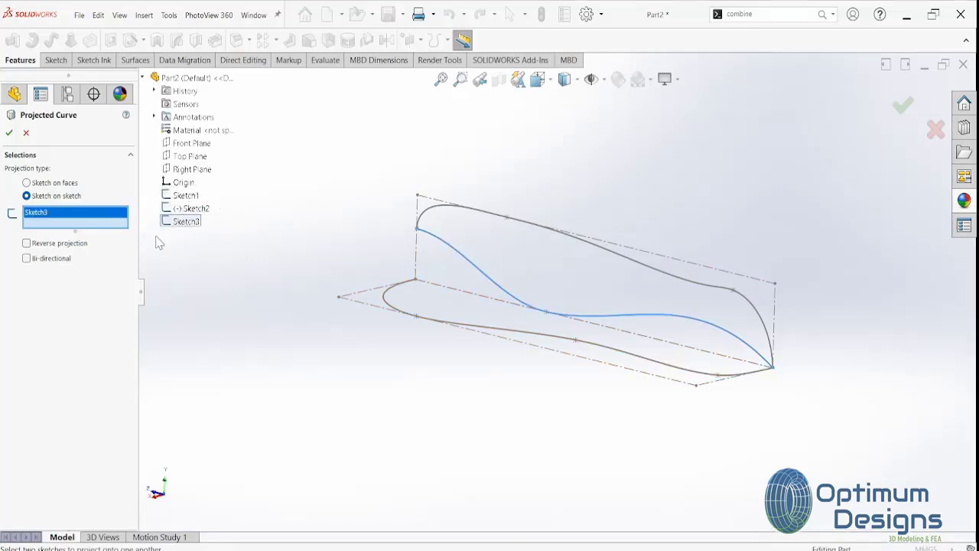
pyautogui.click(387, 306)
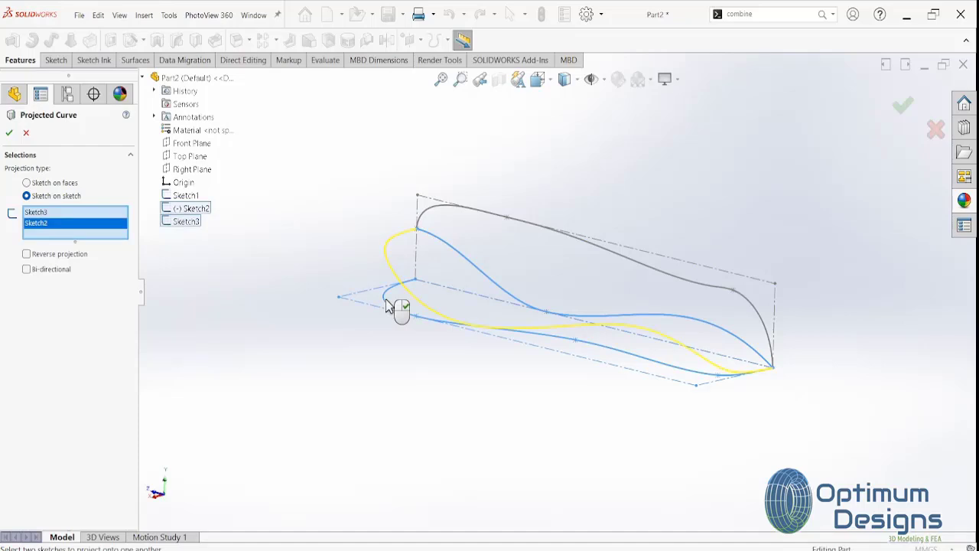
pyautogui.rightClick(388, 306)
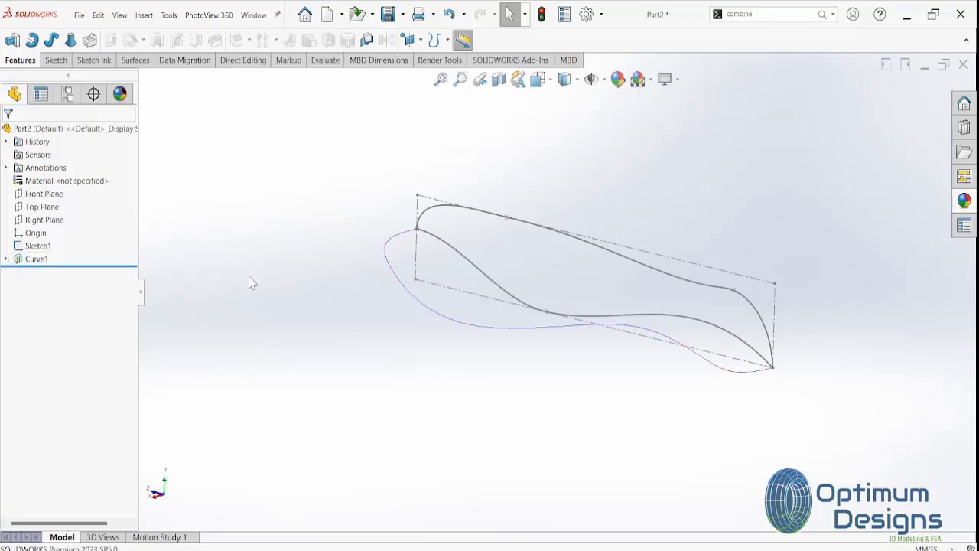
# Inspect Curve1, expand it to show Sketch2 and Sketch3, and return to Isometric view
pyautogui.moveTo(250, 277)
pyautogui.mouseDown(button='middle')
pyautogui.moveTo(295, 262)
pyautogui.moveTo(367, 304)
pyautogui.mouseUp(button='middle')
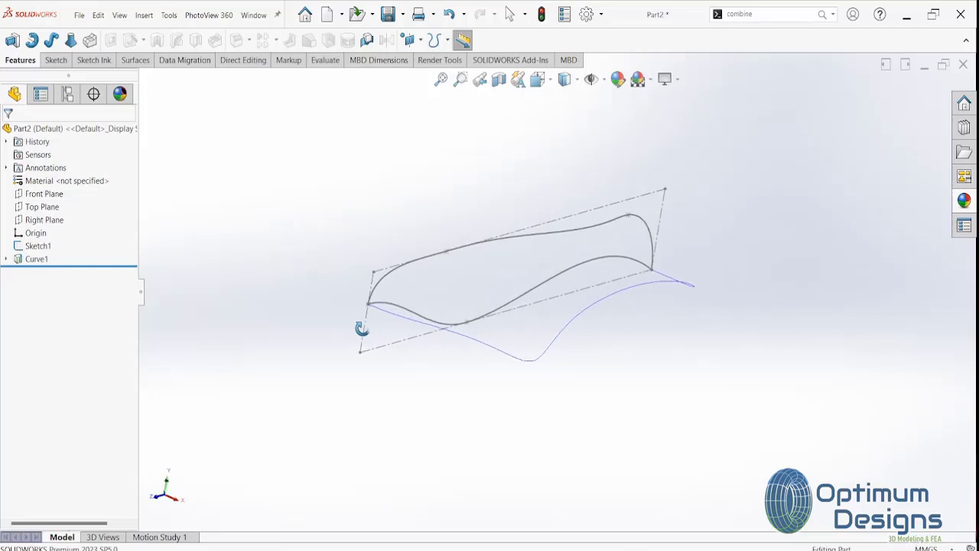
pyautogui.moveTo(371, 329); pyautogui.dragTo(349, 327, button='middle')
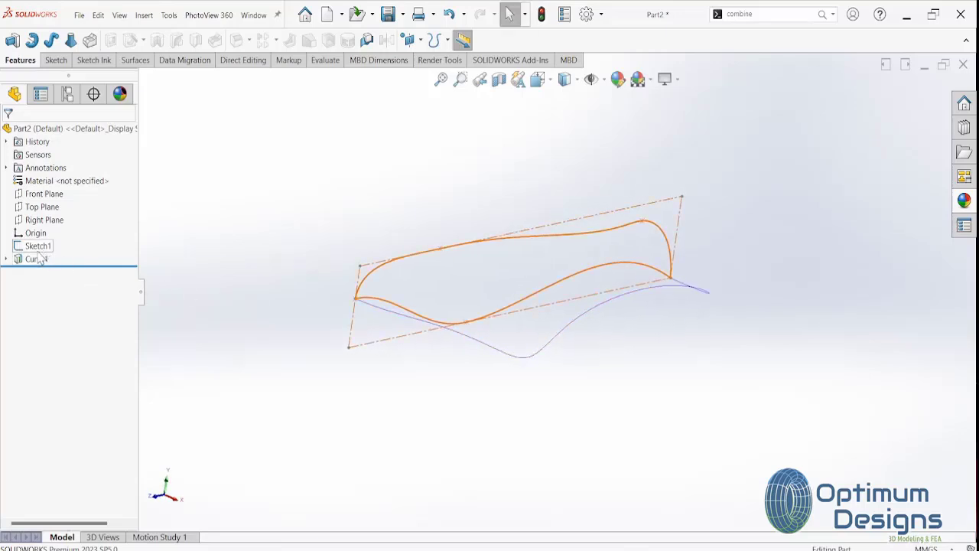
pyautogui.click(7, 259)
pyautogui.click(41, 277)
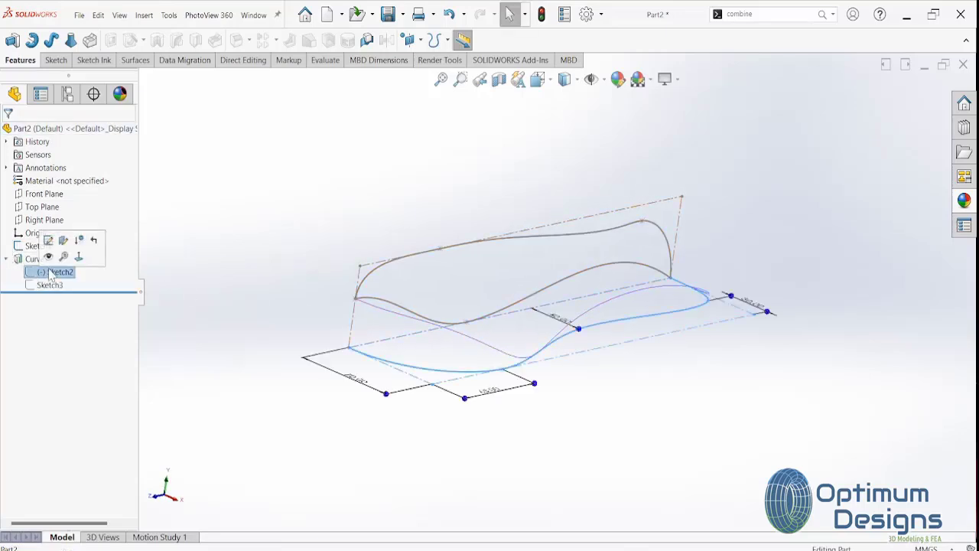
pyautogui.click(282, 312)
pyautogui.moveTo(352, 341); pyautogui.dragTo(328, 341, button='middle')
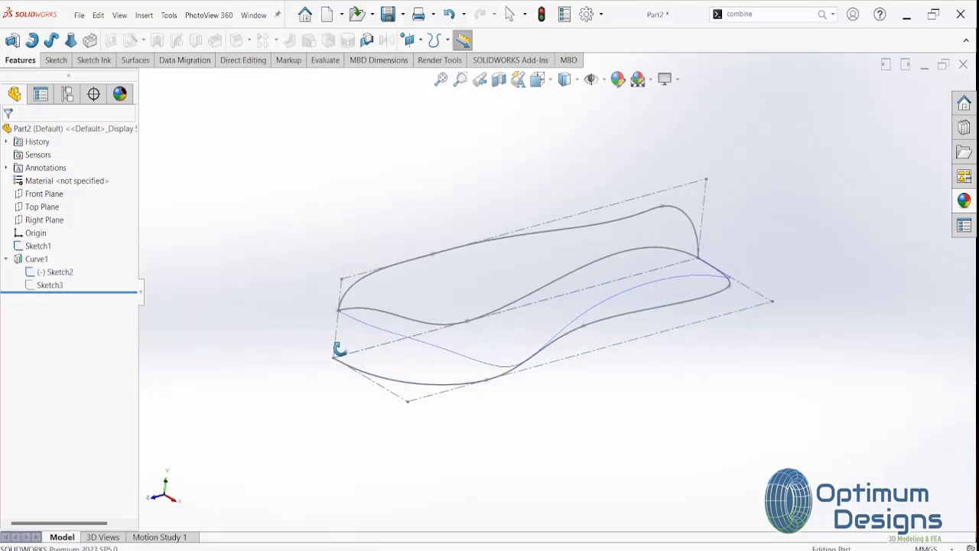
pyautogui.press('space')
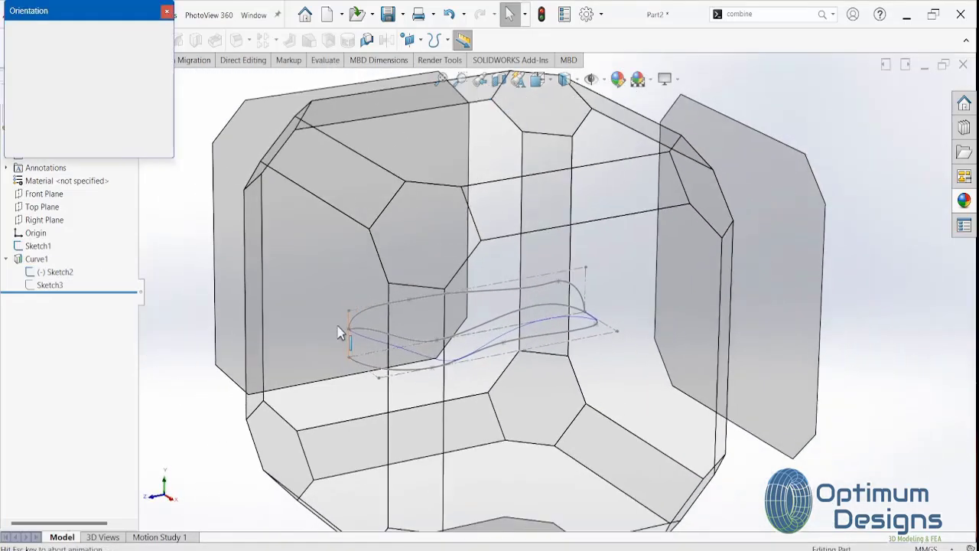
pyautogui.click(394, 282)
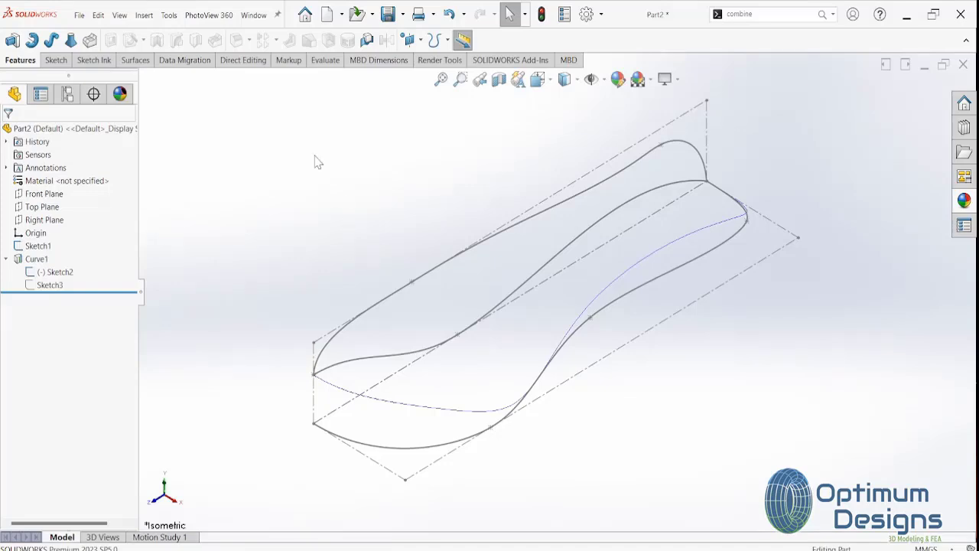
# Start a reference plane with Front Plane and Point6@Sketch1 as its two references
pyautogui.click(143, 15)
pyautogui.moveTo(183, 166)
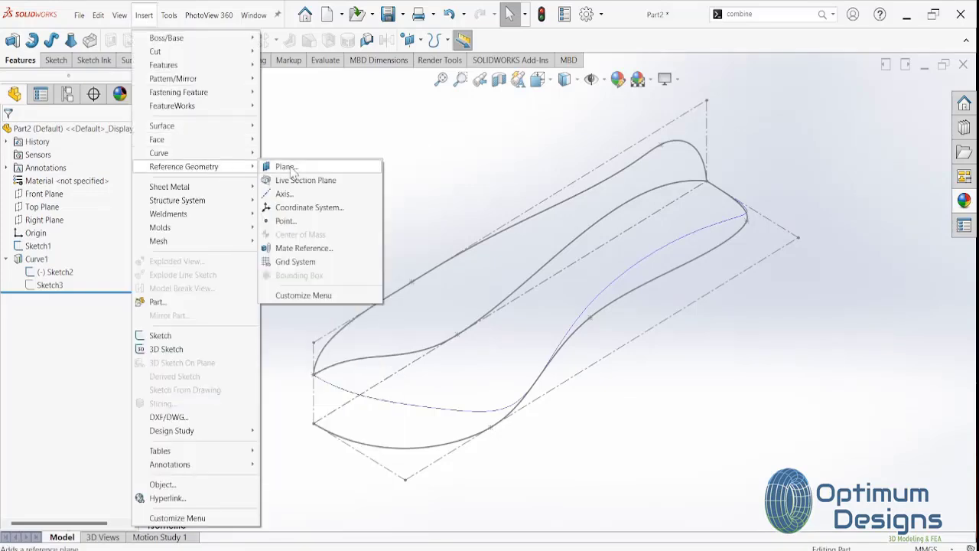
pyautogui.click(285, 167)
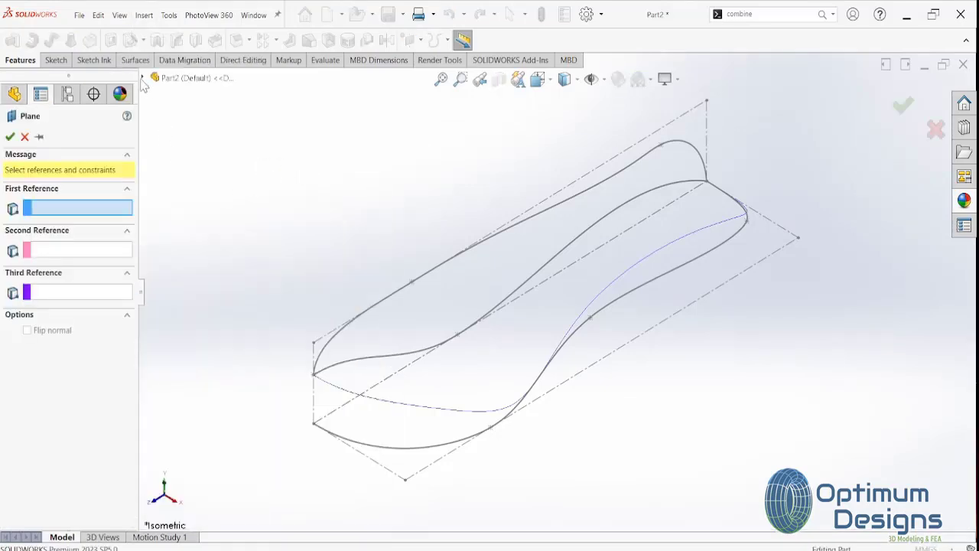
pyautogui.click(142, 78)
pyautogui.click(191, 143)
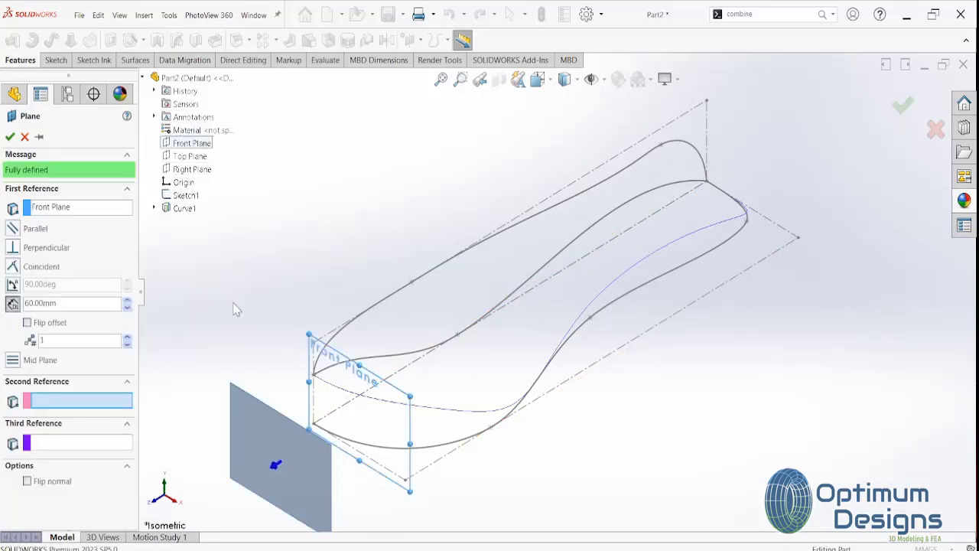
pyautogui.click(315, 378)
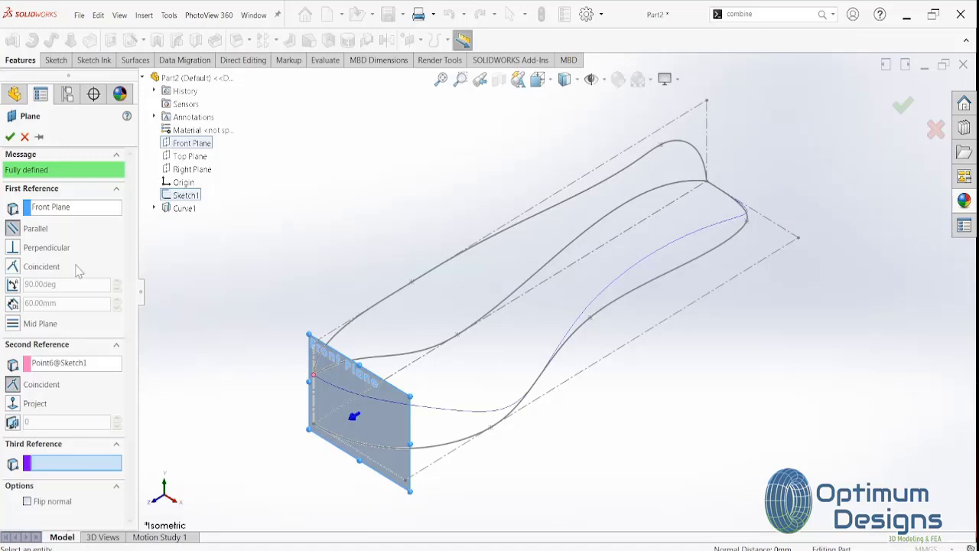
# Accept the new Plane1 reference plane and clear the selection
pyautogui.click(9, 136)
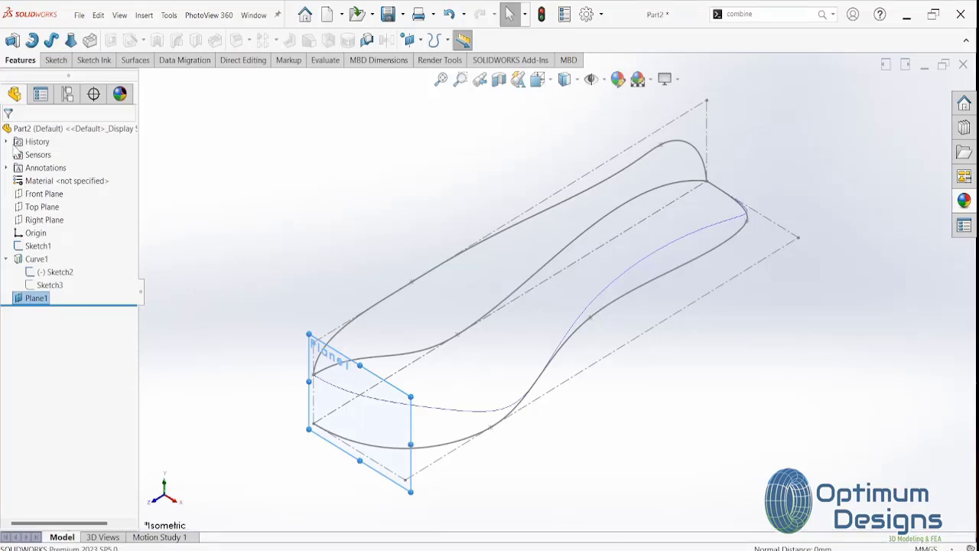
pyautogui.rightClick(37, 302)
pyautogui.click(217, 262)
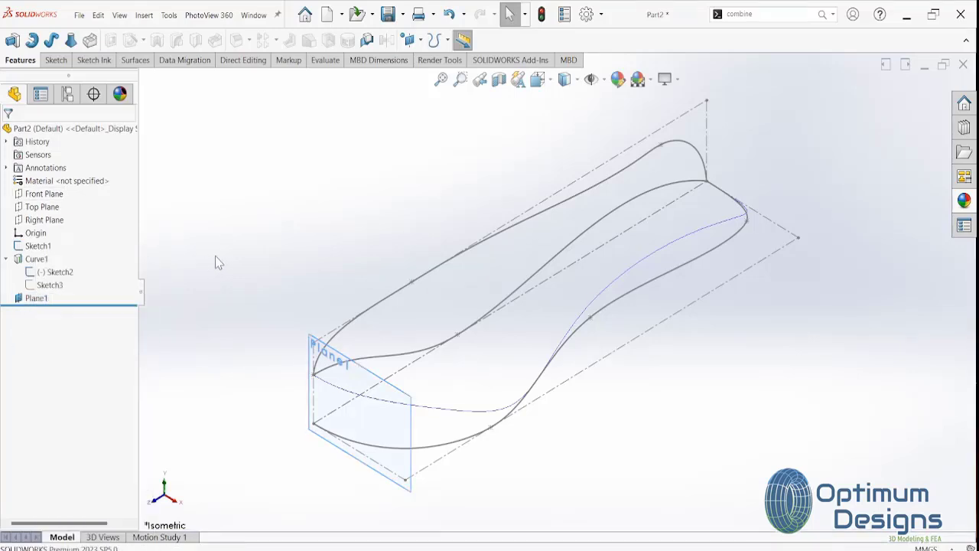
# Reopen Plane1, remove its Point6@Sketch1 reference, then cancel so the plane is discarded
pyautogui.click(39, 298)
pyautogui.rightClick(46, 302)
pyautogui.click(52, 265)
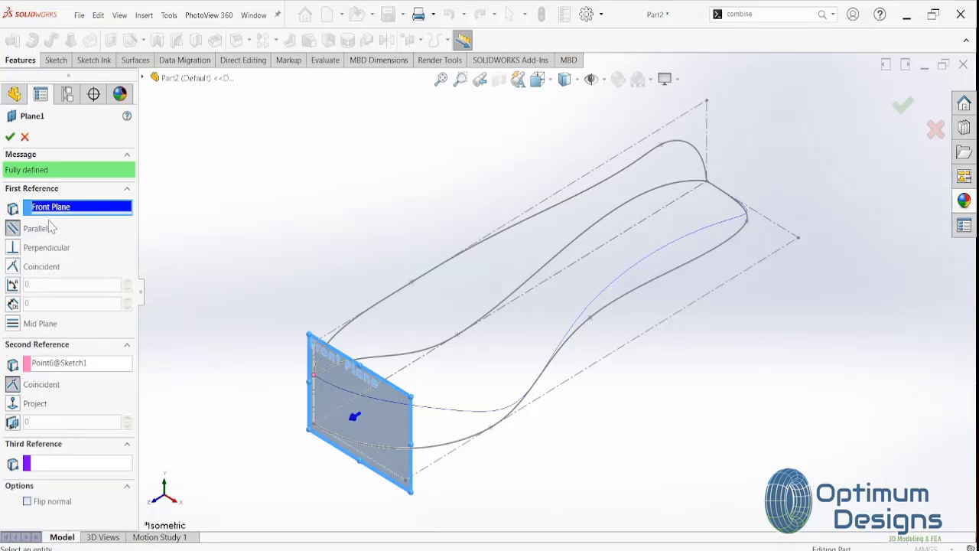
pyautogui.click(13, 270)
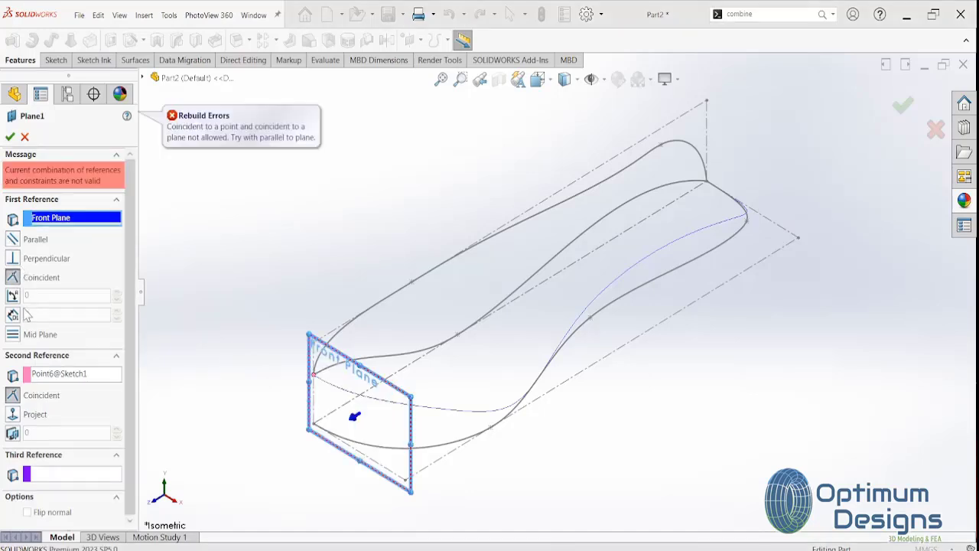
pyautogui.click(49, 375)
pyautogui.press('Delete')
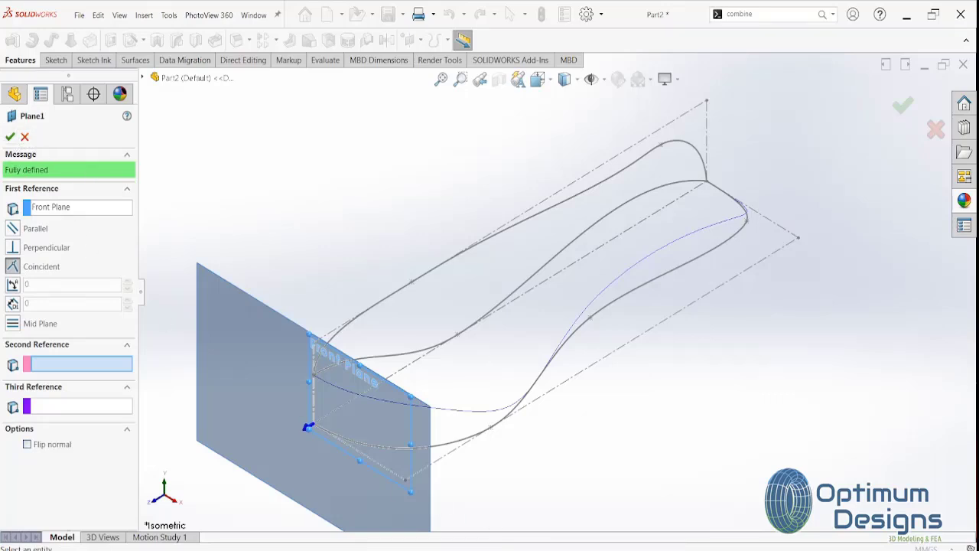
pyautogui.press('Escape')
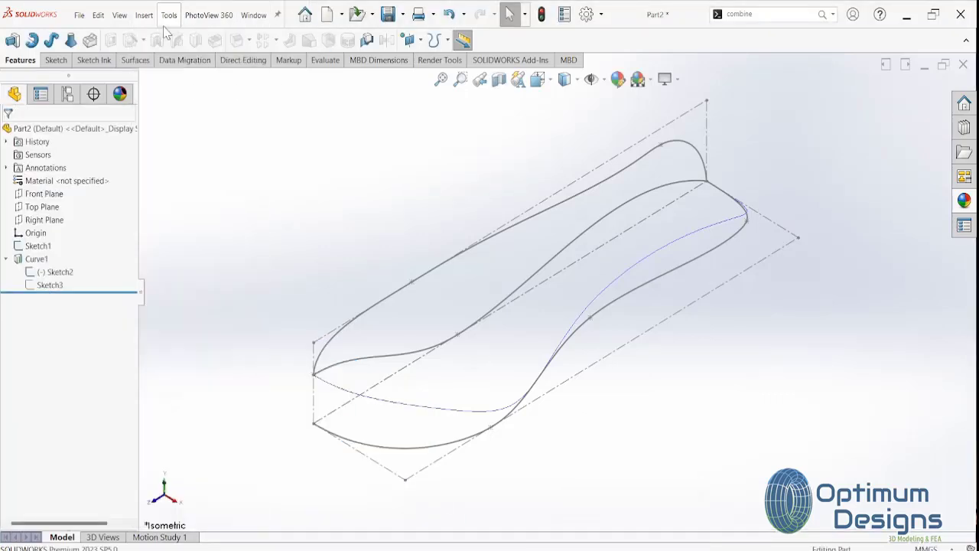
# Insert five reference planes from Front Plane, 60 mm apart, with the offset flipped
pyautogui.click(168, 14)
pyautogui.click(340, 166)
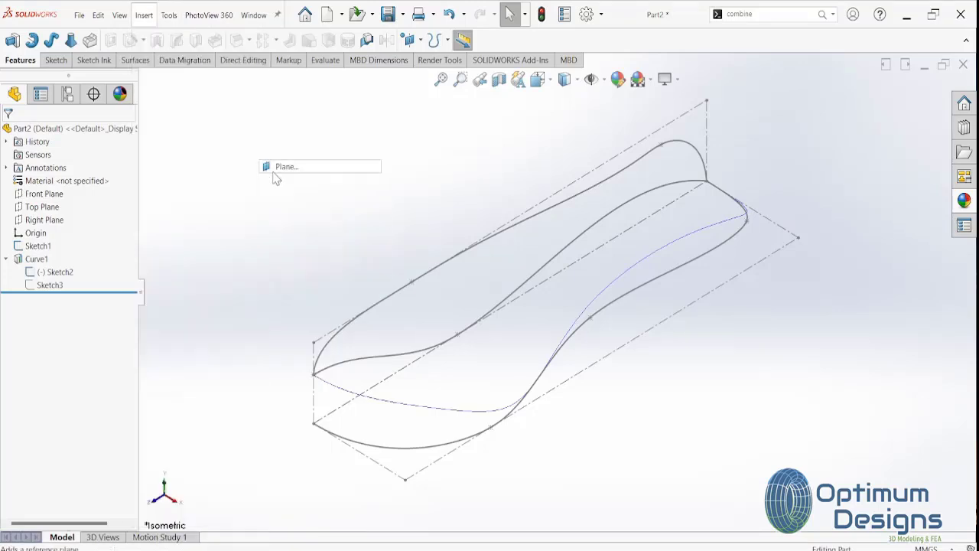
pyautogui.click(144, 78)
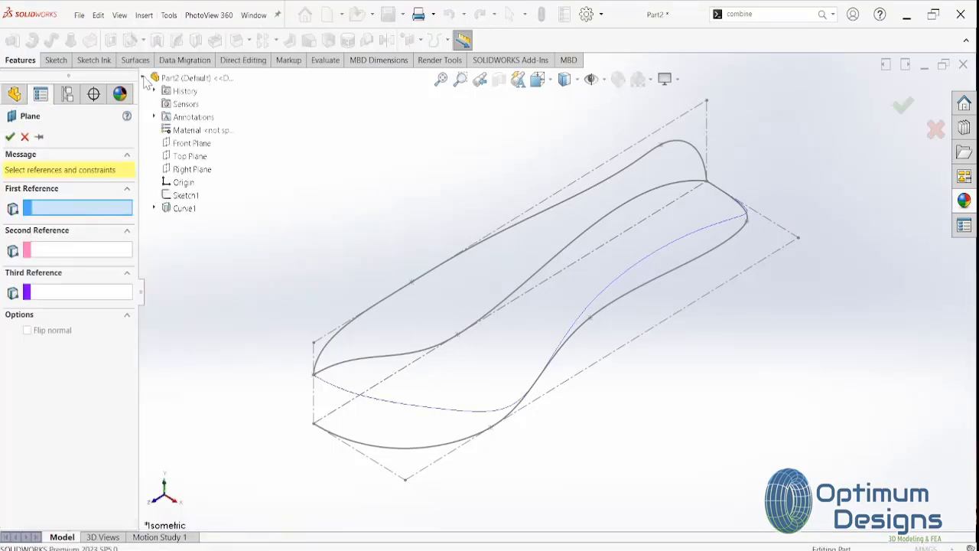
pyautogui.click(190, 145)
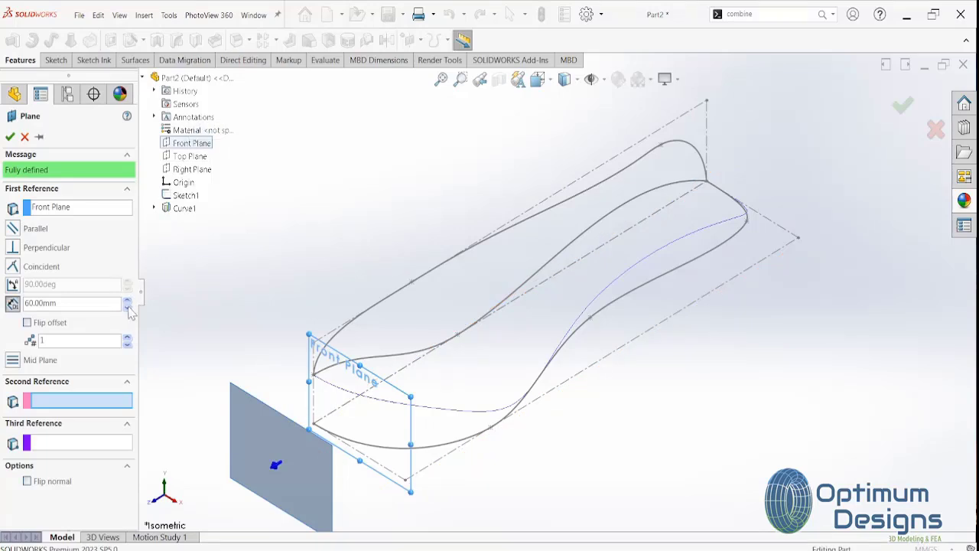
pyautogui.click(127, 338)
pyautogui.click(127, 338)
pyautogui.click(127, 337)
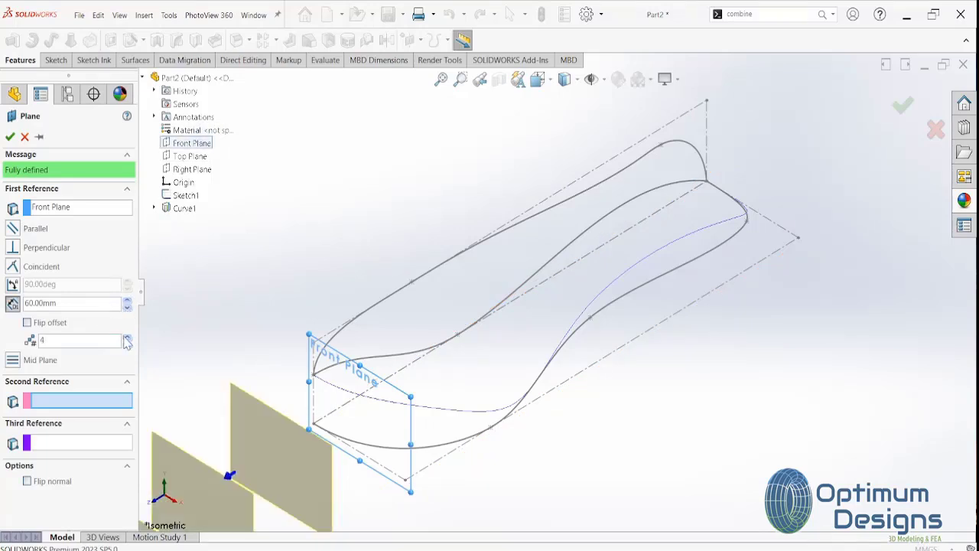
pyautogui.click(50, 325)
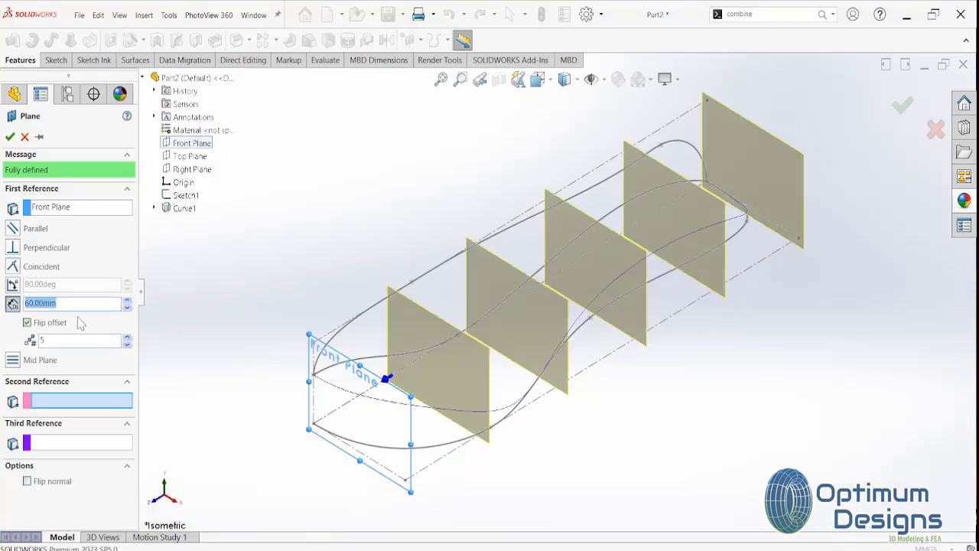
pyautogui.moveTo(319, 277); pyautogui.dragTo(352, 383, button='middle')
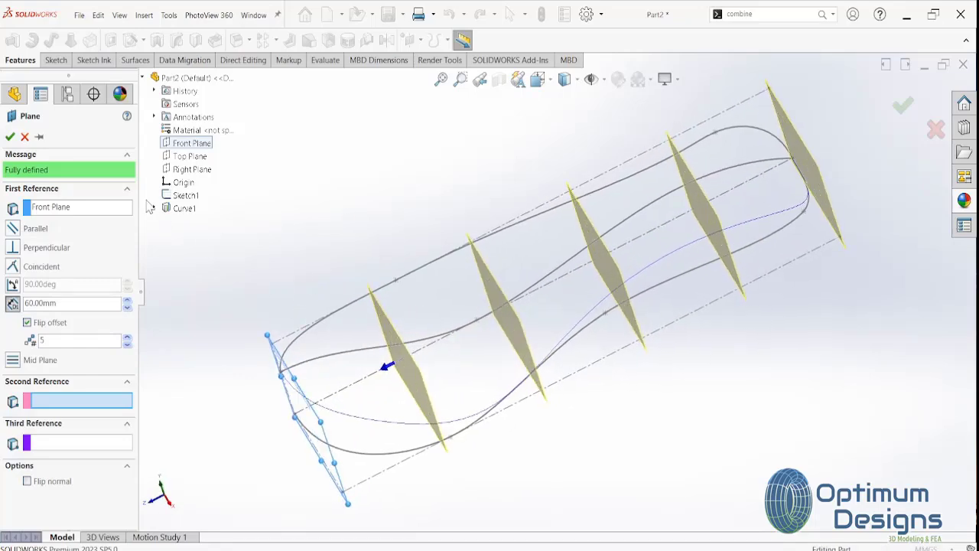
pyautogui.click(10, 137)
pyautogui.moveTo(148, 236)
pyautogui.mouseDown(button='middle')
pyautogui.moveTo(219, 208)
pyautogui.moveTo(176, 185)
pyautogui.mouseUp(button='middle')
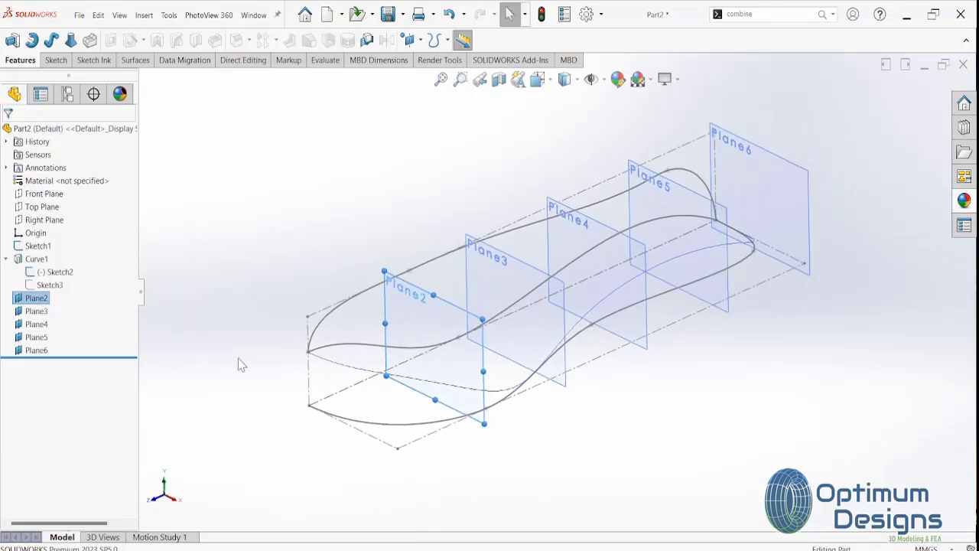
# Create Sketch4 on Front Plane with one point at the side-profile curve's toe end
pyautogui.click(308, 352)
pyautogui.click(221, 316)
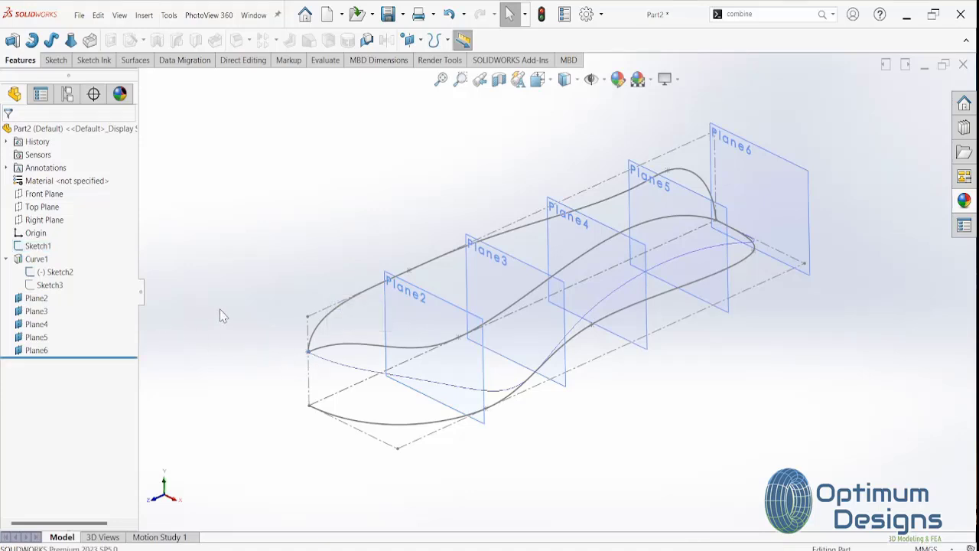
pyautogui.click(53, 59)
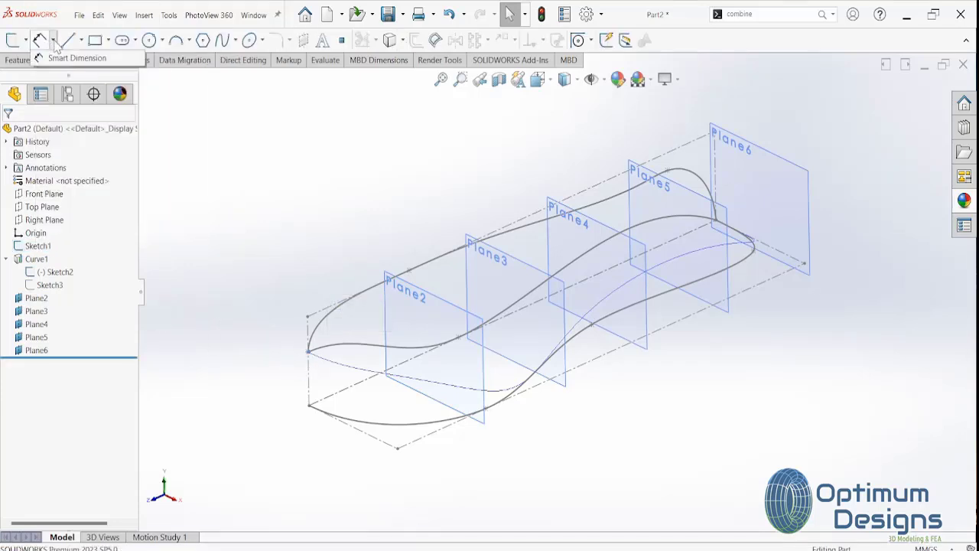
pyautogui.click(49, 197)
pyautogui.click(64, 180)
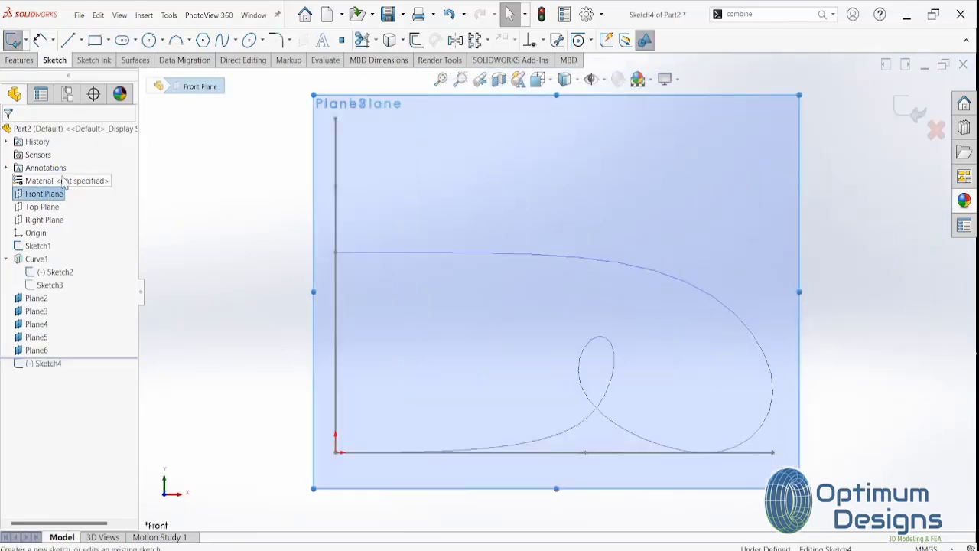
pyautogui.moveTo(229, 205)
pyautogui.mouseDown(button='middle')
pyautogui.moveTo(242, 248)
pyautogui.moveTo(275, 295)
pyautogui.moveTo(250, 287)
pyautogui.moveTo(277, 47)
pyautogui.mouseUp(button='middle')
pyautogui.click(341, 40)
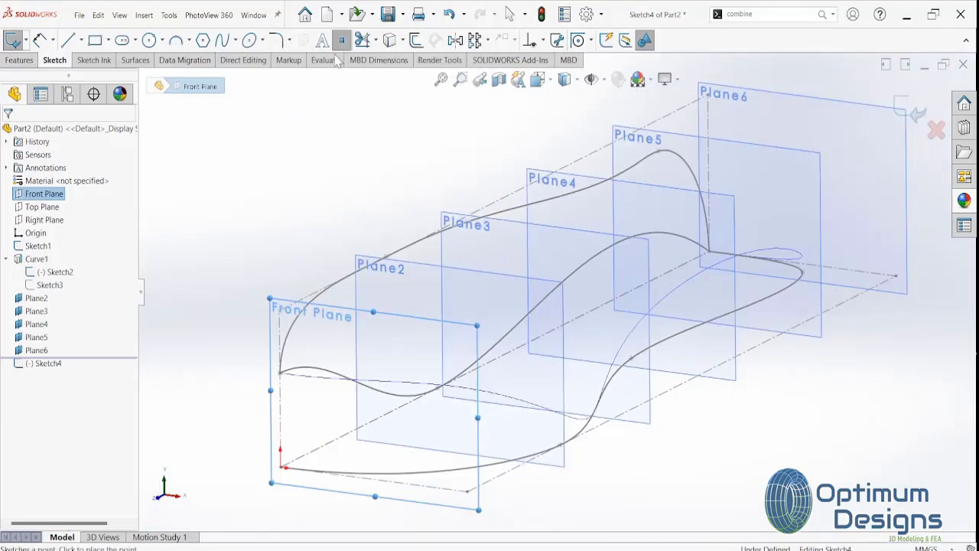
pyautogui.click(281, 375)
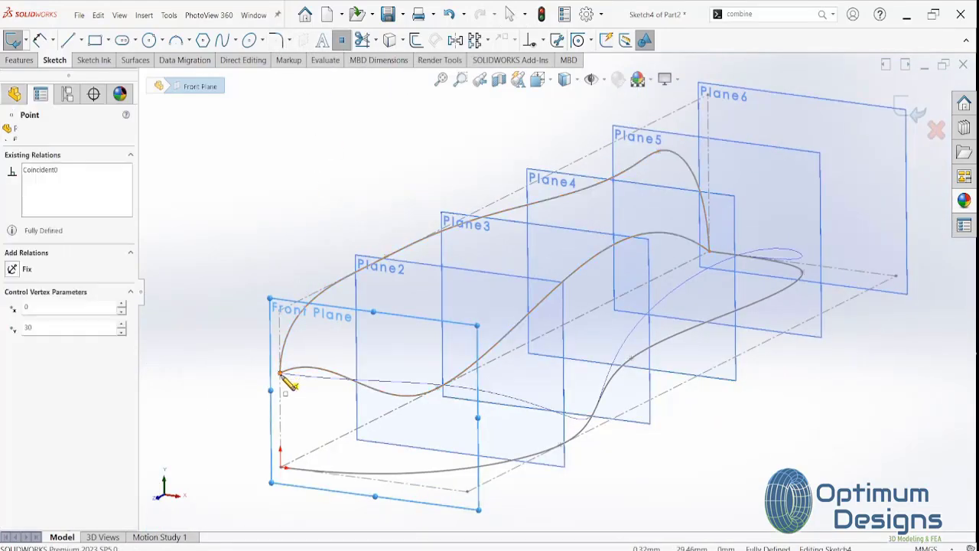
pyautogui.click(9, 134)
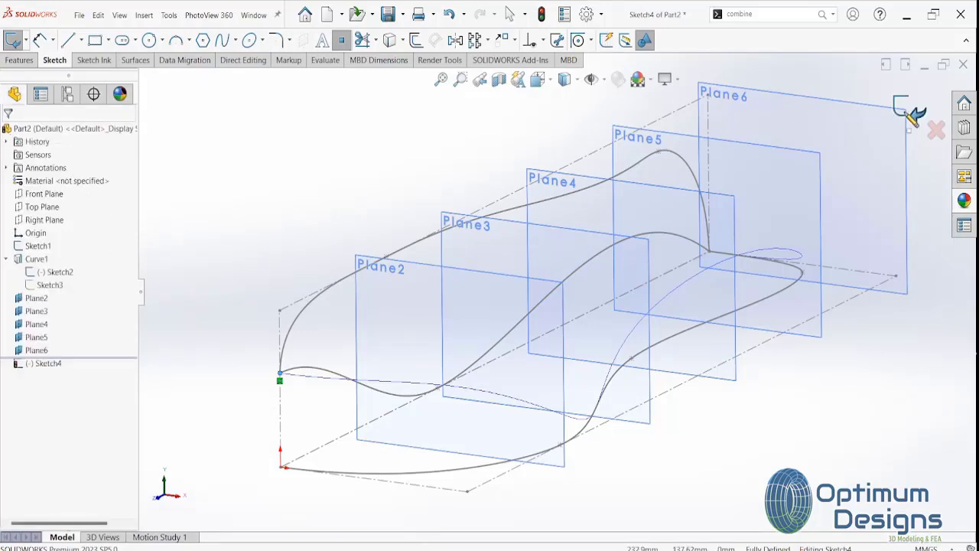
pyautogui.click(916, 113)
# Start Sketch5 on Plane2 and draw a straight spline from the vertical line to the lower-right curve
pyautogui.rightClick(373, 295)
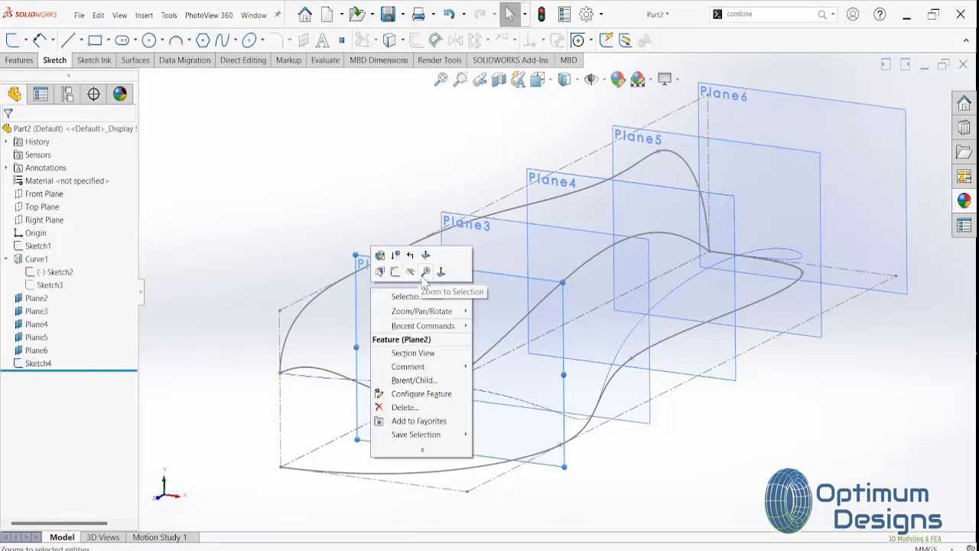
pyautogui.click(437, 275)
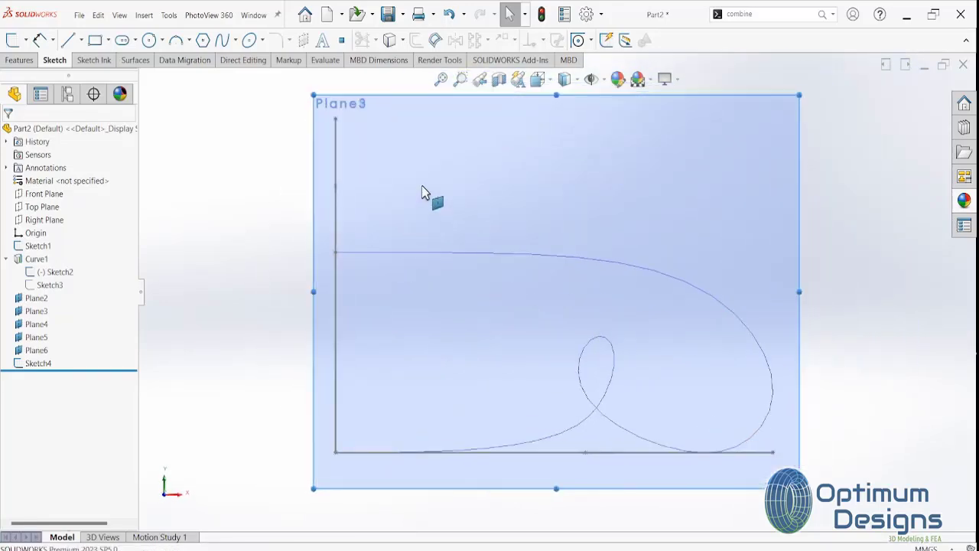
pyautogui.rightClick(43, 300)
pyautogui.click(56, 327)
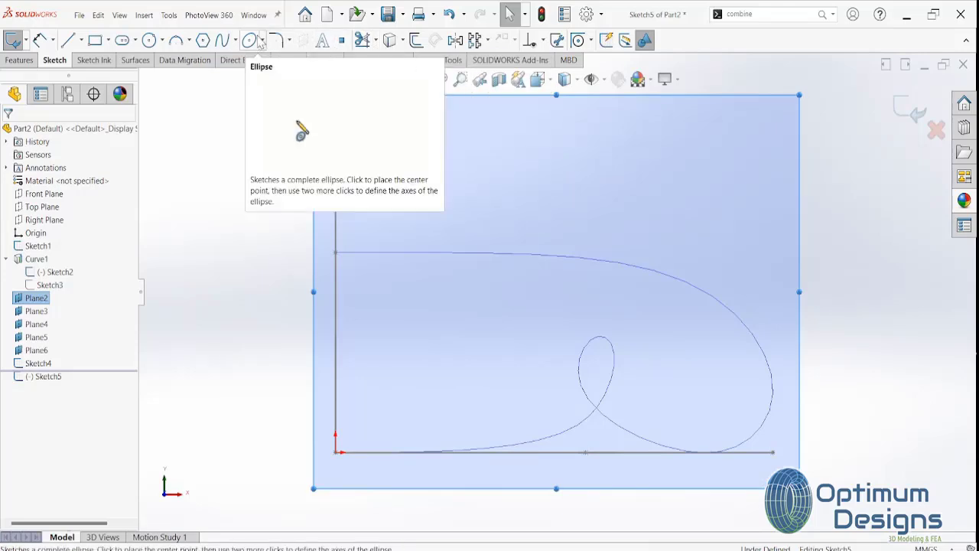
pyautogui.click(222, 40)
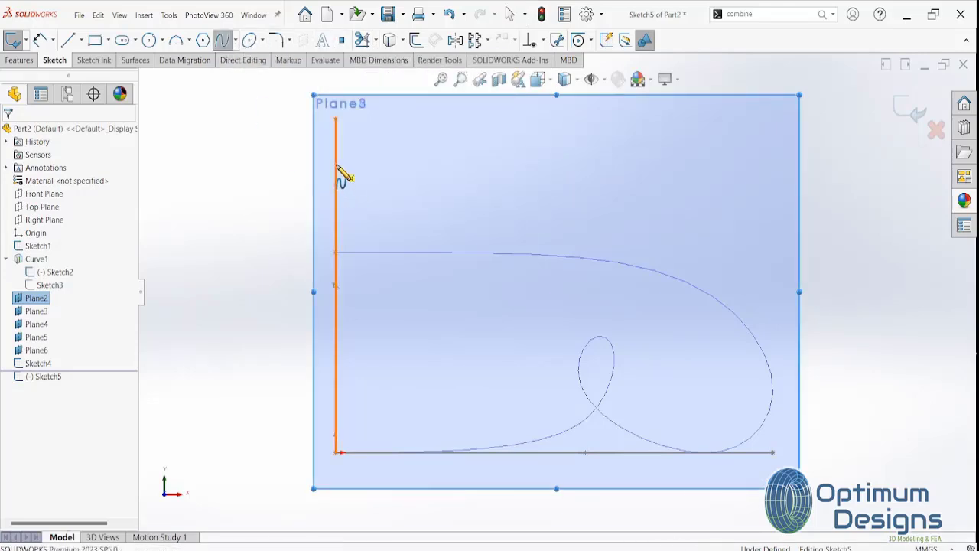
pyautogui.click(337, 166)
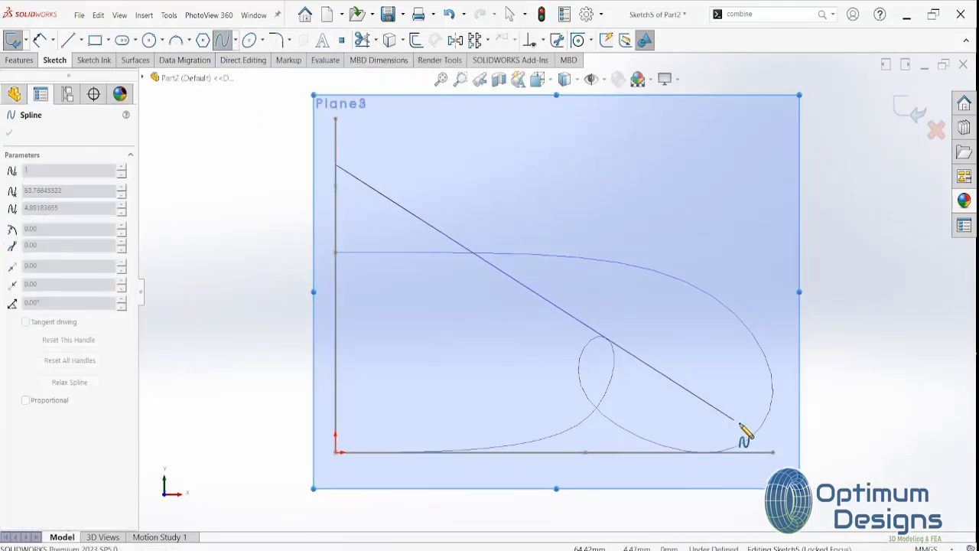
pyautogui.click(774, 393)
pyautogui.rightClick(774, 395)
pyautogui.click(780, 401)
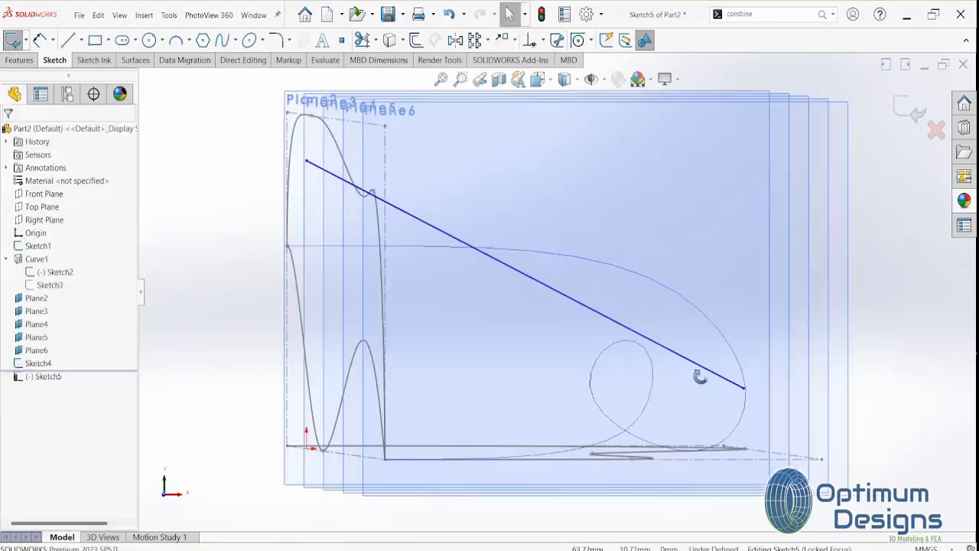
# Add Pierce relations tying both spline ends to the side-profile and lower shoe curves
pyautogui.scroll(-3, 299, 264)
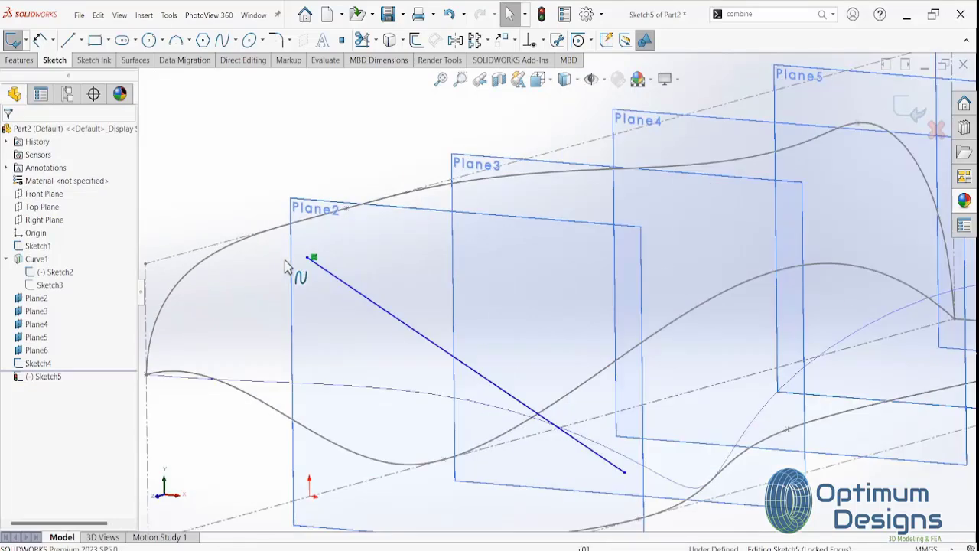
pyautogui.click(309, 260)
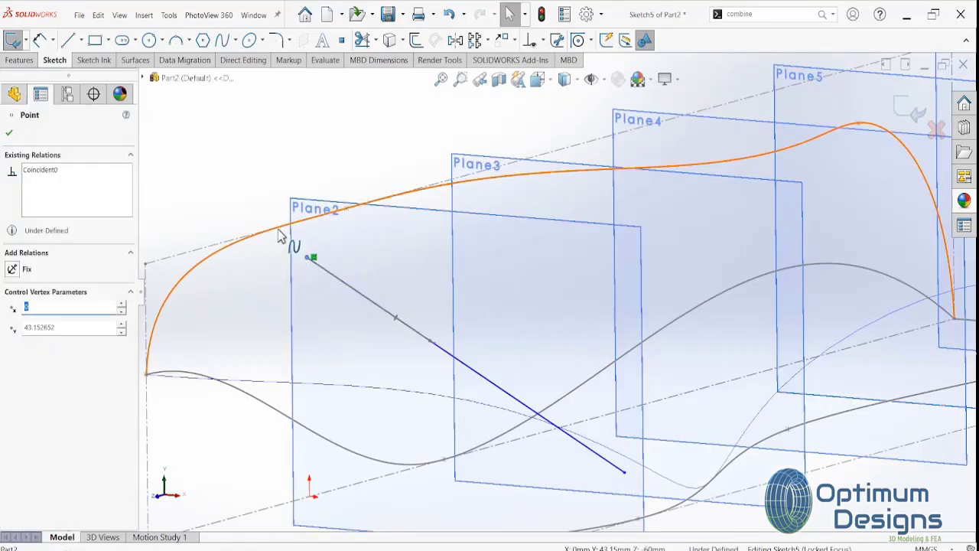
pyautogui.keyDown('ctrl'); pyautogui.click(279, 236); pyautogui.keyUp('ctrl')
pyautogui.click(25, 373)
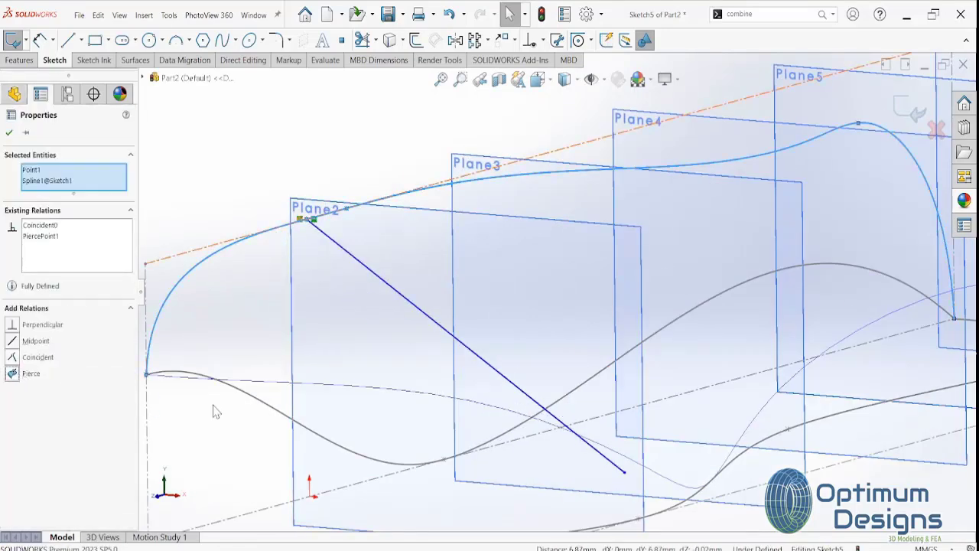
pyautogui.click(625, 469)
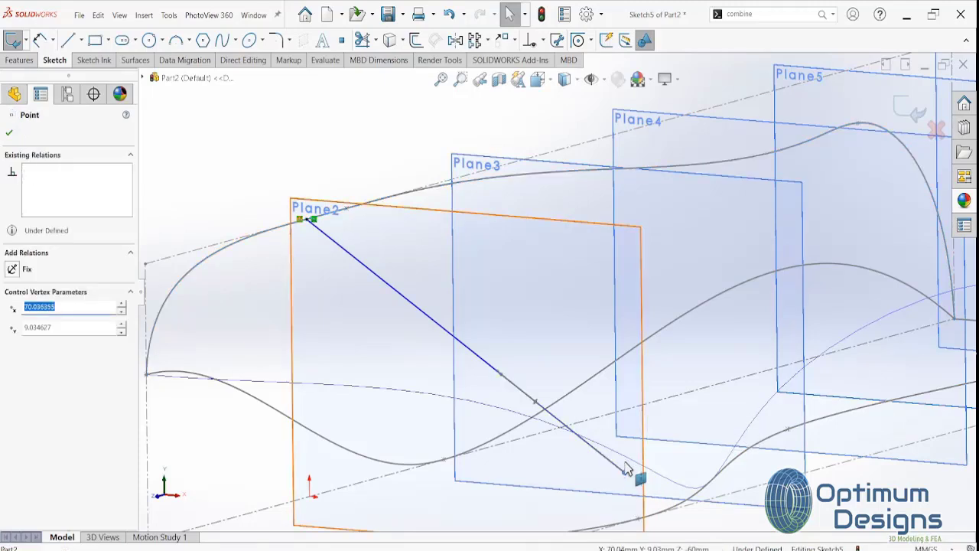
pyautogui.keyDown('ctrl'); pyautogui.click(633, 465); pyautogui.keyUp('ctrl')
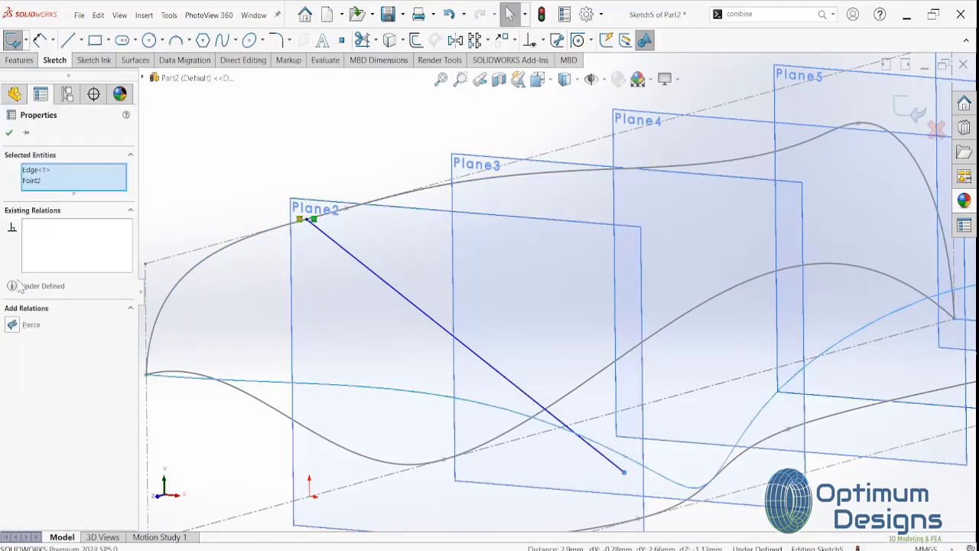
pyautogui.click(13, 325)
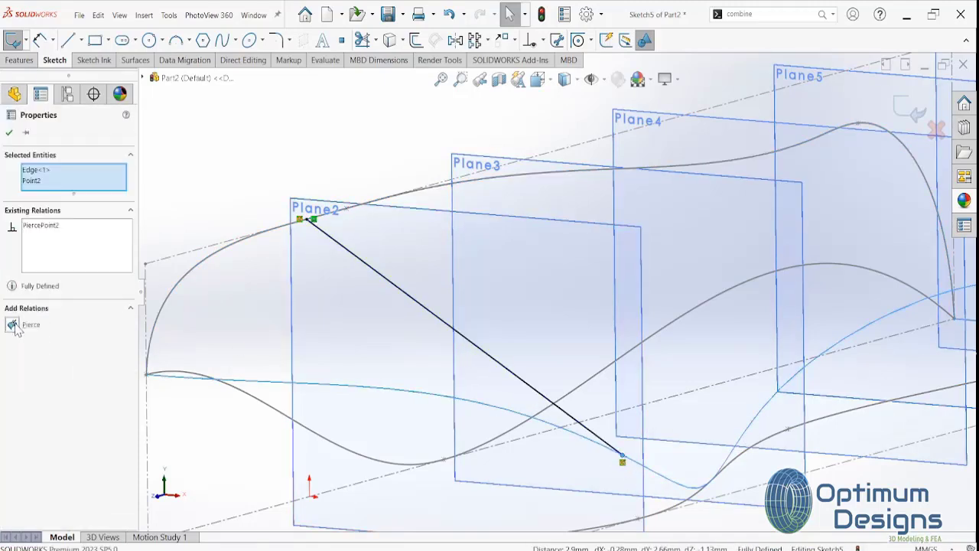
pyautogui.click(9, 134)
# Bend Sketch5's spline outward with a Horizontal top tangent and a Vertical bottom tangent
pyautogui.click(35, 376)
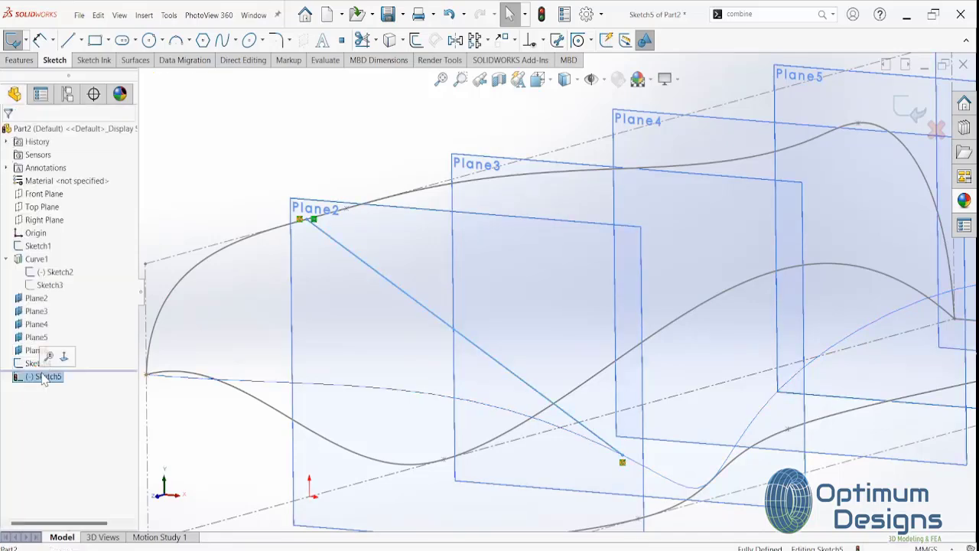
pyautogui.click(66, 360)
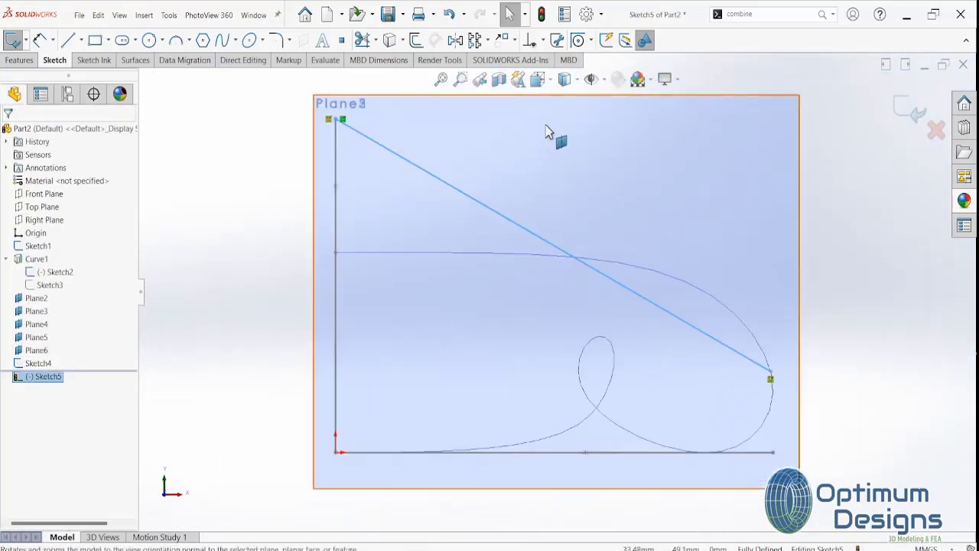
pyautogui.click(450, 190)
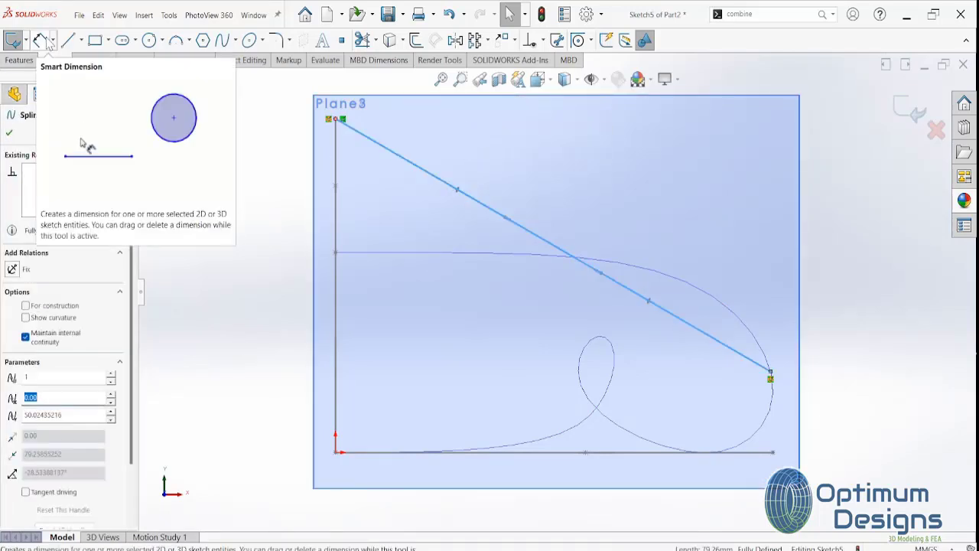
pyautogui.click(9, 133)
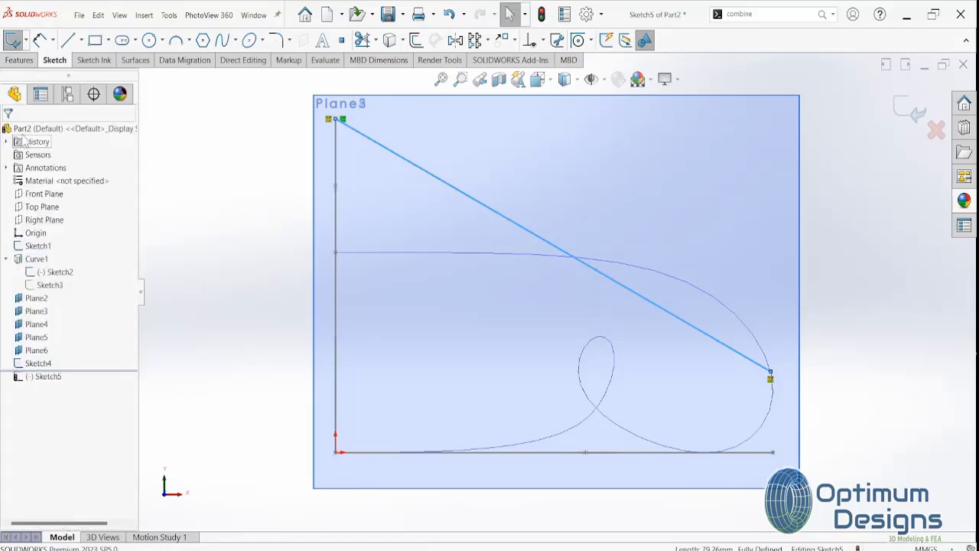
pyautogui.click(457, 190)
pyautogui.moveTo(457, 190)
pyautogui.mouseDown()
pyautogui.moveTo(524, 185)
pyautogui.moveTo(524, 136)
pyautogui.moveTo(529, 143)
pyautogui.mouseUp()
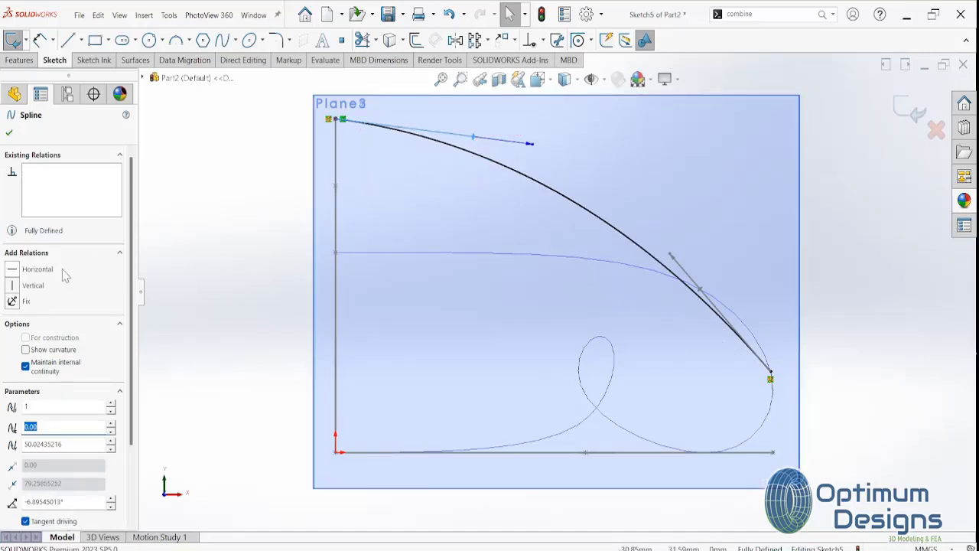
pyautogui.click(13, 269)
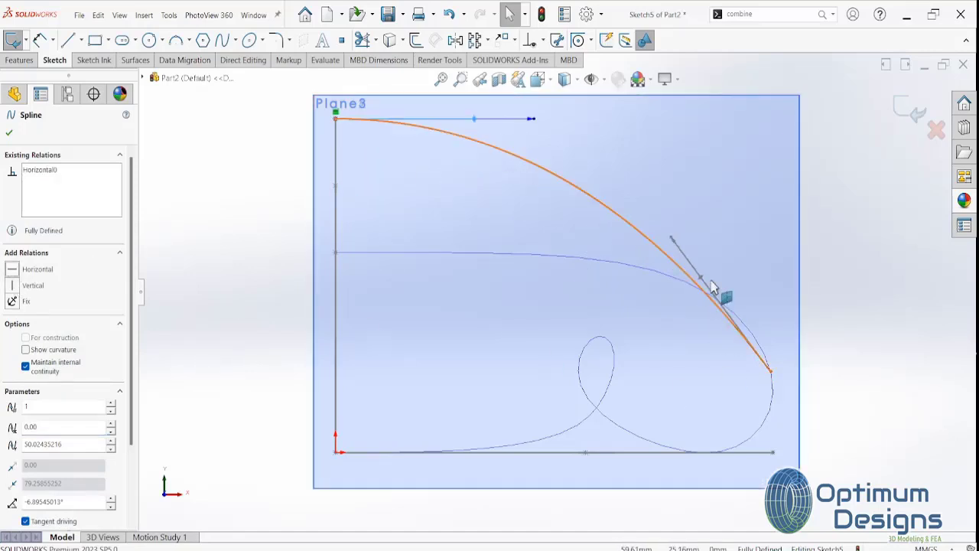
pyautogui.moveTo(699, 289); pyautogui.dragTo(759, 271)
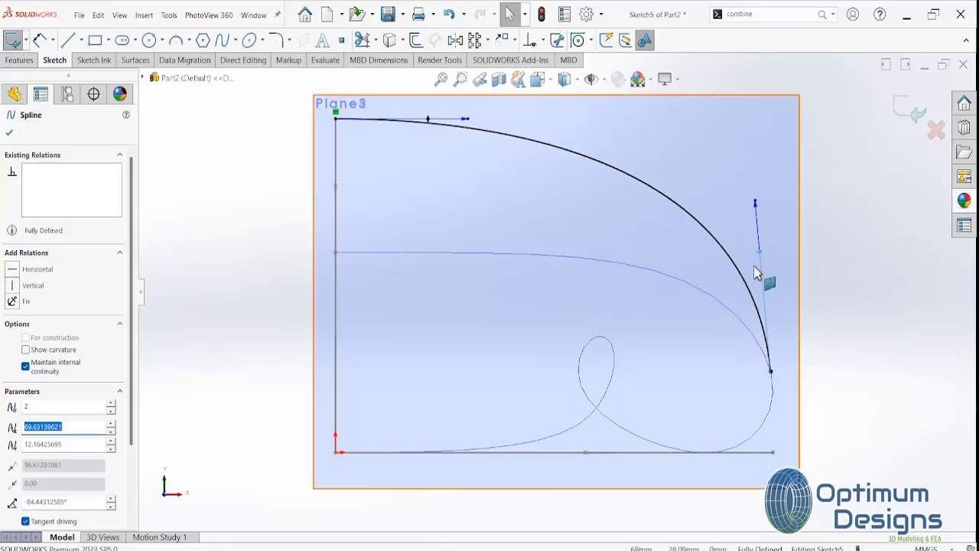
pyautogui.click(13, 288)
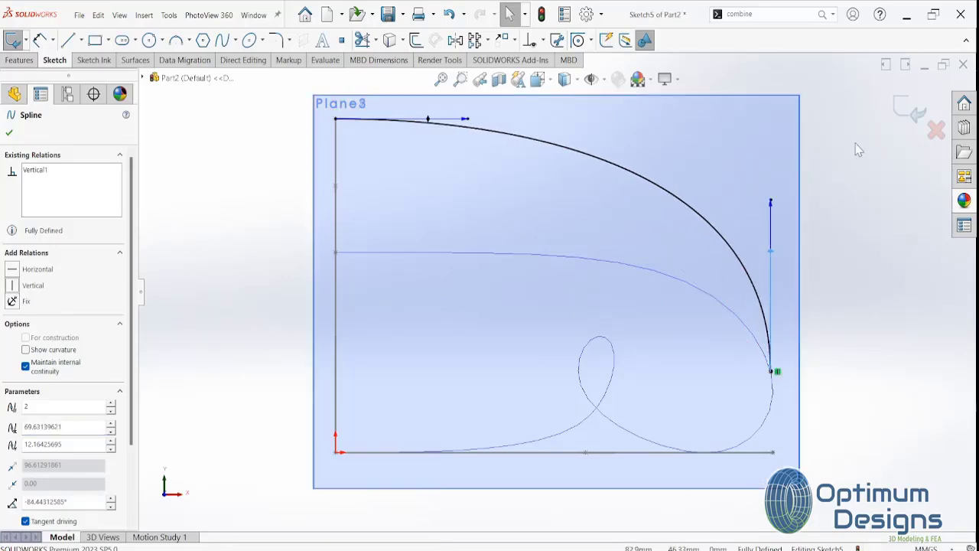
pyautogui.click(907, 111)
pyautogui.moveTo(180, 339)
pyautogui.mouseDown(button='middle')
pyautogui.moveTo(463, 367)
pyautogui.moveTo(459, 415)
pyautogui.moveTo(439, 385)
pyautogui.mouseUp(button='middle')
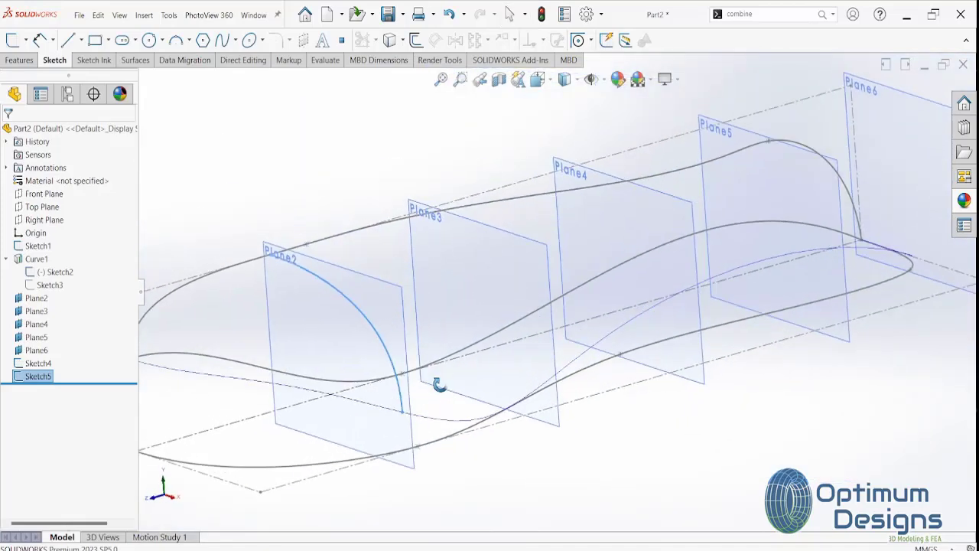
# Hide Plane2 and draw a straight spline in a new sketch on Plane3
pyautogui.rightClick(397, 312)
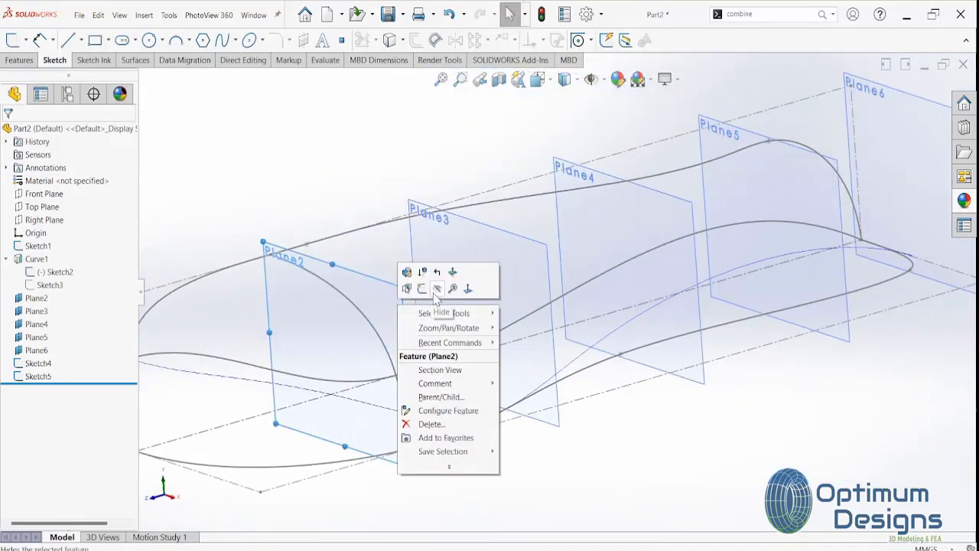
pyautogui.click(433, 292)
pyautogui.rightClick(444, 216)
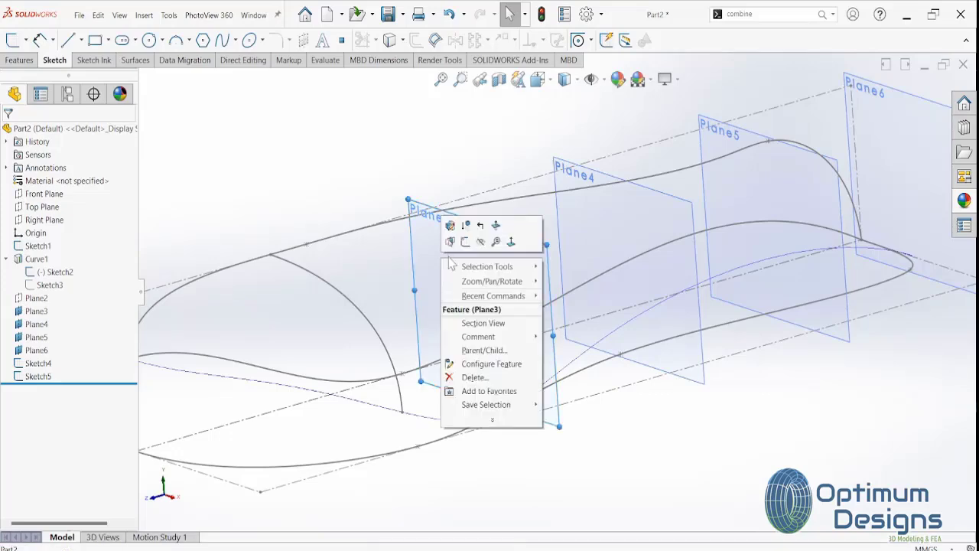
pyautogui.click(465, 243)
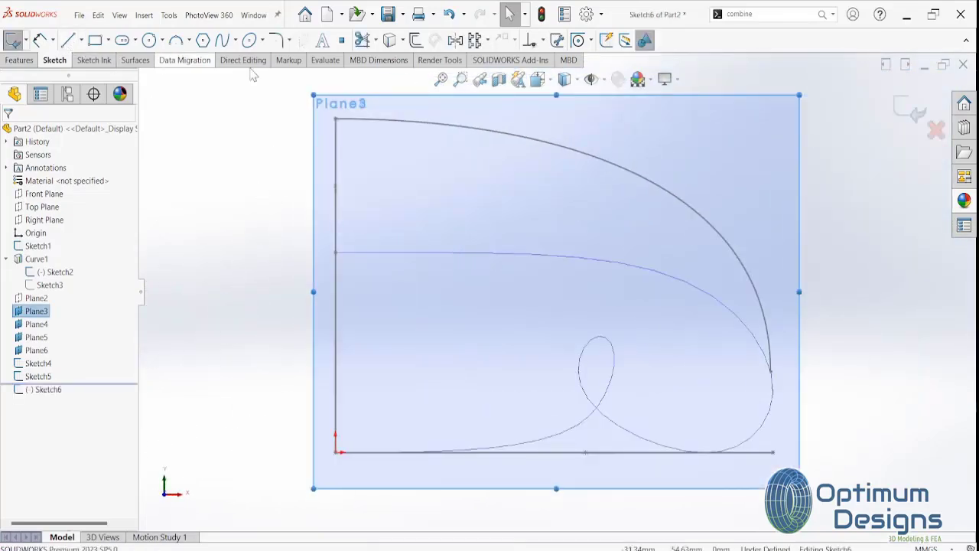
pyautogui.click(222, 40)
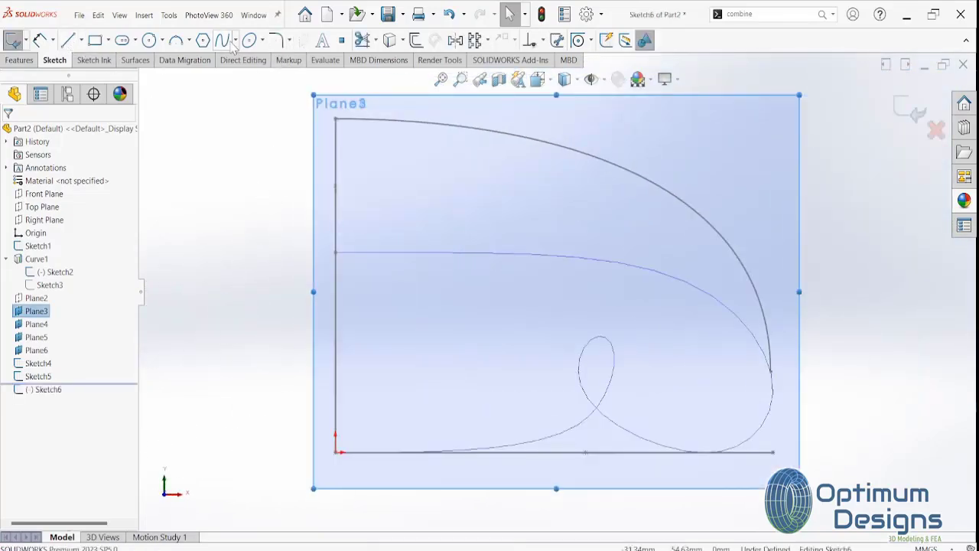
pyautogui.click(335, 147)
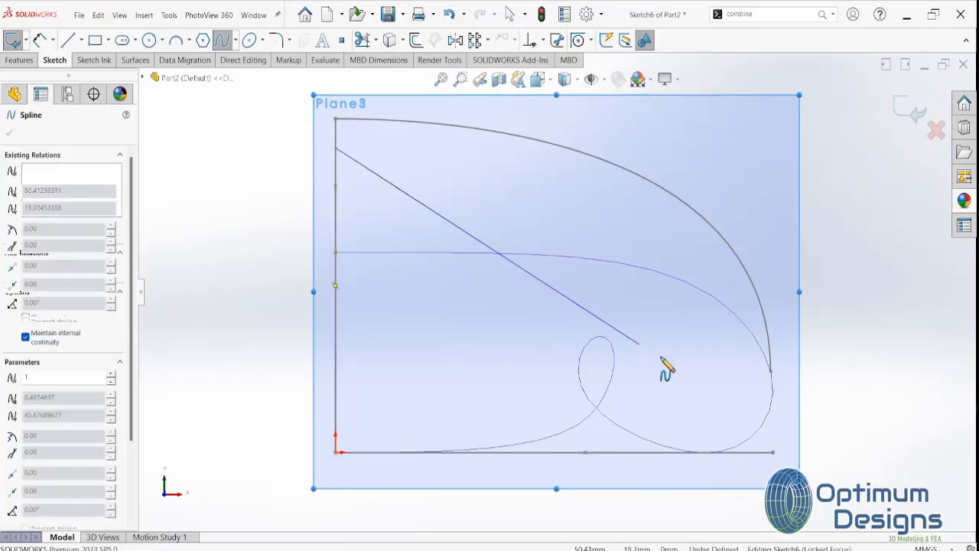
pyautogui.doubleClick(770, 413)
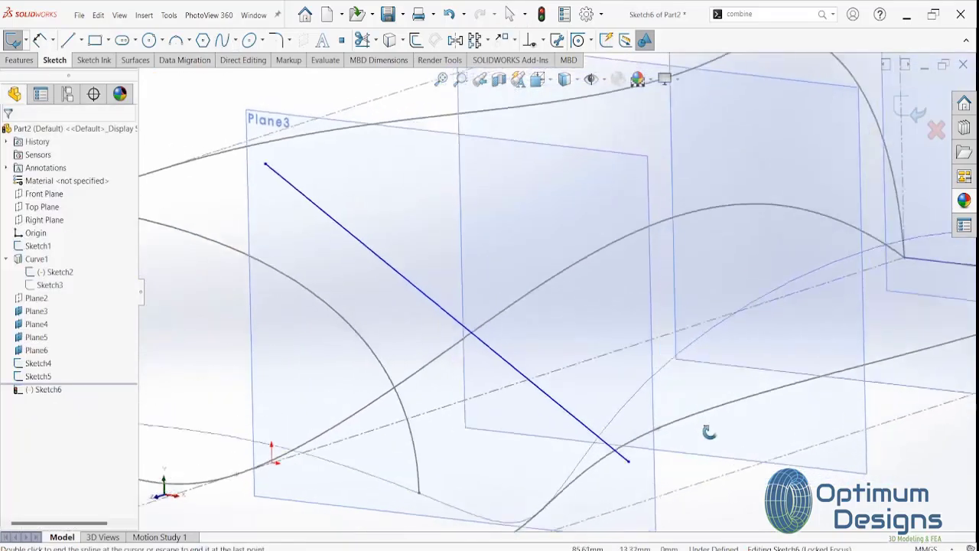
# Pierce the spline's top end onto the upper curve and bottom end onto the lower curve
pyautogui.click(263, 168)
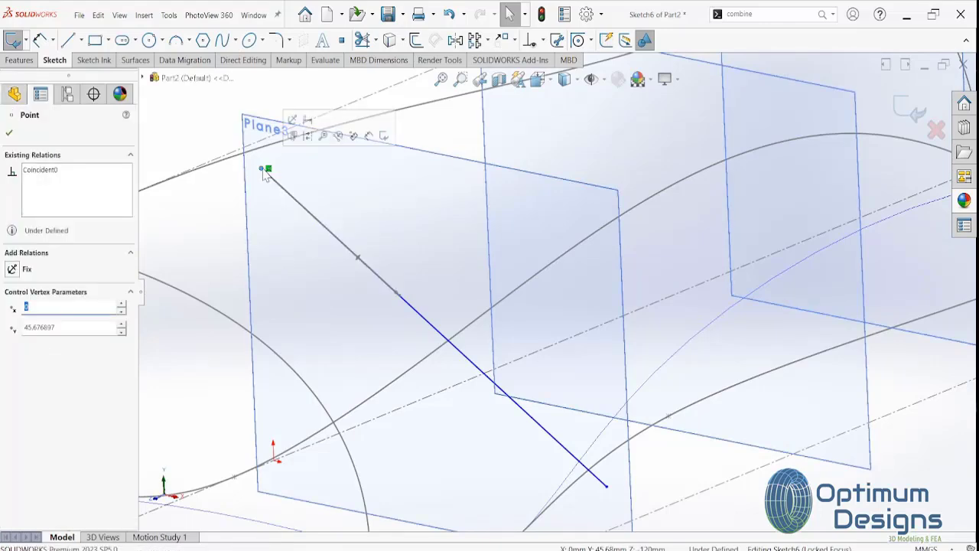
pyautogui.keyDown('ctrl'); pyautogui.click(236, 163); pyautogui.keyUp('ctrl')
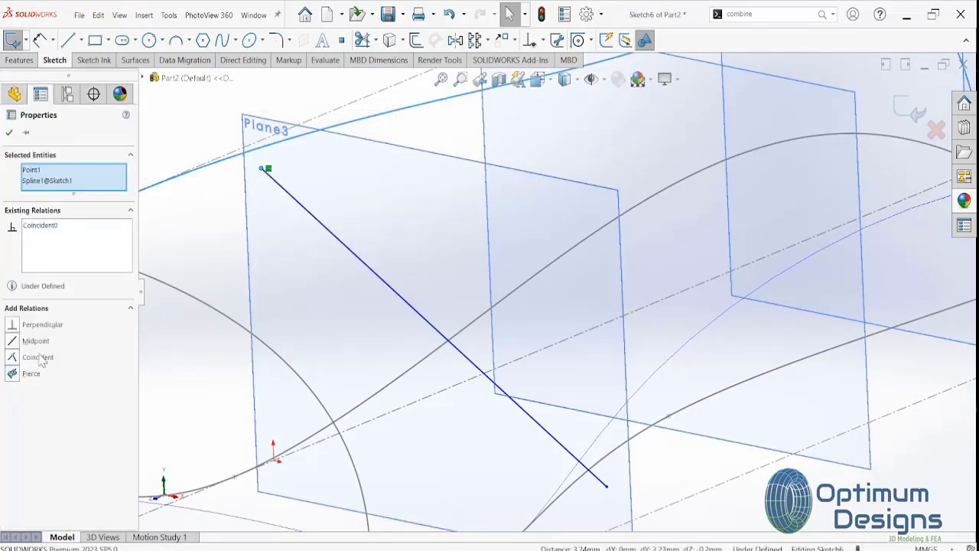
pyautogui.click(18, 377)
pyautogui.scroll(-2, 618, 481)
pyautogui.scroll(-3, 608, 467)
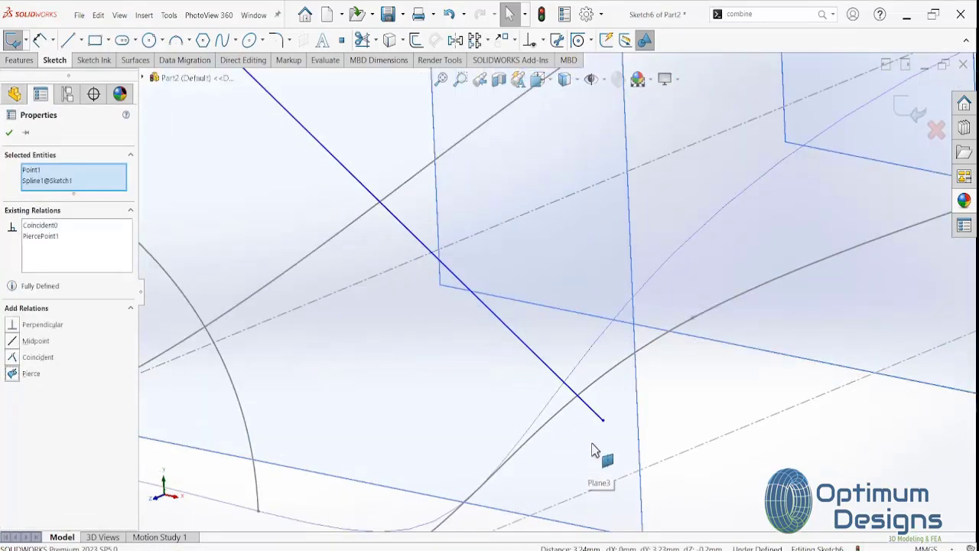
pyautogui.click(603, 422)
pyautogui.keyDown('ctrl'); pyautogui.click(583, 359); pyautogui.keyUp('ctrl')
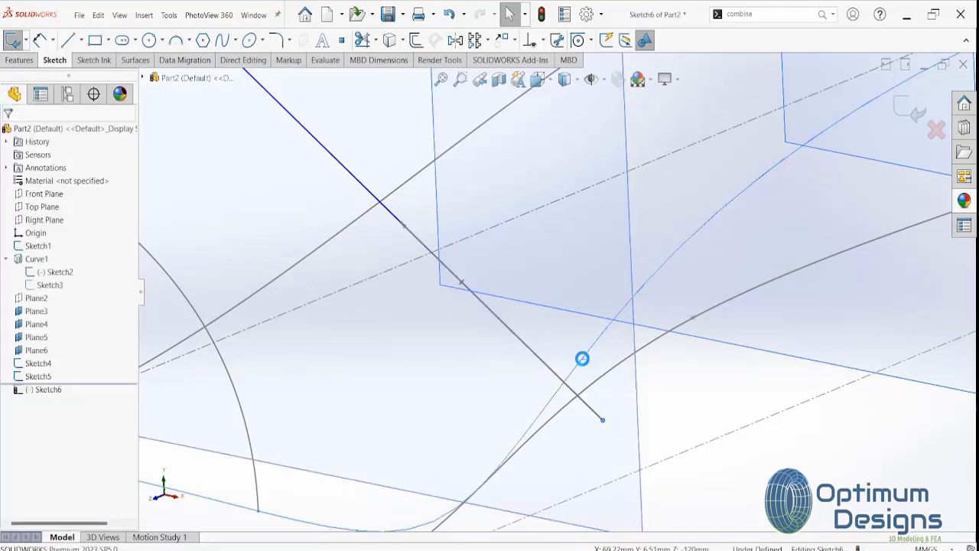
pyautogui.click(12, 325)
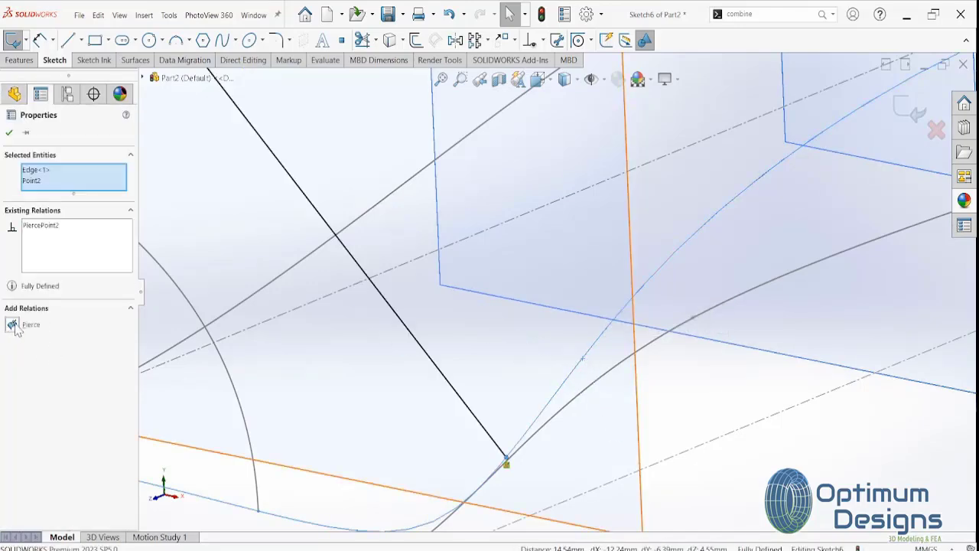
pyautogui.click(9, 132)
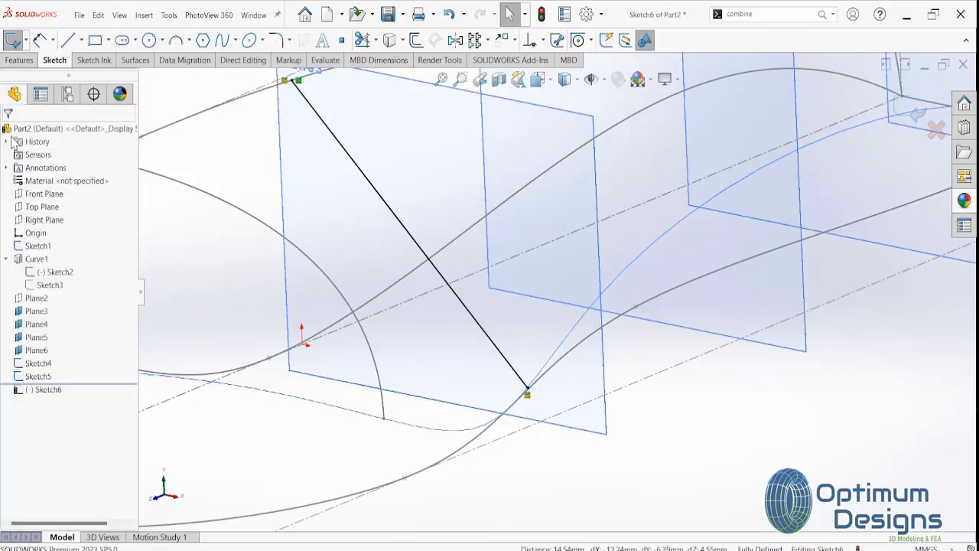
# Round the spline with a Horizontal top tangent and Vertical bottom tangent, then exit Sketch6
pyautogui.click(370, 186)
pyautogui.moveTo(364, 179)
pyautogui.mouseDown()
pyautogui.moveTo(401, 115)
pyautogui.moveTo(409, 123)
pyautogui.mouseUp()
pyautogui.click(13, 270)
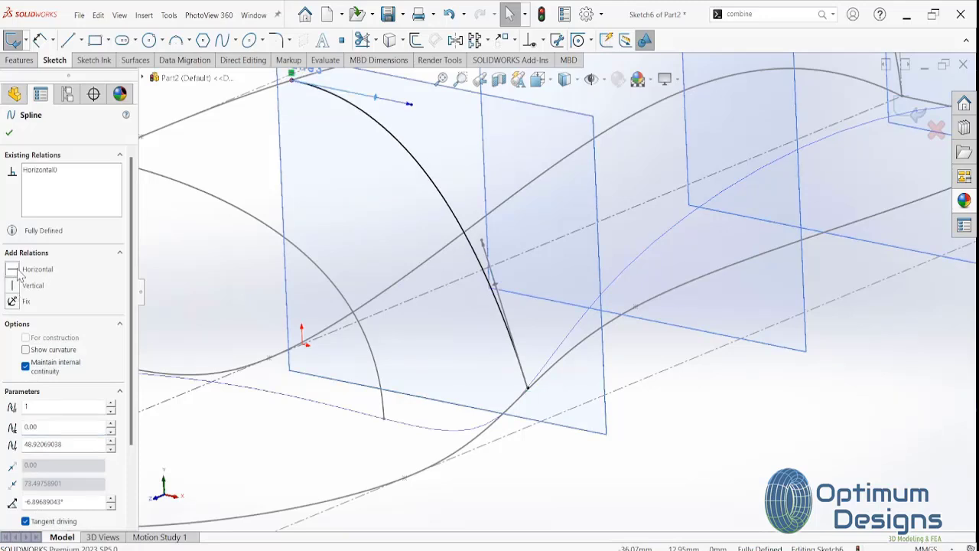
pyautogui.moveTo(496, 292); pyautogui.dragTo(507, 280)
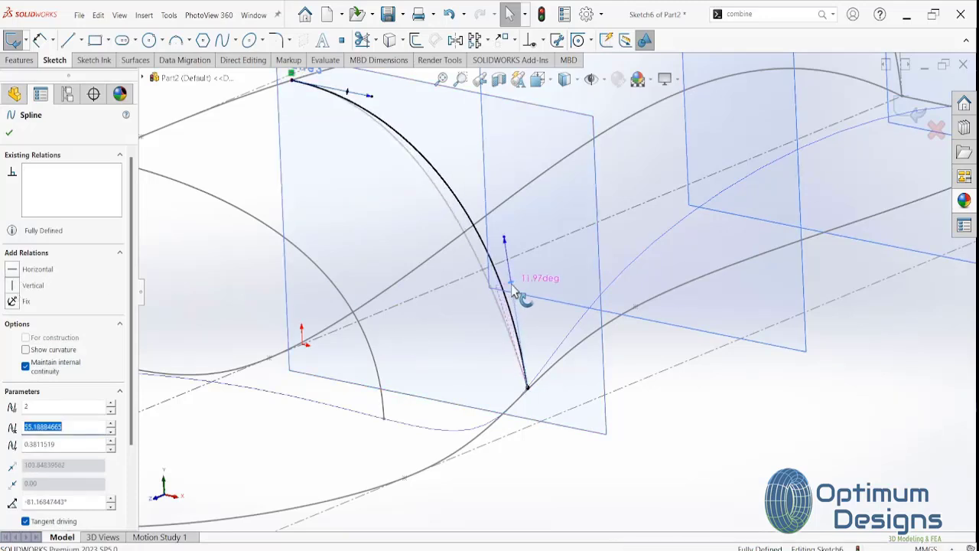
pyautogui.click(13, 285)
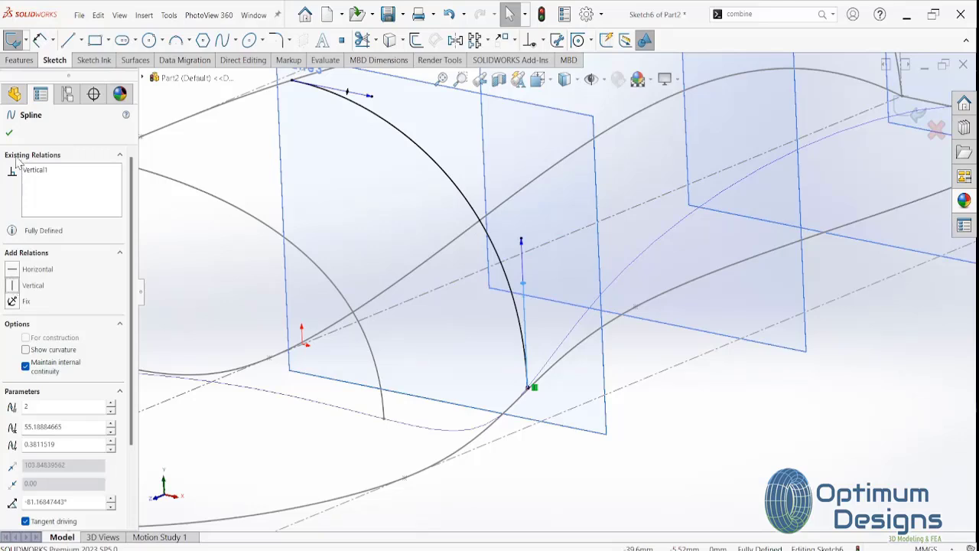
pyautogui.click(9, 133)
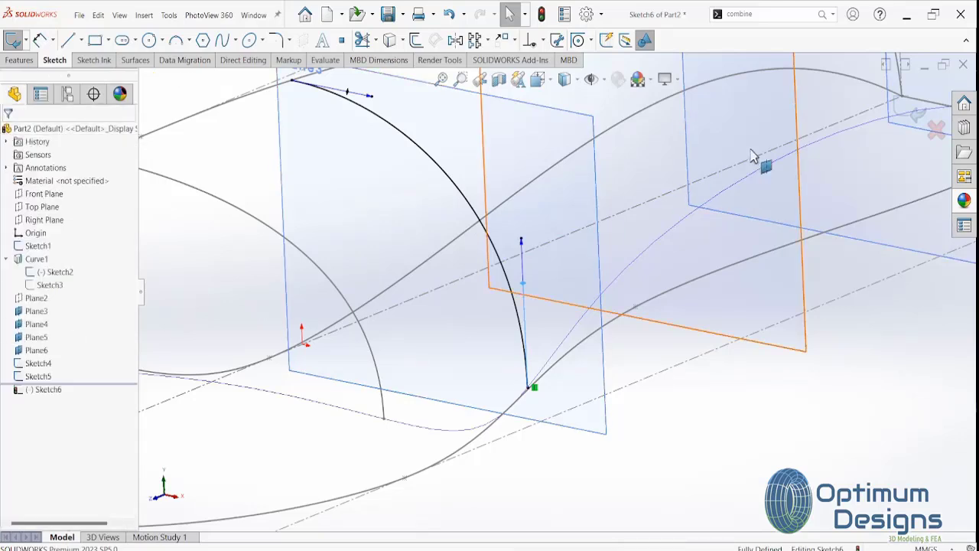
pyautogui.click(914, 111)
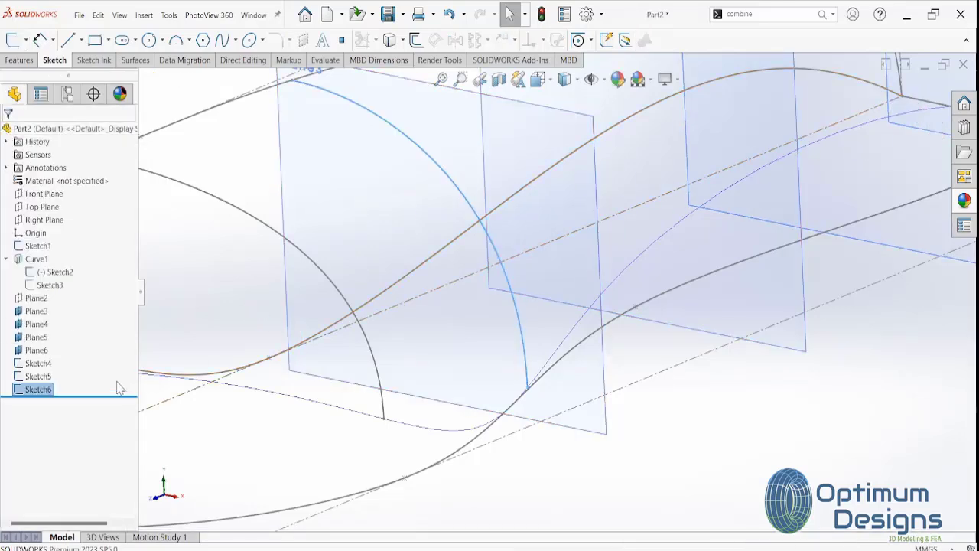
# Hide Plane3 and start a new sketch on Plane4
pyautogui.click(38, 310)
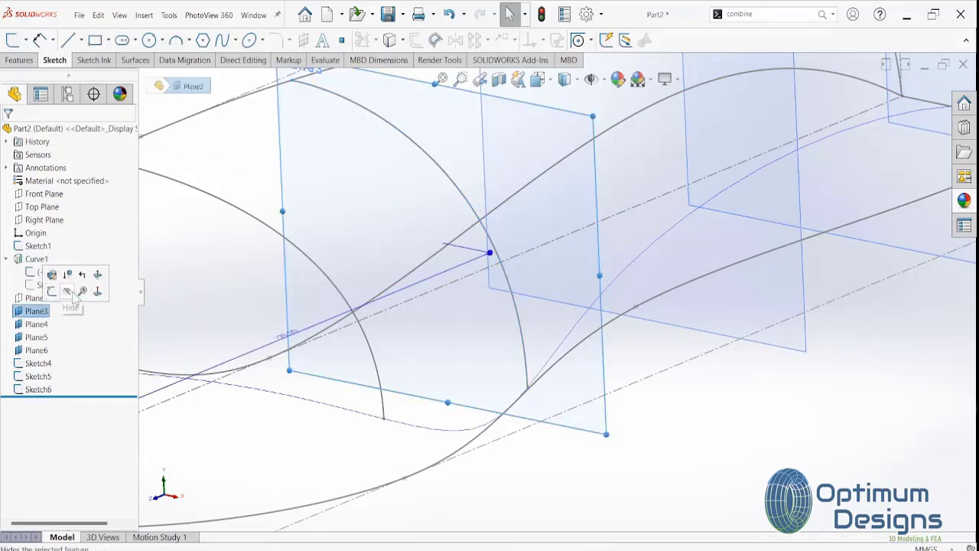
pyautogui.click(75, 298)
pyautogui.click(36, 324)
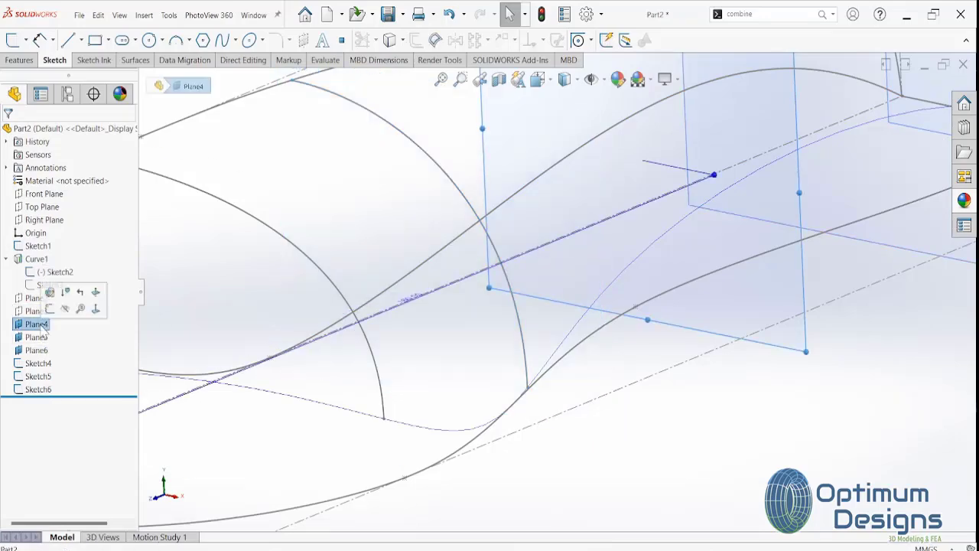
pyautogui.click(51, 298)
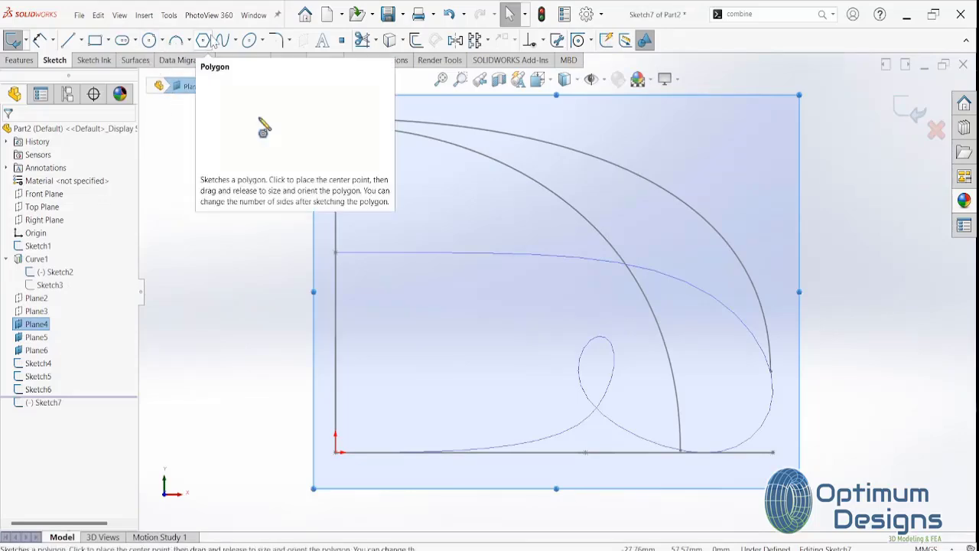
# Draw a straight spline in Sketch7 from the vertical profile line toward the lower-right curve
pyautogui.click(222, 40)
pyautogui.moveTo(386, 245)
pyautogui.mouseDown(button='middle')
pyautogui.moveTo(350, 252)
pyautogui.moveTo(438, 253)
pyautogui.mouseUp(button='middle')
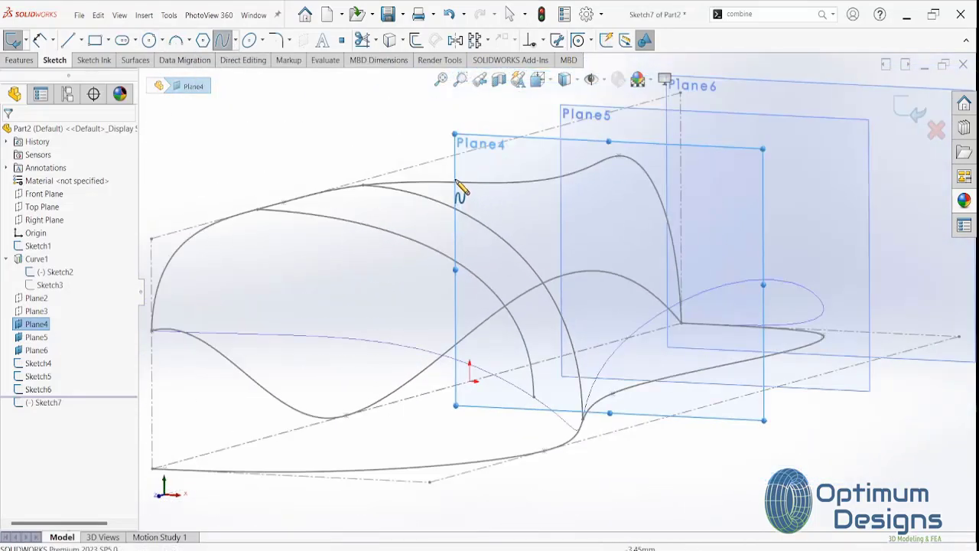
pyautogui.rightClick(50, 407)
pyautogui.click(81, 384)
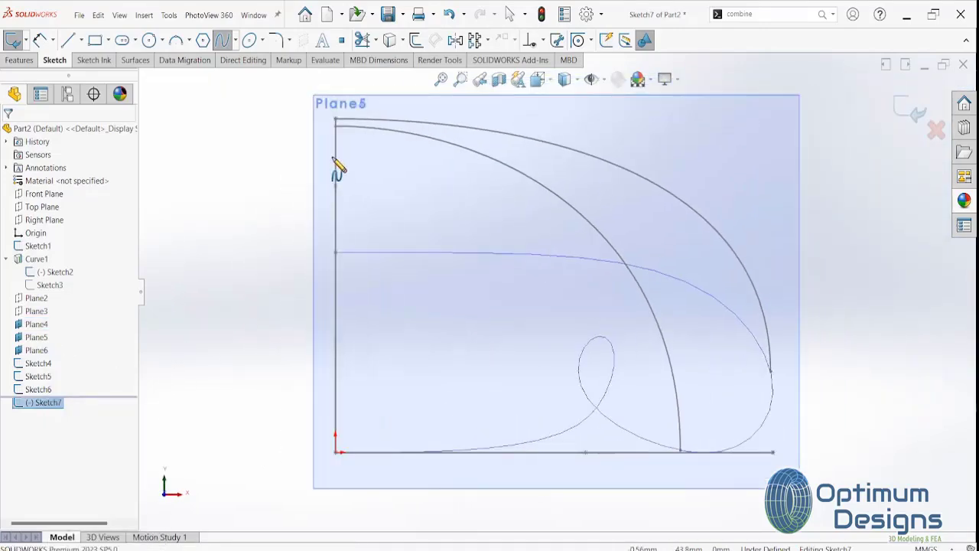
pyautogui.click(336, 151)
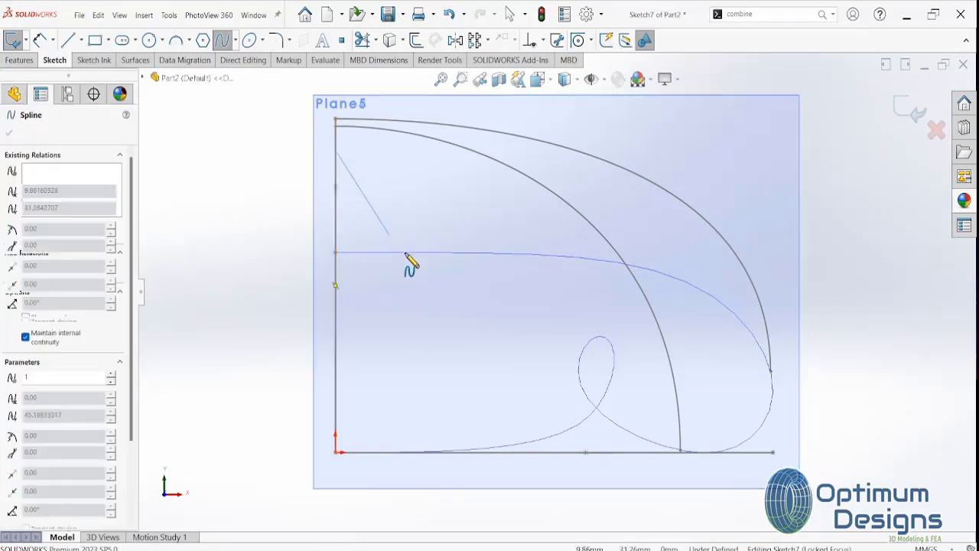
pyautogui.click(769, 413)
pyautogui.rightClick(770, 414)
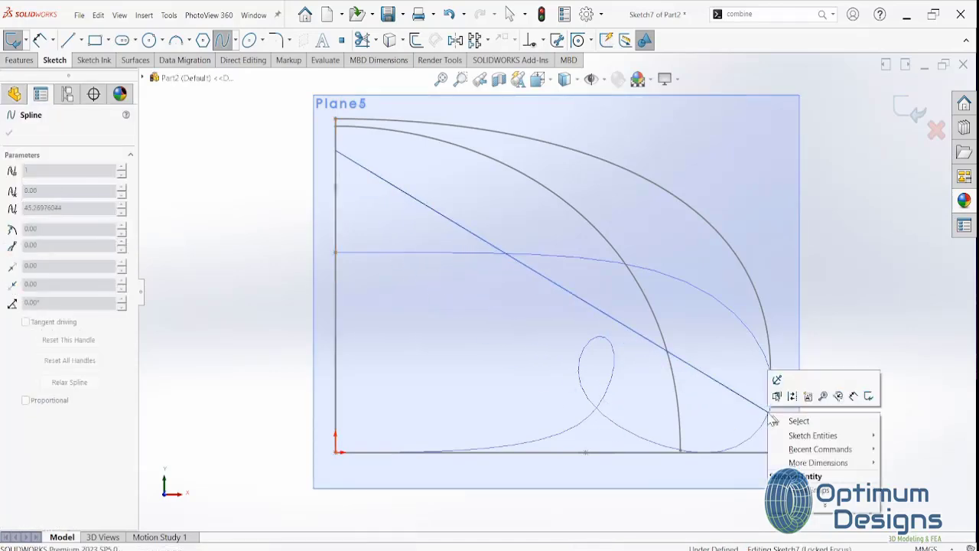
# Pierce the Plane4 spline's upper end onto the side-profile spline and lower end onto the bottom curve
pyautogui.click(774, 419)
pyautogui.moveTo(769, 408); pyautogui.dragTo(639, 280, button='middle')
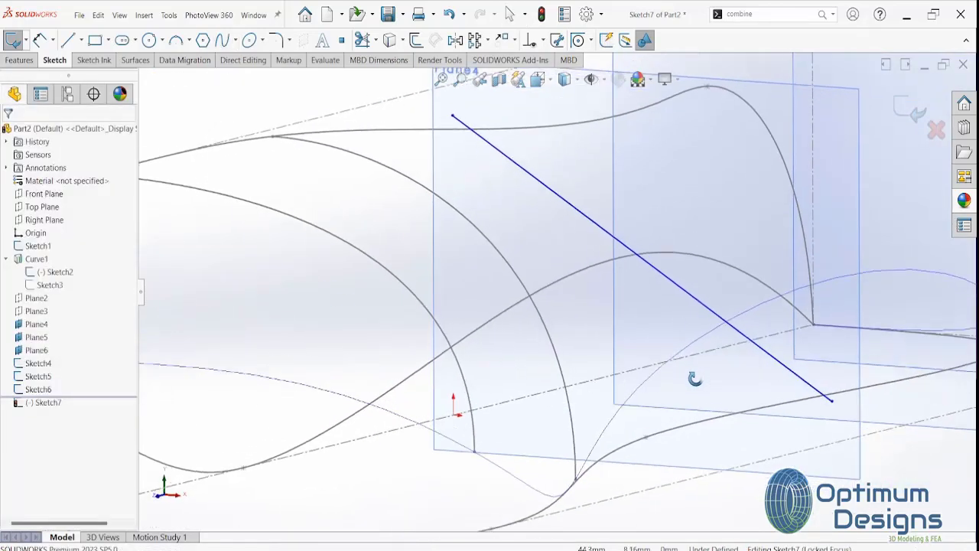
pyautogui.scroll(2, 615, 248)
pyautogui.scroll(-2, 459, 163)
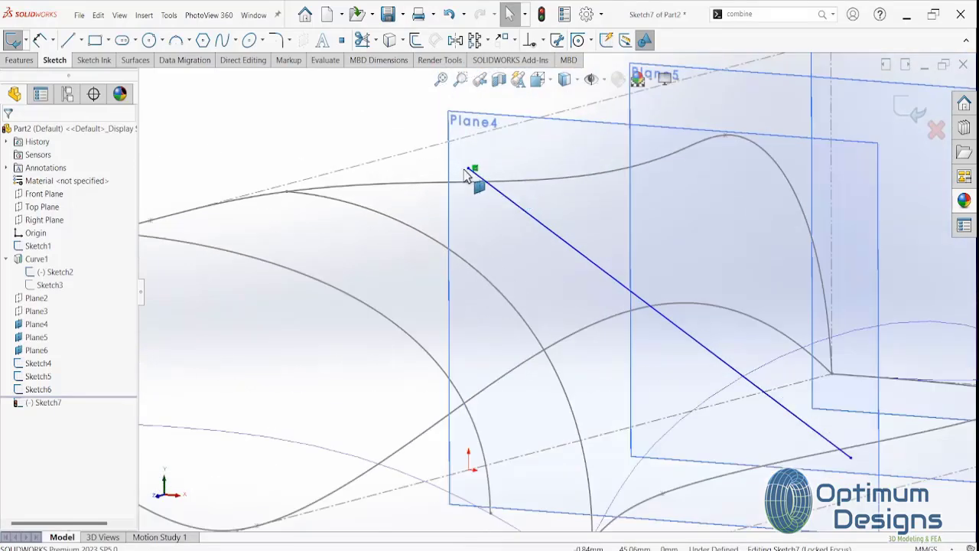
pyautogui.click(471, 173)
pyautogui.keyDown('ctrl'); pyautogui.click(468, 181); pyautogui.keyUp('ctrl')
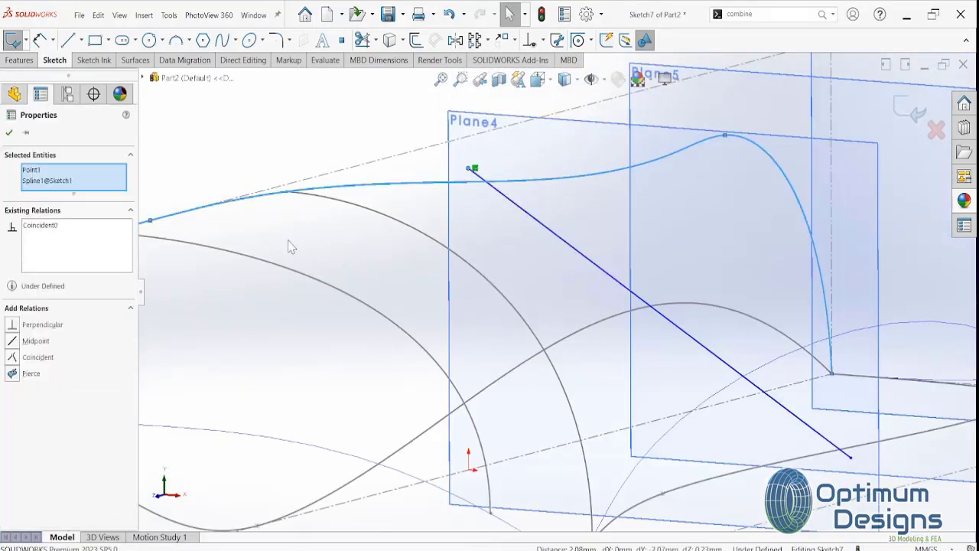
pyautogui.click(13, 374)
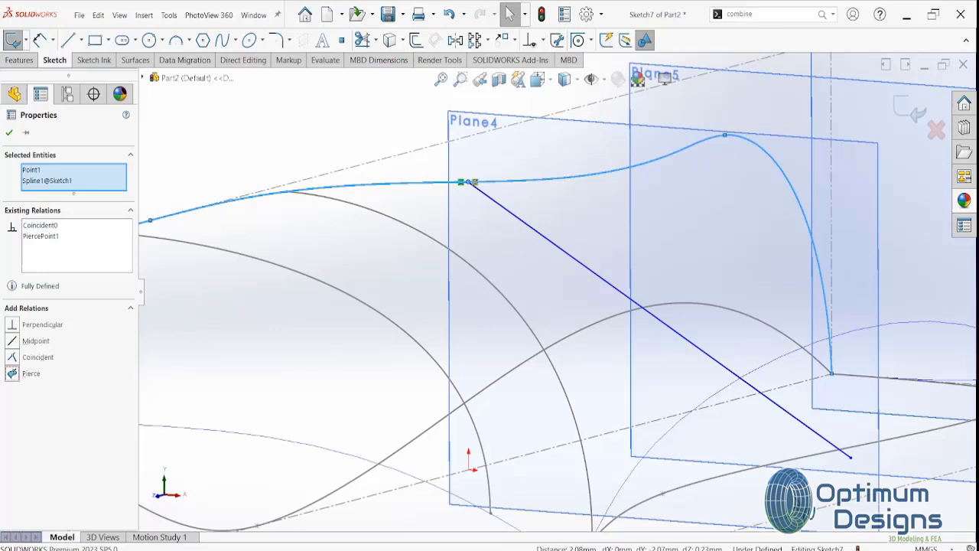
pyautogui.click(850, 459)
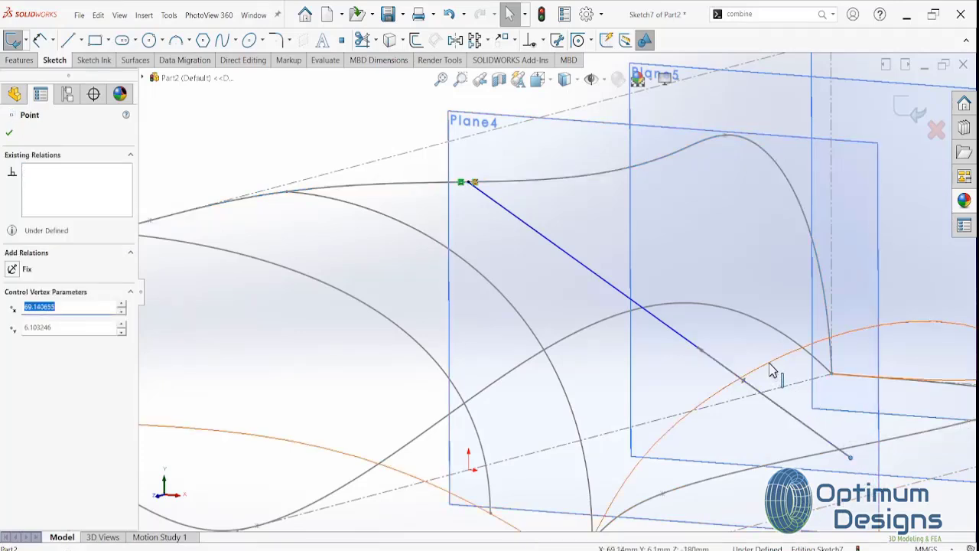
pyautogui.press('Escape')
pyautogui.keyDown('ctrl'); pyautogui.click(770, 370); pyautogui.keyUp('ctrl')
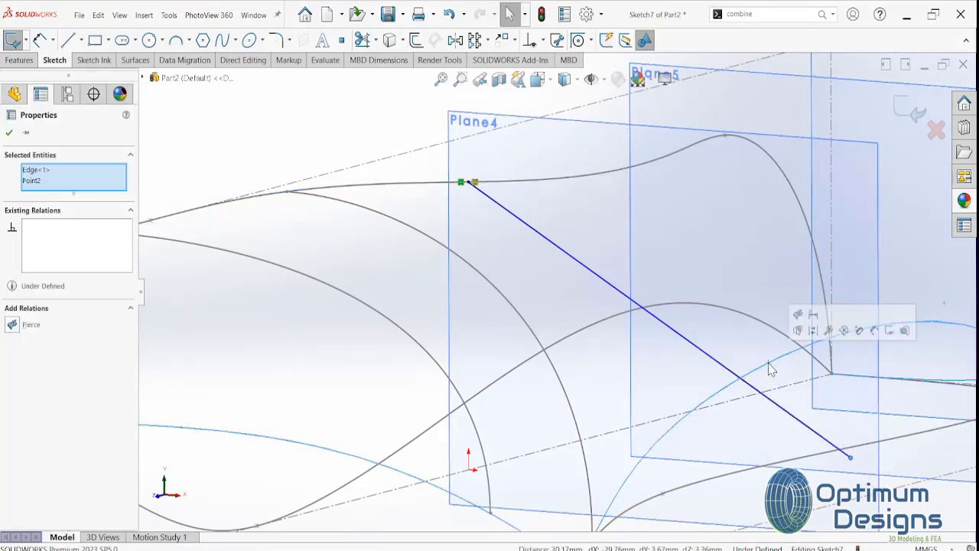
pyautogui.click(11, 326)
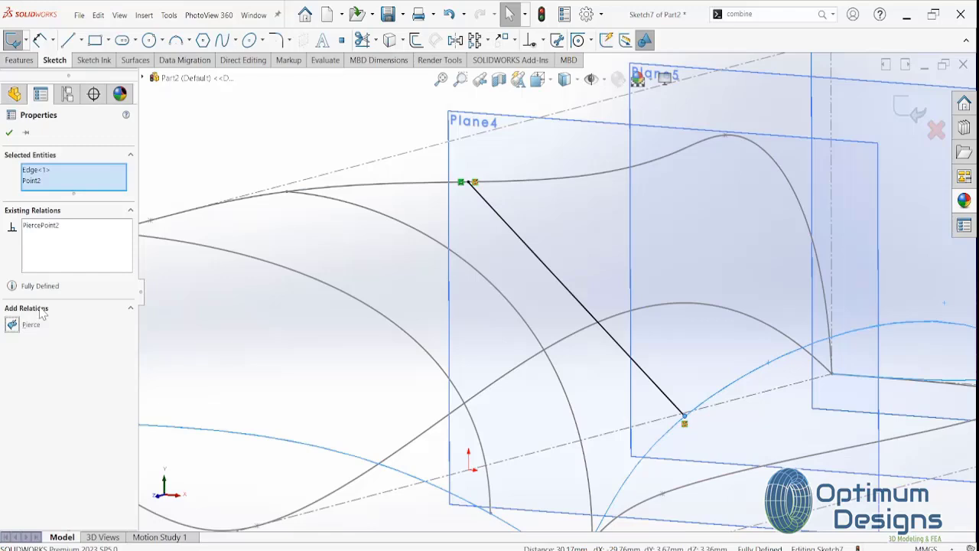
# Arch the spline with a Horizontal start tangent and Vertical end tangent, then exit Sketch7
pyautogui.click(516, 239)
pyautogui.moveTo(536, 260); pyautogui.dragTo(569, 243)
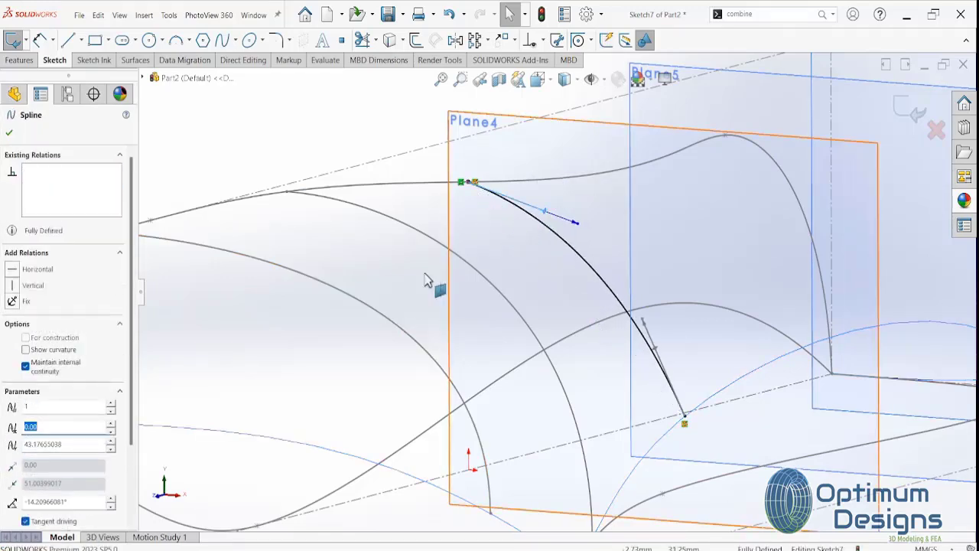
pyautogui.click(23, 269)
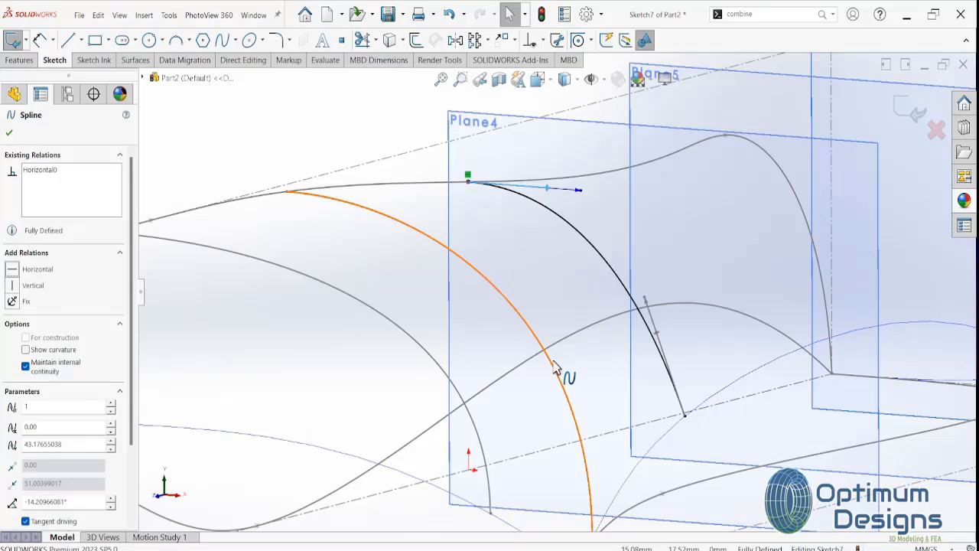
pyautogui.click(663, 346)
pyautogui.click(14, 286)
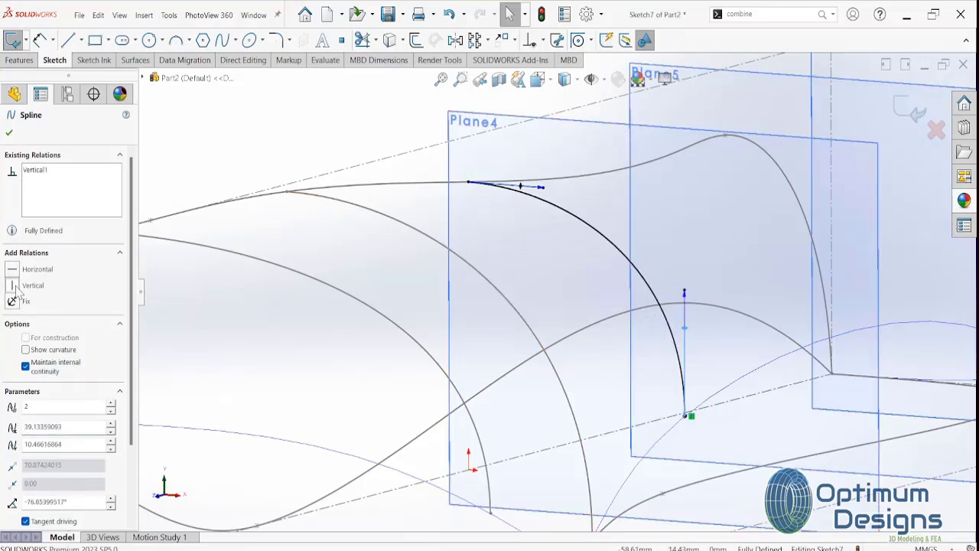
pyautogui.click(10, 133)
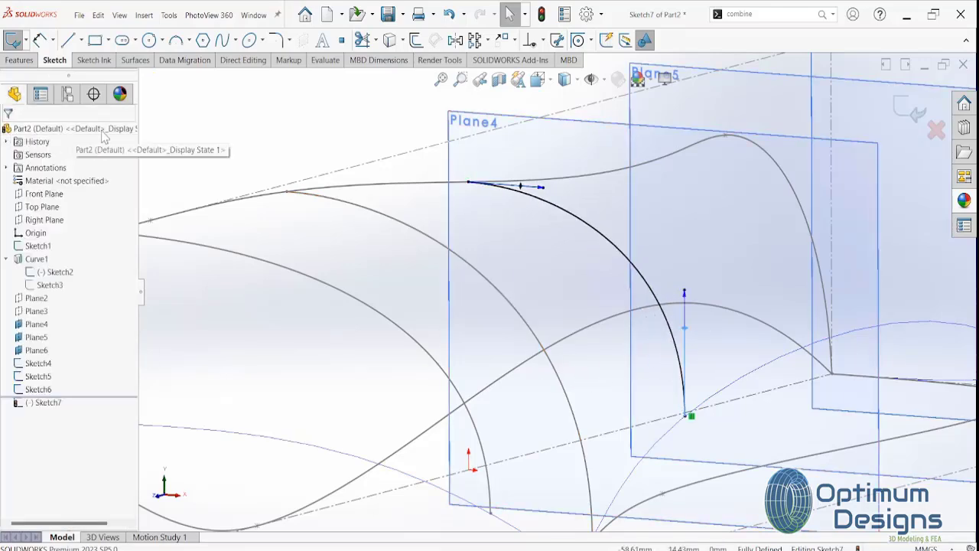
pyautogui.click(925, 118)
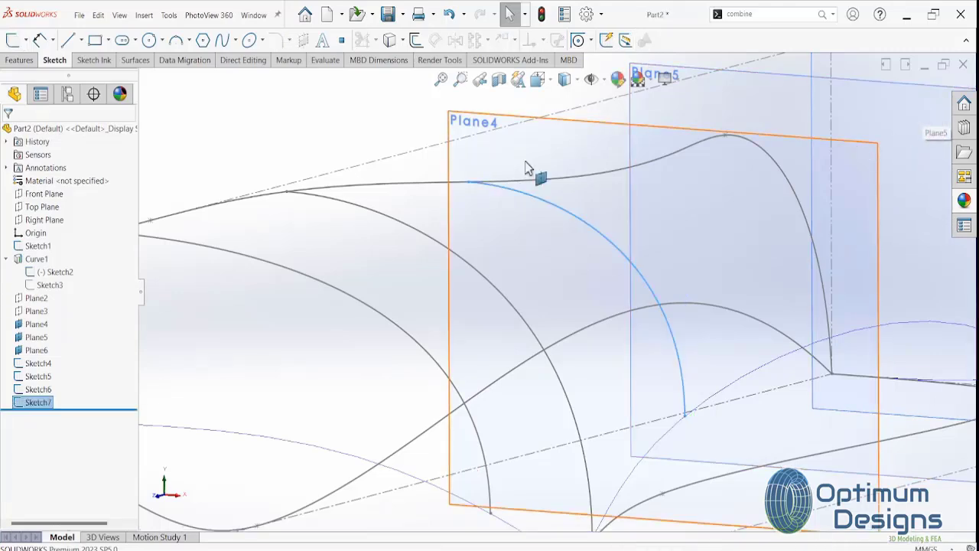
# Hide Plane4 and start a new sketch on Plane5
pyautogui.rightClick(35, 325)
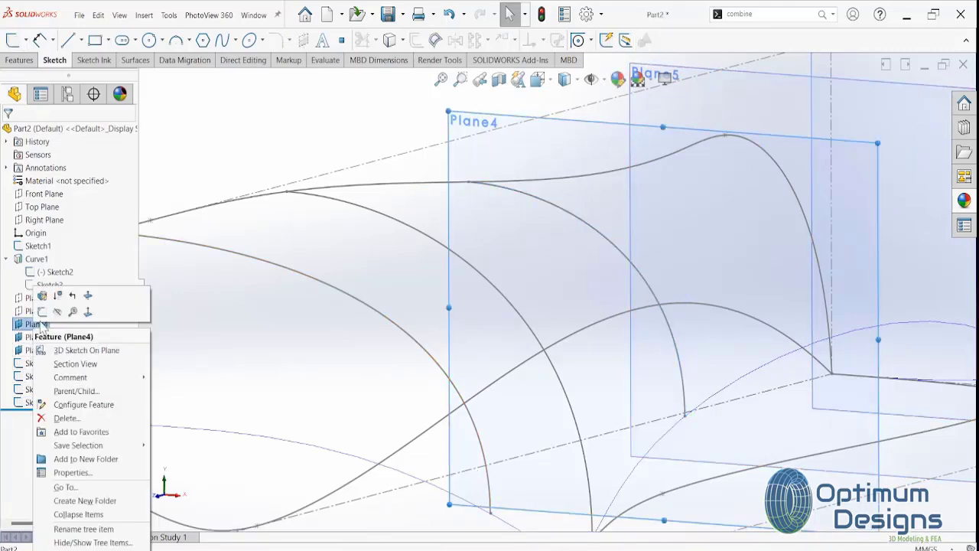
pyautogui.click(64, 320)
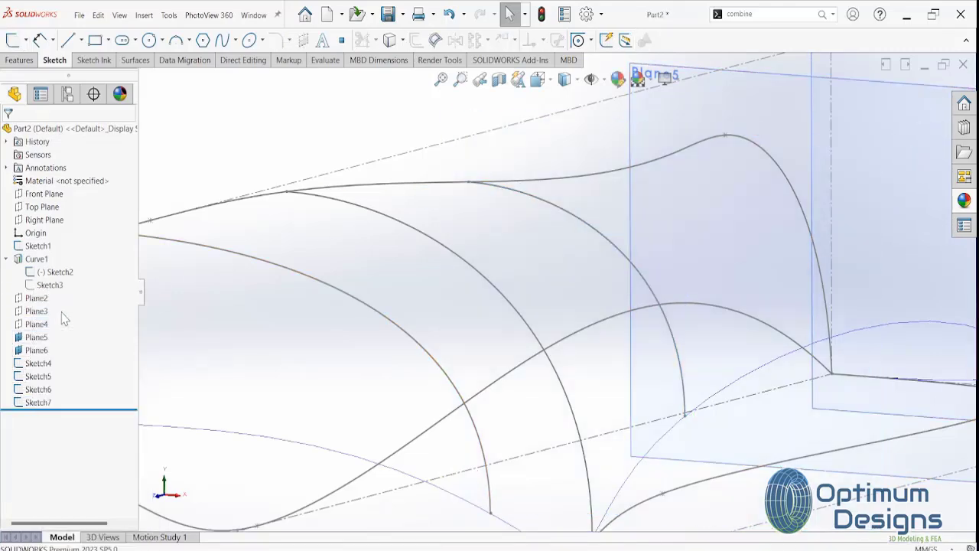
pyautogui.rightClick(729, 97)
pyautogui.click(691, 114)
pyautogui.click(37, 337)
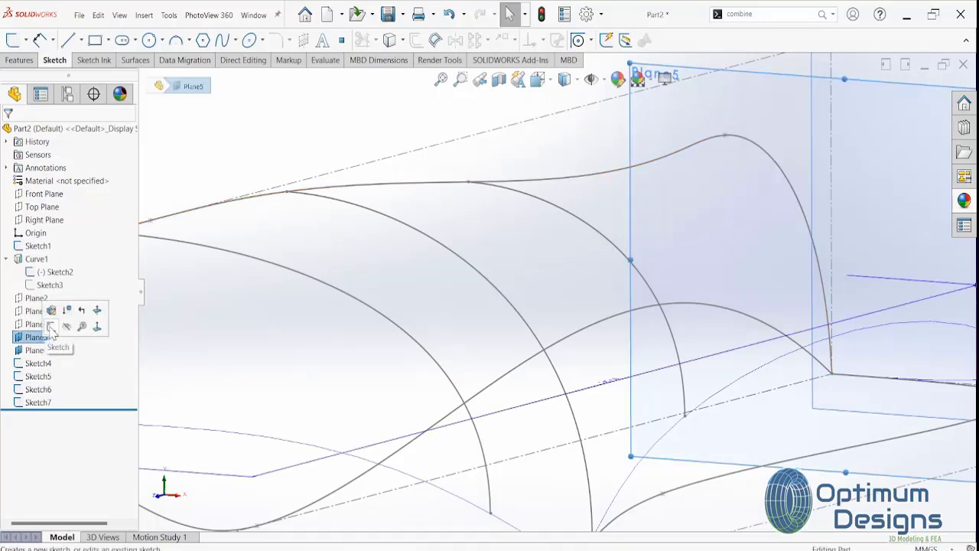
pyautogui.click(51, 326)
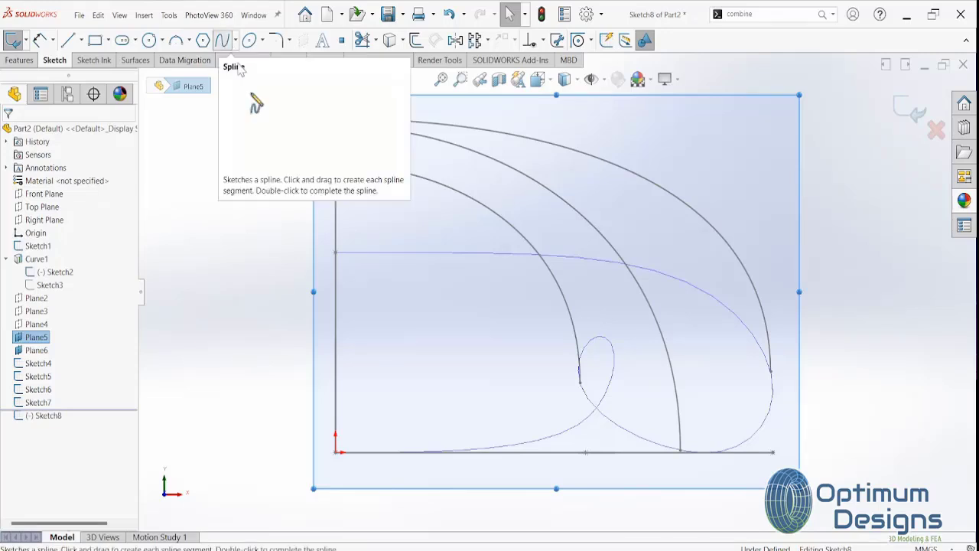
# Draw a straight spline from the vertical profile line to the lower-right curve
pyautogui.click(221, 39)
pyautogui.click(335, 176)
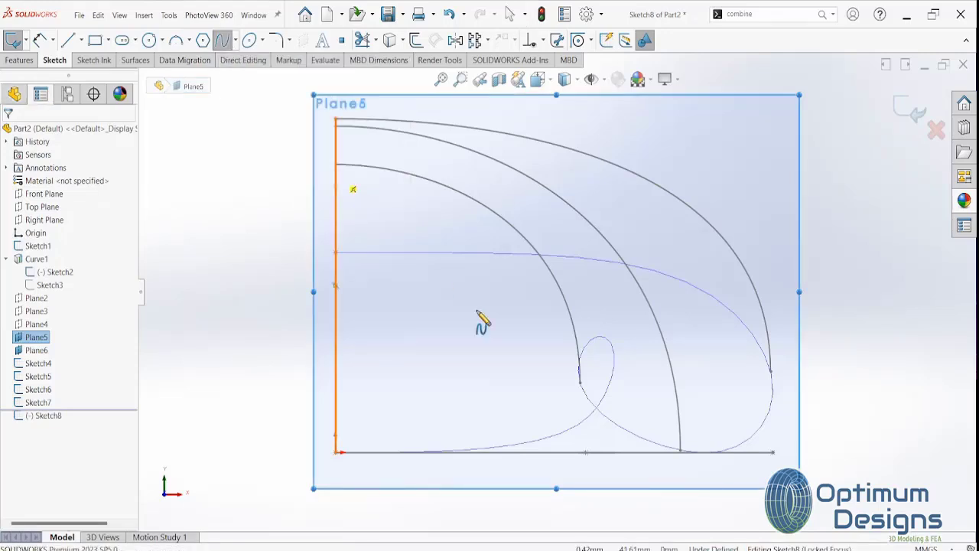
pyautogui.click(764, 432)
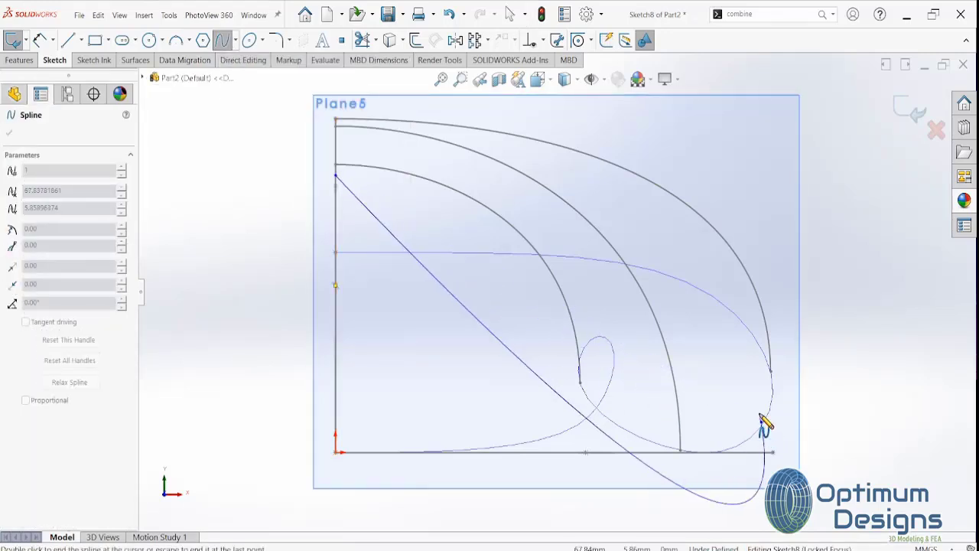
pyautogui.rightClick(764, 425)
pyautogui.click(790, 425)
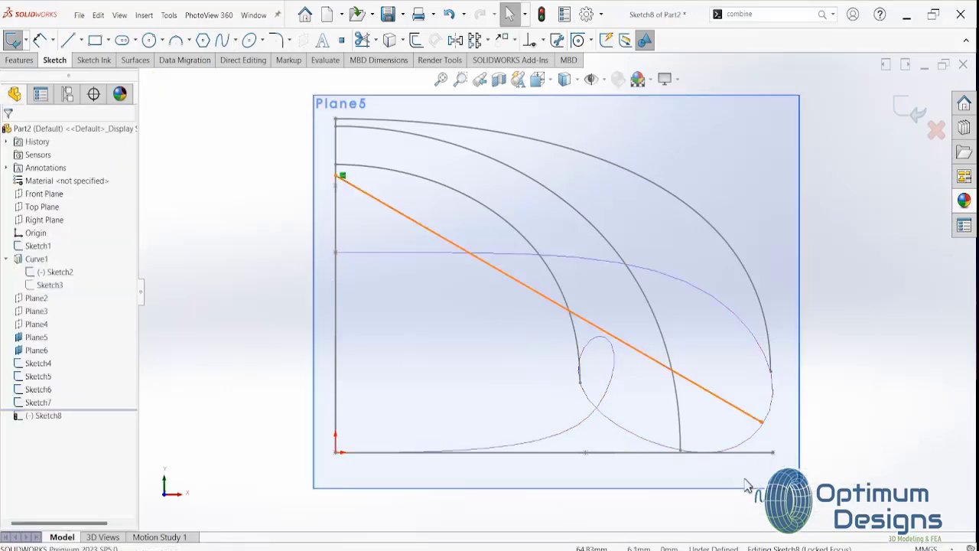
# Pierce the spline's upper end onto the side-profile spline and its lower end onto the bottom curve
pyautogui.scroll(-1, 569, 272)
pyautogui.moveTo(489, 280); pyautogui.dragTo(505, 166, button='middle')
pyautogui.scroll(1, 505, 167)
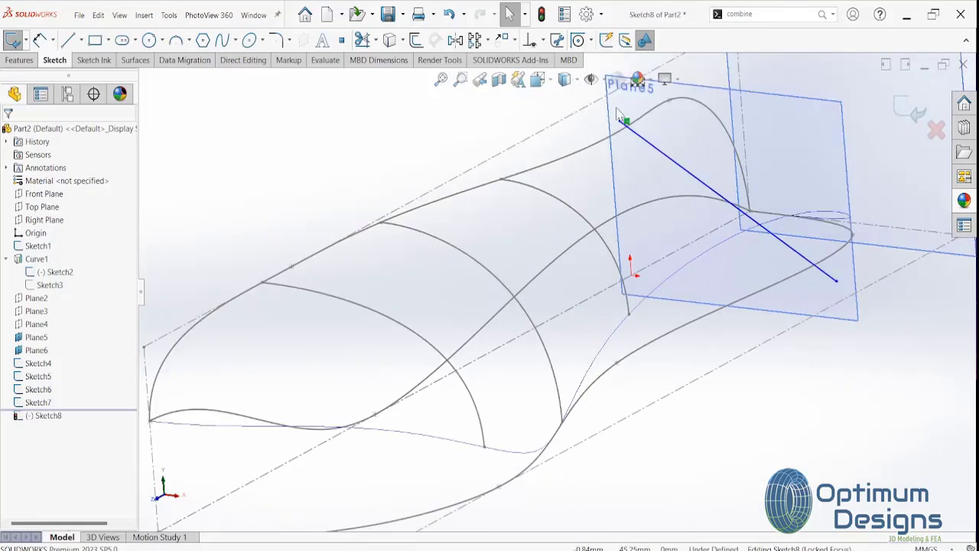
pyautogui.scroll(-3, 556, 200)
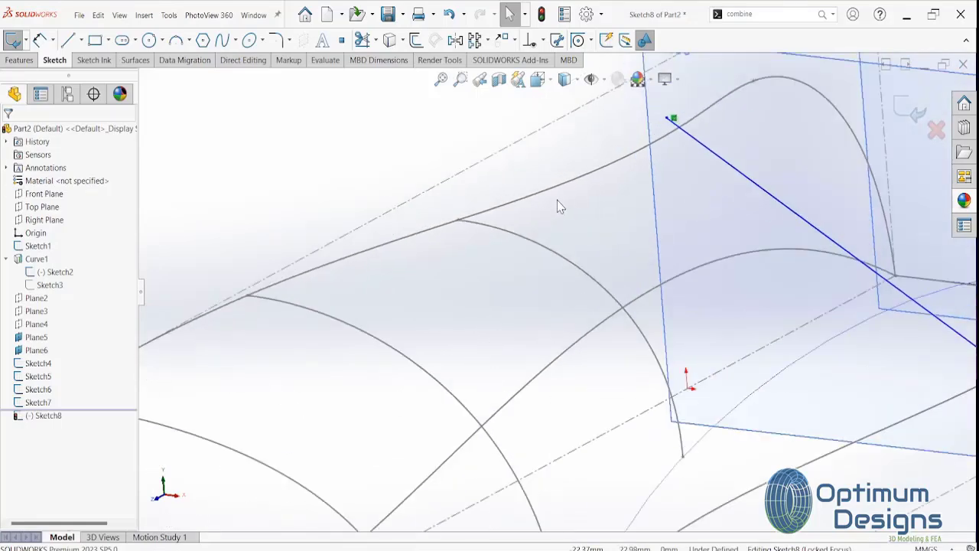
pyautogui.click(692, 108)
pyautogui.keyDown('ctrl'); pyautogui.click(682, 134); pyautogui.keyUp('ctrl')
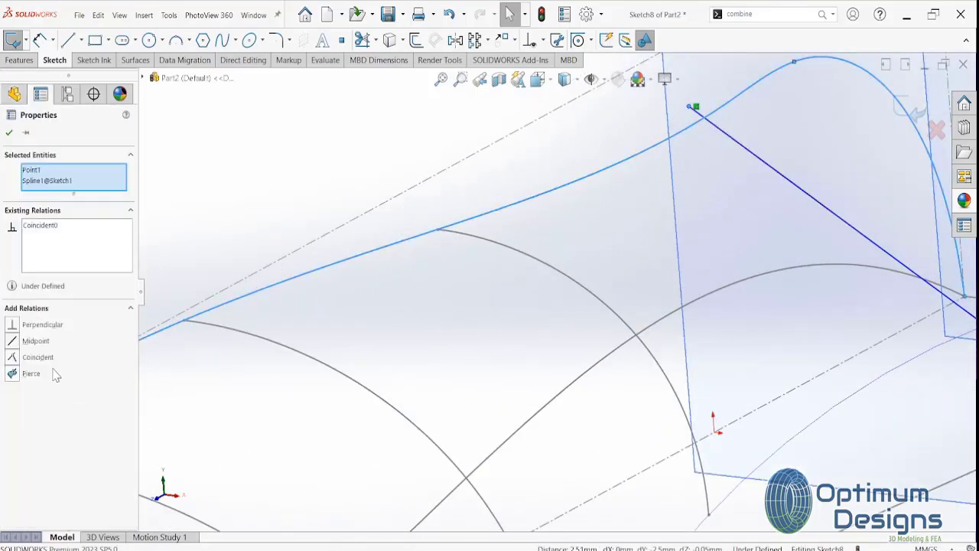
pyautogui.click(18, 380)
pyautogui.moveTo(481, 372)
pyautogui.mouseDown(button='middle')
pyautogui.moveTo(793, 338)
pyautogui.moveTo(912, 439)
pyautogui.mouseUp(button='middle')
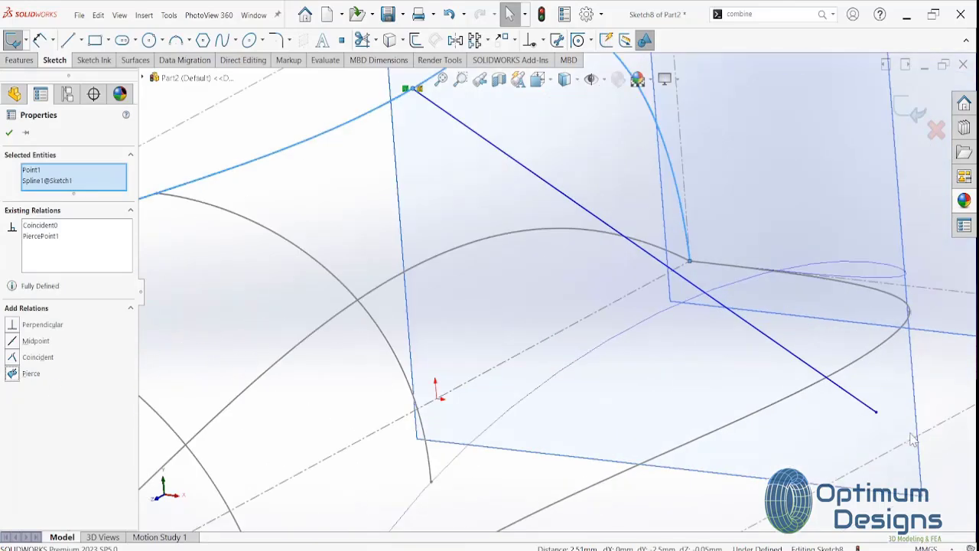
pyautogui.click(877, 413)
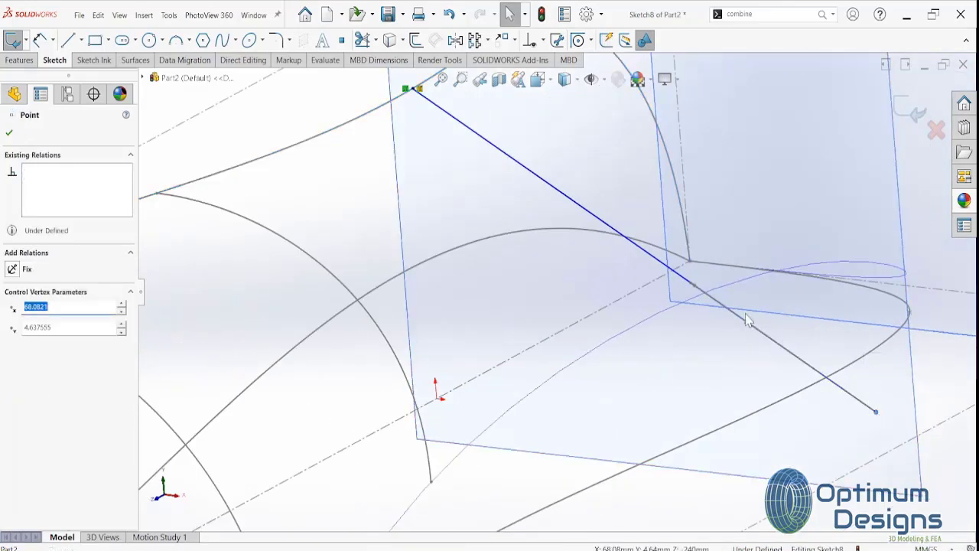
pyautogui.keyDown('ctrl'); pyautogui.click(663, 320); pyautogui.keyUp('ctrl')
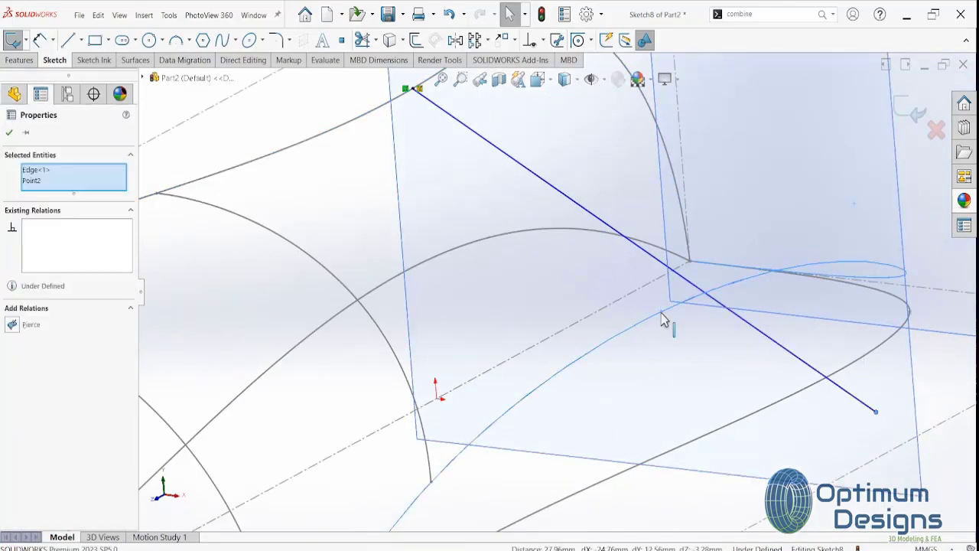
pyautogui.click(13, 324)
# Drag the spline's tangent handles into an arch, making the lower-end tangent vertical
pyautogui.scroll(3, 404, 273)
pyautogui.moveTo(481, 243); pyautogui.dragTo(502, 220, button='middle')
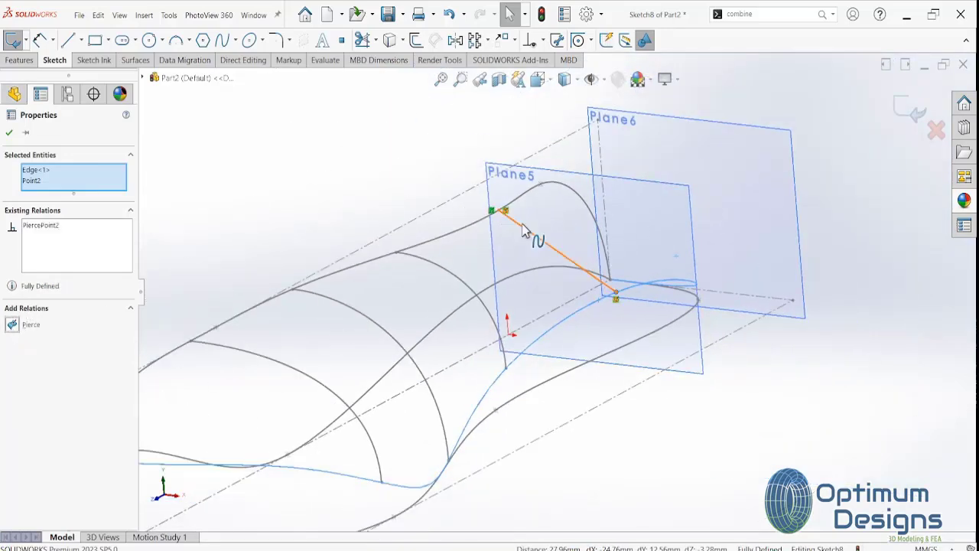
pyautogui.click(523, 229)
pyautogui.scroll(-5, 521, 226)
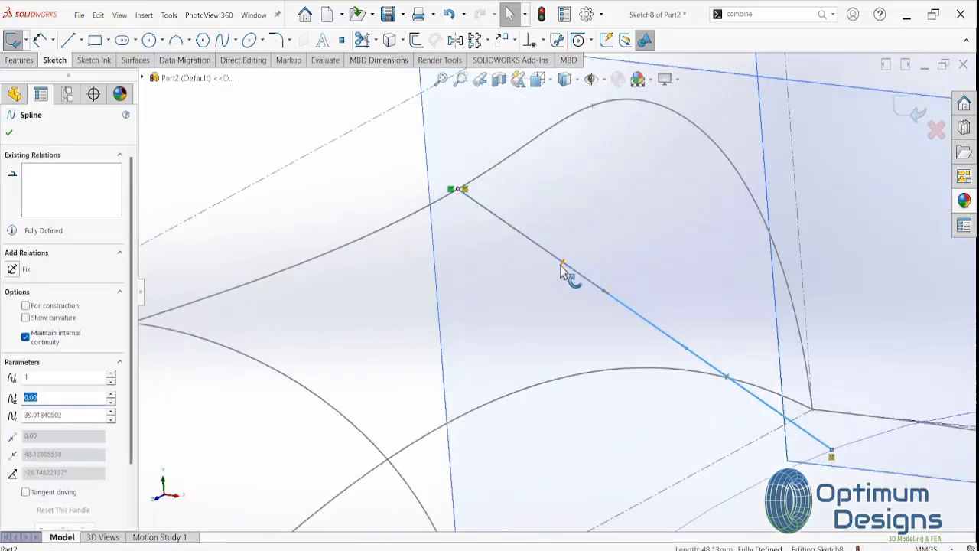
pyautogui.moveTo(562, 265); pyautogui.dragTo(616, 206)
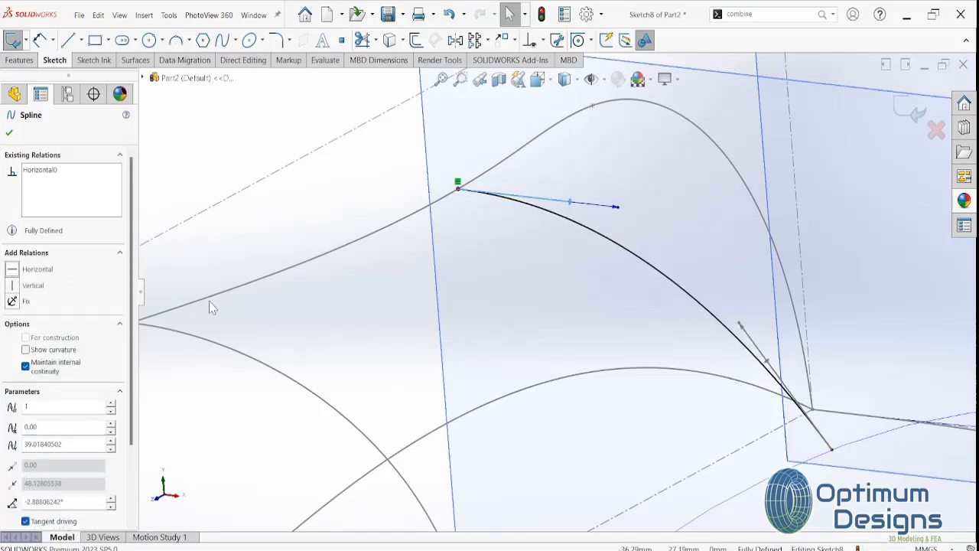
pyautogui.moveTo(769, 370); pyautogui.dragTo(794, 298)
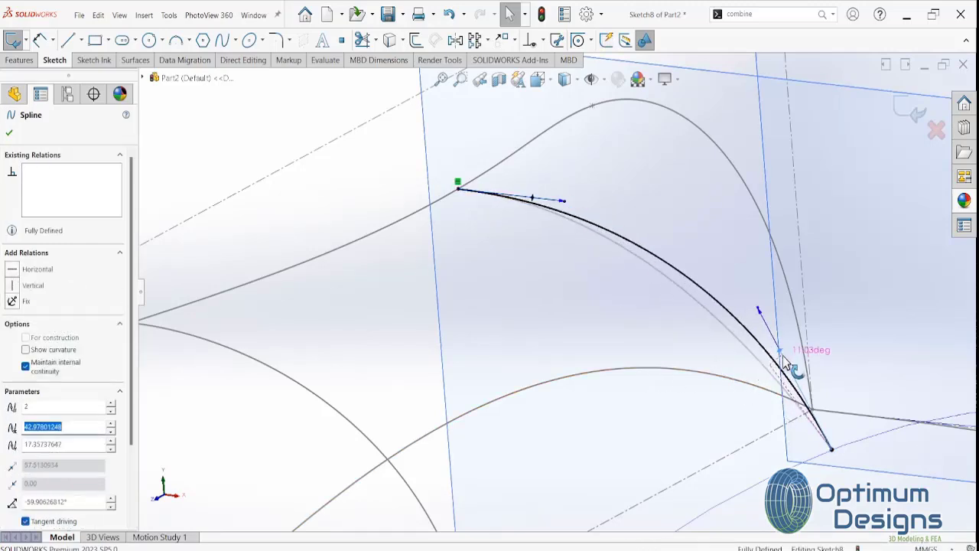
pyautogui.click(18, 288)
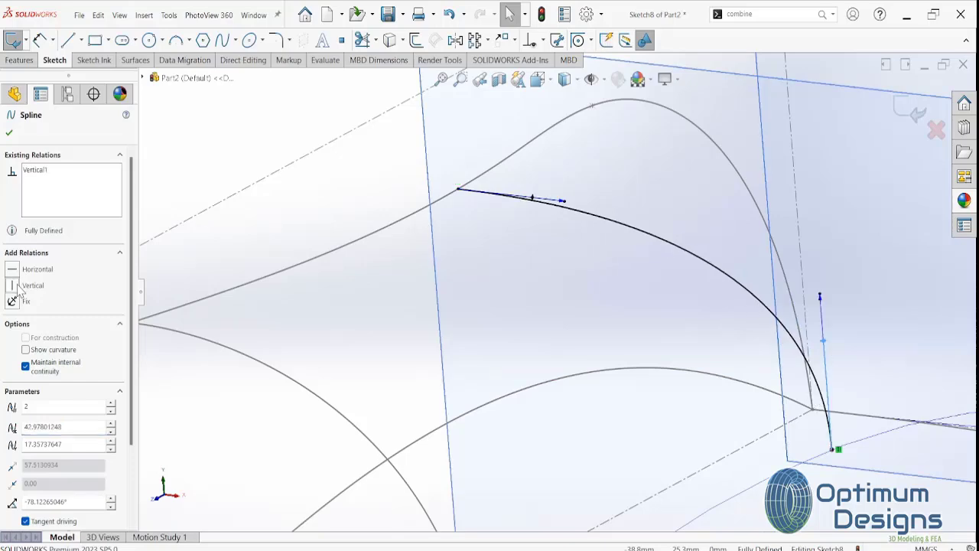
# Exit Sketch8 and bring up the options for Plane5
pyautogui.scroll(3, 512, 264)
pyautogui.click(912, 112)
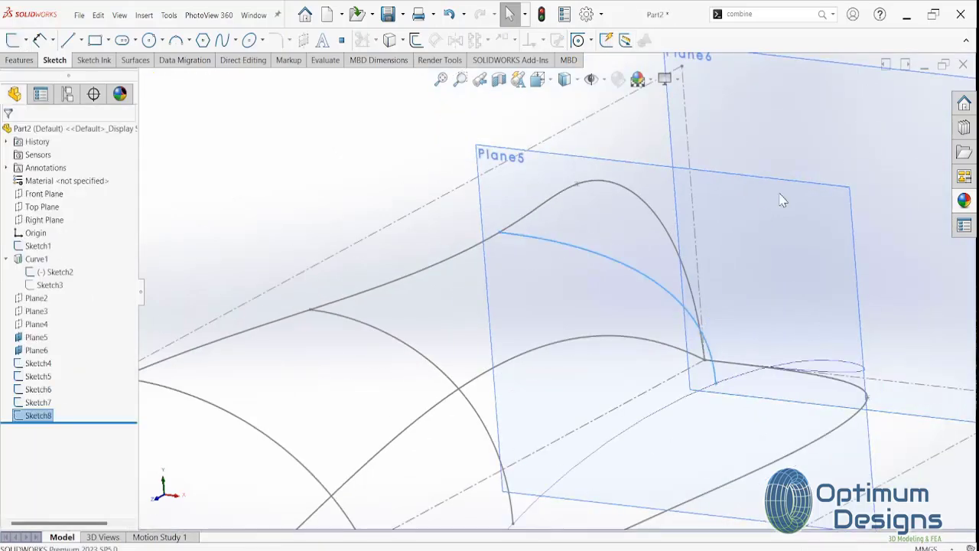
pyautogui.rightClick(782, 207)
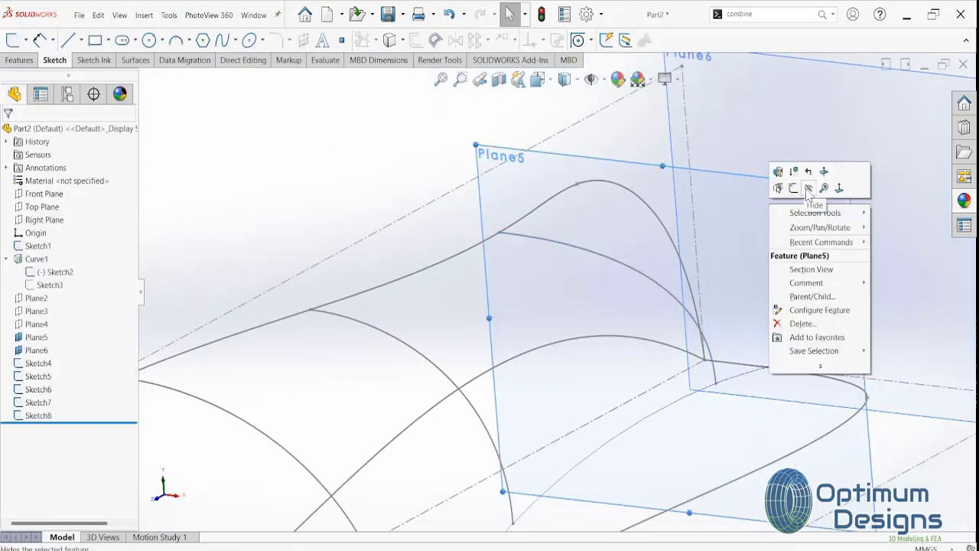
# Hide Plane5, then start Sketch9 on Plane6 at the toe end of the curves
pyautogui.click(807, 189)
pyautogui.moveTo(800, 169)
pyautogui.mouseDown(button='middle')
pyautogui.moveTo(790, 213)
pyautogui.moveTo(770, 203)
pyautogui.moveTo(833, 254)
pyautogui.mouseUp(button='middle')
pyautogui.rightClick(832, 242)
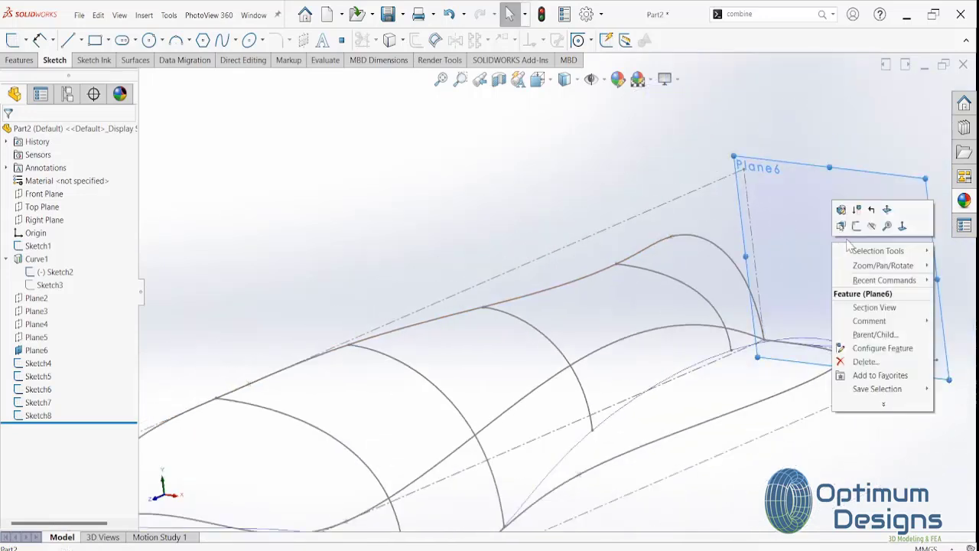
pyautogui.click(856, 226)
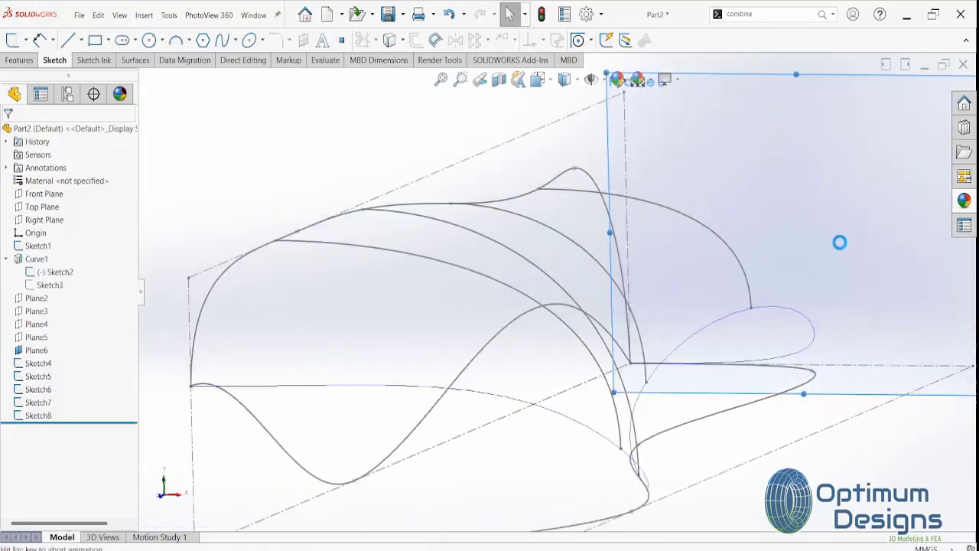
pyautogui.moveTo(830, 232)
pyautogui.mouseDown(button='middle')
pyautogui.moveTo(805, 184)
pyautogui.moveTo(753, 197)
pyautogui.moveTo(758, 214)
pyautogui.moveTo(825, 198)
pyautogui.moveTo(813, 207)
pyautogui.moveTo(859, 219)
pyautogui.moveTo(838, 225)
pyautogui.moveTo(824, 271)
pyautogui.moveTo(841, 262)
pyautogui.moveTo(856, 242)
pyautogui.moveTo(849, 237)
pyautogui.mouseUp(button='middle')
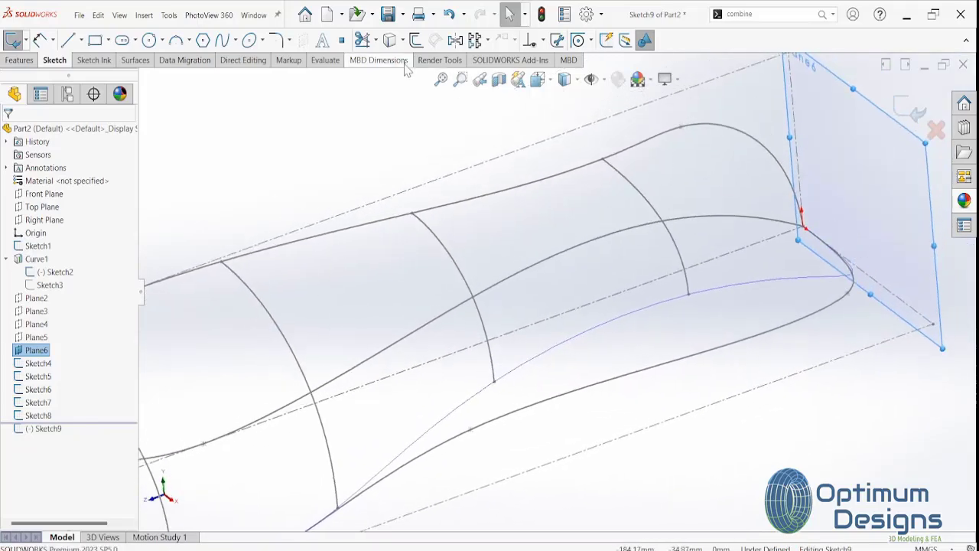
# Place a sketch point where the toe curves meet on Plane6 and exit Sketch9
pyautogui.click(341, 39)
pyautogui.scroll(-3, 811, 235)
pyautogui.scroll(-5, 809, 236)
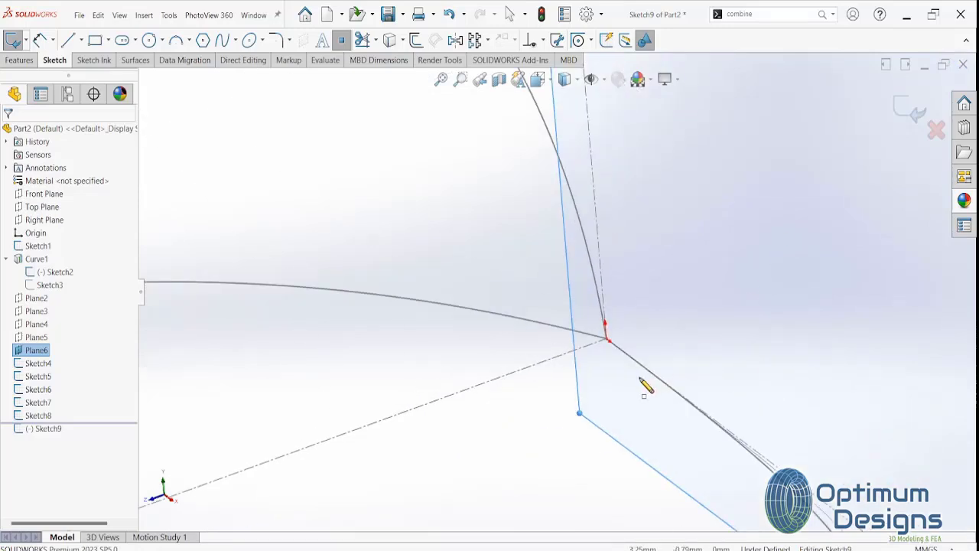
pyautogui.click(607, 340)
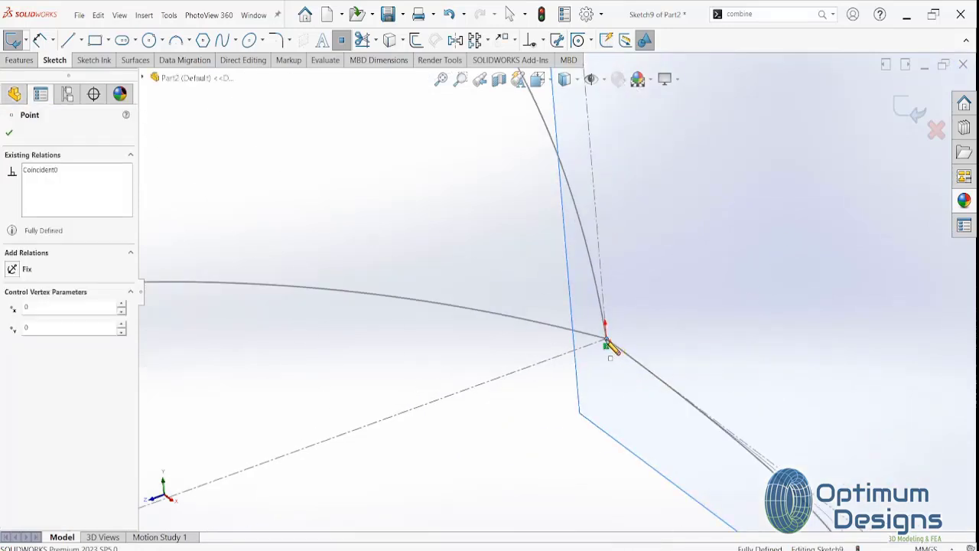
pyautogui.rightClick(610, 344)
pyautogui.click(618, 349)
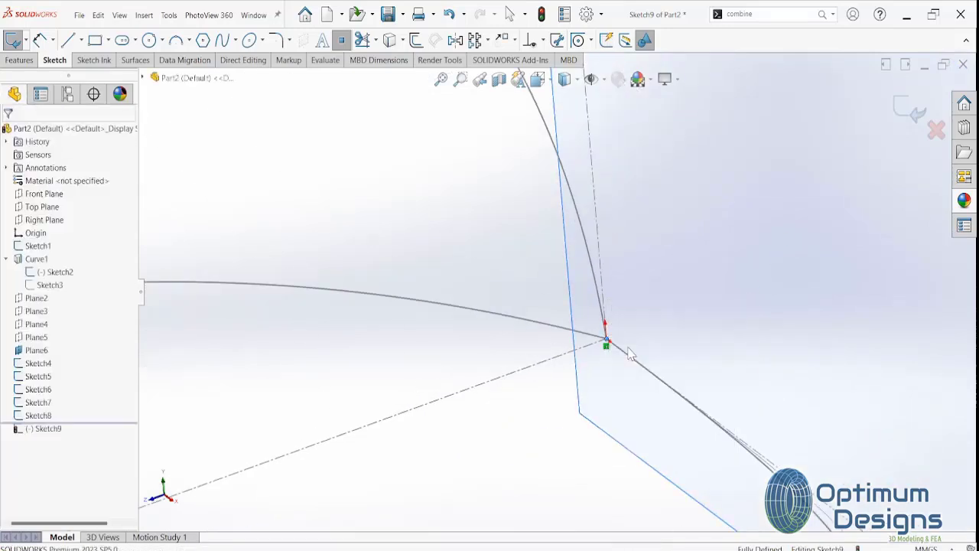
pyautogui.click(914, 113)
# Select Plane6, then orbit and zoom to view the shoe curves
pyautogui.scroll(3, 727, 217)
pyautogui.click(722, 223)
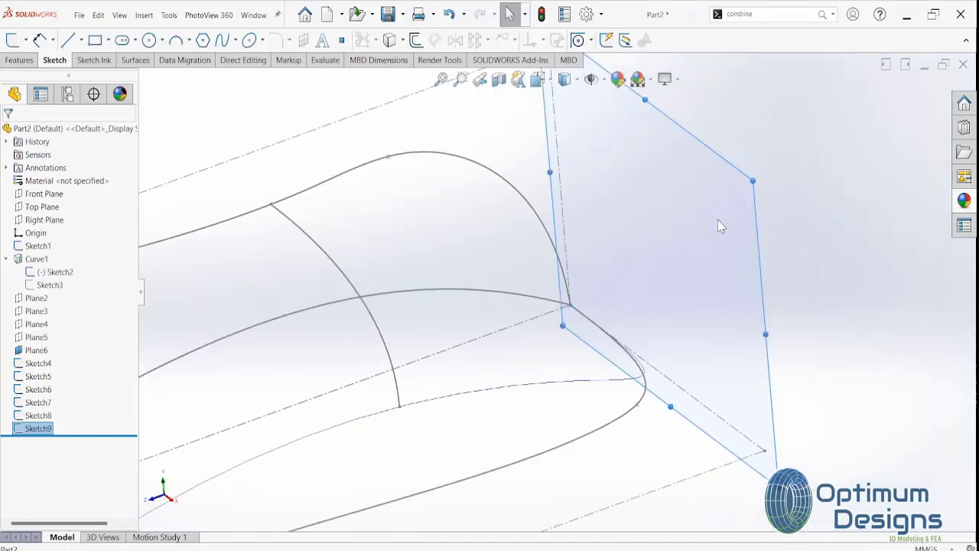
pyautogui.rightClick(717, 220)
pyautogui.moveTo(764, 228)
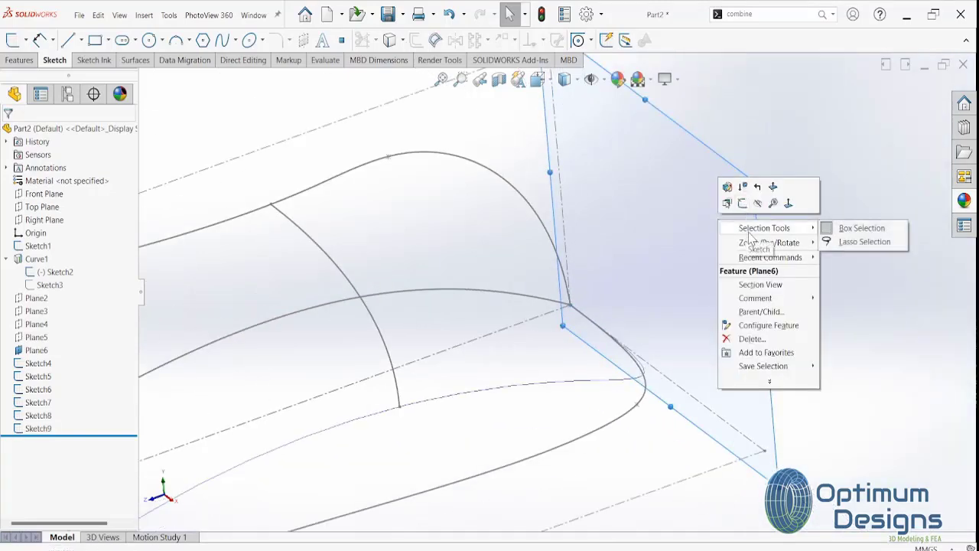
pyautogui.press('Escape')
pyautogui.moveTo(754, 212)
pyautogui.mouseDown(button='middle')
pyautogui.moveTo(693, 270)
pyautogui.moveTo(627, 294)
pyautogui.moveTo(629, 280)
pyautogui.moveTo(650, 273)
pyautogui.mouseUp(button='middle')
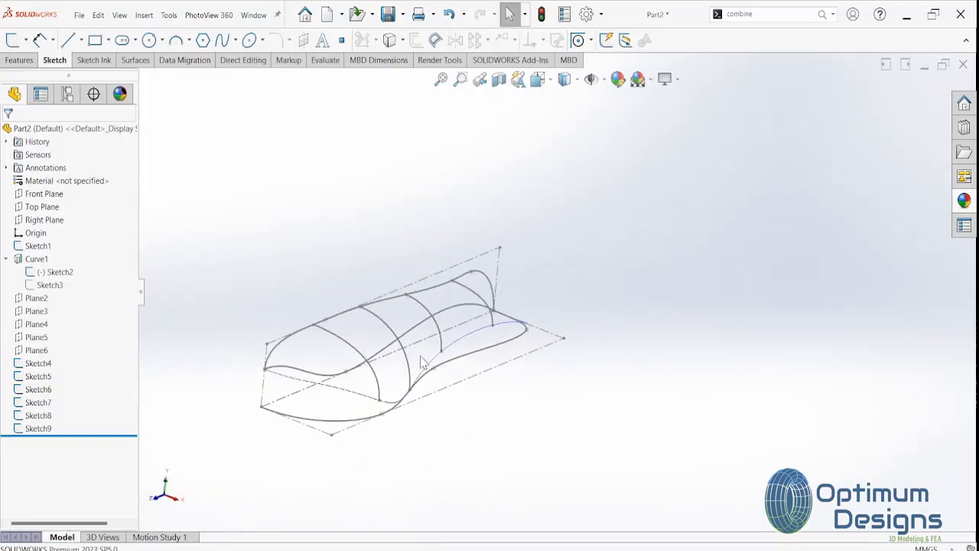
pyautogui.scroll(-2, 421, 363)
pyautogui.scroll(-1, 397, 359)
pyautogui.scroll(-3, 412, 375)
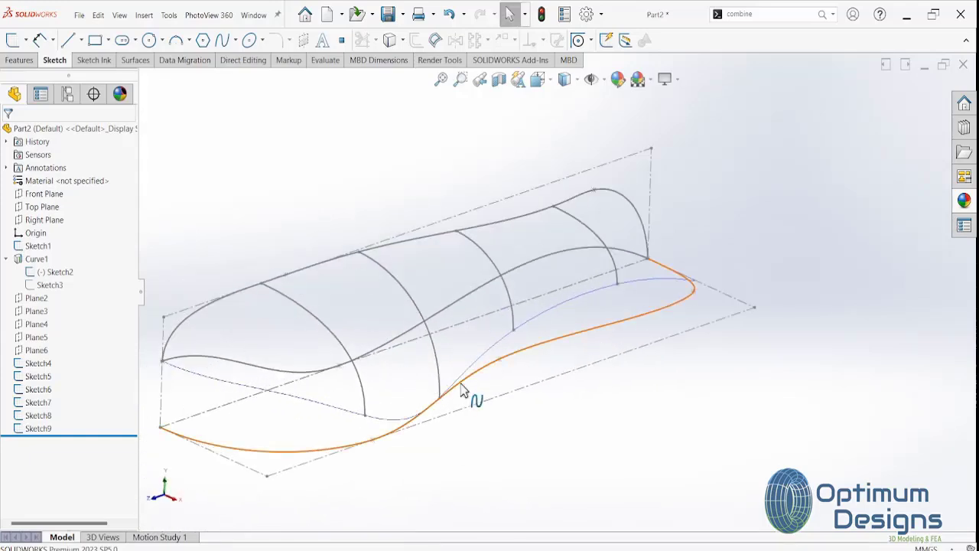
pyautogui.scroll(-1, 461, 390)
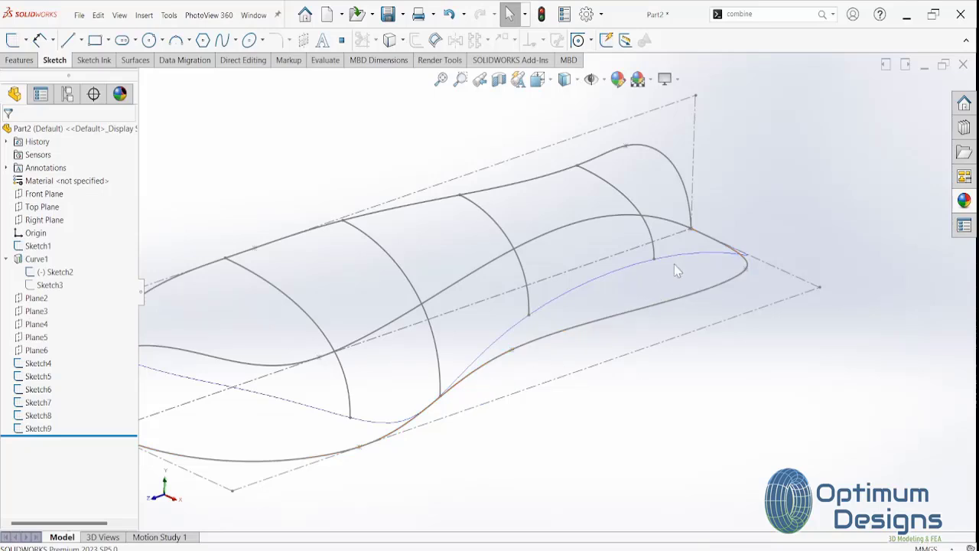
# Start a Boundary Surface from the Surfaces tools, removing the accidentally added Sketch1
pyautogui.click(23, 60)
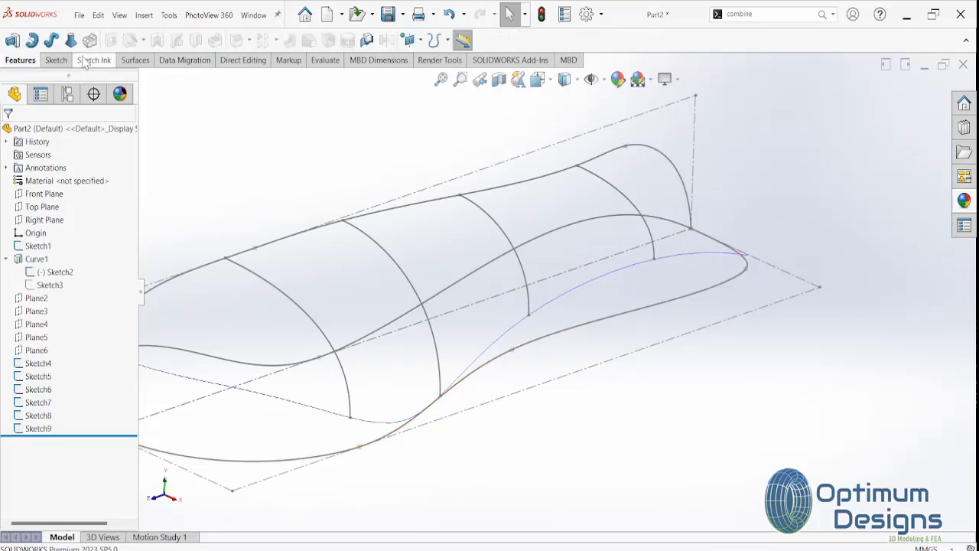
pyautogui.click(131, 61)
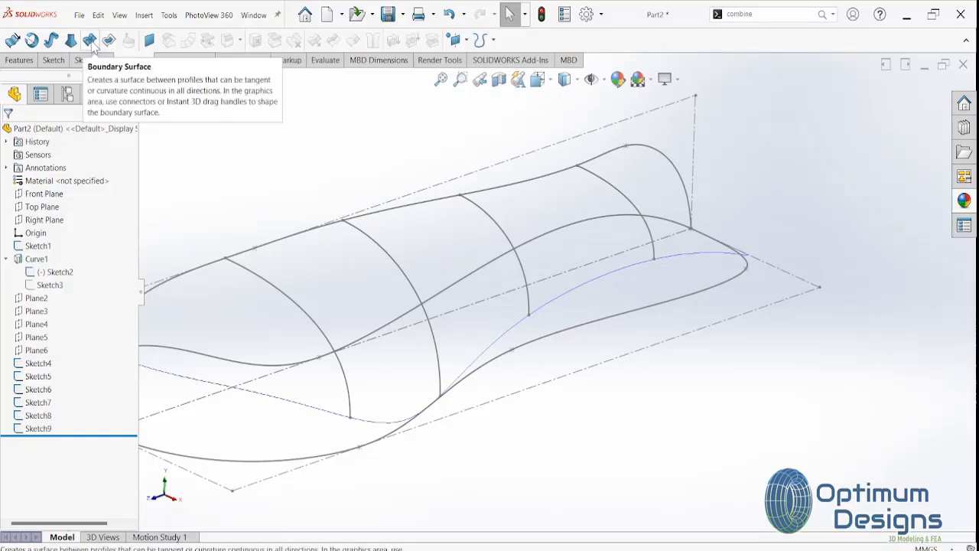
pyautogui.click(90, 41)
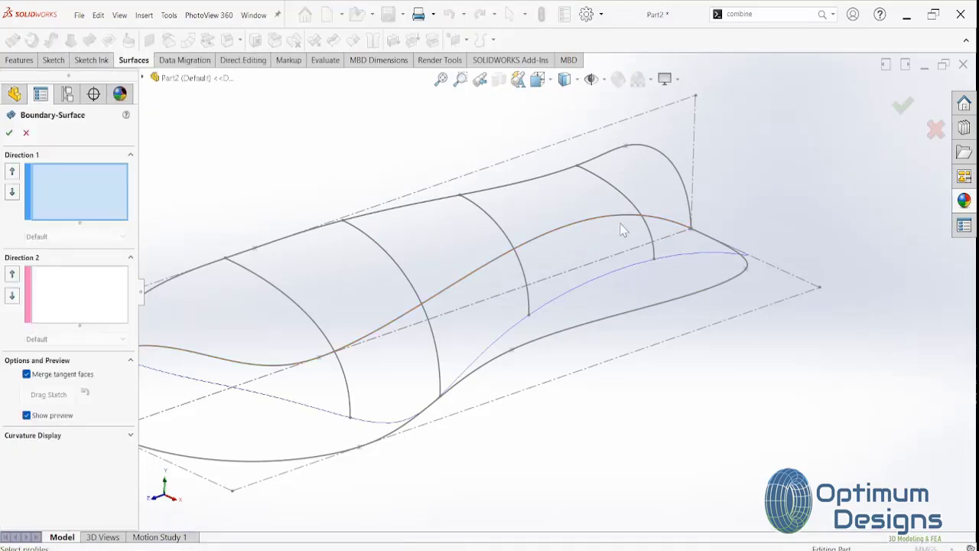
pyautogui.click(691, 229)
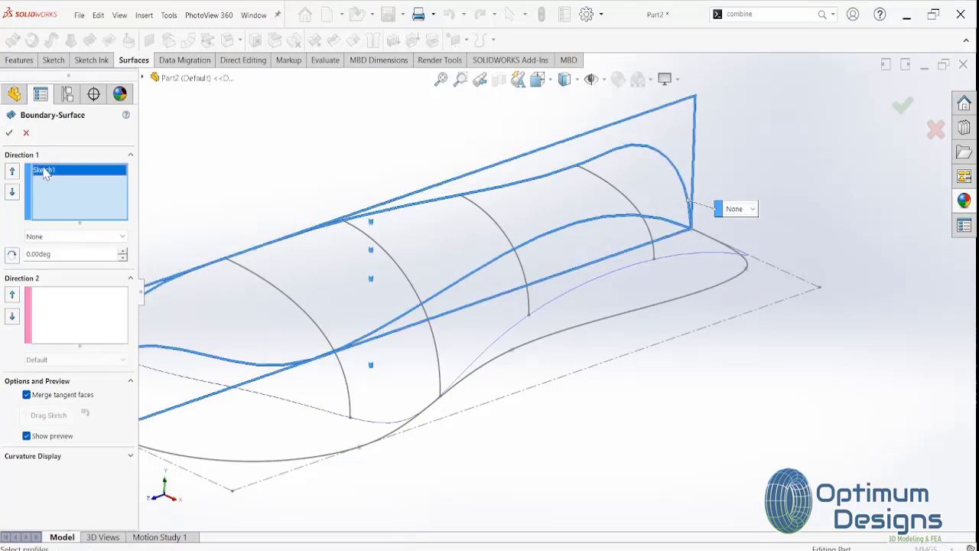
pyautogui.press('Delete')
# Add six profiles in order: Sketch9 point, Sketch8, Sketch7, Sketch6, Sketch5, Sketch4 point
pyautogui.click(143, 78)
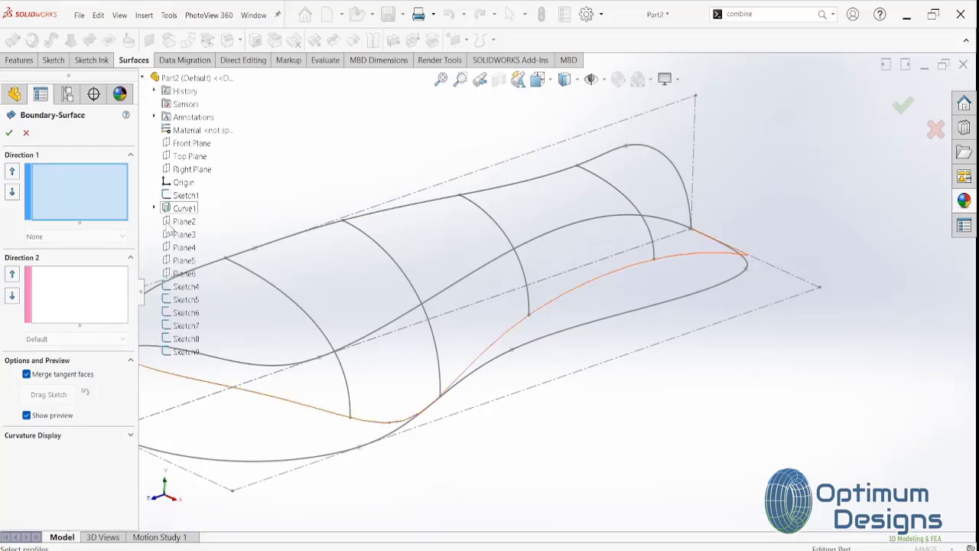
pyautogui.click(181, 354)
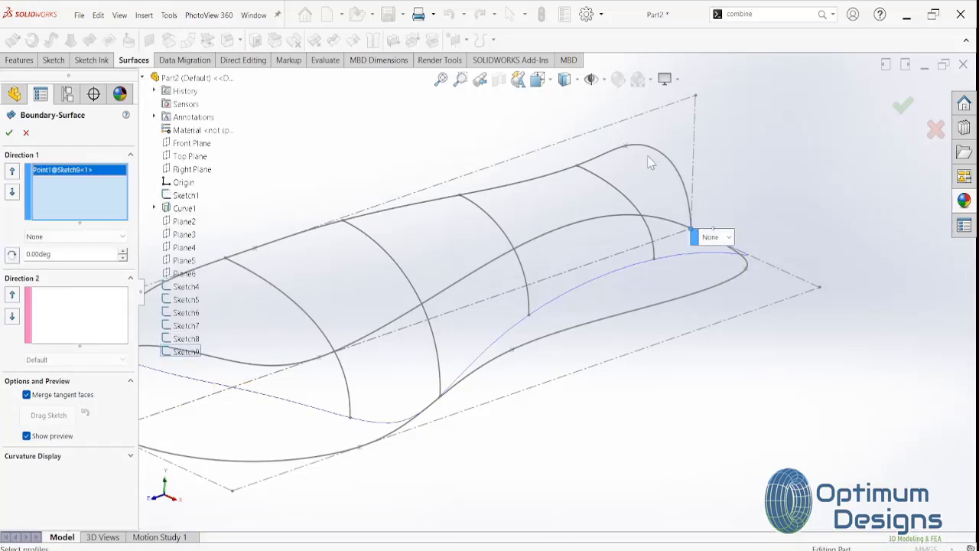
pyautogui.click(579, 170)
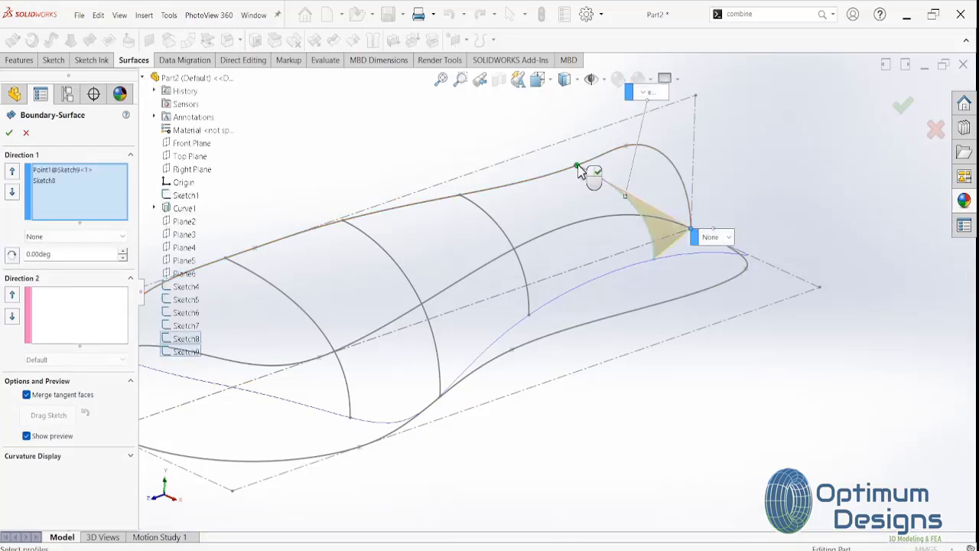
pyautogui.click(462, 202)
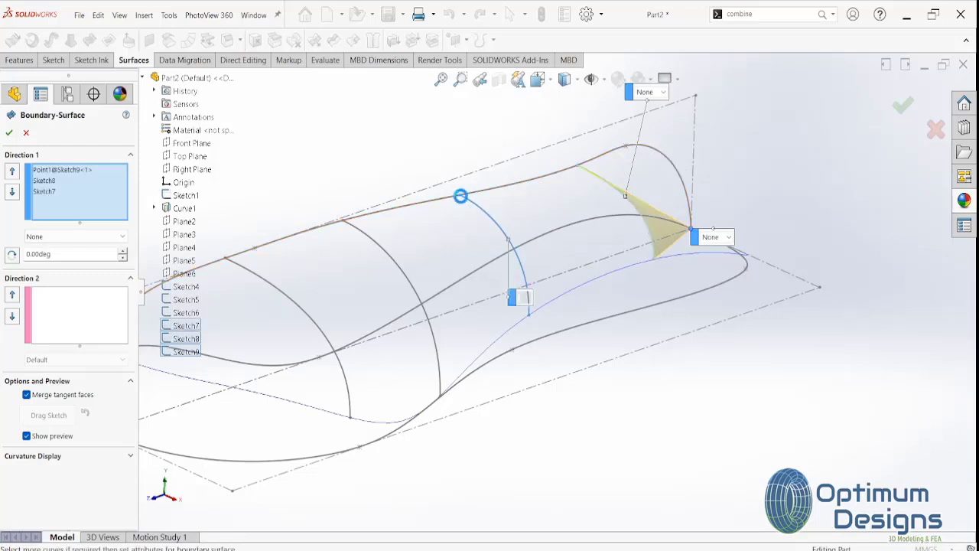
pyautogui.click(344, 225)
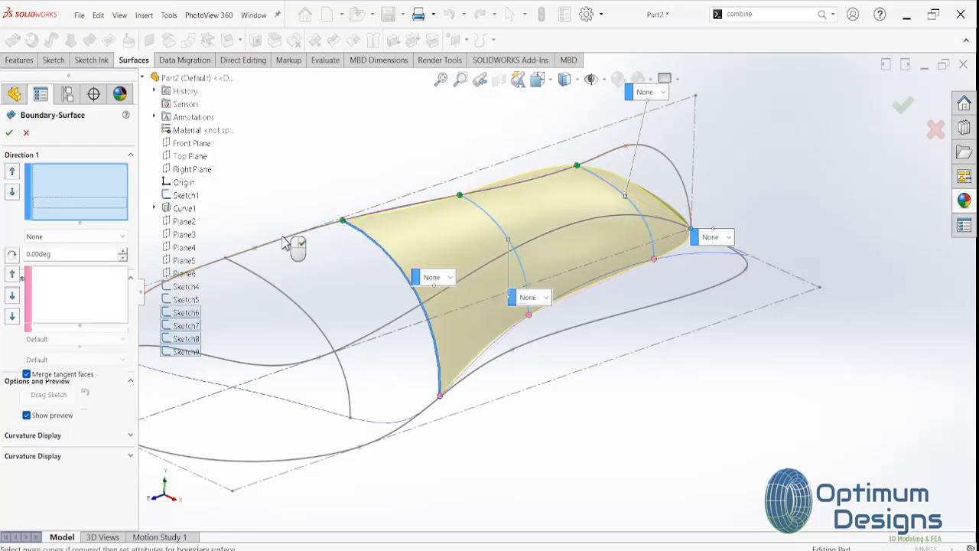
pyautogui.click(226, 264)
pyautogui.scroll(3, 323, 299)
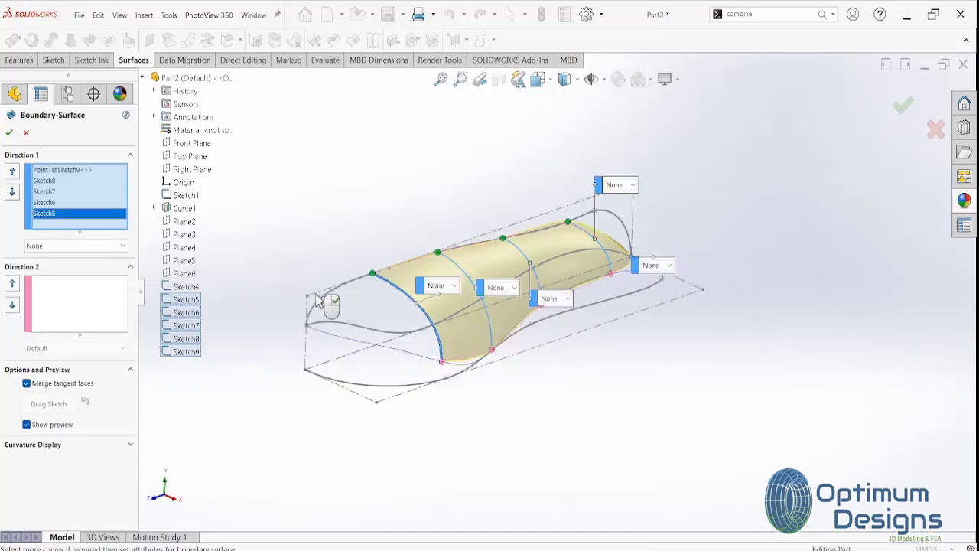
pyautogui.scroll(-2, 371, 316)
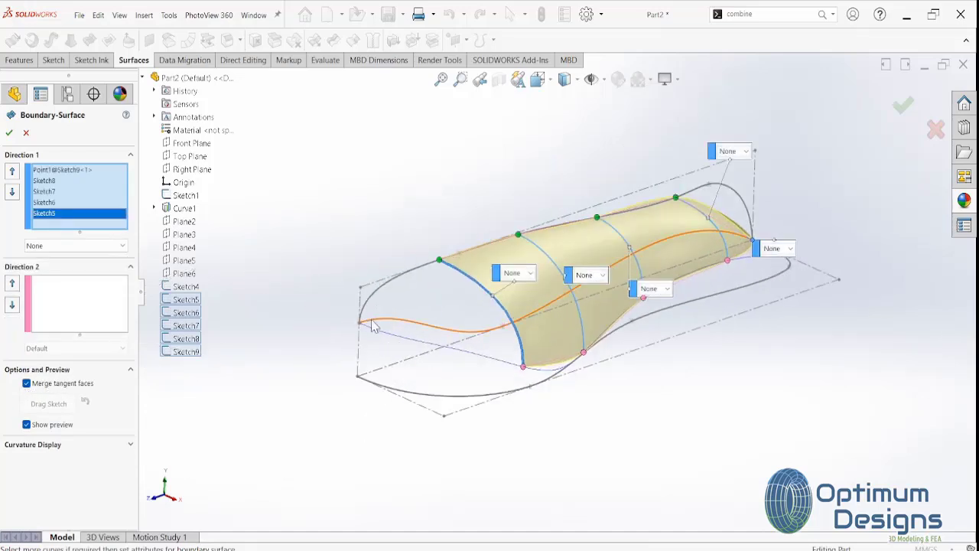
pyautogui.click(193, 287)
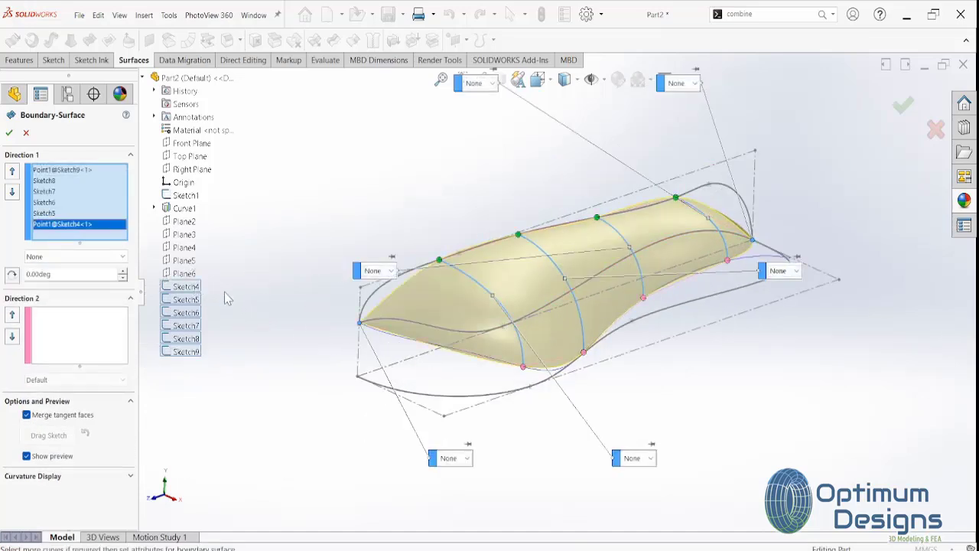
# Select Curve1 as the Direction 2 guide curve
pyautogui.click(103, 338)
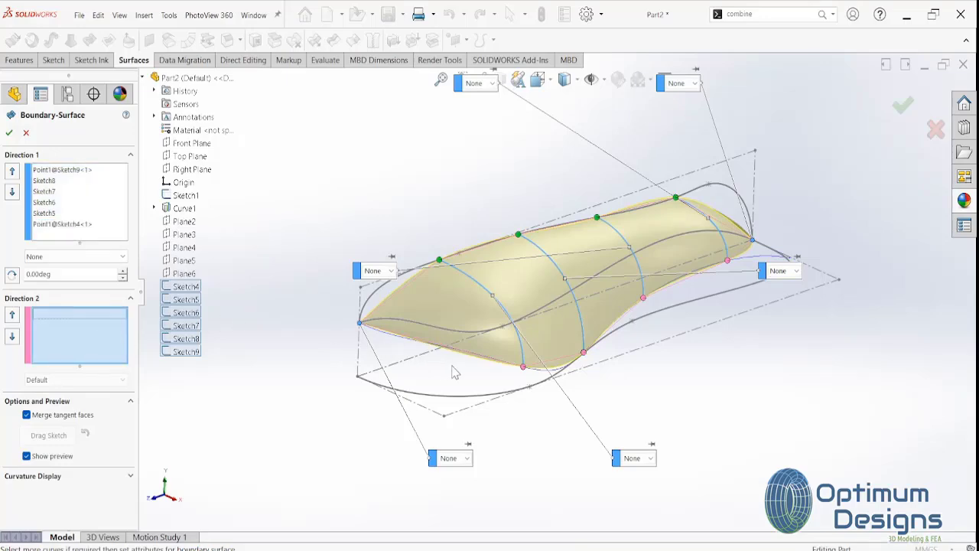
pyautogui.scroll(-1, 644, 342)
pyautogui.scroll(-2, 688, 313)
pyautogui.scroll(-3, 699, 267)
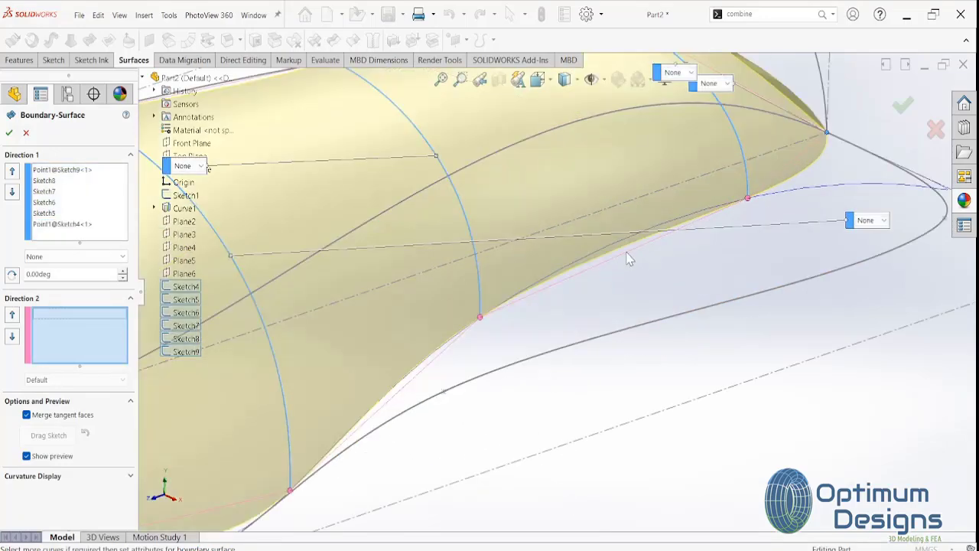
pyautogui.click(621, 248)
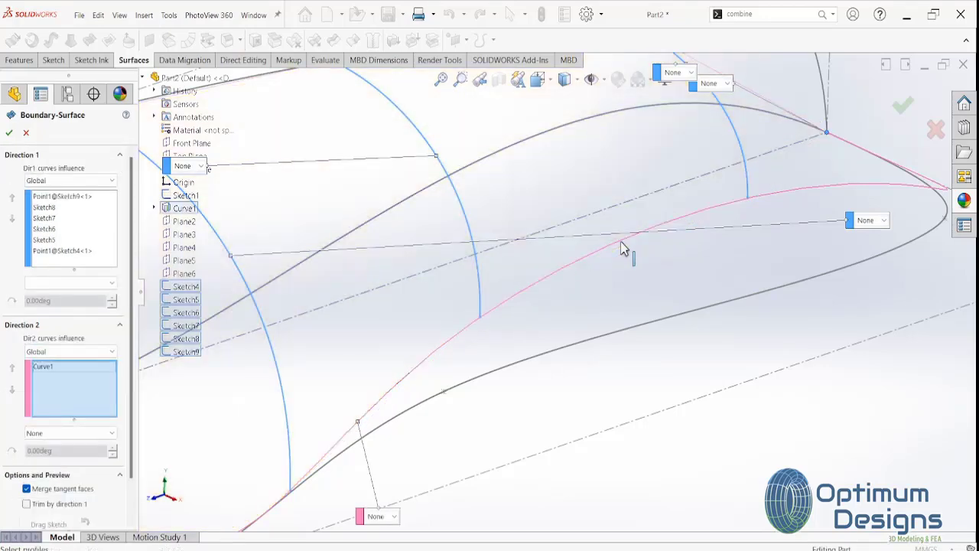
# Add Sketch1 to Direction 2, then delete the erroneous Sketch1 entry
pyautogui.scroll(1, 623, 245)
pyautogui.scroll(2, 619, 242)
pyautogui.scroll(2, 618, 241)
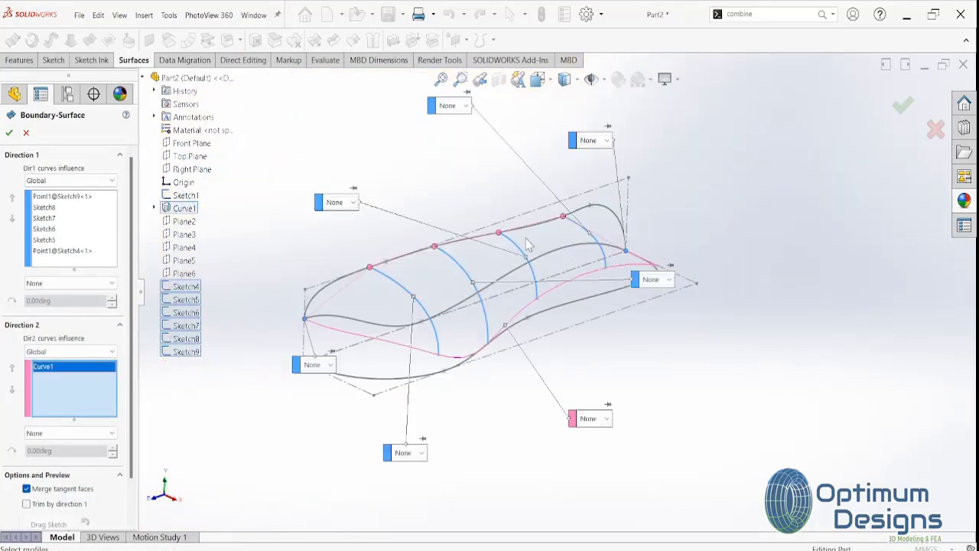
pyautogui.click(609, 215)
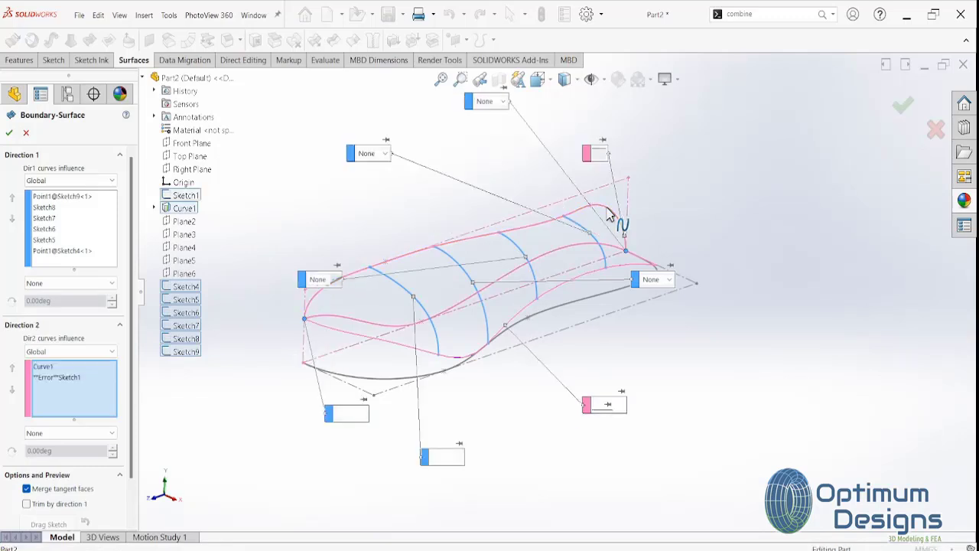
pyautogui.click(56, 377)
pyautogui.press('Delete')
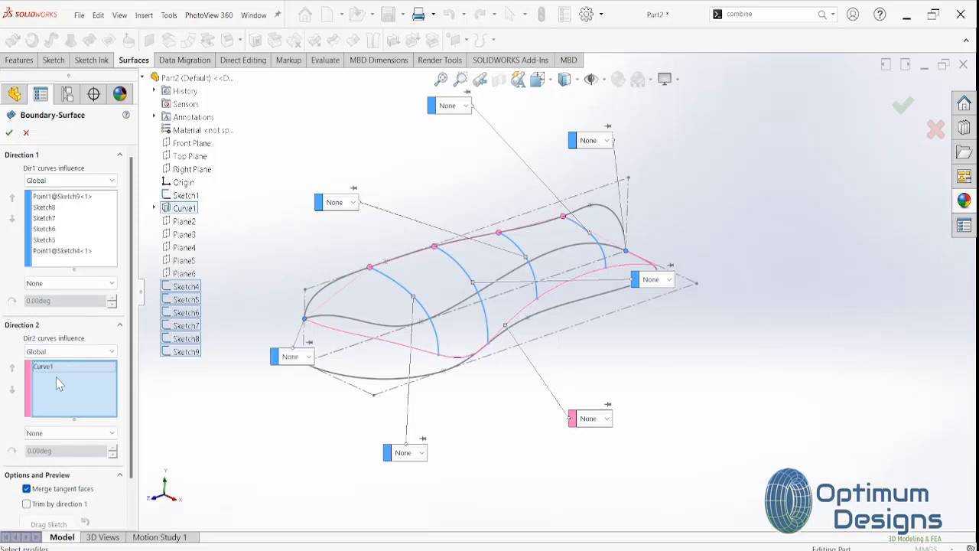
# Try Sketch2 from under Curve1 as a Direction 2 curve, then cancel Boundary-Surface
pyautogui.click(154, 208)
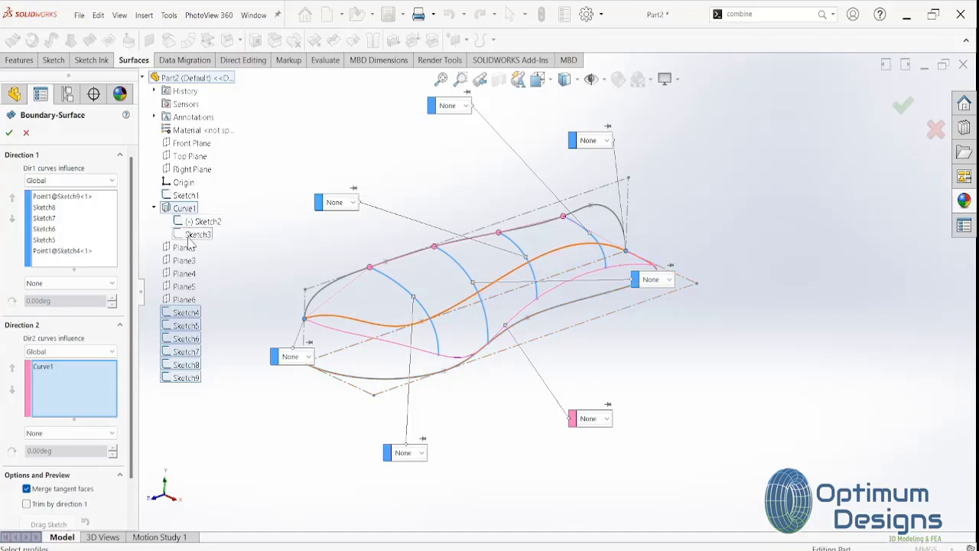
pyautogui.click(195, 223)
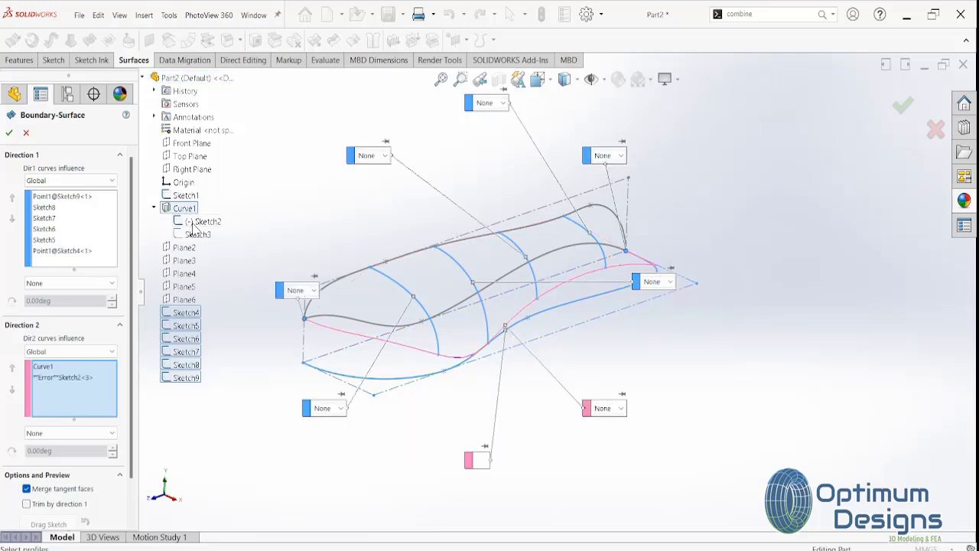
pyautogui.click(25, 134)
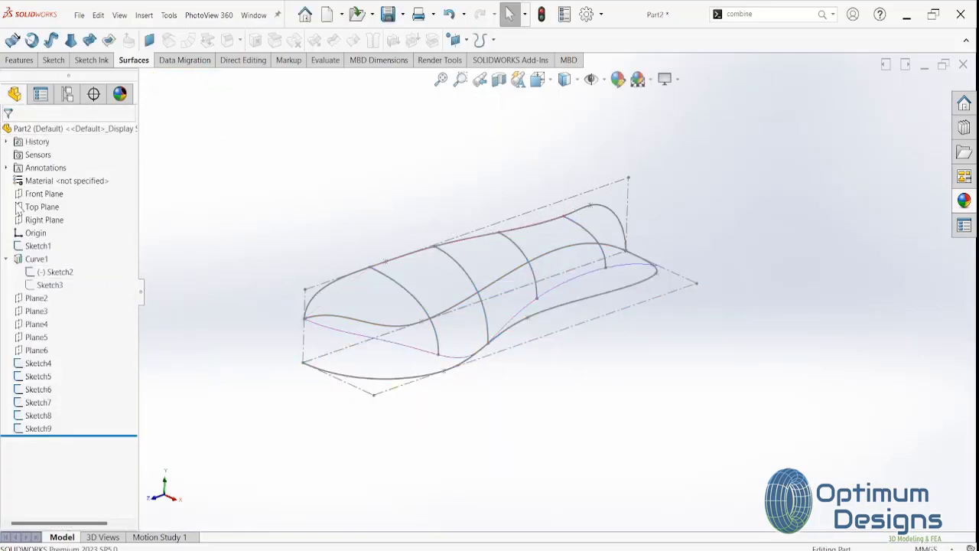
# Sketch on Right Plane, convert the top side-profile spline into Sketch10, and exit
pyautogui.click(36, 220)
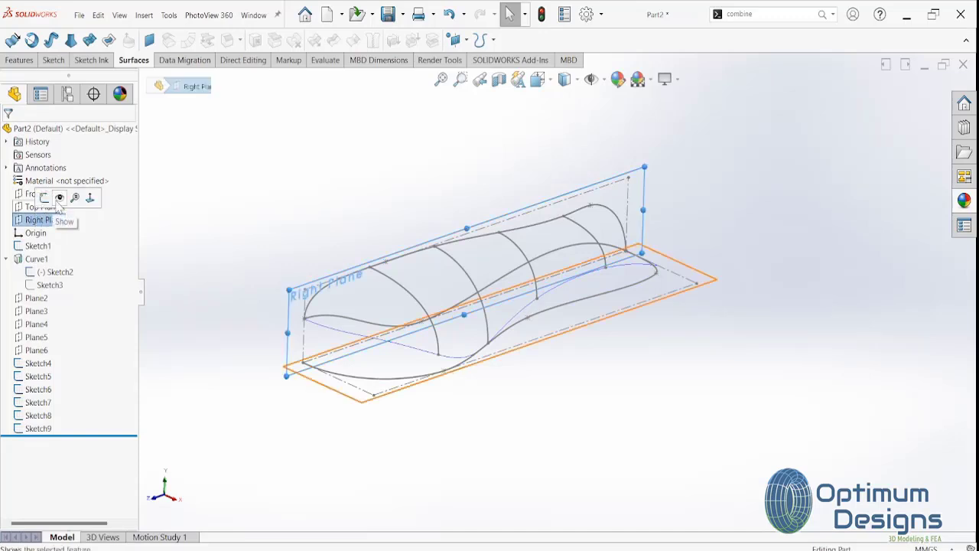
pyautogui.click(44, 198)
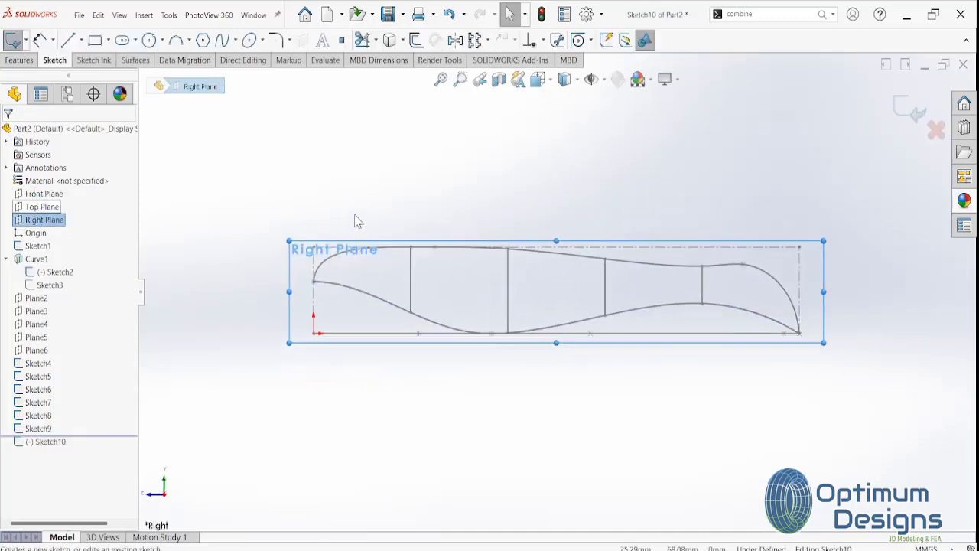
pyautogui.moveTo(357, 219); pyautogui.dragTo(390, 272, button='middle')
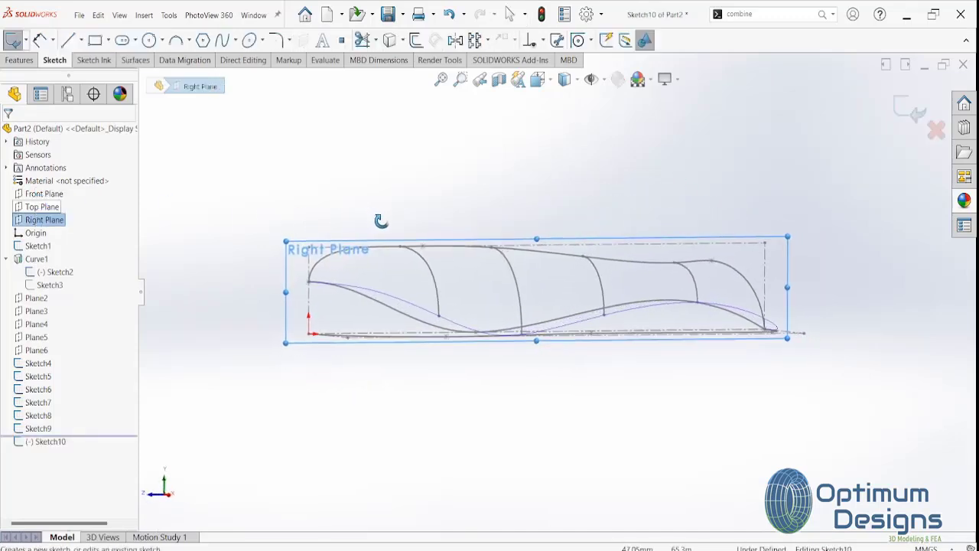
pyautogui.click(362, 39)
pyautogui.click(413, 259)
pyautogui.rightClick(412, 259)
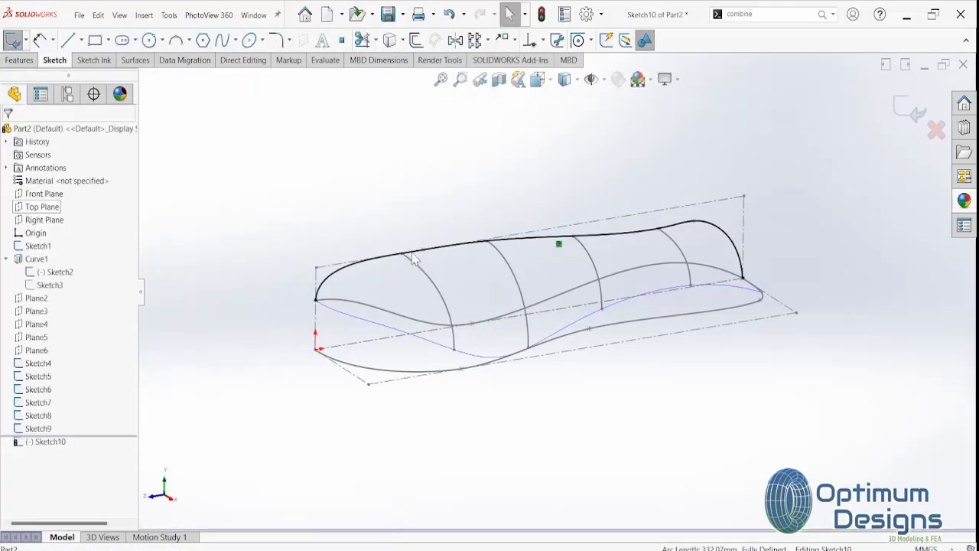
pyautogui.click(912, 109)
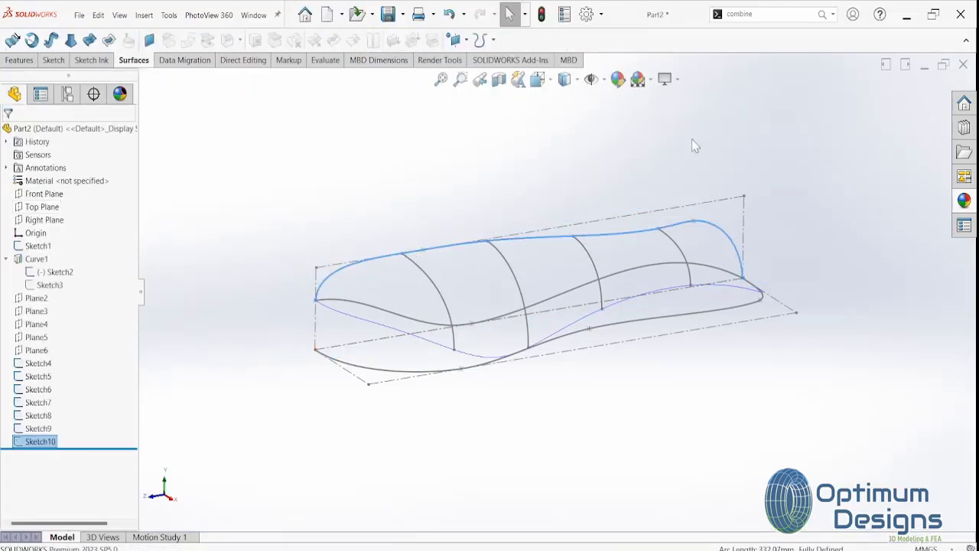
# Start a Boundary Surface, try Sketch4, Sketch5 and Sketch9 as profiles, then clear the profile list
pyautogui.click(89, 40)
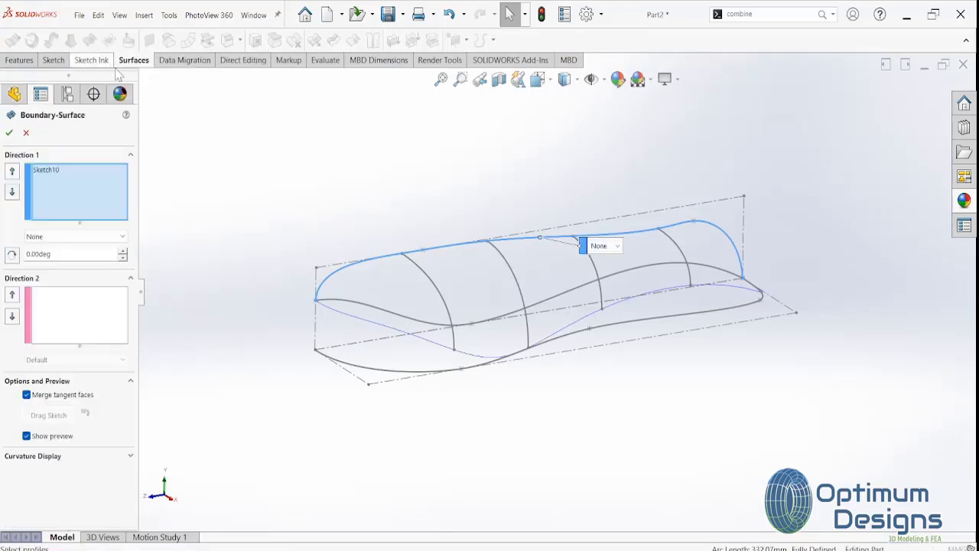
pyautogui.click(143, 78)
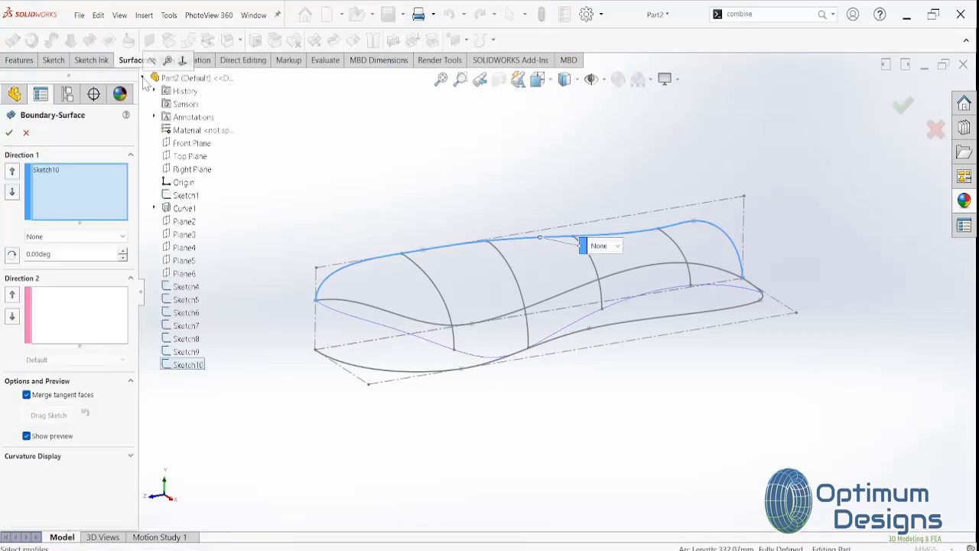
pyautogui.click(197, 287)
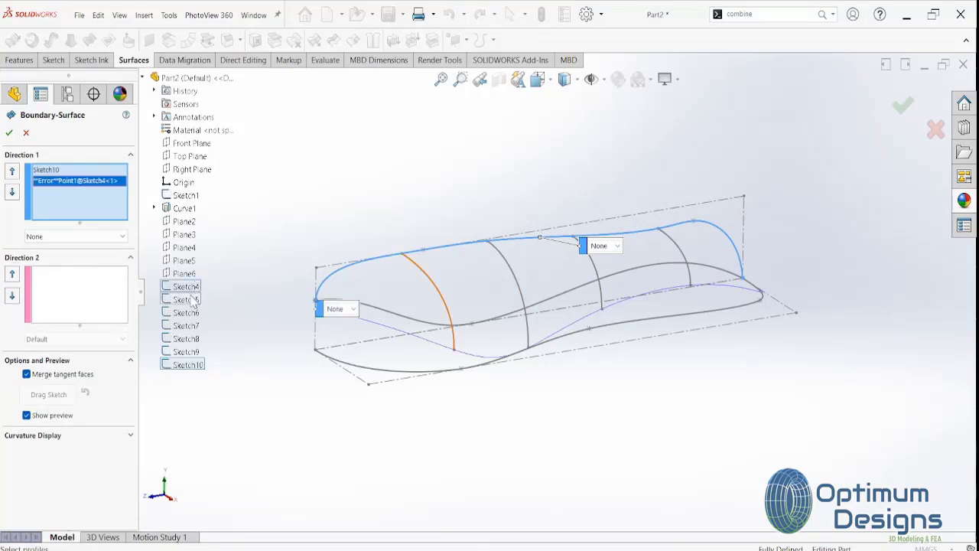
pyautogui.click(191, 300)
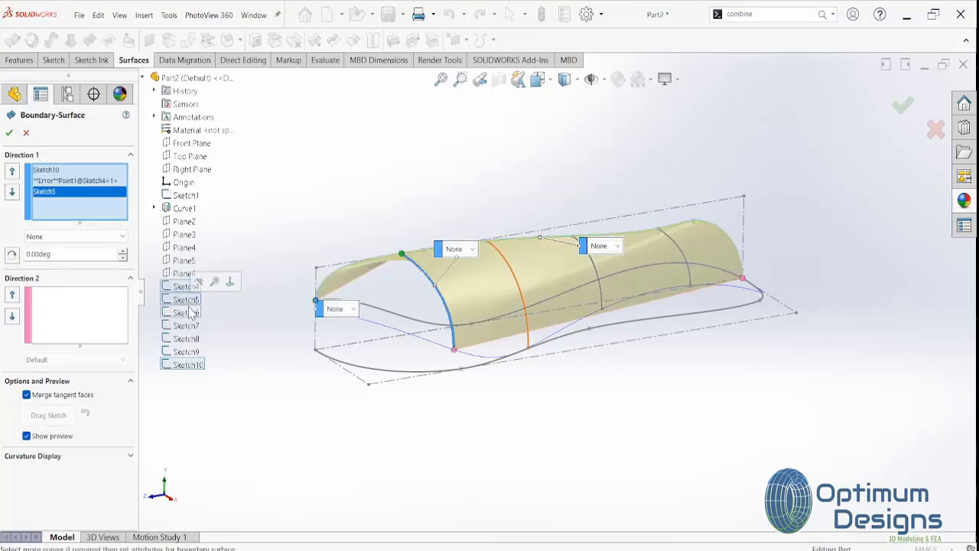
pyautogui.moveTo(457, 315)
pyautogui.mouseDown(button='middle')
pyautogui.moveTo(484, 327)
pyautogui.moveTo(467, 382)
pyautogui.moveTo(429, 327)
pyautogui.mouseUp(button='middle')
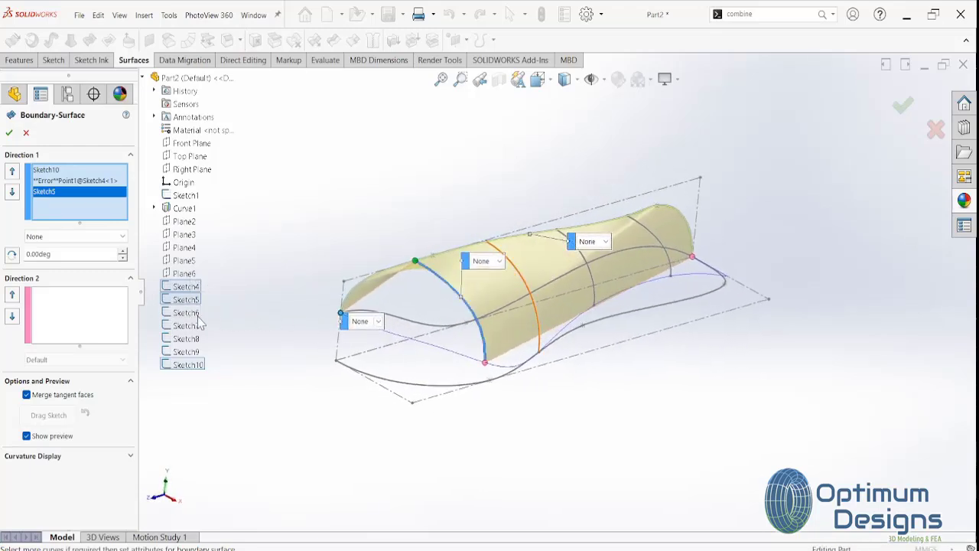
pyautogui.click(196, 291)
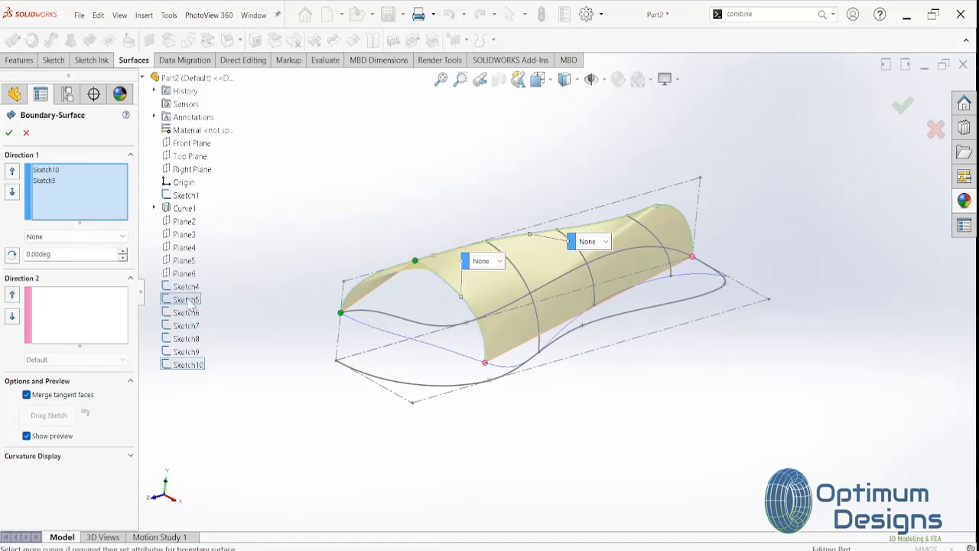
pyautogui.click(188, 300)
pyautogui.click(187, 352)
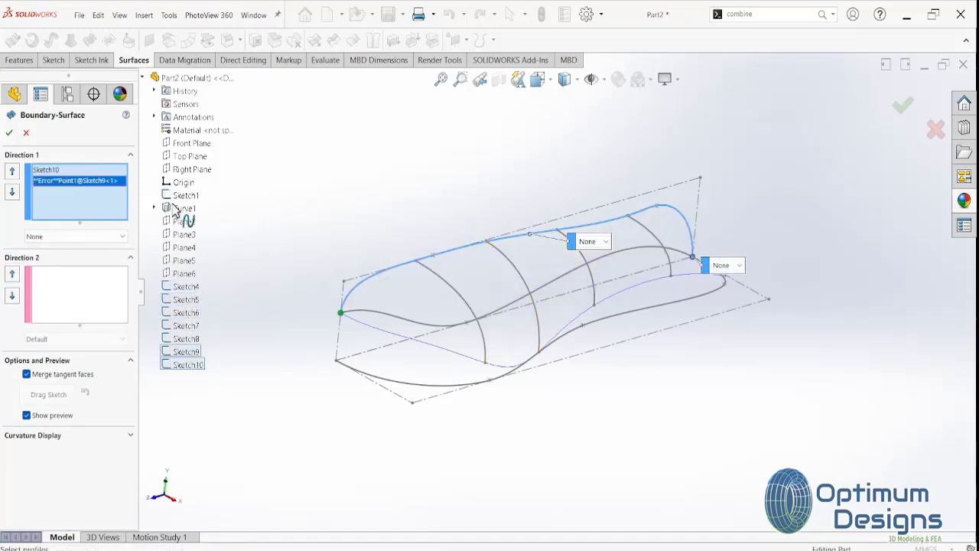
pyautogui.click(47, 171)
pyautogui.press('Delete')
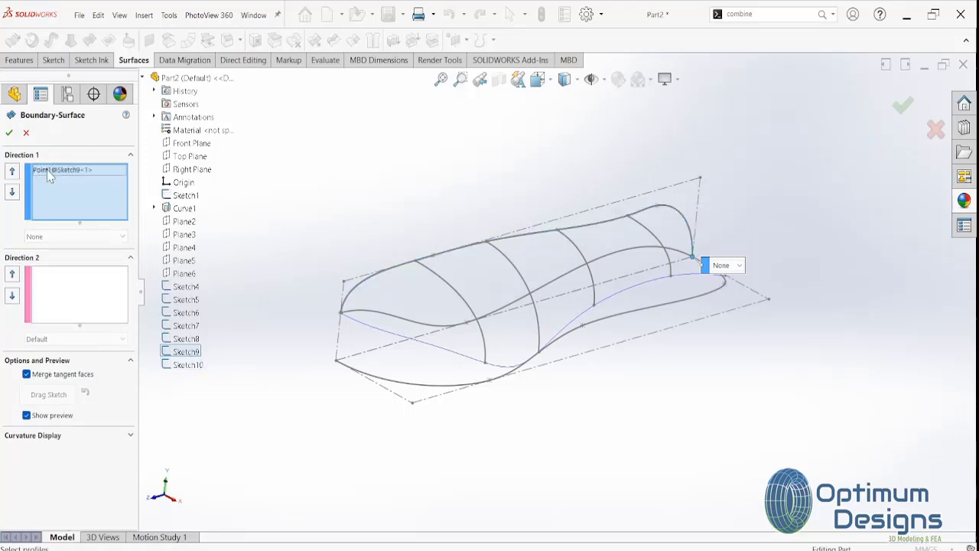
pyautogui.click(48, 171)
pyautogui.press('Delete')
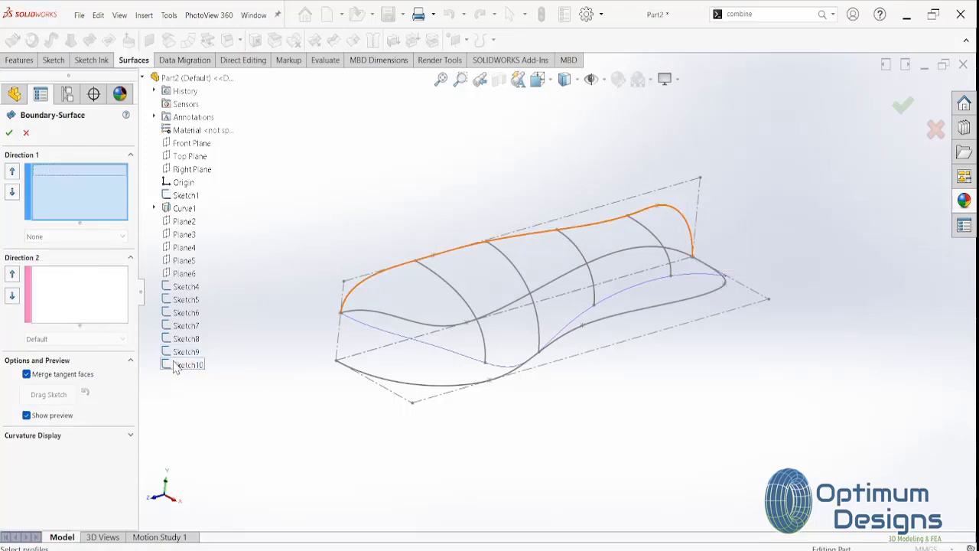
# Add profiles Sketch9 tip point, Sketch8, Sketch7, Sketch6, Sketch5 and the Sketch1 tip point
pyautogui.click(186, 353)
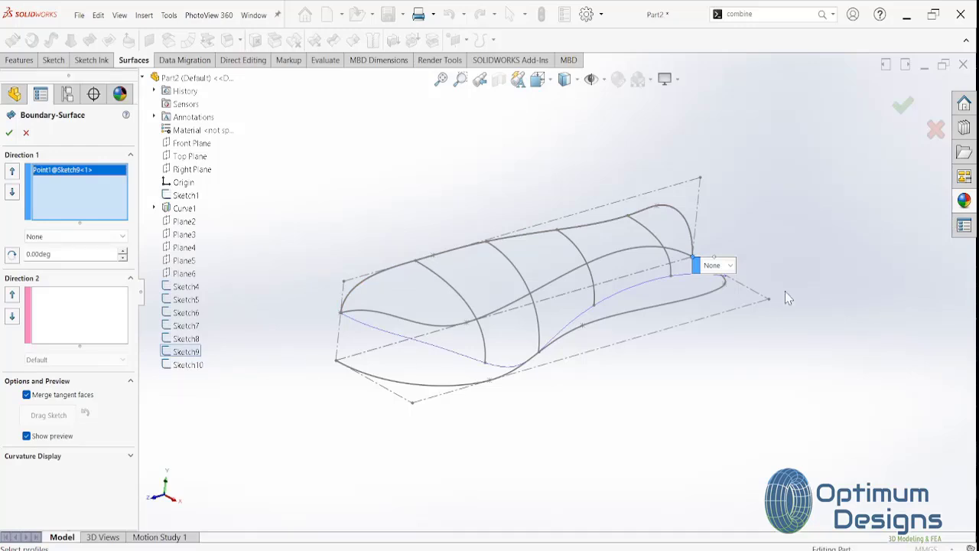
pyautogui.click(627, 220)
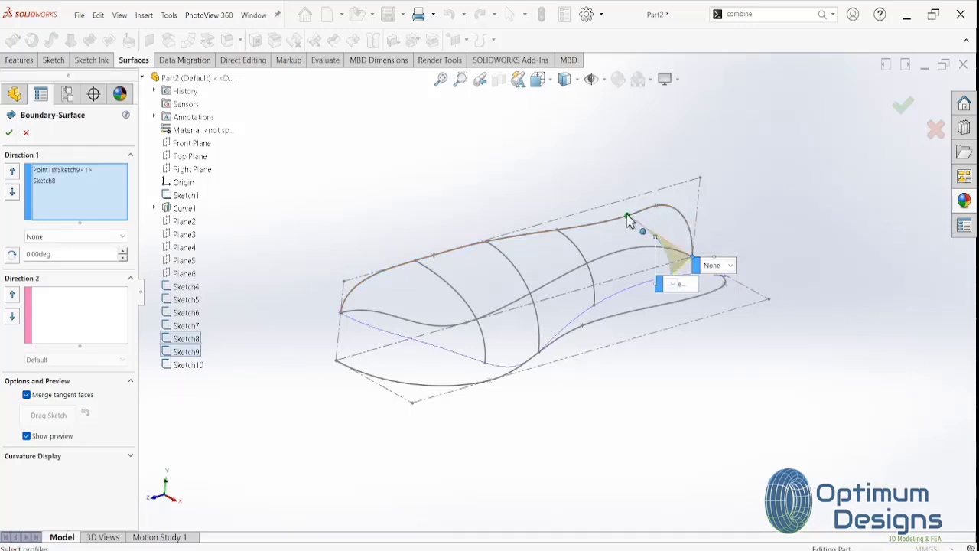
pyautogui.click(557, 234)
pyautogui.click(491, 243)
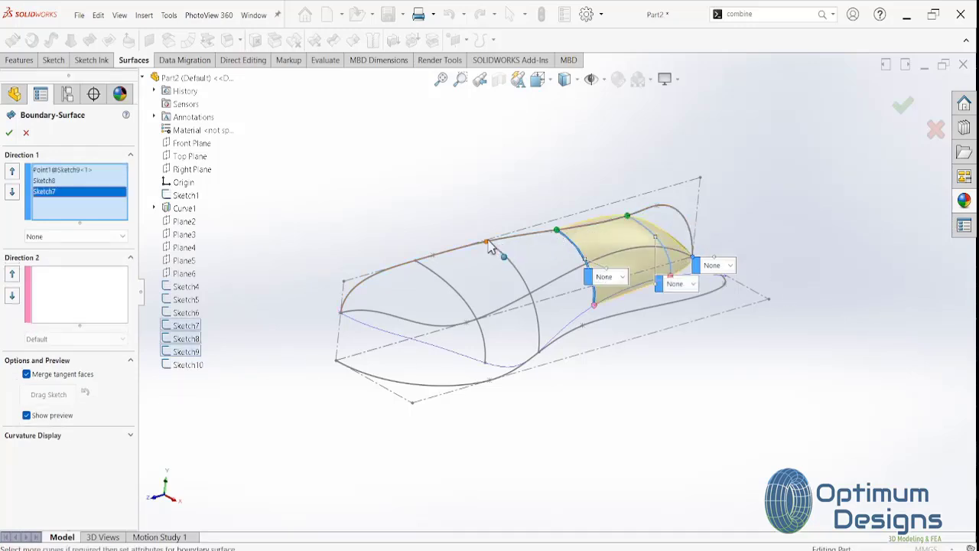
pyautogui.click(433, 273)
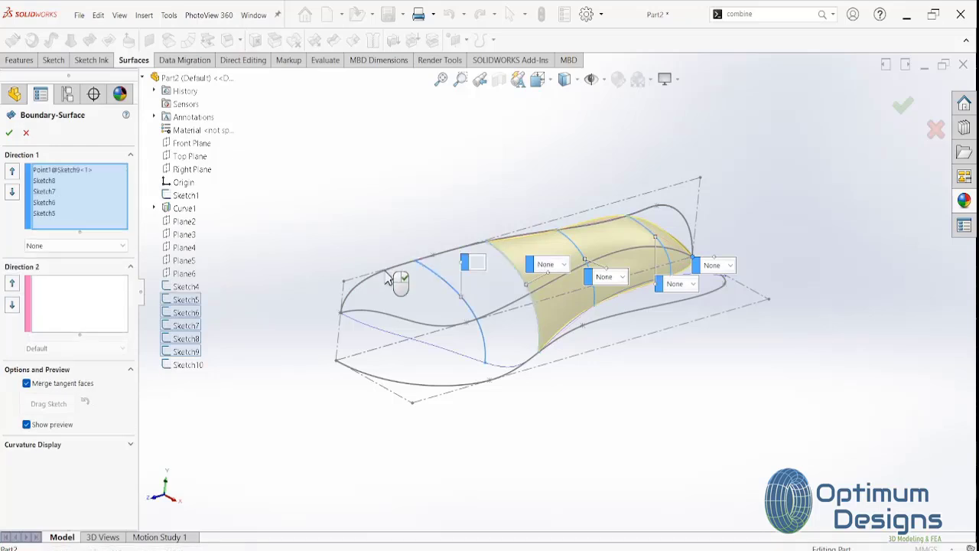
pyautogui.click(341, 313)
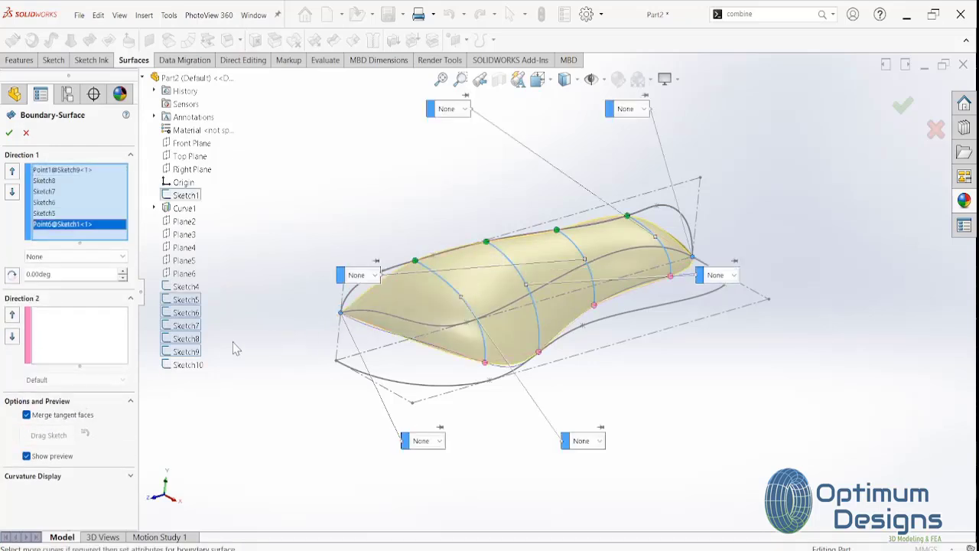
# Use Sketch10 and Curve1 as Direction 2 guides, check the preview, and create Boundary Surface1
pyautogui.click(76, 353)
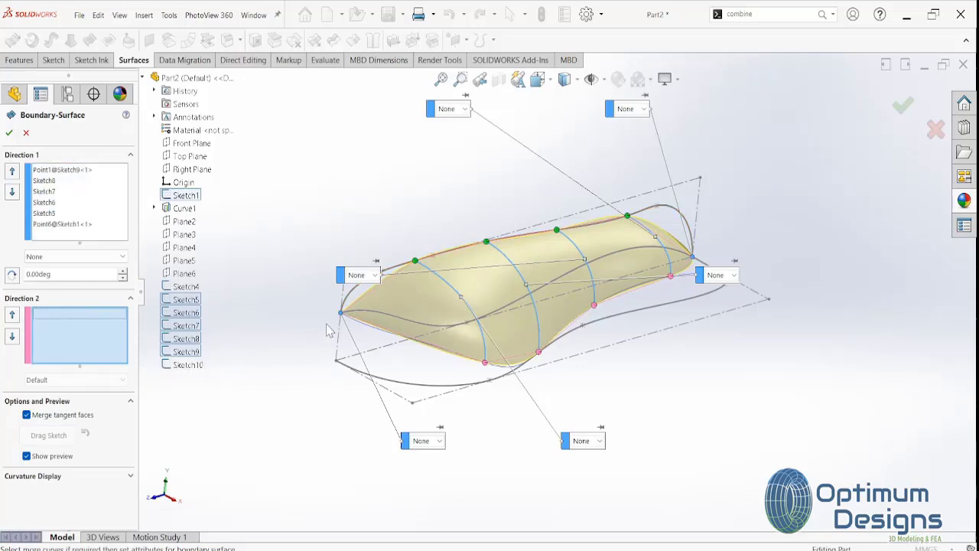
pyautogui.click(190, 366)
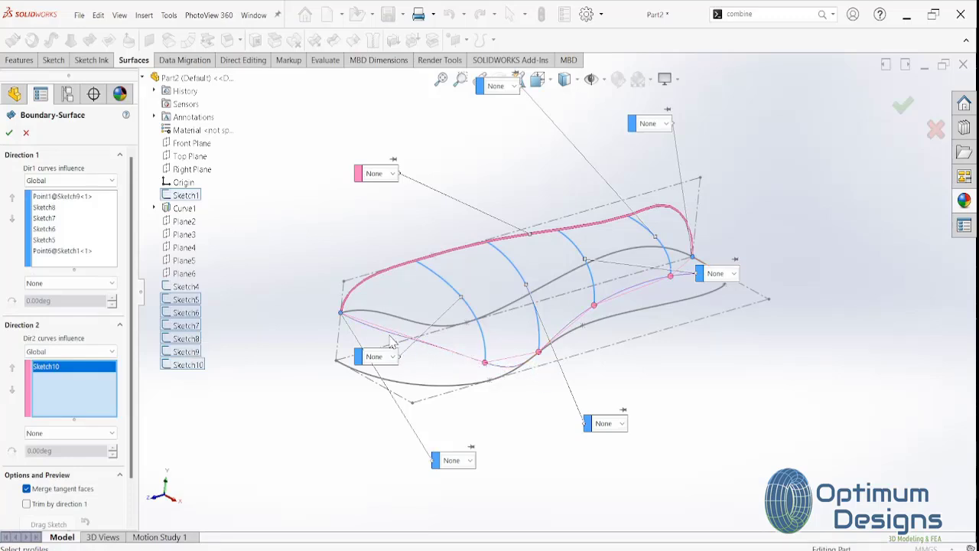
pyautogui.click(391, 336)
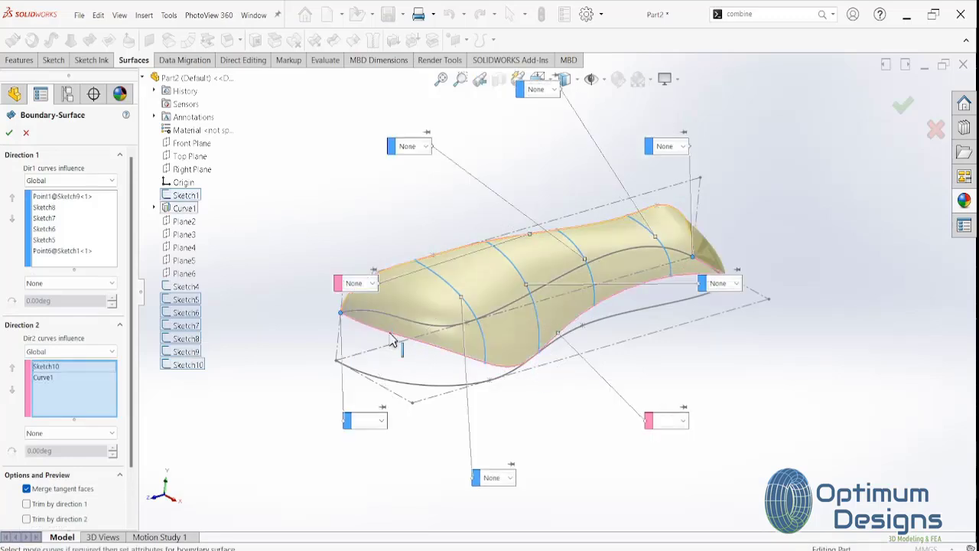
pyautogui.moveTo(441, 300)
pyautogui.mouseDown(button='middle')
pyautogui.moveTo(340, 334)
pyautogui.moveTo(444, 308)
pyautogui.moveTo(448, 316)
pyautogui.mouseUp(button='middle')
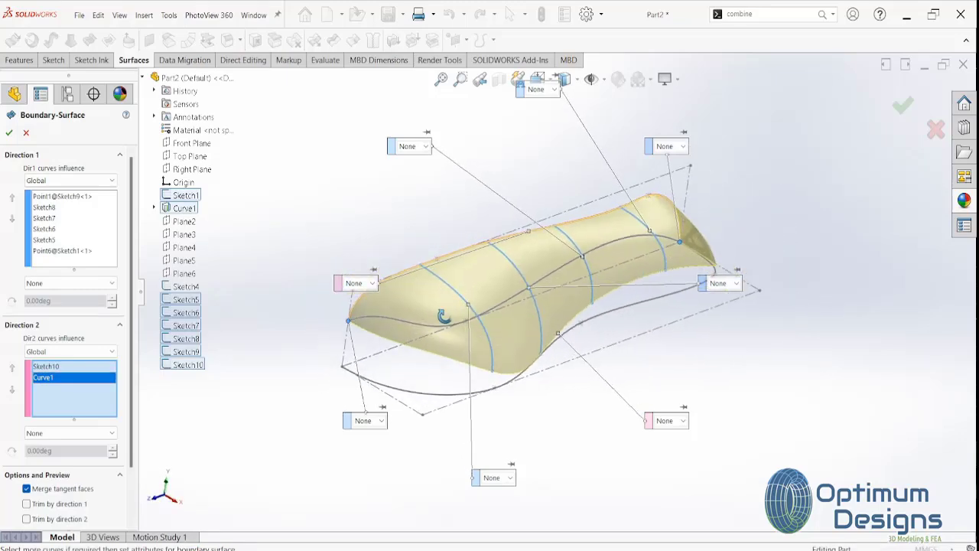
pyautogui.click(10, 134)
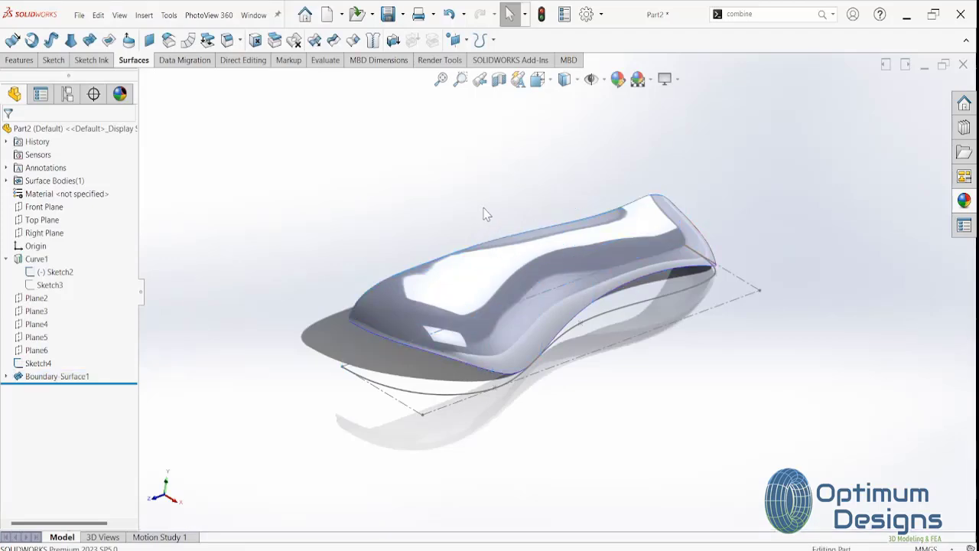
# Inspect the new boundary surface from several angles, then launch Thicken on it
pyautogui.moveTo(483, 213)
pyautogui.mouseDown(button='middle')
pyautogui.moveTo(651, 318)
pyautogui.moveTo(475, 349)
pyautogui.moveTo(384, 413)
pyautogui.moveTo(490, 407)
pyautogui.moveTo(589, 364)
pyautogui.moveTo(681, 371)
pyautogui.moveTo(684, 395)
pyautogui.mouseUp(button='middle')
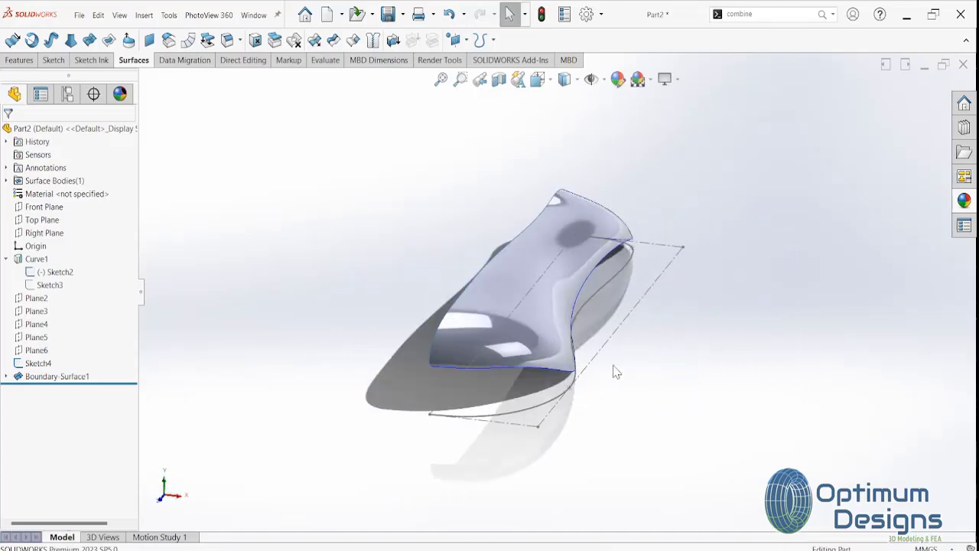
pyautogui.moveTo(615, 371)
pyautogui.mouseDown(button='middle')
pyautogui.moveTo(669, 417)
pyautogui.moveTo(660, 356)
pyautogui.moveTo(560, 349)
pyautogui.mouseUp(button='middle')
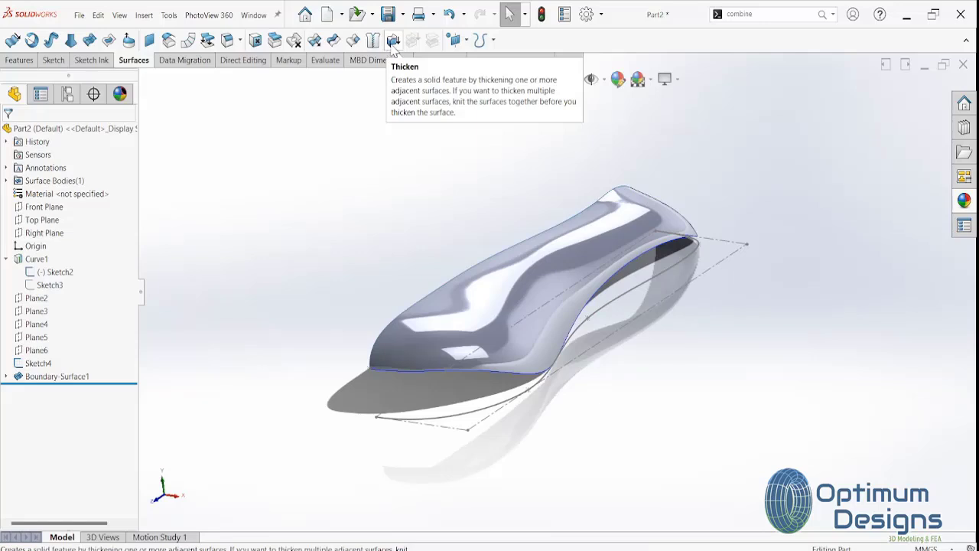
pyautogui.click(393, 43)
pyautogui.moveTo(428, 216)
pyautogui.mouseDown(button='middle')
pyautogui.moveTo(530, 238)
pyautogui.moveTo(524, 273)
pyautogui.mouseUp(button='middle')
# Thicken Boundary-Surface1 by 1.50 mm to create Thicken1
pyautogui.click(431, 187)
pyautogui.write('1.5')
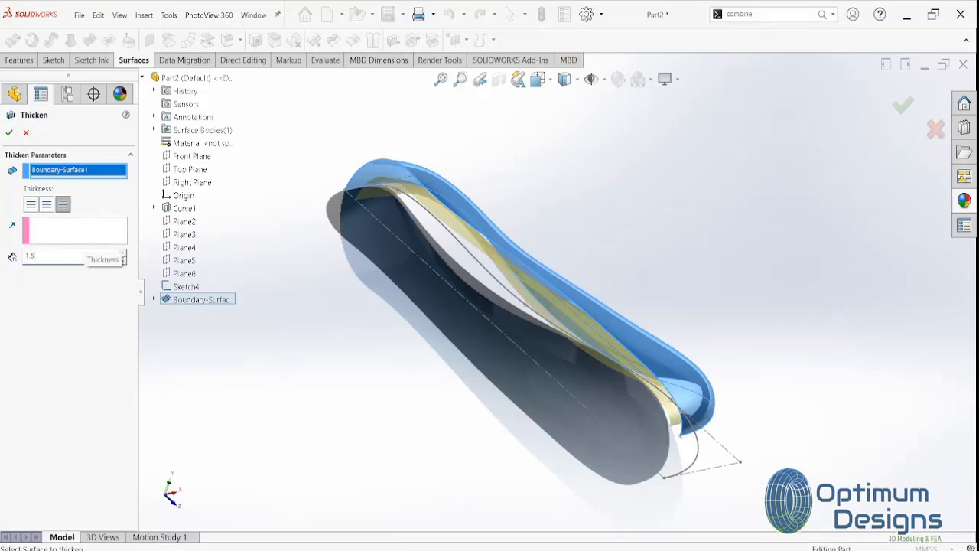
pyautogui.press('Return')
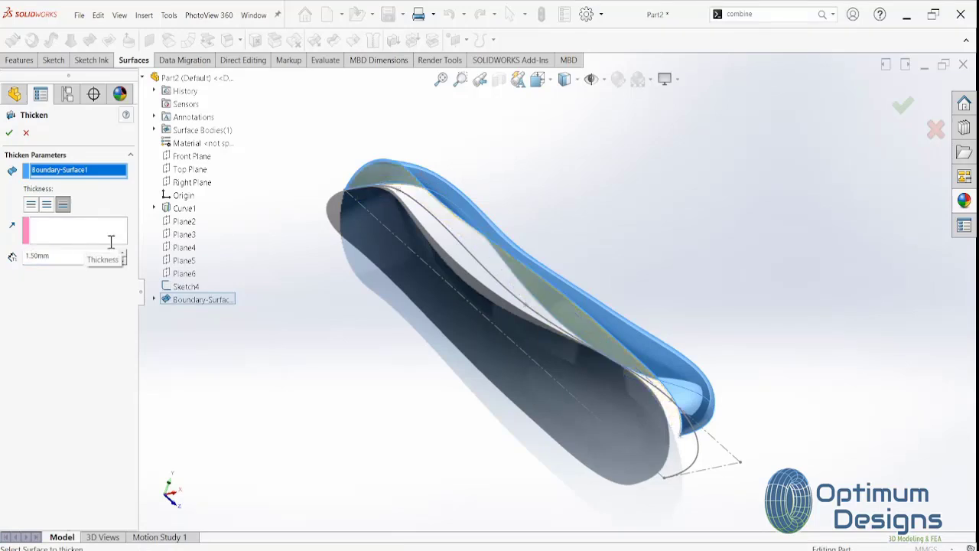
pyautogui.moveTo(287, 271); pyautogui.dragTo(269, 222, button='middle')
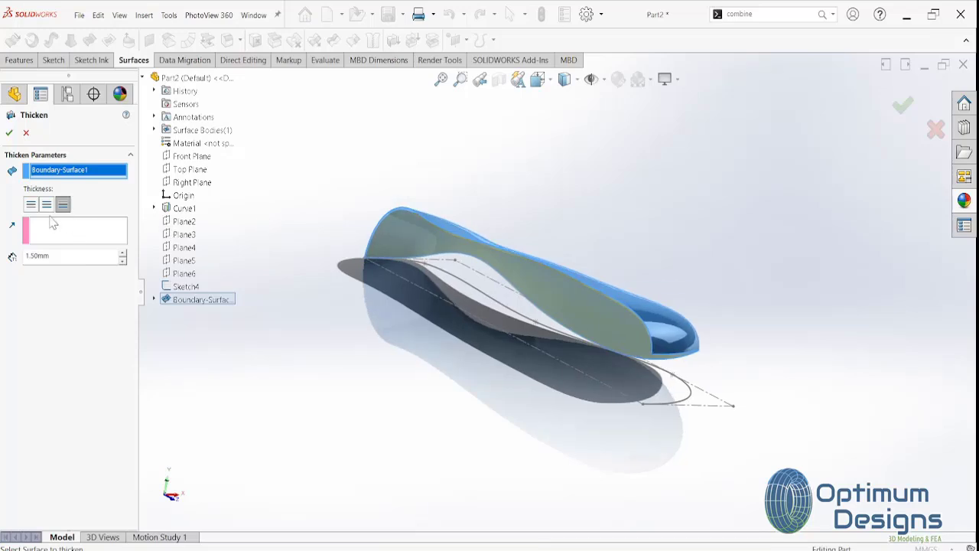
pyautogui.press('Return')
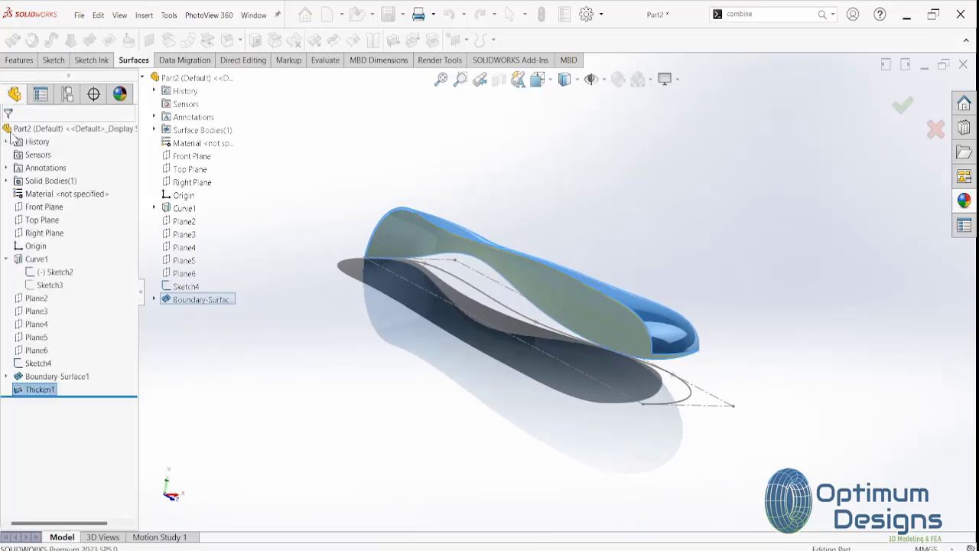
pyautogui.moveTo(305, 252); pyautogui.dragTo(414, 283, button='middle')
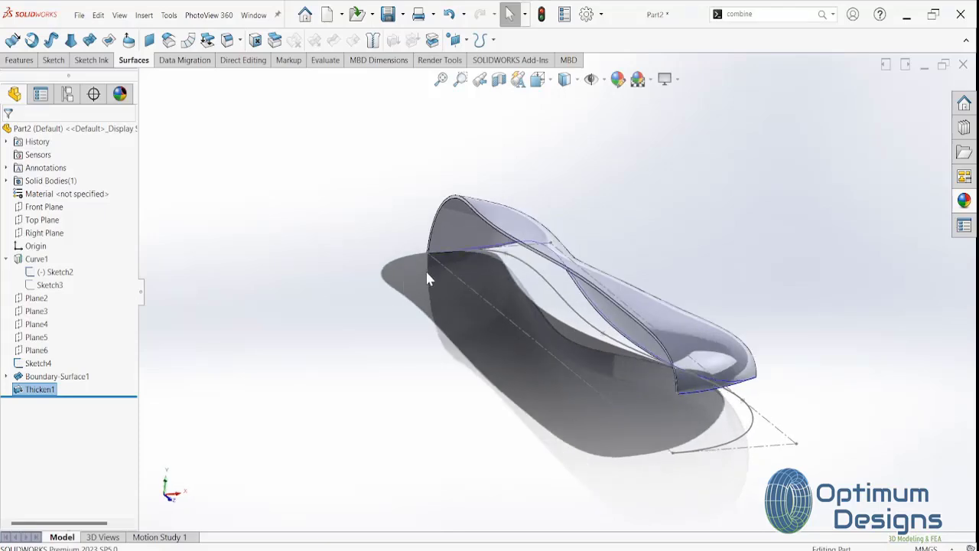
# Start a Mirror about Right Plane with the Thicken1 body as the body to mirror
pyautogui.click(19, 60)
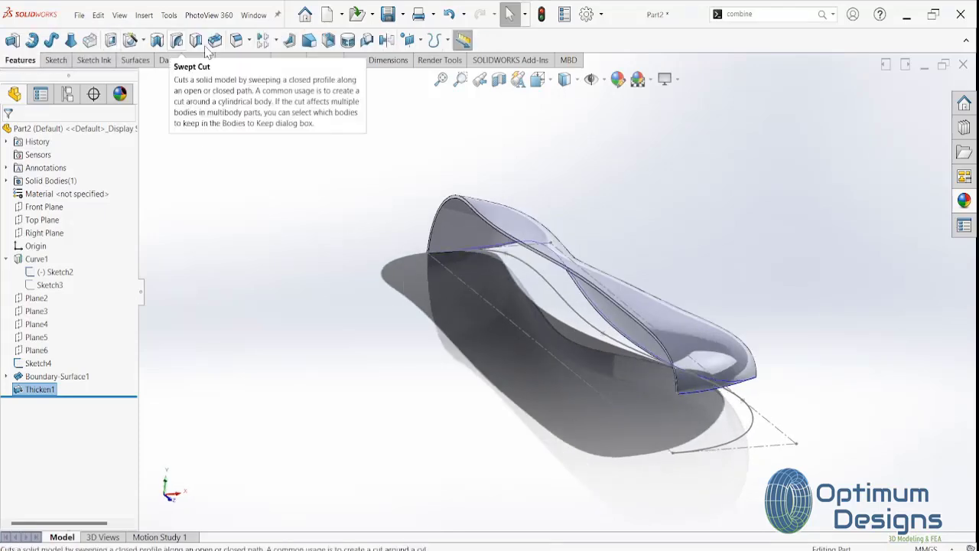
pyautogui.click(277, 42)
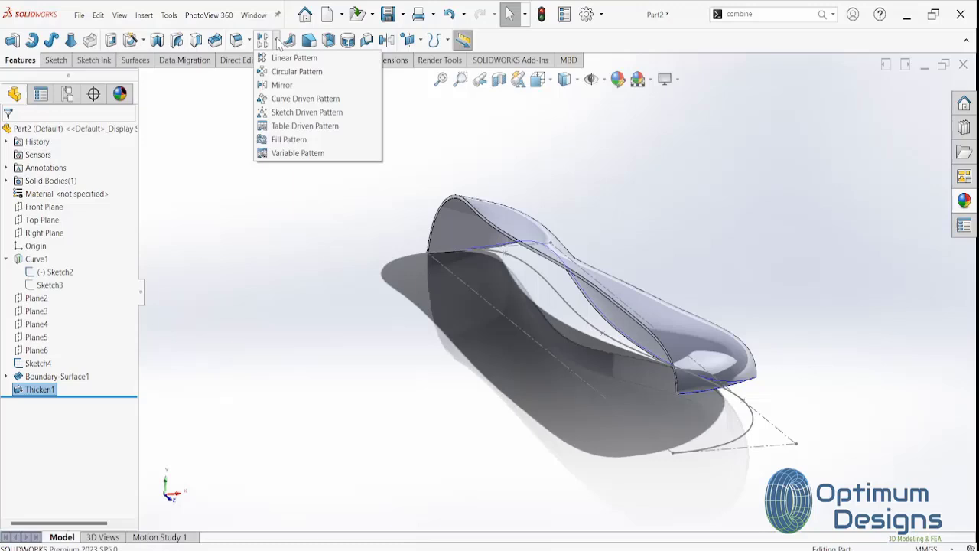
pyautogui.click(283, 84)
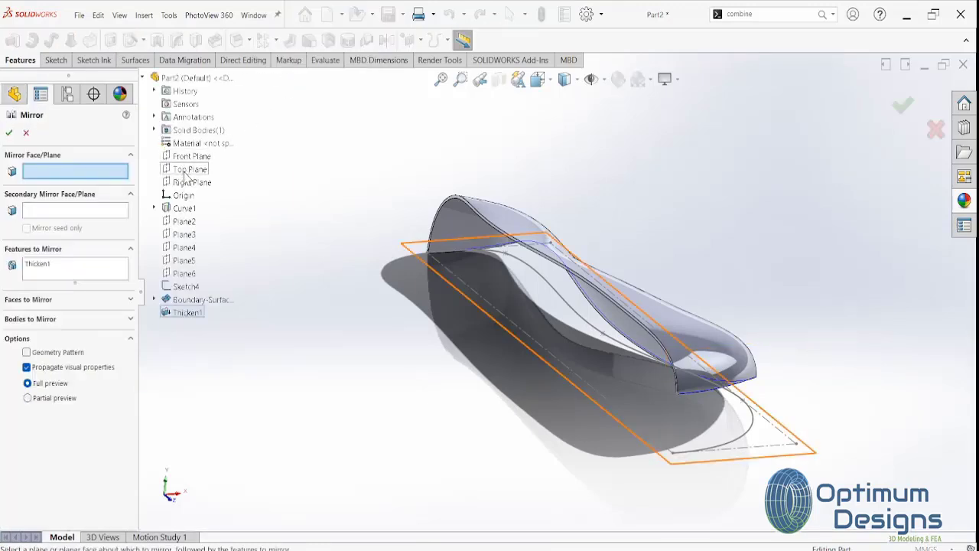
pyautogui.click(188, 183)
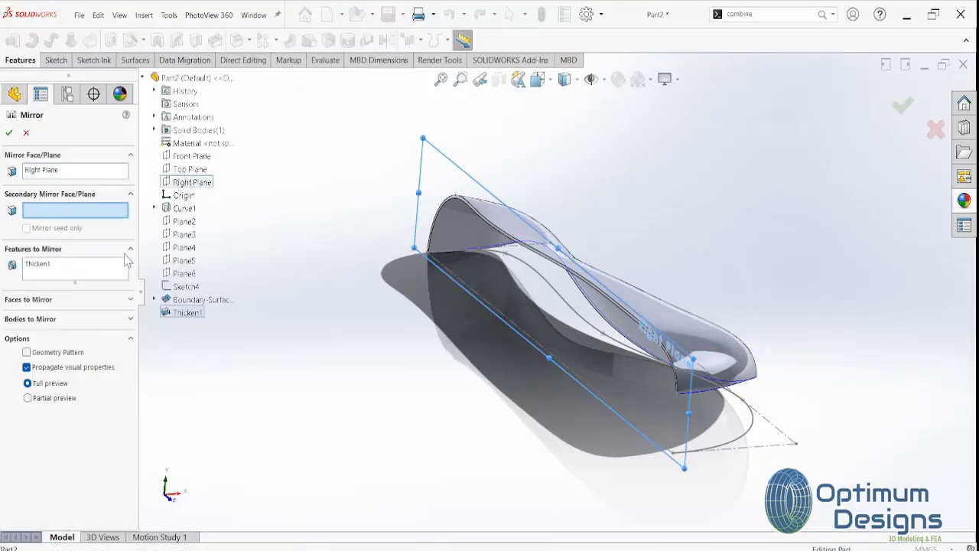
pyautogui.click(61, 269)
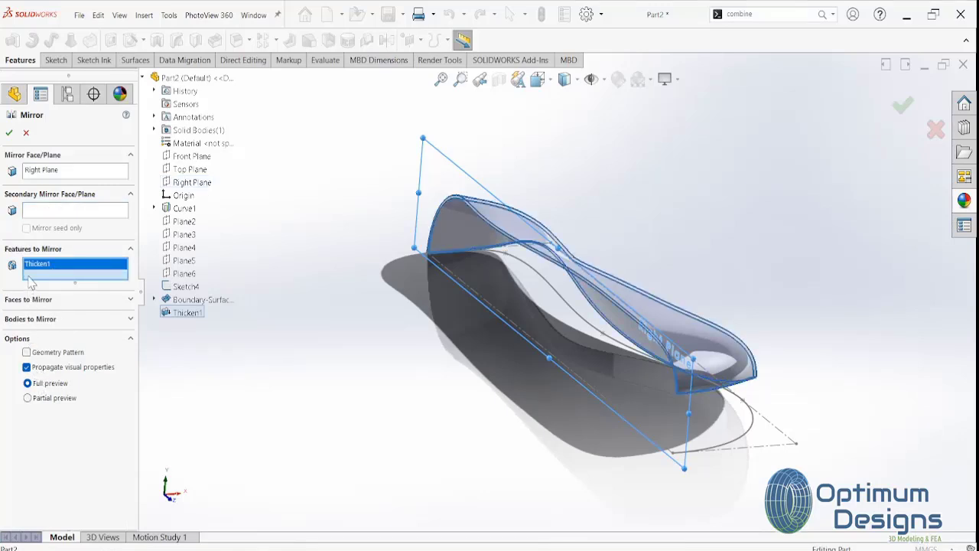
pyautogui.press('Delete')
pyautogui.click(29, 318)
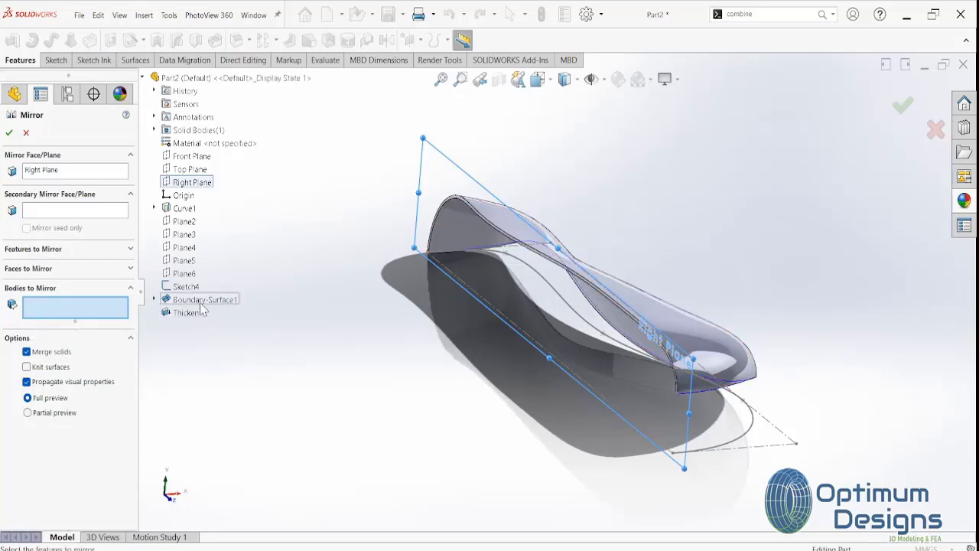
pyautogui.click(154, 130)
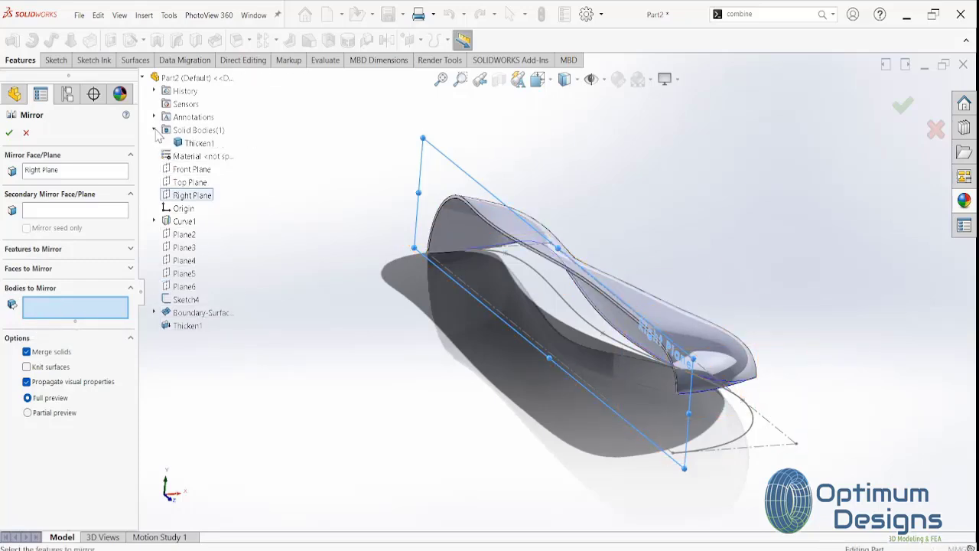
pyautogui.click(197, 143)
# Uncheck Merge solids and accept the mirror, creating Mirror2 as a separate body
pyautogui.moveTo(295, 207); pyautogui.dragTo(359, 229, button='middle')
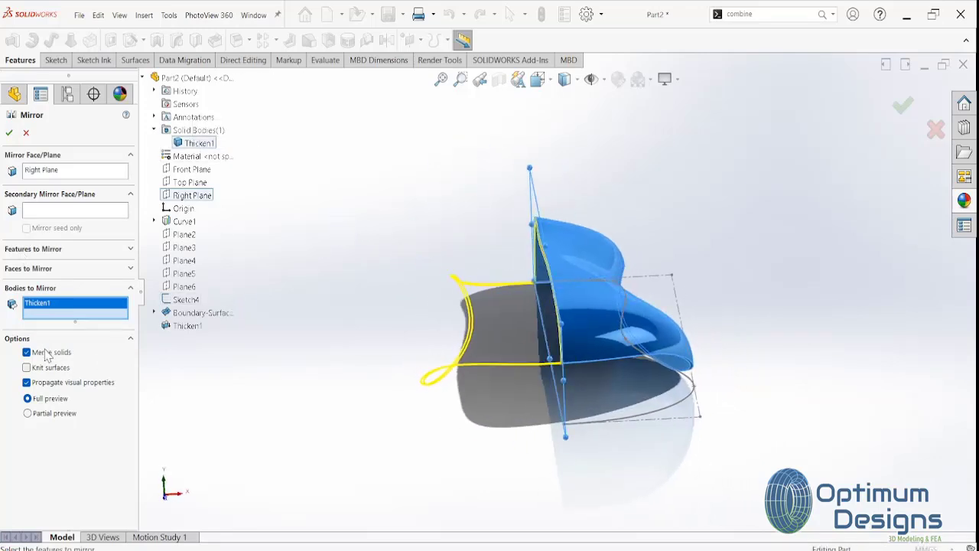
pyautogui.click(11, 131)
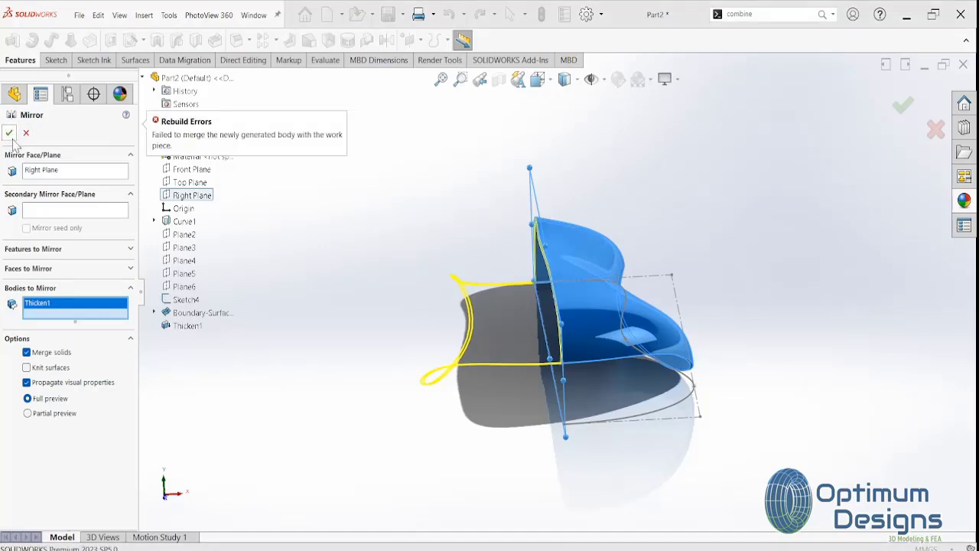
pyautogui.click(36, 353)
pyautogui.click(9, 135)
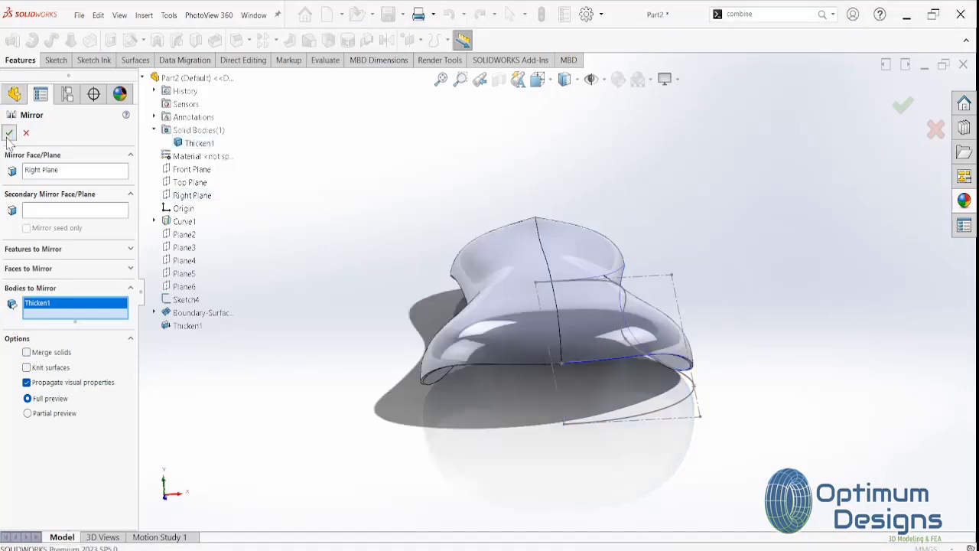
pyautogui.moveTo(435, 291)
pyautogui.mouseDown(button='middle')
pyautogui.moveTo(440, 250)
pyautogui.moveTo(505, 230)
pyautogui.moveTo(540, 237)
pyautogui.moveTo(646, 216)
pyautogui.moveTo(645, 268)
pyautogui.moveTo(546, 344)
pyautogui.moveTo(666, 300)
pyautogui.moveTo(684, 407)
pyautogui.moveTo(704, 279)
pyautogui.moveTo(656, 333)
pyautogui.mouseUp(button='middle')
pyautogui.press('space')
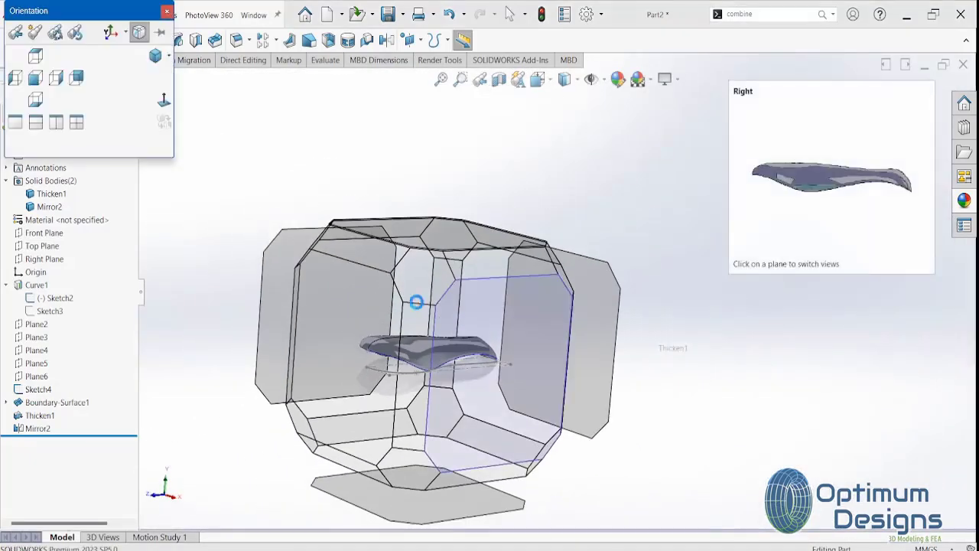
pyautogui.click(419, 284)
pyautogui.moveTo(474, 341); pyautogui.dragTo(523, 318, button='middle')
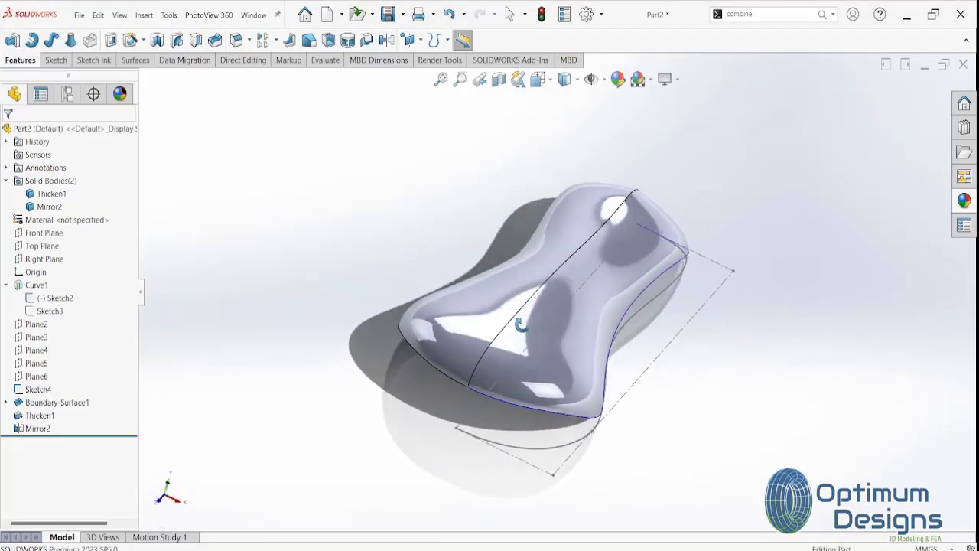
pyautogui.press('space')
pyautogui.click(354, 301)
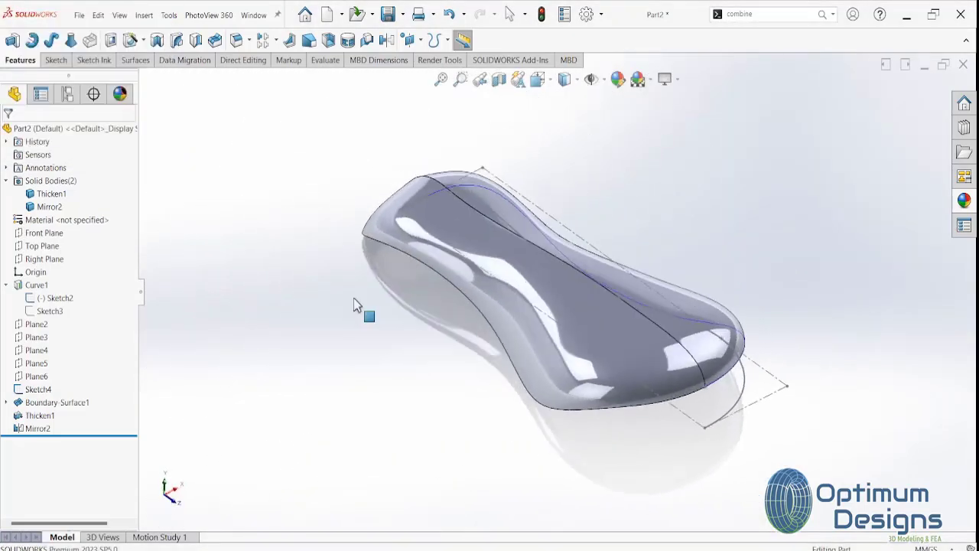
pyautogui.press('space')
pyautogui.click(401, 401)
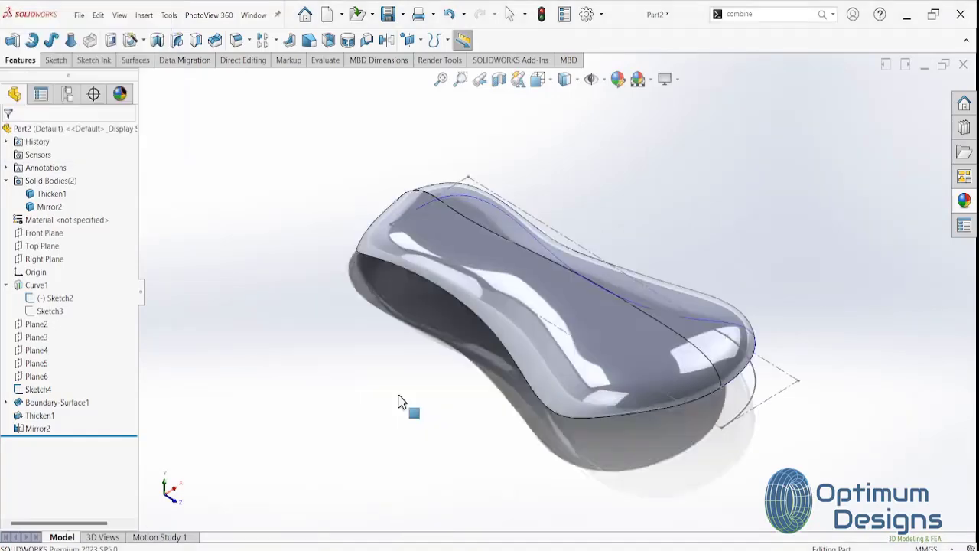
pyautogui.press('space')
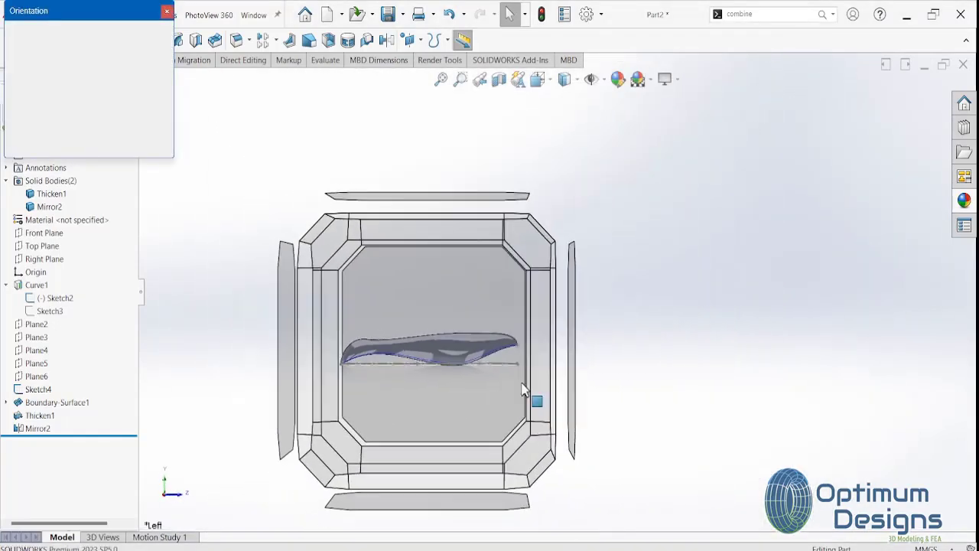
pyautogui.click(570, 328)
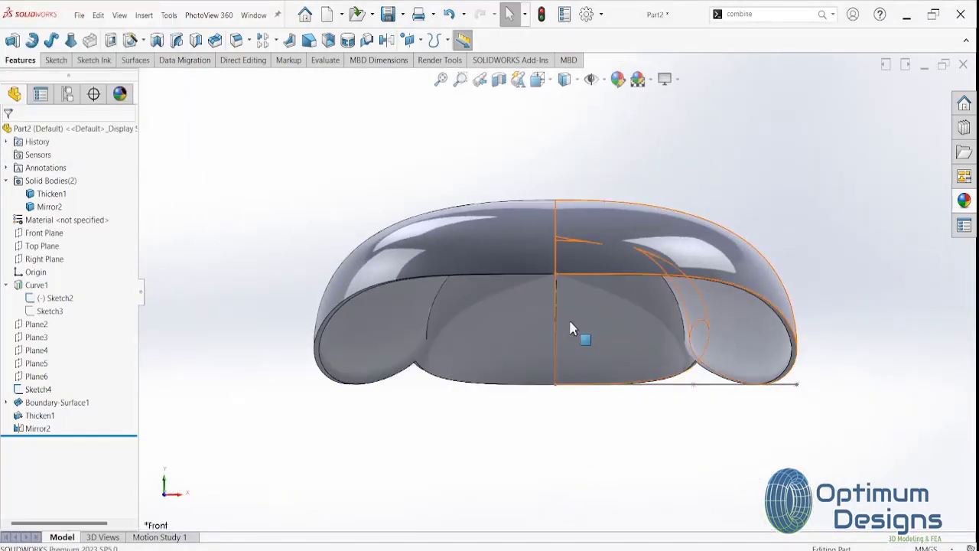
pyautogui.press('space')
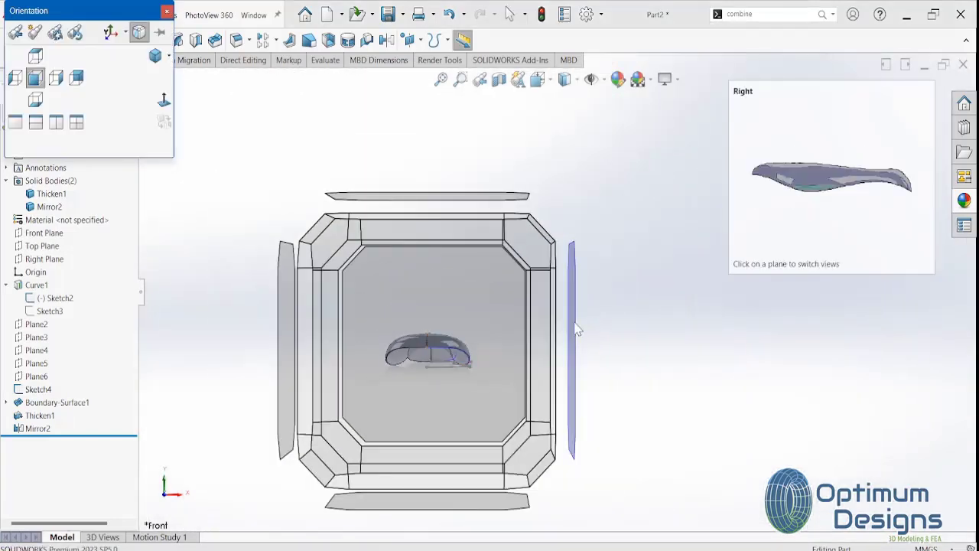
pyautogui.click(576, 329)
pyautogui.press('space')
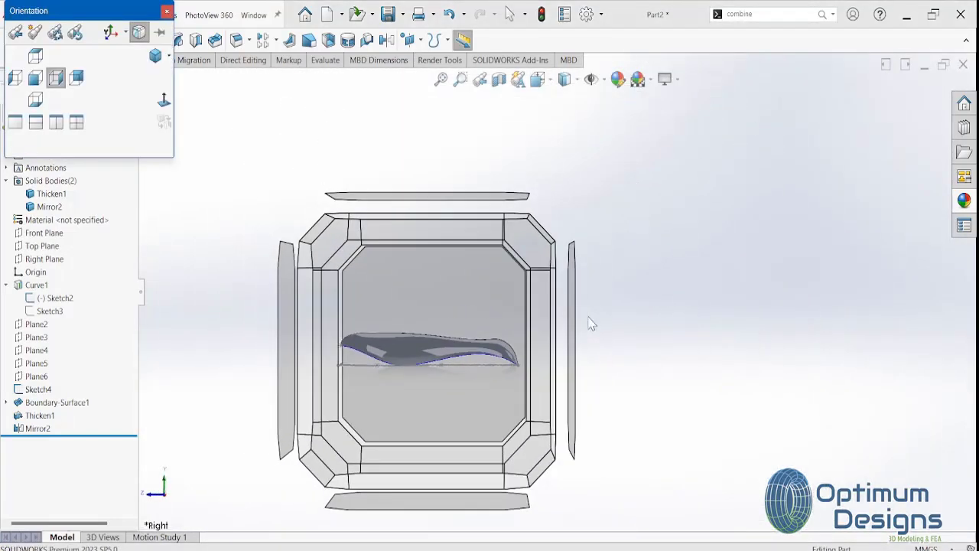
pyautogui.click(574, 327)
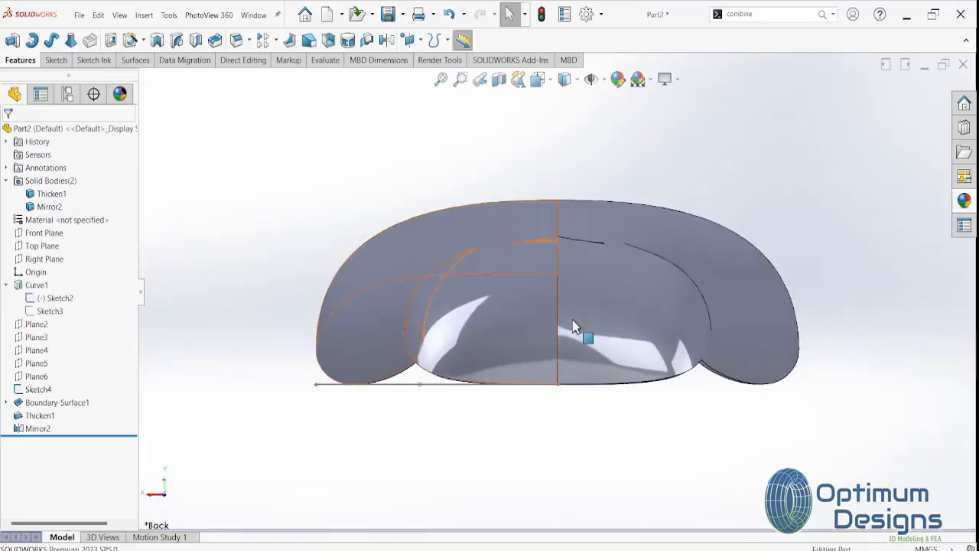
pyautogui.press('space')
pyautogui.click(552, 253)
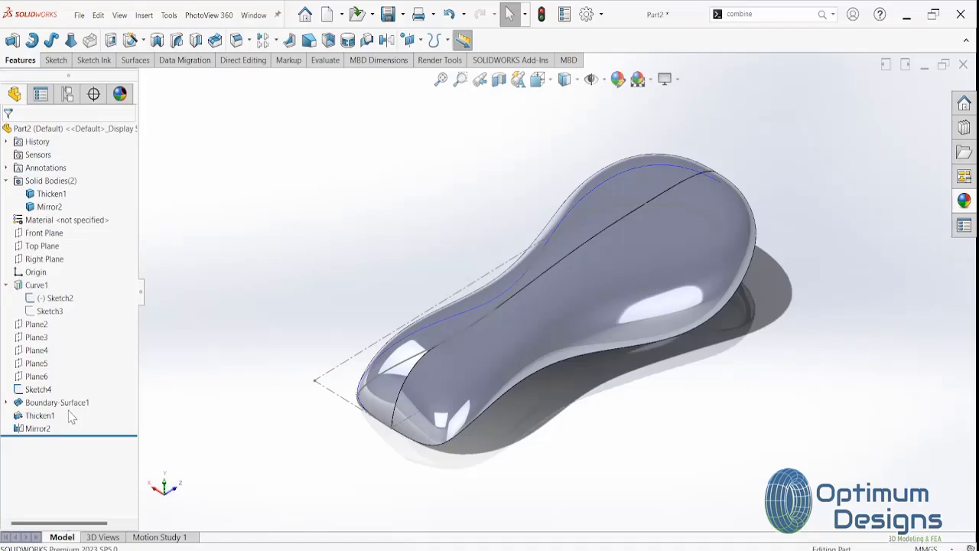
# View the shoe last normal to Top Plane, then inspect Sketch3 and the sketches under Boundary-Surface1
pyautogui.click(53, 249)
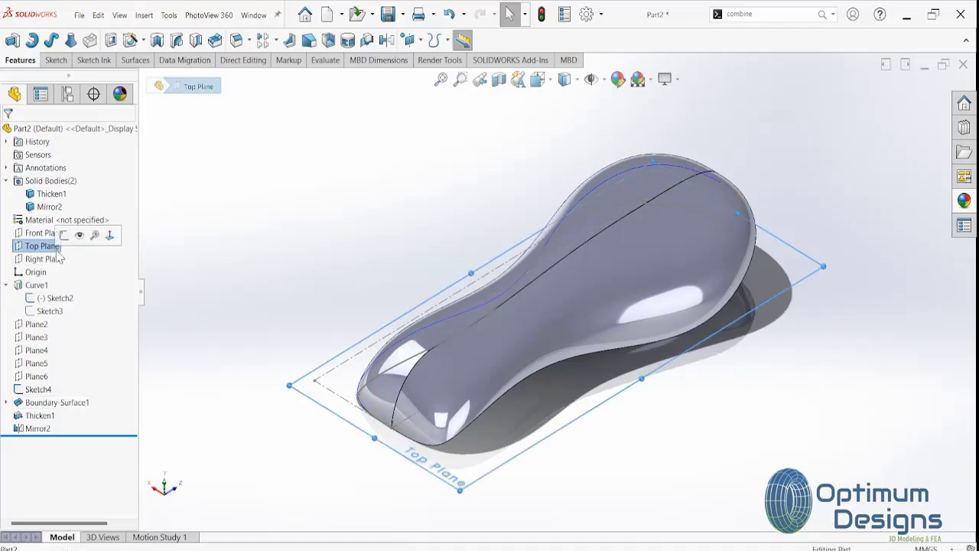
pyautogui.click(110, 233)
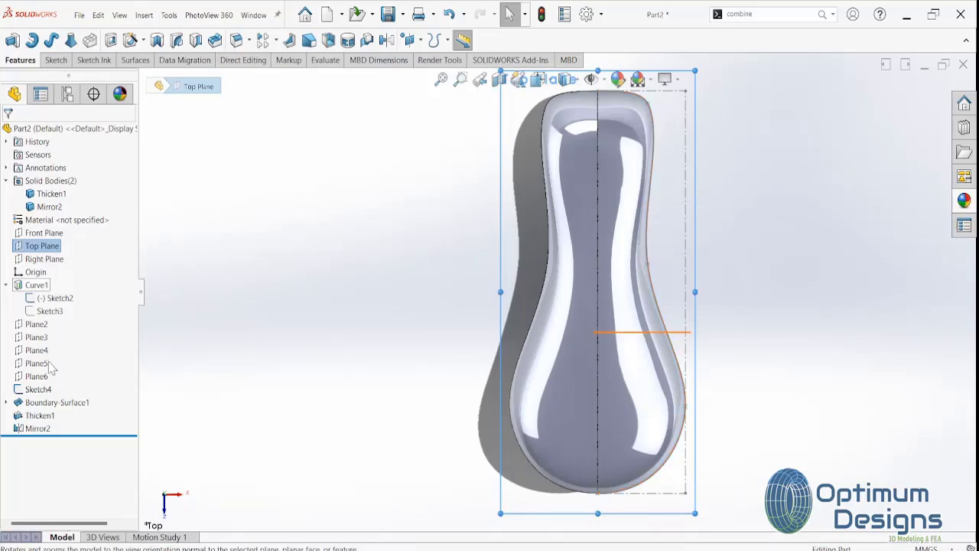
pyautogui.click(50, 311)
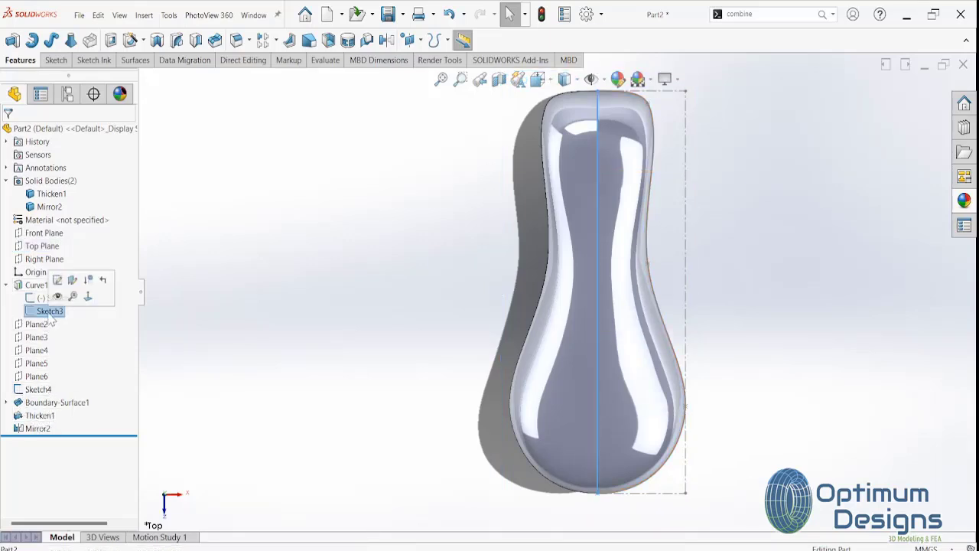
pyautogui.press('Escape')
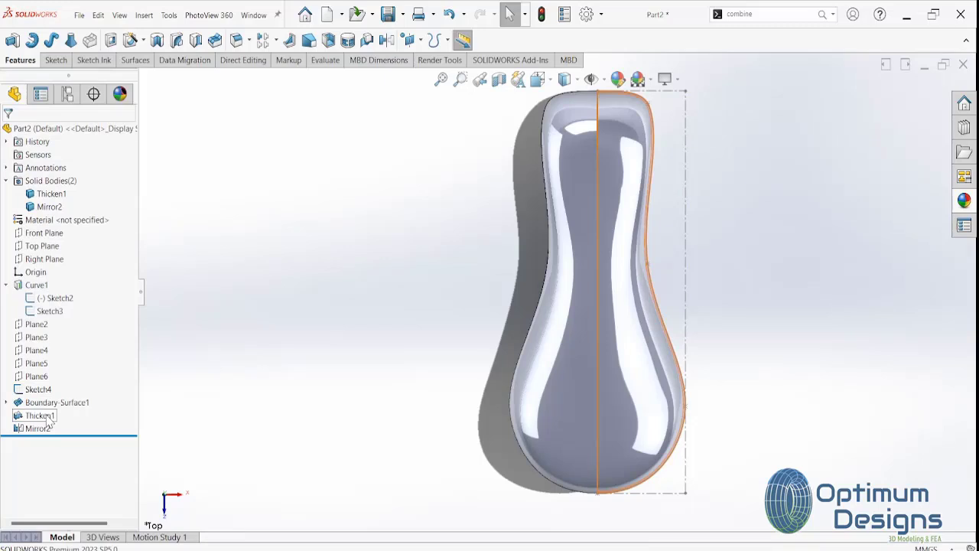
pyautogui.click(7, 403)
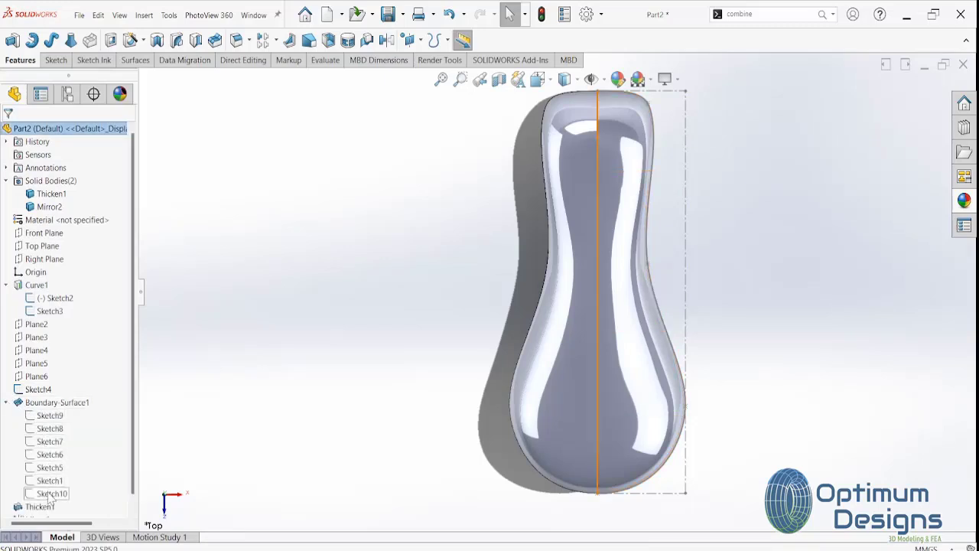
pyautogui.click(8, 403)
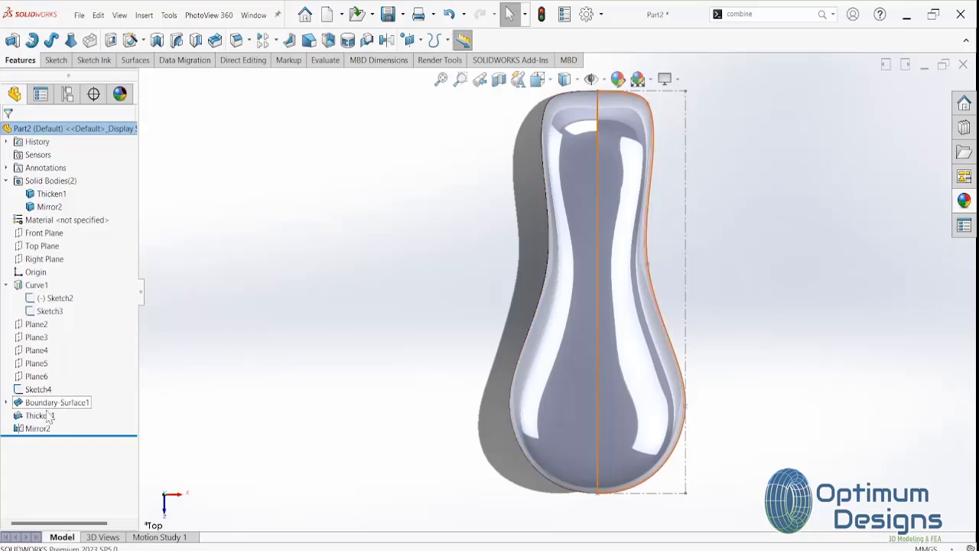
# Hide the Thicken1 body and Boundary-Surface1 so only the side-profile sketch remains visible
pyautogui.click(44, 430)
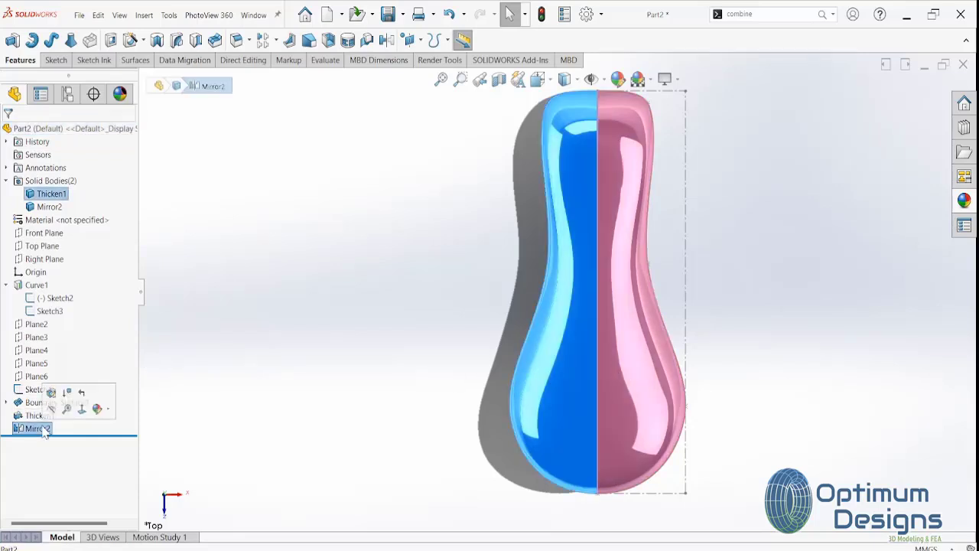
pyautogui.click(50, 409)
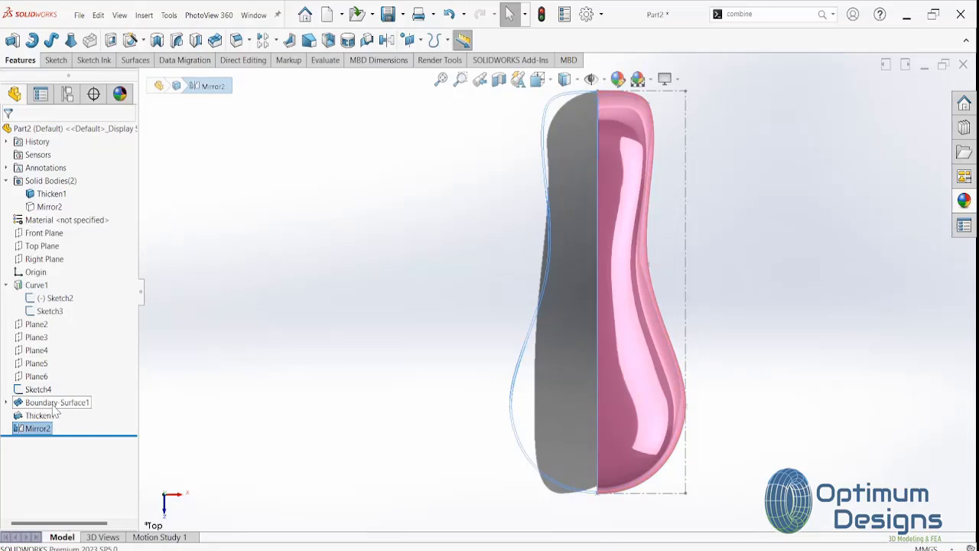
pyautogui.click(54, 407)
pyautogui.click(62, 392)
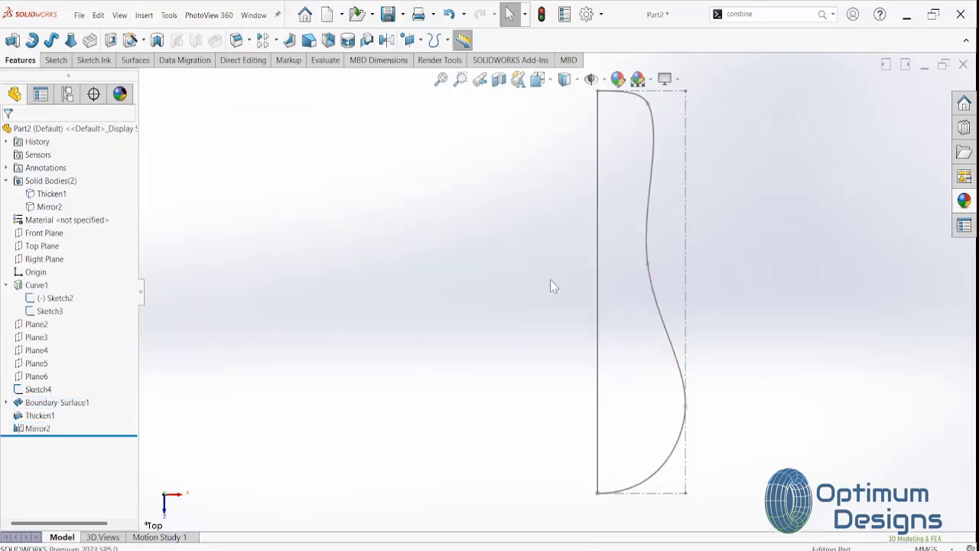
pyautogui.scroll(1, 632, 222)
pyautogui.scroll(-3, 641, 195)
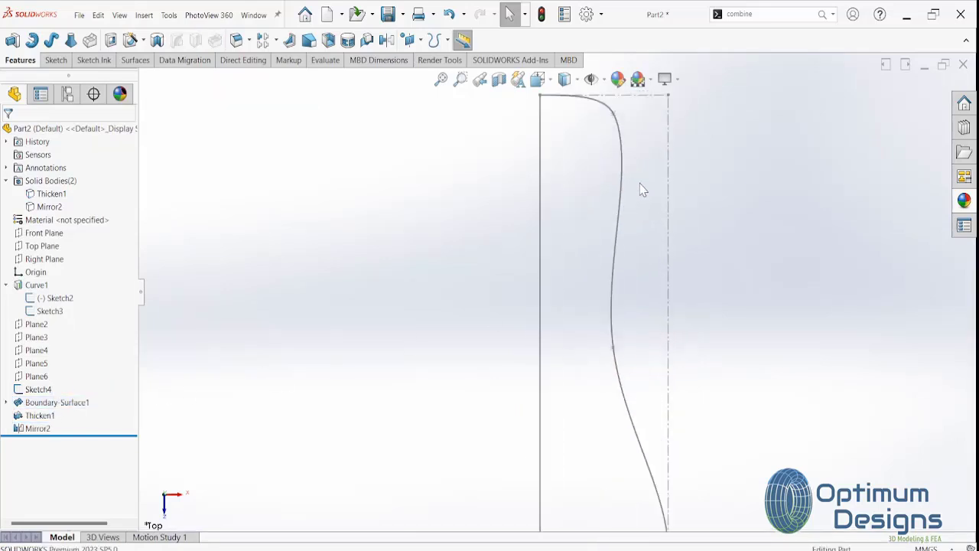
# Open a new sketch on Top Plane, starting and then cancelling the Line tool
pyautogui.click(50, 246)
pyautogui.click(53, 233)
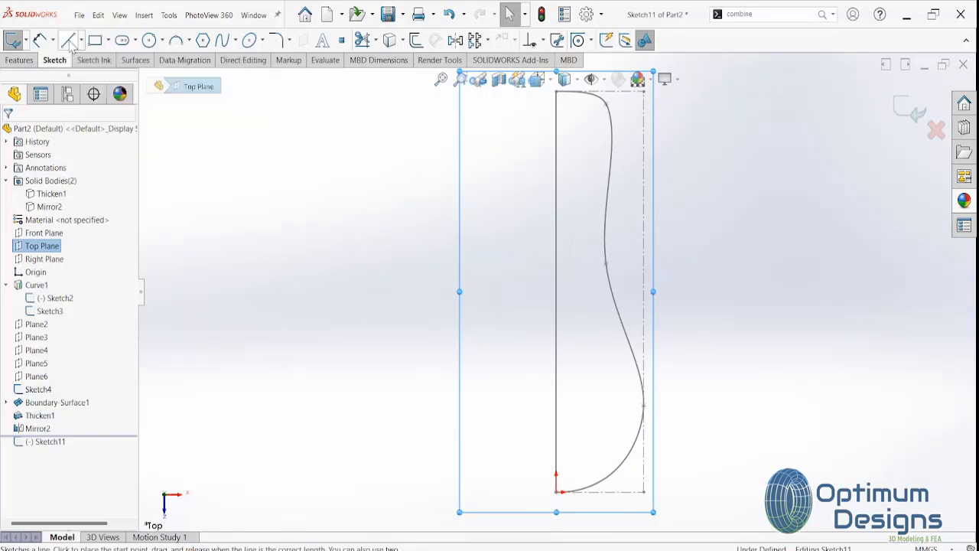
pyautogui.click(68, 40)
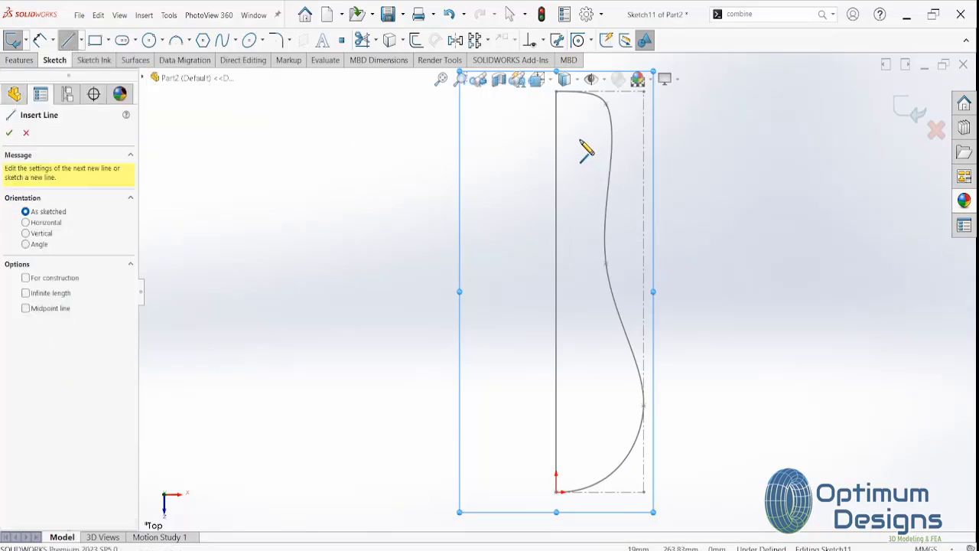
pyautogui.click(26, 133)
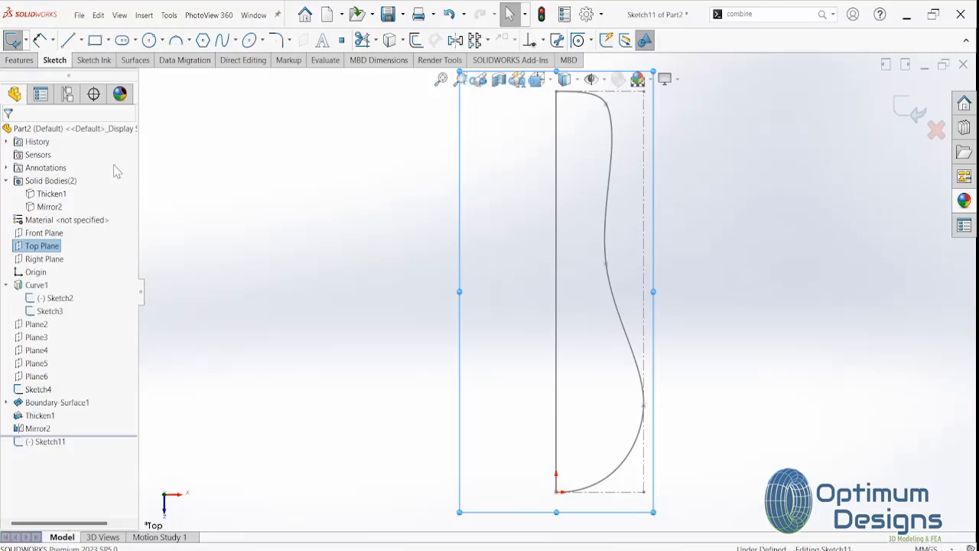
# Discard the empty new sketch and open Sketch2 for editing
pyautogui.click(612, 162)
pyautogui.rightClick(613, 159)
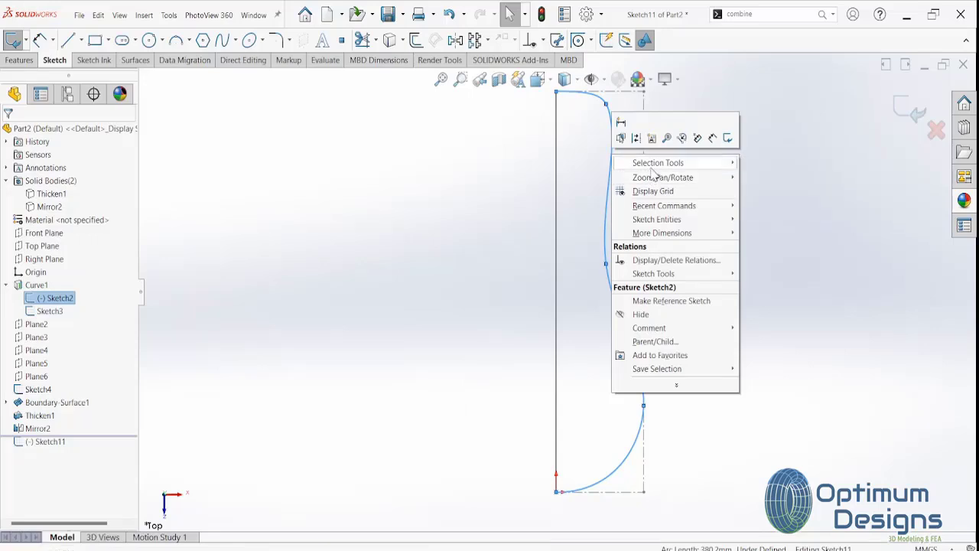
pyautogui.click(213, 218)
pyautogui.click(57, 297)
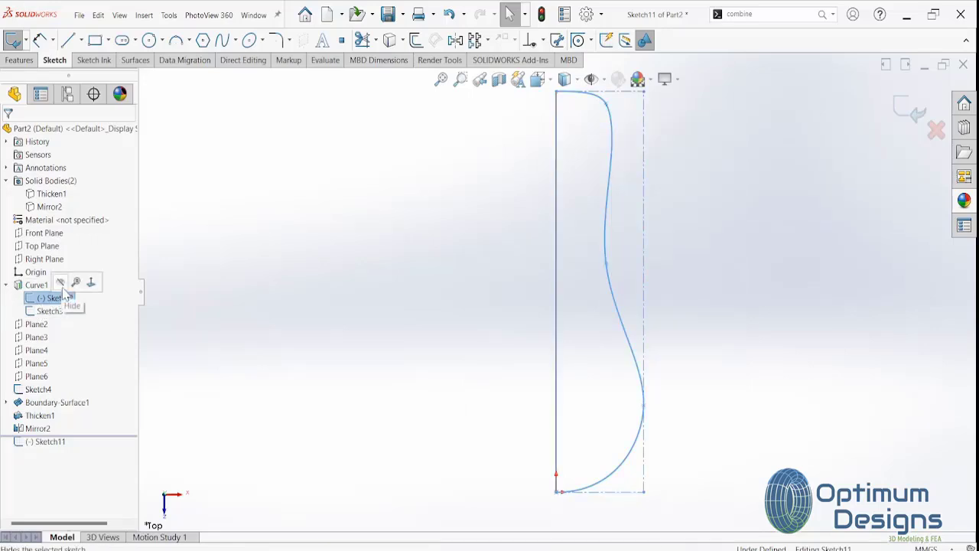
pyautogui.click(936, 131)
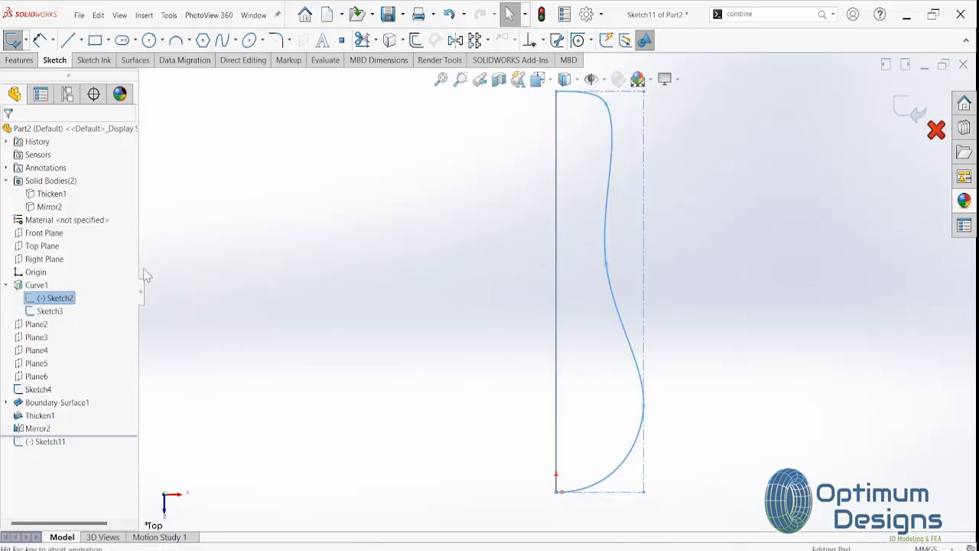
pyautogui.click(57, 297)
pyautogui.click(59, 267)
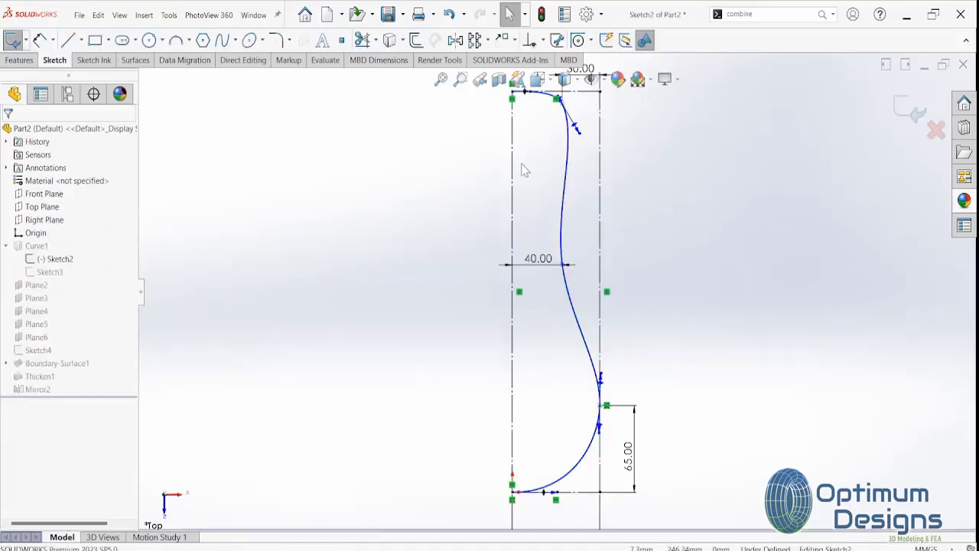
# Change the spline's top dimension from 30 to 40, keeping the middle dimension at 40
pyautogui.scroll(-3, 557, 113)
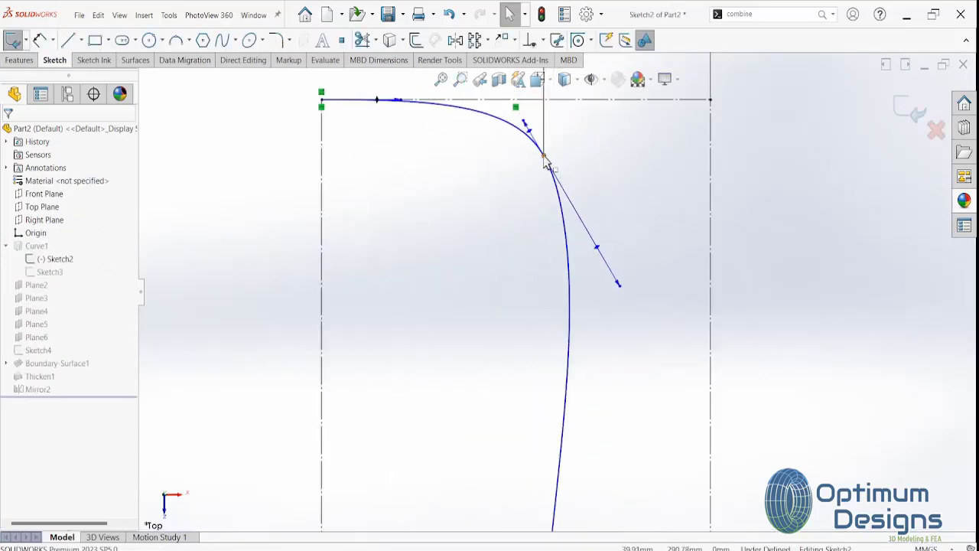
pyautogui.scroll(3, 545, 161)
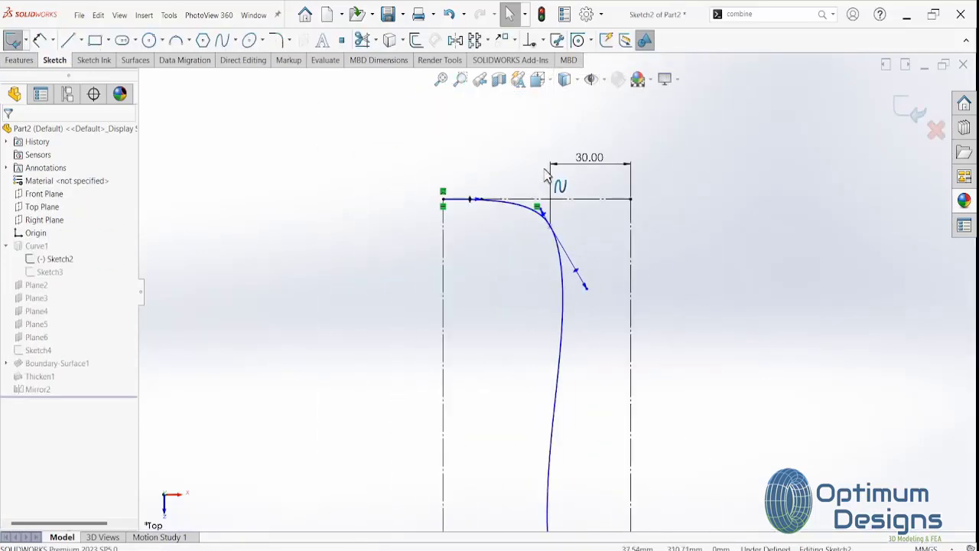
pyautogui.click(595, 164)
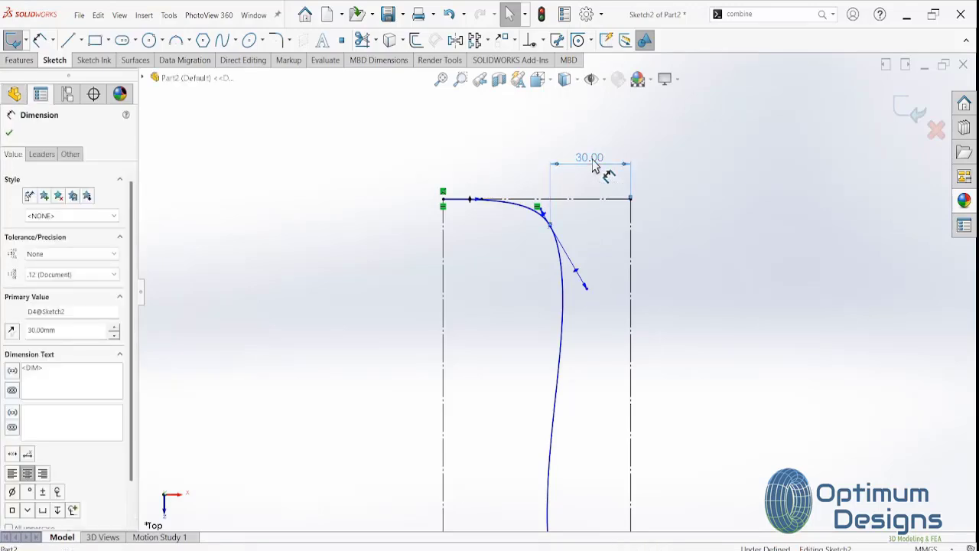
pyautogui.doubleClick(594, 166)
pyautogui.write('45')
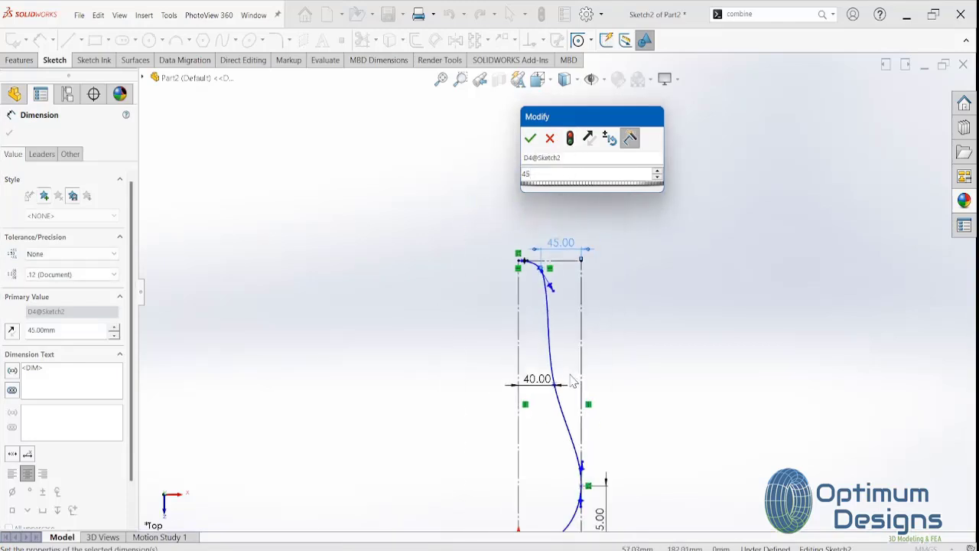
pyautogui.doubleClick(555, 175)
pyautogui.write('40')
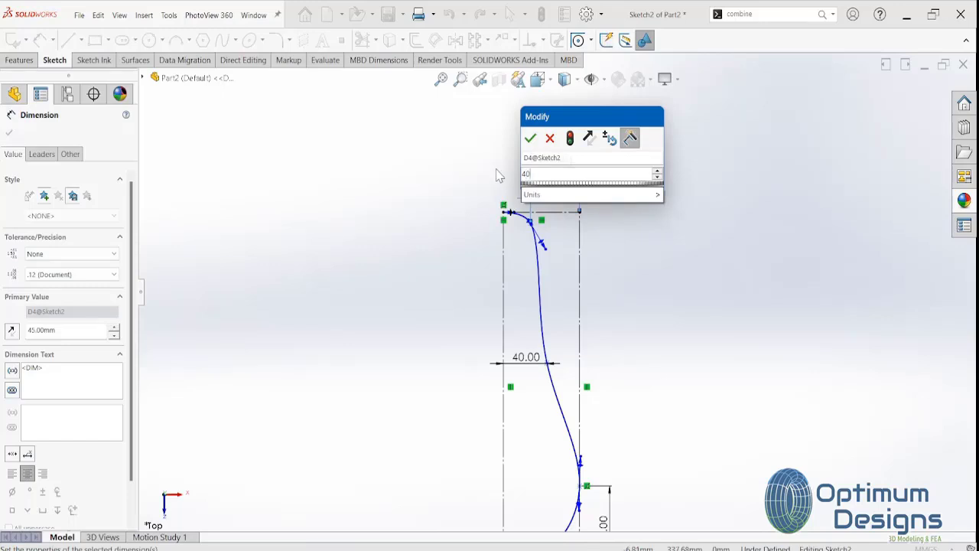
pyautogui.click(530, 138)
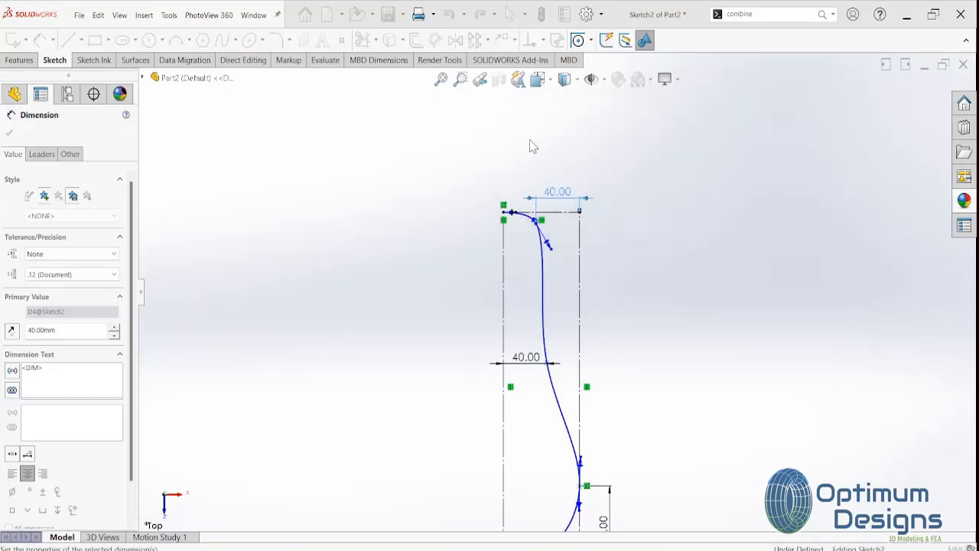
pyautogui.click(534, 363)
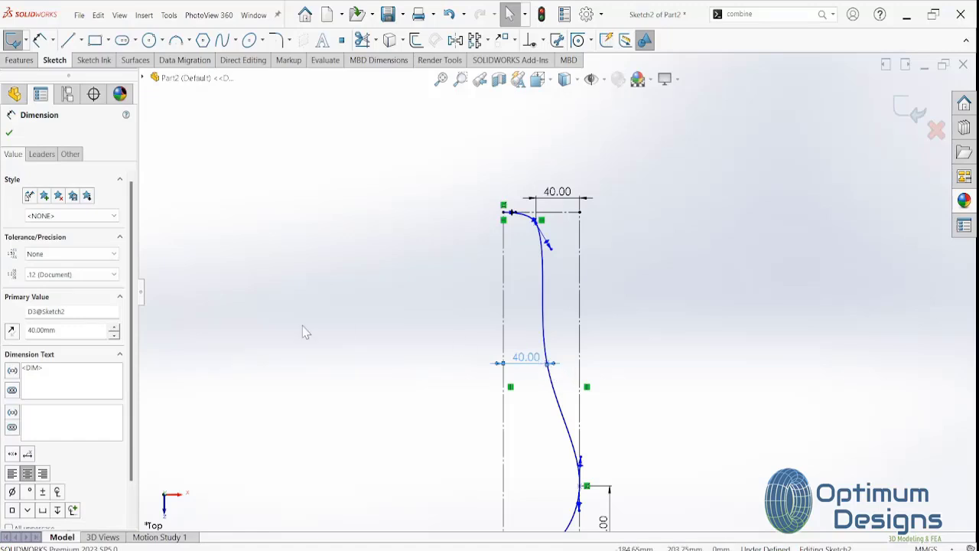
pyautogui.click(114, 327)
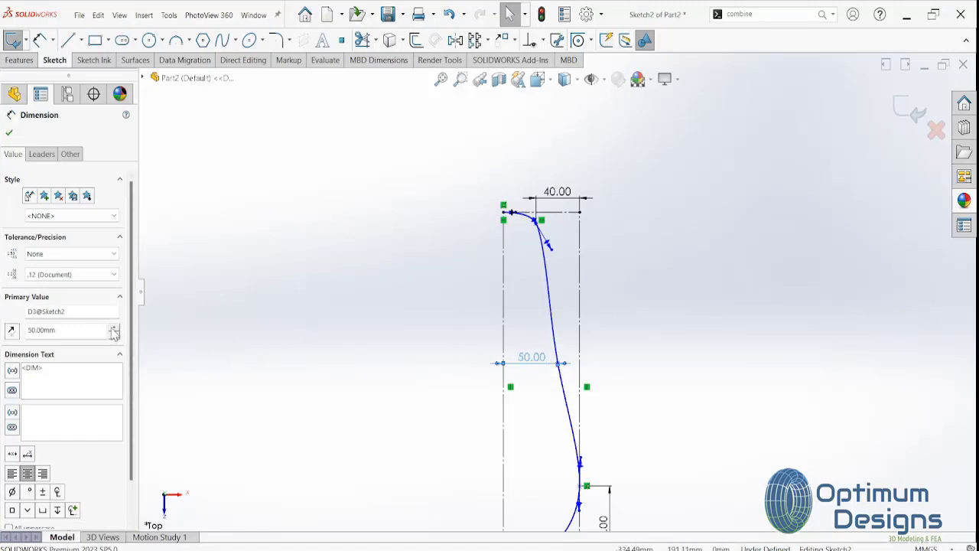
pyautogui.click(113, 336)
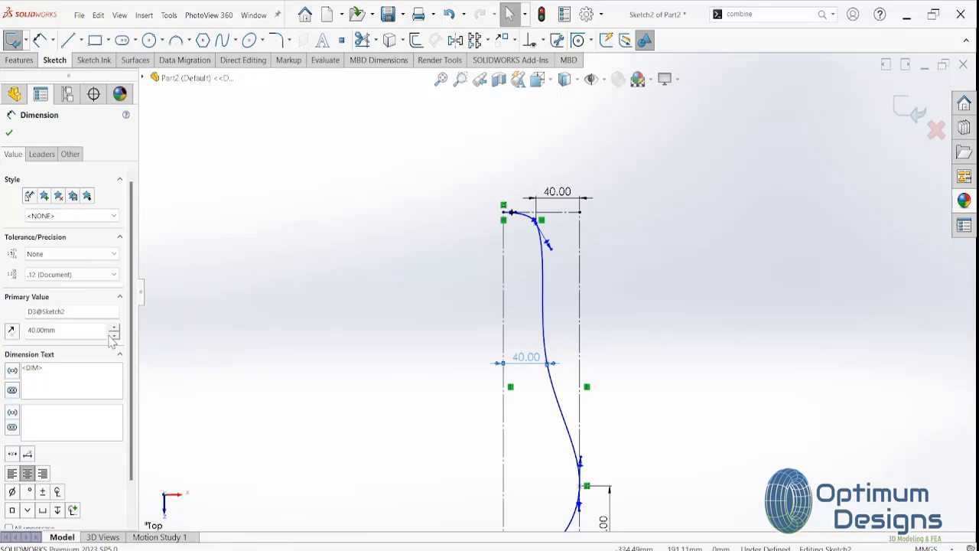
pyautogui.click(10, 133)
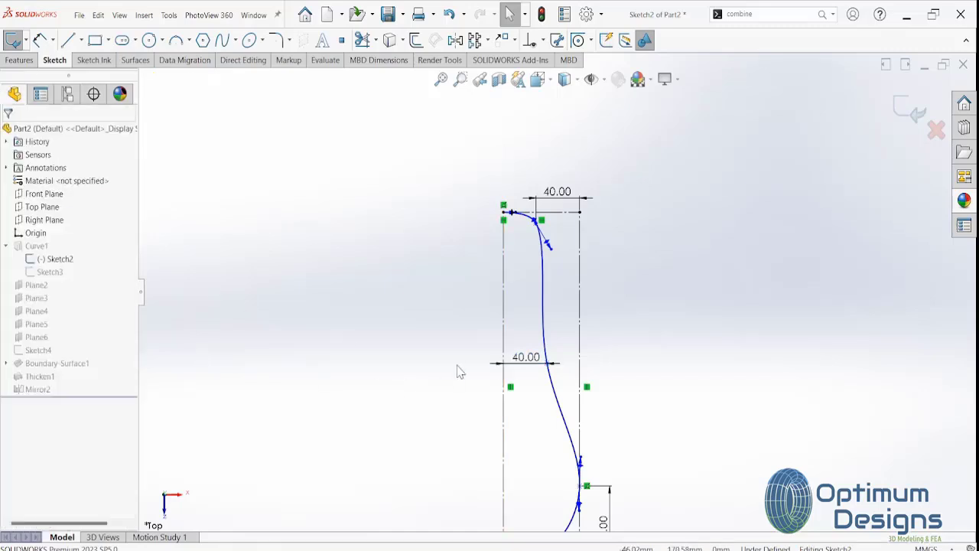
# Make the spline's tangent vertical at its middle point and confirm the changes
pyautogui.click(554, 379)
pyautogui.scroll(-3, 552, 376)
pyautogui.moveTo(541, 303); pyautogui.dragTo(557, 309)
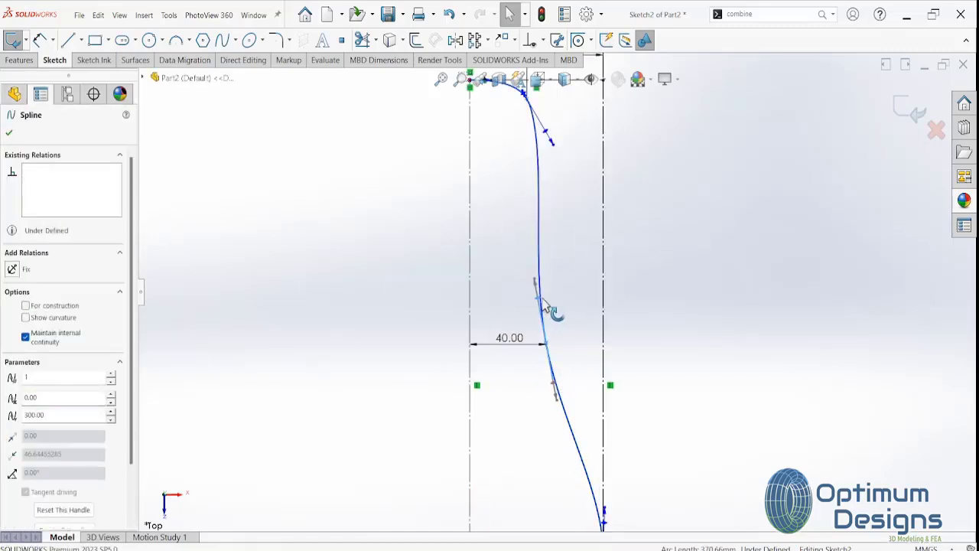
pyautogui.scroll(1, 556, 303)
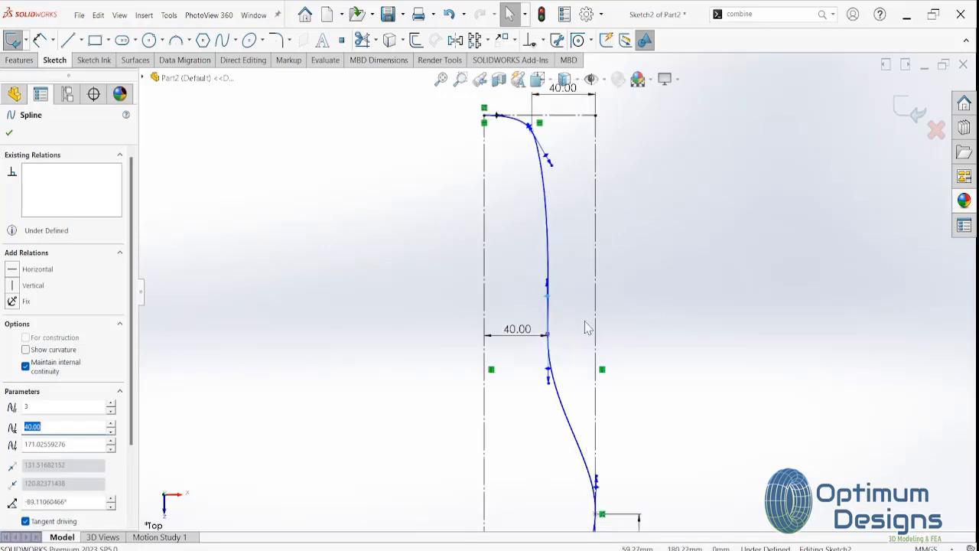
pyautogui.click(12, 286)
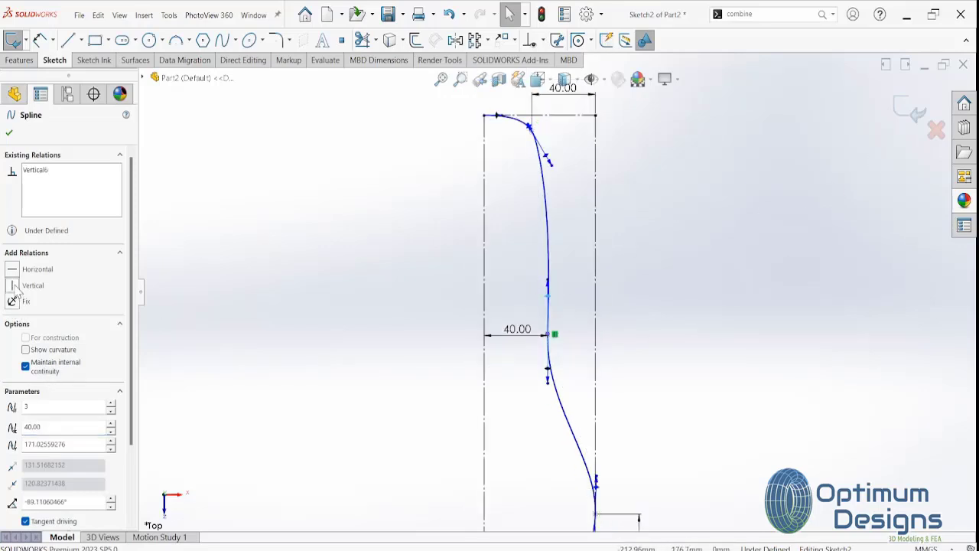
pyautogui.click(9, 133)
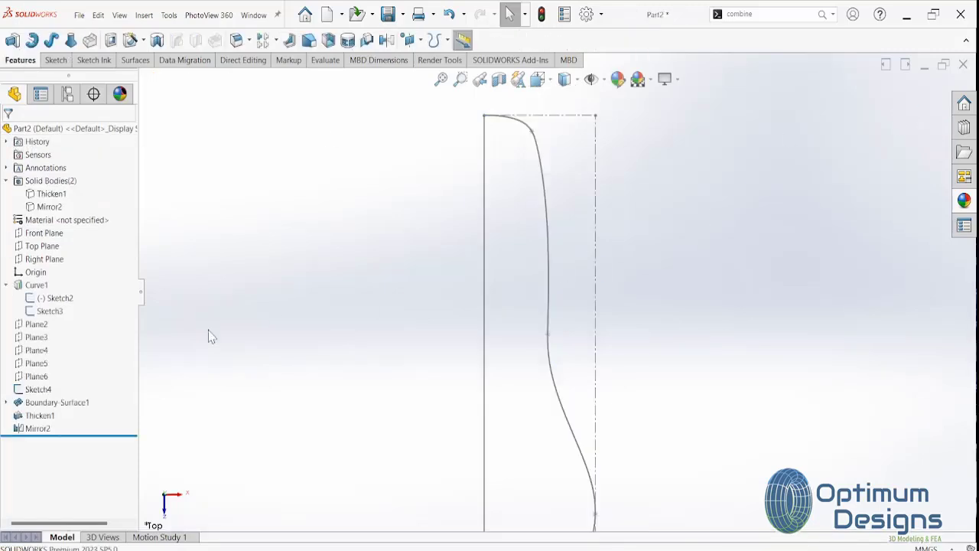
# Start a new sketch on Top Plane, viewed normal to it
pyautogui.scroll(2, 558, 367)
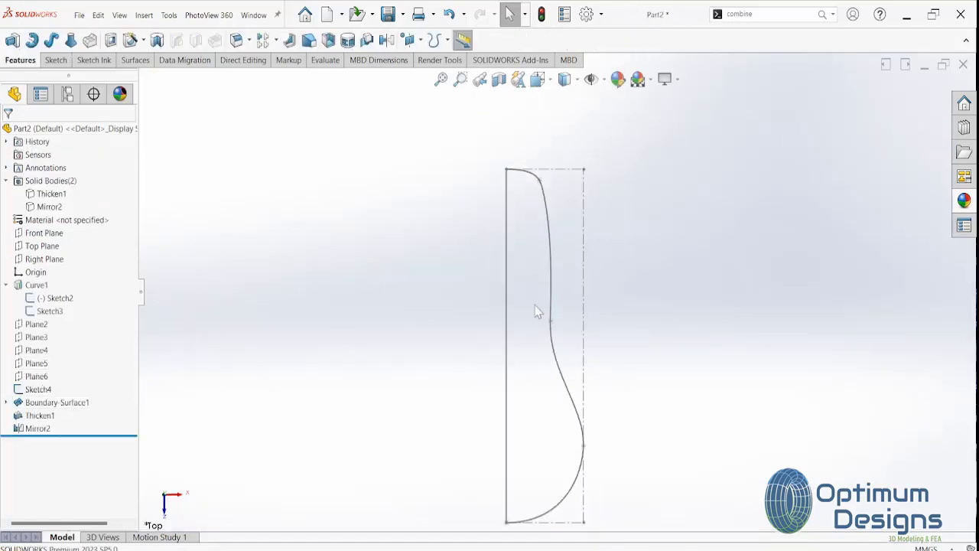
pyautogui.click(42, 246)
pyautogui.click(104, 225)
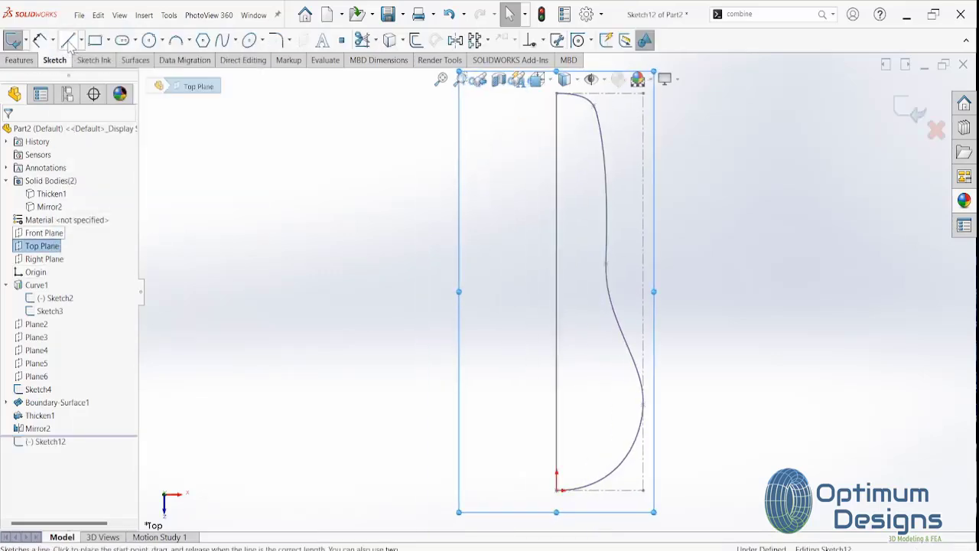
pyautogui.click(68, 40)
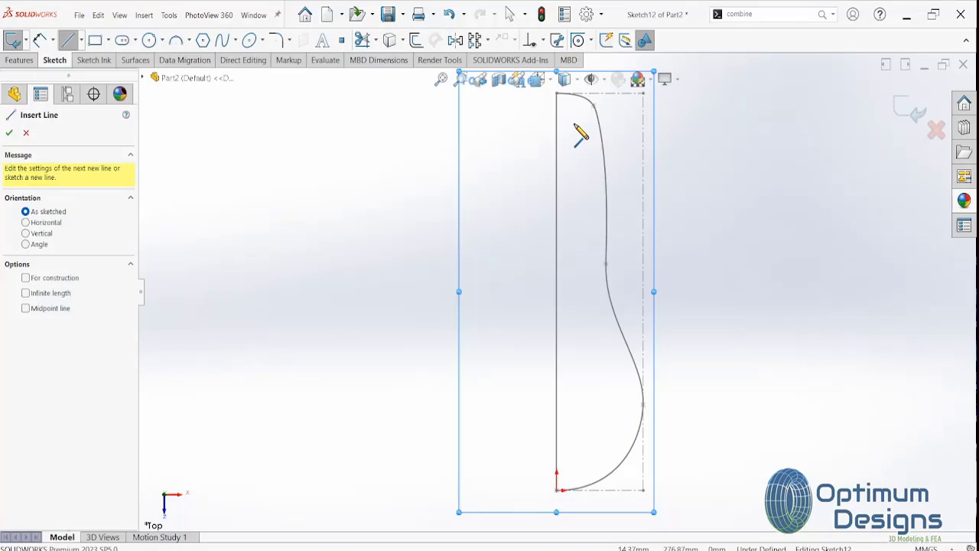
# Draw a five-segment polyline of alternating vertical and angled lines inside the side profile
pyautogui.click(574, 124)
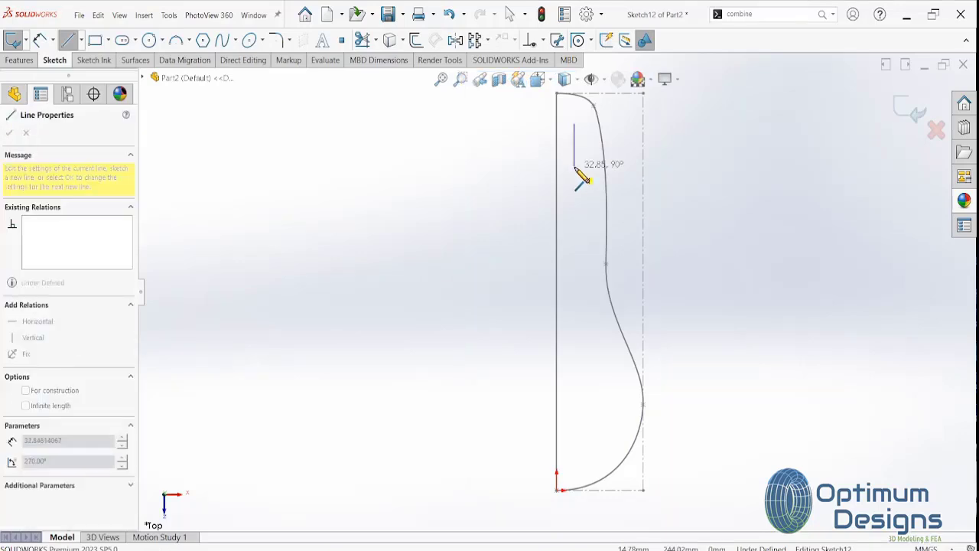
pyautogui.click(574, 167)
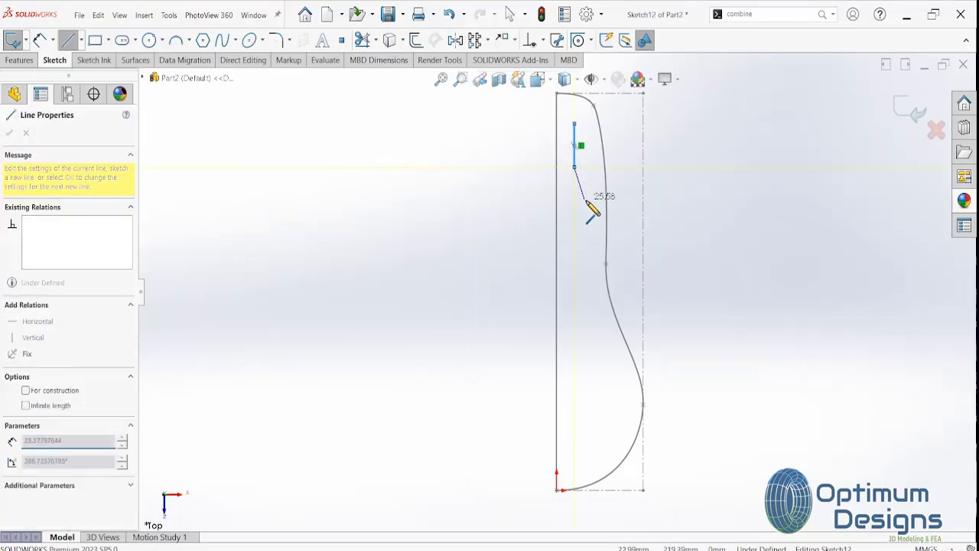
pyautogui.click(593, 240)
pyautogui.click(594, 334)
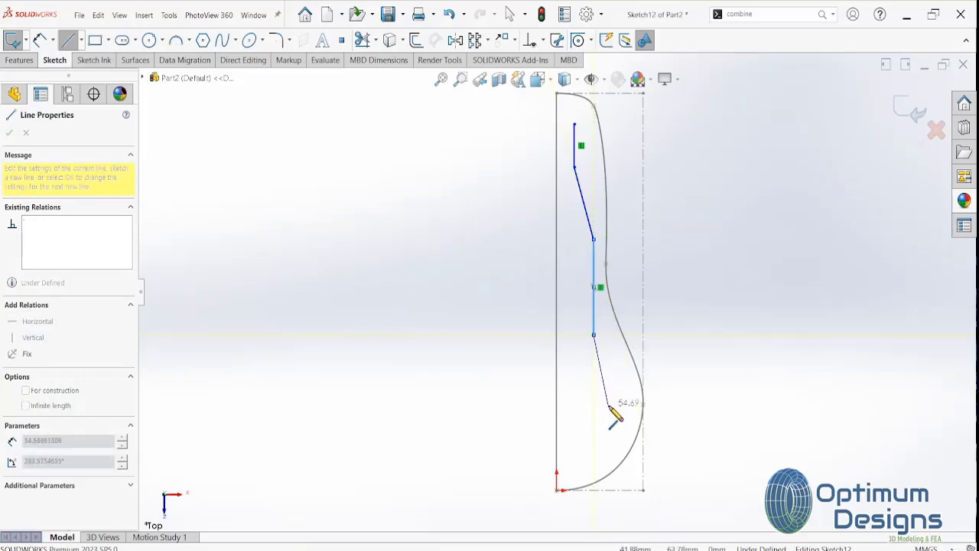
pyautogui.click(627, 451)
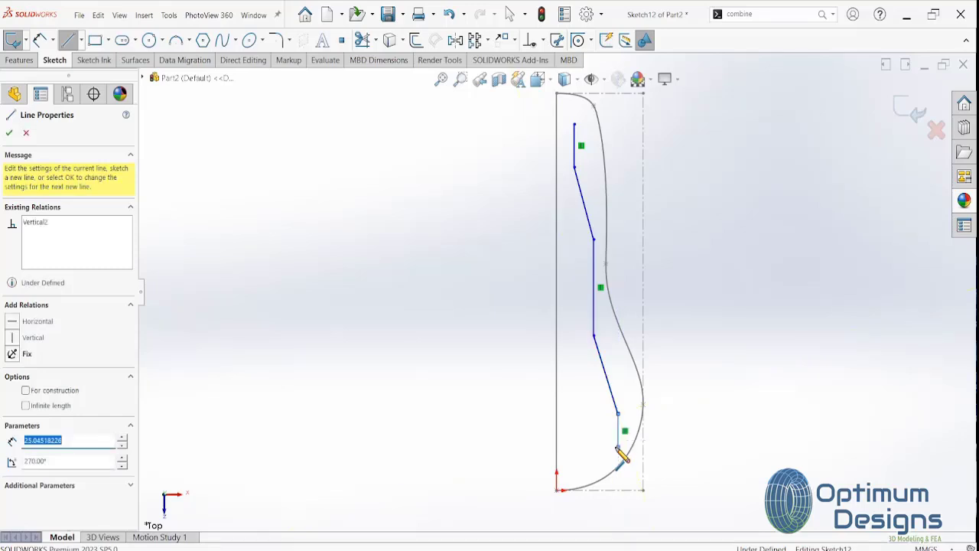
pyautogui.rightClick(625, 452)
pyautogui.click(643, 453)
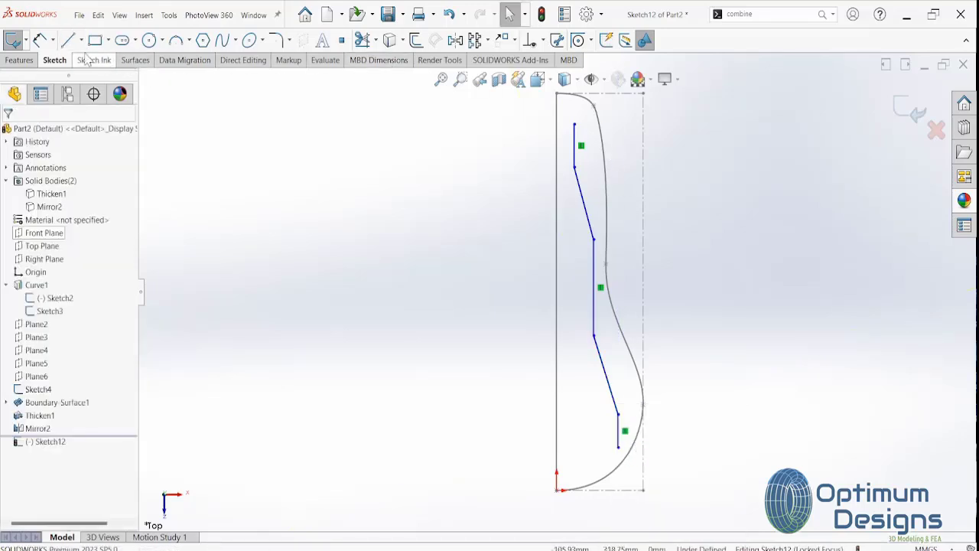
# Dimension the polyline's 10 mm offset from the profile edge and its 40 mm top segment
pyautogui.click(40, 40)
pyautogui.scroll(-2, 575, 212)
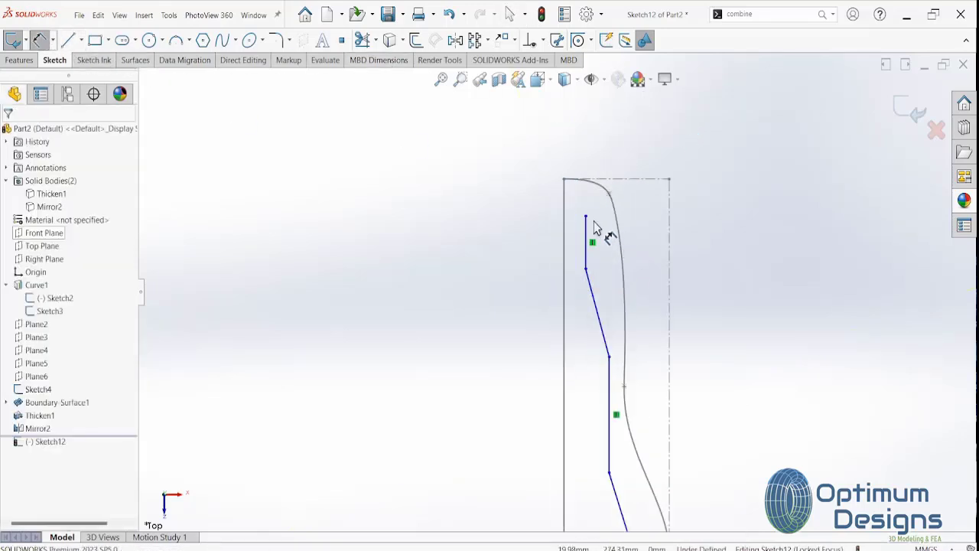
pyautogui.click(585, 217)
pyautogui.click(567, 224)
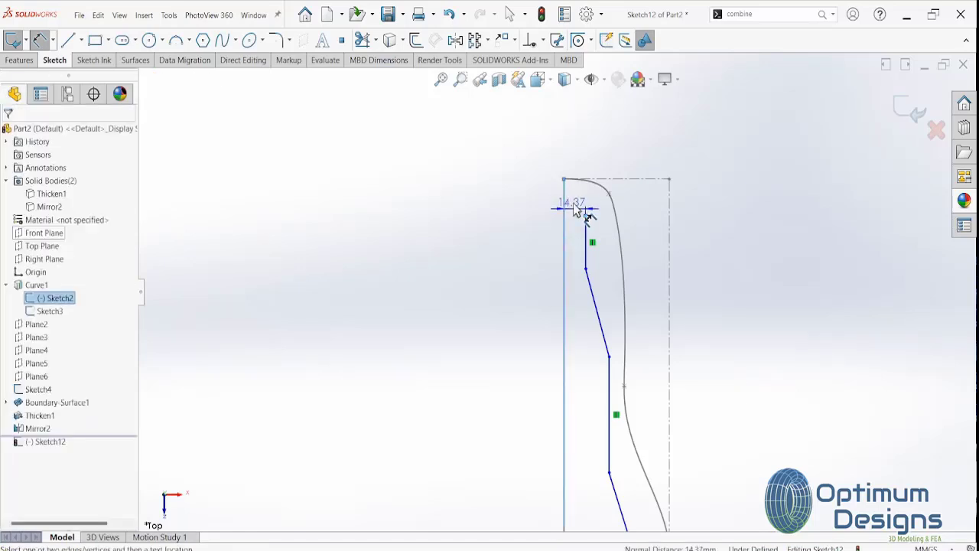
pyautogui.click(578, 168)
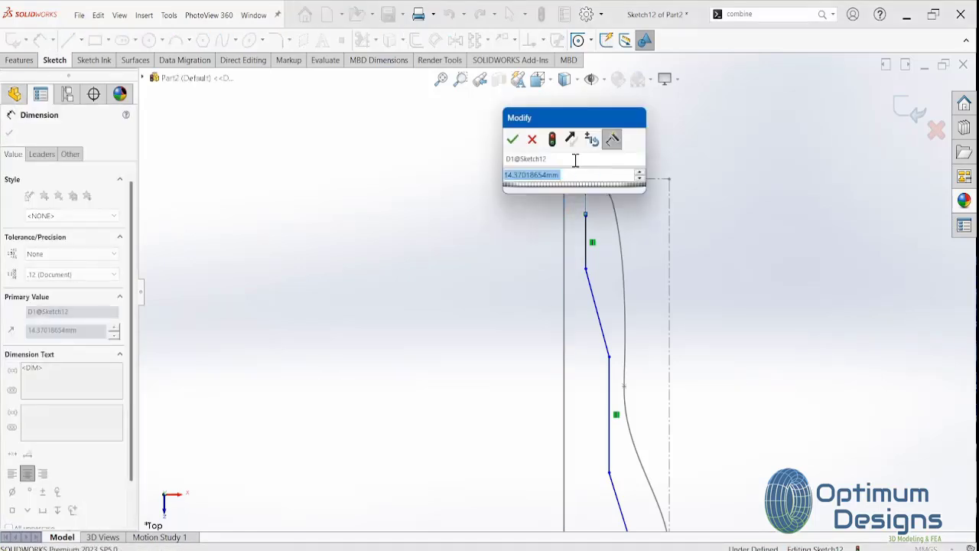
pyautogui.write('10')
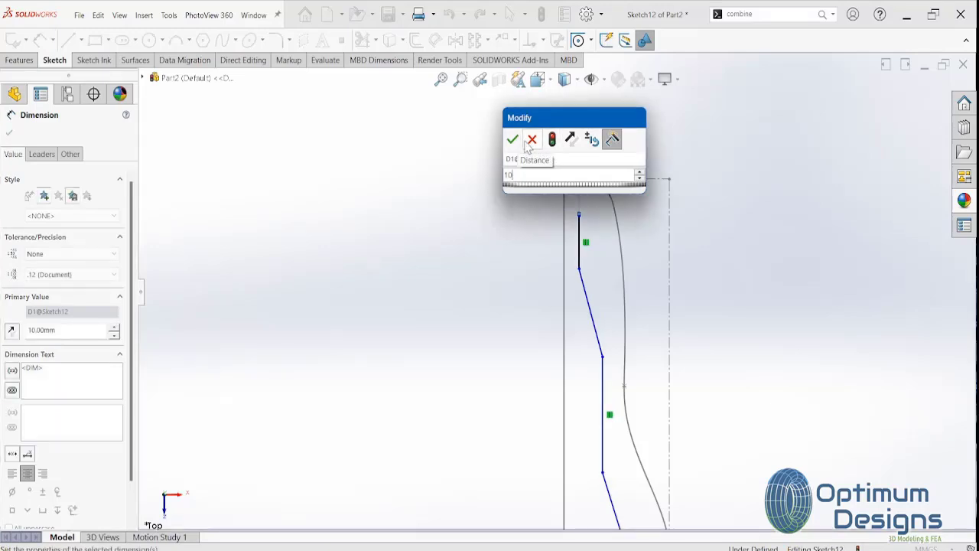
pyautogui.click(513, 139)
pyautogui.click(582, 245)
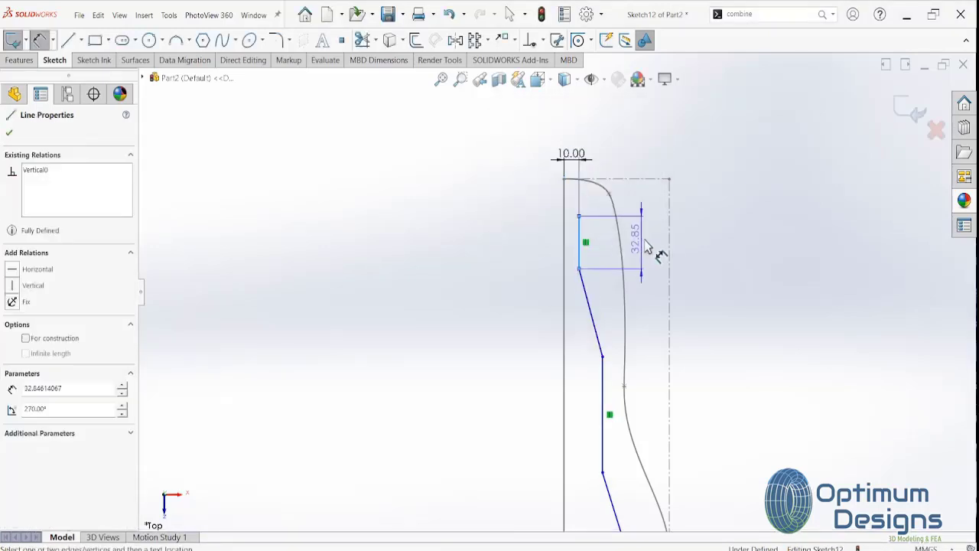
pyautogui.click(652, 244)
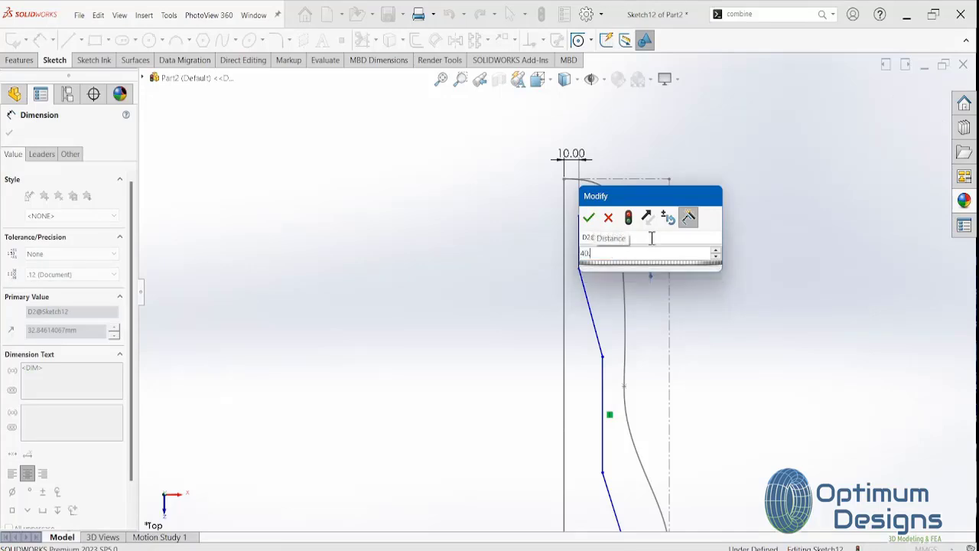
pyautogui.write('40')
pyautogui.click(587, 221)
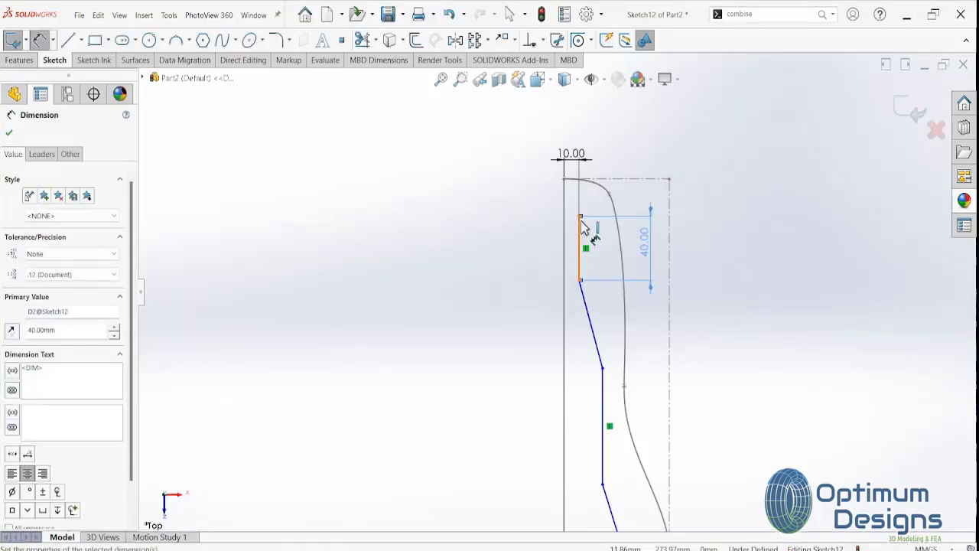
# Add a 40 mm distance from the profile top, a 40 mm angled-segment height, and 100 mm long segment
pyautogui.click(580, 216)
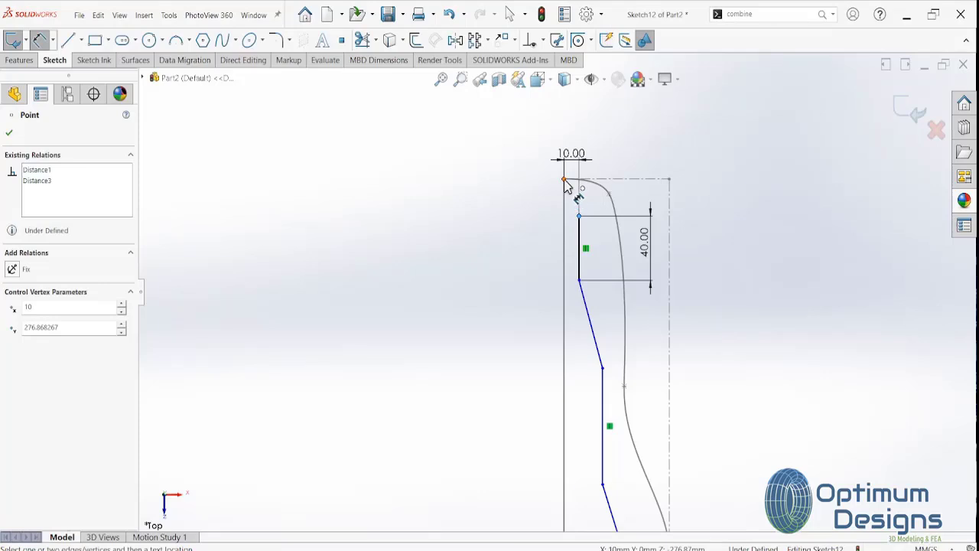
pyautogui.click(564, 179)
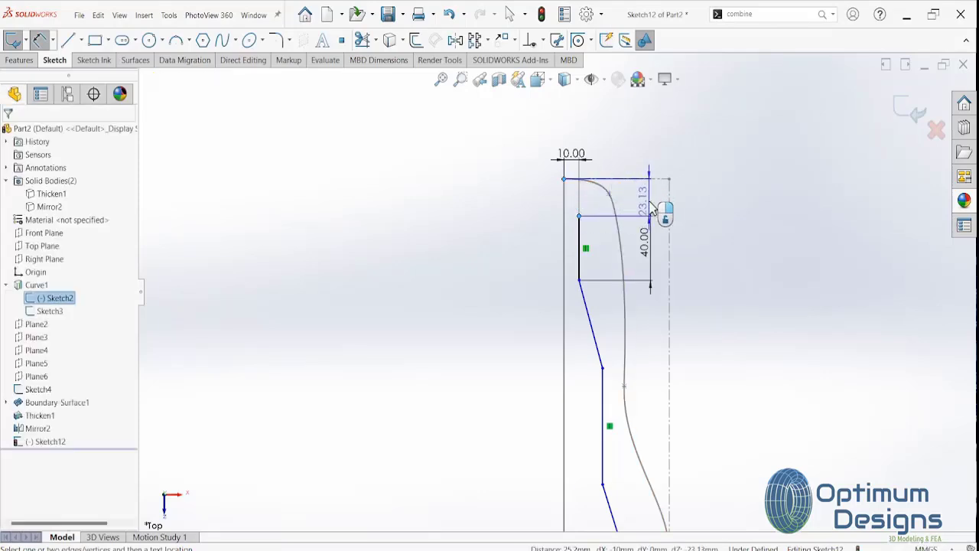
pyautogui.click(644, 200)
pyautogui.write('4')
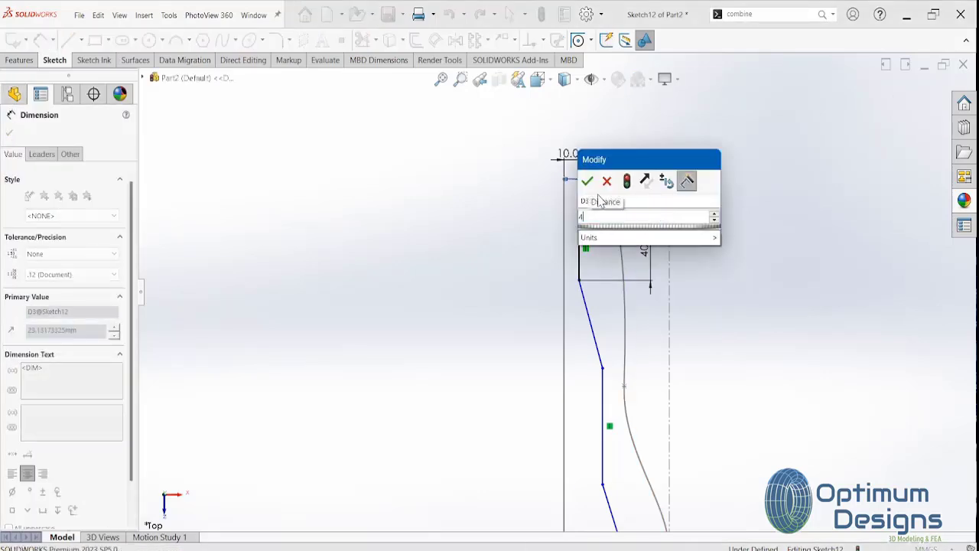
pyautogui.write('0.0')
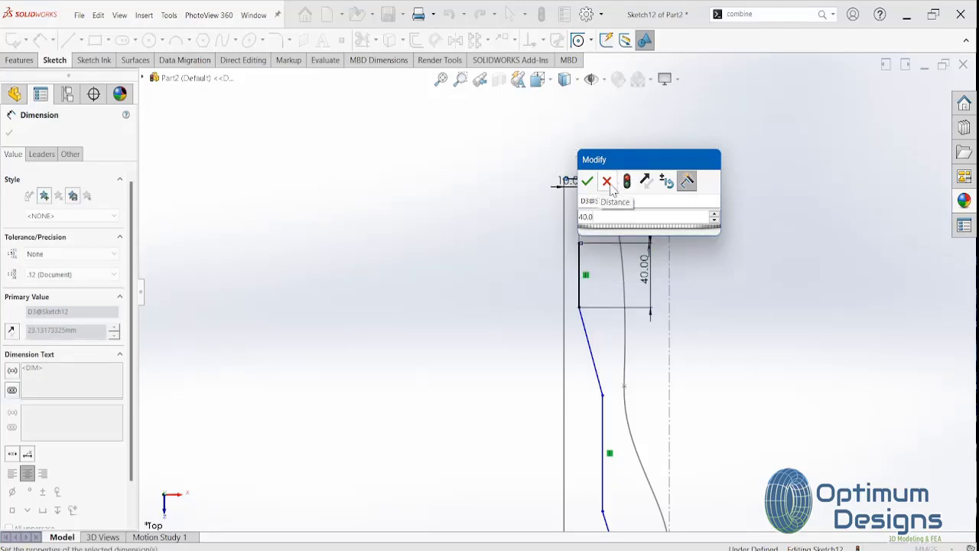
pyautogui.click(587, 181)
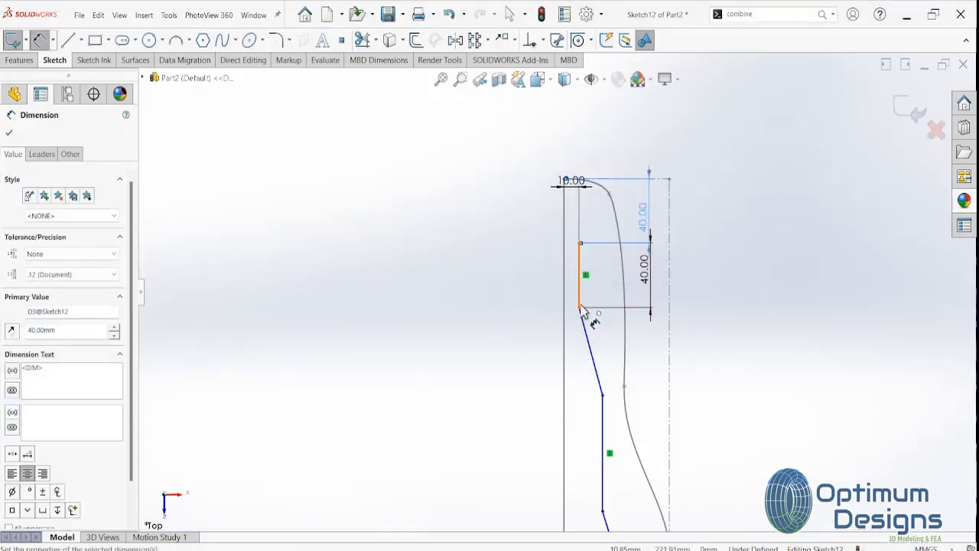
pyautogui.click(579, 308)
pyautogui.click(603, 396)
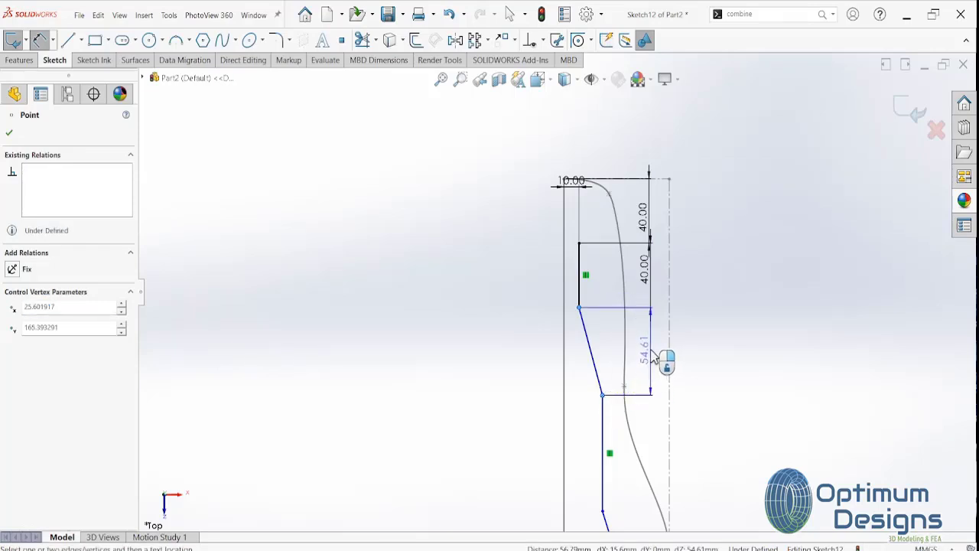
pyautogui.click(654, 356)
pyautogui.write('40.0')
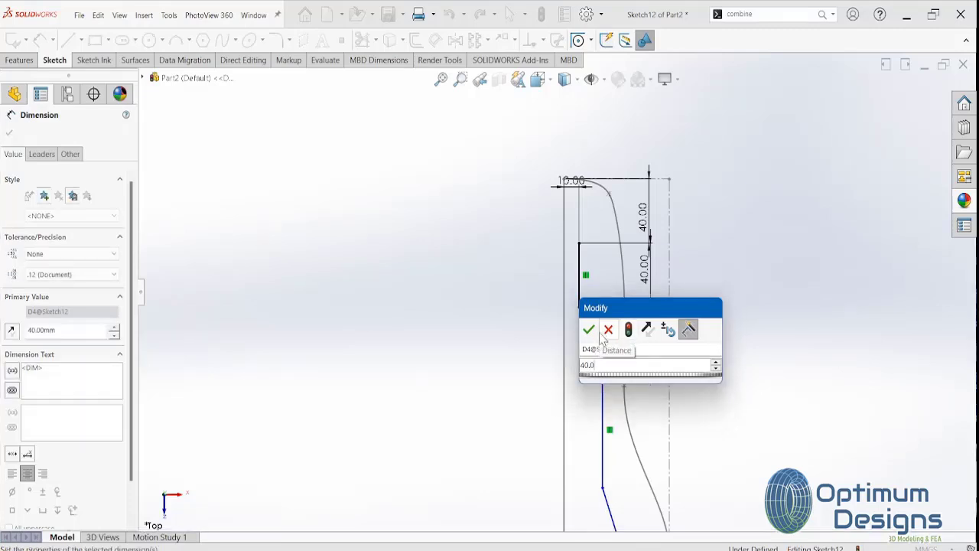
pyautogui.click(593, 334)
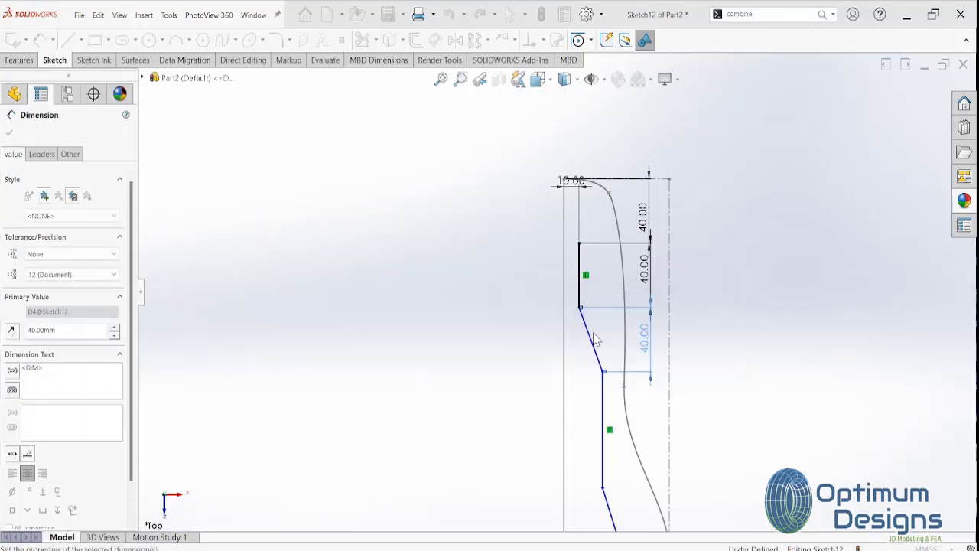
pyautogui.click(604, 398)
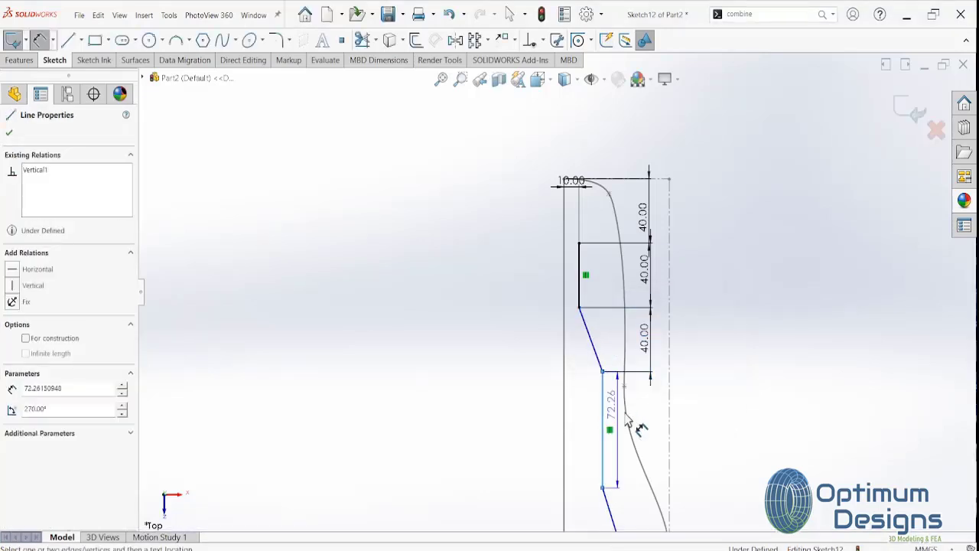
pyautogui.click(665, 438)
pyautogui.write('100')
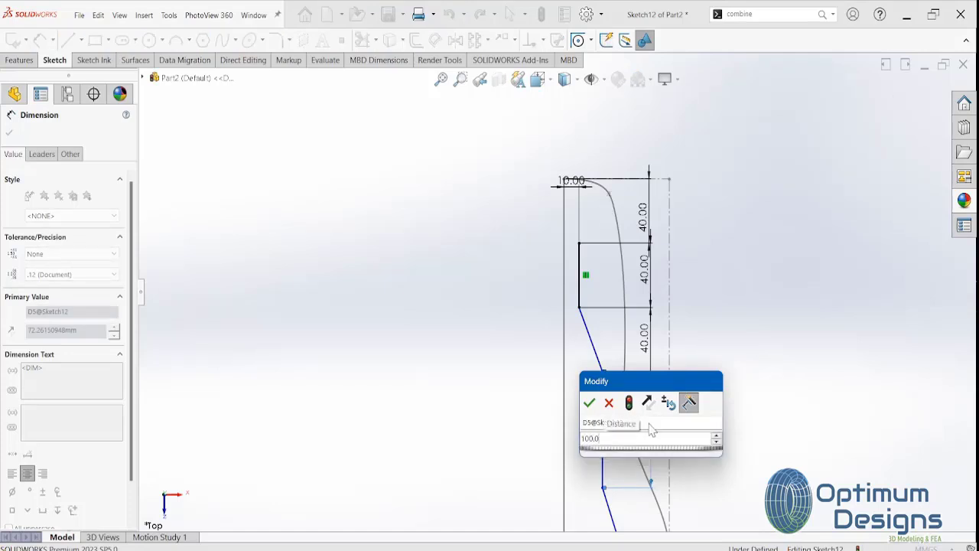
pyautogui.press('Return')
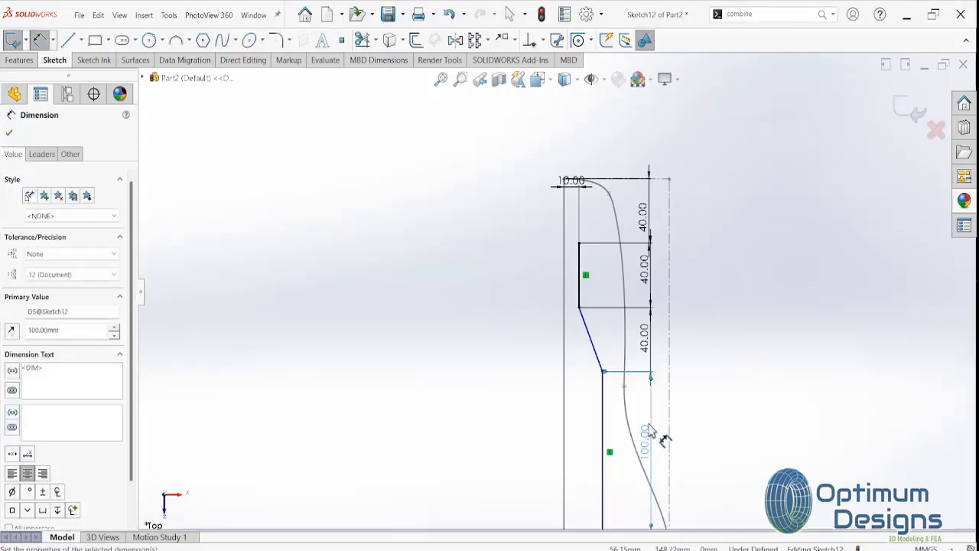
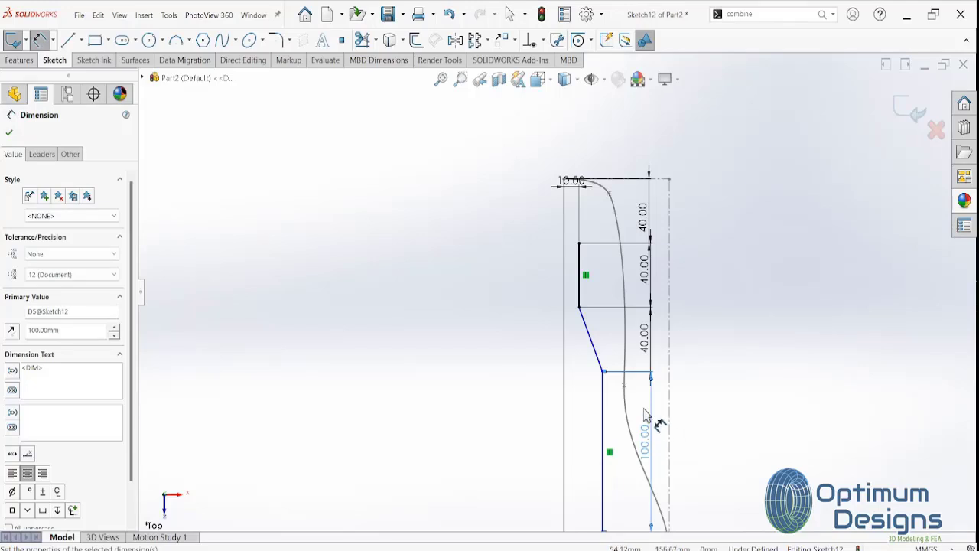
# Dimension the sloped line's endpoint offset to 22 mm and the lower vertical height to 40 mm
pyautogui.click(603, 374)
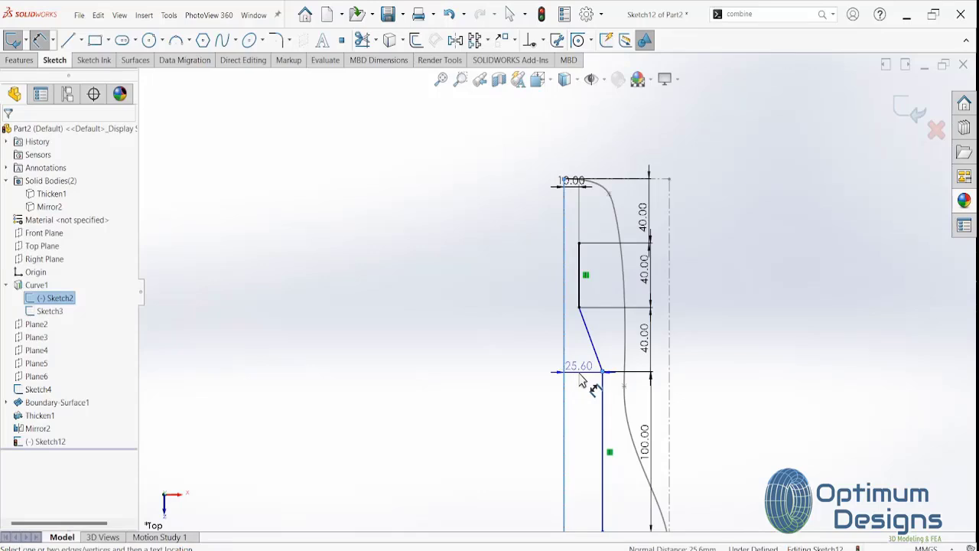
pyautogui.click(582, 383)
pyautogui.write('22')
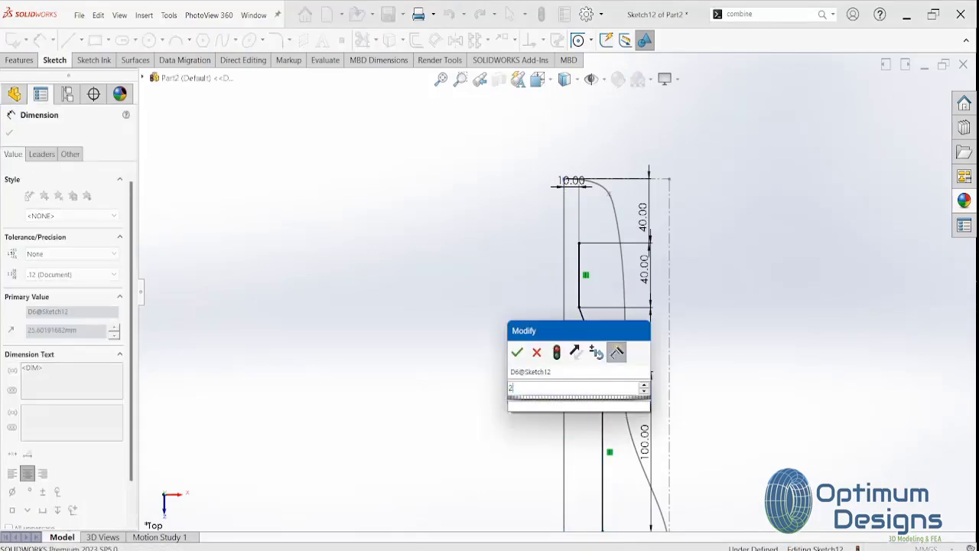
pyautogui.click(517, 352)
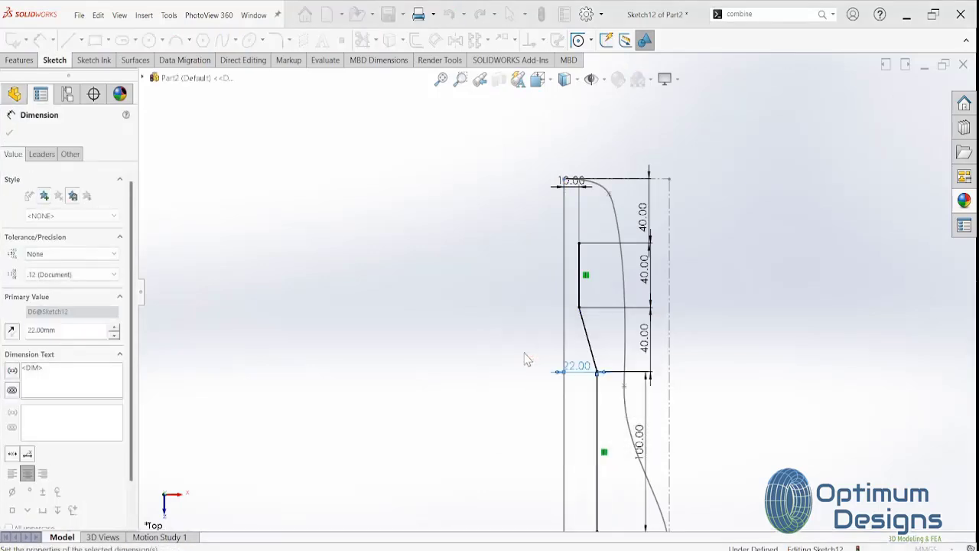
pyautogui.scroll(2, 625, 439)
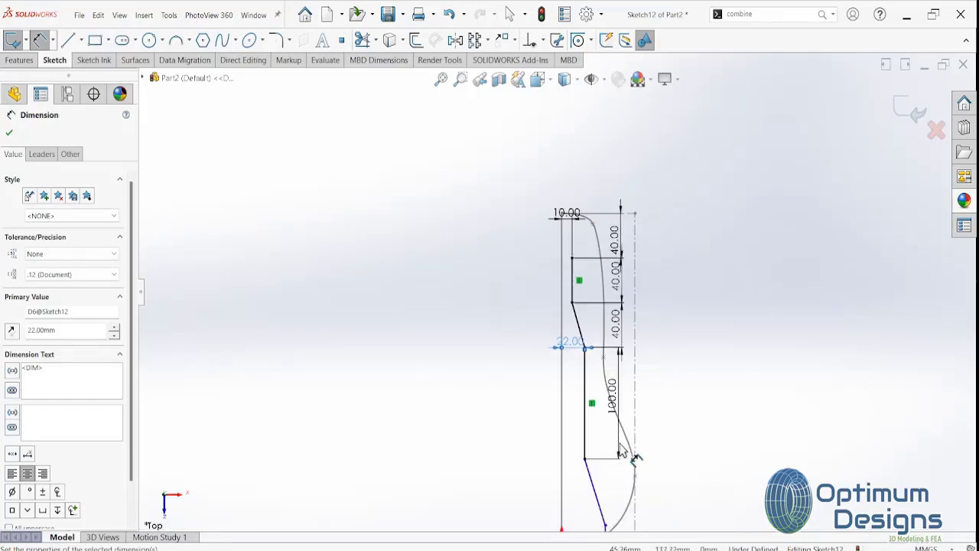
pyautogui.click(606, 526)
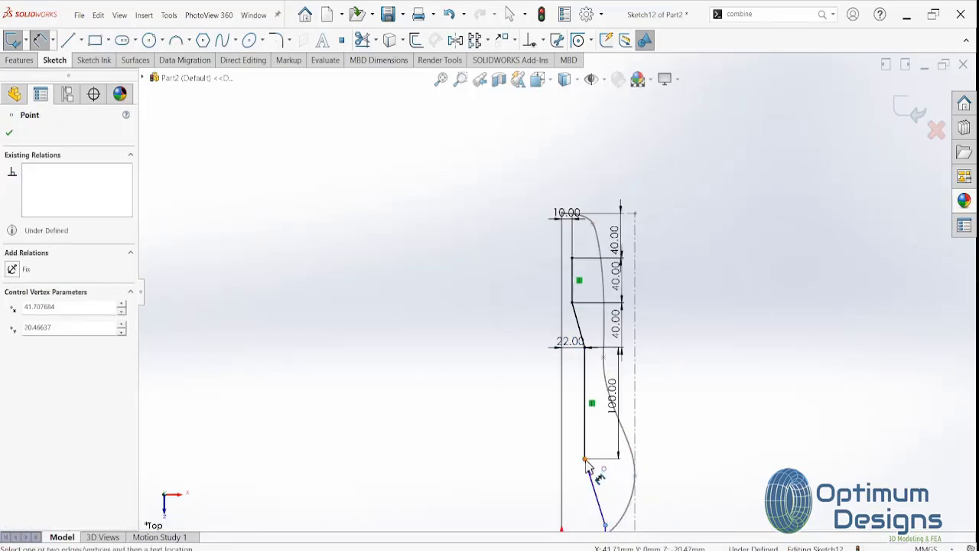
pyautogui.click(585, 459)
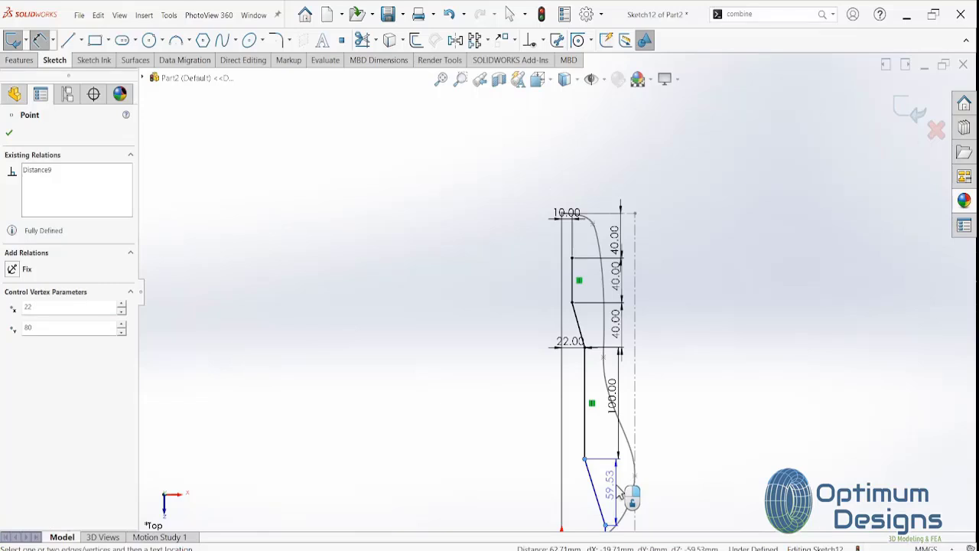
pyautogui.click(621, 493)
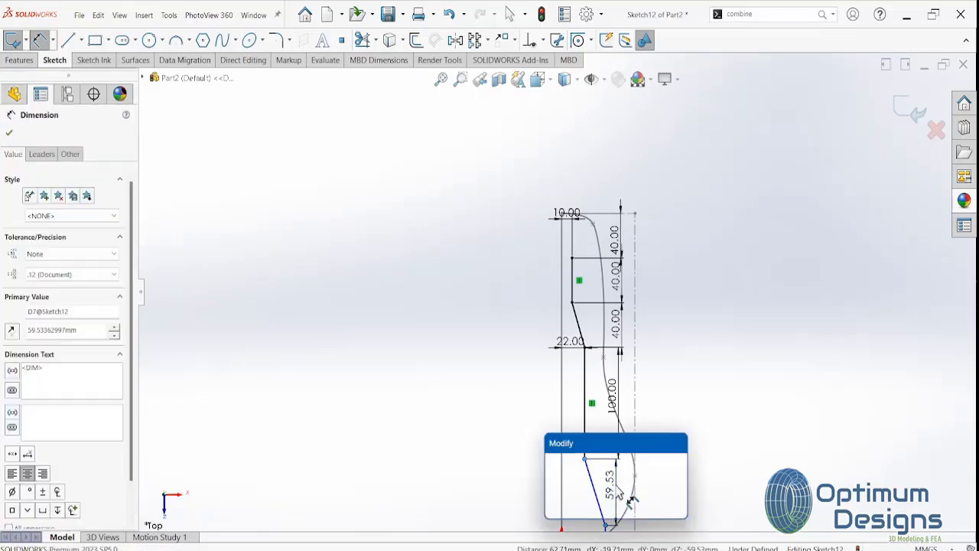
pyautogui.write('40.0')
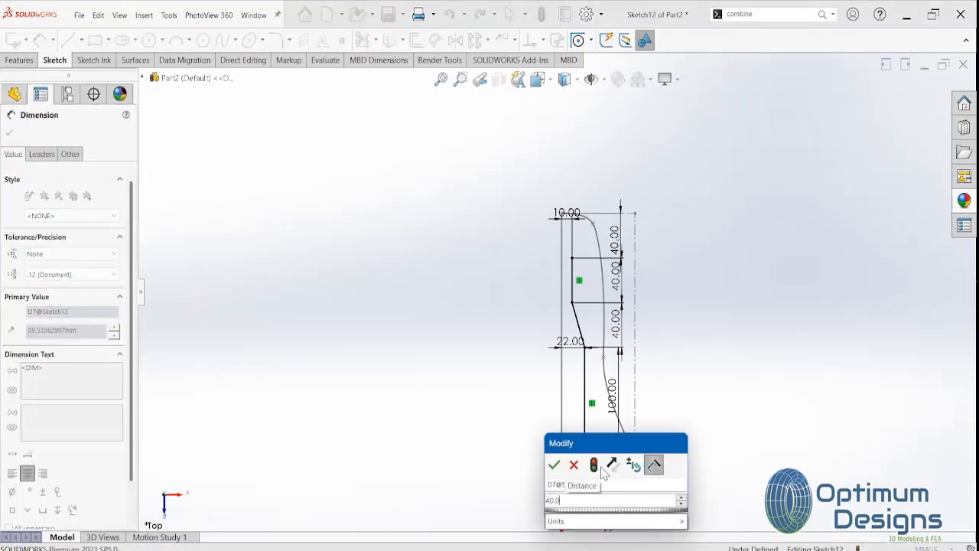
pyautogui.click(553, 464)
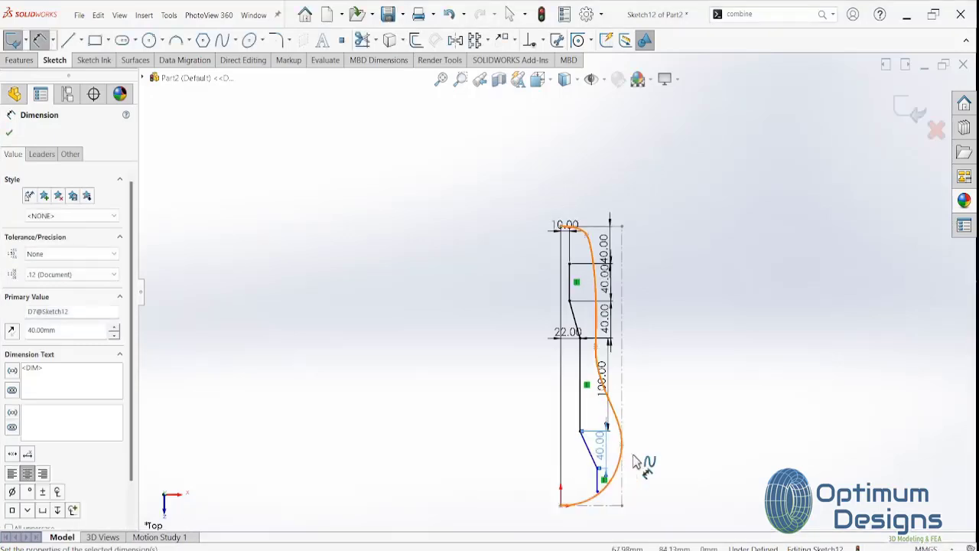
# Add a 30 mm offset from the centreline and a 20 mm length on the short vertical line
pyautogui.scroll(-3, 634, 461)
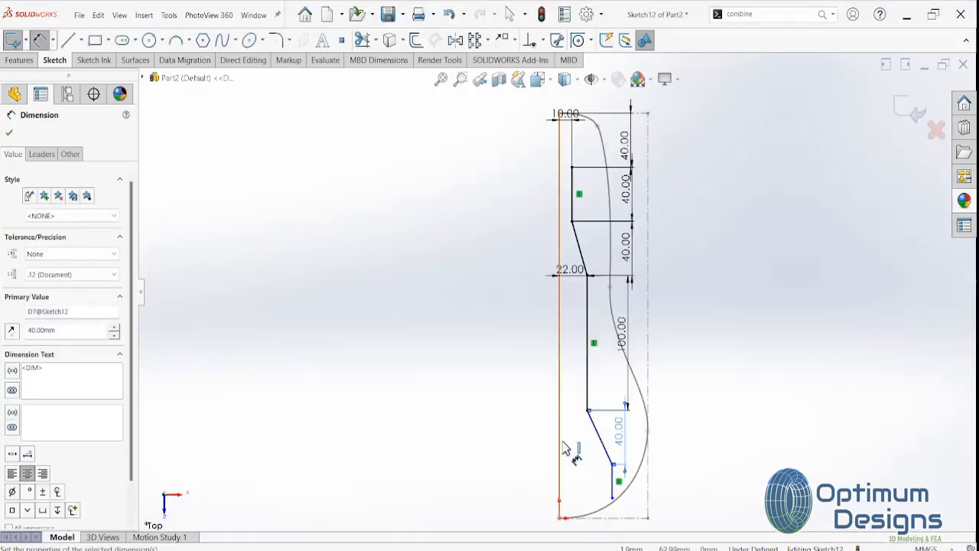
pyautogui.click(622, 464)
pyautogui.click(561, 468)
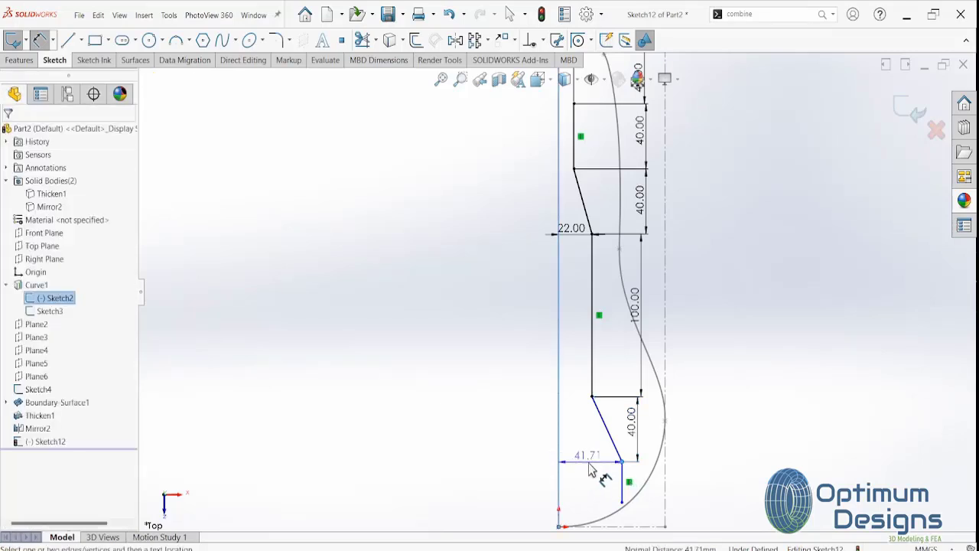
pyautogui.click(590, 468)
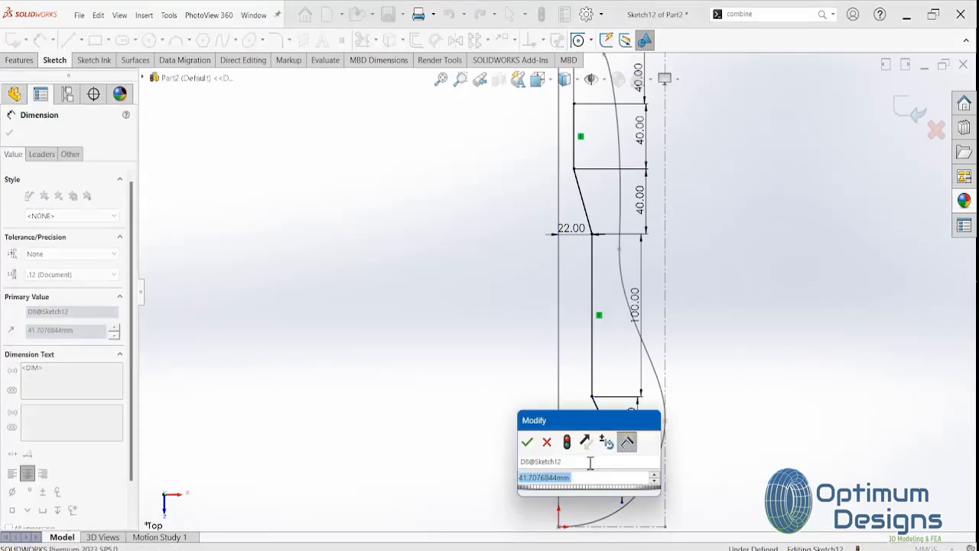
pyautogui.write('30.0')
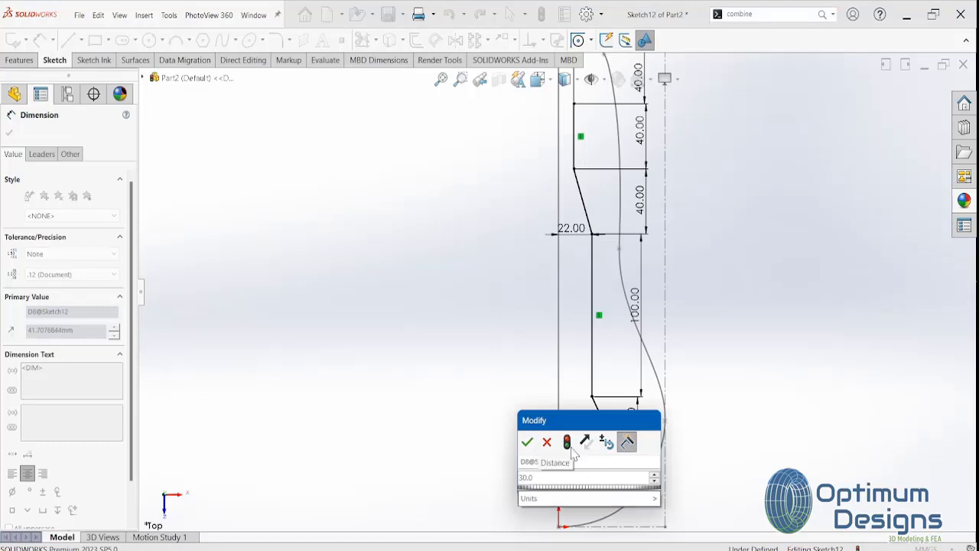
pyautogui.click(527, 442)
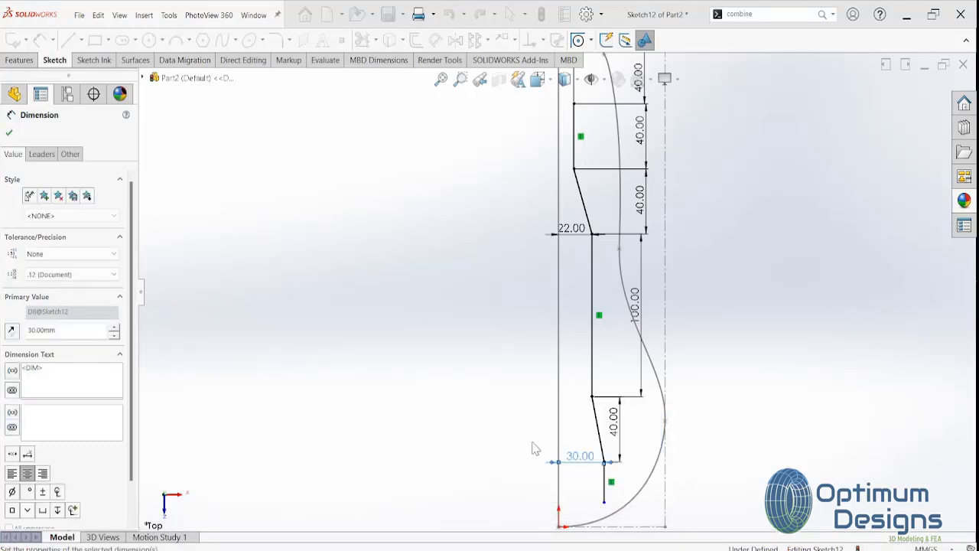
pyautogui.click(605, 483)
pyautogui.scroll(-3, 631, 493)
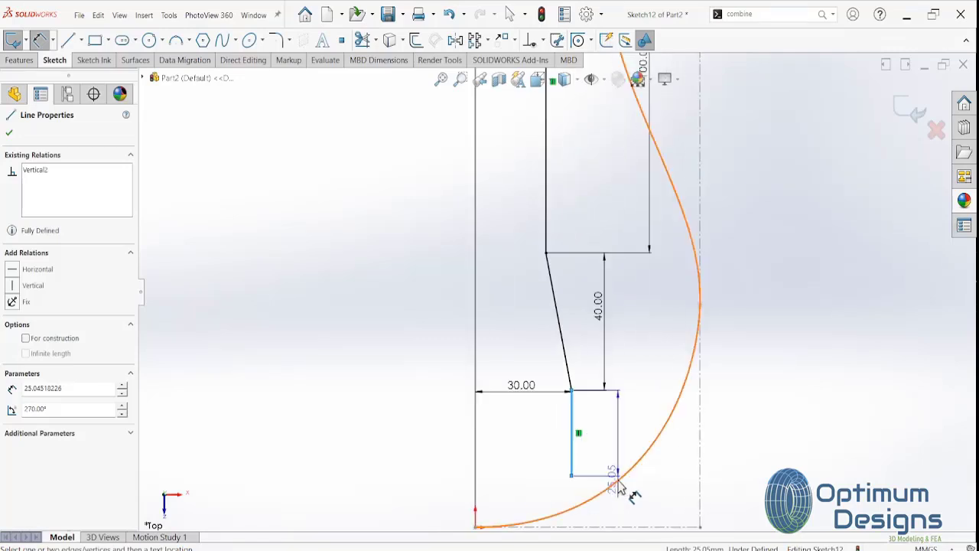
pyautogui.scroll(-1, 618, 469)
pyautogui.click(598, 441)
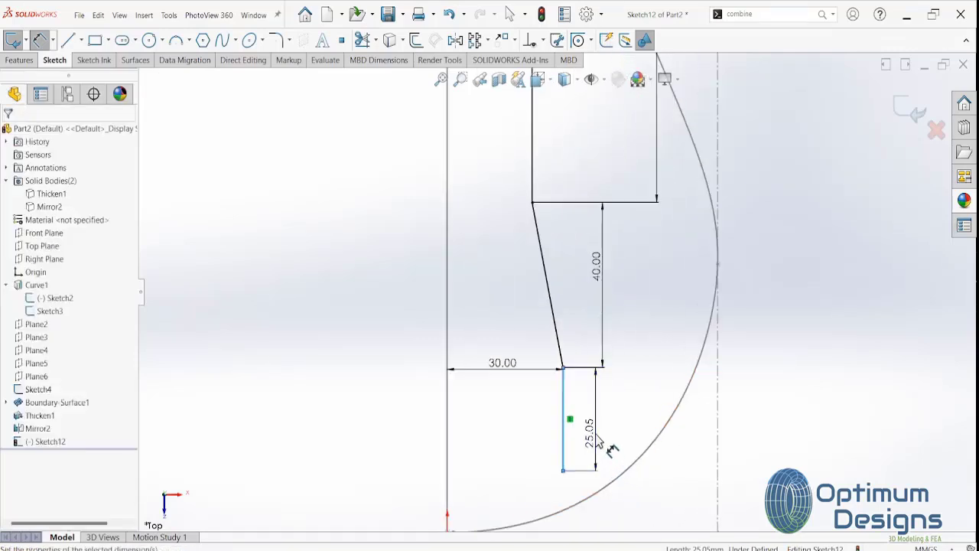
pyautogui.write('20.0')
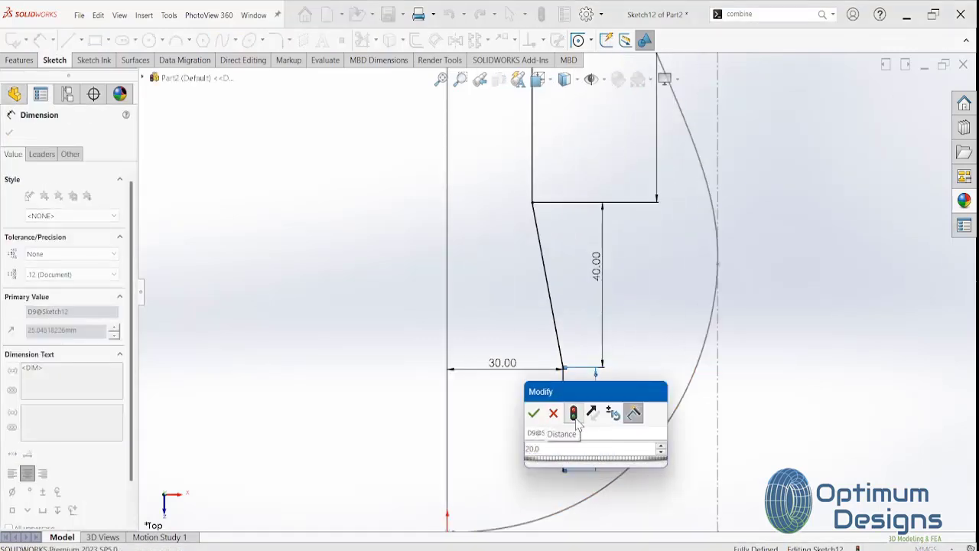
pyautogui.click(533, 413)
# Exit the fully defined Sketch12
pyautogui.scroll(3, 634, 430)
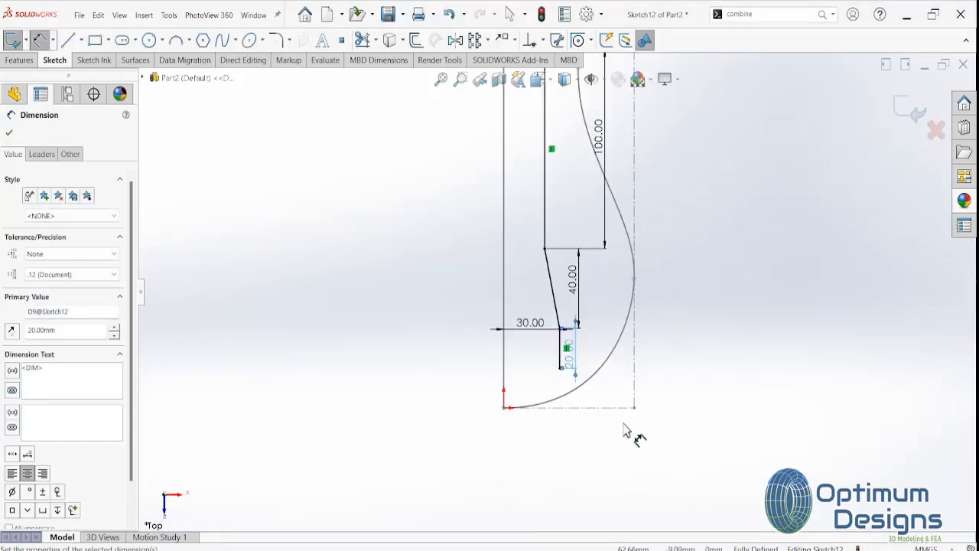
pyautogui.scroll(3, 658, 348)
pyautogui.scroll(2, 635, 199)
pyautogui.scroll(-1, 520, 225)
pyautogui.scroll(-3, 573, 266)
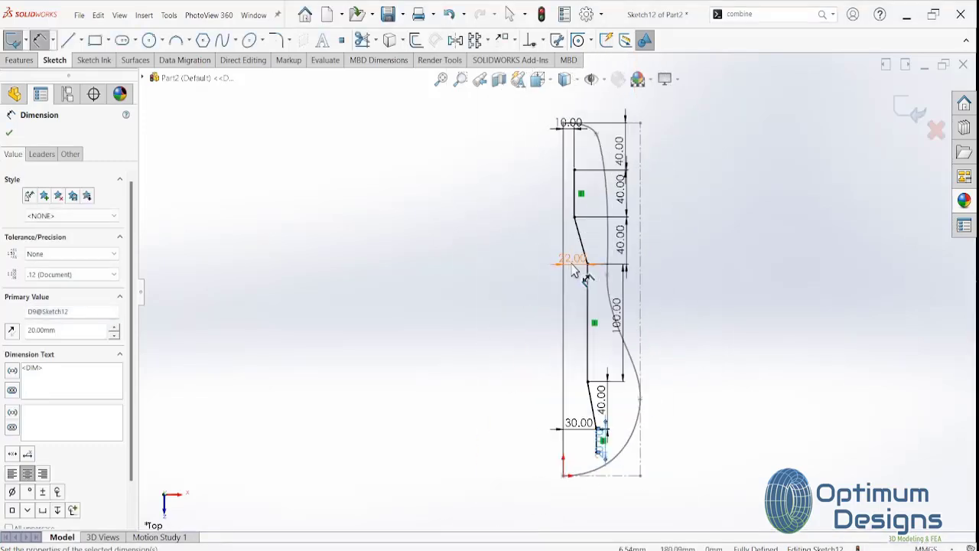
pyautogui.scroll(-2, 573, 267)
pyautogui.click(909, 112)
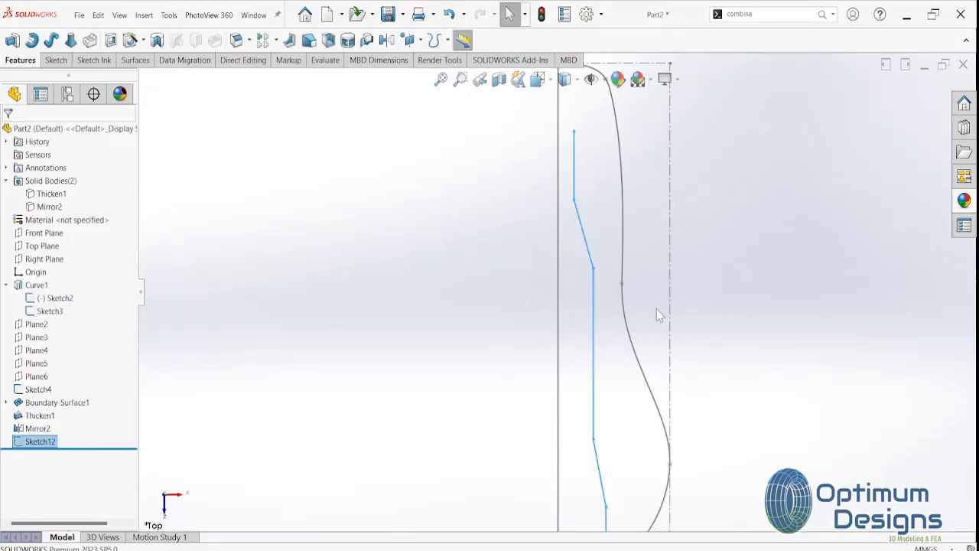
# Orbit to an oblique view and inspect Boundary-Surface1 and its Sketch1 profile
pyautogui.moveTo(641, 148)
pyautogui.mouseDown(button='middle')
pyautogui.moveTo(594, 107)
pyautogui.moveTo(573, 158)
pyautogui.moveTo(589, 179)
pyautogui.mouseUp(button='middle')
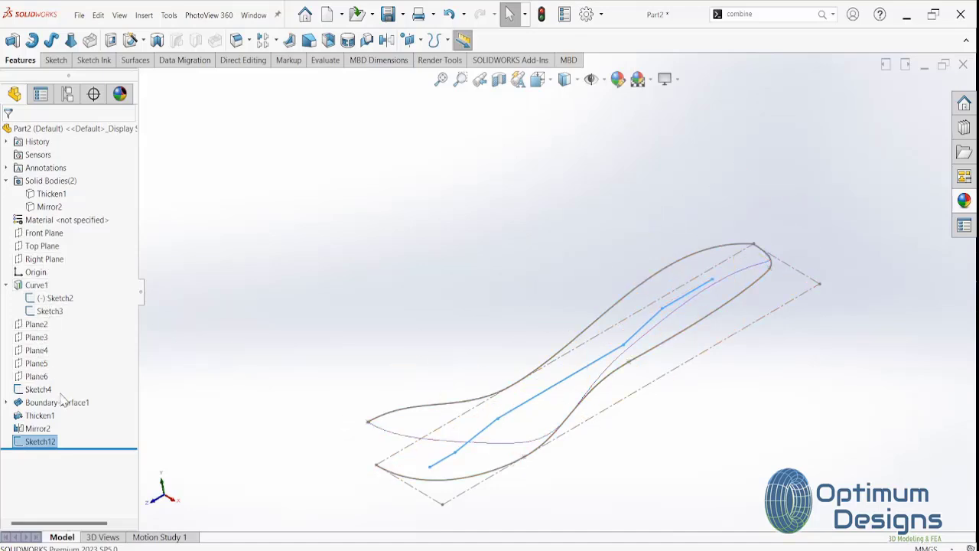
pyautogui.click(9, 404)
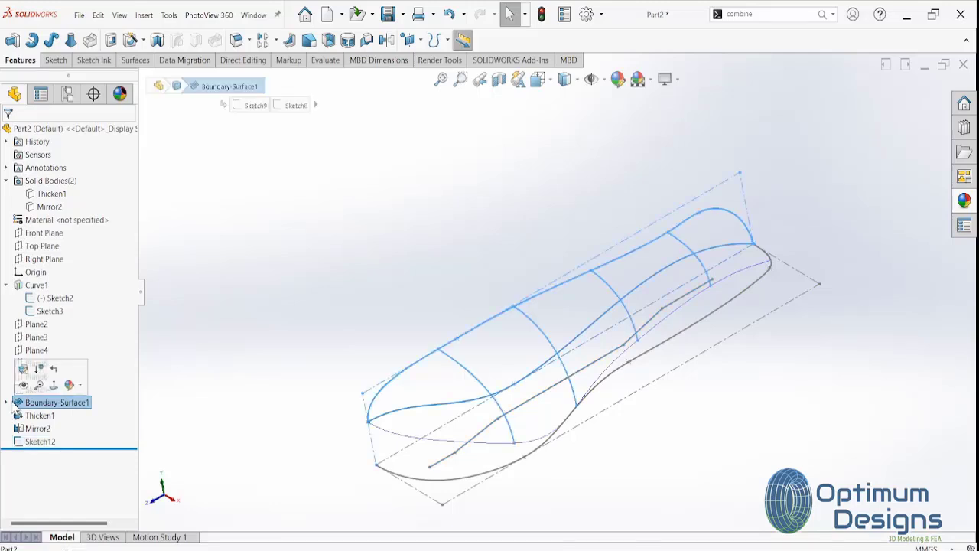
pyautogui.click(6, 402)
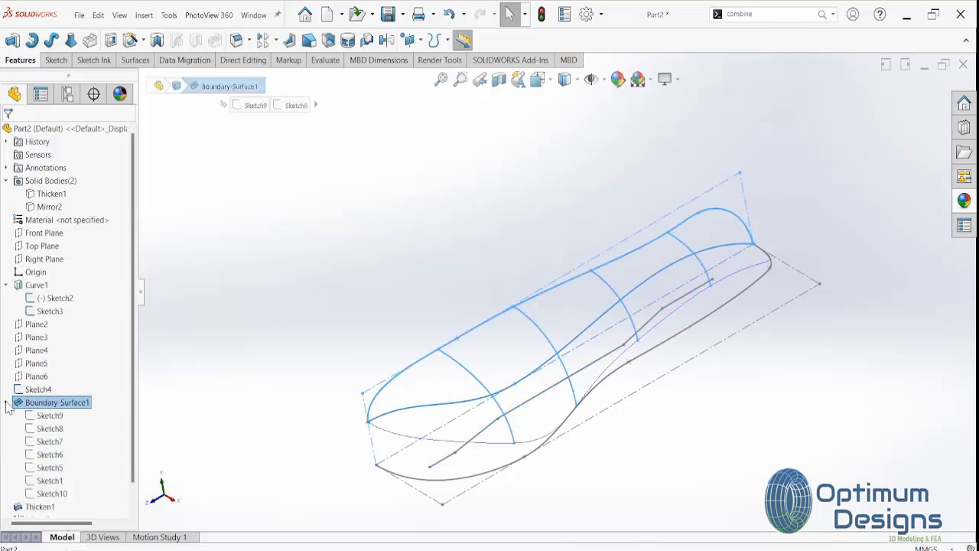
pyautogui.click(50, 482)
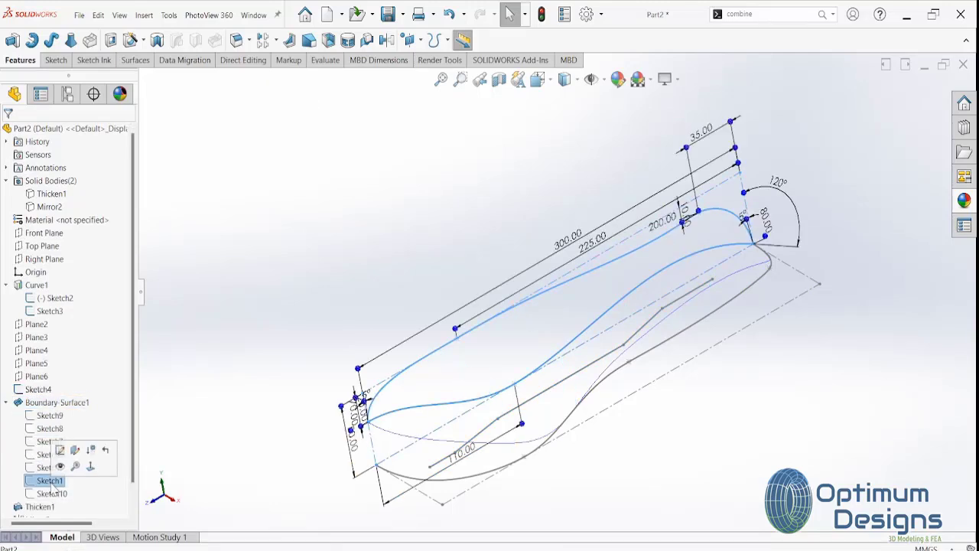
pyautogui.click(60, 466)
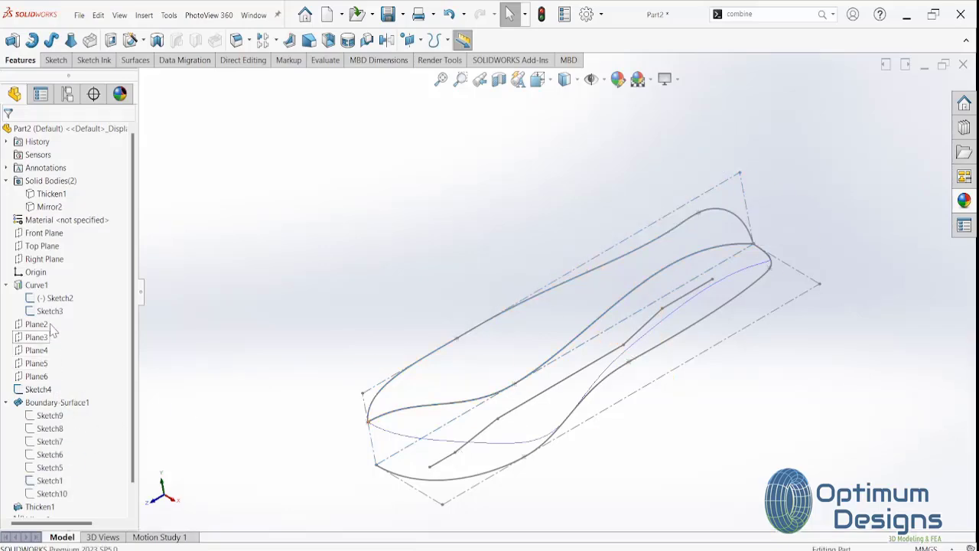
# View the model normal to the Right Plane, tilt it slightly, and check the lower rail curve Sketch2
pyautogui.click(45, 259)
pyautogui.click(102, 243)
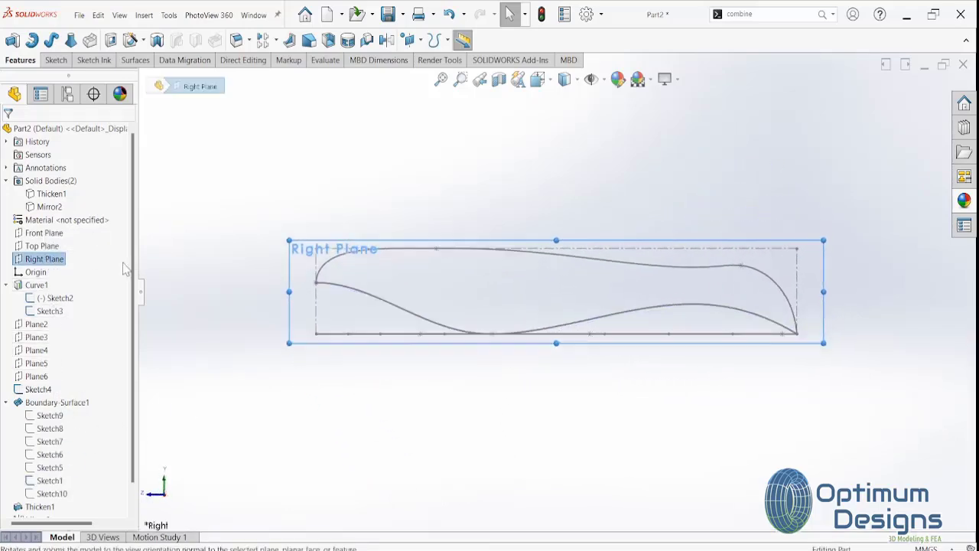
pyautogui.click(488, 442)
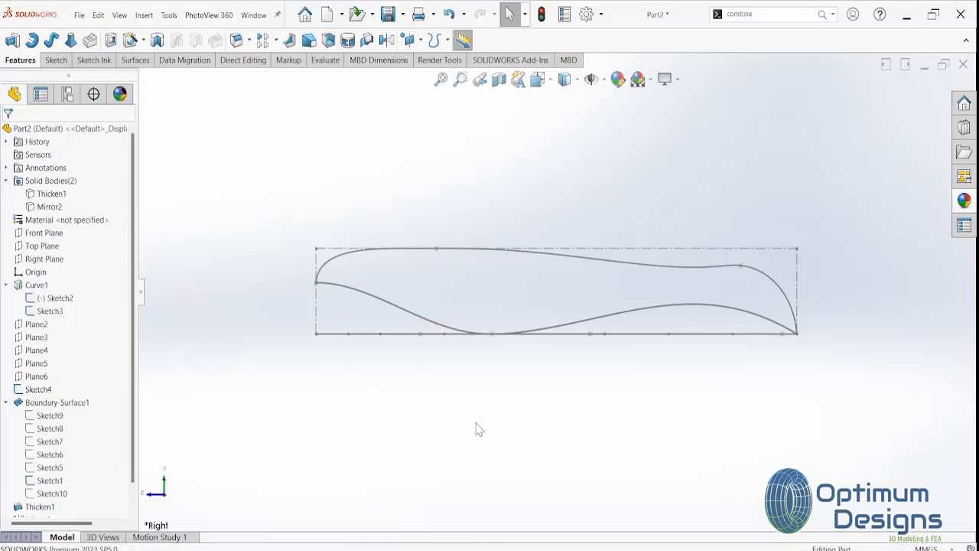
pyautogui.moveTo(452, 405); pyautogui.dragTo(460, 442, button='middle')
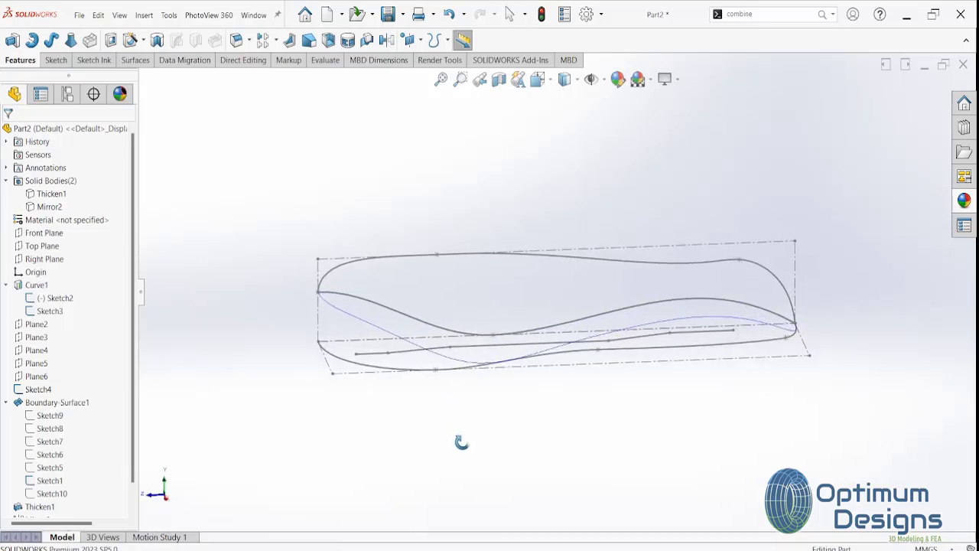
pyautogui.click(710, 352)
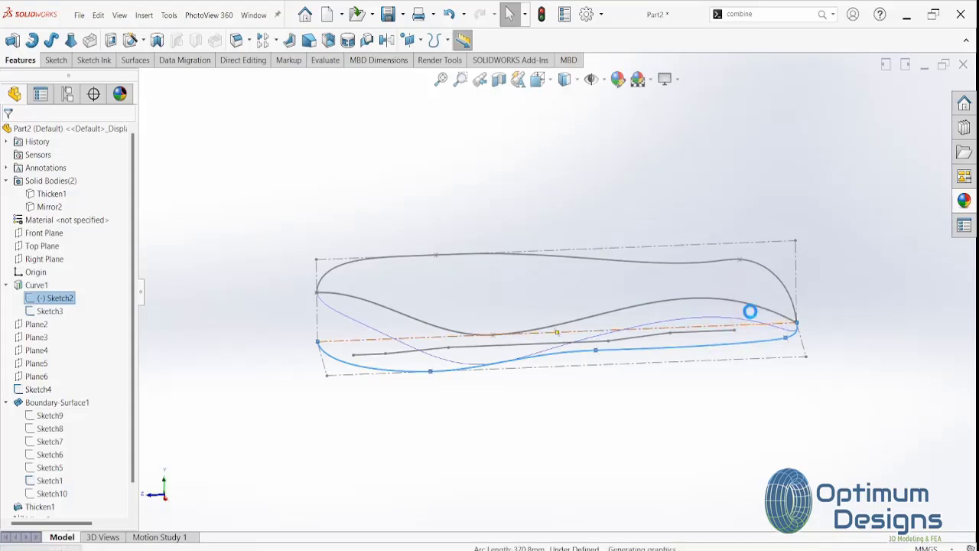
pyautogui.click(615, 343)
# Snap to a straight-on view of the saddle profile and select the Right Plane
pyautogui.moveTo(616, 342); pyautogui.dragTo(595, 328, button='middle')
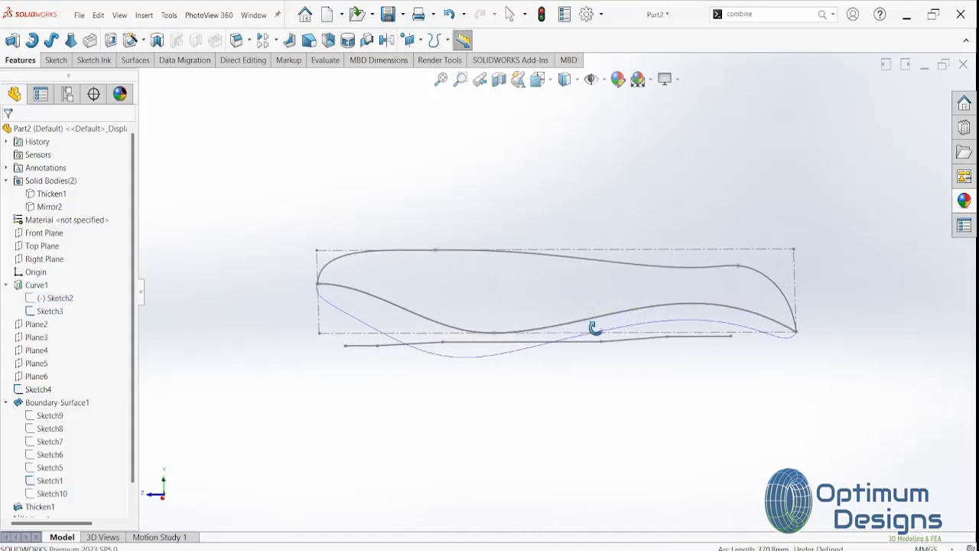
pyautogui.press('space')
pyautogui.click(490, 327)
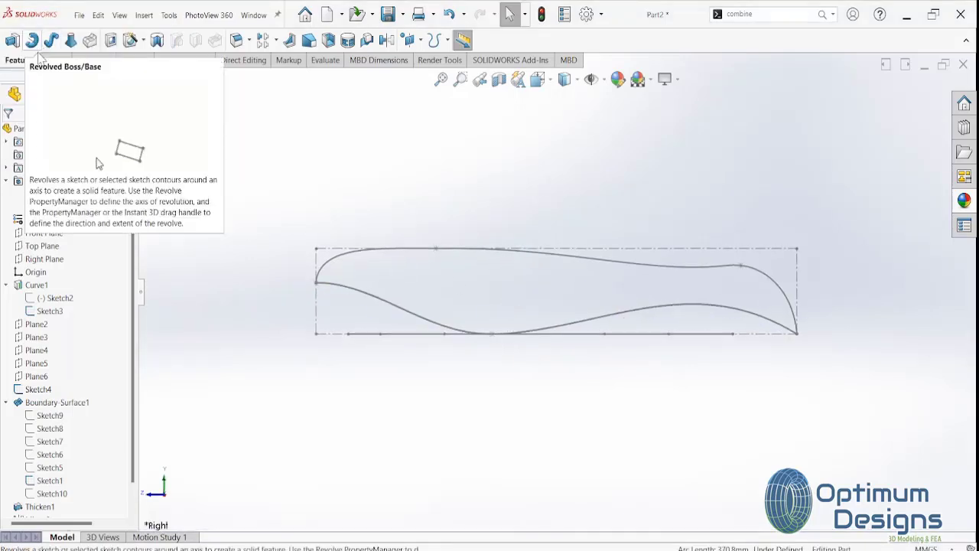
pyautogui.click(52, 260)
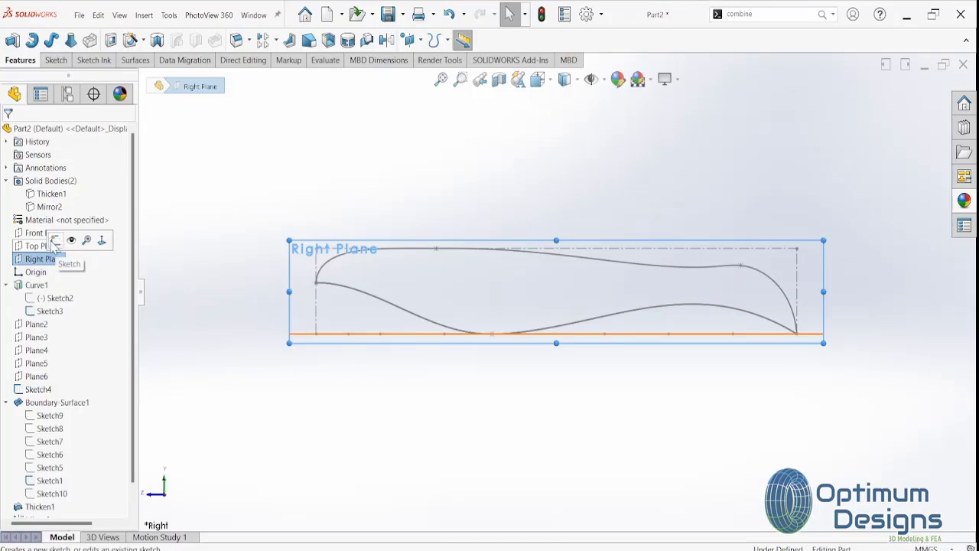
# Start a Right Plane sketch and draw the stepped rail polyline dipping below the saddle
pyautogui.click(55, 240)
pyautogui.click(67, 40)
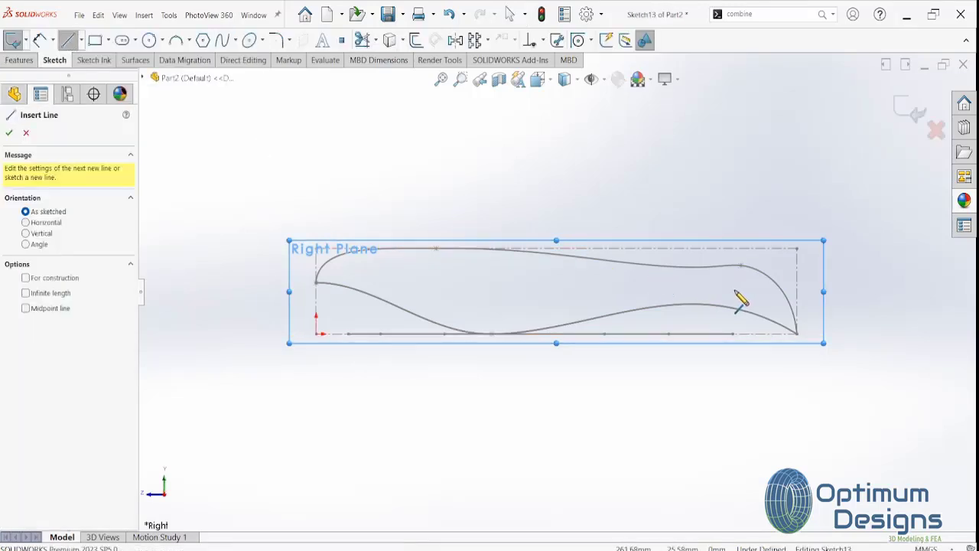
pyautogui.click(732, 288)
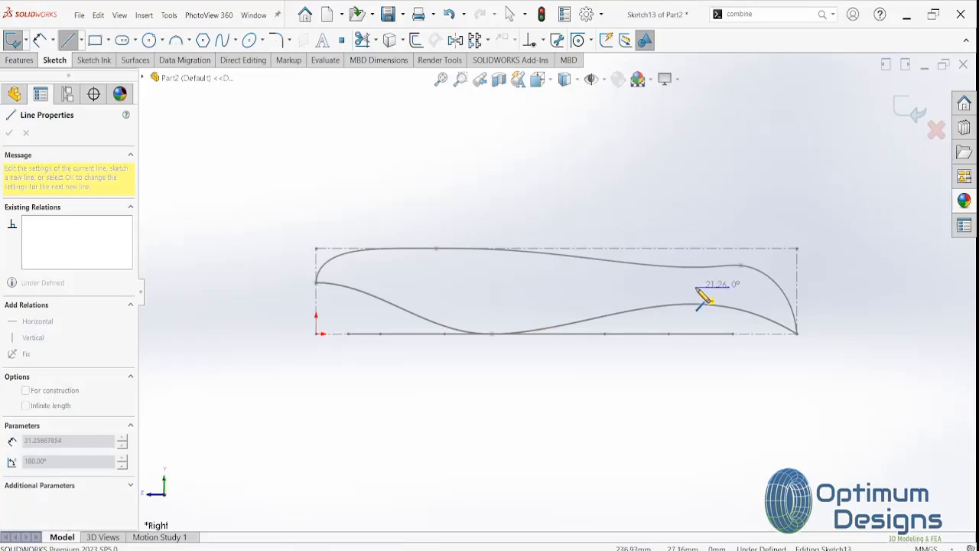
pyautogui.click(688, 288)
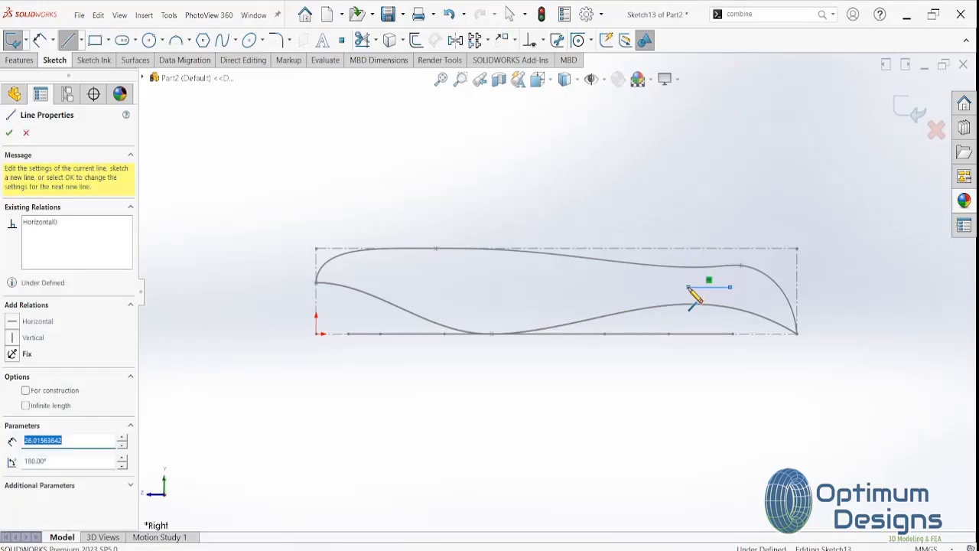
pyautogui.click(651, 321)
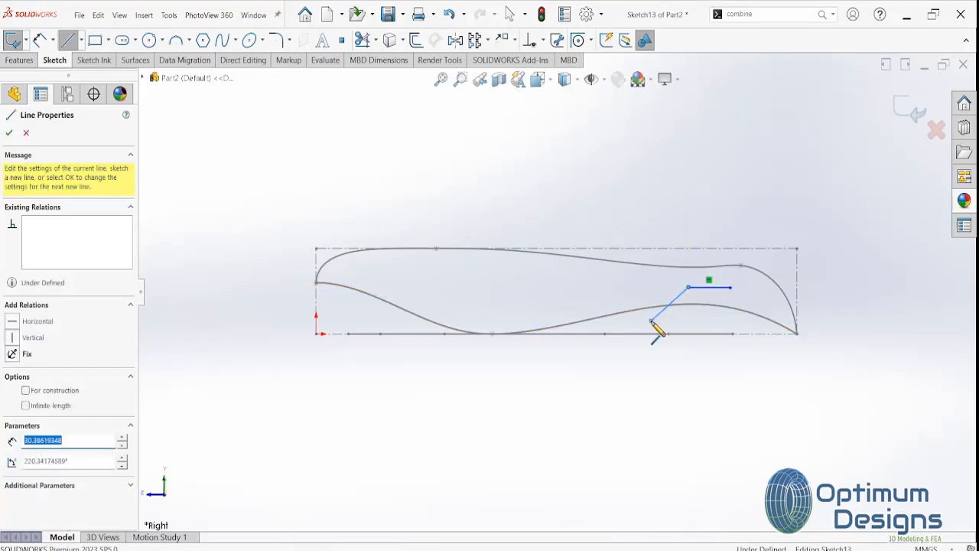
pyautogui.click(484, 379)
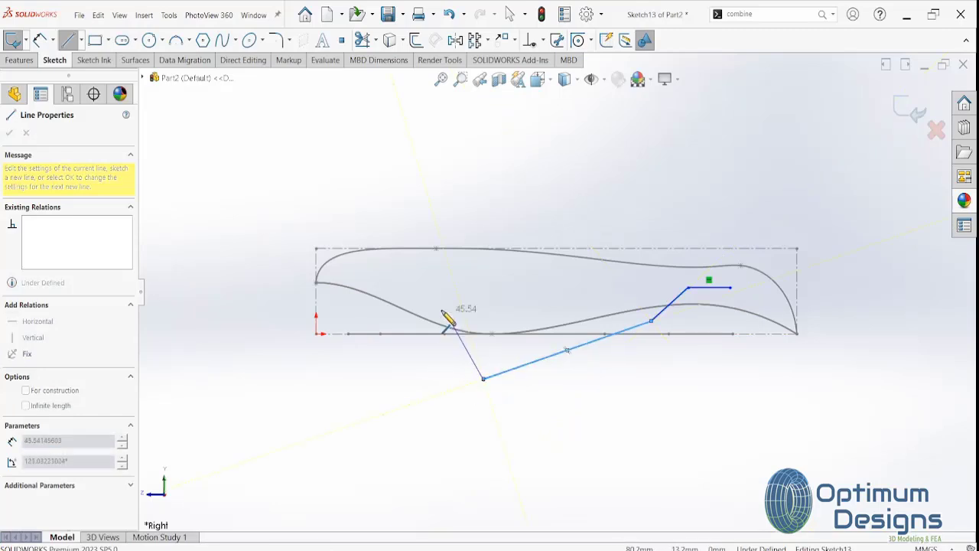
pyautogui.click(398, 280)
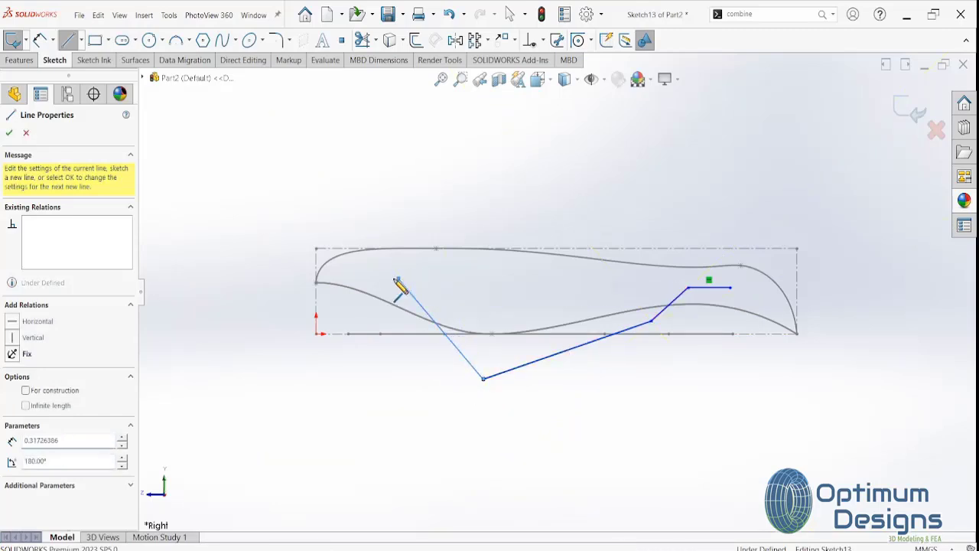
pyautogui.click(345, 280)
pyautogui.press('Escape')
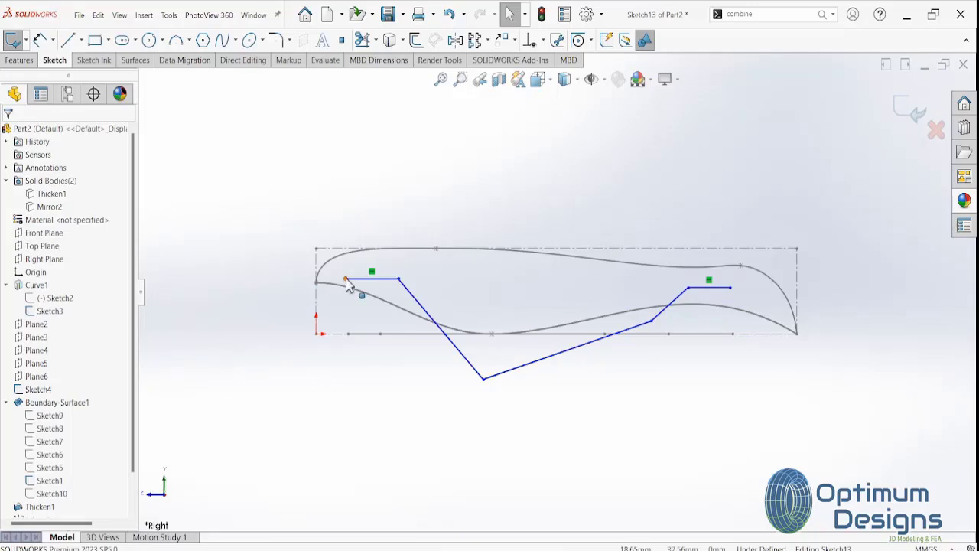
# Switch to Centerline and begin one at the rail path's lowest point
pyautogui.click(79, 40)
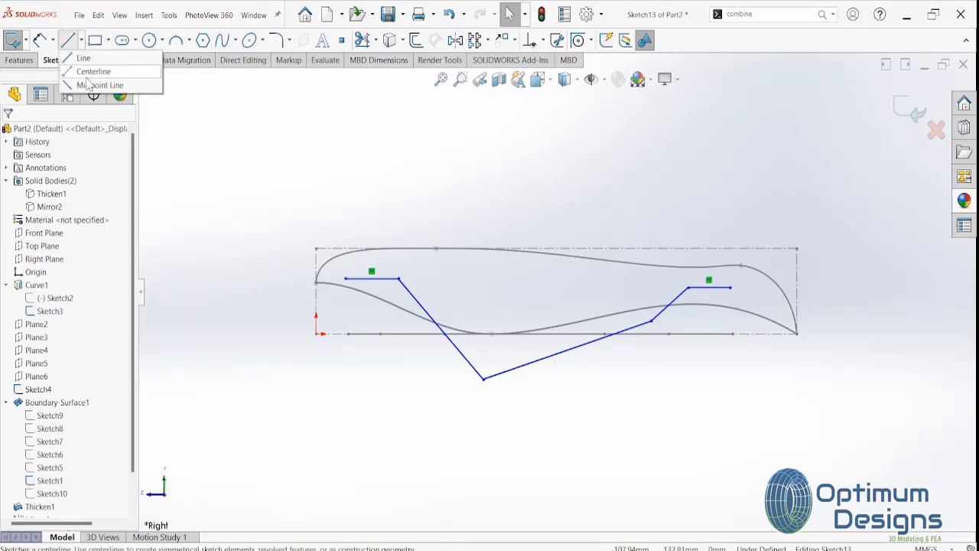
pyautogui.click(90, 69)
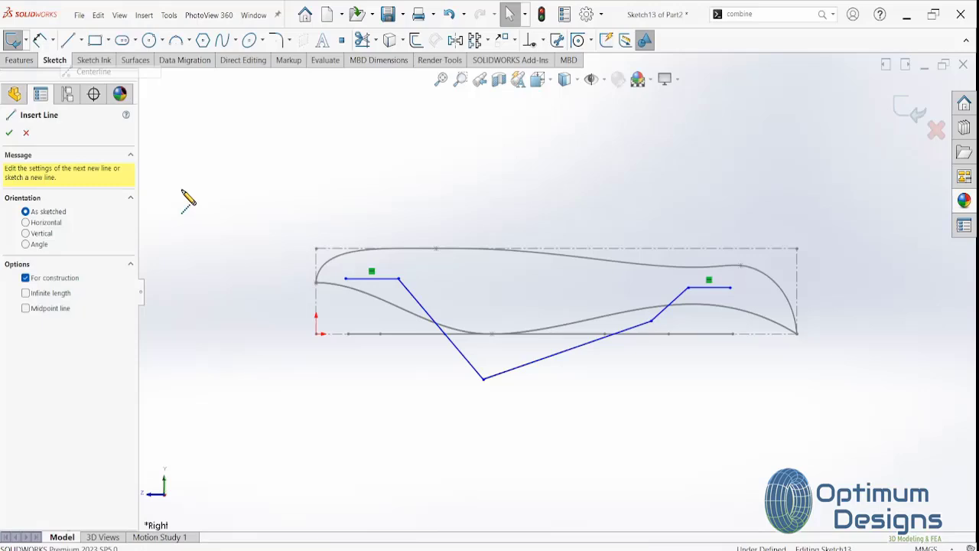
pyautogui.click(483, 379)
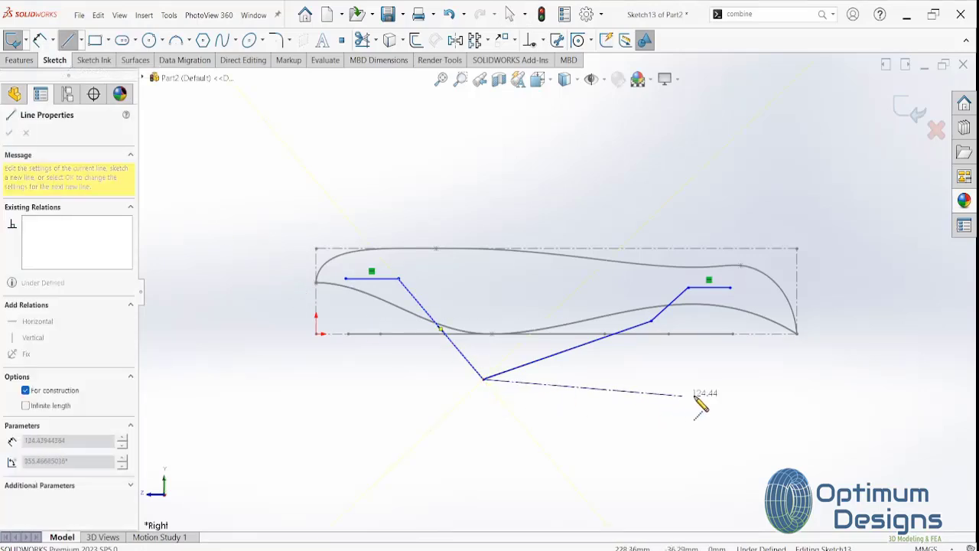
# End the horizontal centerline toward the rear and dimension it 55 mm below the top reference line
pyautogui.doubleClick(741, 379)
pyautogui.press('Escape')
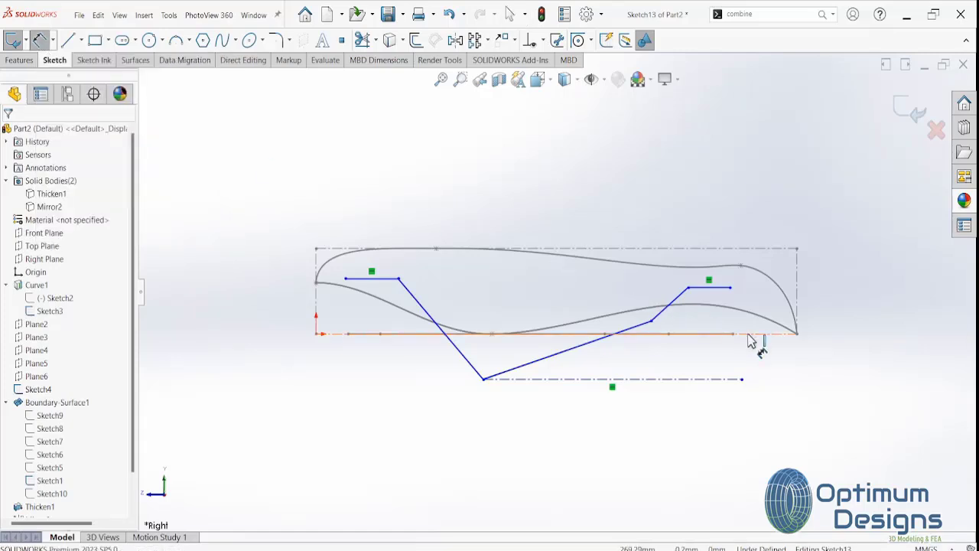
pyautogui.click(685, 249)
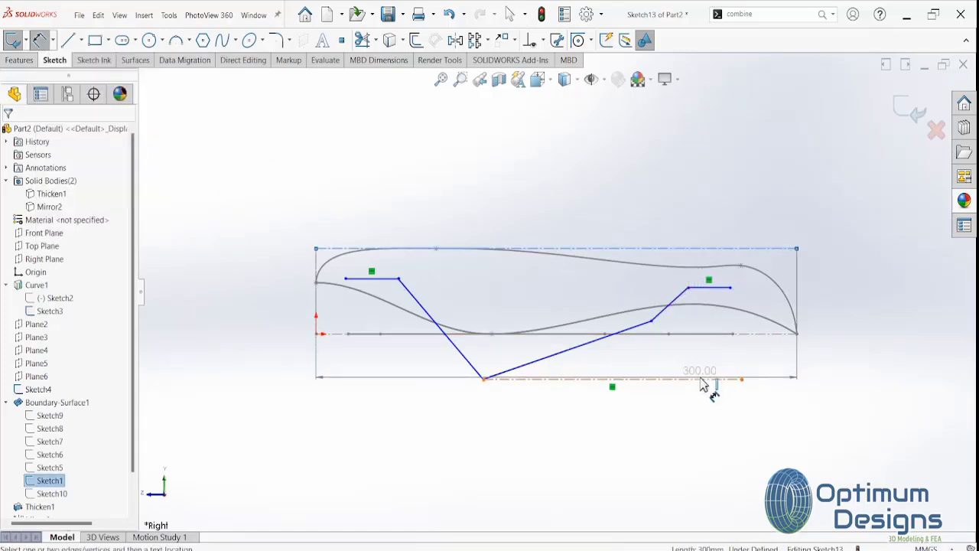
pyautogui.click(700, 378)
pyautogui.click(832, 329)
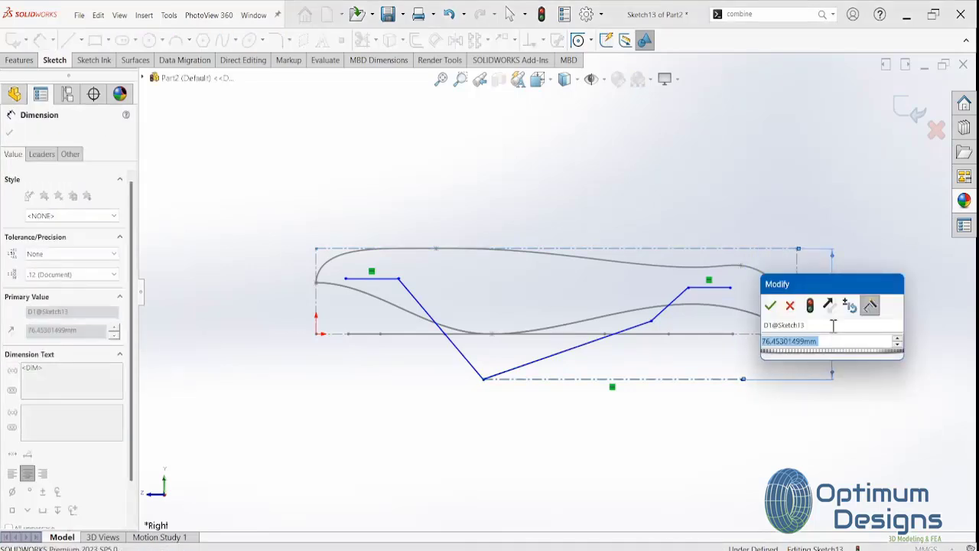
pyautogui.write('55')
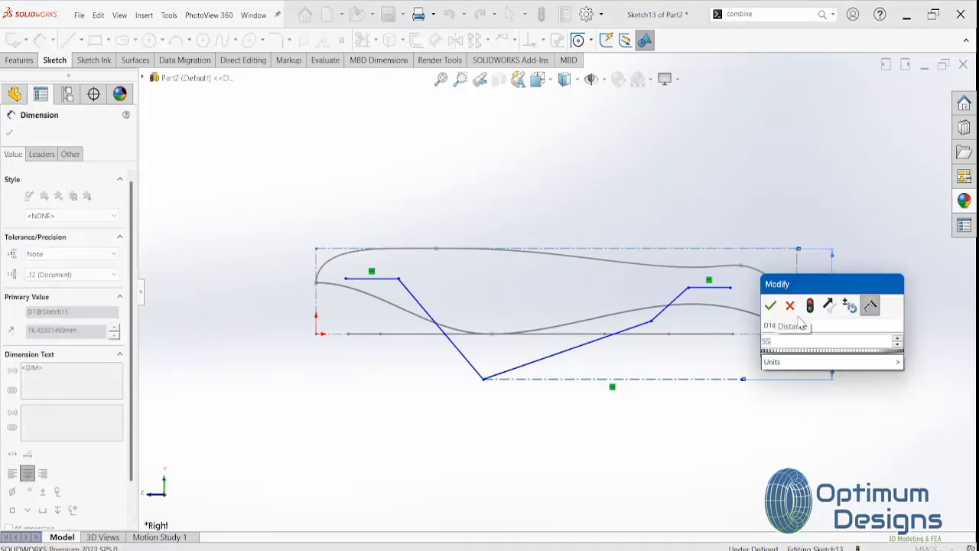
pyautogui.write('.')
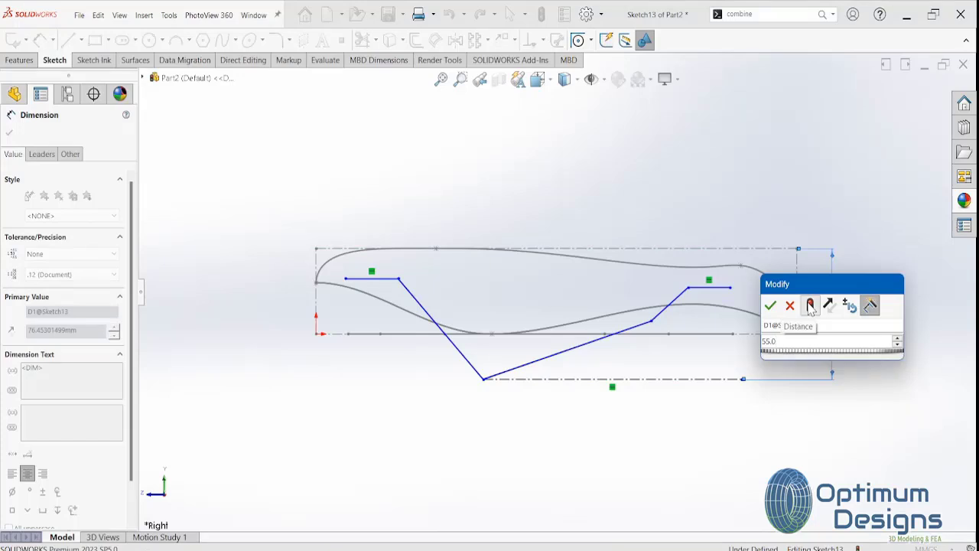
pyautogui.click(809, 306)
pyautogui.click(770, 305)
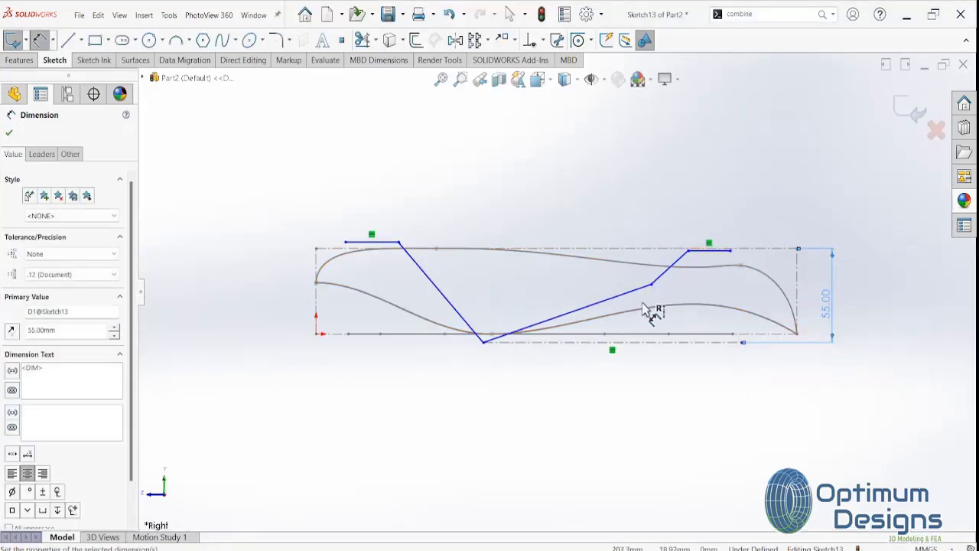
# Align the rail path's rear end and rear bend point vertically with Sketch12's matching points
pyautogui.click(9, 132)
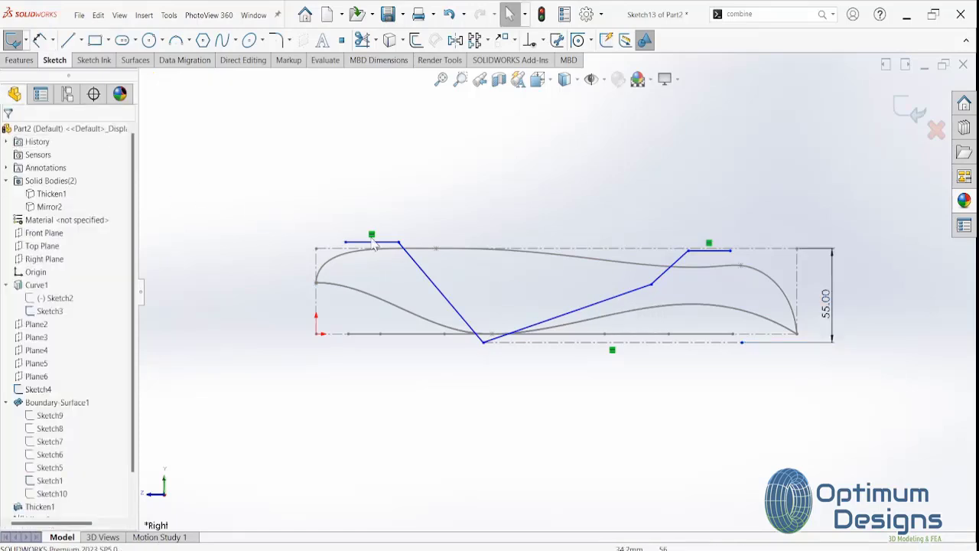
pyautogui.moveTo(543, 283); pyautogui.dragTo(635, 337, button='middle')
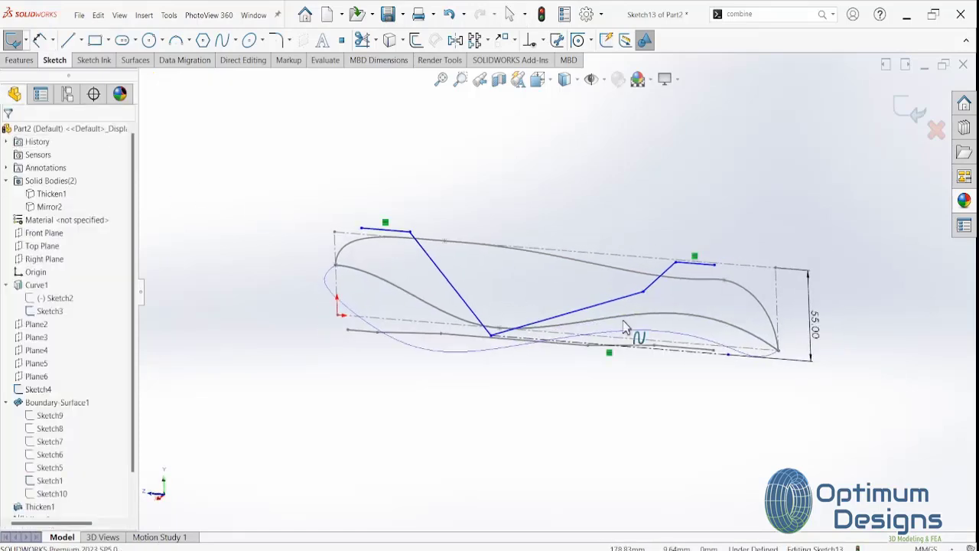
pyautogui.click(715, 266)
pyautogui.keyDown('ctrl'); pyautogui.click(713, 352); pyautogui.keyUp('ctrl')
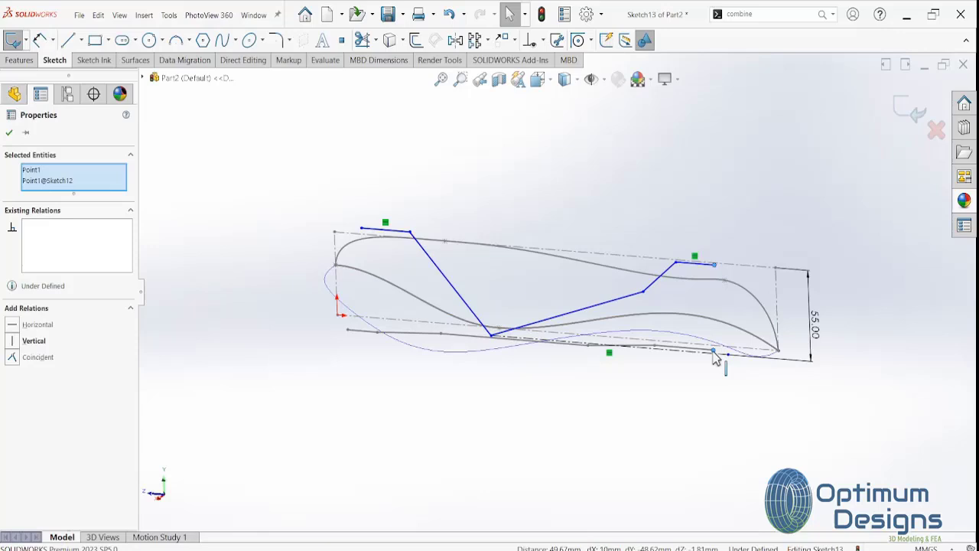
pyautogui.click(13, 342)
pyautogui.scroll(-3, 475, 356)
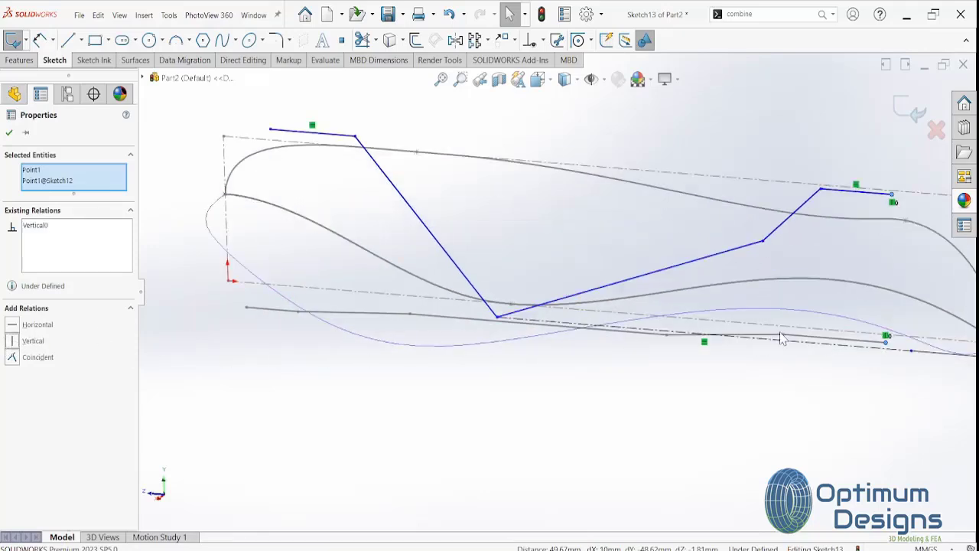
pyautogui.press('Escape')
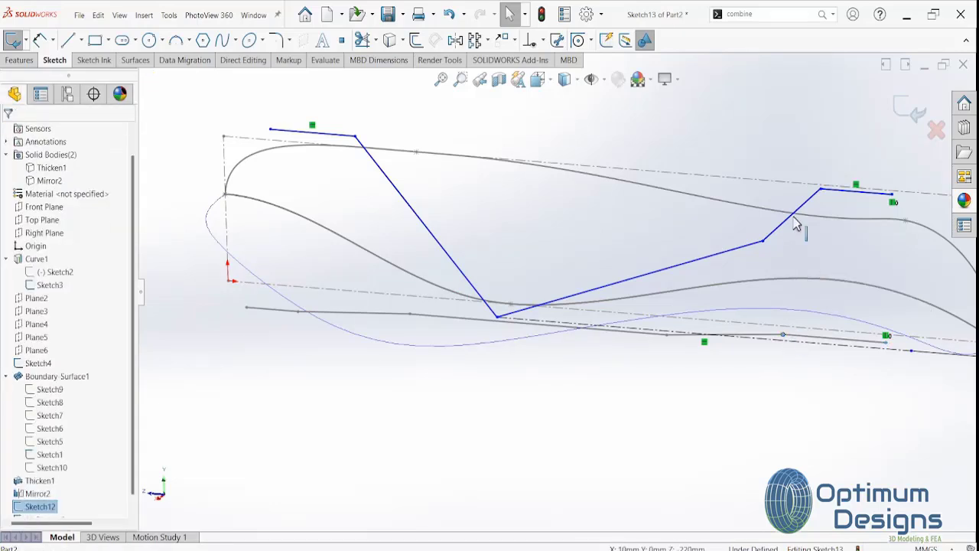
pyautogui.click(820, 190)
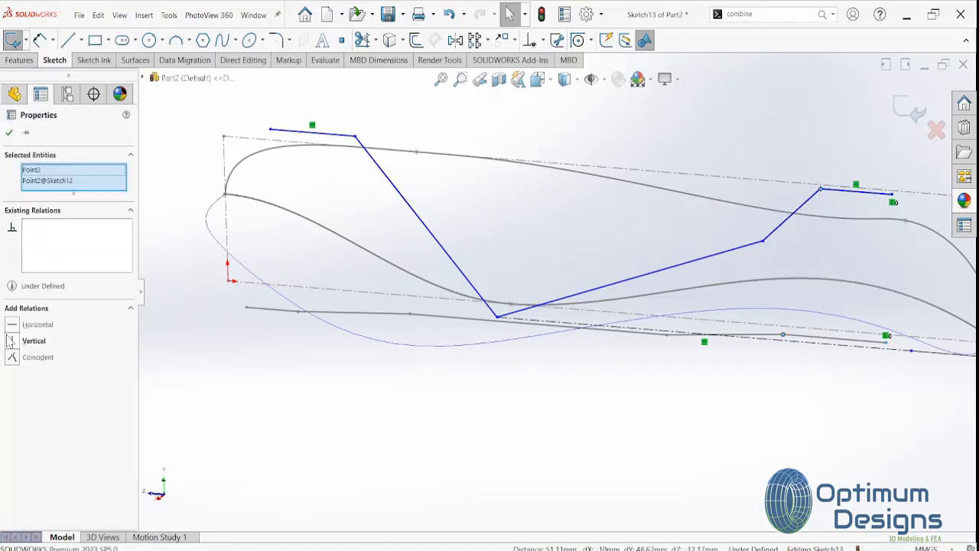
pyautogui.click(12, 342)
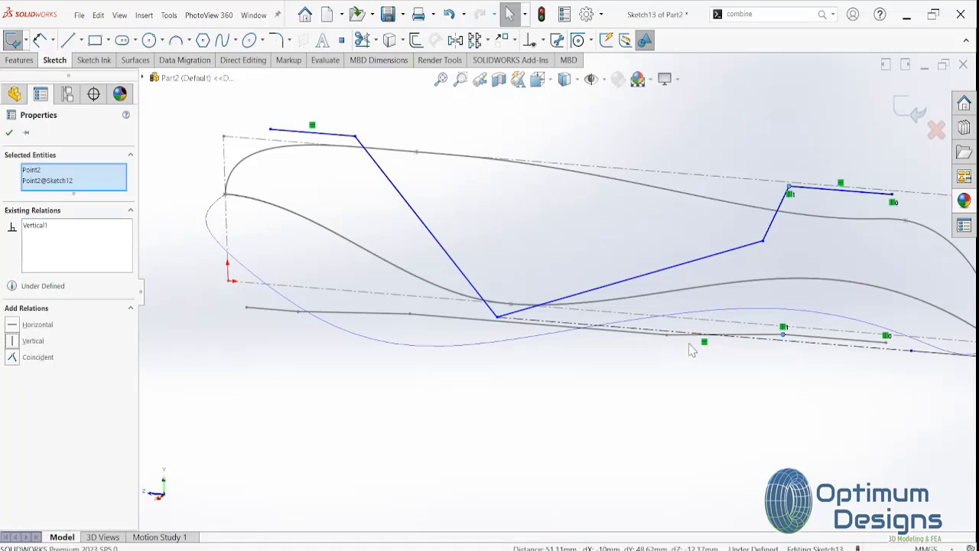
# Make Point3 vertical with Point3@Sketch12, then pair the next point with Sketch12's Point4
pyautogui.click(666, 335)
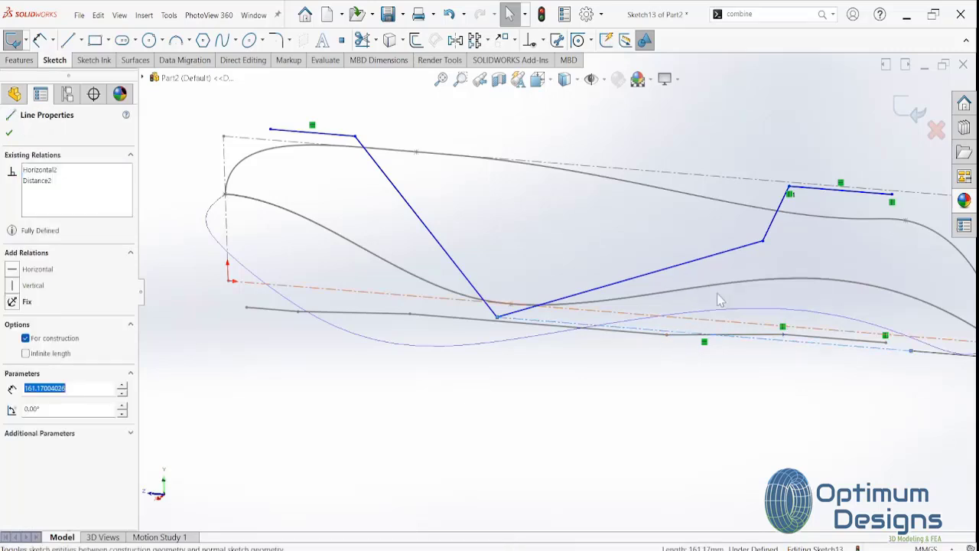
pyautogui.keyDown('ctrl'); pyautogui.click(762, 242); pyautogui.keyUp('ctrl')
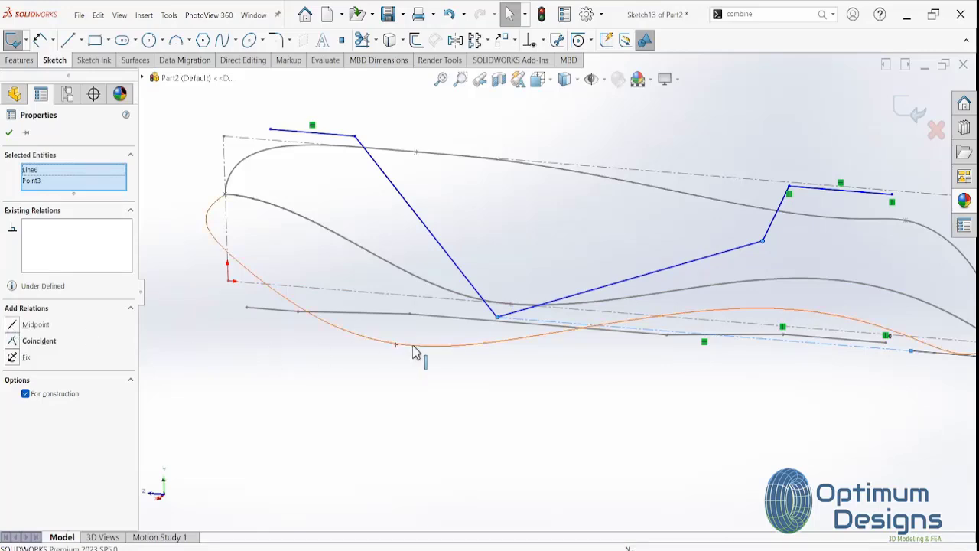
pyautogui.moveTo(415, 354); pyautogui.dragTo(411, 367, button='middle')
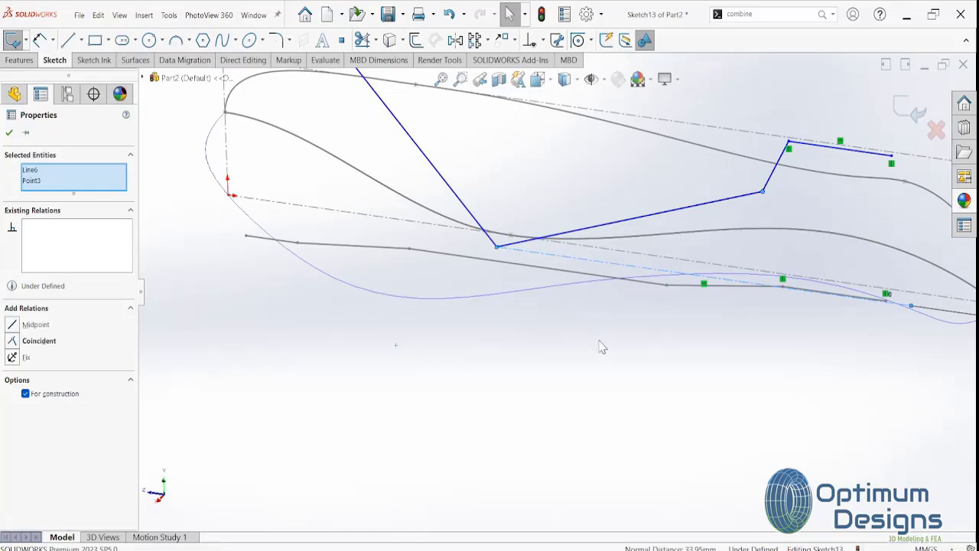
pyautogui.keyDown('ctrl'); pyautogui.click(666, 286); pyautogui.keyUp('ctrl')
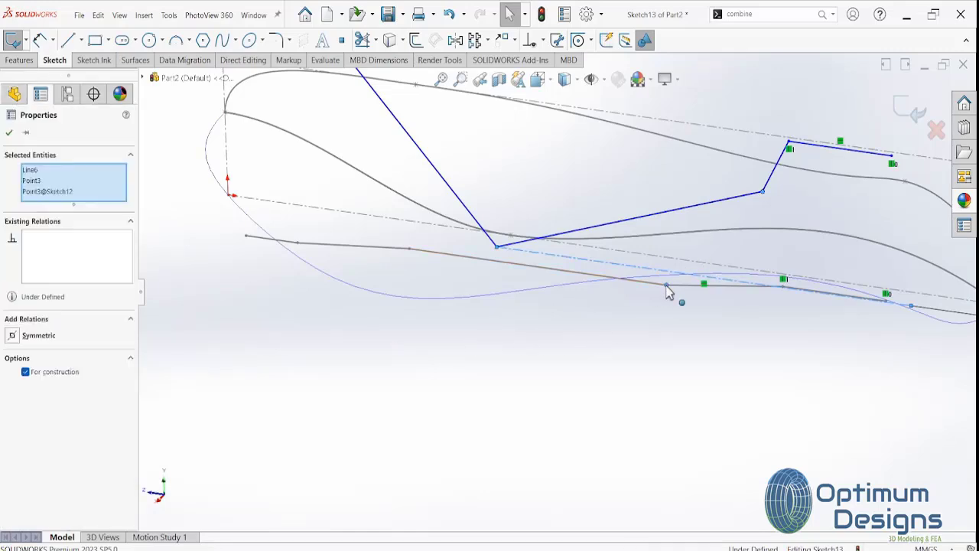
pyautogui.click(38, 181)
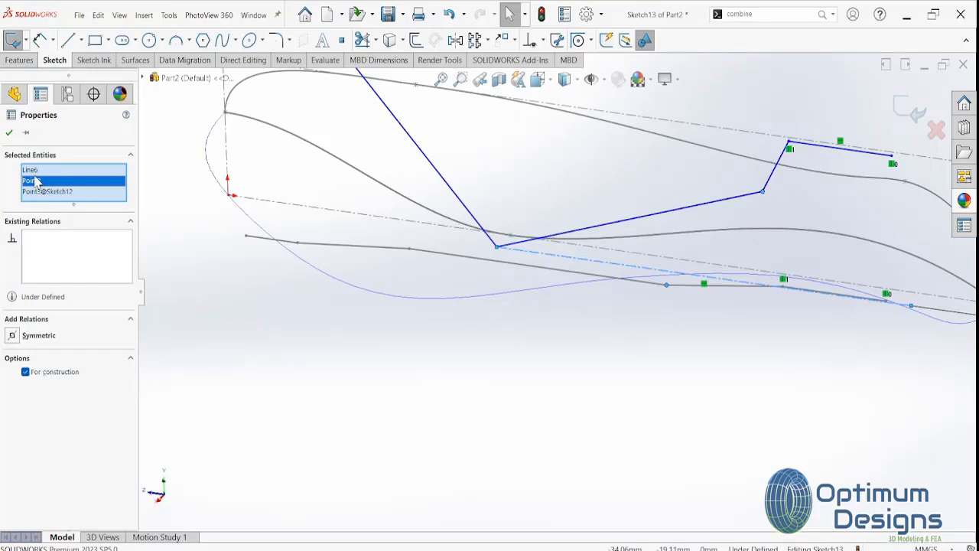
pyautogui.press('Delete')
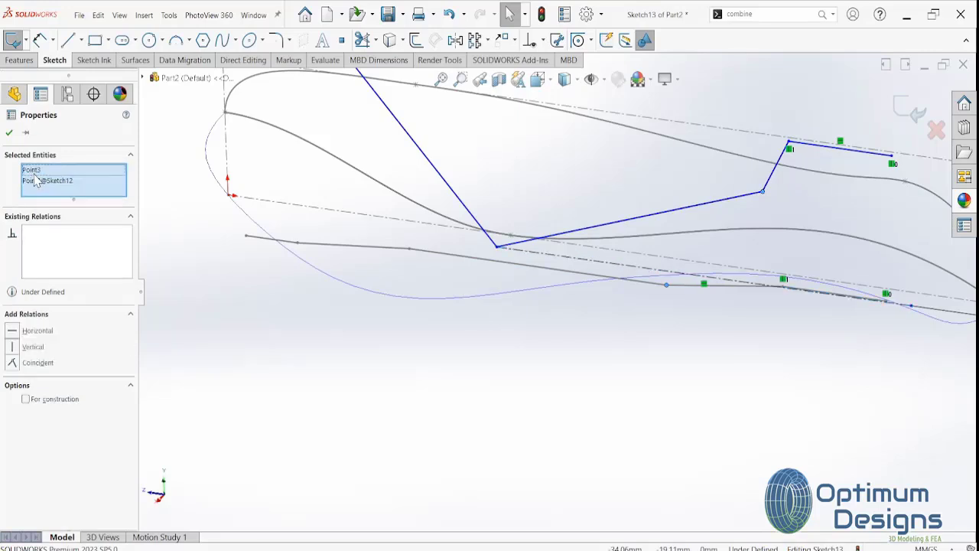
pyautogui.click(14, 347)
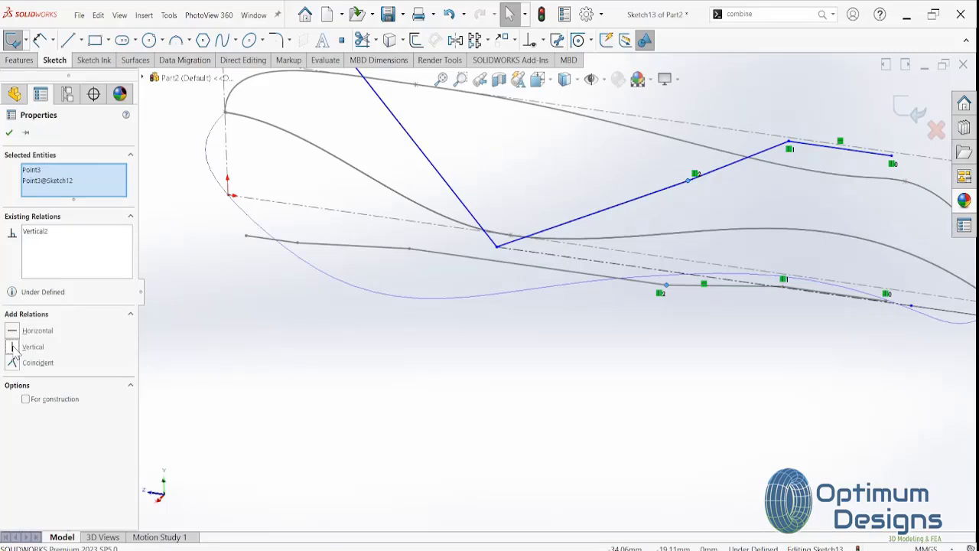
pyautogui.click(497, 247)
pyautogui.keyDown('ctrl'); pyautogui.click(409, 248); pyautogui.keyUp('ctrl')
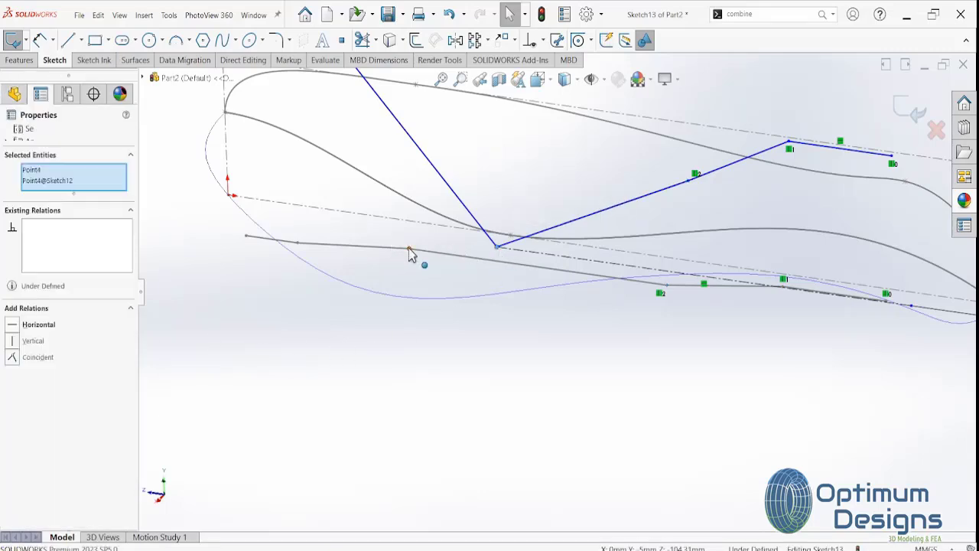
# Make Point4 coincident with Point4@Sketch12 and remove the conflicting horizontal construction line
pyautogui.click(12, 358)
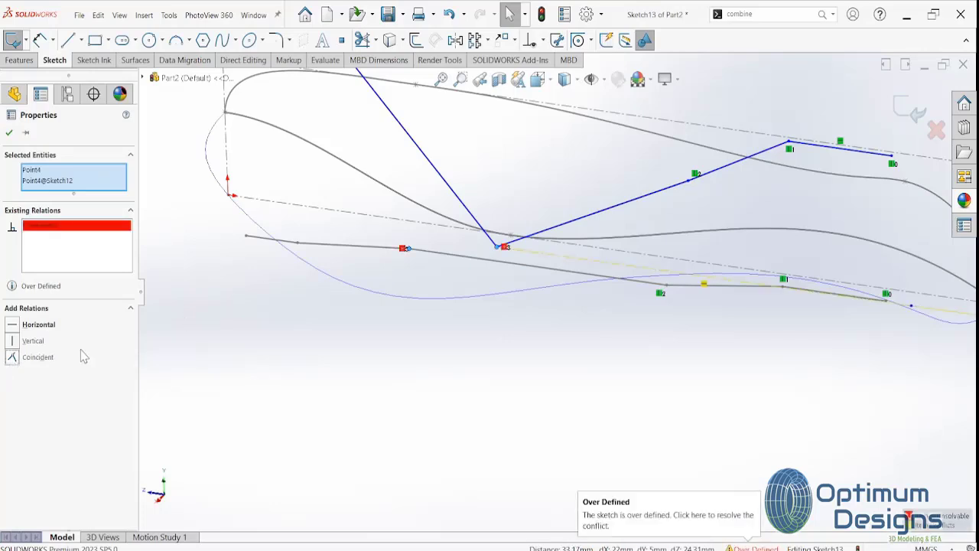
pyautogui.moveTo(426, 354)
pyautogui.mouseDown(button='middle')
pyautogui.moveTo(470, 377)
pyautogui.moveTo(446, 322)
pyautogui.moveTo(448, 289)
pyautogui.moveTo(446, 323)
pyautogui.moveTo(419, 353)
pyautogui.moveTo(457, 357)
pyautogui.mouseUp(button='middle')
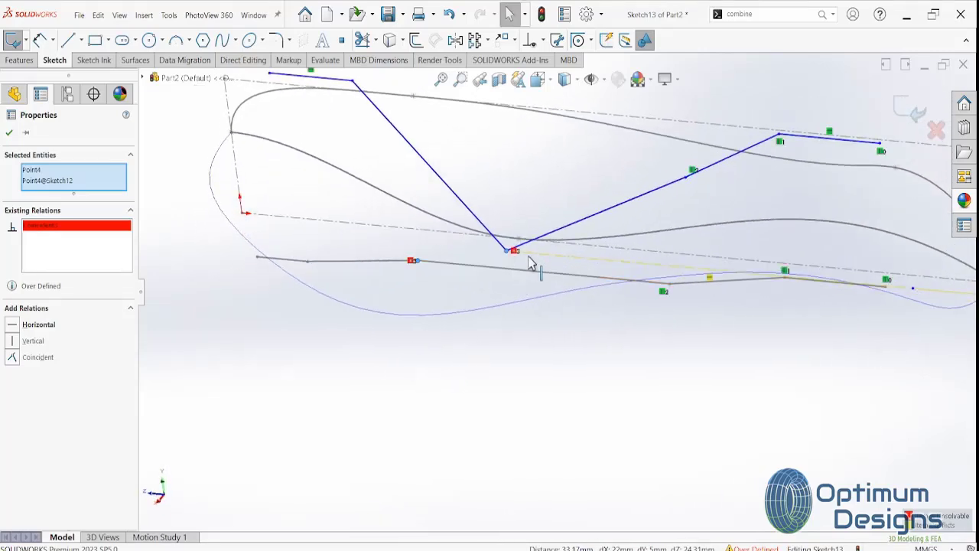
pyautogui.click(610, 263)
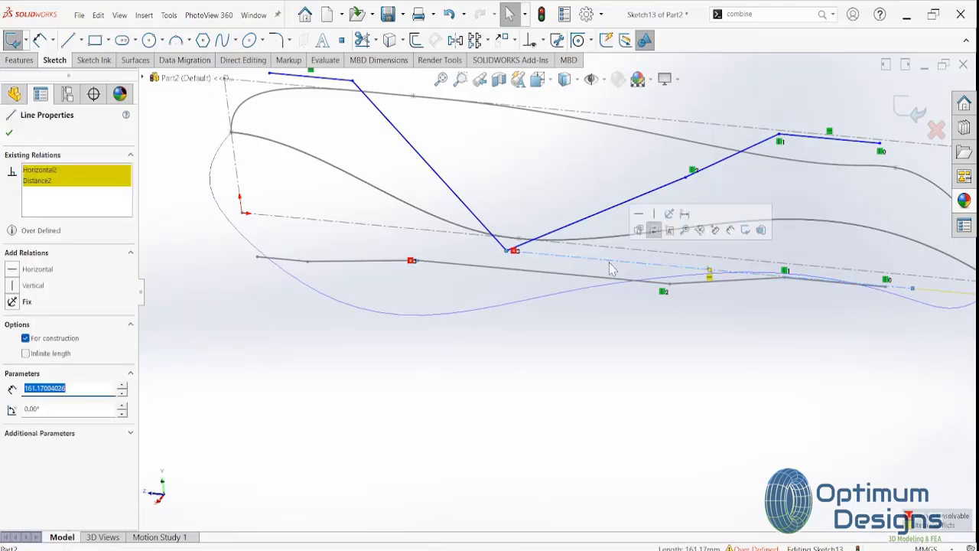
pyautogui.click(10, 133)
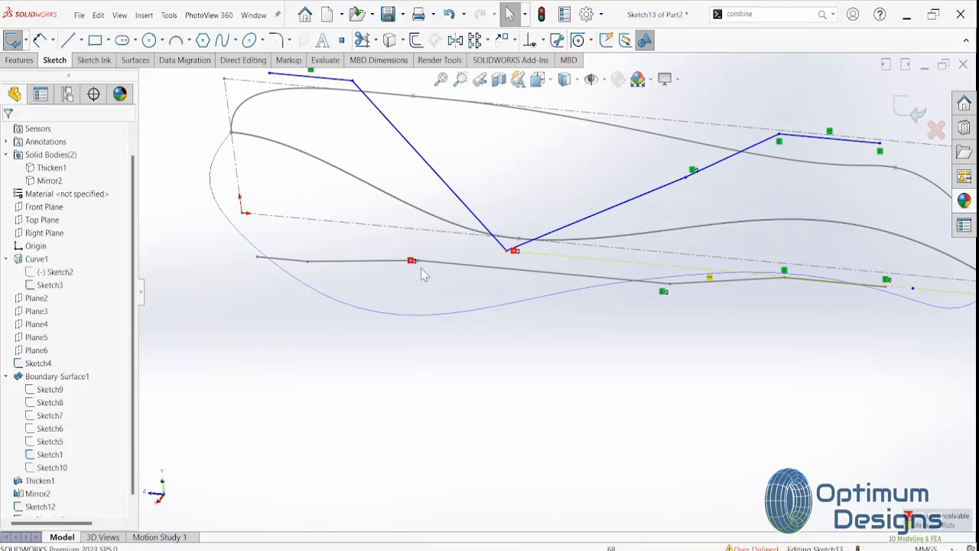
pyautogui.click(564, 263)
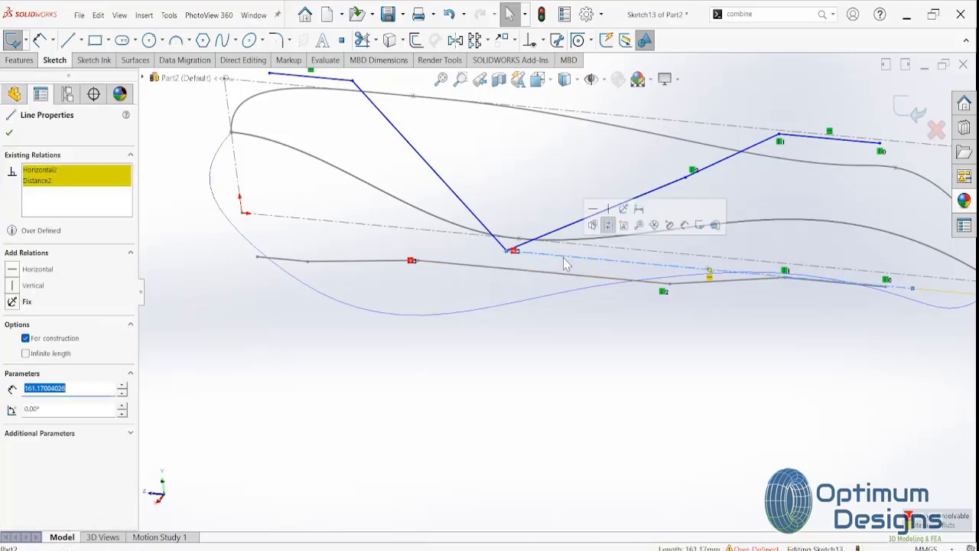
pyautogui.press('Escape')
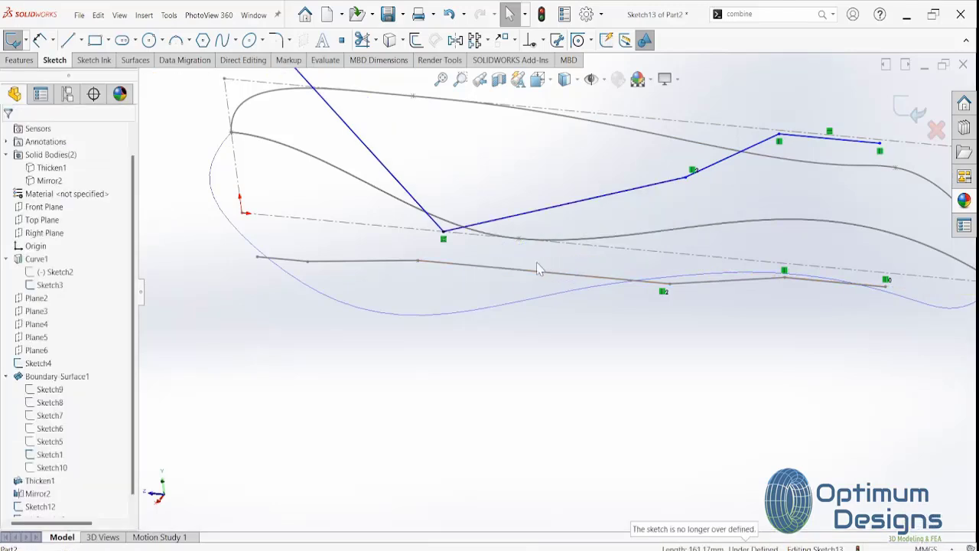
# Align the top line's end point vertically with Sketch12's Point5
pyautogui.moveTo(541, 268); pyautogui.dragTo(538, 230, button='middle')
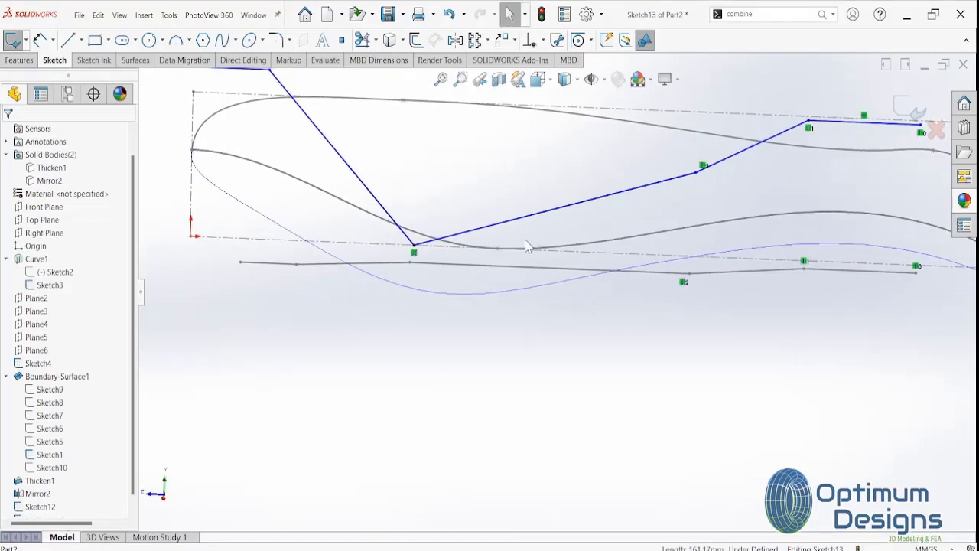
pyautogui.scroll(2, 409, 260)
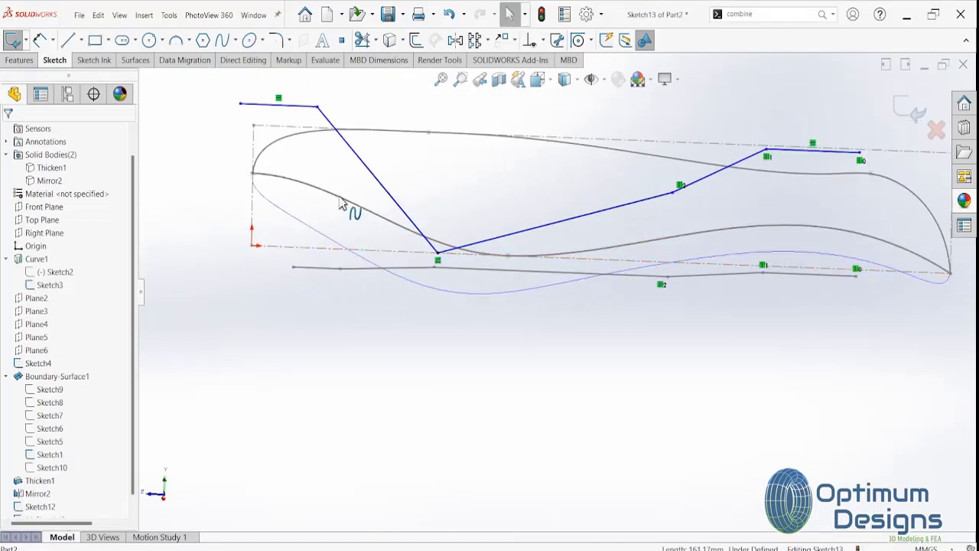
pyautogui.click(318, 108)
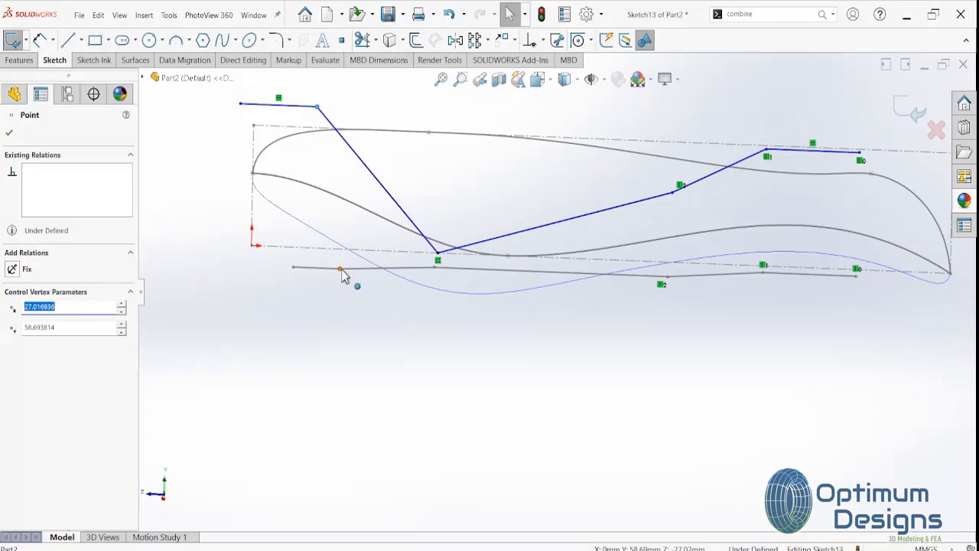
pyautogui.keyDown('ctrl'); pyautogui.click(340, 270); pyautogui.keyUp('ctrl')
pyautogui.moveTo(335, 279); pyautogui.dragTo(334, 312, button='middle')
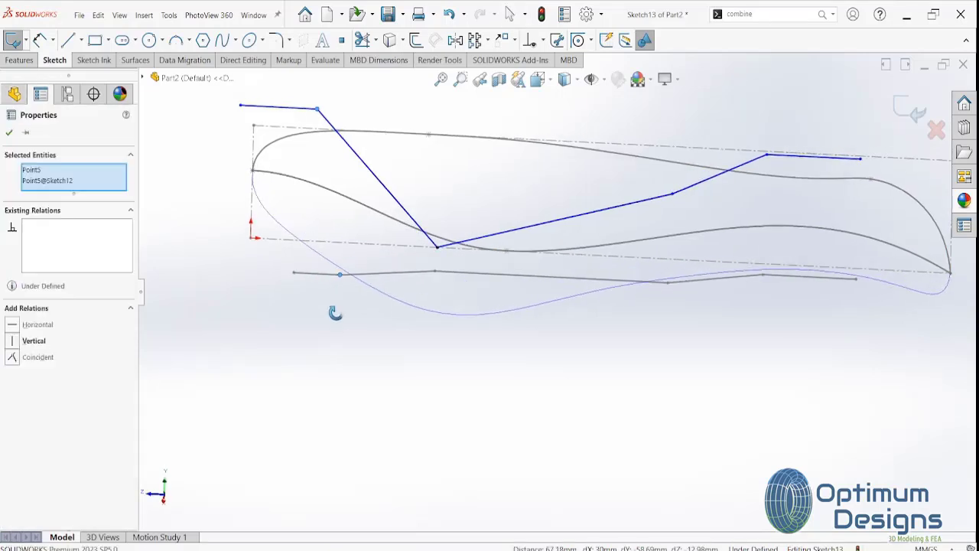
pyautogui.click(12, 358)
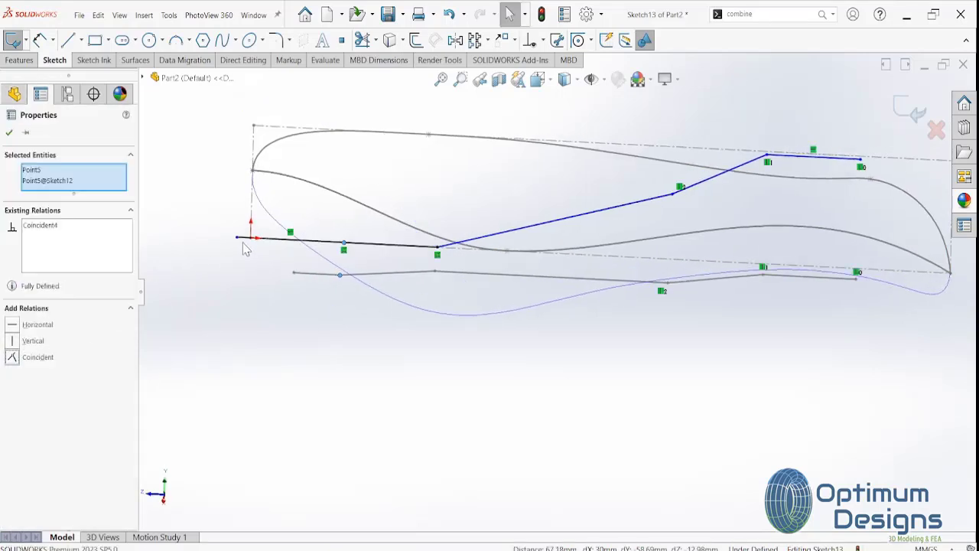
pyautogui.hotkey('ctrl', 'z')
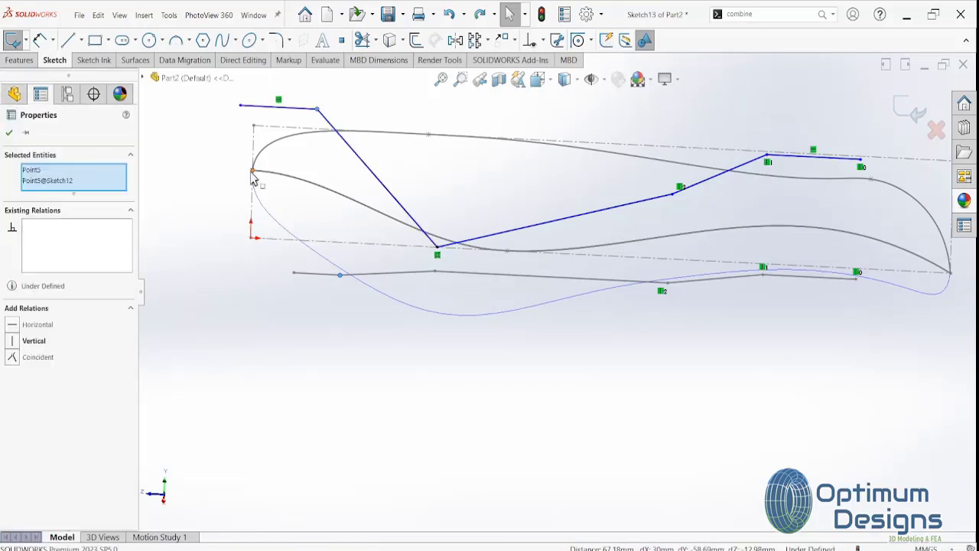
pyautogui.click(12, 341)
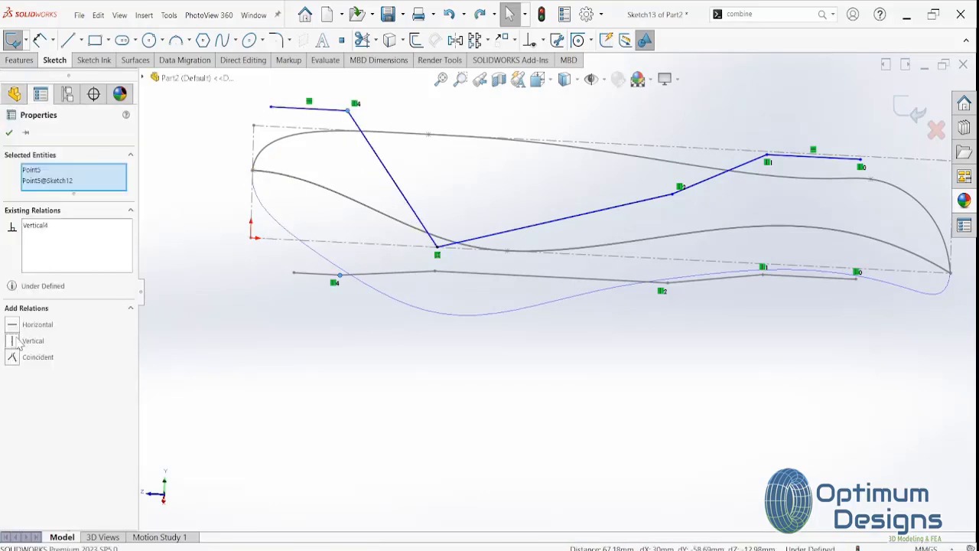
# Align Point6 vertically with Sketch12's Point6, keeping only the Vertical relation
pyautogui.click(271, 108)
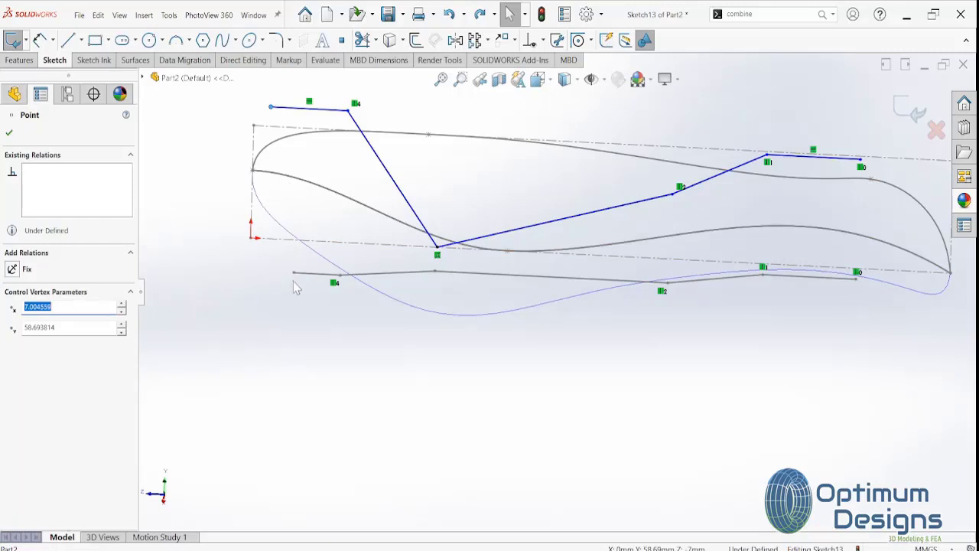
pyautogui.keyDown('ctrl'); pyautogui.click(294, 273); pyautogui.keyUp('ctrl')
pyautogui.click(12, 358)
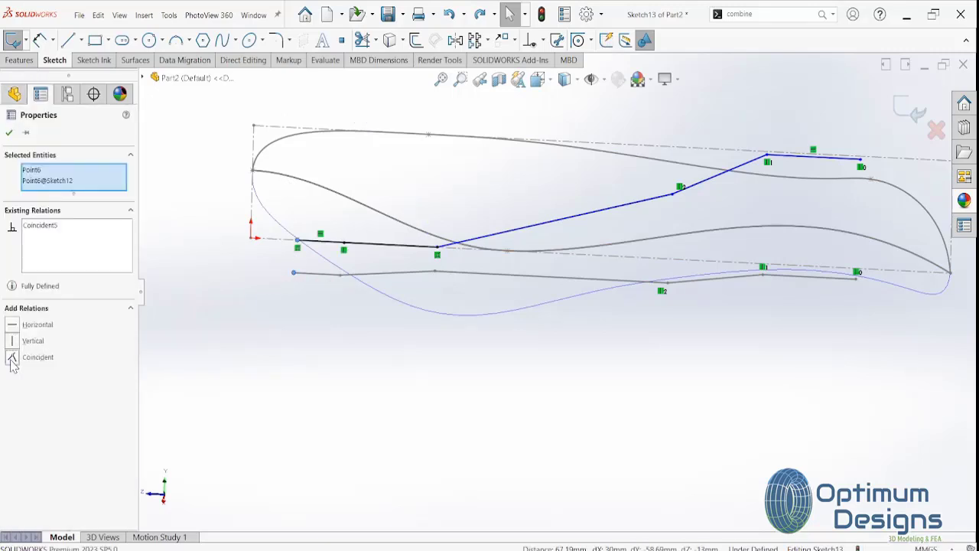
pyautogui.click(13, 342)
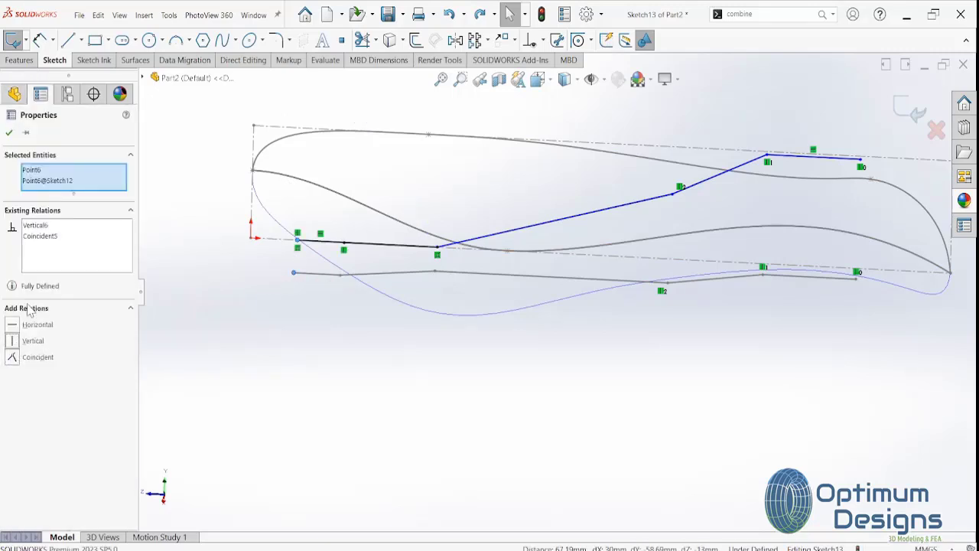
pyautogui.click(40, 236)
pyautogui.press('Delete')
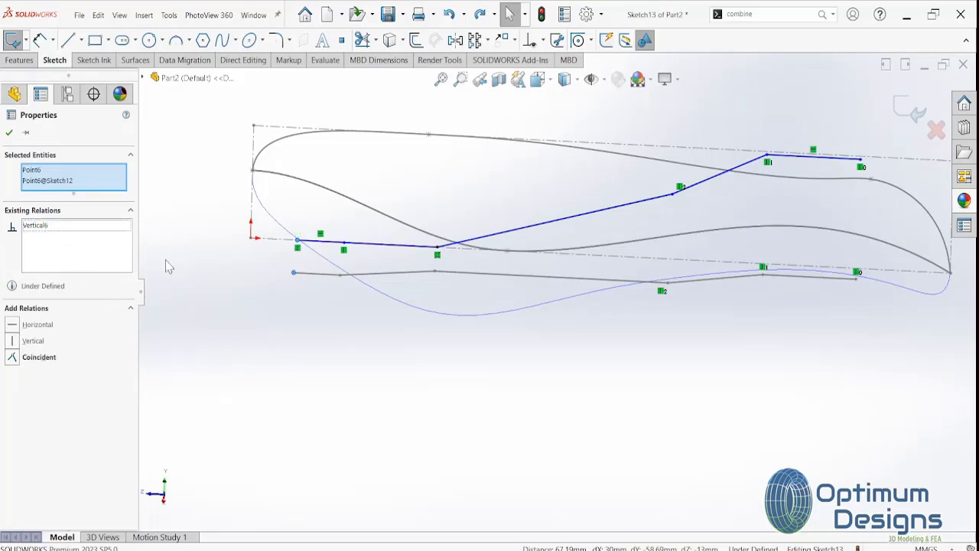
pyautogui.press('Delete')
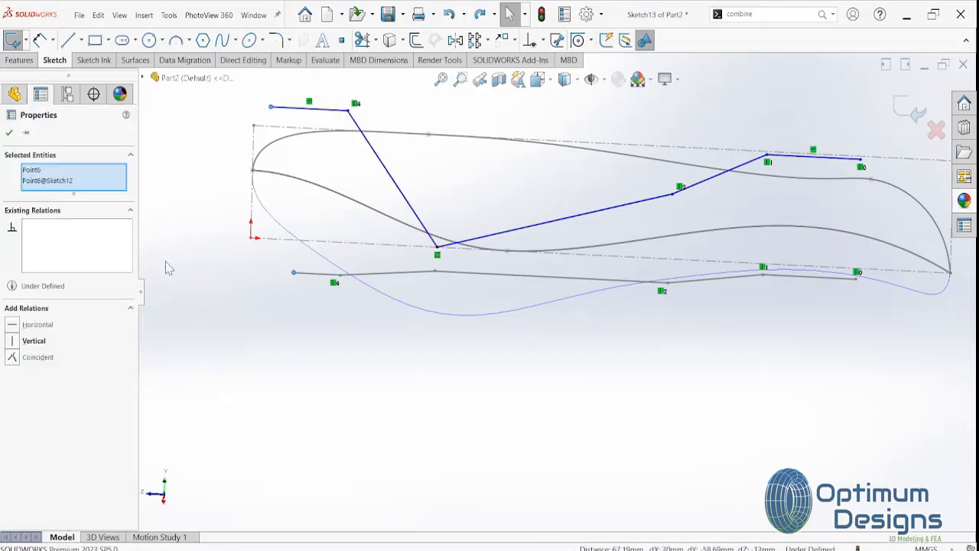
pyautogui.click(13, 341)
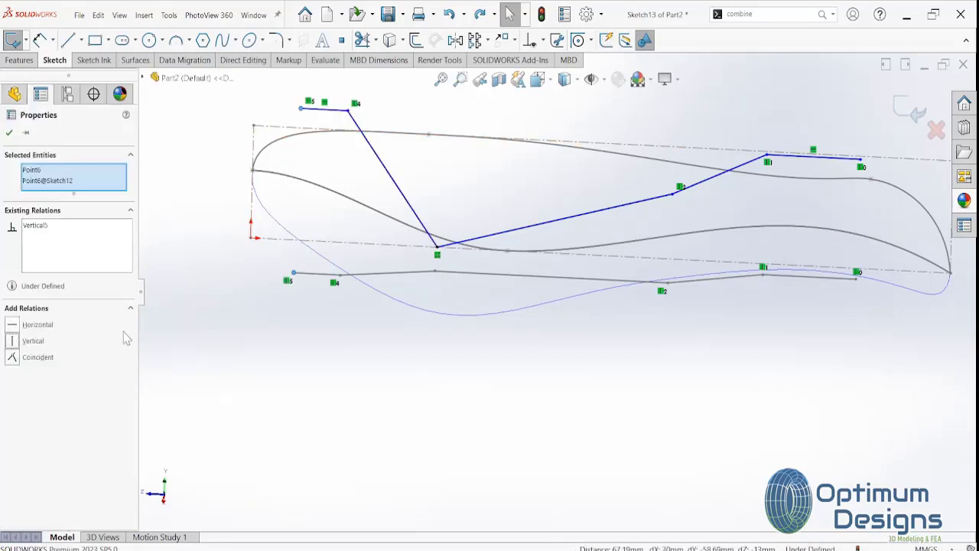
pyautogui.click(9, 134)
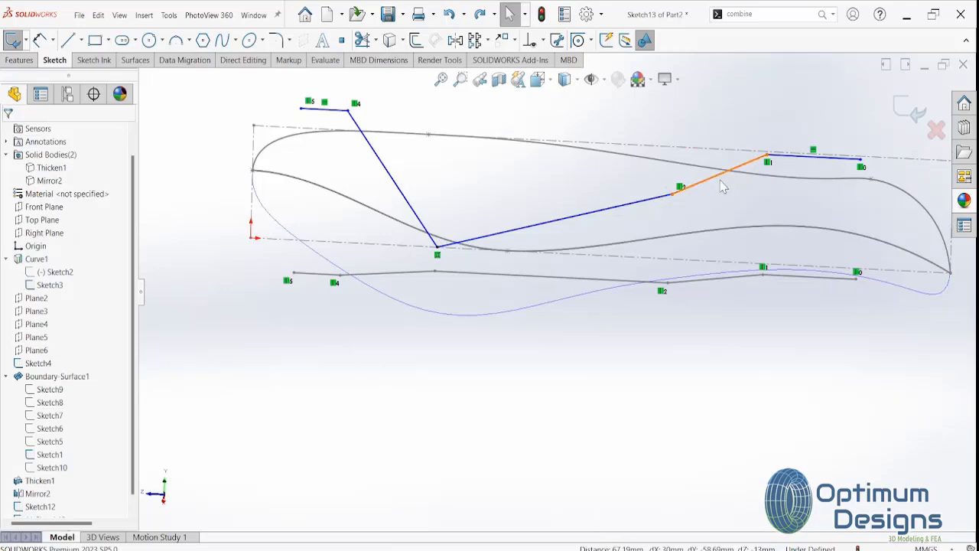
# In the Right view, drag the rail's horizontal segments and corner vertex lower
pyautogui.press('space')
pyautogui.click(480, 357)
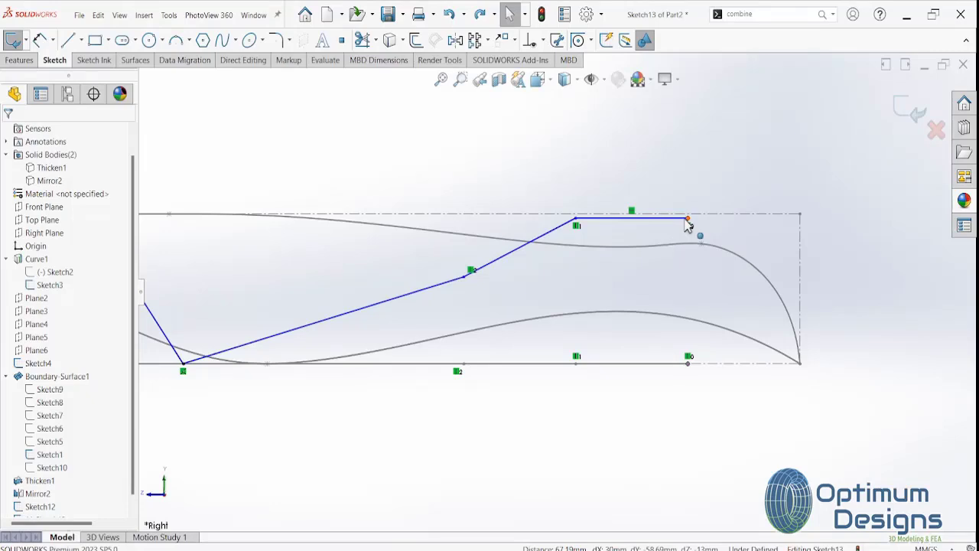
pyautogui.moveTo(686, 220); pyautogui.dragTo(680, 283)
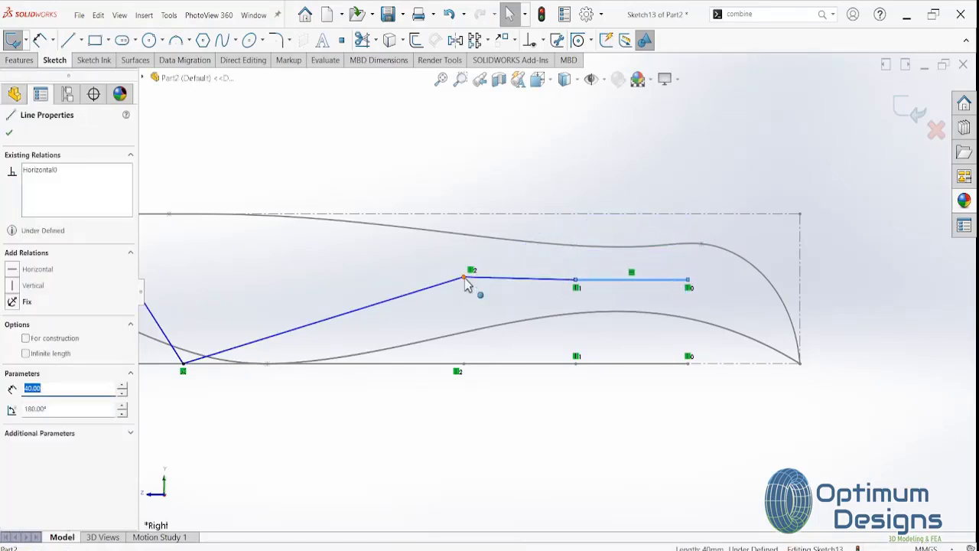
pyautogui.moveTo(465, 278); pyautogui.dragTo(469, 344)
pyautogui.press('f')
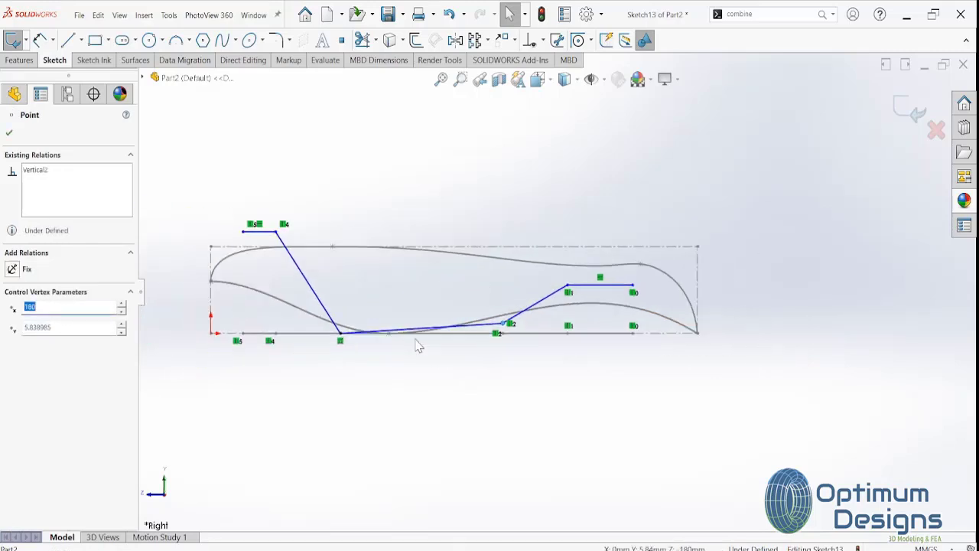
pyautogui.scroll(-2, 270, 282)
pyautogui.scroll(-2, 271, 282)
pyautogui.moveTo(299, 217)
pyautogui.mouseDown()
pyautogui.moveTo(306, 269)
pyautogui.moveTo(281, 276)
pyautogui.mouseUp()
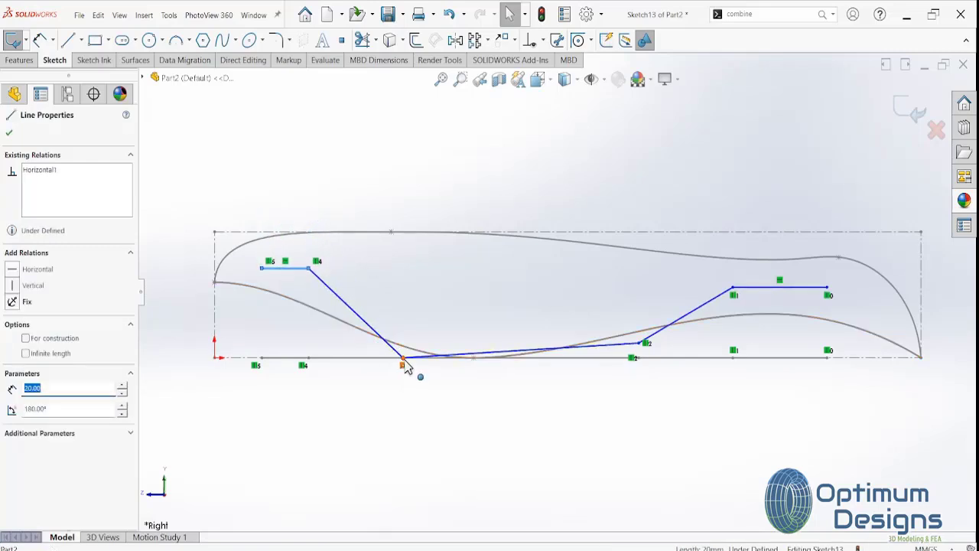
# Nudge a control vertex slightly, fit the view, and exit Sketch13
pyautogui.click(640, 348)
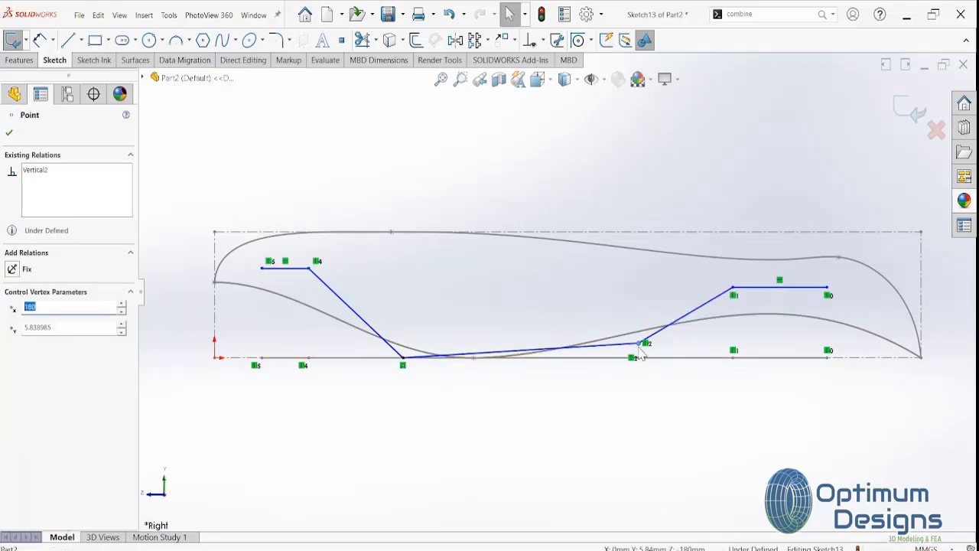
pyautogui.scroll(-3, 646, 358)
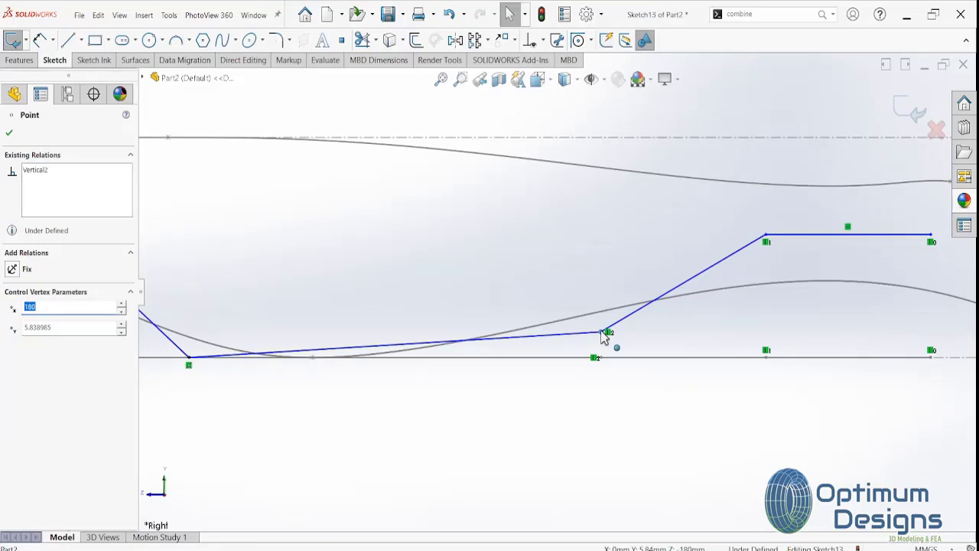
pyautogui.moveTo(604, 338); pyautogui.dragTo(605, 337)
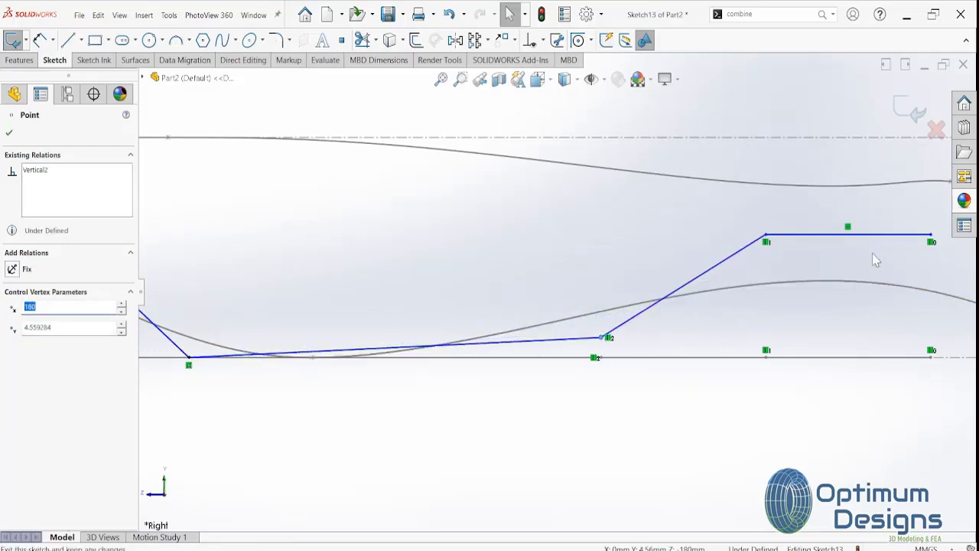
pyautogui.press('f')
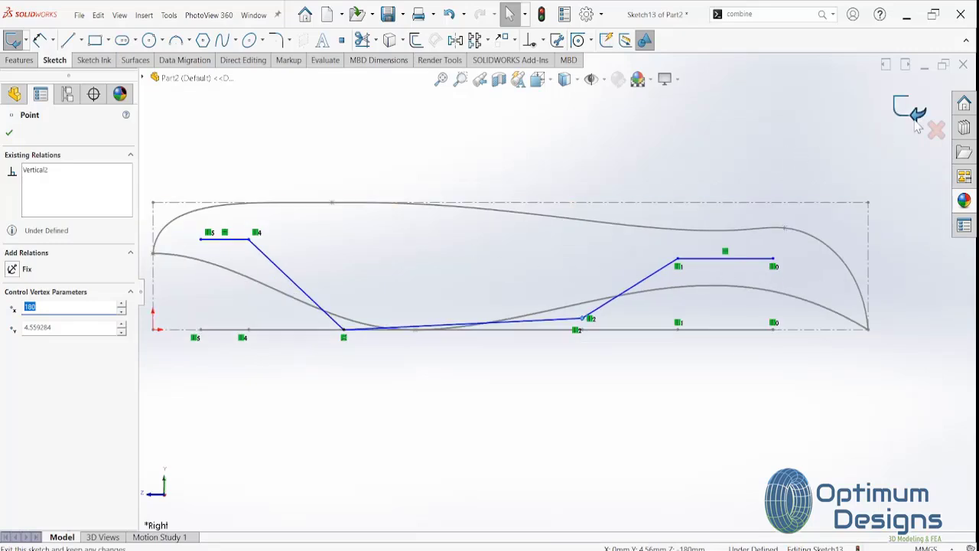
pyautogui.click(915, 119)
# Create Curve2 as a sketch-on-sketch Projected Curve from Sketch13 and Sketch12
pyautogui.moveTo(474, 250)
pyautogui.mouseDown(button='middle')
pyautogui.moveTo(510, 308)
pyautogui.moveTo(498, 328)
pyautogui.mouseUp(button='middle')
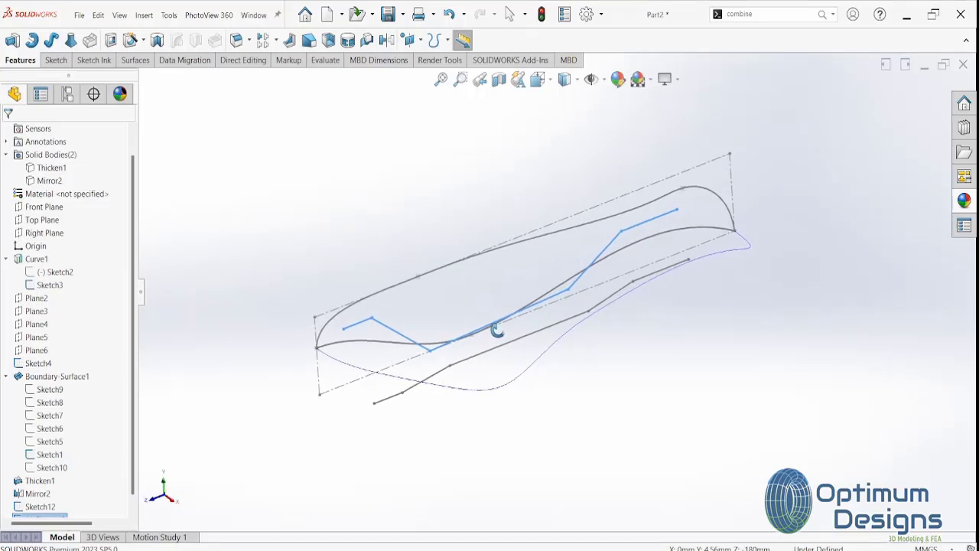
pyautogui.click(435, 40)
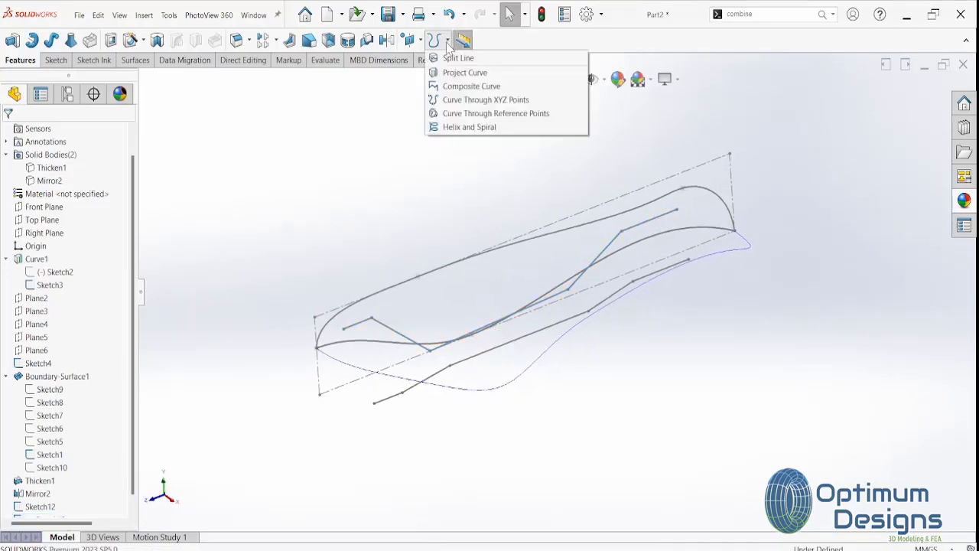
pyautogui.click(461, 73)
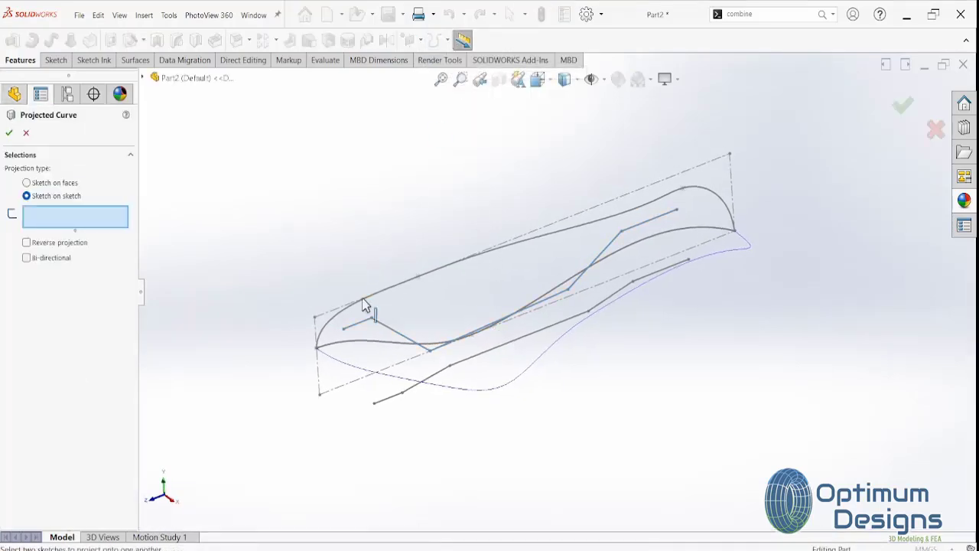
pyautogui.click(364, 327)
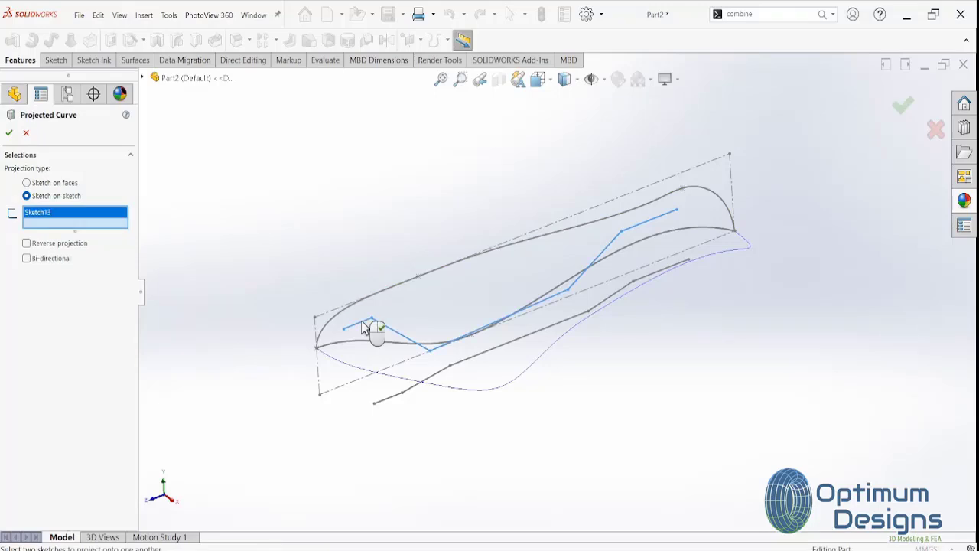
pyautogui.click(391, 403)
pyautogui.rightClick(393, 404)
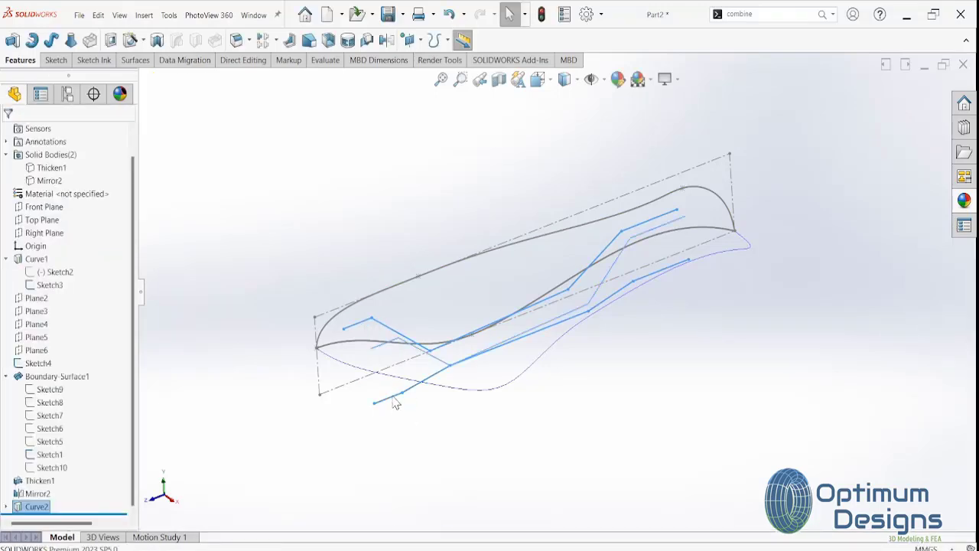
# Begin a reference plane, swap Curve2 for Front Plane as reference, then cancel it
pyautogui.click(143, 15)
pyautogui.moveTo(184, 166)
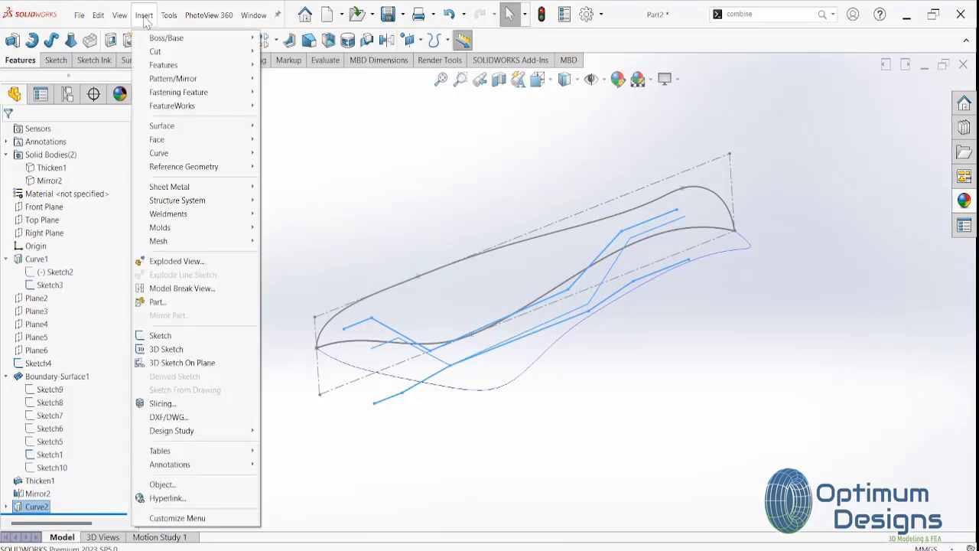
pyautogui.click(282, 166)
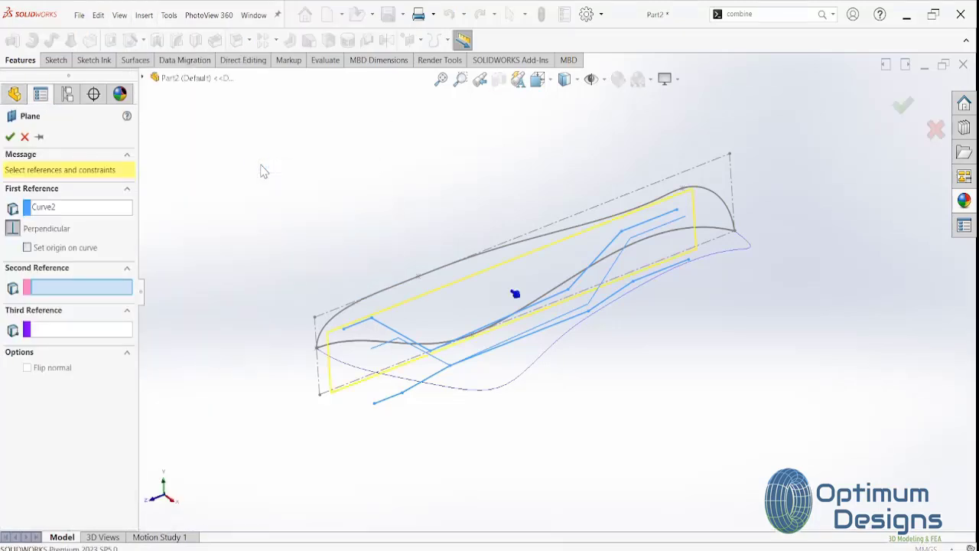
pyautogui.click(60, 209)
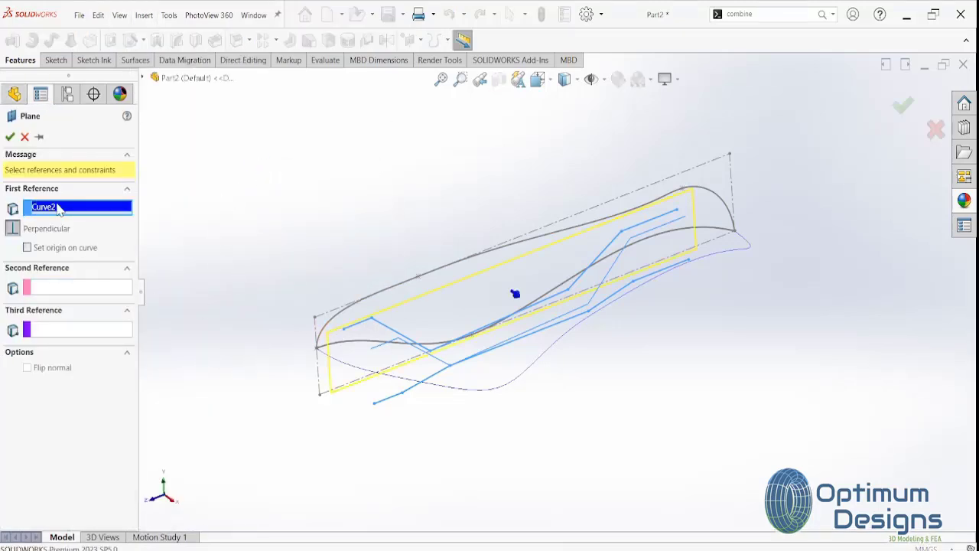
pyautogui.press('Delete')
pyautogui.click(144, 77)
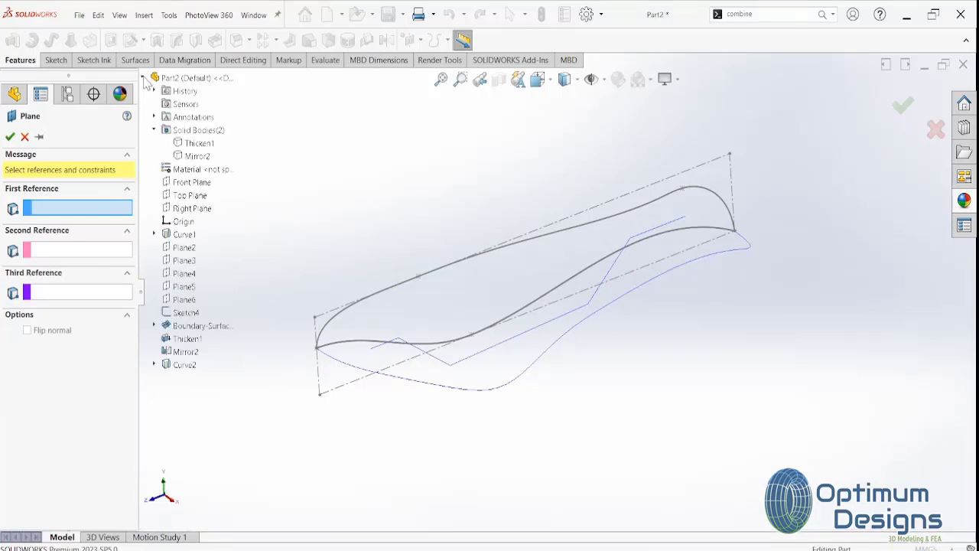
pyautogui.click(192, 186)
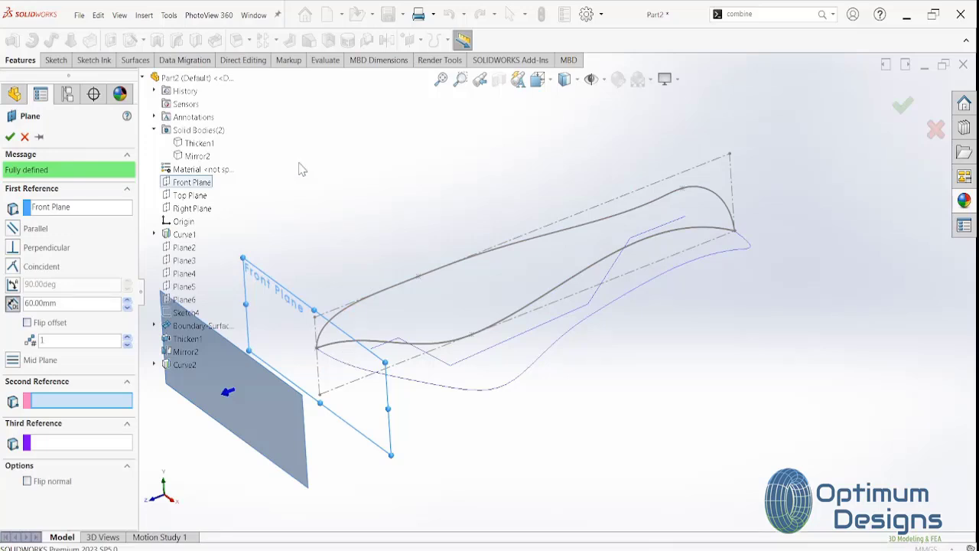
pyautogui.press('Return')
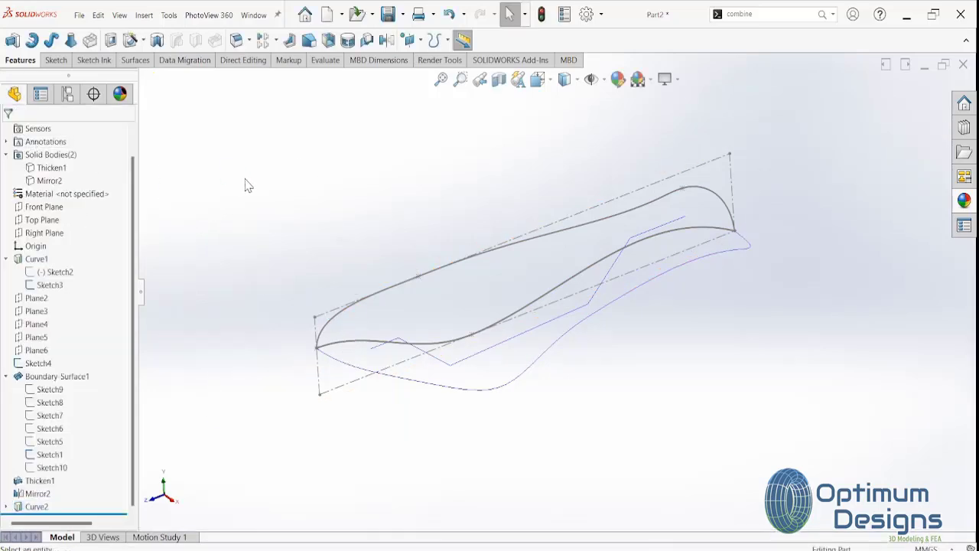
# Inspect the rail sketches Sketch12 and Sketch13 in the feature tree
pyautogui.scroll(-1, 46, 474)
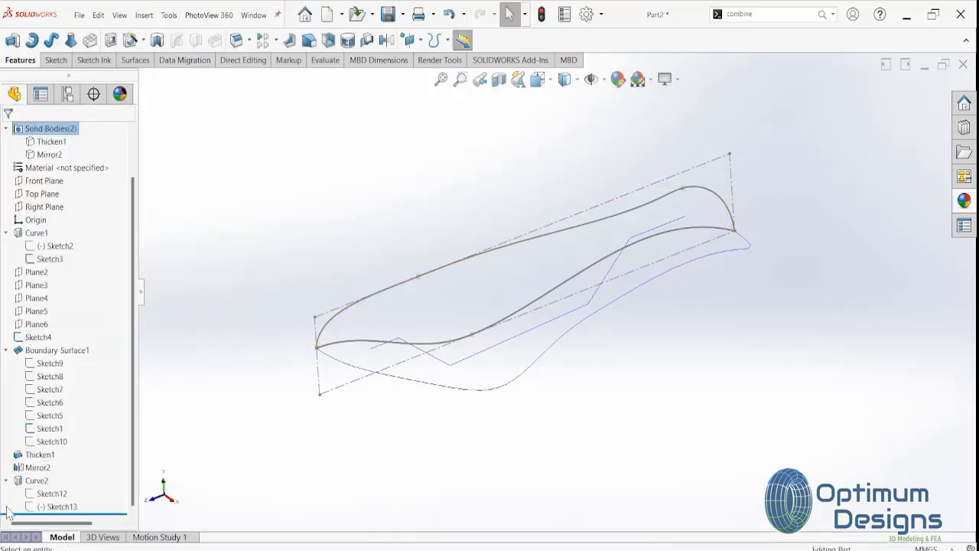
pyautogui.click(52, 493)
pyautogui.click(58, 507)
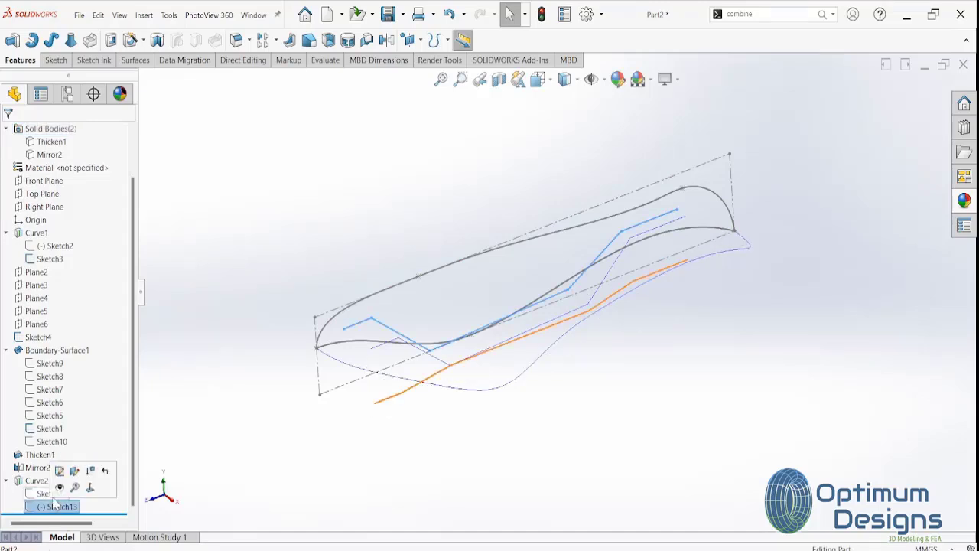
pyautogui.click(245, 432)
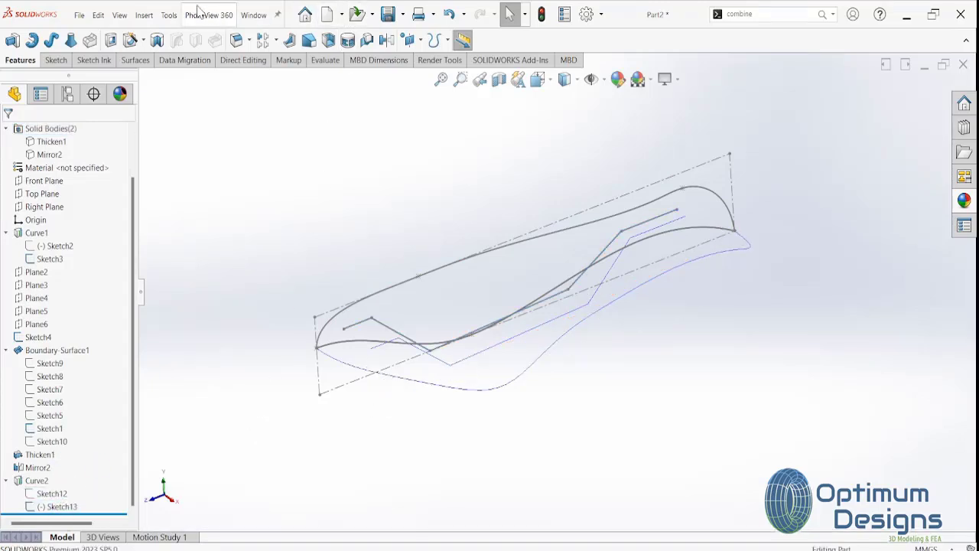
# Create Plane7 through rail end point Point6, parallel to the Front Plane
pyautogui.click(144, 14)
pyautogui.moveTo(184, 166)
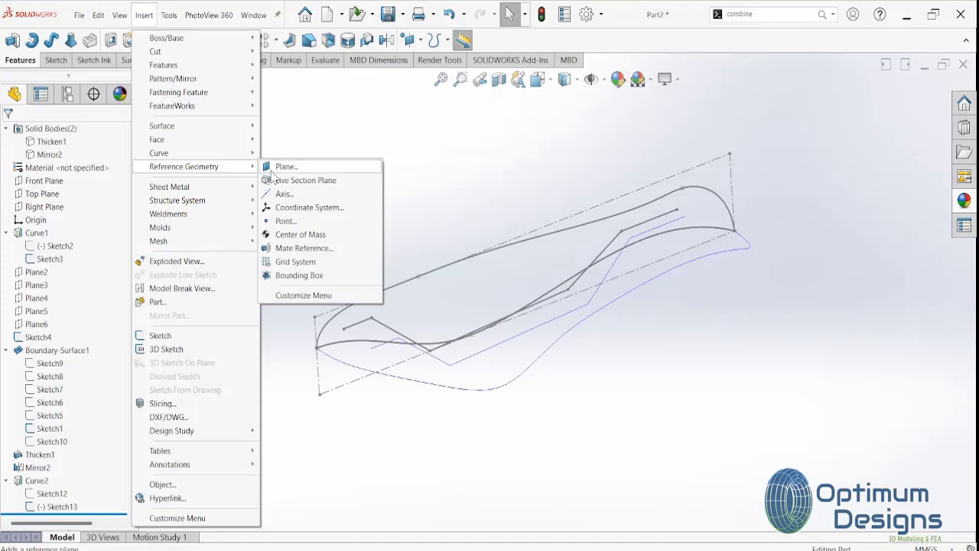
pyautogui.click(269, 168)
pyautogui.click(338, 331)
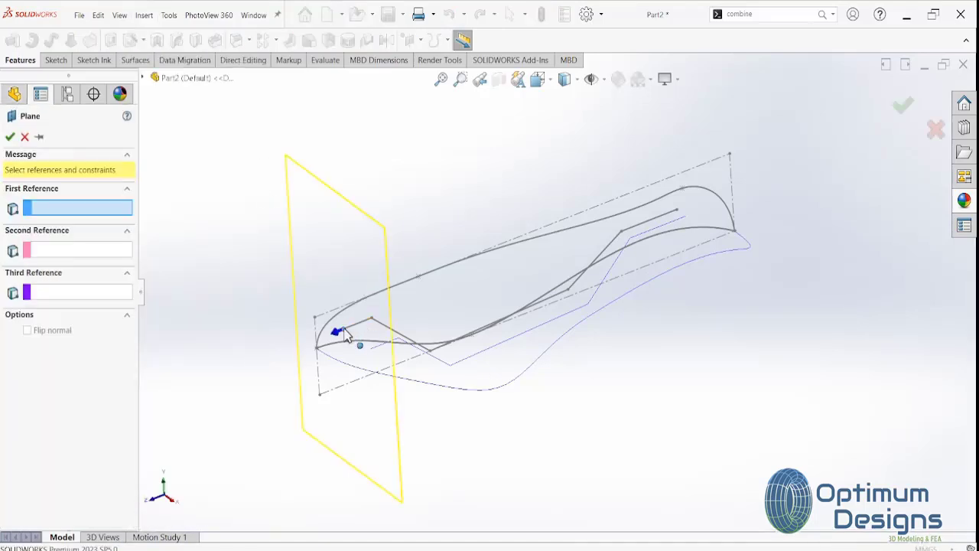
pyautogui.click(143, 78)
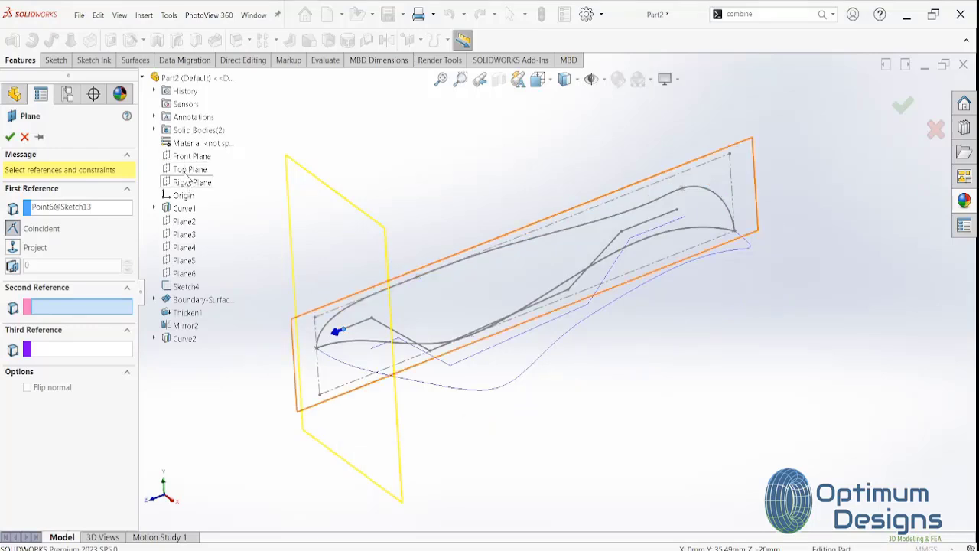
pyautogui.click(190, 157)
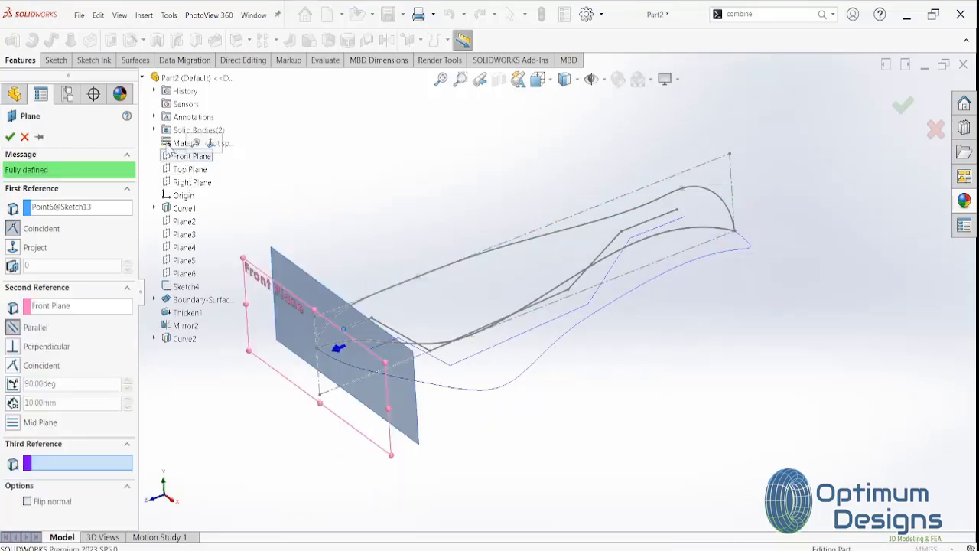
pyautogui.click(10, 137)
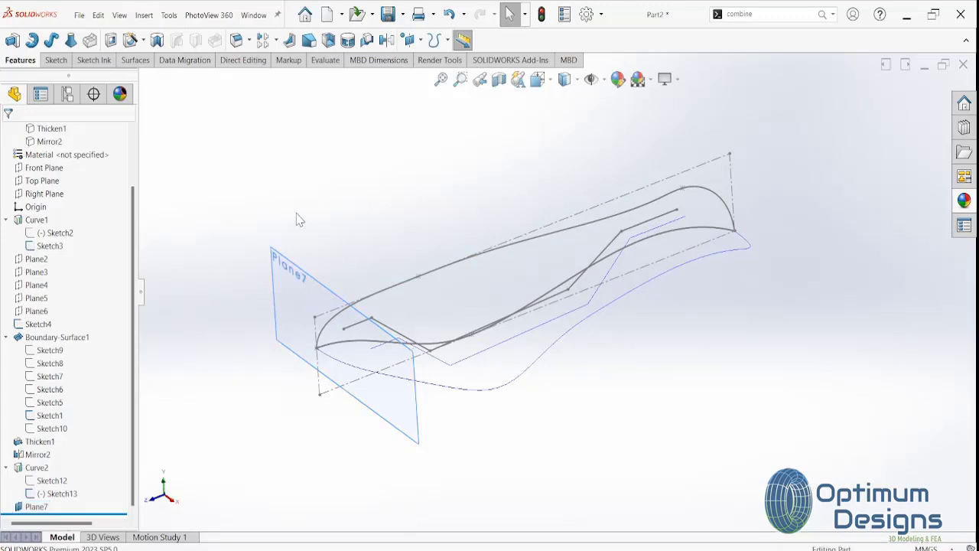
# Open a circle sketch on Plane7, orbit to an oblique view, then exit without drawing
pyautogui.click(69, 493)
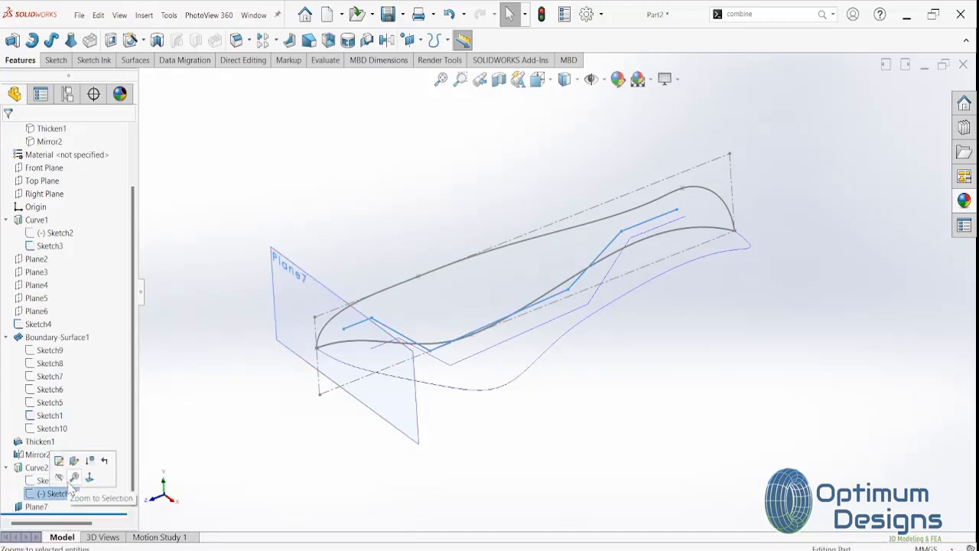
pyautogui.click(176, 430)
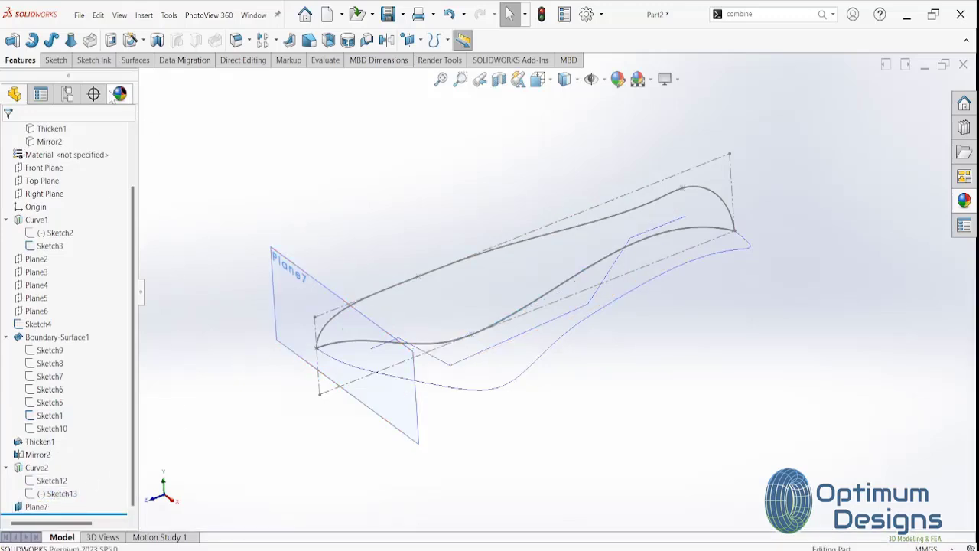
pyautogui.click(55, 59)
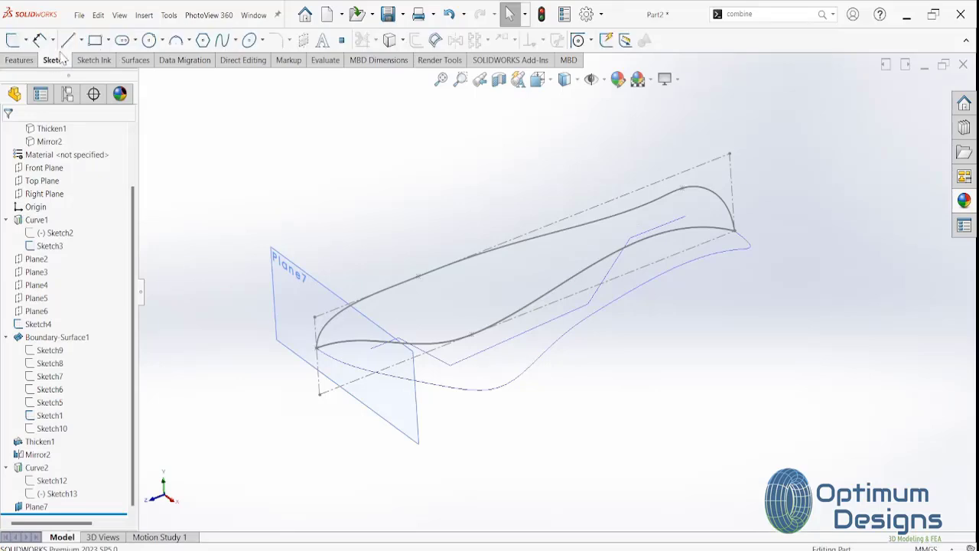
pyautogui.click(153, 43)
pyautogui.click(382, 367)
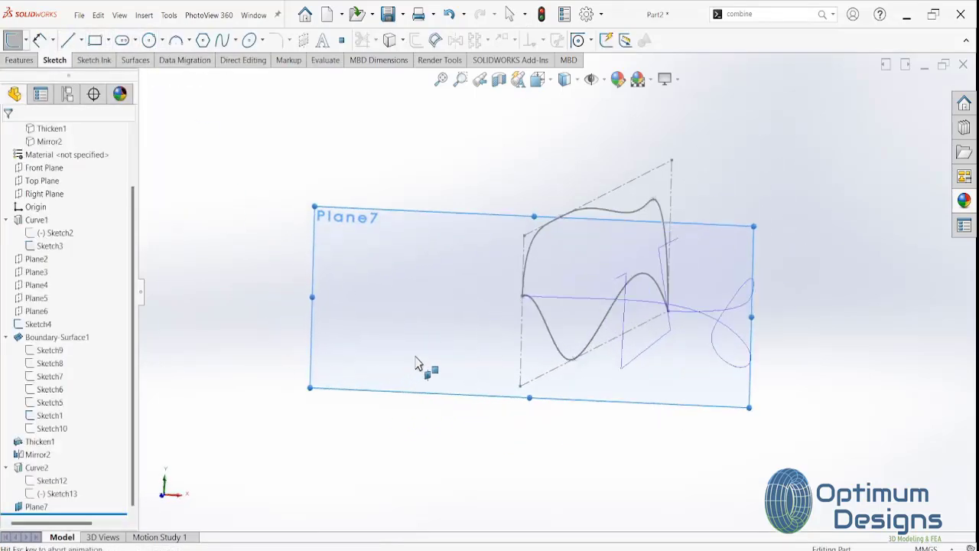
pyautogui.moveTo(711, 289); pyautogui.dragTo(612, 394, button='middle')
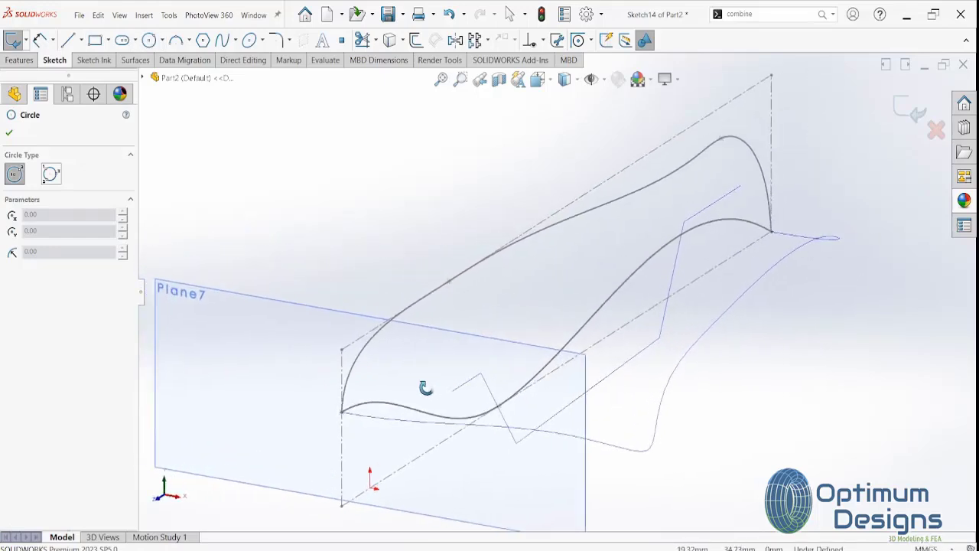
pyautogui.click(10, 133)
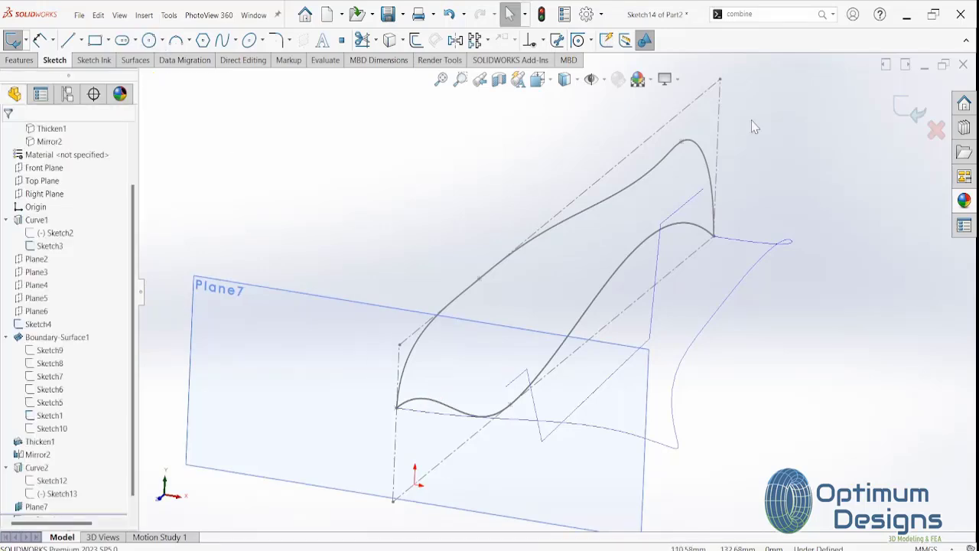
pyautogui.click(925, 130)
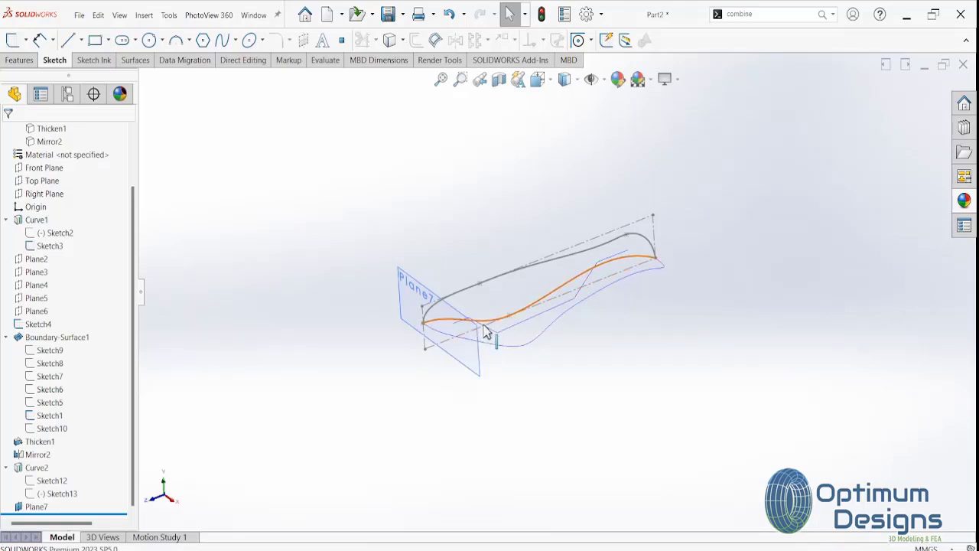
# Select the 3D rail curve Curve2 to check its front end at Plane7
pyautogui.click(523, 330)
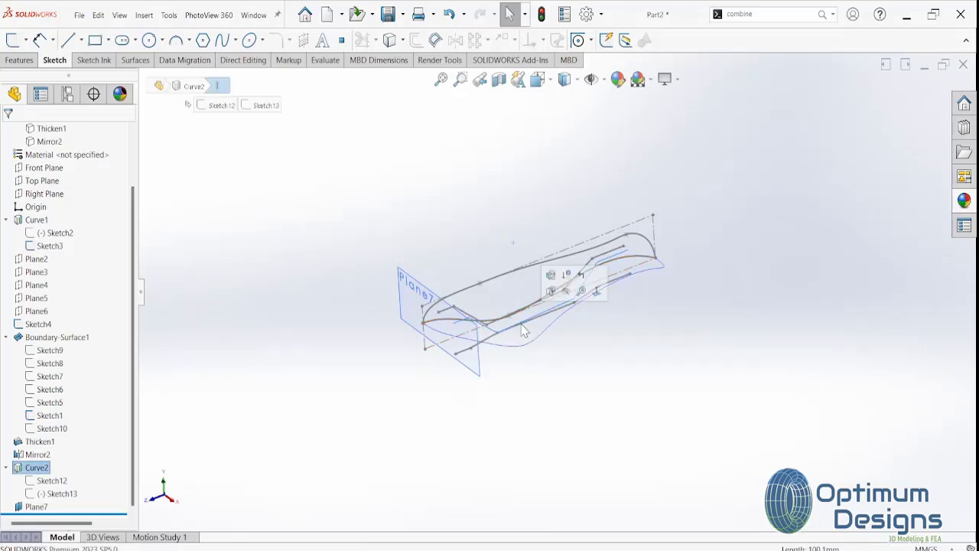
pyautogui.scroll(-4, 523, 330)
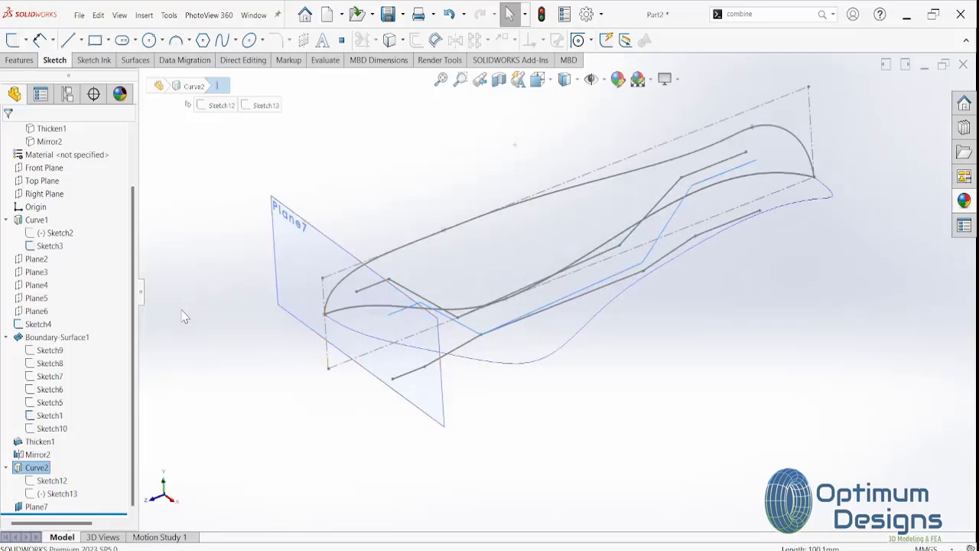
pyautogui.press('Escape')
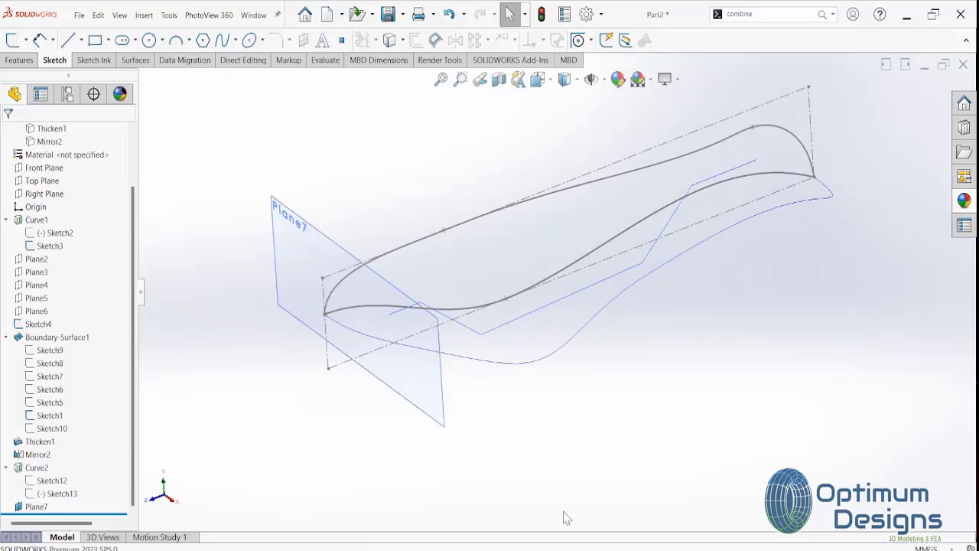
# Seek the tutorial video to the curve-to-3D-sketch step, then minimize the player
pyautogui.click(635, 477)
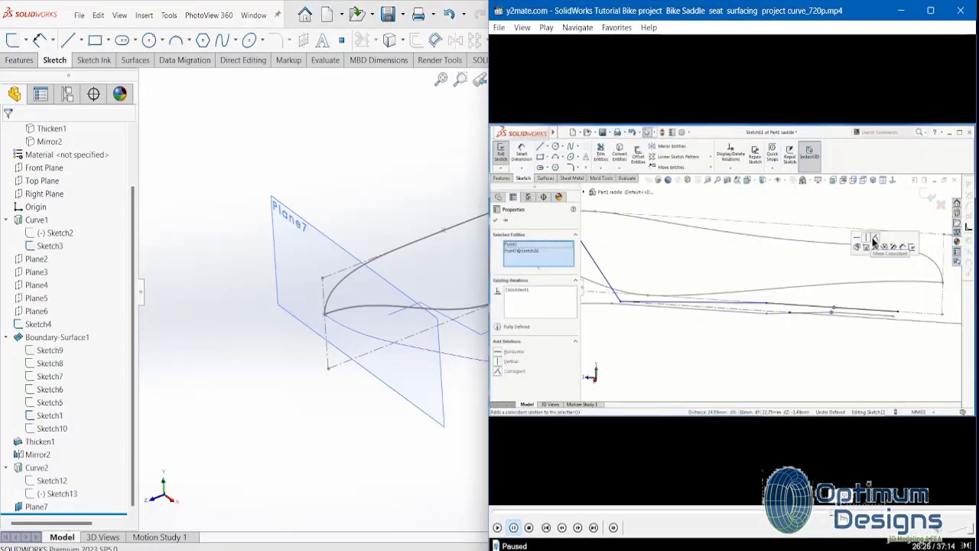
pyautogui.moveTo(833, 514); pyautogui.dragTo(878, 514)
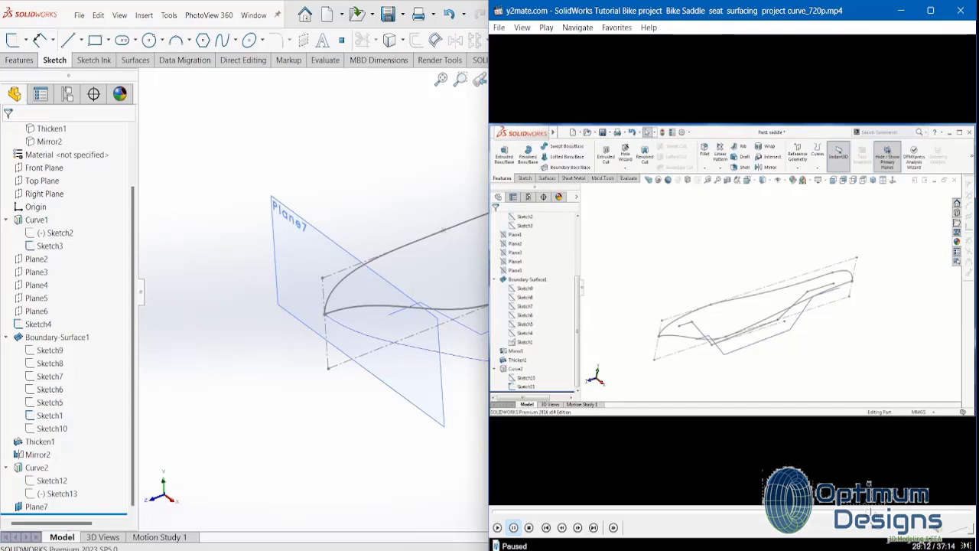
pyautogui.moveTo(878, 514); pyautogui.dragTo(886, 514)
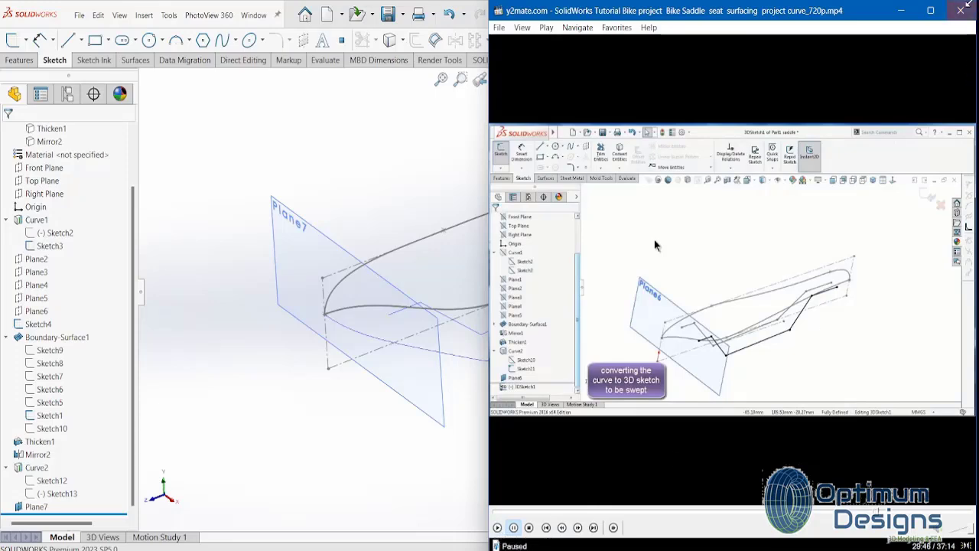
pyautogui.click(902, 11)
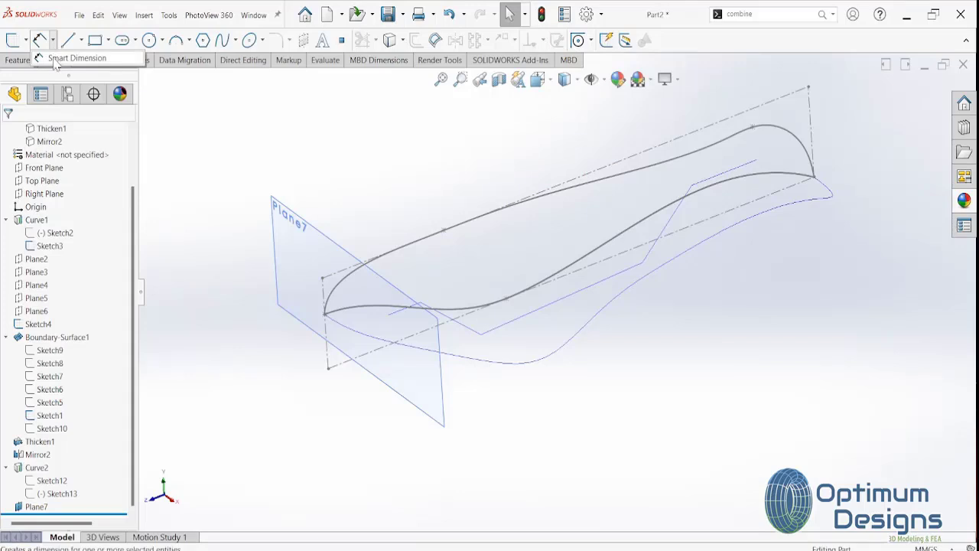
# Start a new 3D sketch, 3DSketch1, in SOLIDWORKS
pyautogui.click(40, 40)
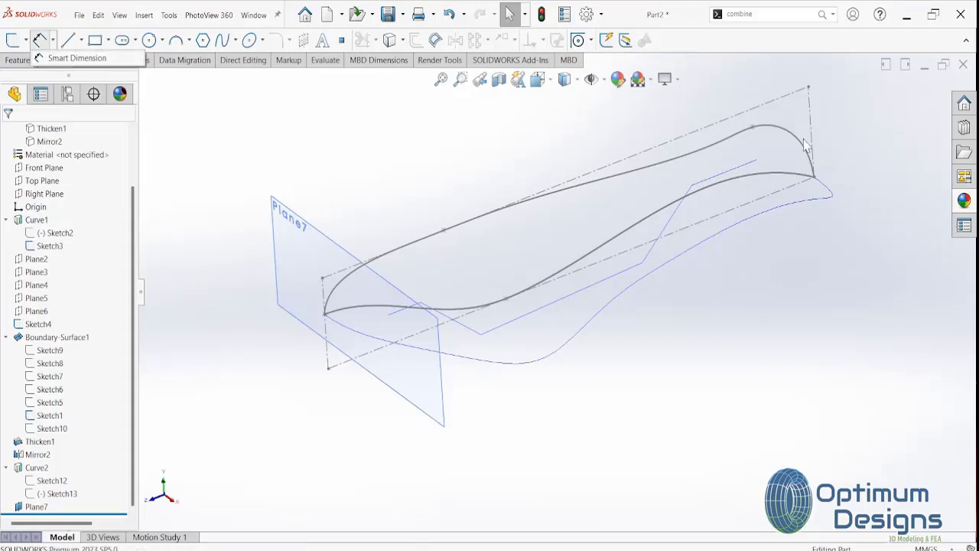
pyautogui.click(25, 40)
pyautogui.click(34, 71)
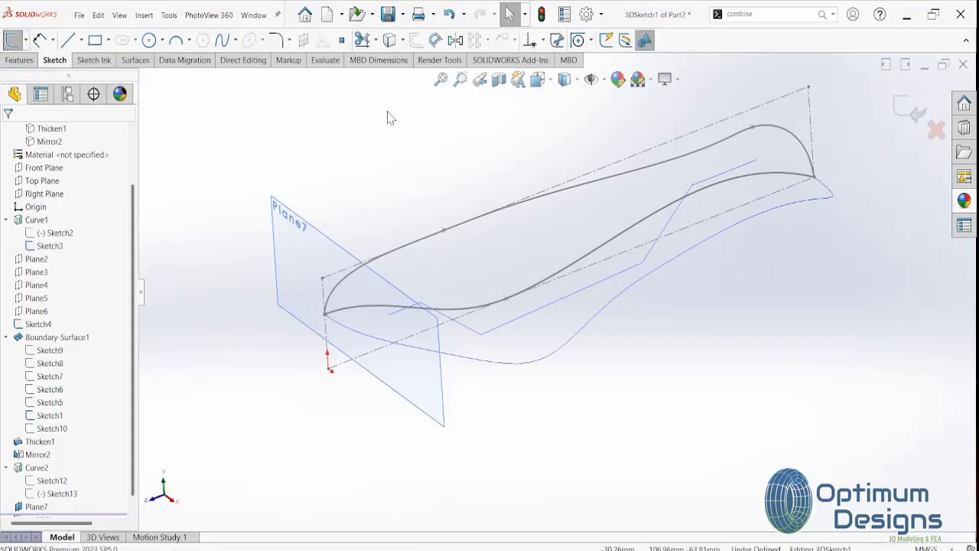
# Convert the angled rail line into 3DSketch1 and exit the 3D sketch
pyautogui.click(389, 39)
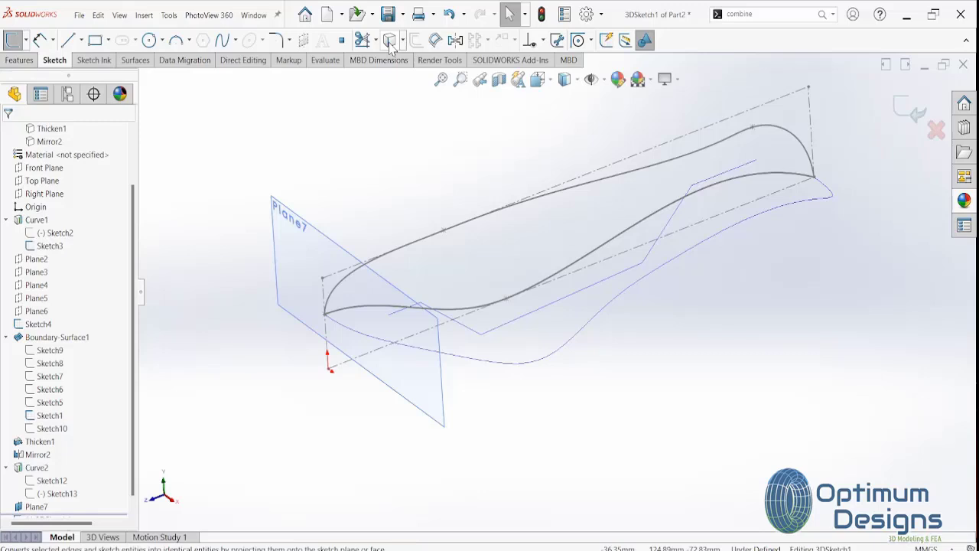
pyautogui.click(519, 322)
pyautogui.press('Return')
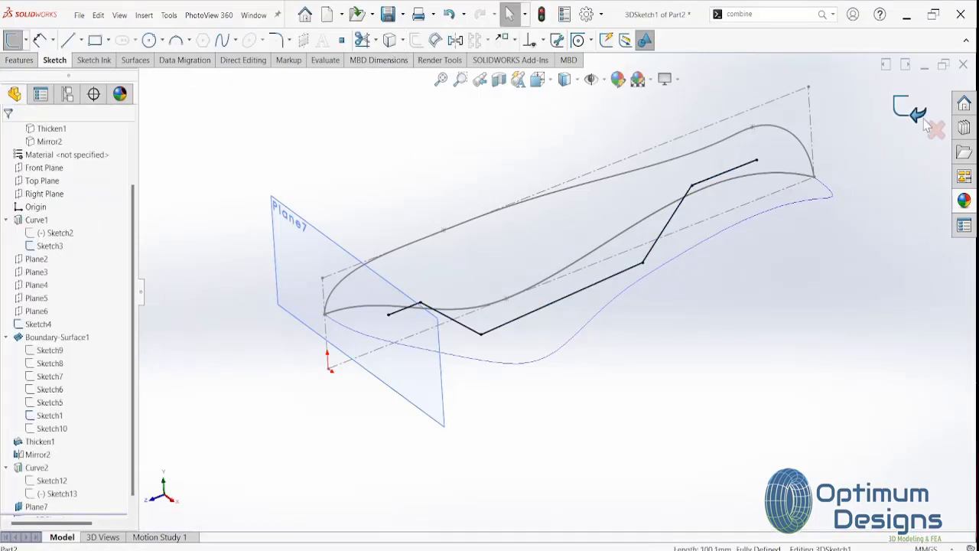
pyautogui.click(903, 105)
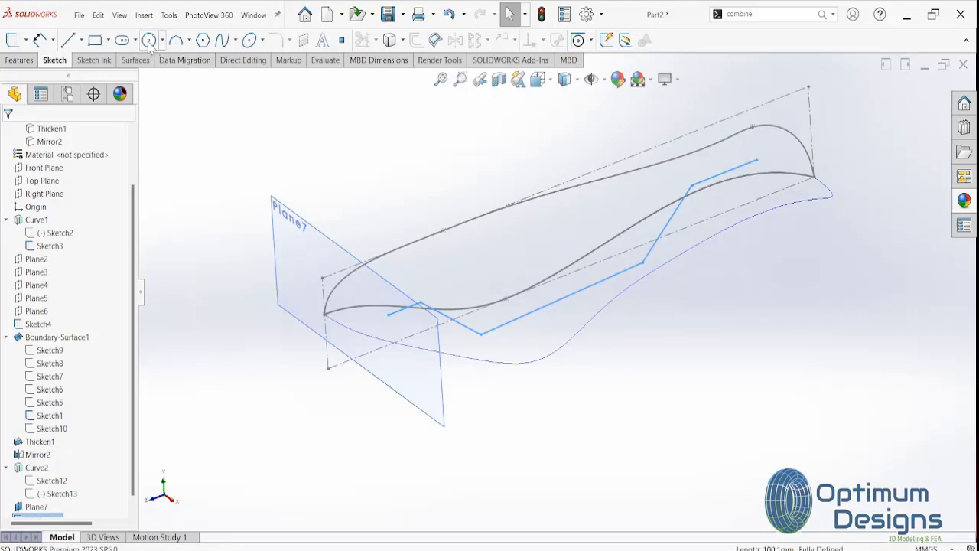
# Sketch a 3.50 radius circle on Plane7 centred at the rail's front end
pyautogui.scroll(-1, 46, 394)
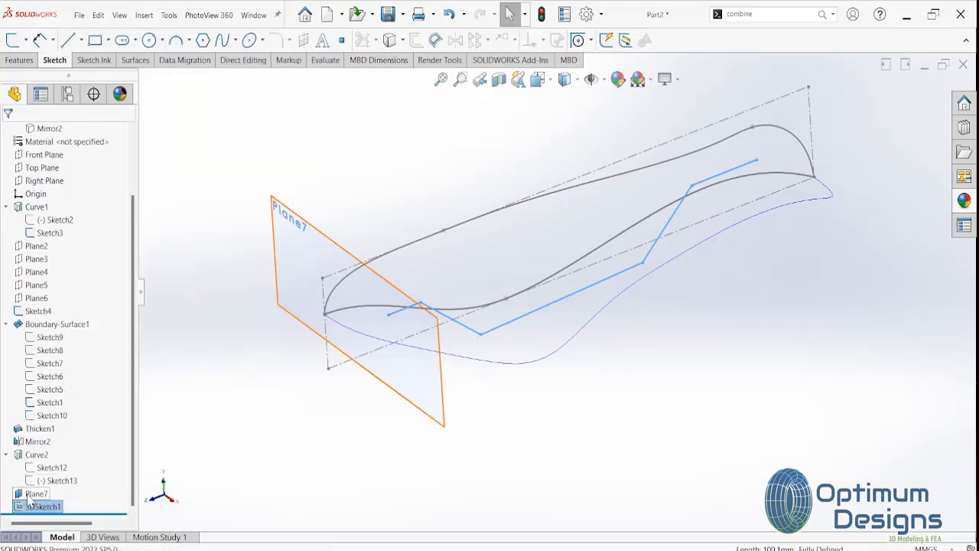
pyautogui.click(30, 495)
pyautogui.click(36, 478)
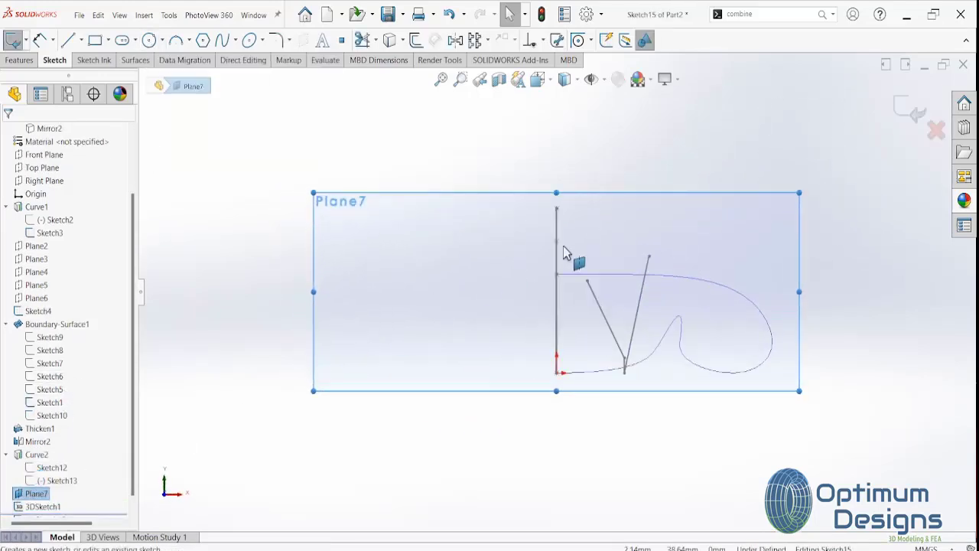
pyautogui.click(149, 39)
pyautogui.click(526, 316)
pyautogui.write('3.5')
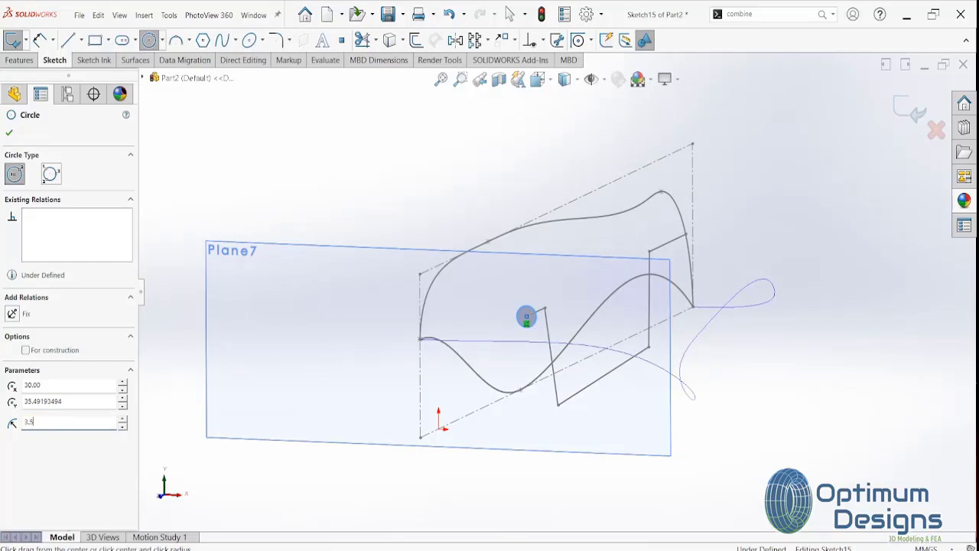
pyautogui.press('Return')
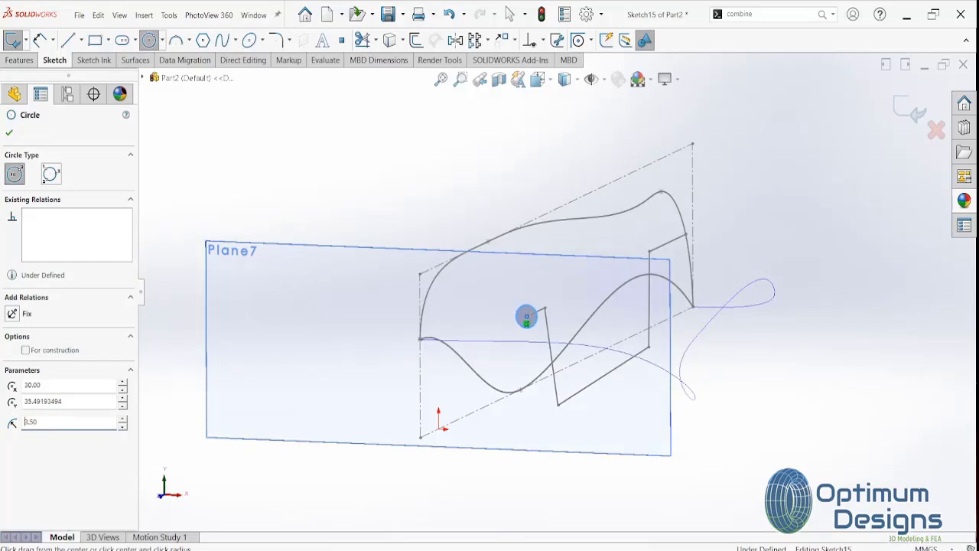
pyautogui.click(9, 135)
pyautogui.click(916, 121)
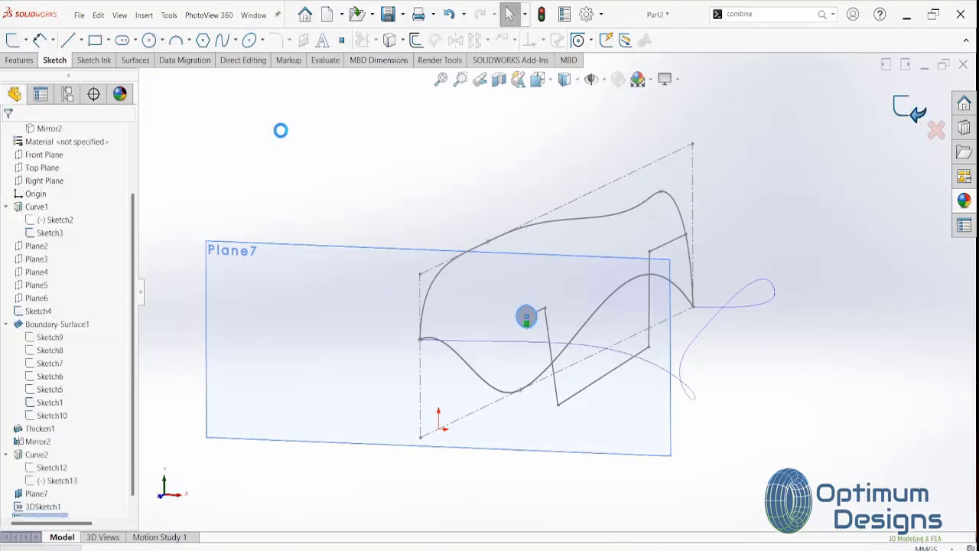
pyautogui.click(19, 60)
pyautogui.click(52, 43)
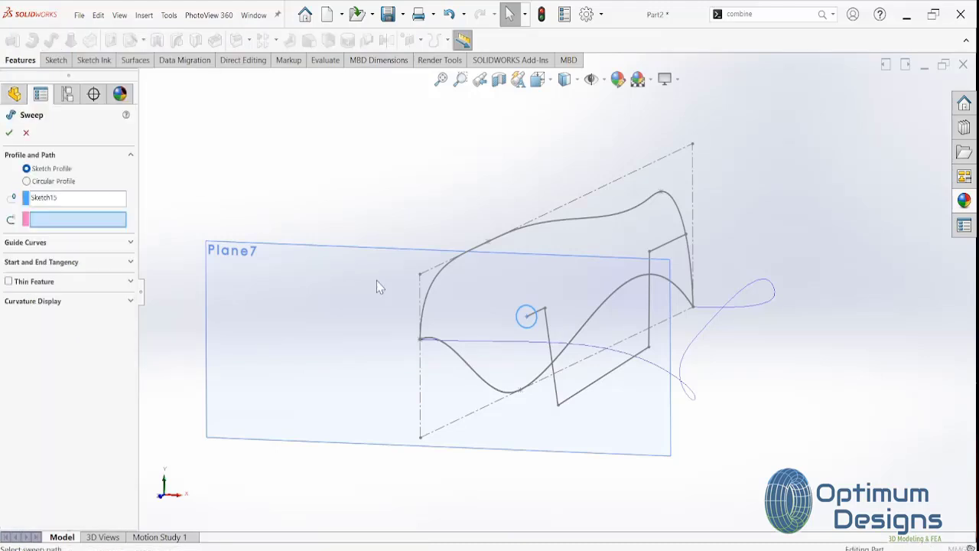
pyautogui.click(580, 398)
pyautogui.moveTo(553, 393); pyautogui.dragTo(524, 406, button='middle')
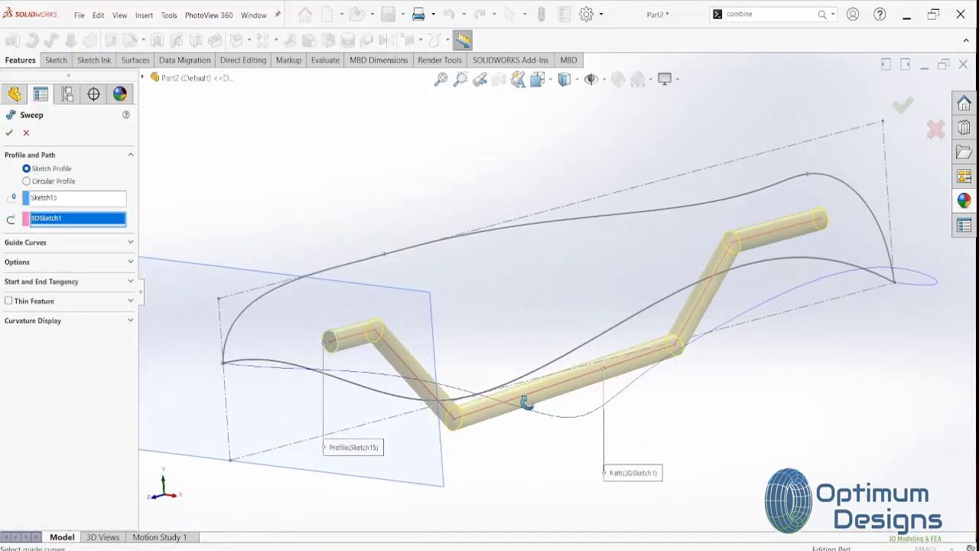
pyautogui.click(25, 134)
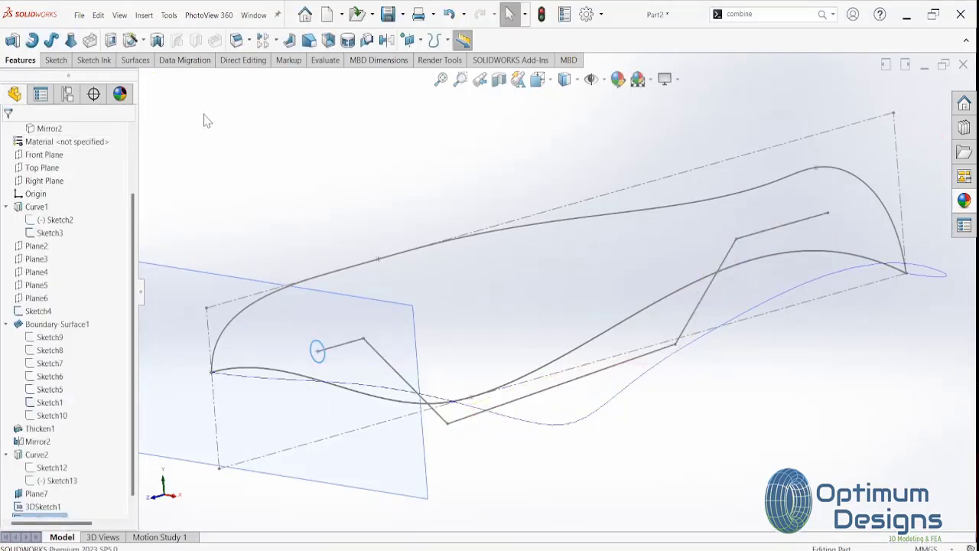
# Reopen 3DSketch1 and fillet the corner near the circle, settling on a 35 mm radius
pyautogui.click(358, 342)
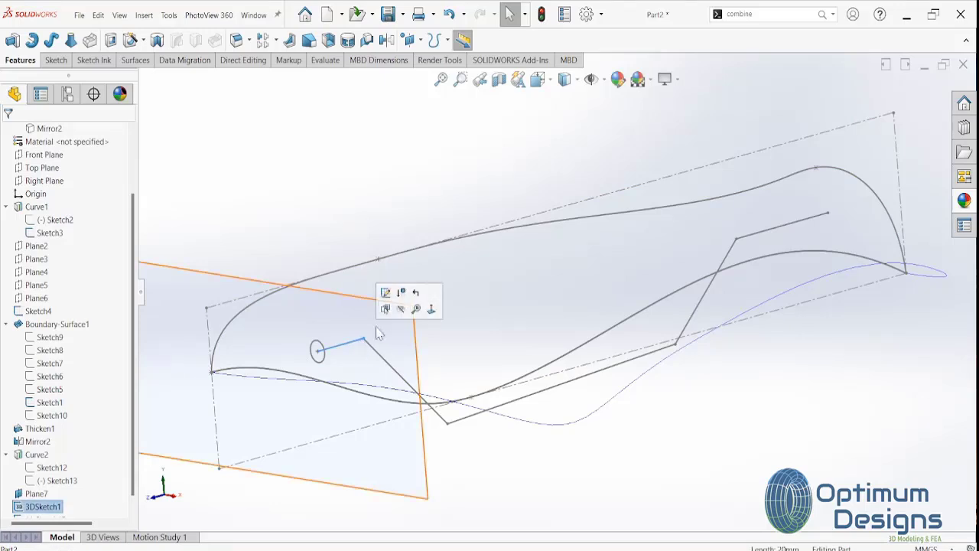
pyautogui.click(386, 293)
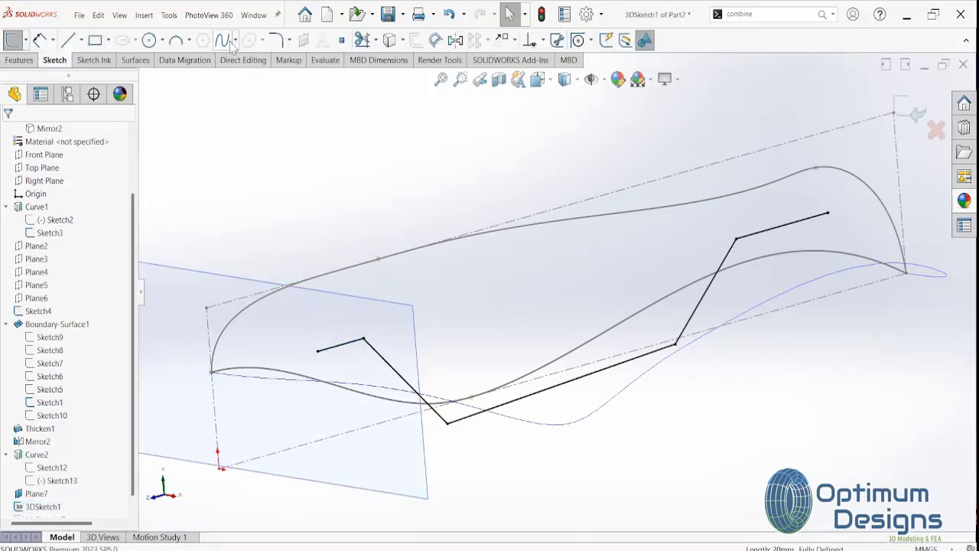
pyautogui.click(276, 40)
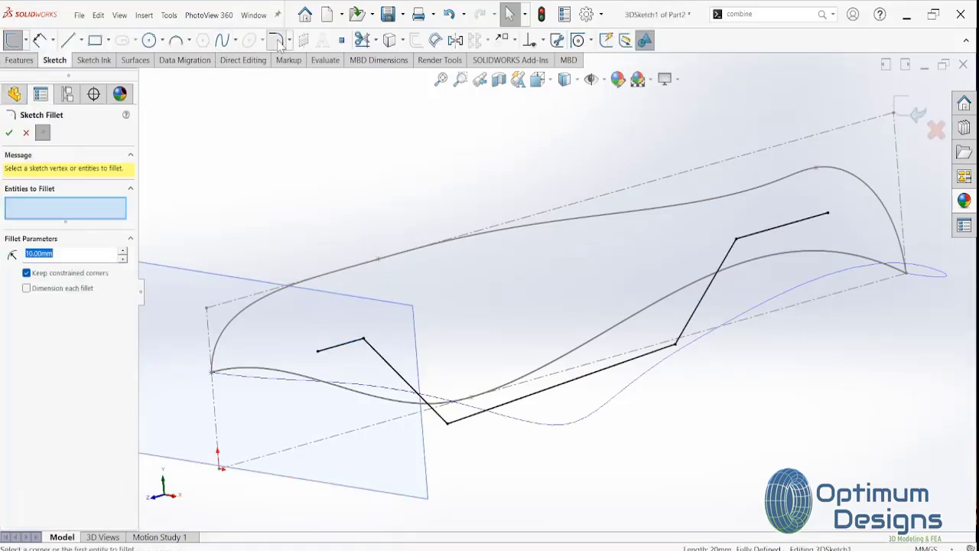
pyautogui.click(363, 339)
pyautogui.scroll(-3, 371, 345)
pyautogui.scroll(-3, 459, 322)
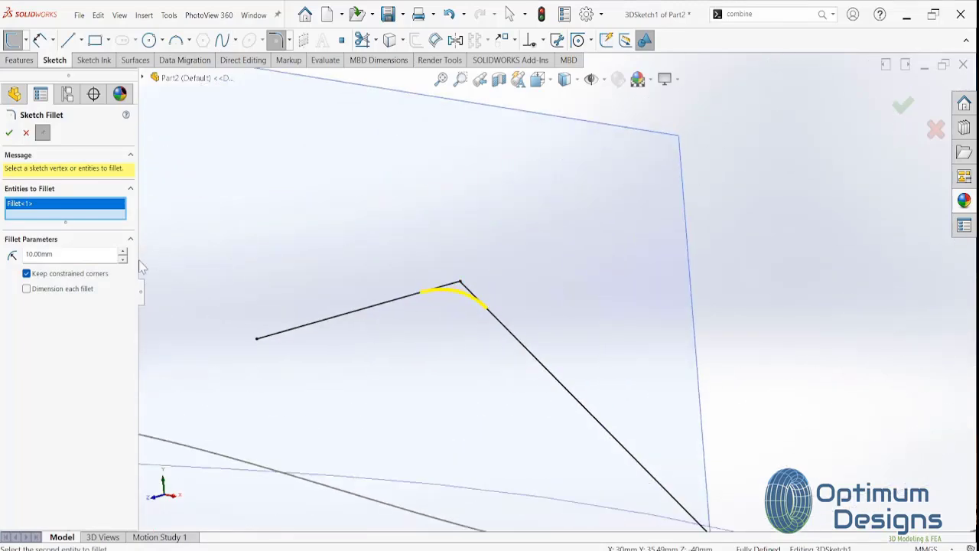
pyautogui.doubleClick(81, 256)
pyautogui.press('Tab')
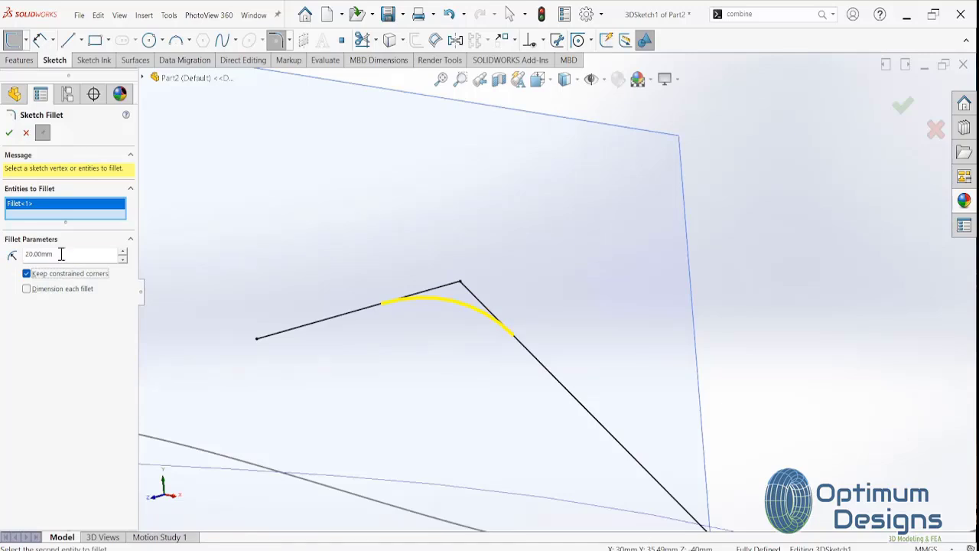
pyautogui.doubleClick(61, 255)
pyautogui.write('35')
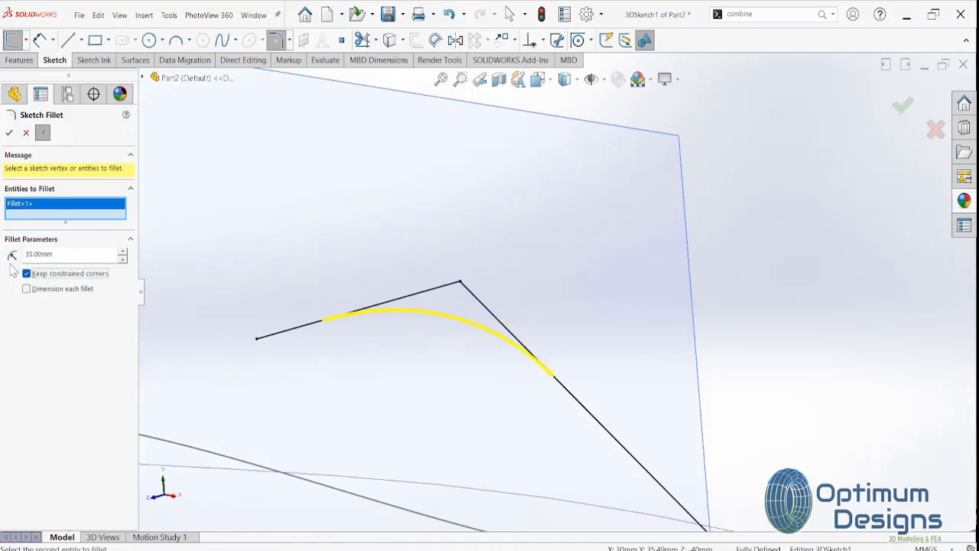
pyautogui.doubleClick(64, 254)
pyautogui.write('40')
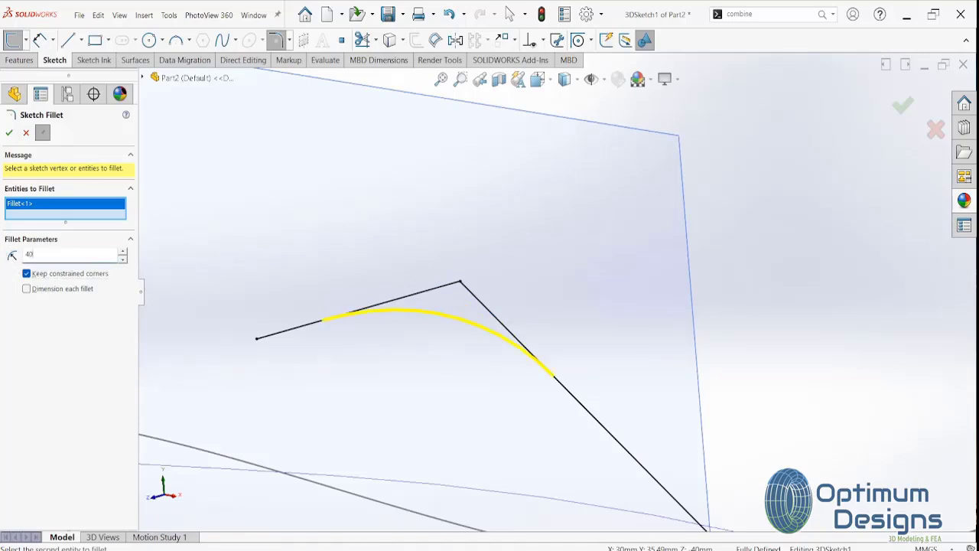
pyautogui.press('Tab')
pyautogui.doubleClick(68, 255)
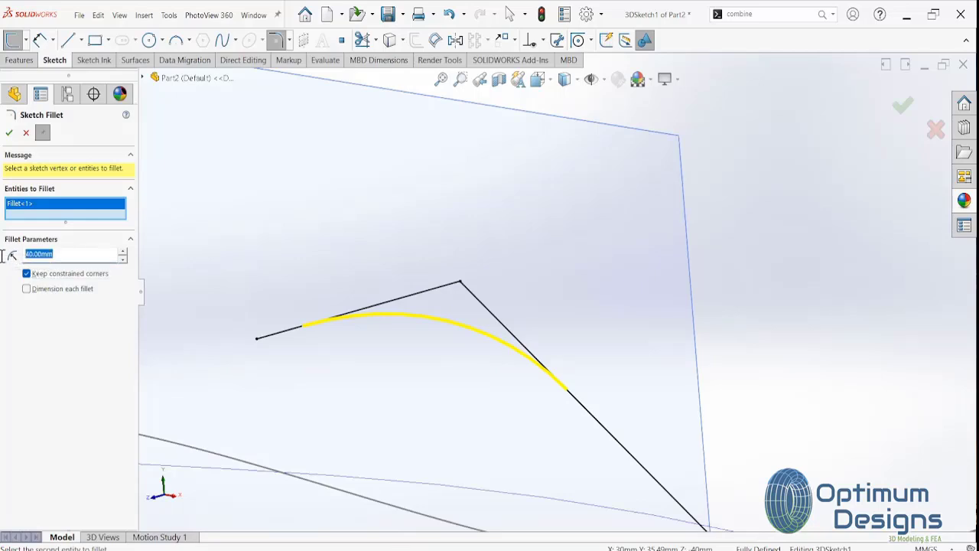
pyautogui.write('5')
pyautogui.press('Tab')
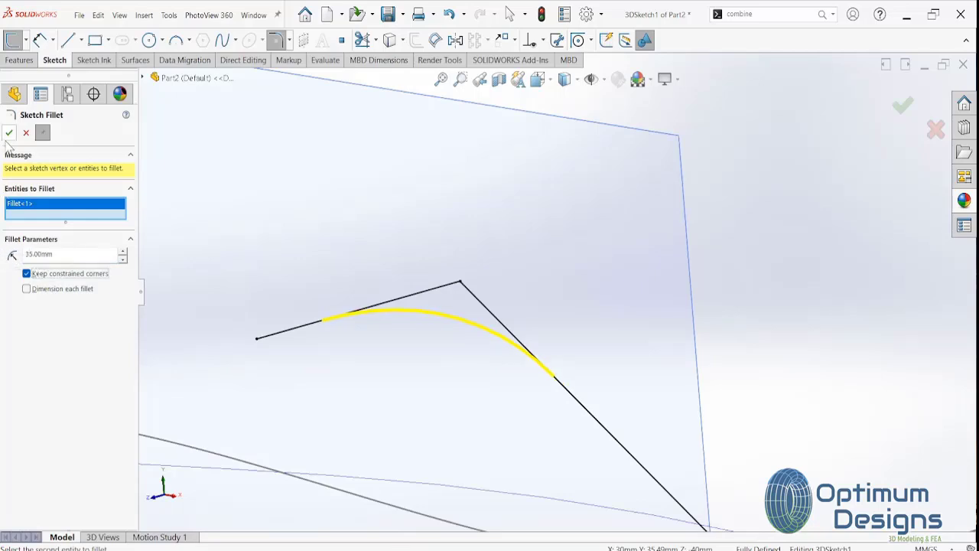
# Add 35 mm fillets to the lower and remaining path corners and close Sketch Fillet
pyautogui.moveTo(353, 273); pyautogui.dragTo(442, 286, button='middle')
pyautogui.click(717, 511)
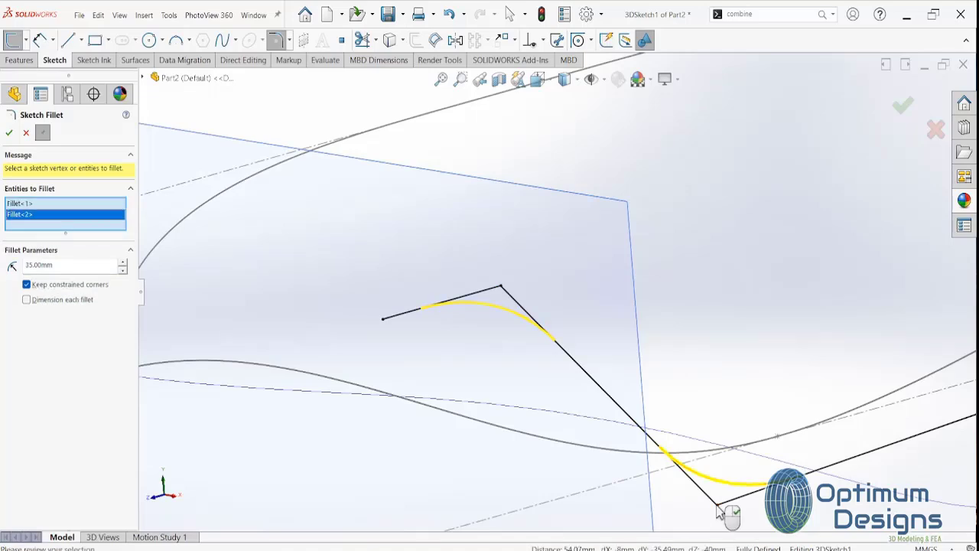
pyautogui.moveTo(725, 514); pyautogui.dragTo(816, 296, button='middle')
pyautogui.scroll(-3, 817, 296)
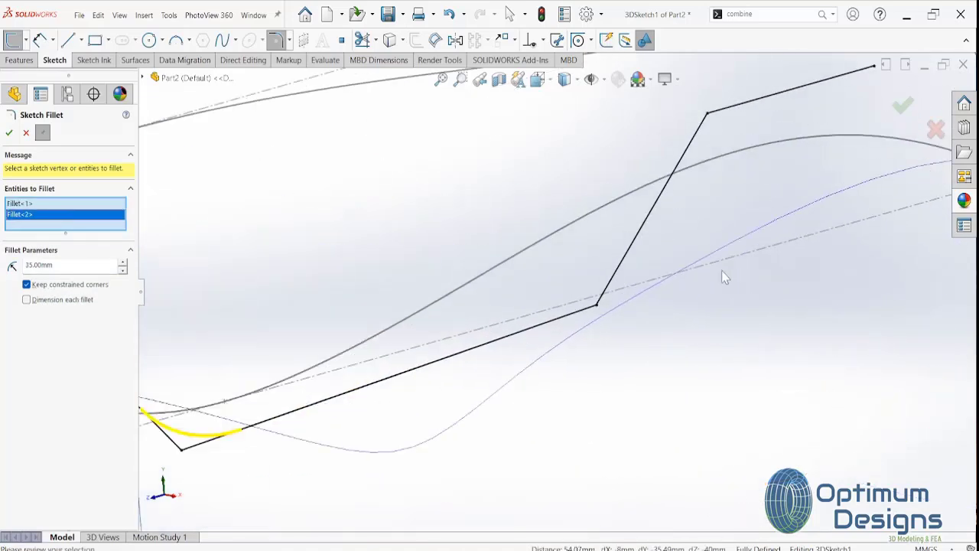
pyautogui.click(599, 307)
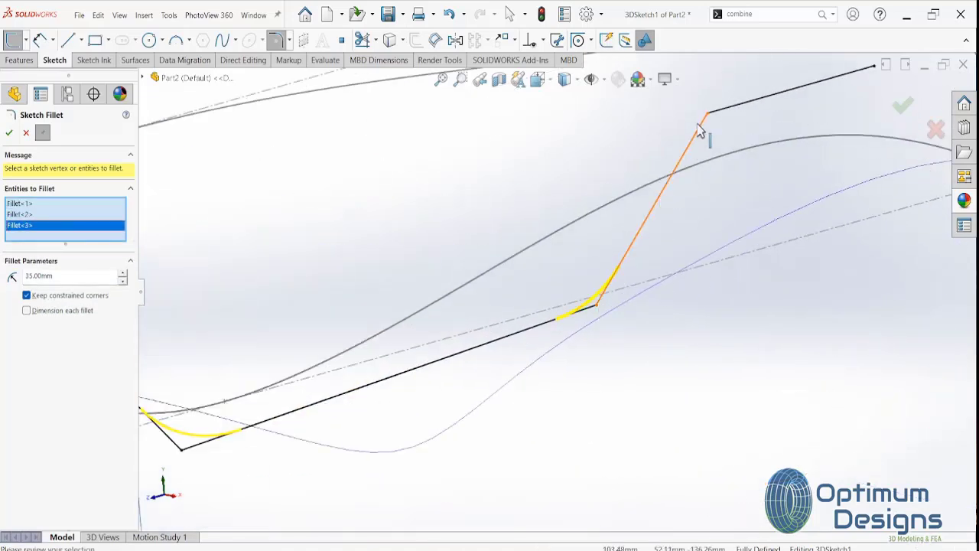
pyautogui.click(708, 115)
pyautogui.press('Return')
pyautogui.scroll(3, 696, 161)
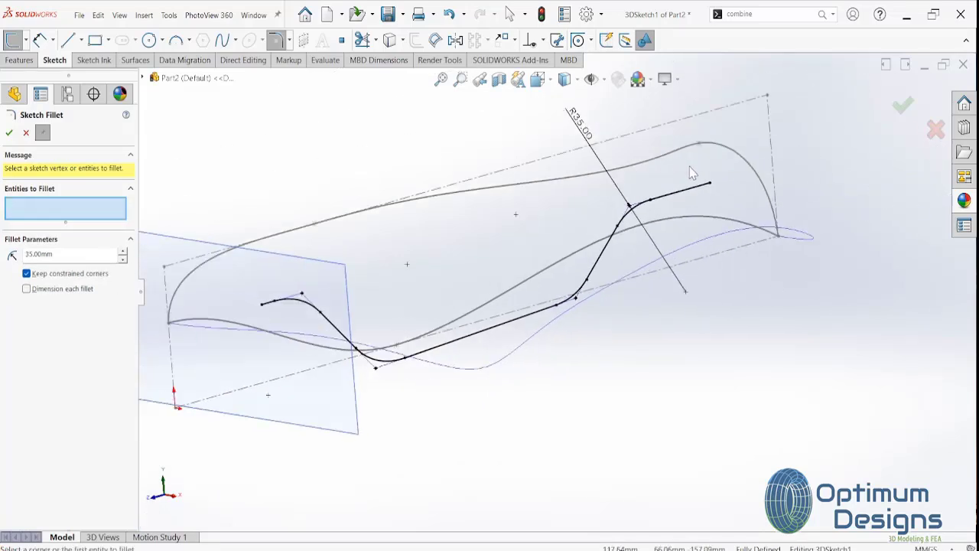
pyautogui.click(903, 105)
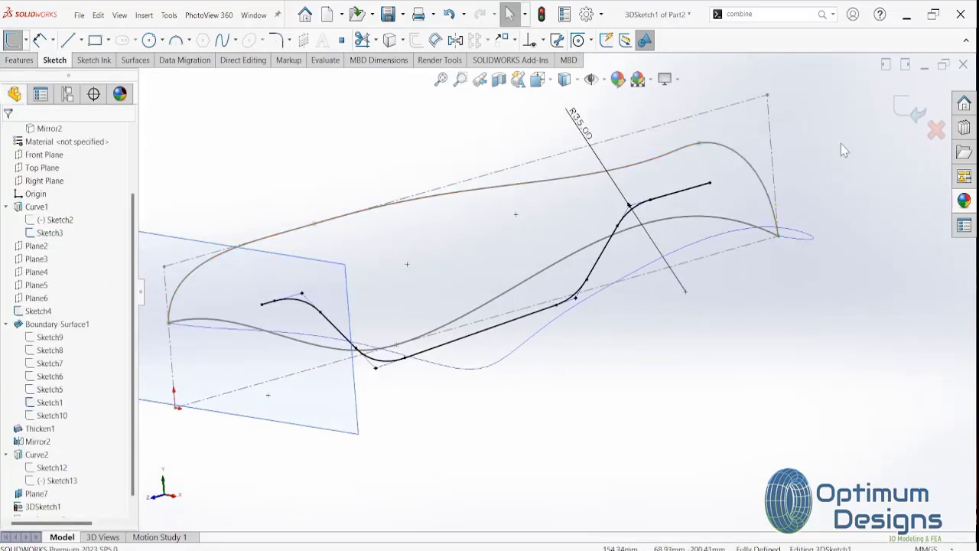
# Sweep the Sketch15 circle along the 3DSketch1 path to create the Sweep1 rail tube
pyautogui.click(907, 111)
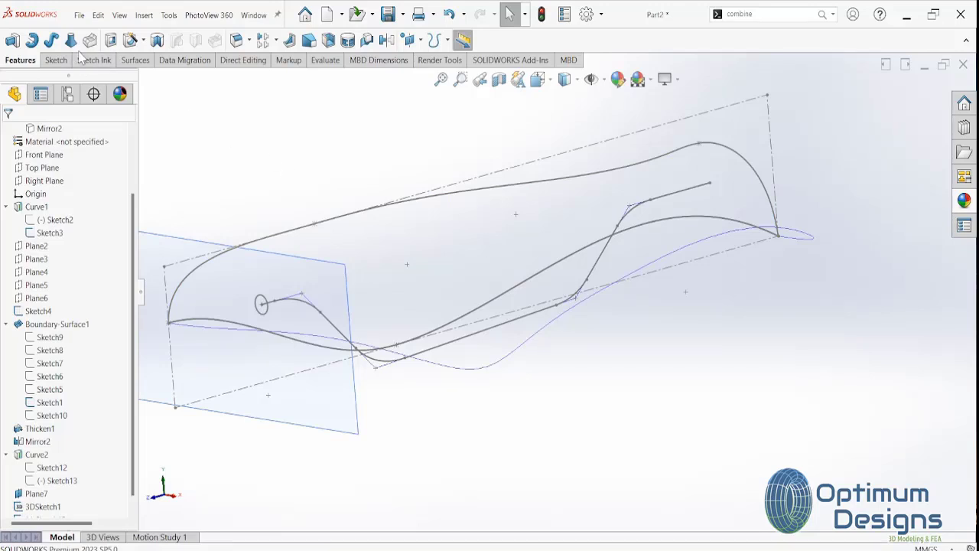
pyautogui.click(52, 40)
pyautogui.click(261, 304)
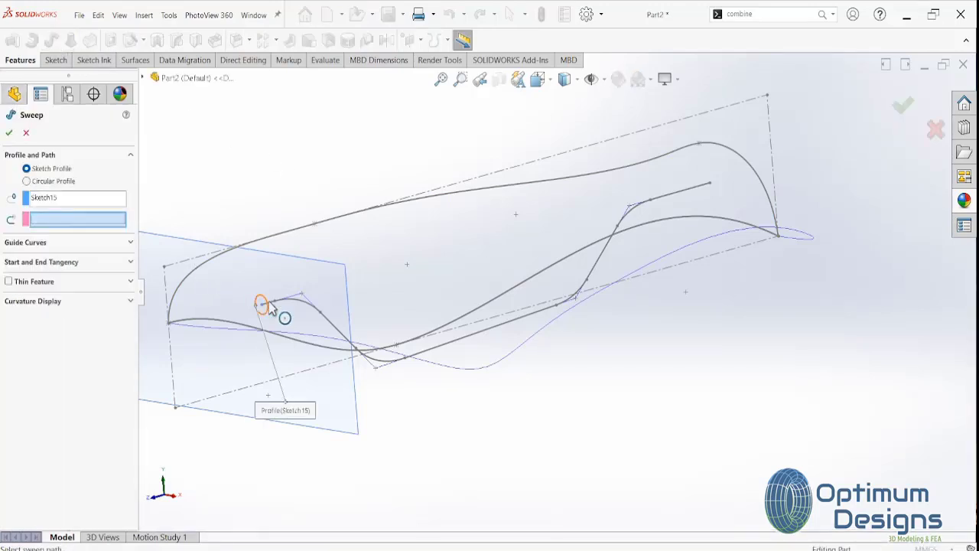
pyautogui.click(302, 309)
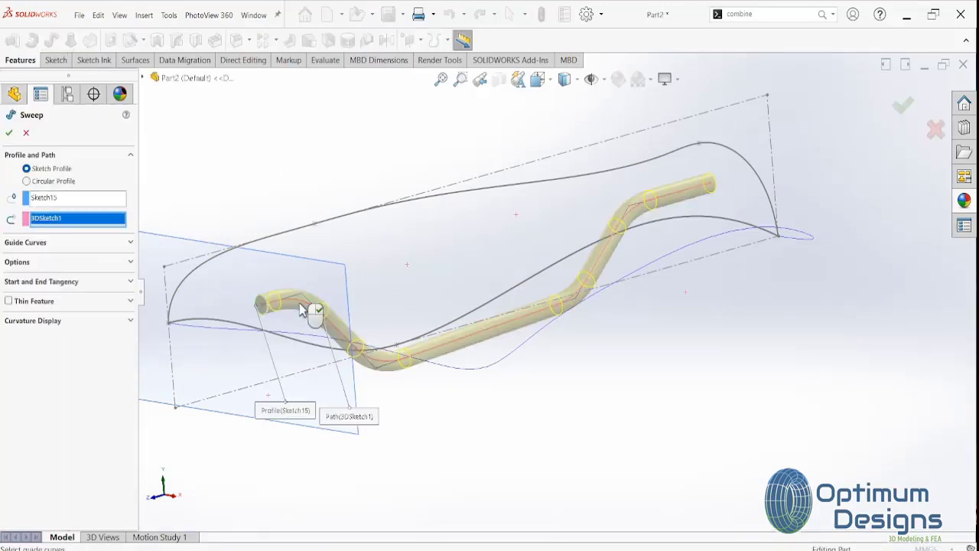
pyautogui.rightClick(302, 309)
pyautogui.moveTo(302, 309)
pyautogui.mouseDown(button='middle')
pyautogui.moveTo(350, 306)
pyautogui.moveTo(318, 274)
pyautogui.moveTo(273, 260)
pyautogui.moveTo(327, 312)
pyautogui.moveTo(332, 334)
pyautogui.mouseUp(button='middle')
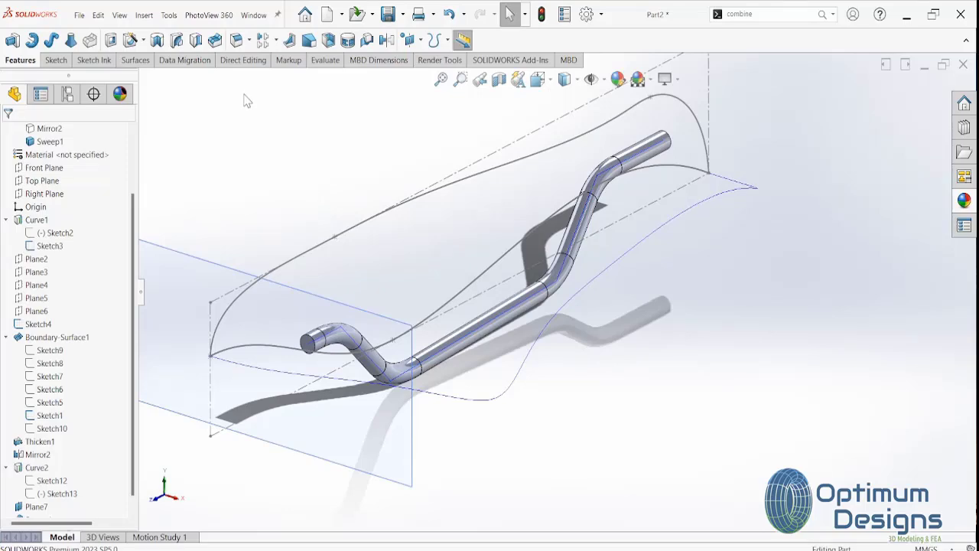
# Mirror the Sweep1 body about the Right Plane, creating Mirror3
pyautogui.click(275, 40)
pyautogui.click(280, 83)
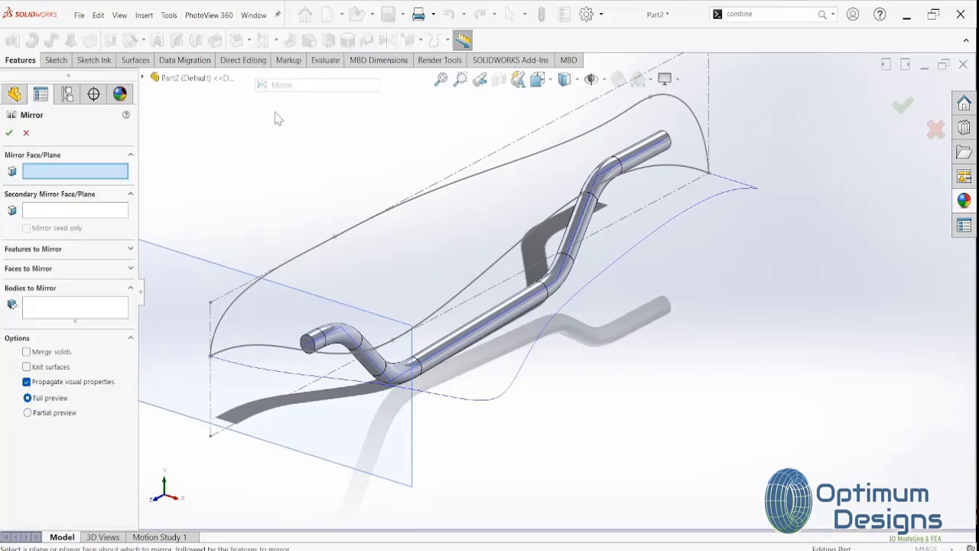
pyautogui.click(142, 77)
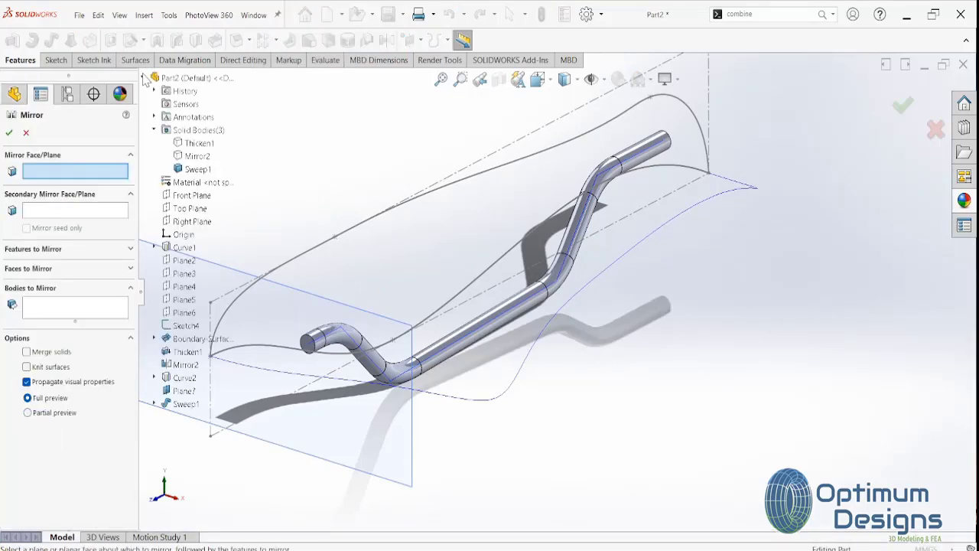
pyautogui.click(192, 222)
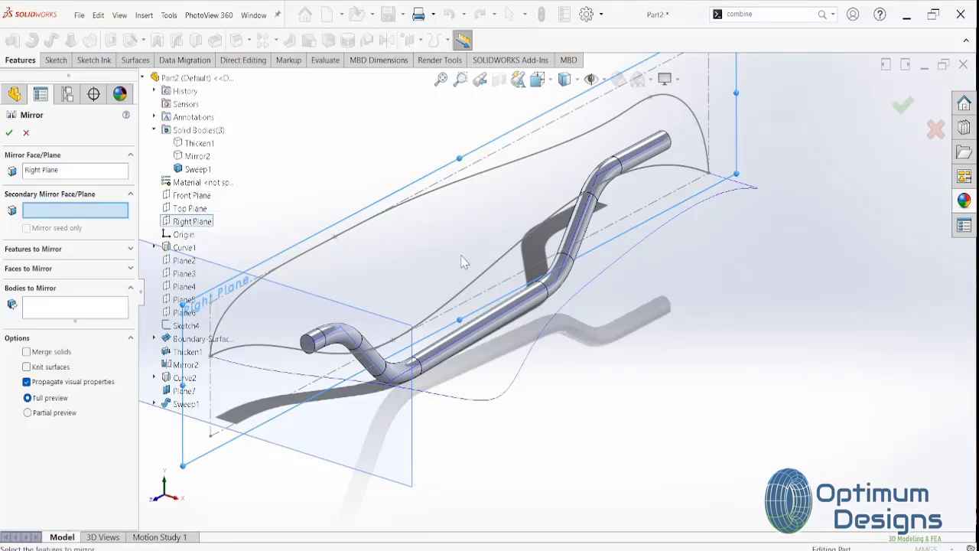
pyautogui.scroll(3, 463, 261)
pyautogui.click(75, 307)
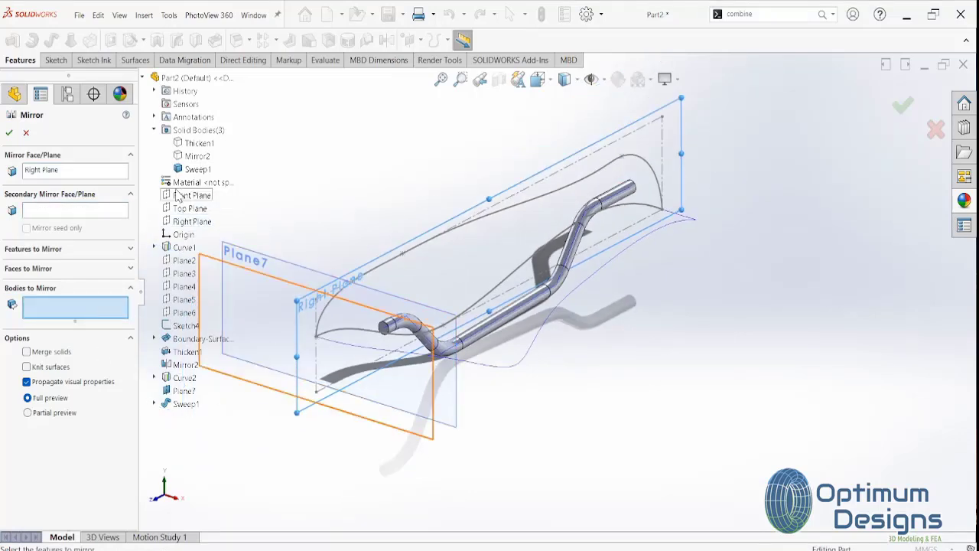
pyautogui.click(197, 169)
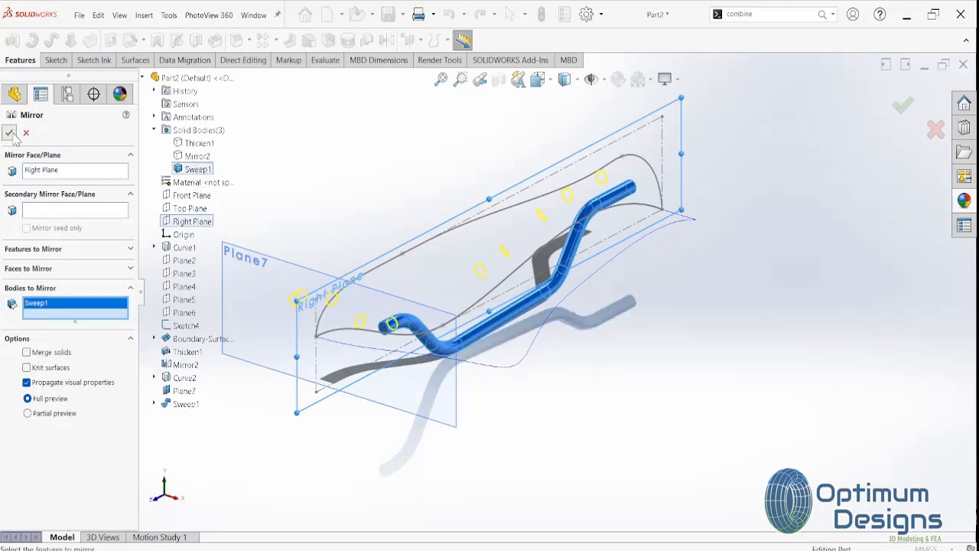
pyautogui.click(10, 133)
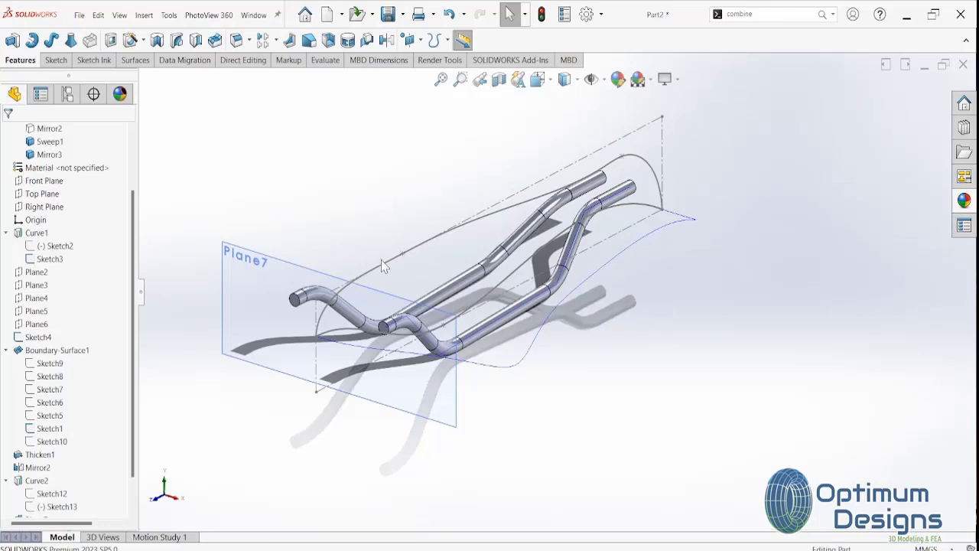
# Hide the upper sketch curve and show Boundary-Surface1 again
pyautogui.rightClick(413, 252)
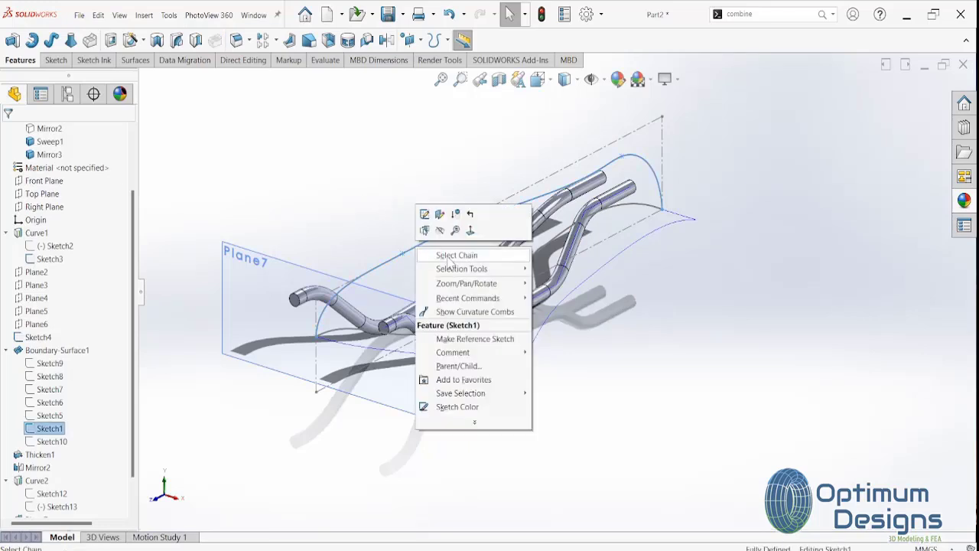
pyautogui.click(439, 231)
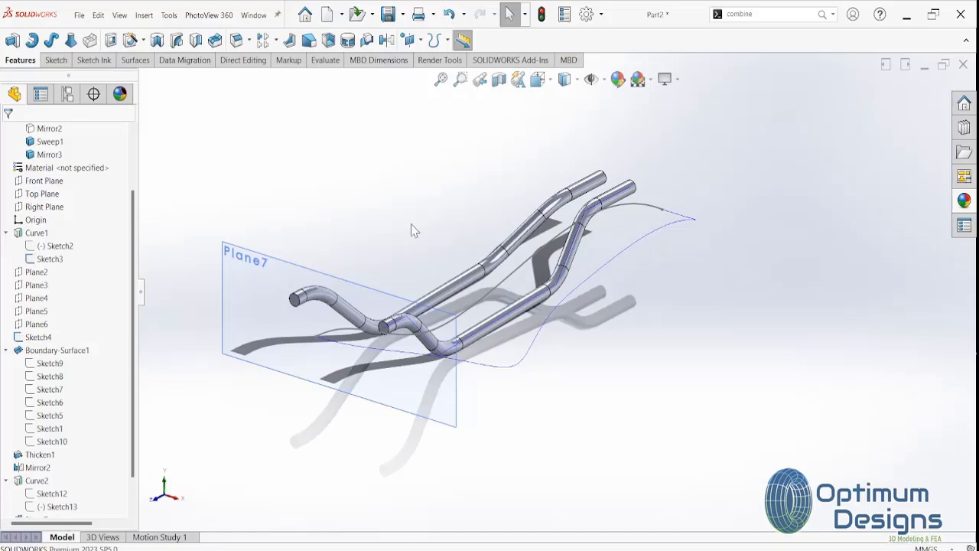
pyautogui.rightClick(44, 350)
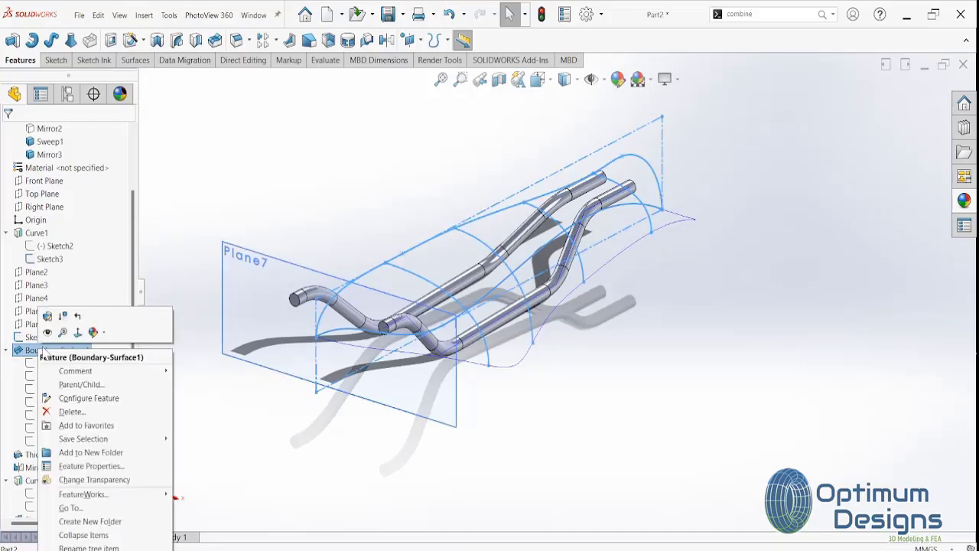
pyautogui.click(47, 332)
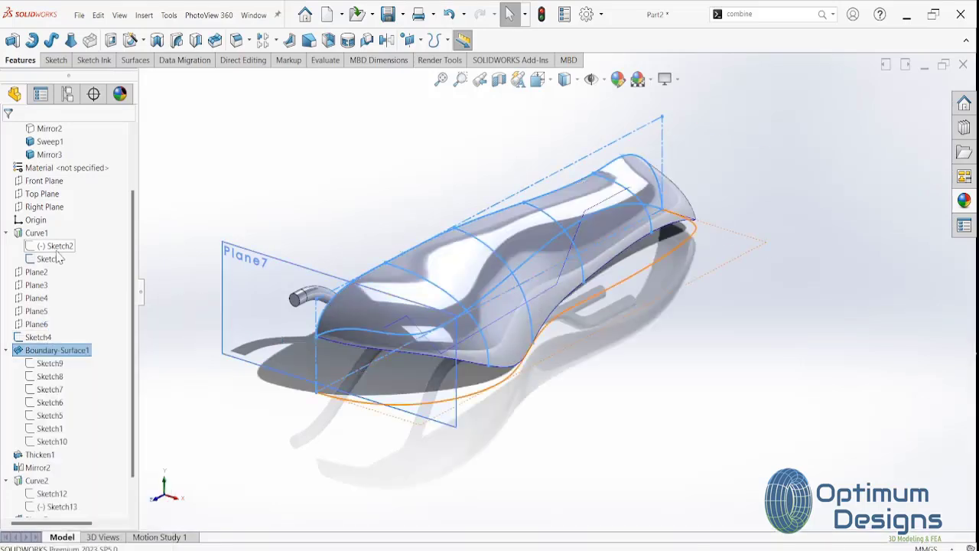
# Check the Sweep1 and Mirror2 bodies in the tree and orbit the saddle
pyautogui.scroll(3, 63, 224)
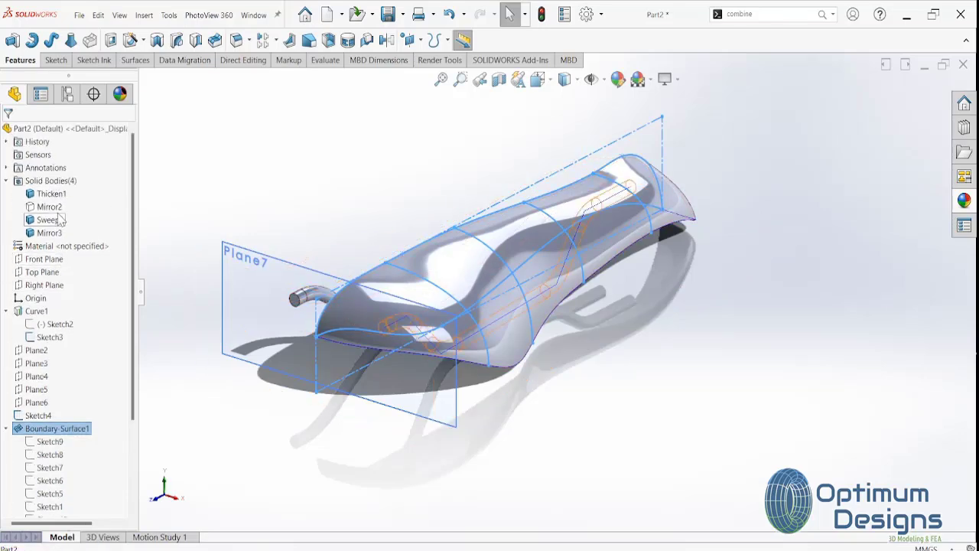
pyautogui.click(49, 220)
pyautogui.rightClick(50, 220)
pyautogui.click(46, 207)
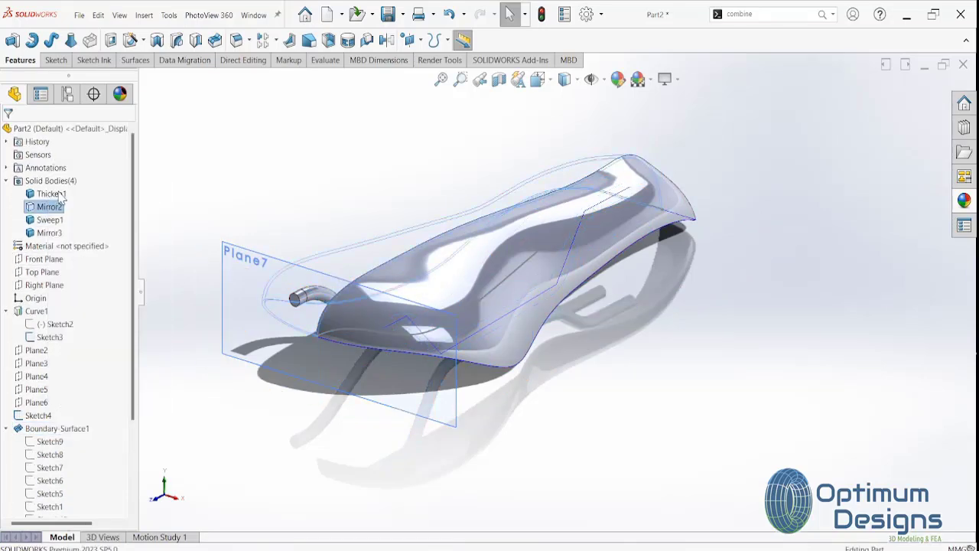
pyautogui.click(244, 197)
pyautogui.moveTo(245, 197)
pyautogui.mouseDown(button='middle')
pyautogui.moveTo(286, 150)
pyautogui.moveTo(464, 298)
pyautogui.moveTo(452, 327)
pyautogui.moveTo(443, 292)
pyautogui.mouseUp(button='middle')
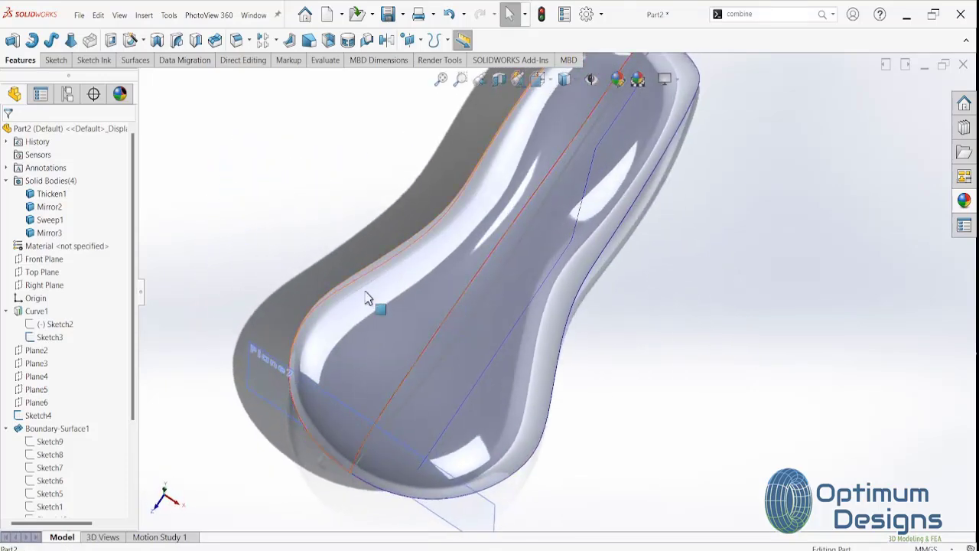
# Edit the projected curve Curve1 and accept it unchanged to rebuild
pyautogui.rightClick(40, 312)
pyautogui.click(44, 280)
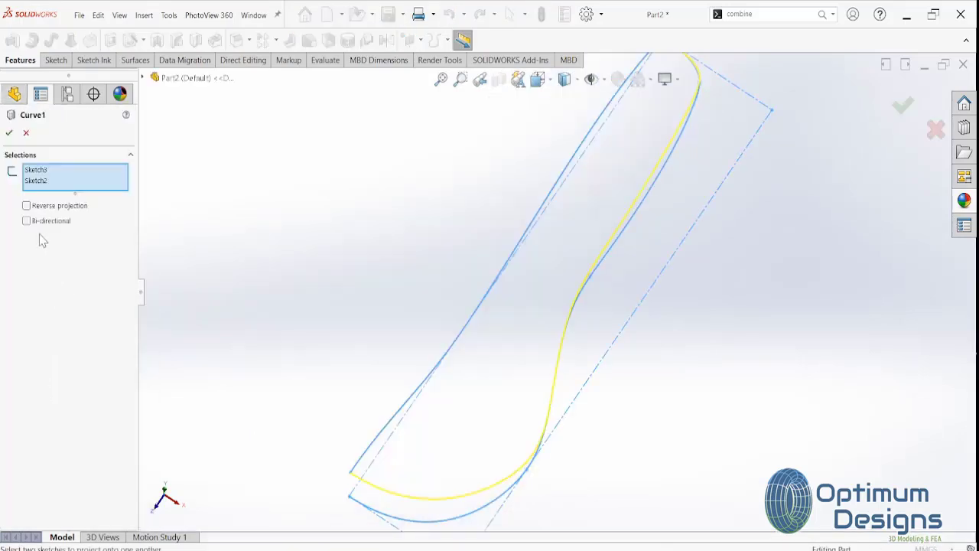
pyautogui.click(10, 133)
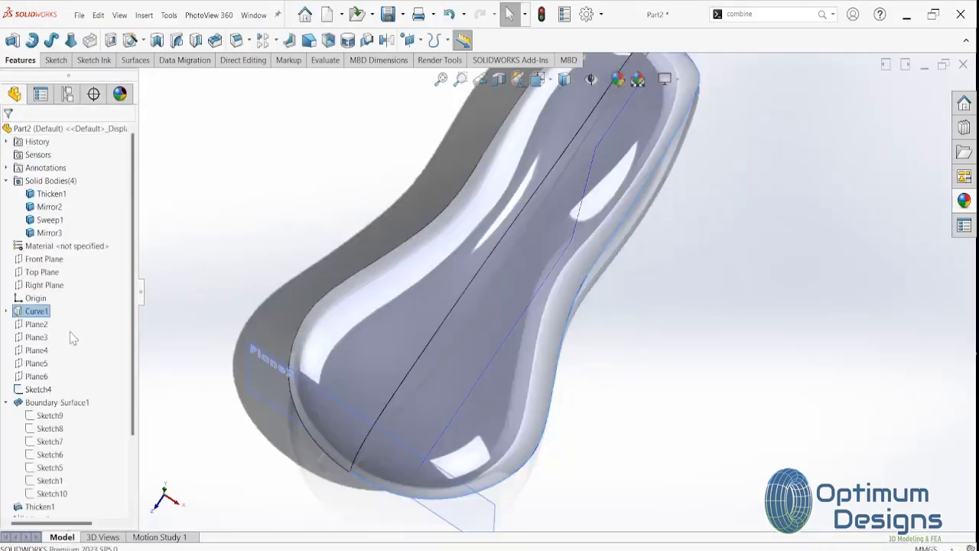
# Re-accept the Boundary-Surface1 definition and orbit to view the rails under the shell
pyautogui.rightClick(47, 403)
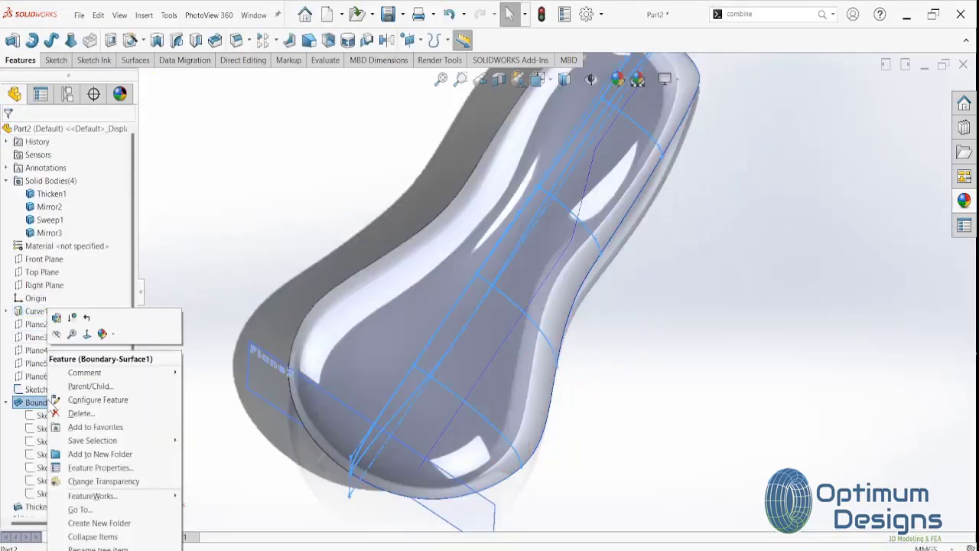
pyautogui.click(56, 318)
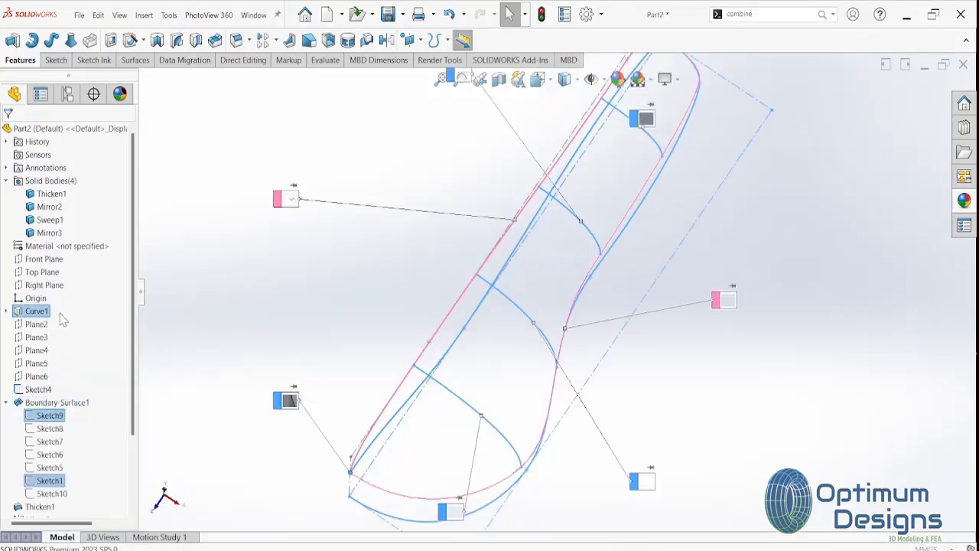
pyautogui.moveTo(581, 288); pyautogui.dragTo(579, 221, button='middle')
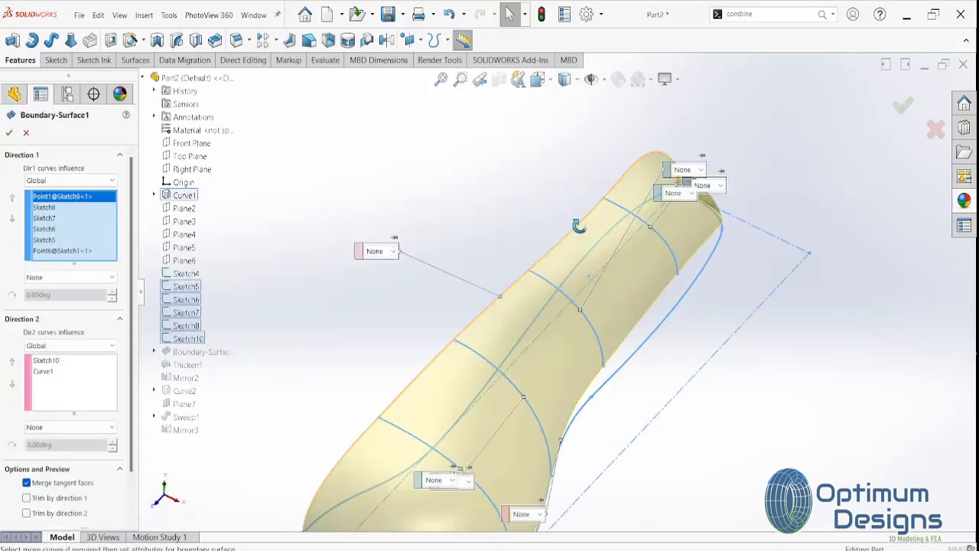
pyautogui.click(903, 106)
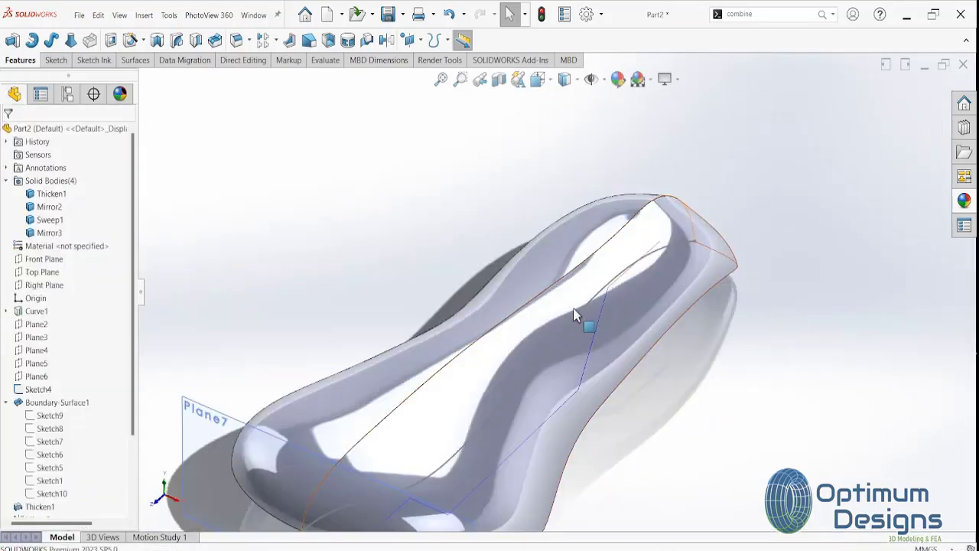
pyautogui.moveTo(586, 324)
pyautogui.mouseDown(button='middle')
pyautogui.moveTo(507, 323)
pyautogui.moveTo(494, 193)
pyautogui.moveTo(469, 214)
pyautogui.moveTo(426, 136)
pyautogui.moveTo(437, 83)
pyautogui.moveTo(460, 79)
pyautogui.mouseUp(button='middle')
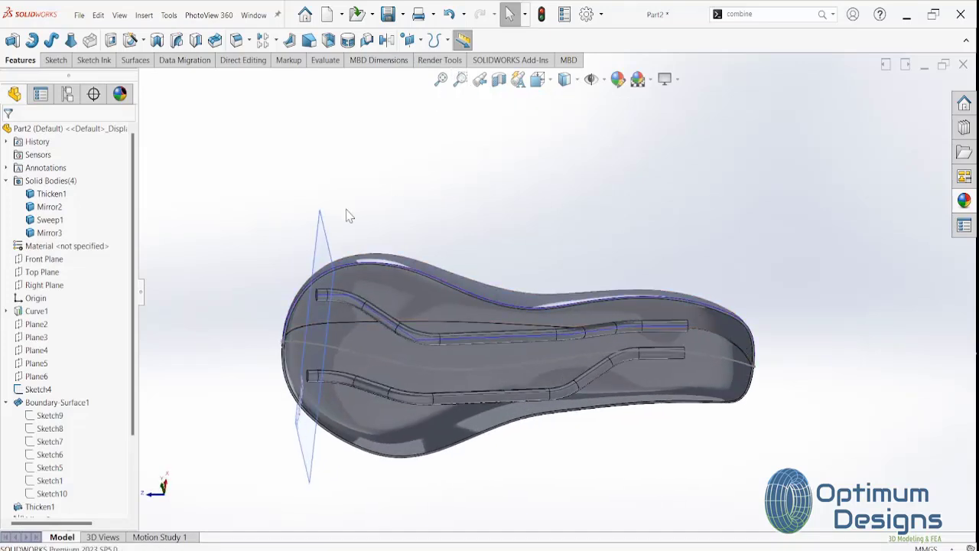
# Select the Right Plane and turn the view normal to it
pyautogui.scroll(-3, 77, 483)
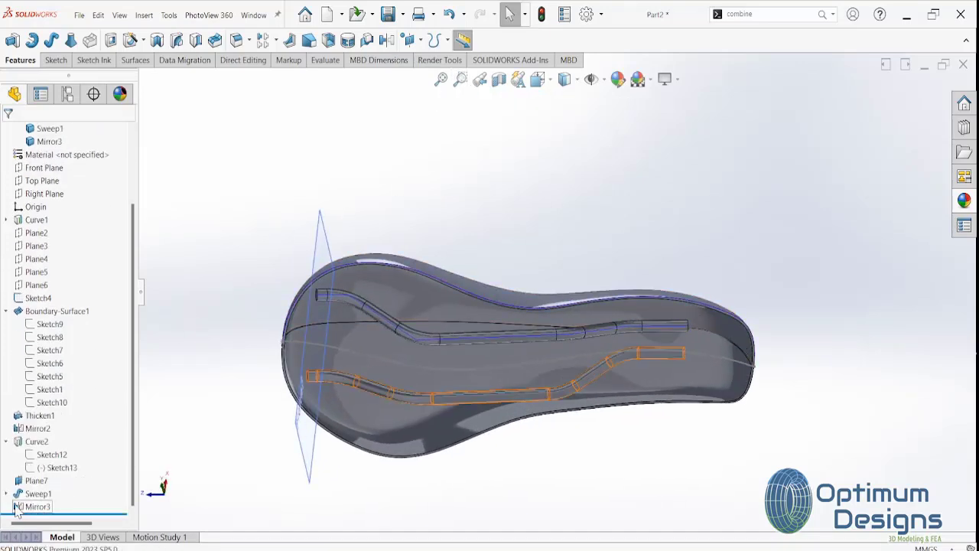
pyautogui.click(46, 197)
pyautogui.click(102, 189)
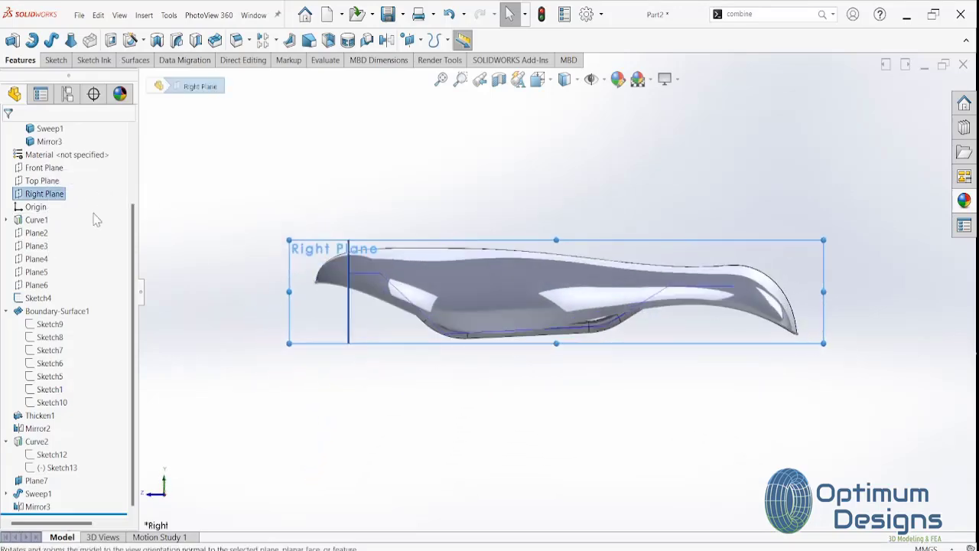
# Review the 3DSketch1 path under Sweep1, then open Sketch16 on the Right Plane
pyautogui.click(7, 494)
pyautogui.click(54, 506)
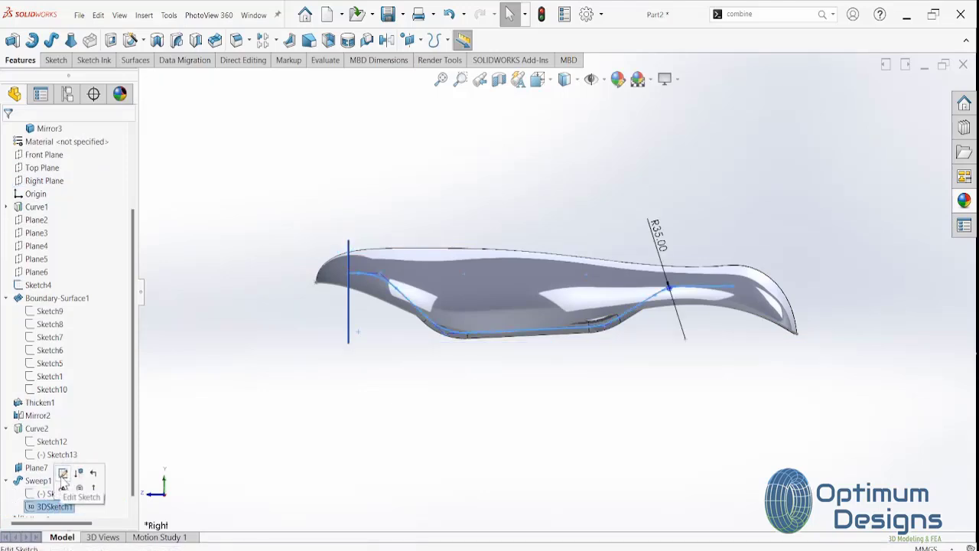
pyautogui.click(62, 473)
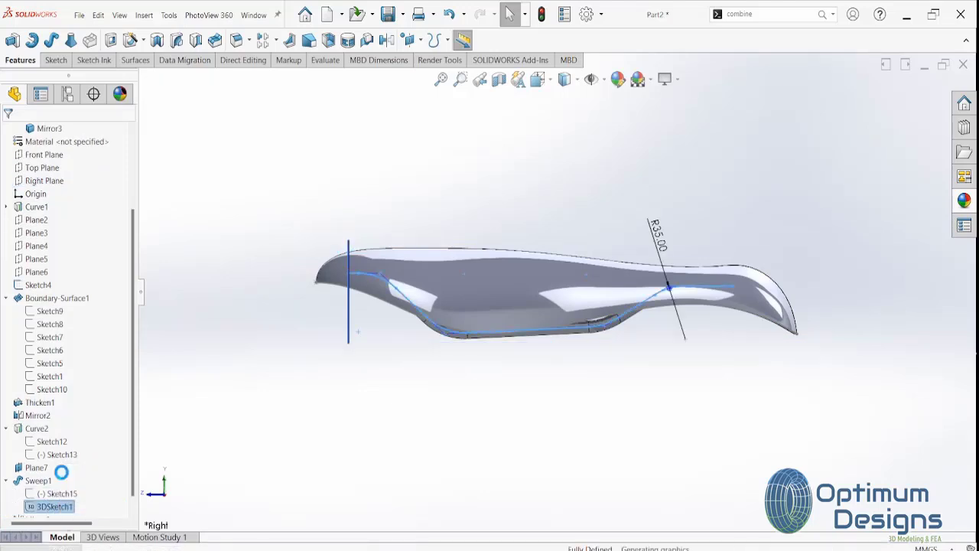
pyautogui.click(913, 107)
pyautogui.rightClick(64, 480)
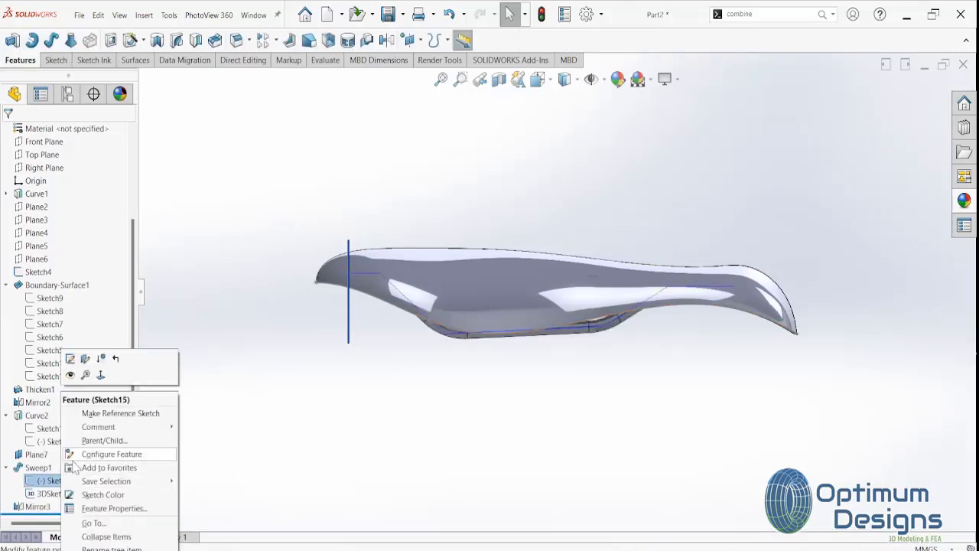
pyautogui.click(46, 168)
# Sketch on the Right Plane a centre rectangle centred on the vertical line near the saddle nose
pyautogui.click(65, 156)
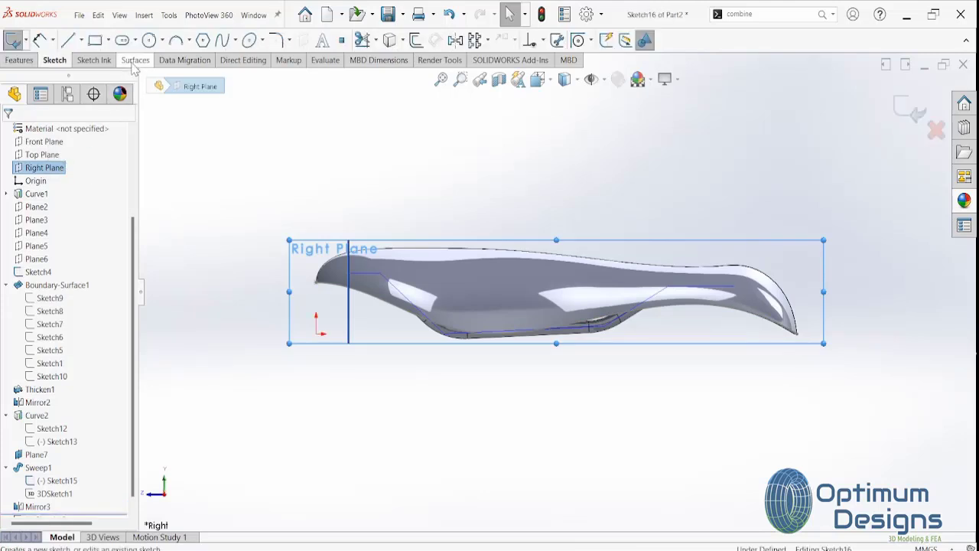
pyautogui.click(107, 40)
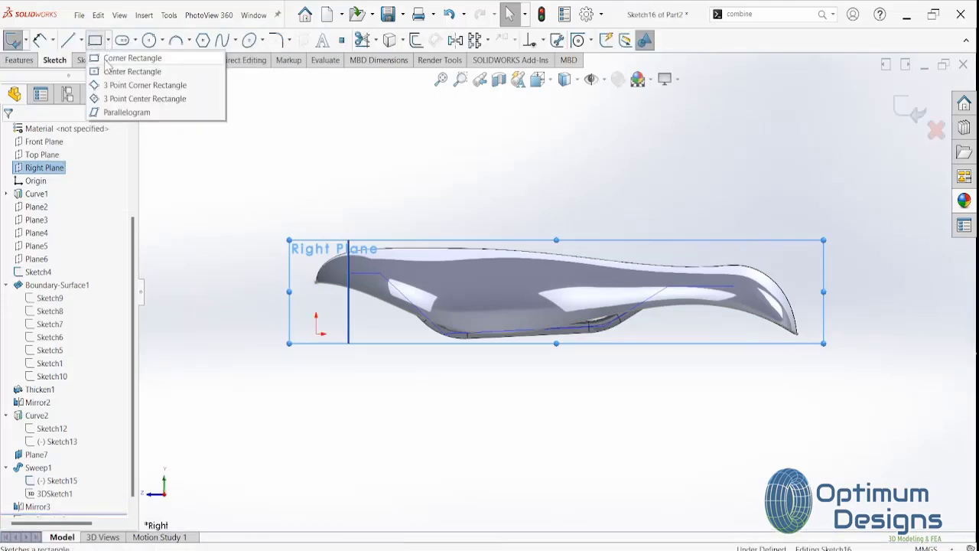
pyautogui.click(115, 70)
pyautogui.scroll(-3, 407, 299)
pyautogui.scroll(-2, 416, 305)
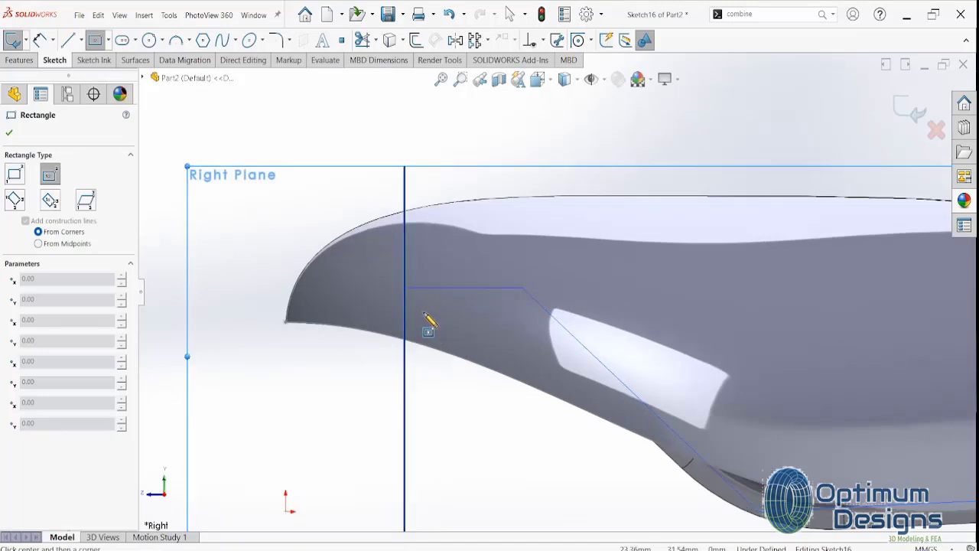
pyautogui.click(405, 287)
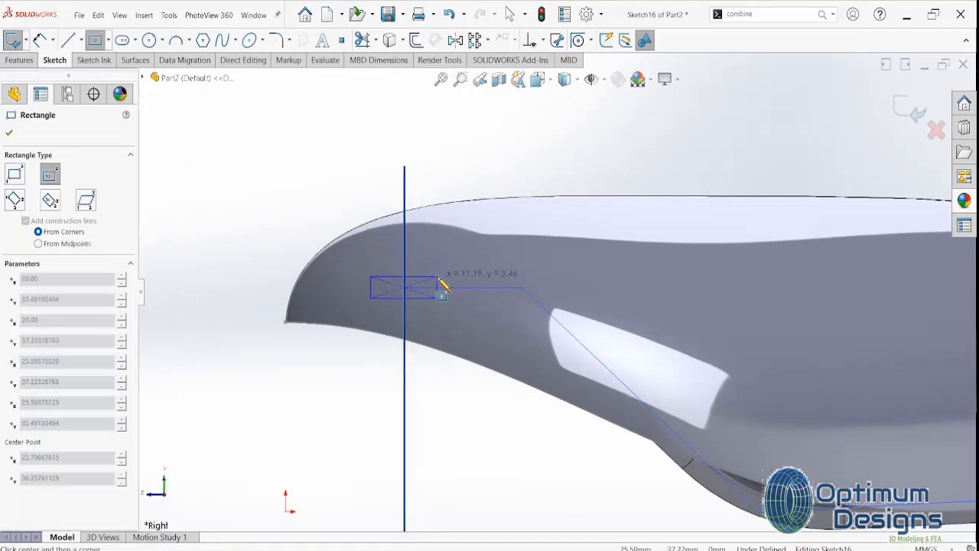
pyautogui.click(437, 298)
pyautogui.click(39, 40)
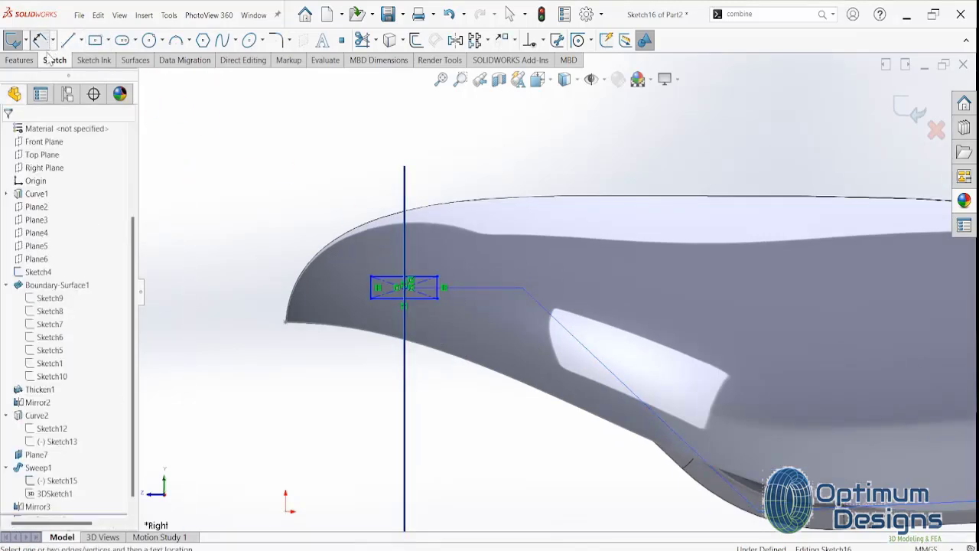
# Dimension the rectangle's width to 20 mm
pyautogui.click(414, 278)
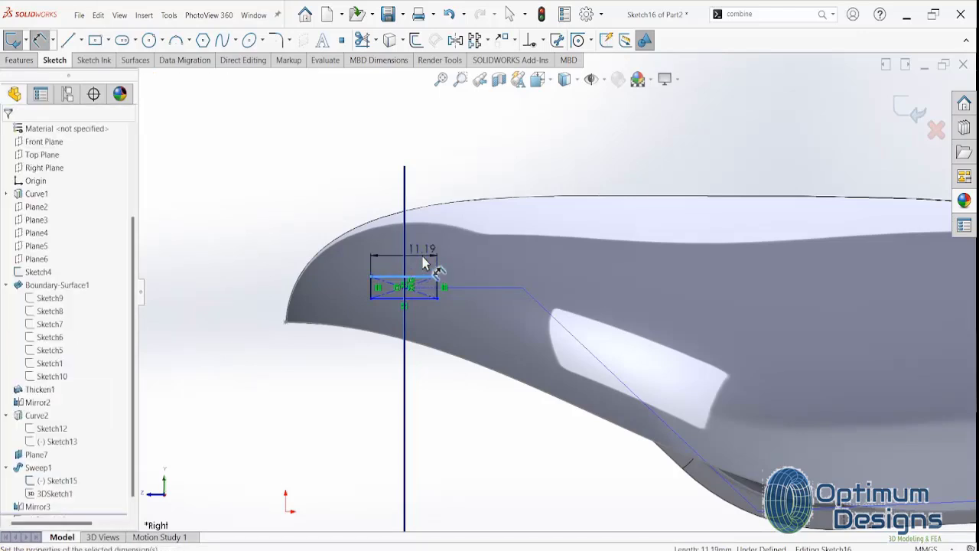
pyautogui.click(425, 260)
pyautogui.write('20')
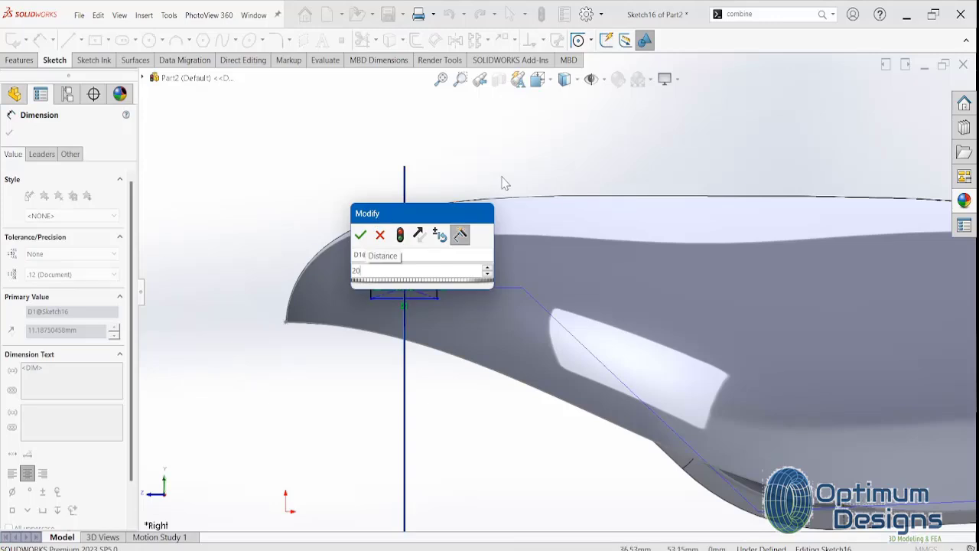
pyautogui.moveTo(394, 217); pyautogui.dragTo(526, 153)
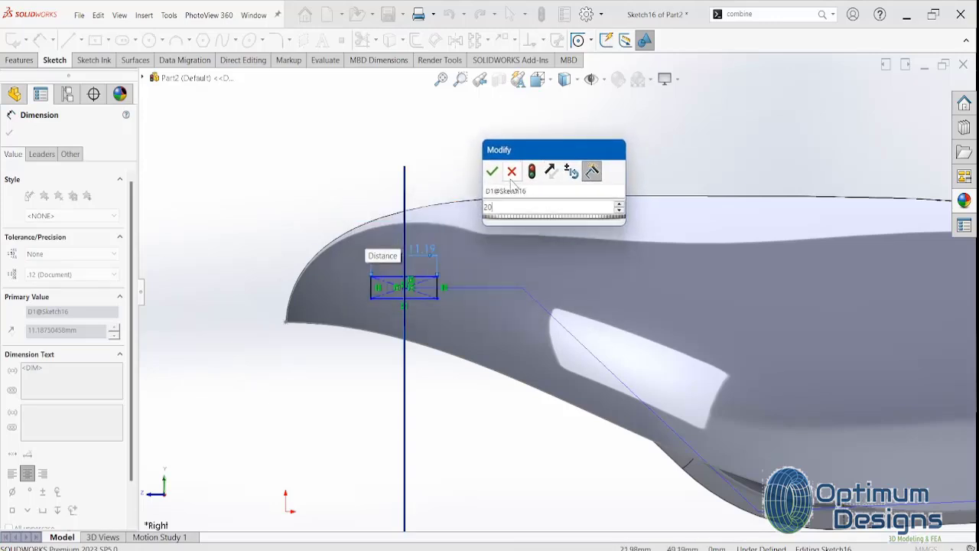
pyautogui.click(531, 173)
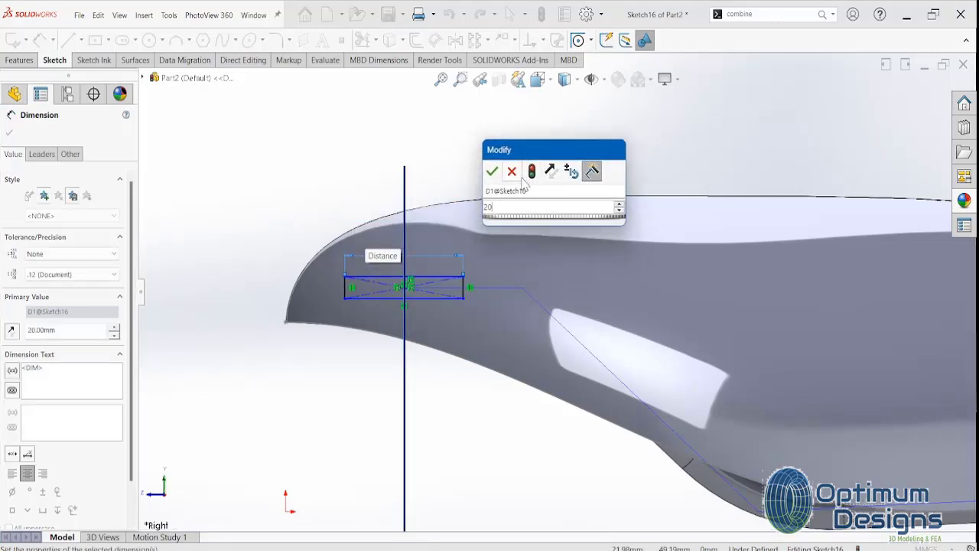
pyautogui.click(348, 293)
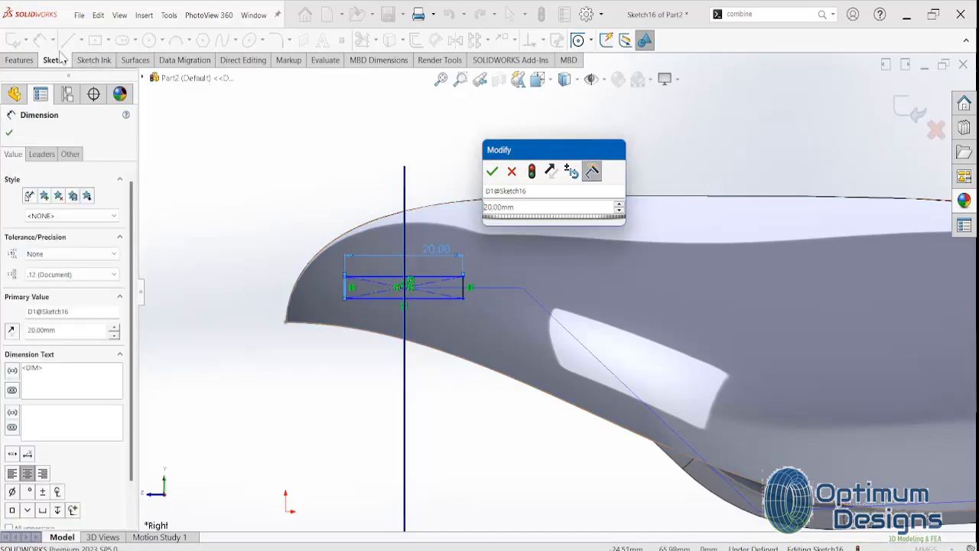
pyautogui.click(10, 132)
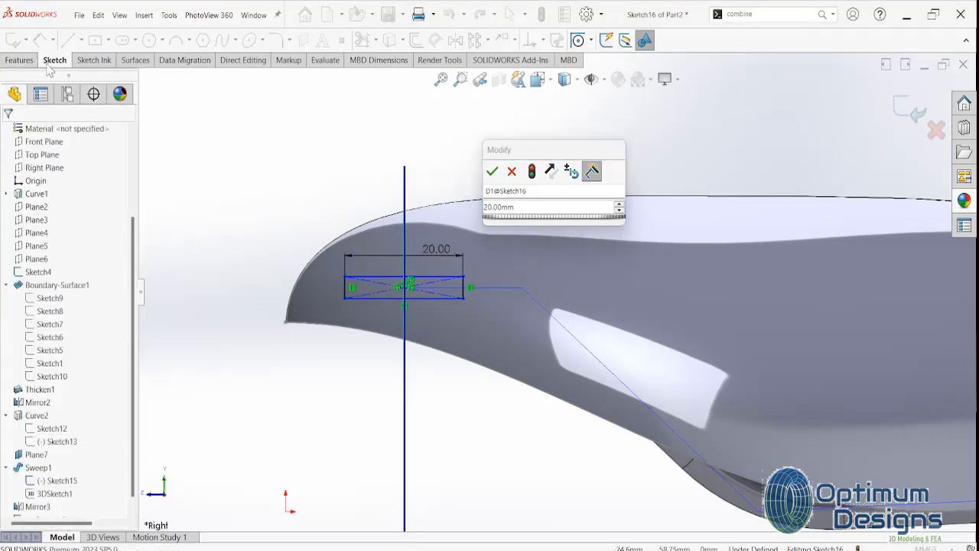
pyautogui.click(513, 173)
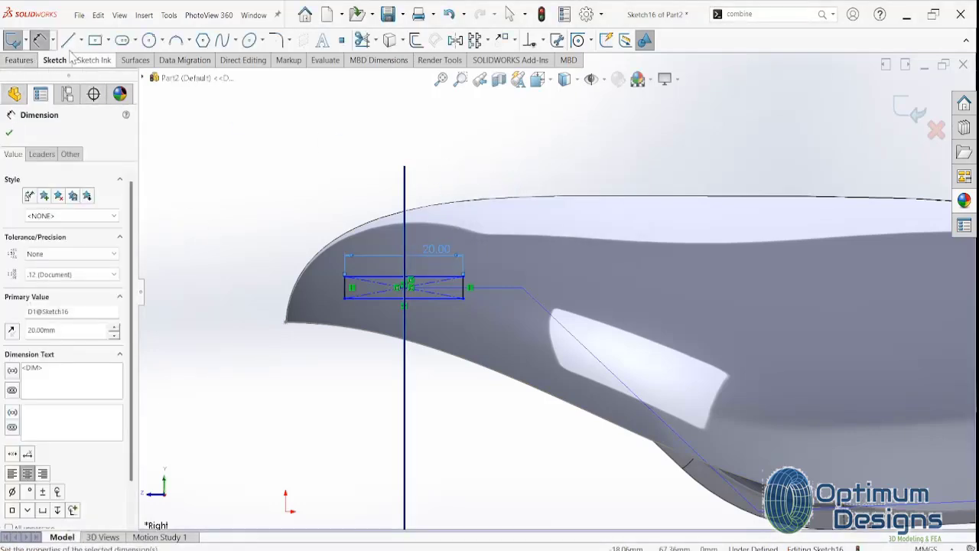
# Dimension the rectangle's height to 7 mm, fully defining it
pyautogui.click(345, 290)
pyautogui.click(336, 291)
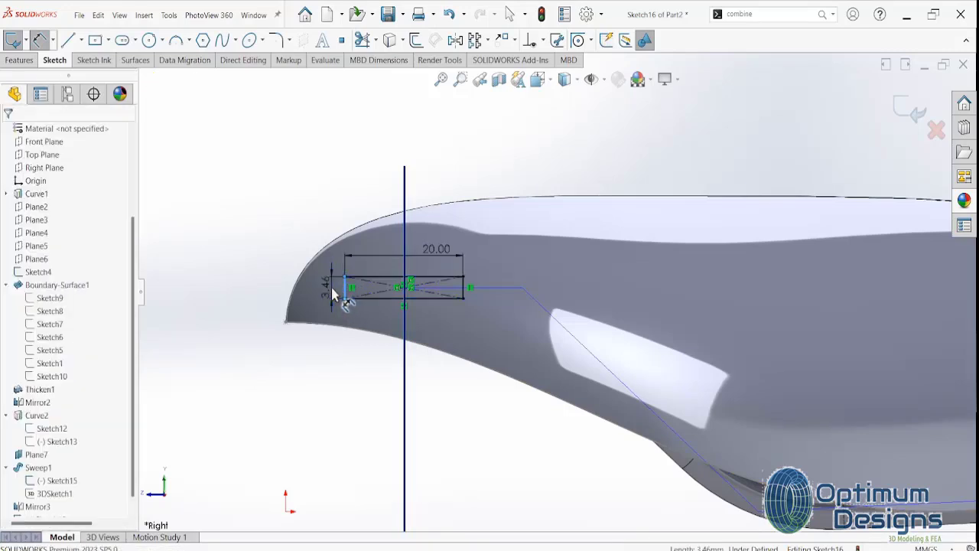
pyautogui.click(333, 287)
pyautogui.write('5')
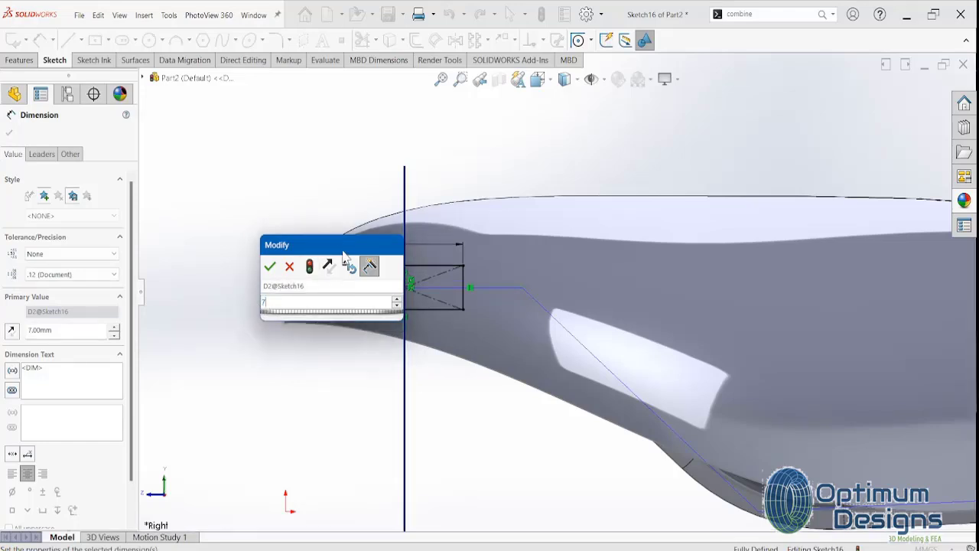
pyautogui.moveTo(343, 252); pyautogui.dragTo(228, 237)
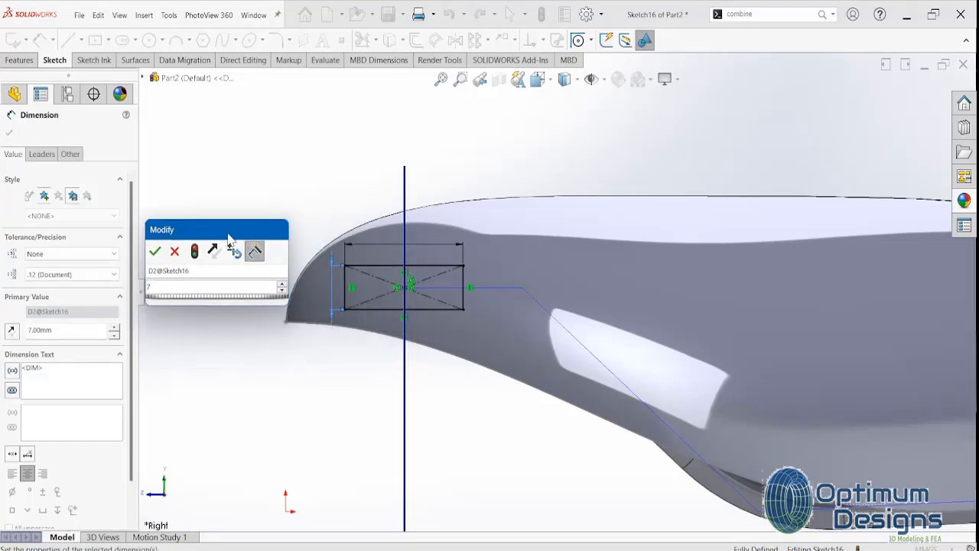
pyautogui.click(156, 252)
pyautogui.scroll(3, 439, 348)
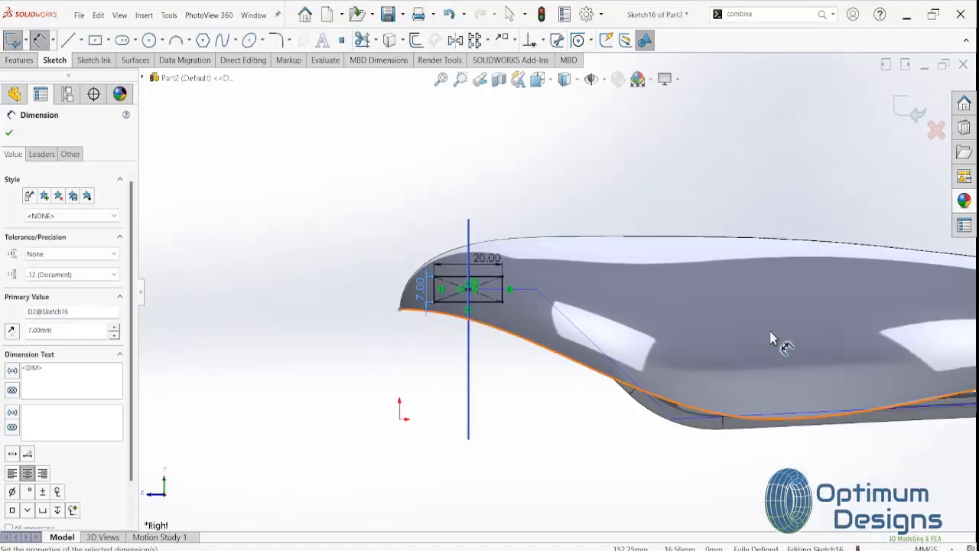
pyautogui.scroll(4, 770, 338)
pyautogui.scroll(-4, 828, 318)
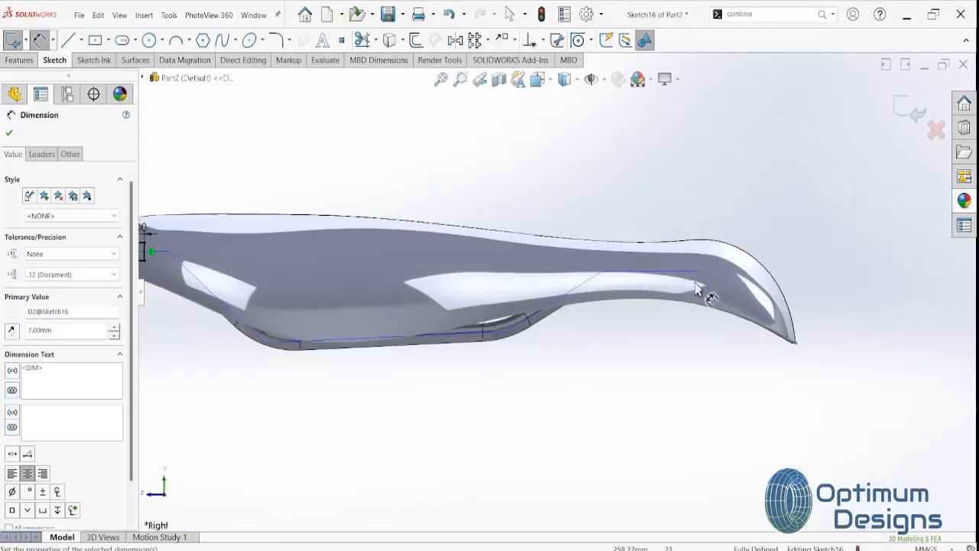
# Draw a second centre rectangle on the rail near the saddle's tail
pyautogui.click(9, 134)
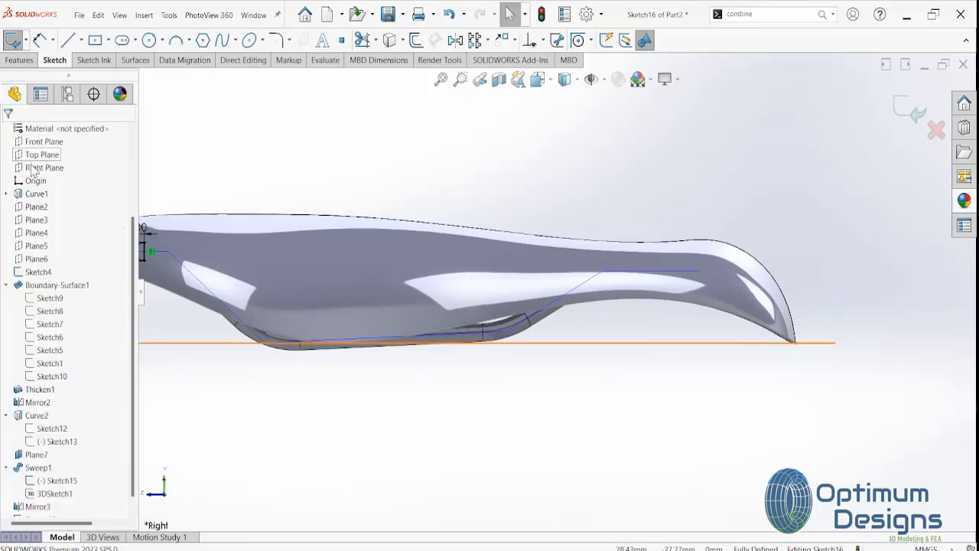
pyautogui.click(67, 479)
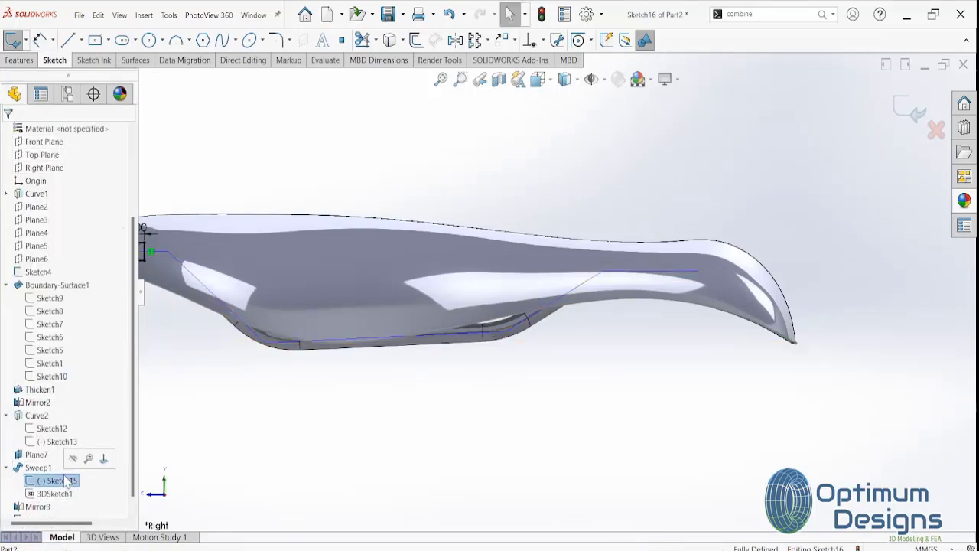
pyautogui.scroll(-1, 34, 501)
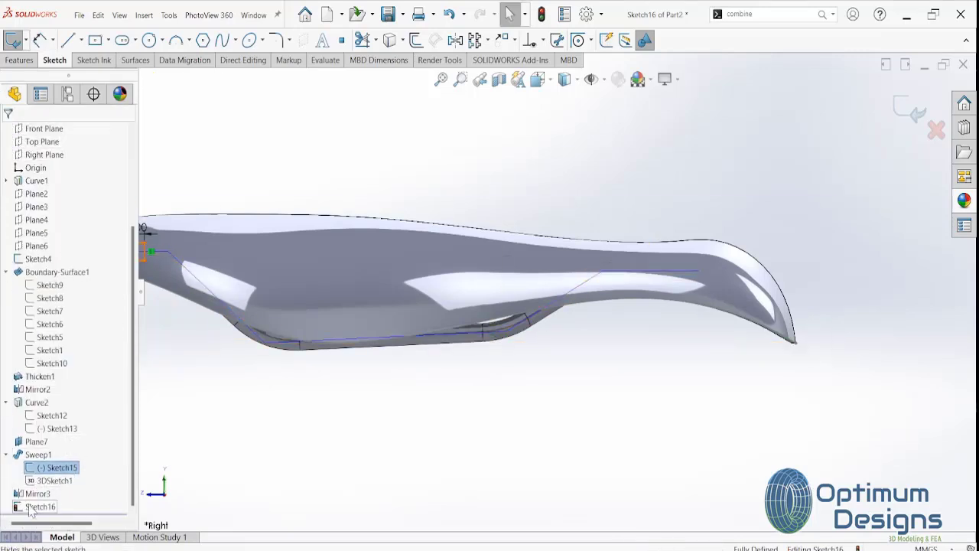
pyautogui.rightClick(61, 482)
pyautogui.press('Escape')
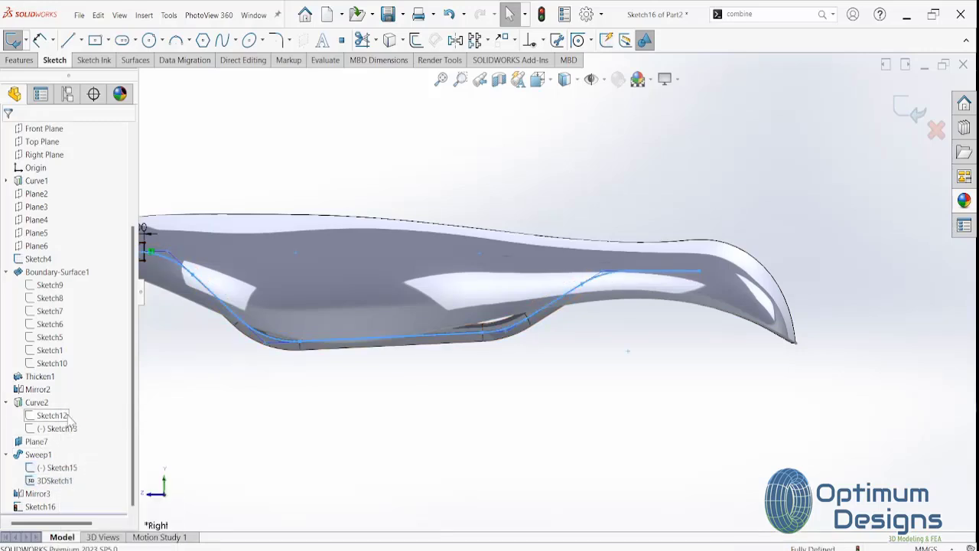
pyautogui.rightClick(55, 469)
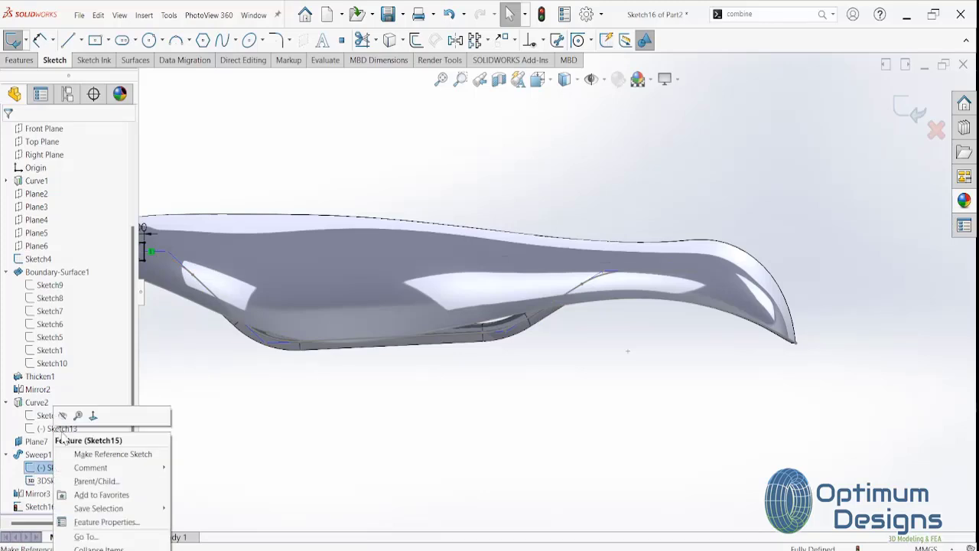
pyautogui.rightClick(51, 482)
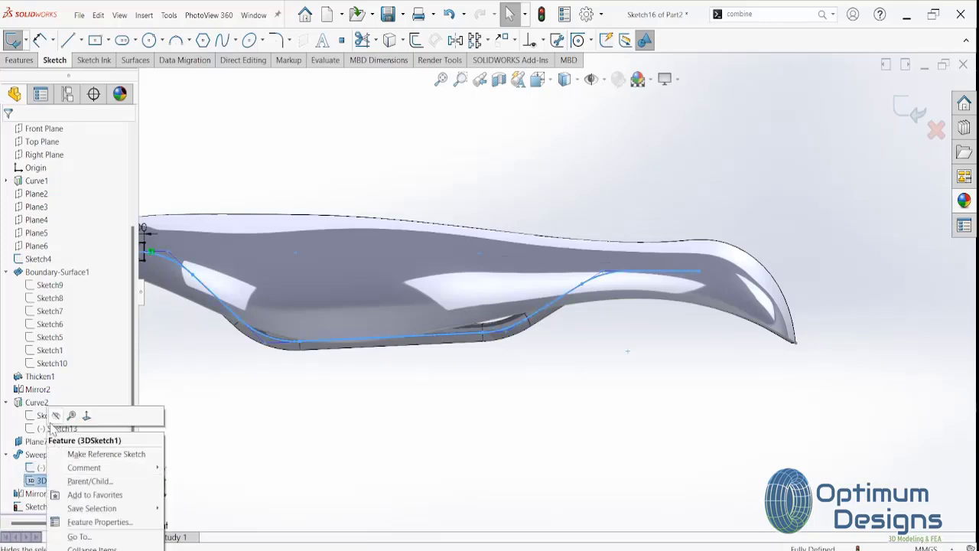
pyautogui.click(95, 40)
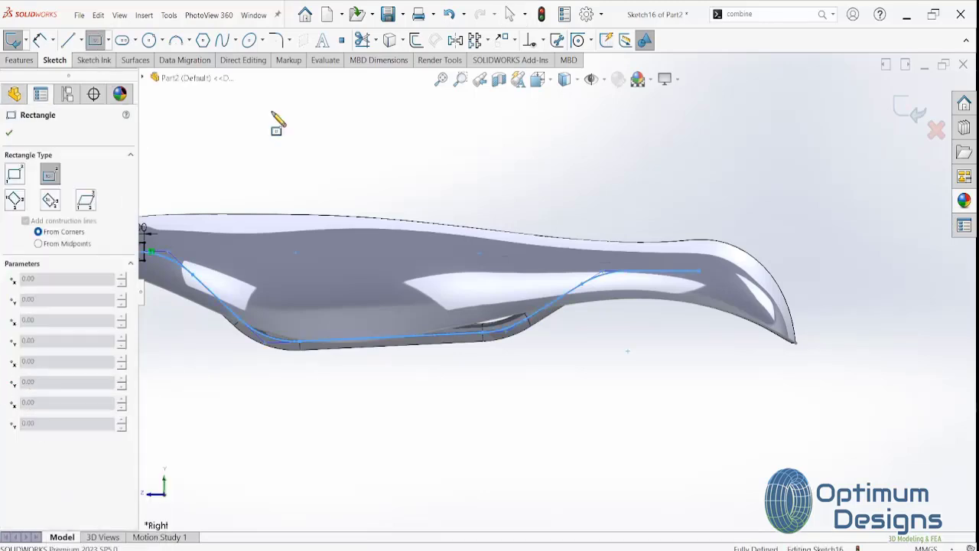
pyautogui.click(699, 271)
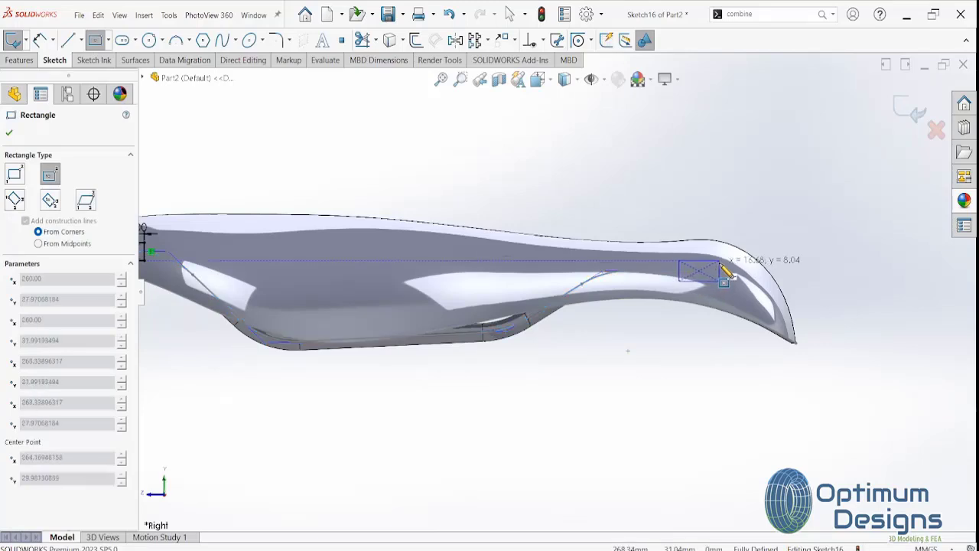
pyautogui.click(719, 261)
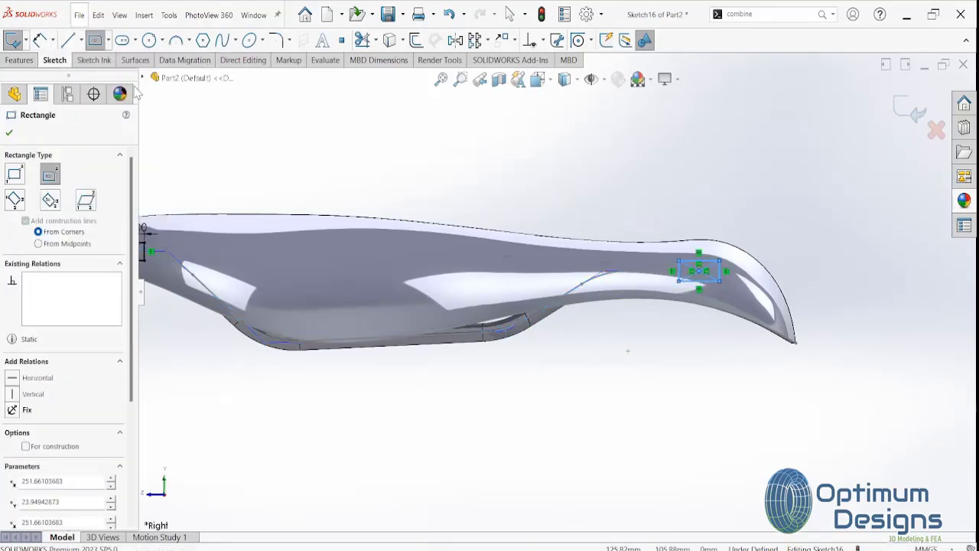
pyautogui.scroll(-5, 727, 265)
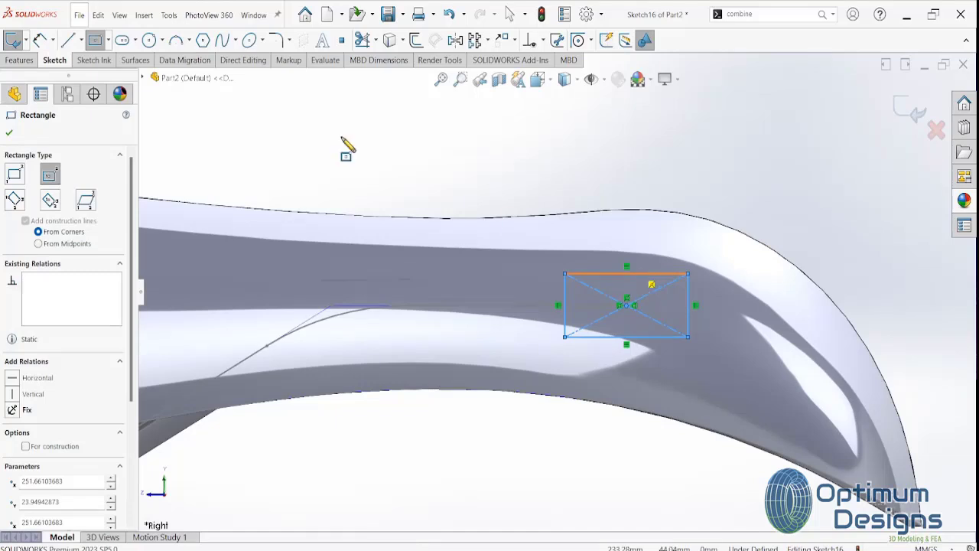
pyautogui.click(40, 41)
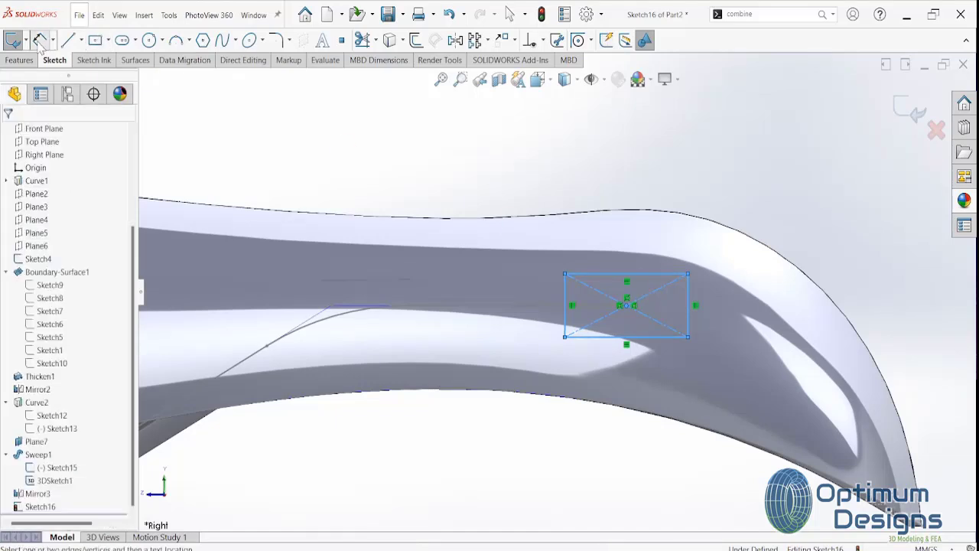
# Dimension the second rectangle's width to 25 mm
pyautogui.click(644, 275)
pyautogui.click(647, 257)
pyautogui.write('2')
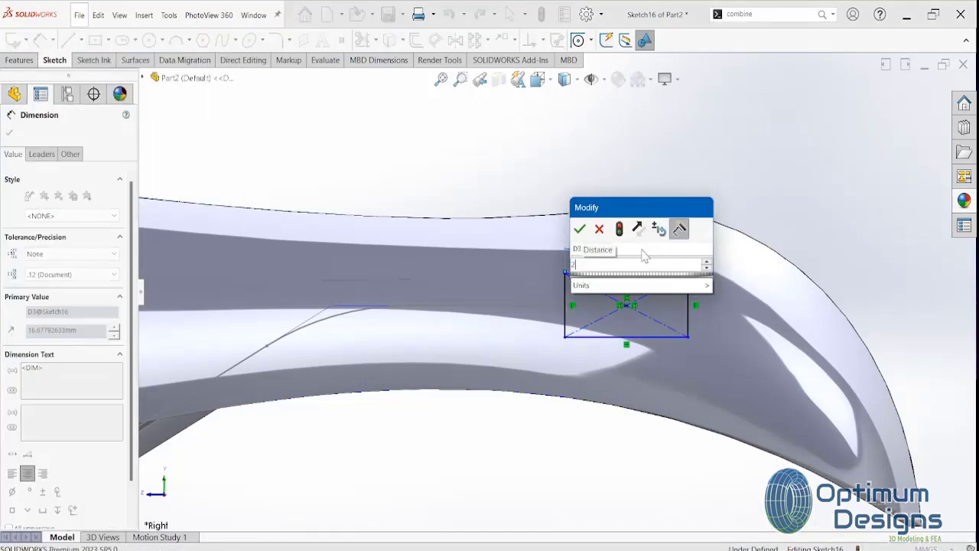
pyautogui.write('5')
pyautogui.click(618, 228)
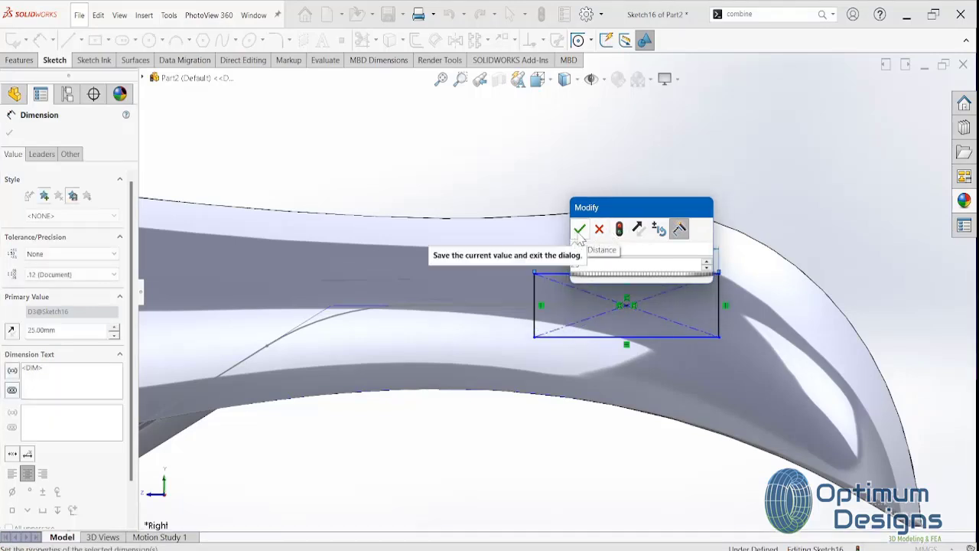
pyautogui.click(579, 229)
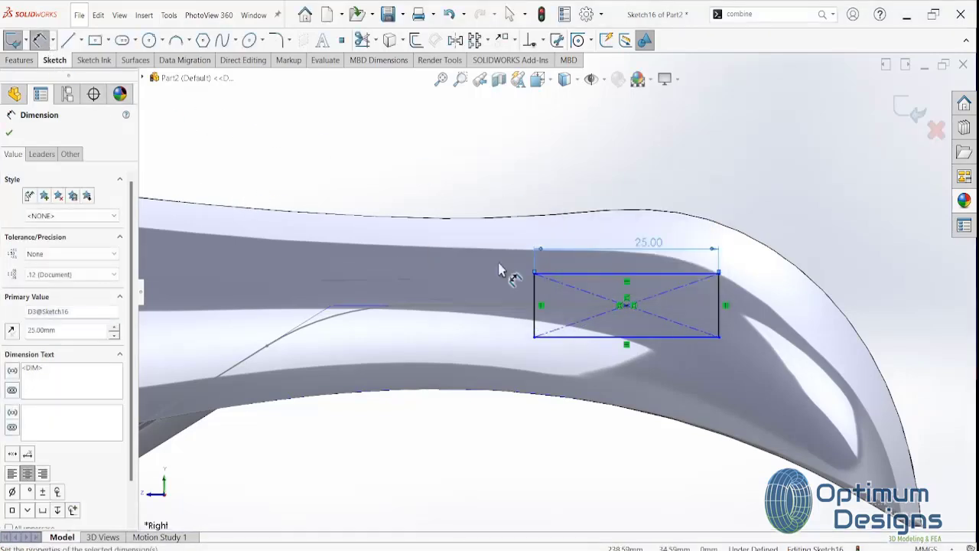
# Set the second rectangle's height to 7.5 mm and close the Dimension panel
pyautogui.click(723, 307)
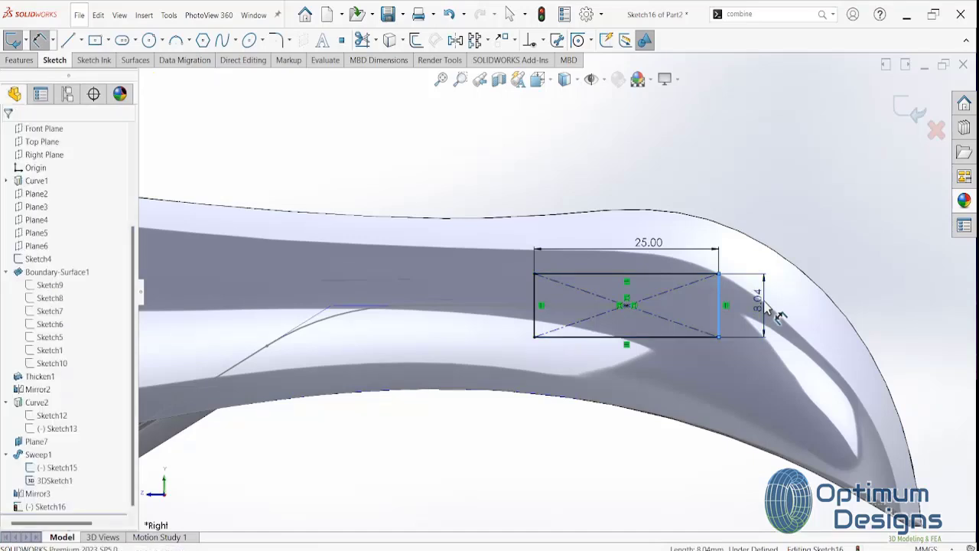
pyautogui.click(765, 306)
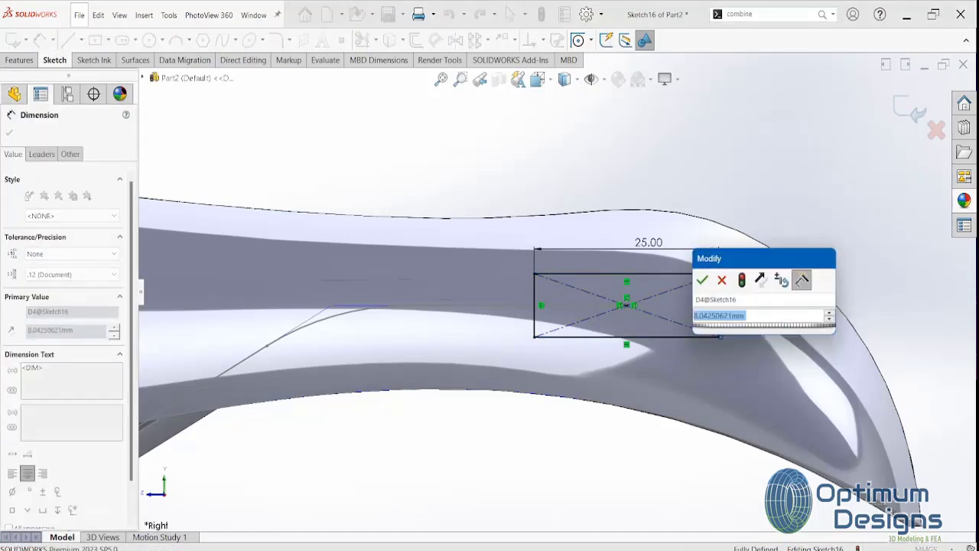
pyautogui.write('7.5')
pyautogui.click(741, 280)
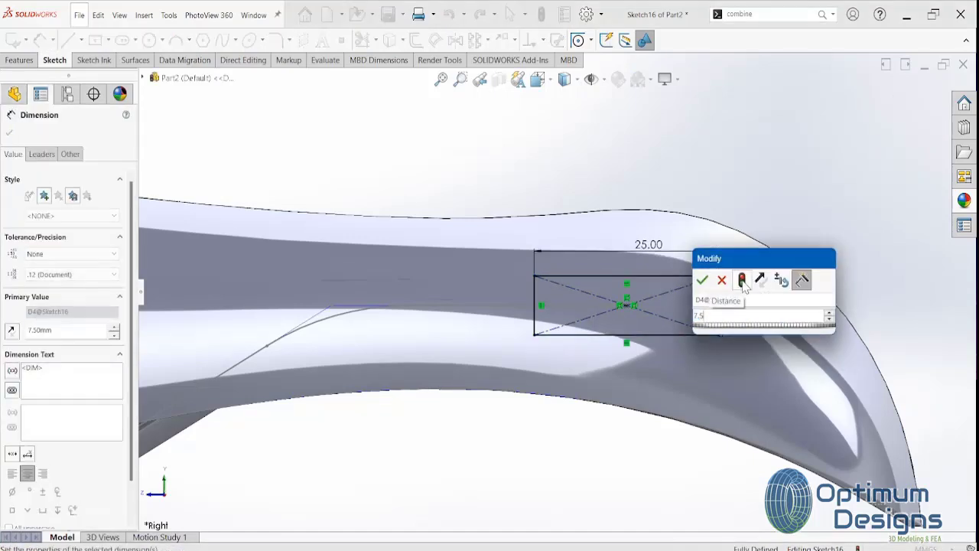
pyautogui.scroll(-3, 540, 248)
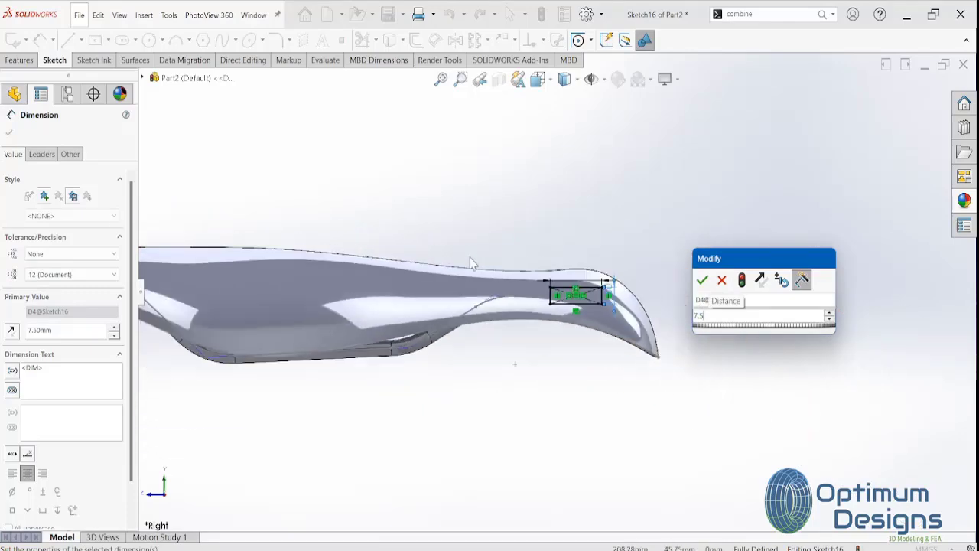
pyautogui.scroll(-3, 540, 249)
pyautogui.scroll(4, 382, 272)
pyautogui.scroll(3, 403, 274)
pyautogui.scroll(2, 353, 284)
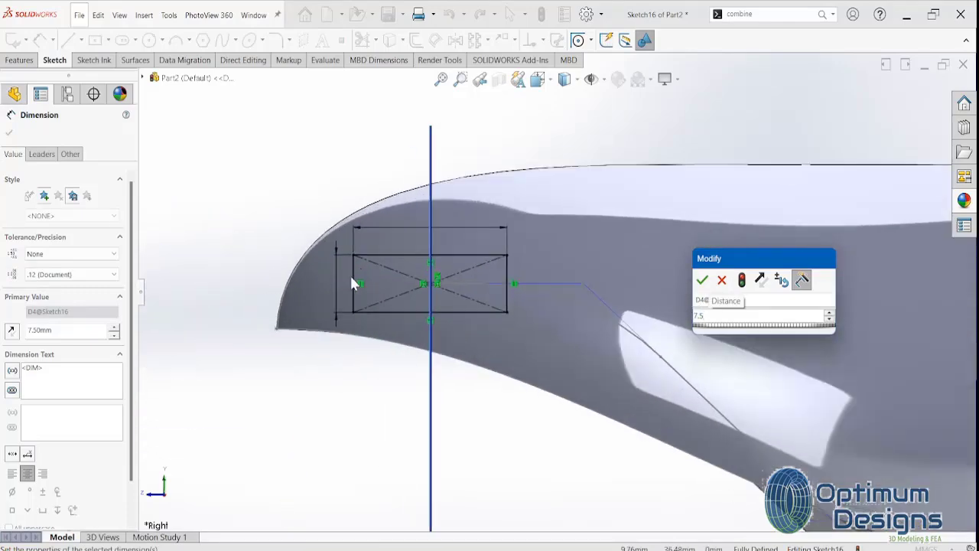
pyautogui.click(702, 280)
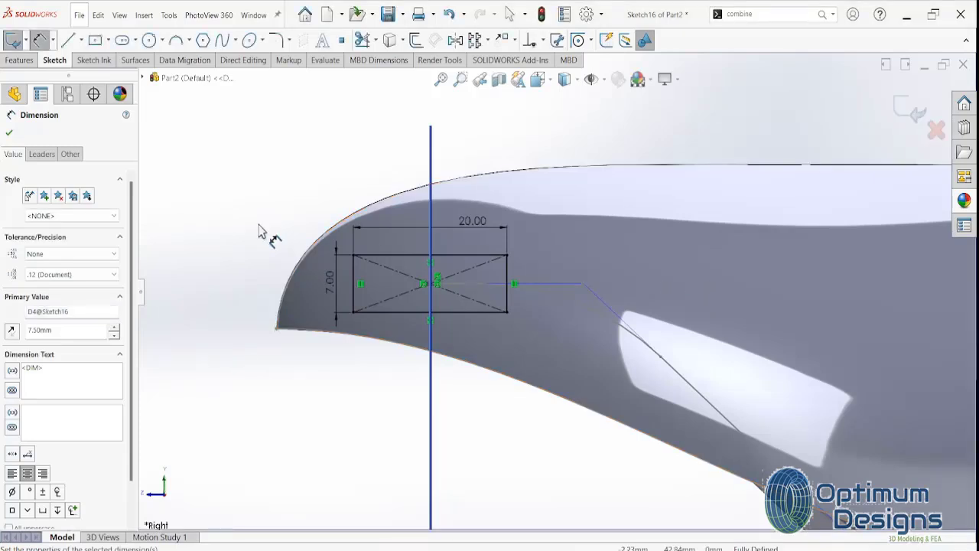
pyautogui.click(10, 135)
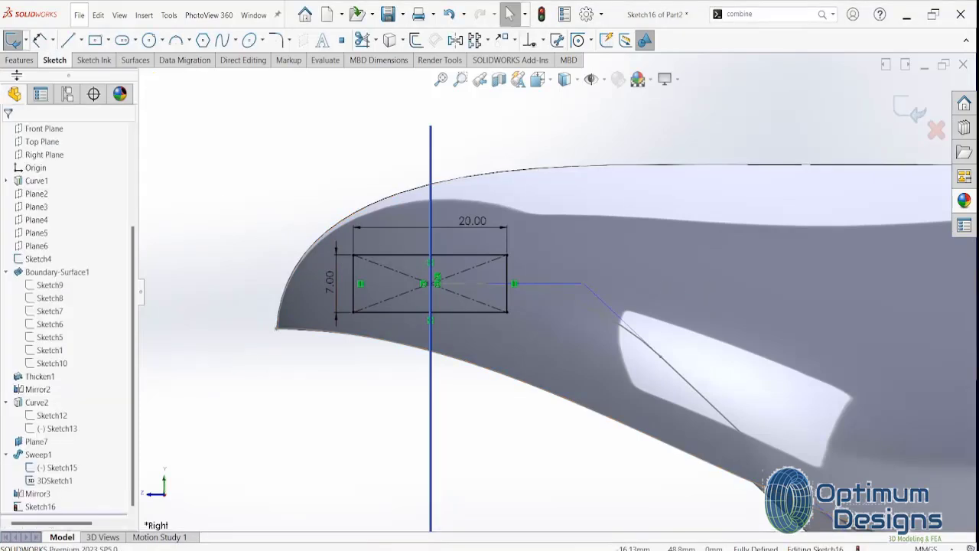
pyautogui.click(20, 60)
pyautogui.click(13, 40)
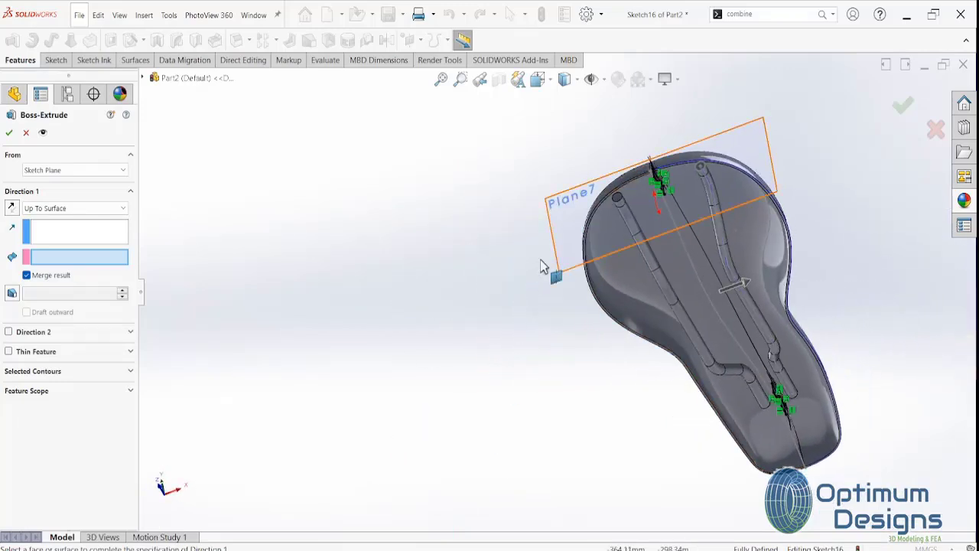
pyautogui.click(8, 331)
pyautogui.click(69, 347)
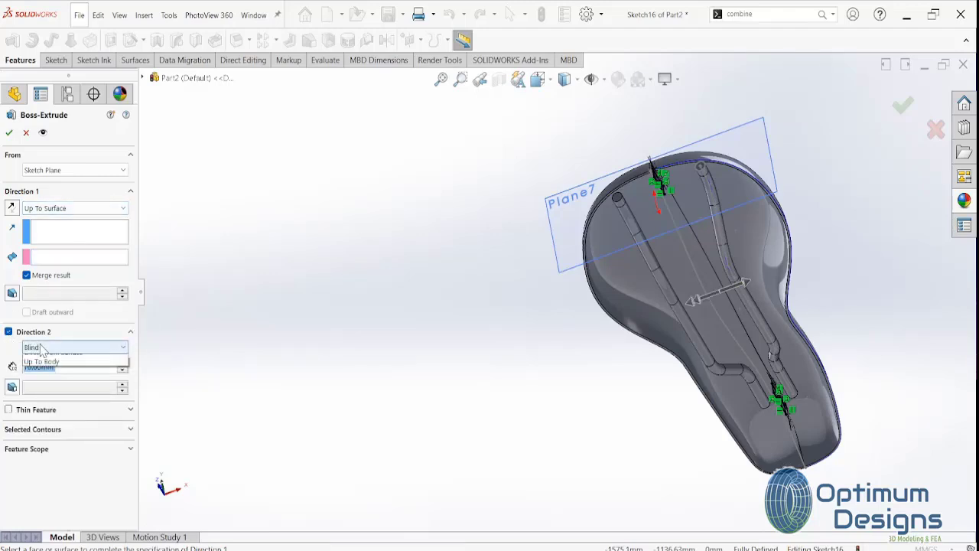
pyautogui.click(78, 396)
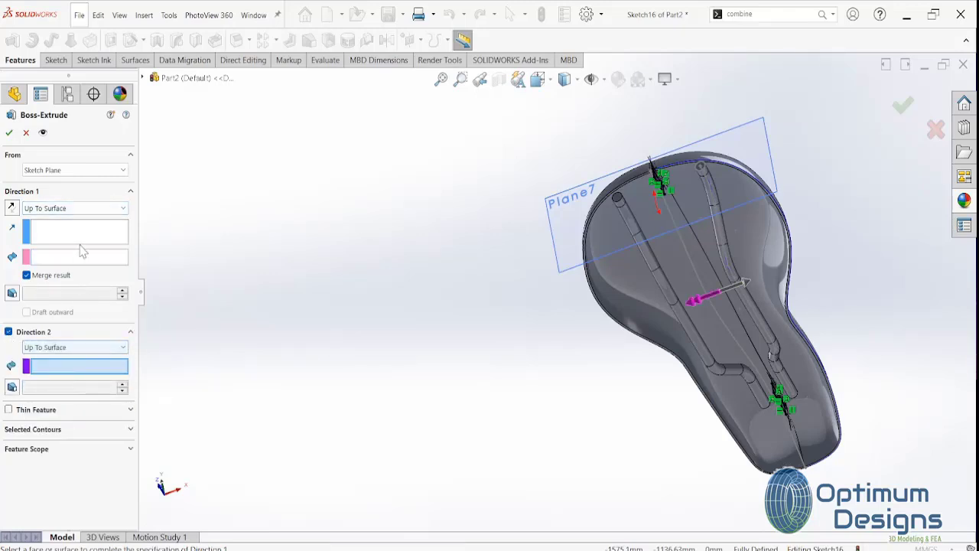
pyautogui.click(83, 236)
pyautogui.moveTo(609, 256); pyautogui.dragTo(562, 286, button='middle')
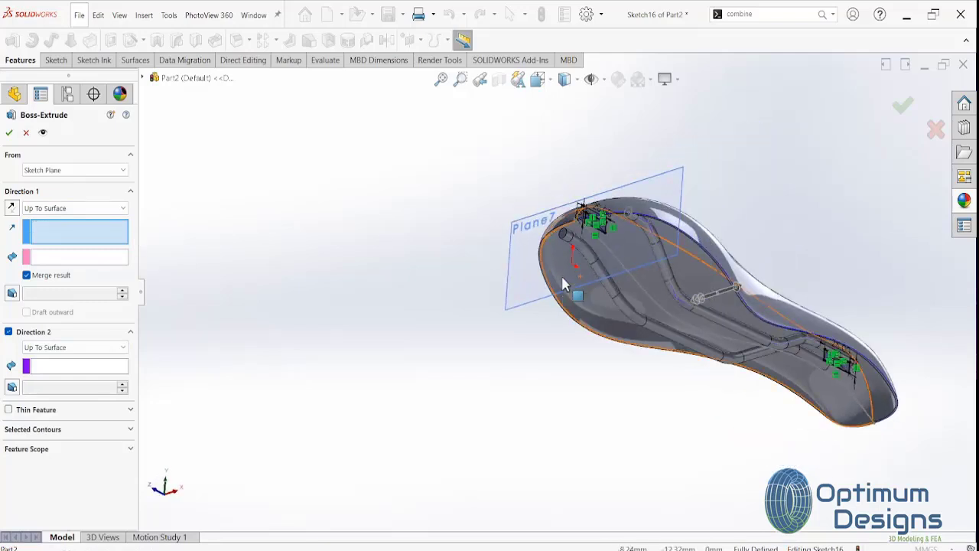
pyautogui.scroll(-3, 574, 283)
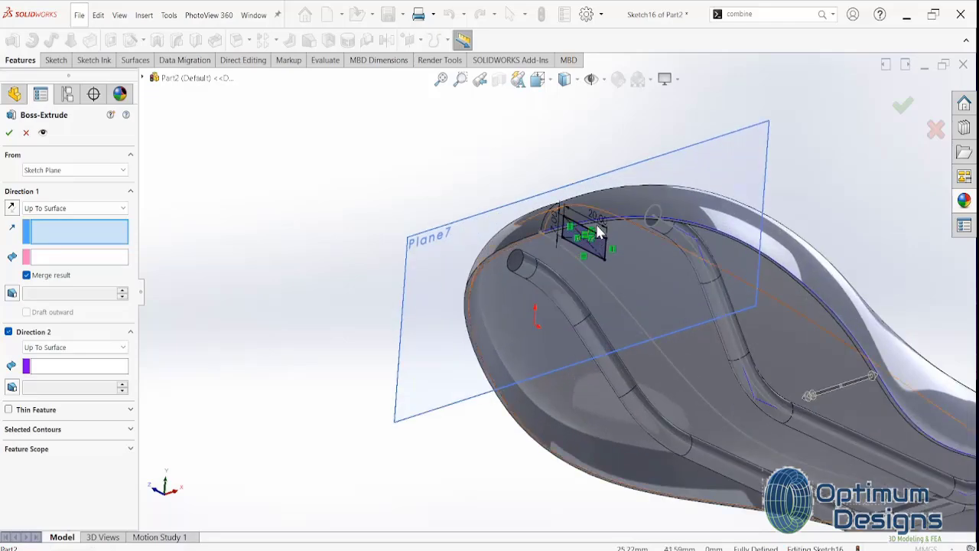
pyautogui.scroll(-3, 589, 283)
pyautogui.click(597, 279)
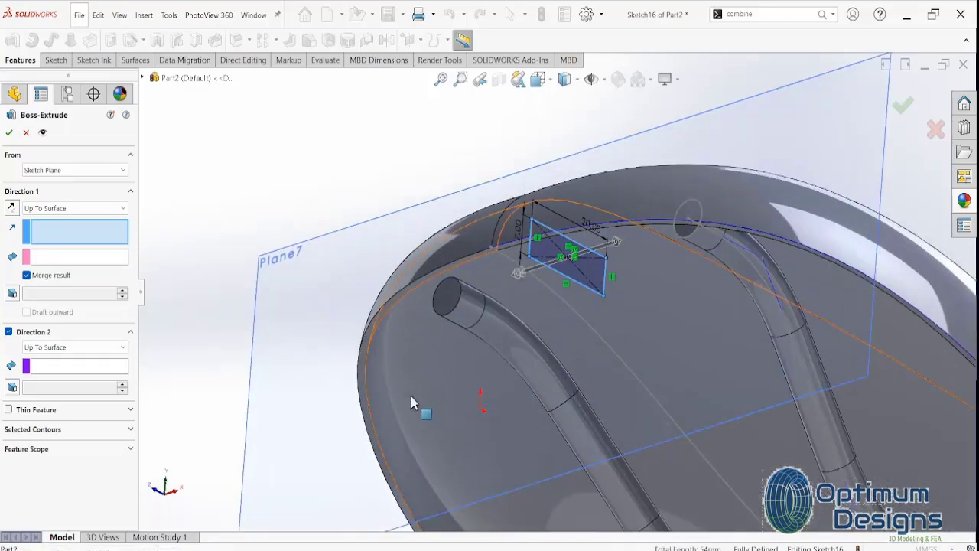
pyautogui.moveTo(377, 390)
pyautogui.mouseDown(button='middle')
pyautogui.moveTo(384, 395)
pyautogui.moveTo(372, 402)
pyautogui.moveTo(395, 356)
pyautogui.moveTo(282, 358)
pyautogui.mouseUp(button='middle')
pyautogui.scroll(3, 553, 298)
pyautogui.scroll(2, 553, 299)
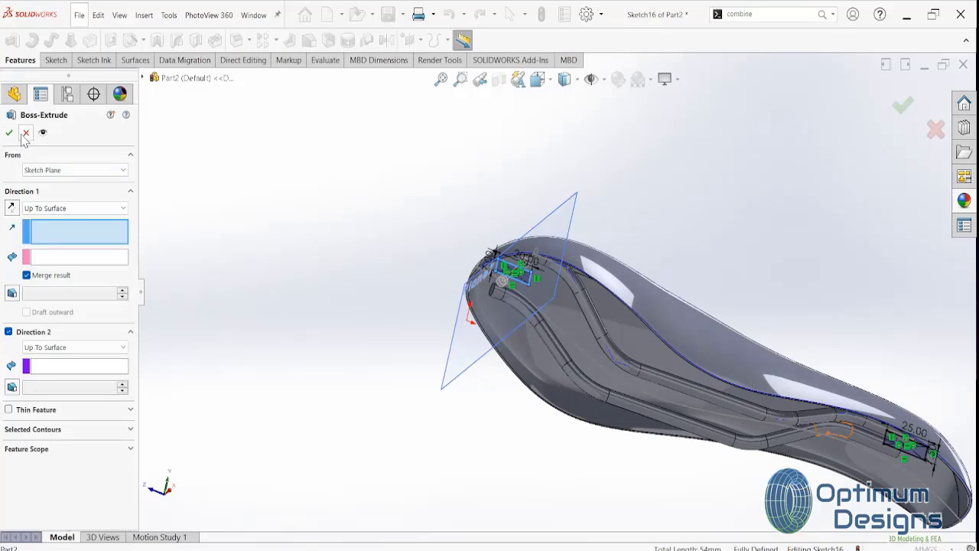
pyautogui.click(26, 274)
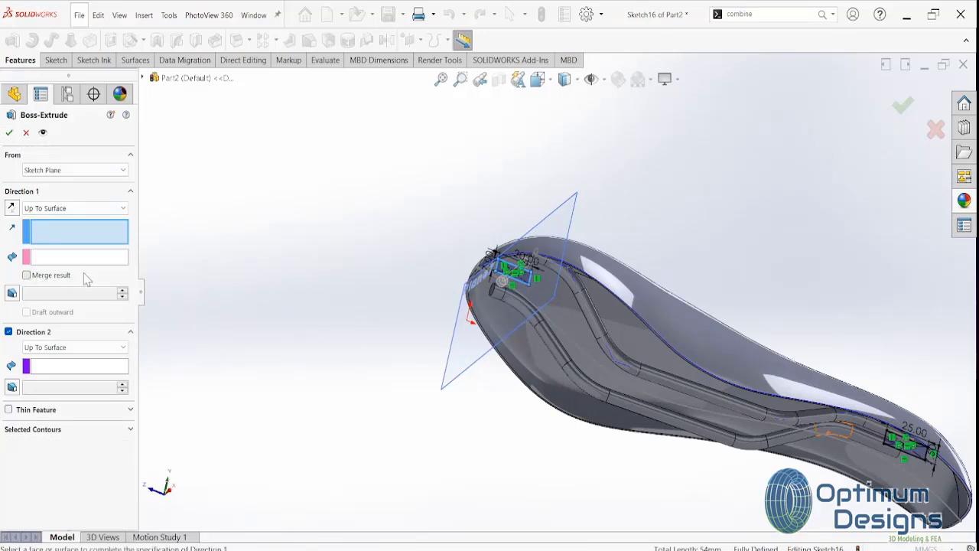
pyautogui.moveTo(535, 291); pyautogui.dragTo(684, 221, button='middle')
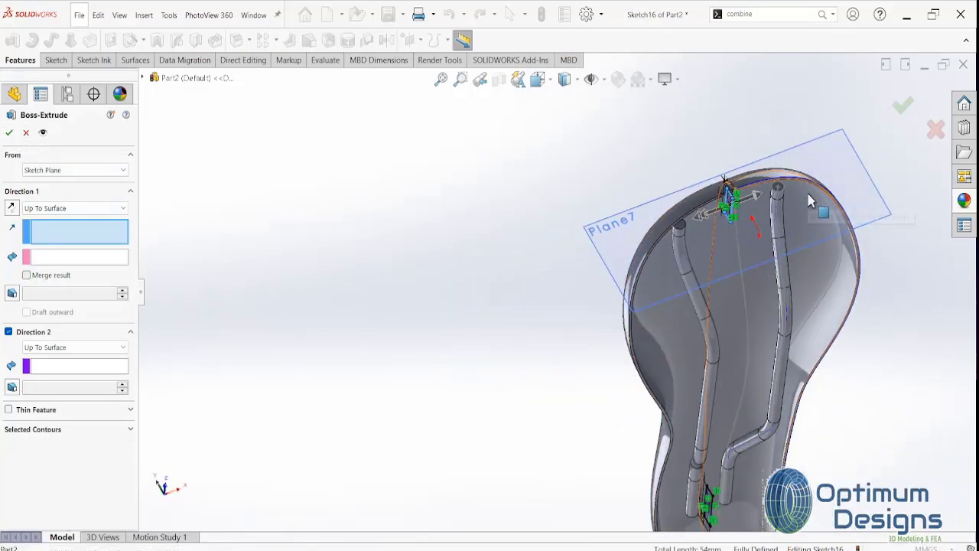
pyautogui.hotkey('ctrl', '7')
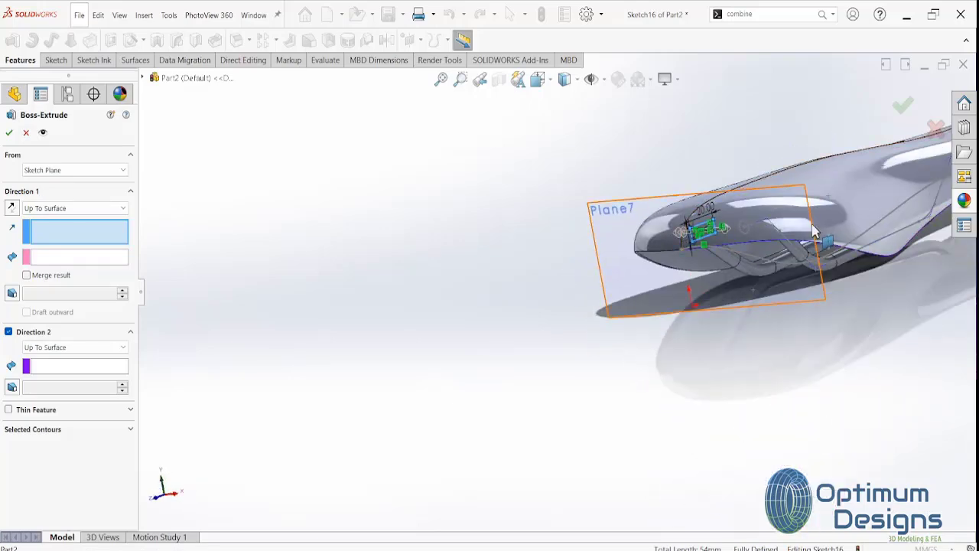
pyautogui.click(24, 131)
# Inspect the clamp sketch, selecting and then deselecting the 25 mm rectangle
pyautogui.scroll(2, 540, 345)
pyautogui.scroll(2, 540, 344)
pyautogui.scroll(2, 579, 392)
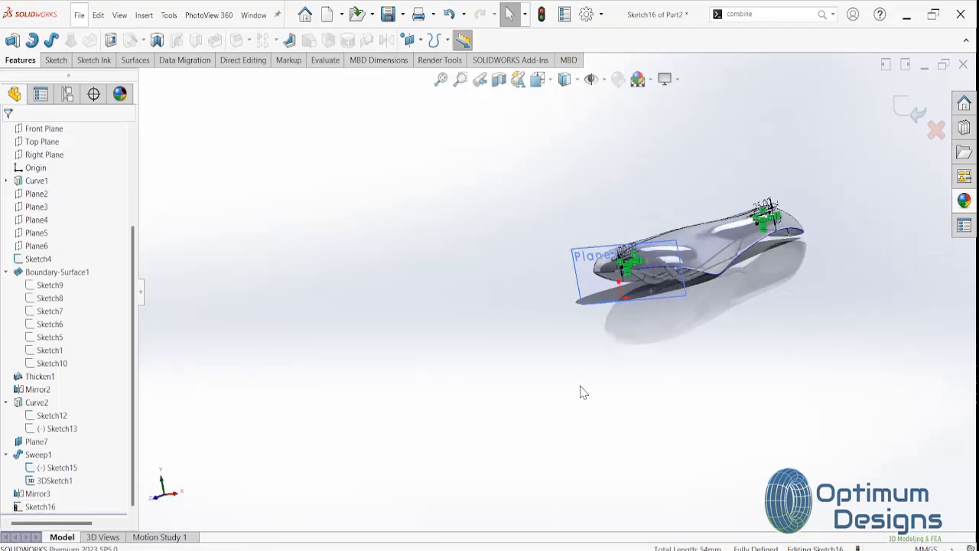
pyautogui.scroll(-3, 759, 262)
pyautogui.scroll(-3, 574, 121)
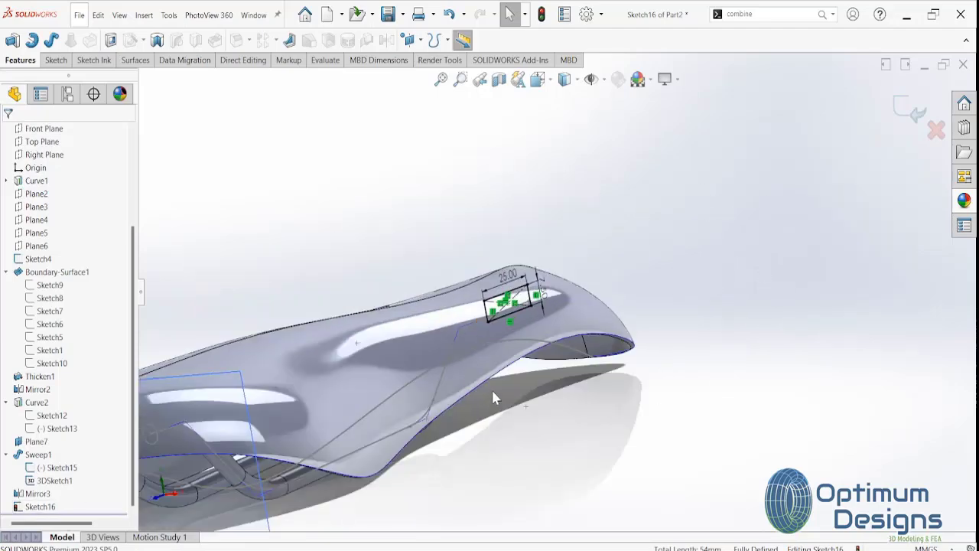
pyautogui.moveTo(494, 338)
pyautogui.mouseDown()
pyautogui.moveTo(564, 241)
pyautogui.moveTo(482, 345)
pyautogui.moveTo(476, 374)
pyautogui.mouseUp()
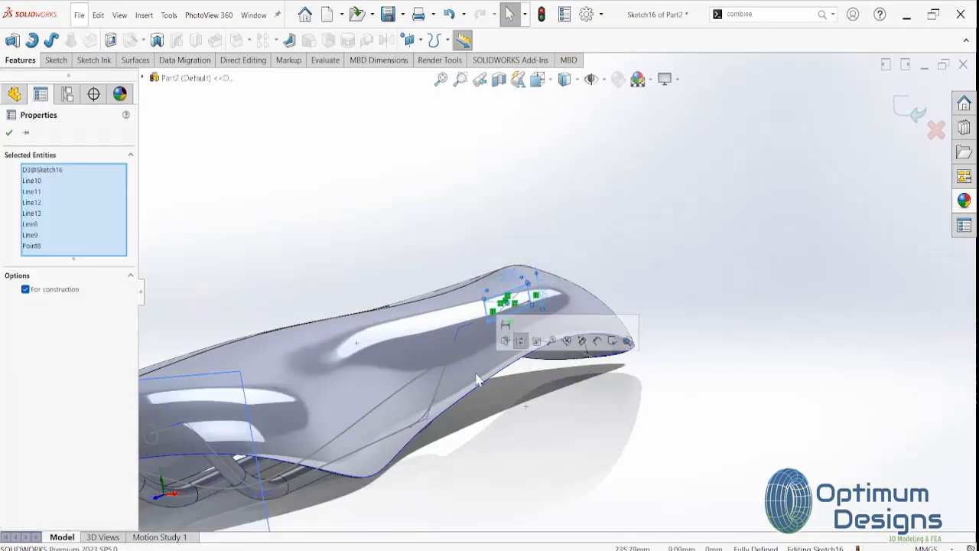
pyautogui.press('Escape')
pyautogui.scroll(3, 476, 379)
pyautogui.scroll(-2, 219, 171)
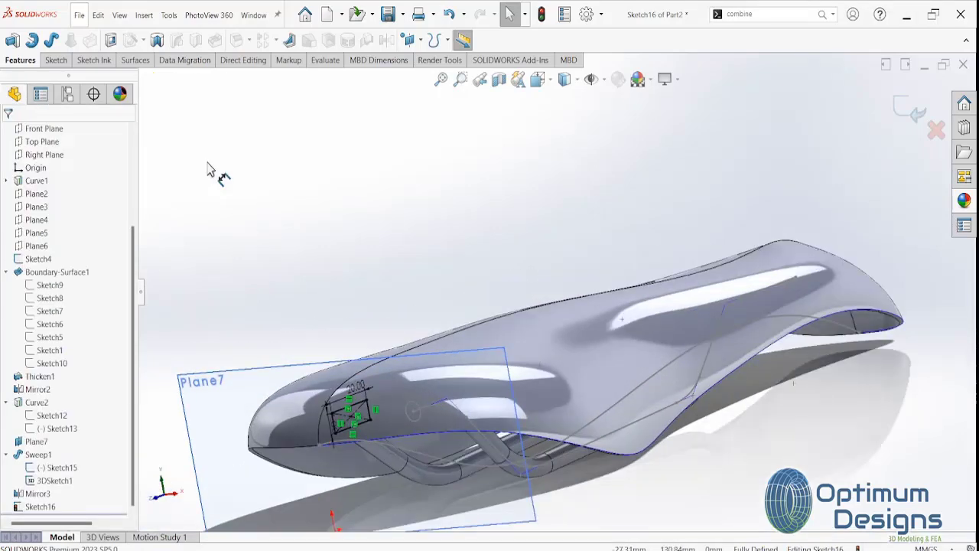
# Extrude the clamp sketch up to the shell face, Direction 2 Up To Next, without merging
pyautogui.click(11, 39)
pyautogui.scroll(-3, 348, 413)
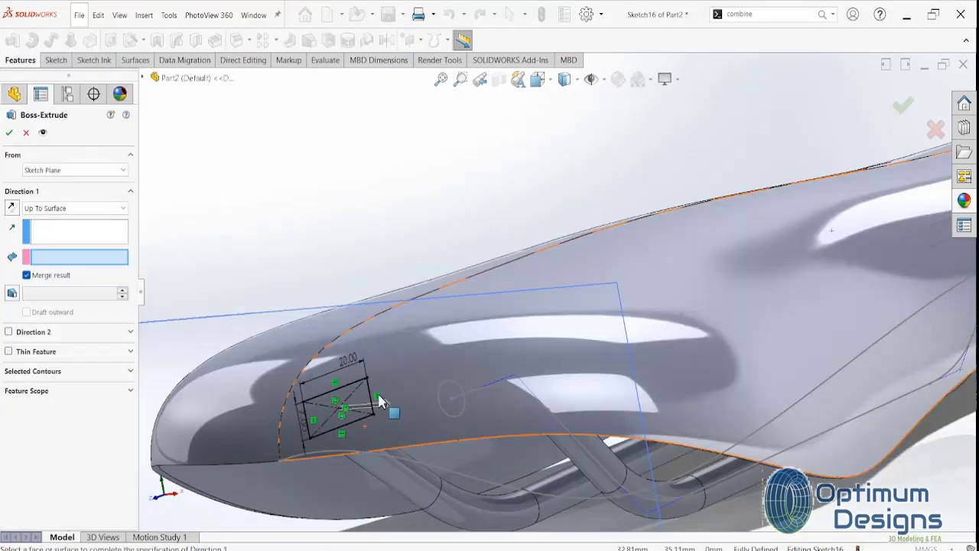
pyautogui.scroll(-3, 383, 384)
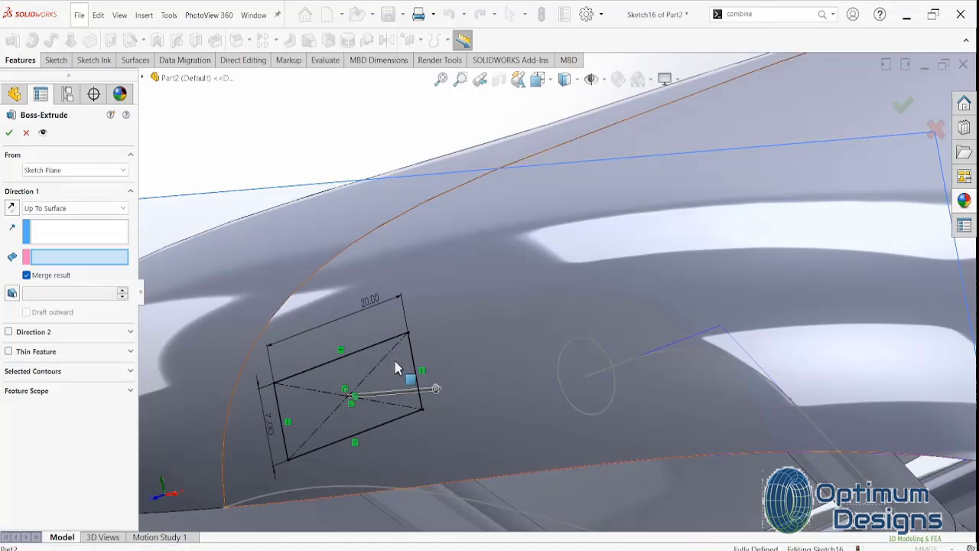
pyautogui.click(401, 369)
pyautogui.moveTo(449, 406); pyautogui.dragTo(289, 322, button='middle')
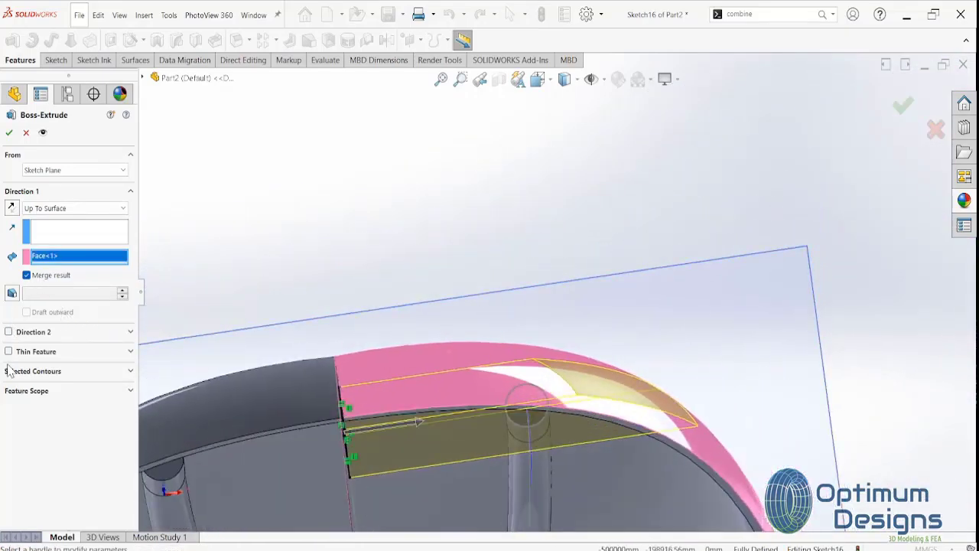
pyautogui.click(9, 331)
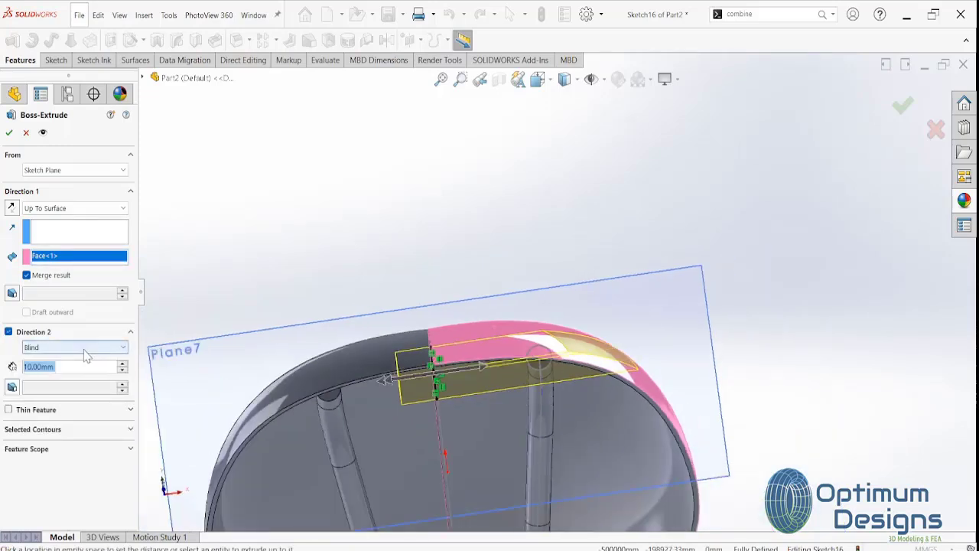
pyautogui.click(76, 347)
pyautogui.click(81, 377)
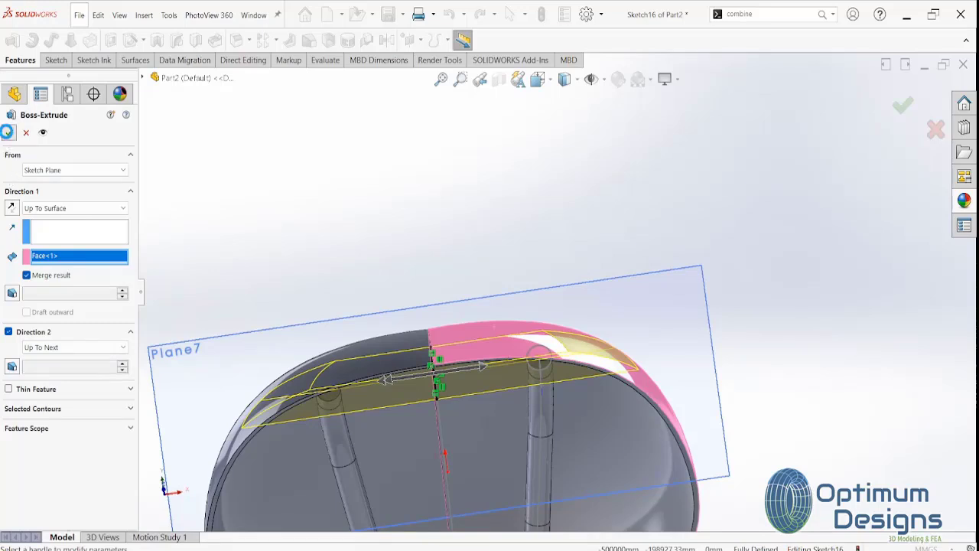
pyautogui.click(9, 132)
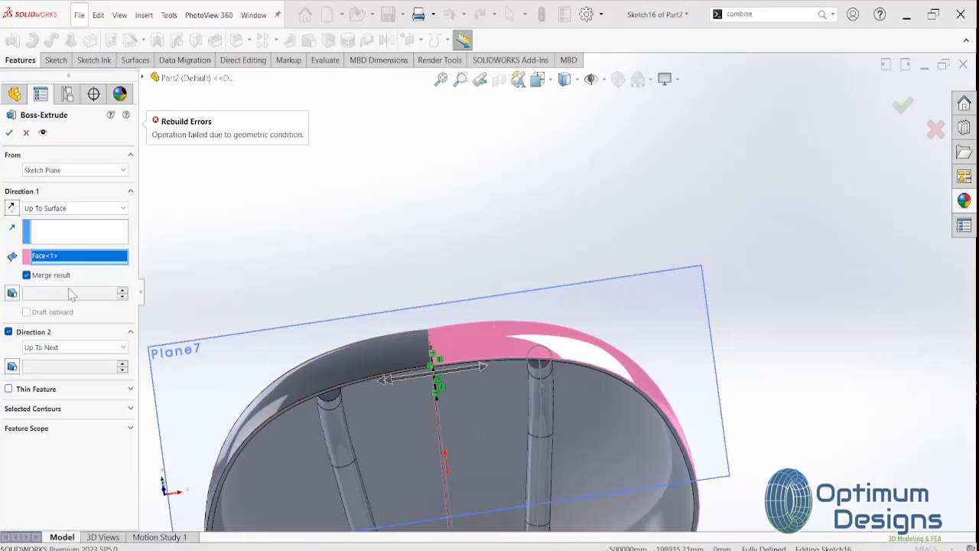
pyautogui.click(27, 274)
pyautogui.click(9, 132)
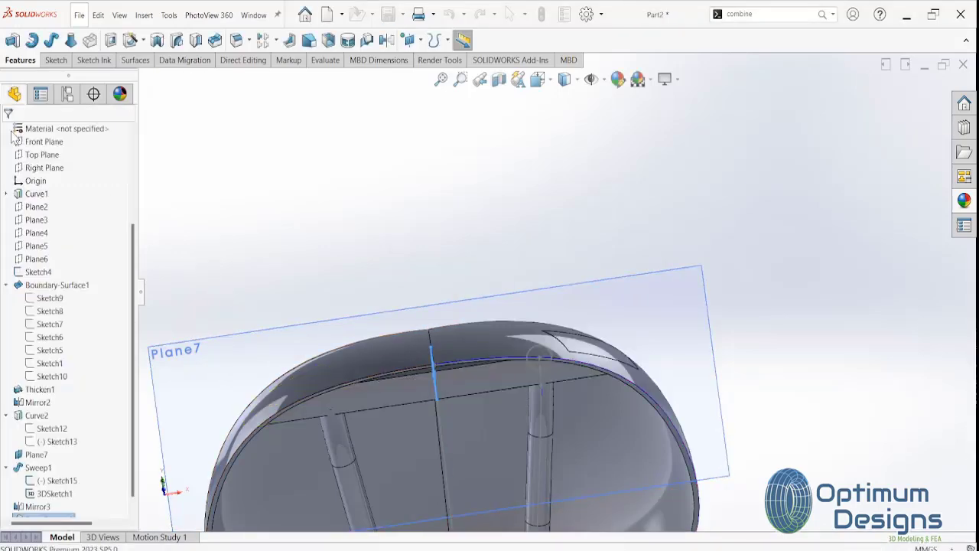
pyautogui.moveTo(448, 327)
pyautogui.mouseDown(button='middle')
pyautogui.moveTo(382, 278)
pyautogui.moveTo(351, 204)
pyautogui.moveTo(359, 221)
pyautogui.mouseUp(button='middle')
# Start a sketch on the Right Plane and draw a centre rectangle at the rail's rear end
pyautogui.scroll(5, 535, 367)
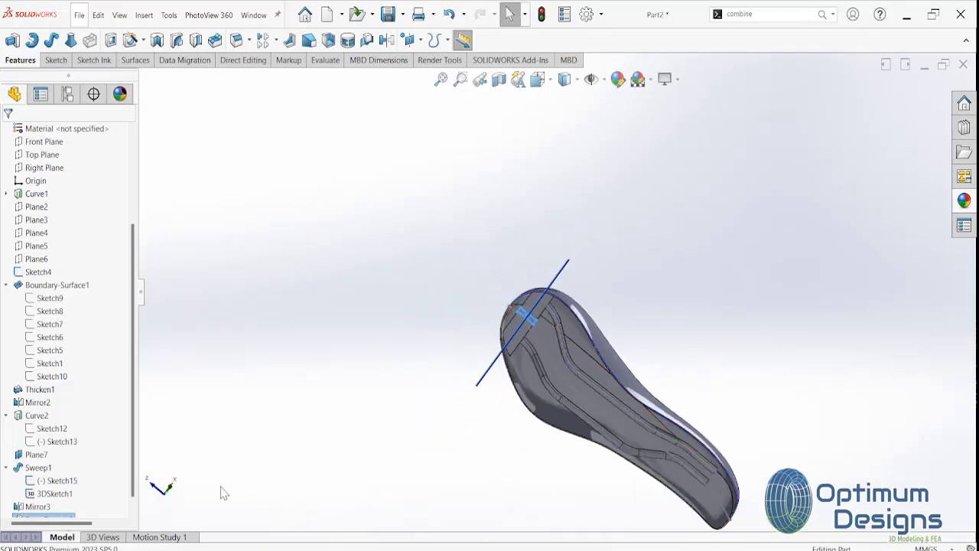
pyautogui.scroll(-1, 76, 493)
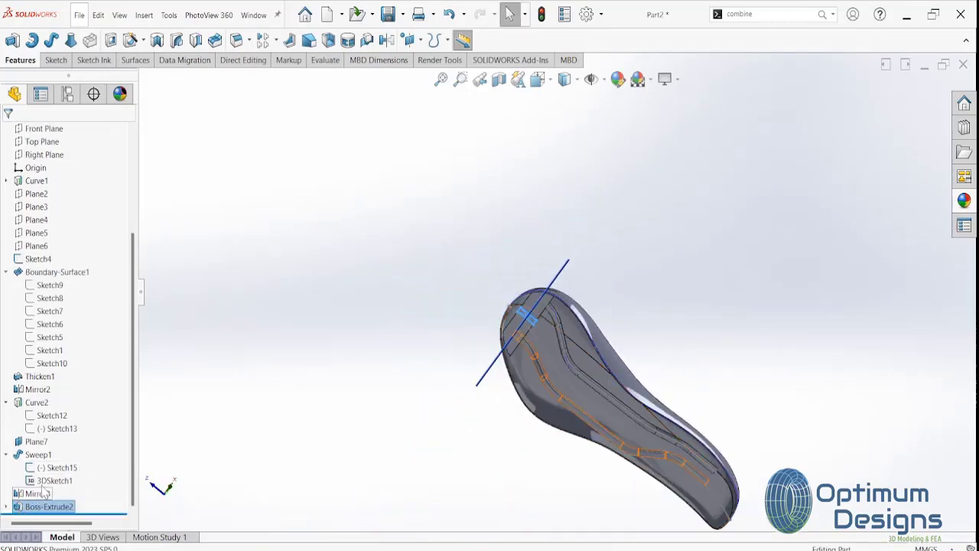
pyautogui.click(61, 155)
pyautogui.click(115, 144)
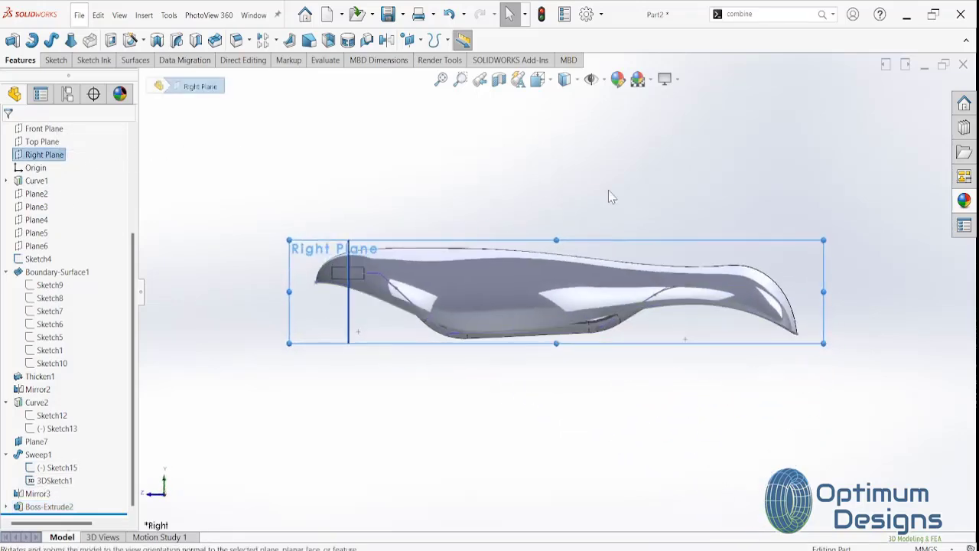
pyautogui.rightClick(40, 153)
pyautogui.click(47, 124)
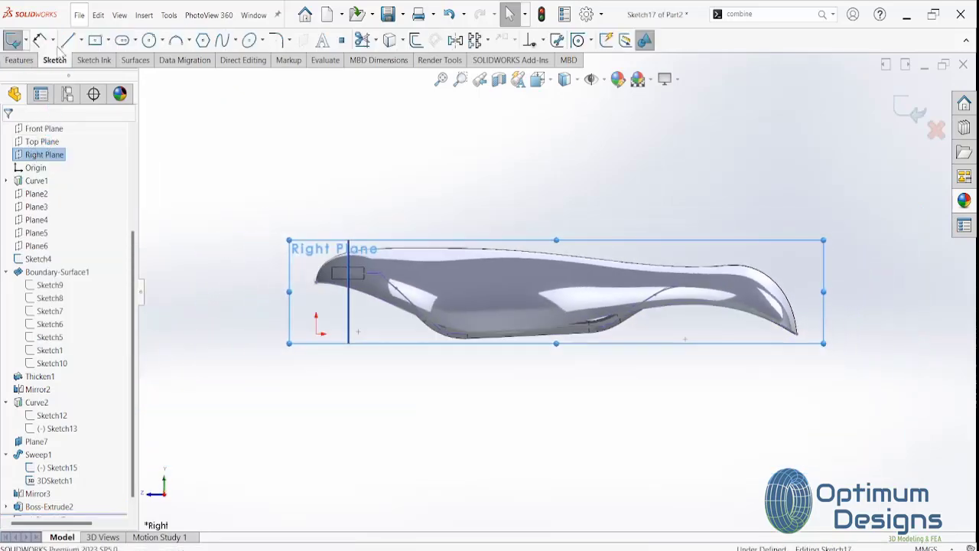
pyautogui.click(95, 40)
pyautogui.scroll(-3, 765, 306)
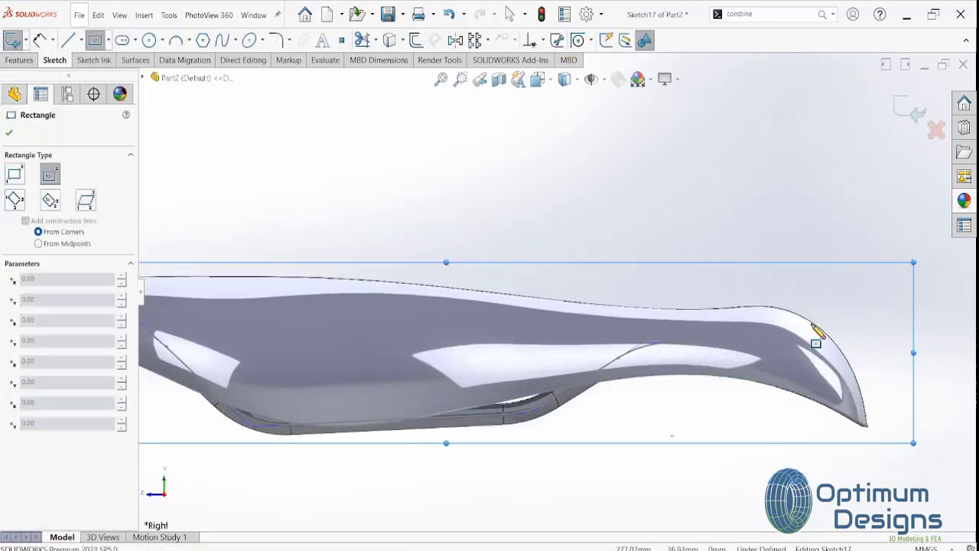
pyautogui.scroll(-2, 783, 367)
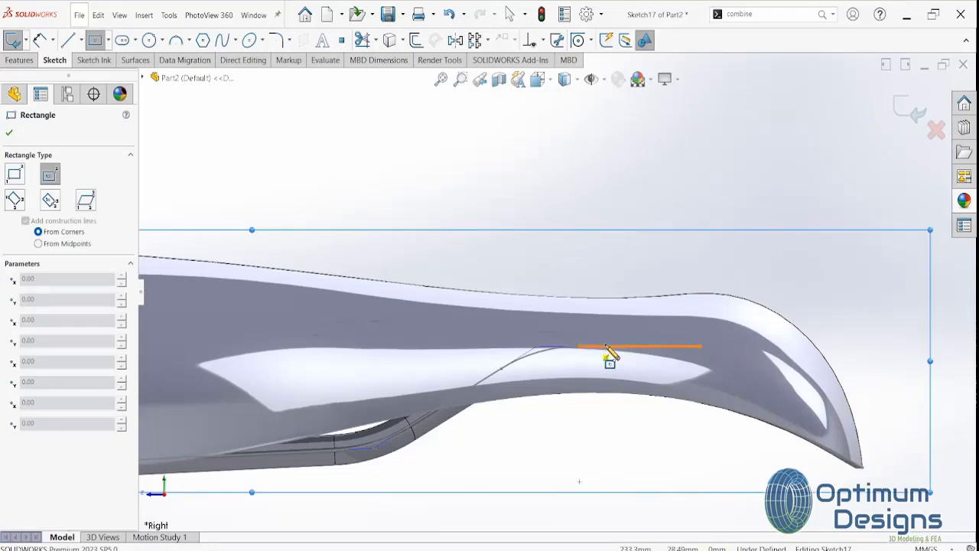
pyautogui.click(700, 345)
pyautogui.click(737, 335)
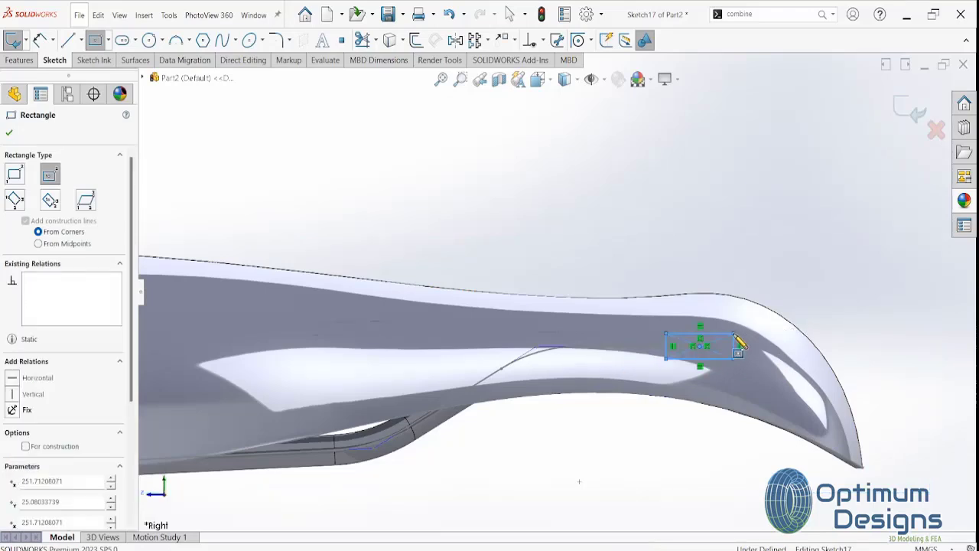
pyautogui.press('Escape')
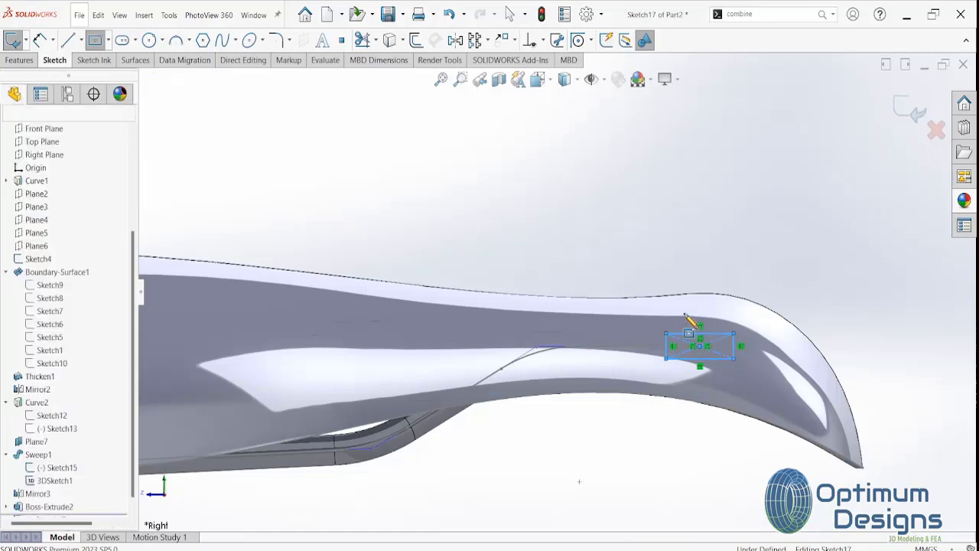
# Hide the seat surface Boundary-Surface1
pyautogui.rightClick(46, 271)
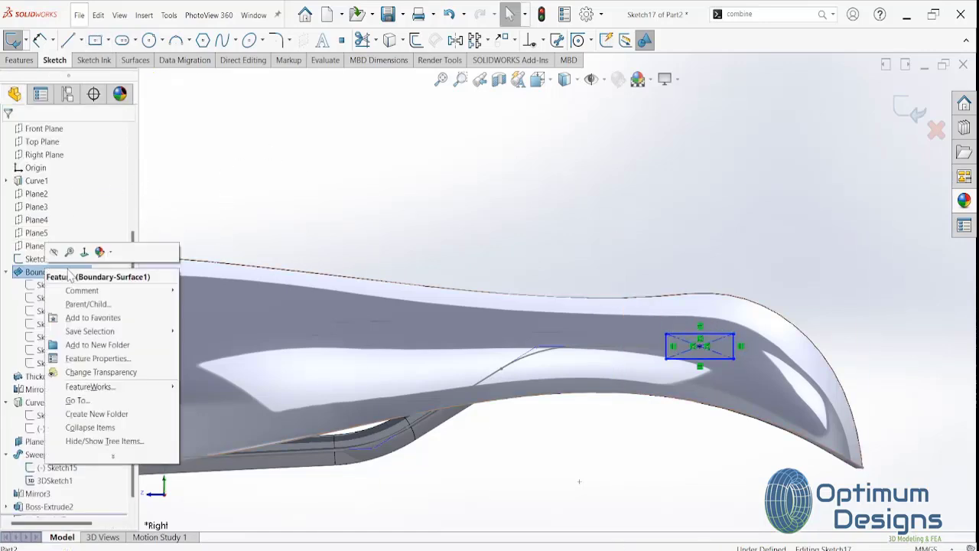
pyautogui.click(54, 253)
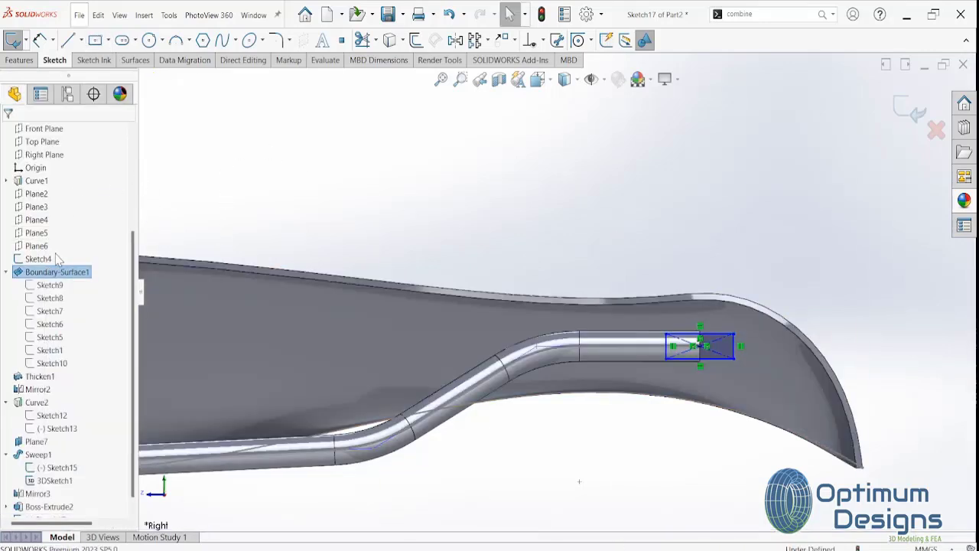
pyautogui.scroll(-5, 726, 325)
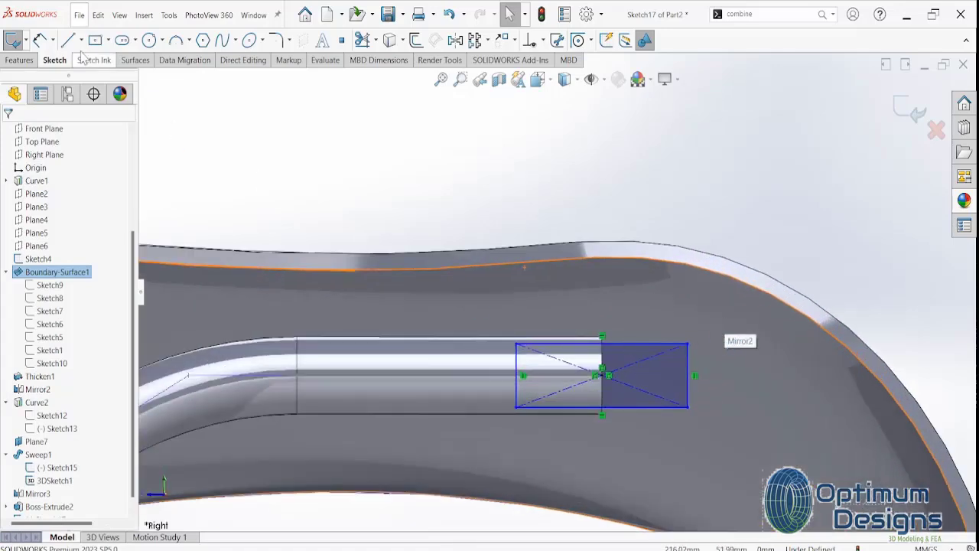
# Dimension the rectangle's width to 25 mm
pyautogui.click(40, 40)
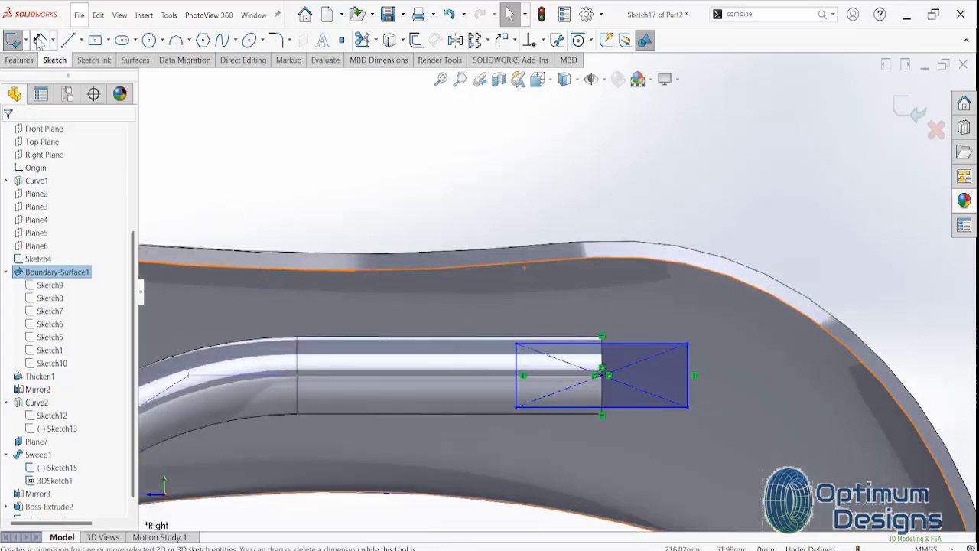
pyautogui.click(631, 345)
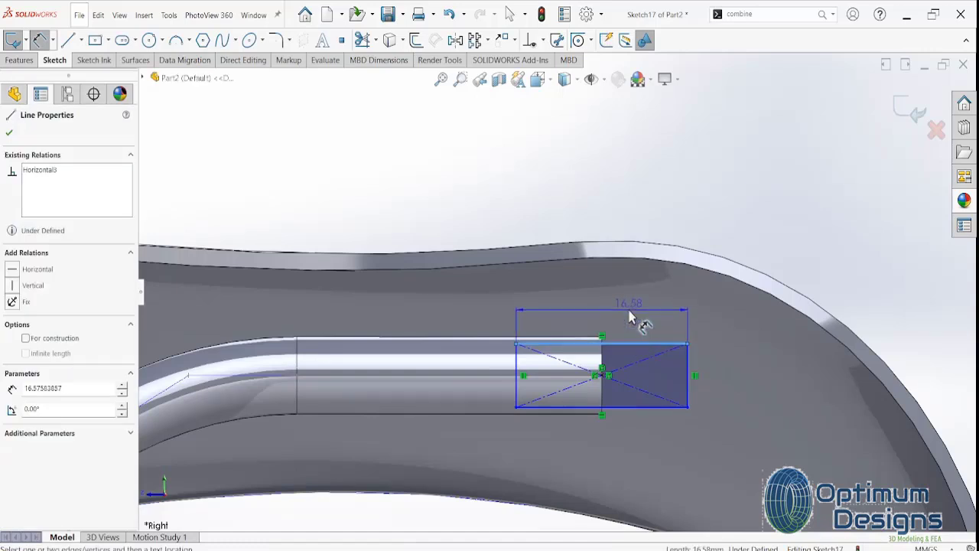
pyautogui.click(622, 305)
pyautogui.write('25')
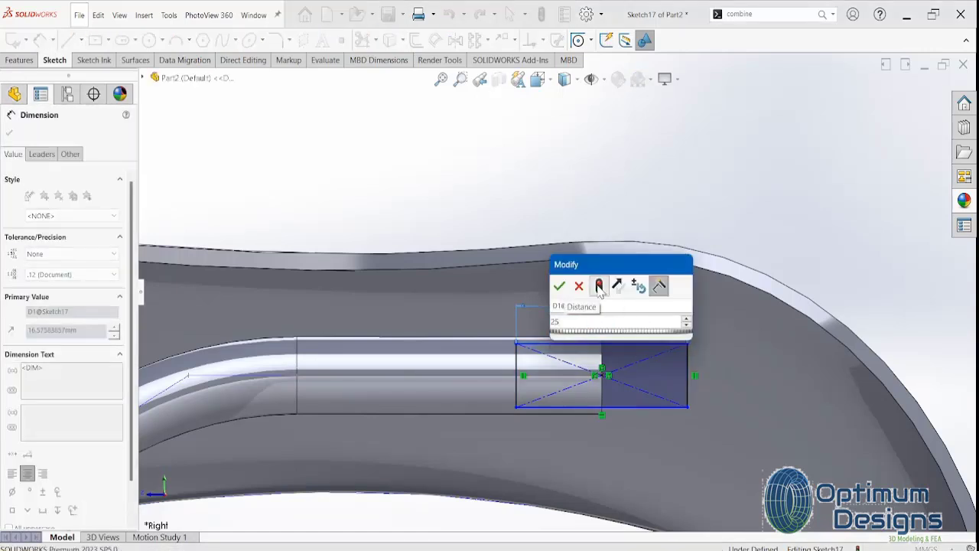
pyautogui.click(599, 285)
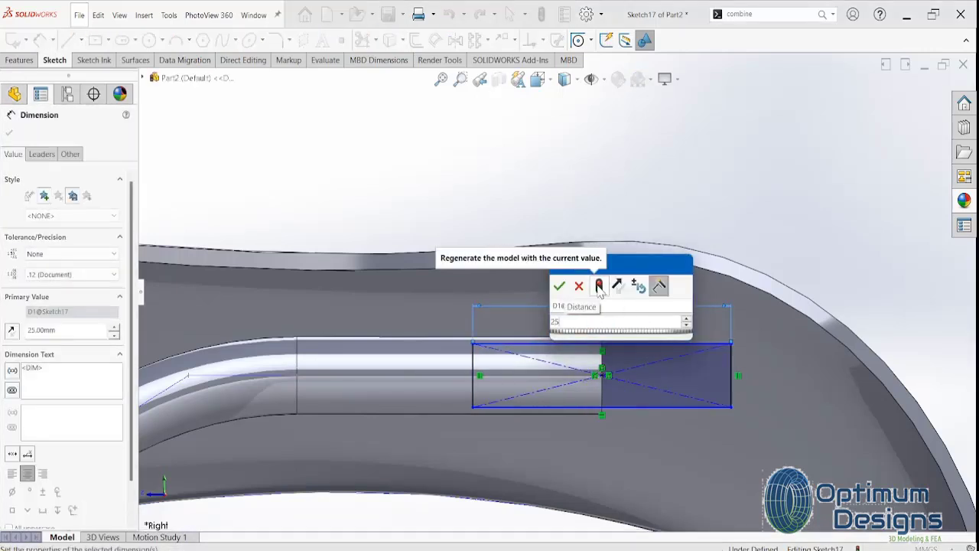
pyautogui.click(559, 285)
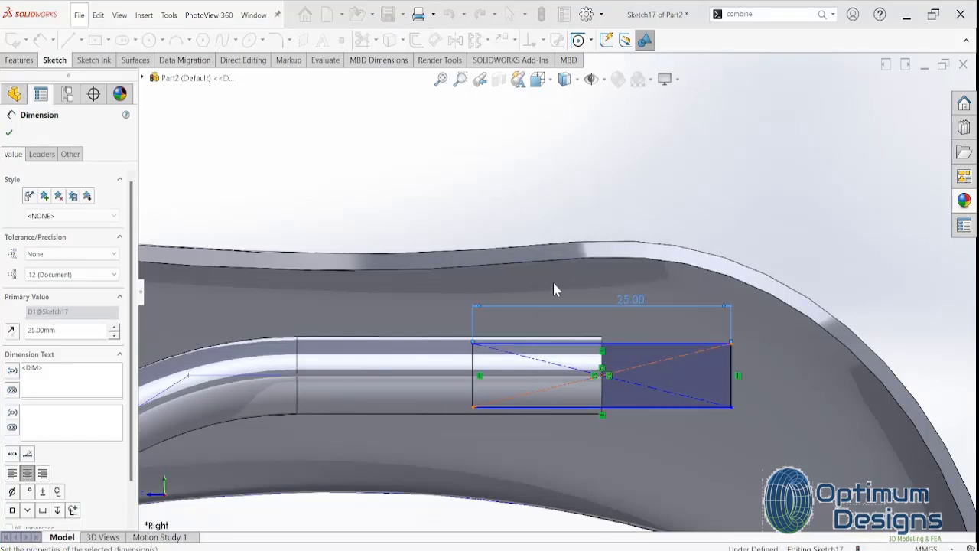
# Dimension the rectangle's height, trying 7 to 9 mm before settling on 10 mm
pyautogui.click(732, 380)
pyautogui.click(769, 372)
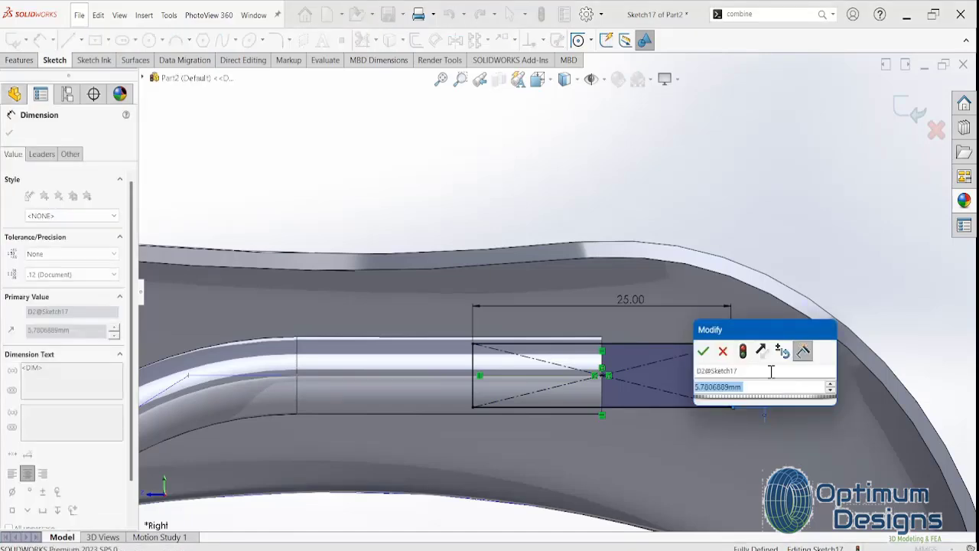
pyautogui.write('7')
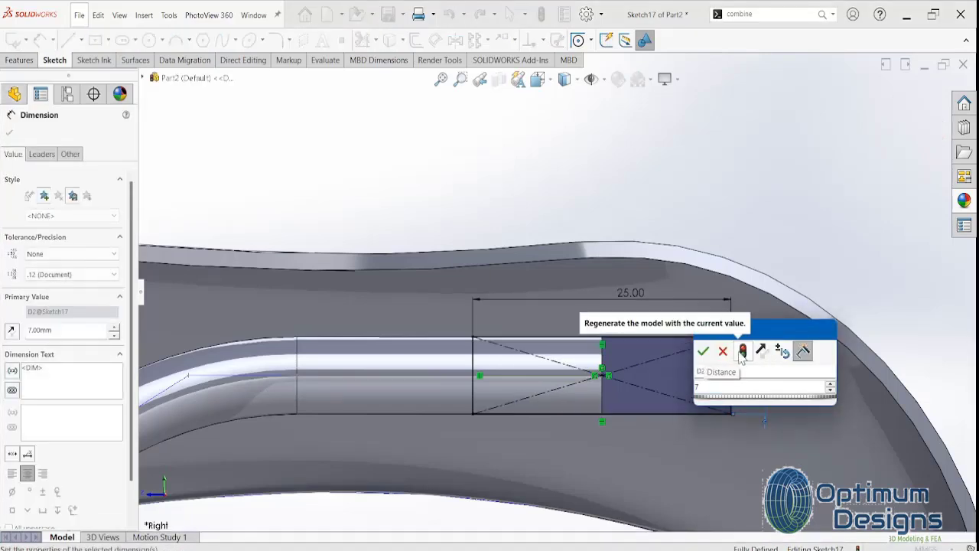
pyautogui.click(742, 350)
pyautogui.write('7.5')
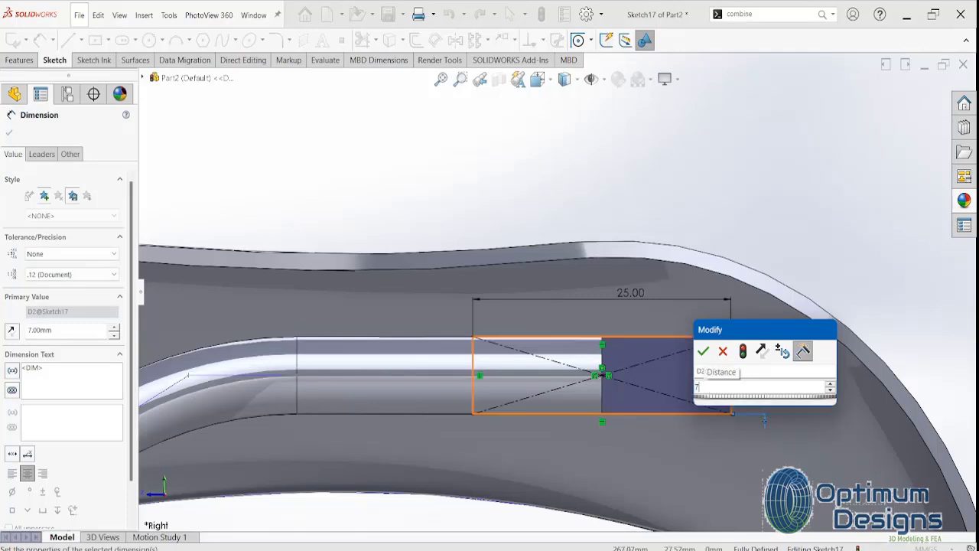
pyautogui.click(703, 350)
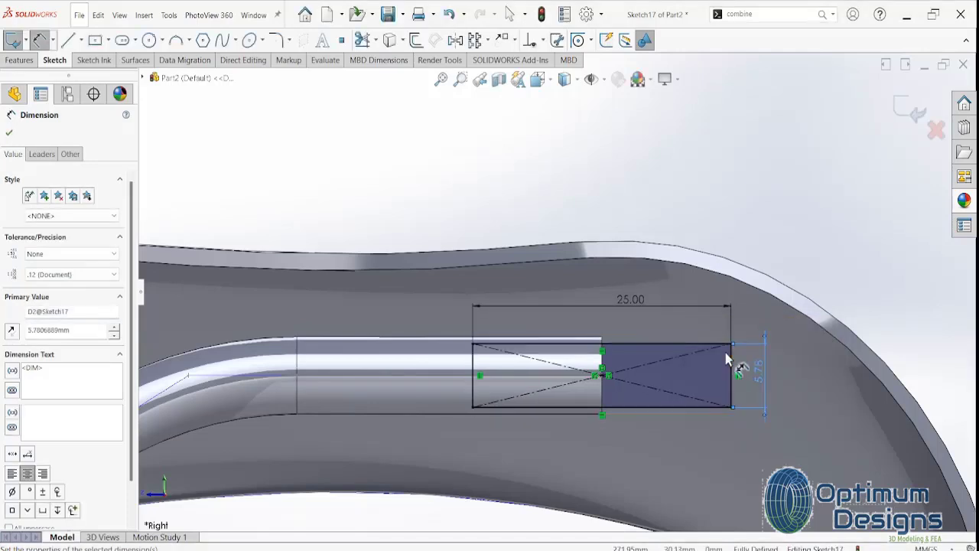
pyautogui.click(760, 378)
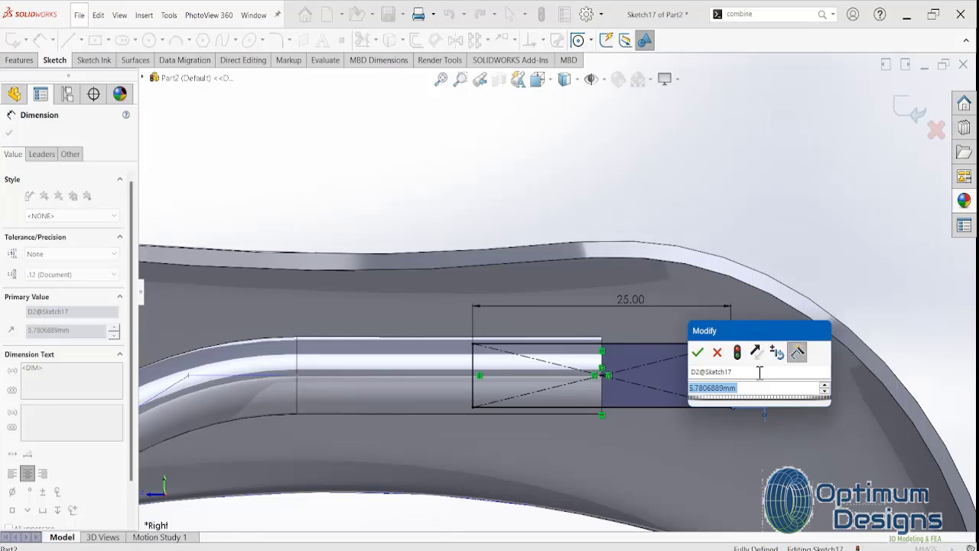
pyautogui.write('8')
pyautogui.click(737, 352)
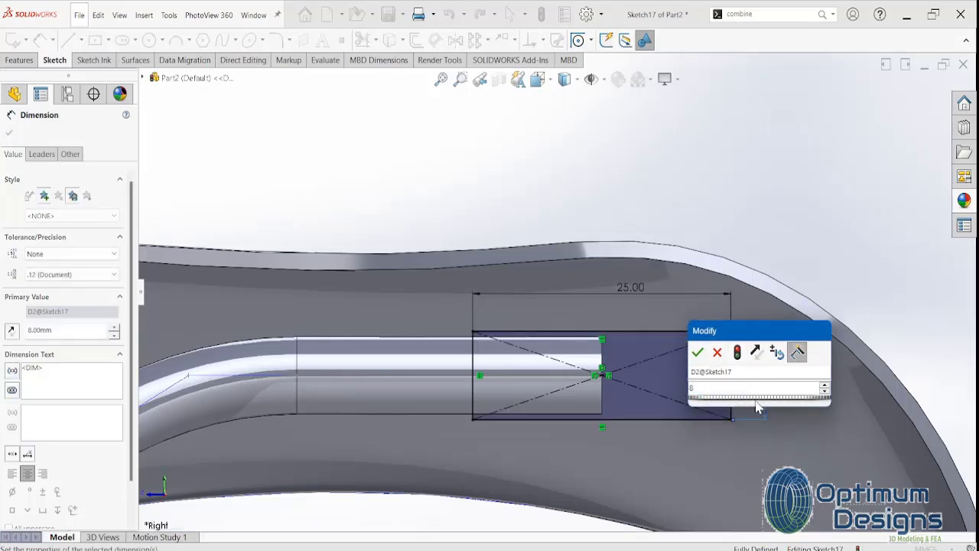
pyautogui.write('9')
pyautogui.click(738, 353)
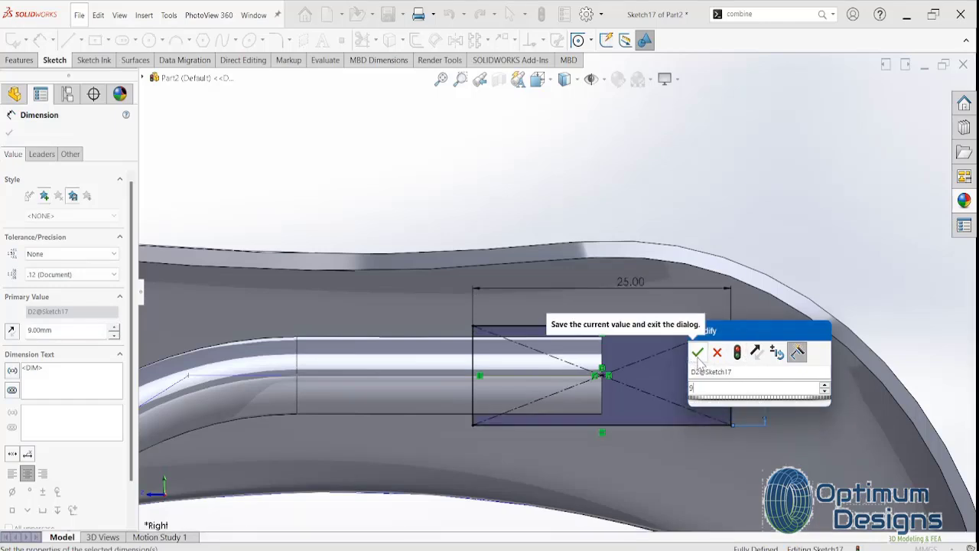
pyautogui.write('10')
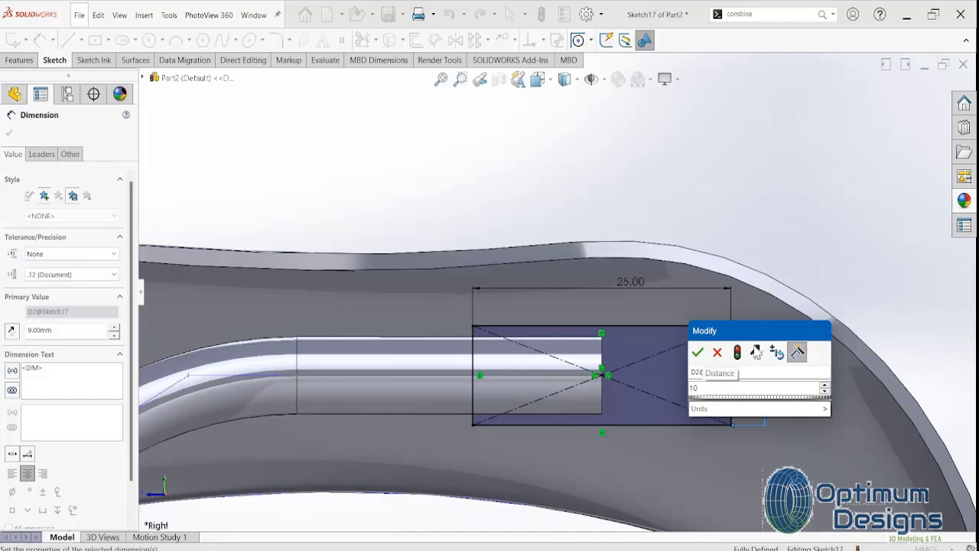
pyautogui.click(738, 354)
pyautogui.click(698, 352)
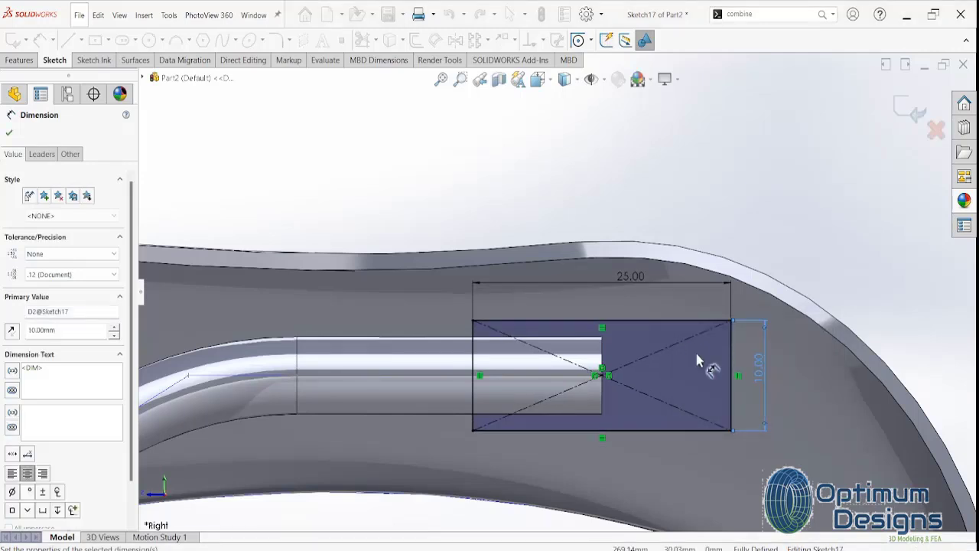
pyautogui.click(9, 133)
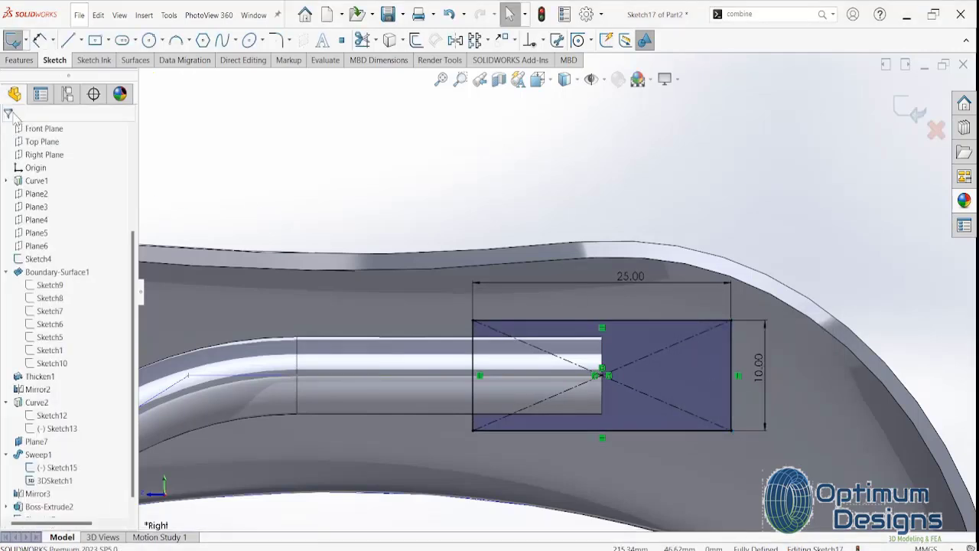
# Extrude Sketch17's rectangle Up To Next in both directions as Boss-Extrude3 around the rail end
pyautogui.click(19, 60)
pyautogui.click(12, 40)
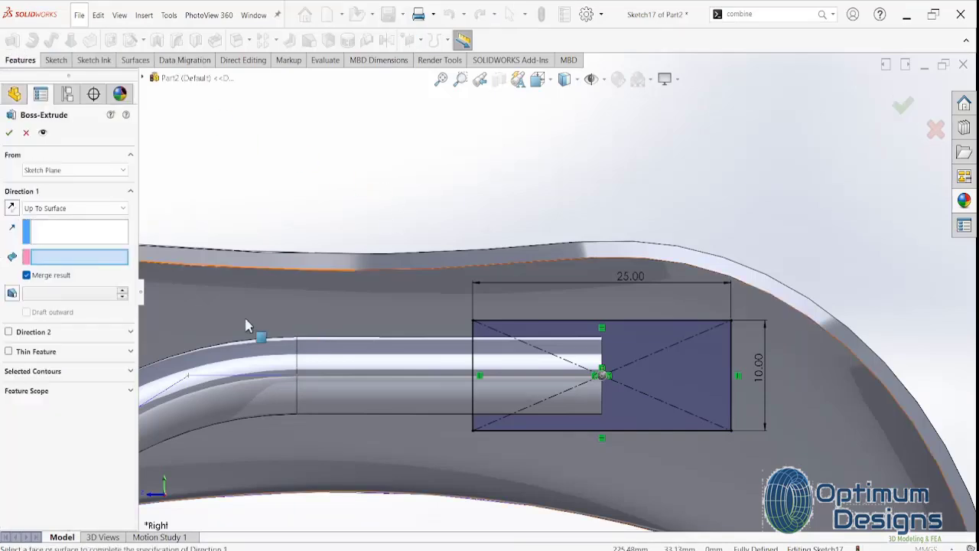
pyautogui.click(93, 210)
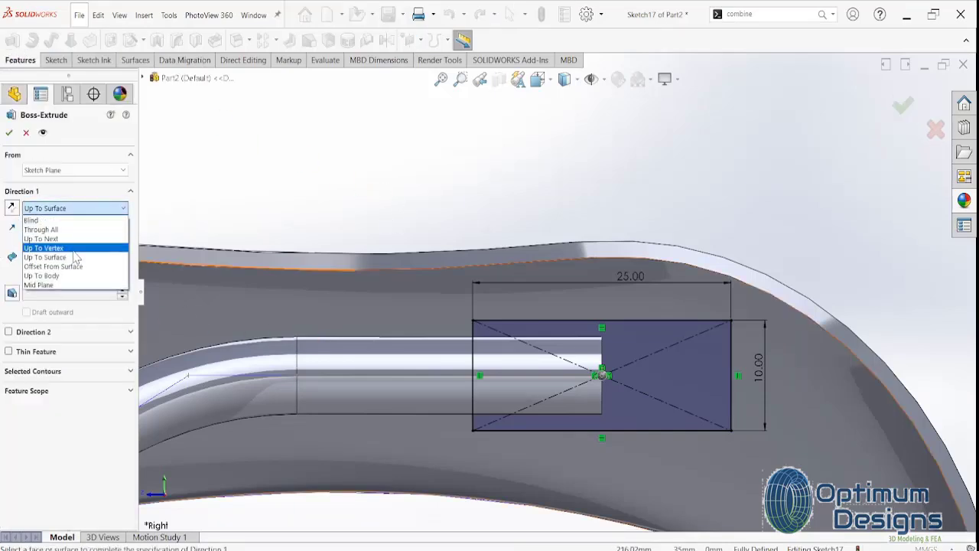
pyautogui.scroll(3, 656, 383)
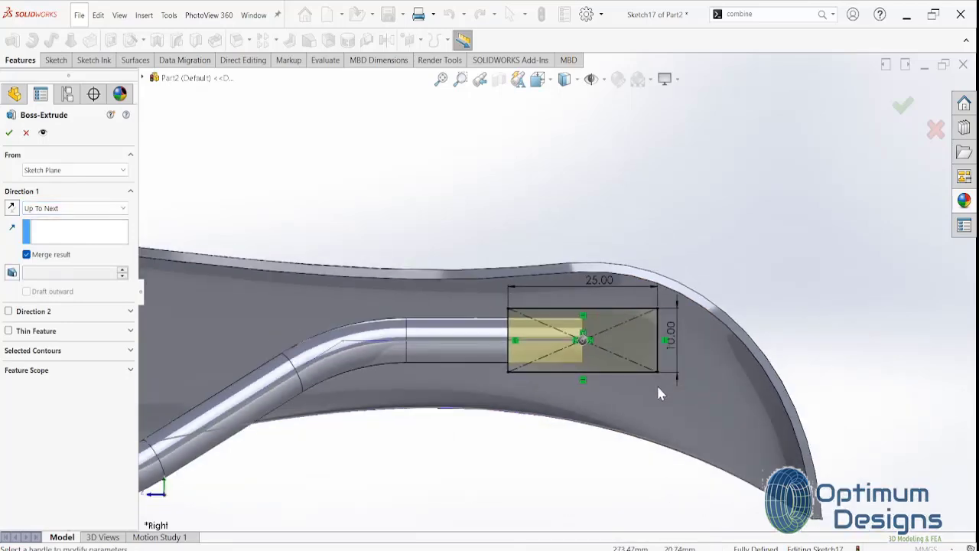
pyautogui.moveTo(656, 383); pyautogui.dragTo(300, 369, button='middle')
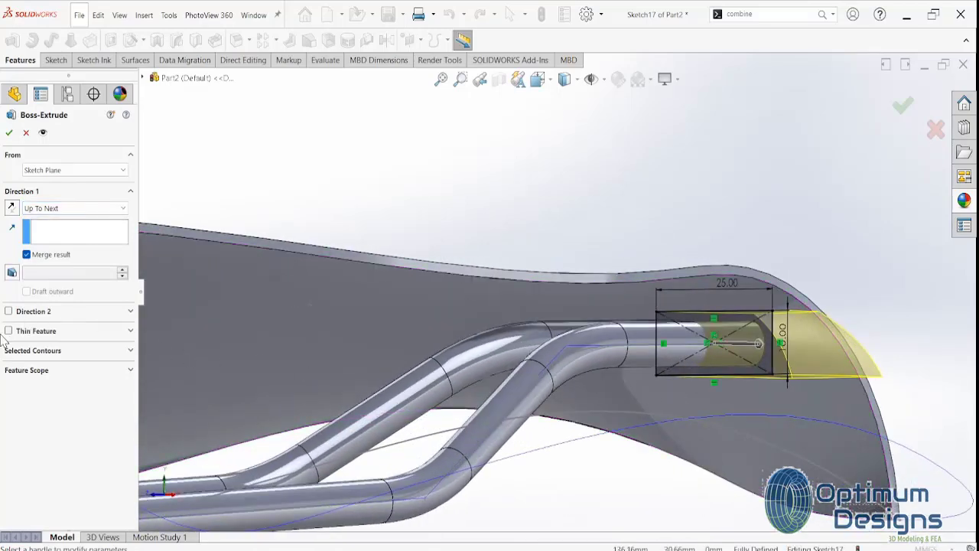
pyautogui.click(8, 311)
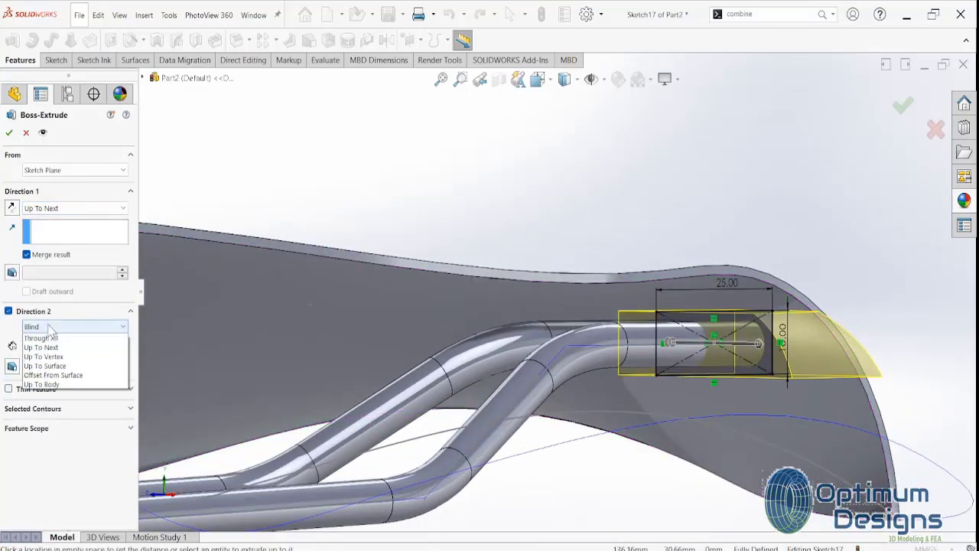
pyautogui.click(48, 347)
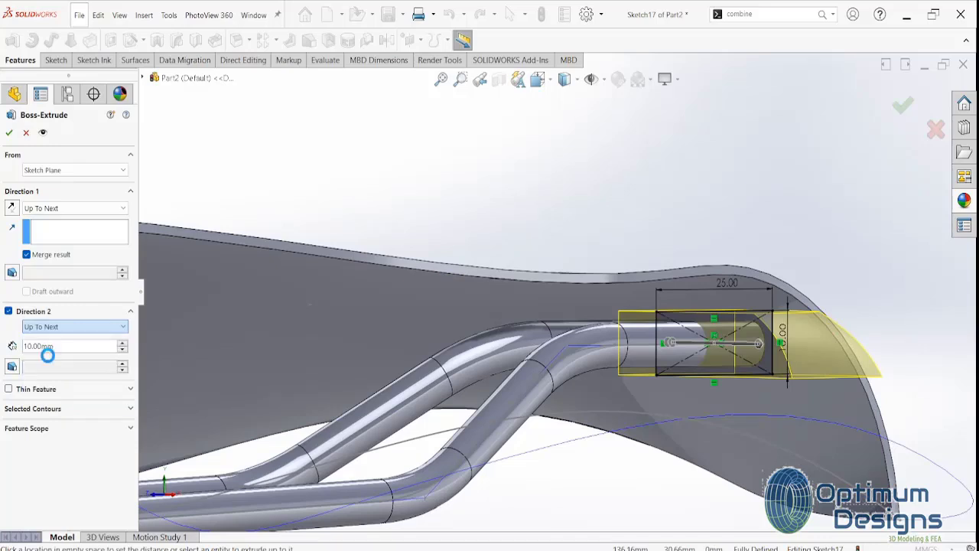
pyautogui.click(12, 133)
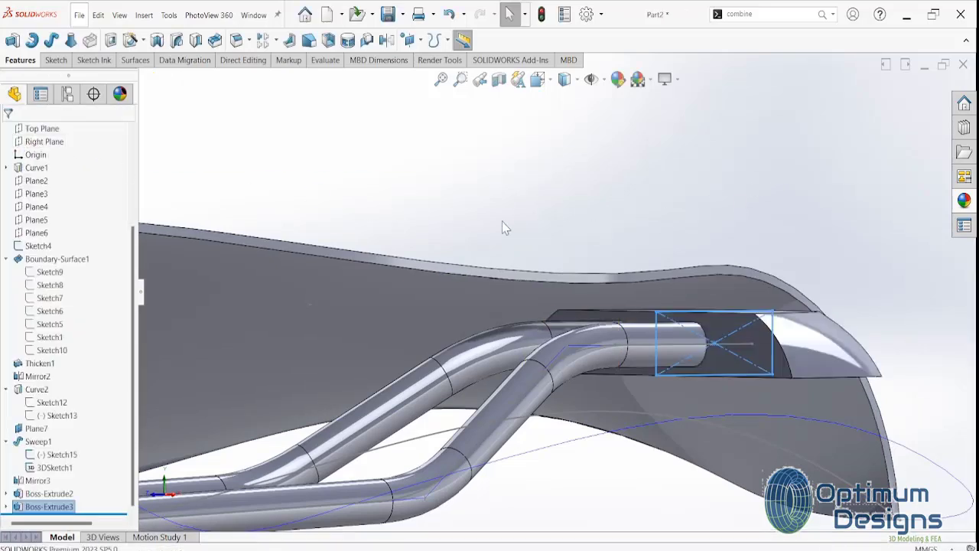
# Show the hidden Boundary-Surface1 seat surface again
pyautogui.rightClick(81, 264)
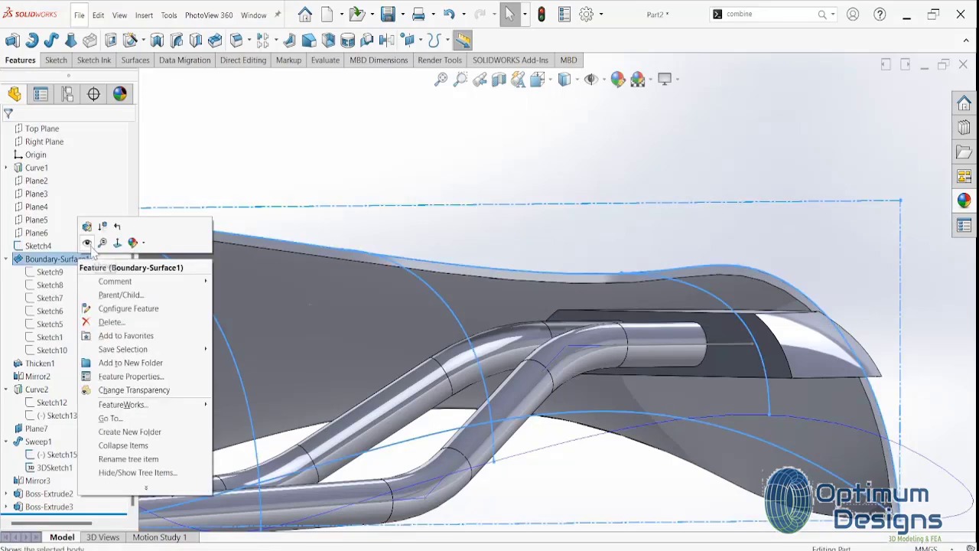
pyautogui.click(89, 243)
pyautogui.click(529, 184)
pyautogui.moveTo(529, 183)
pyautogui.mouseDown(button='middle')
pyautogui.moveTo(558, 231)
pyautogui.moveTo(535, 221)
pyautogui.moveTo(516, 107)
pyautogui.moveTo(524, 214)
pyautogui.mouseUp(button='middle')
# View the saddle from the Right, Back and Isometric orientations
pyautogui.press('space')
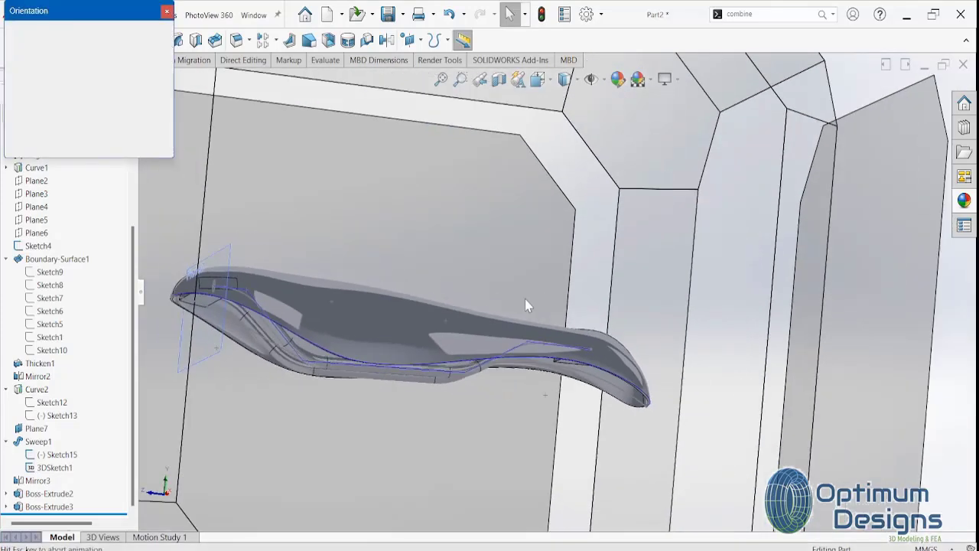
pyautogui.click(507, 296)
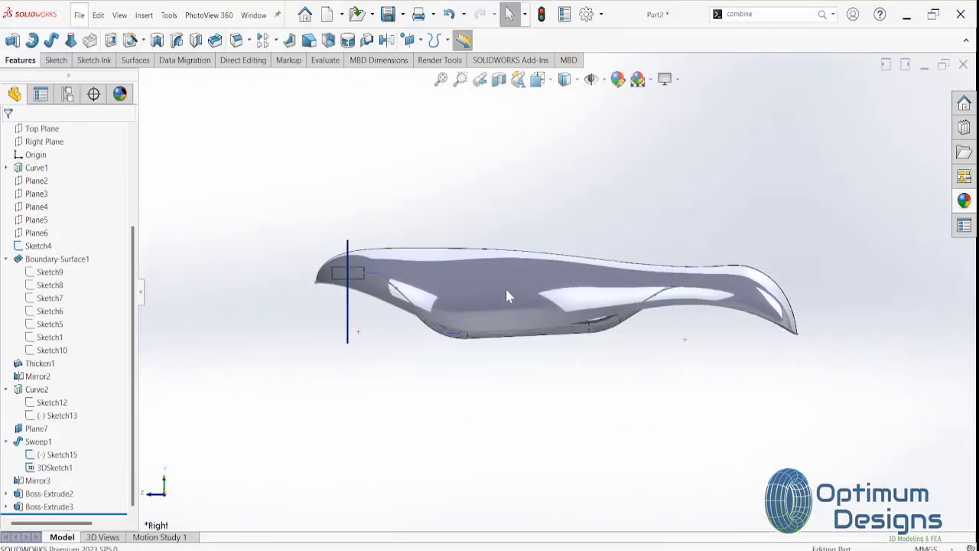
pyautogui.press('space')
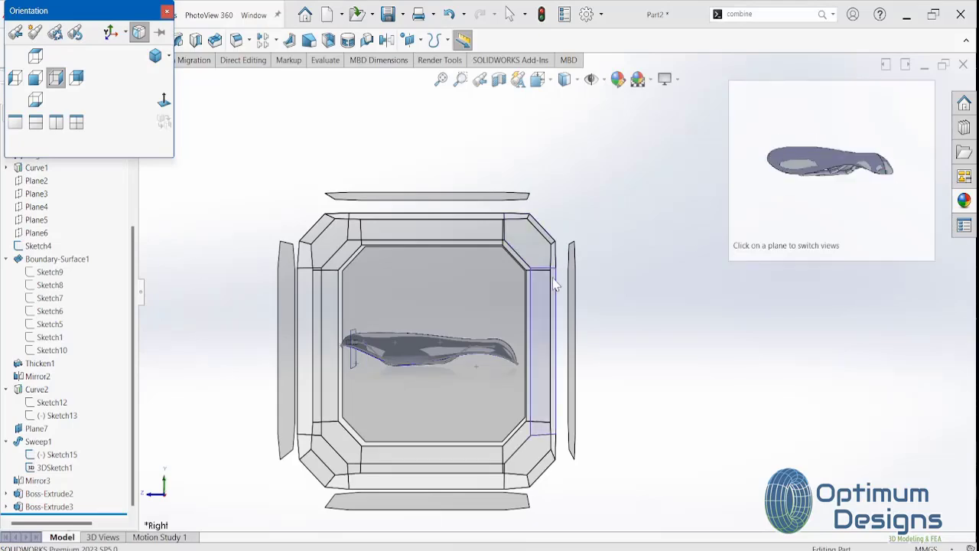
pyautogui.click(571, 274)
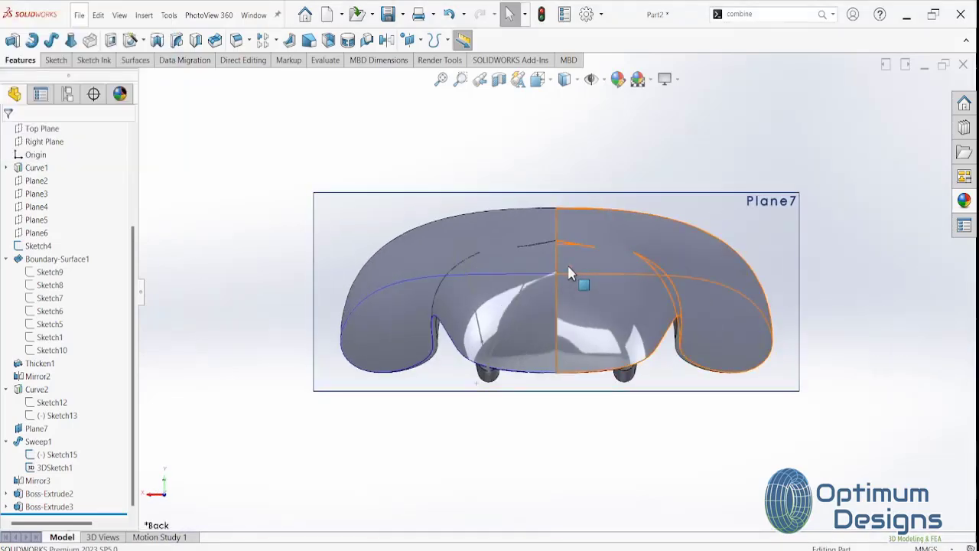
pyautogui.press('space')
pyautogui.click(533, 246)
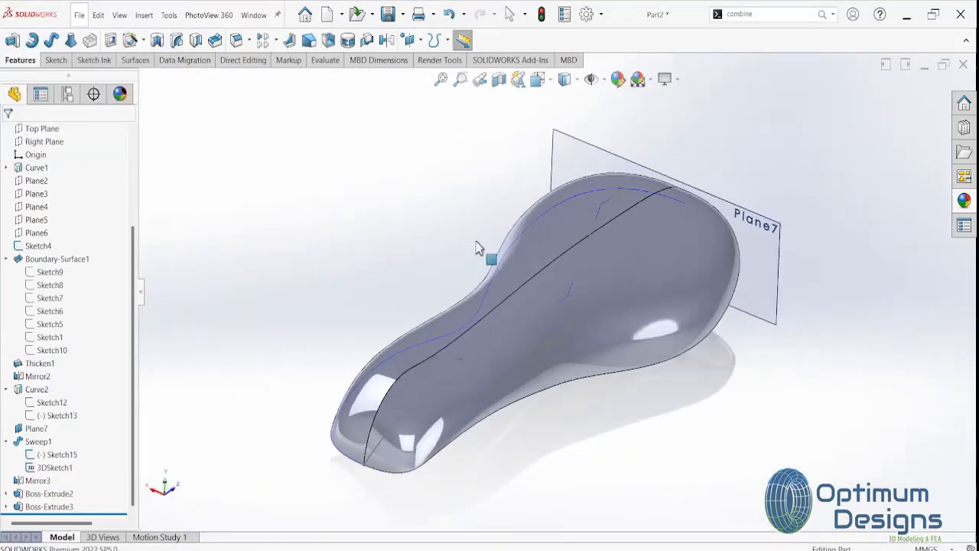
# Hide Plane7 and the Sketch3 curve on the saddle shell
pyautogui.click(7, 389)
pyautogui.rightClick(767, 233)
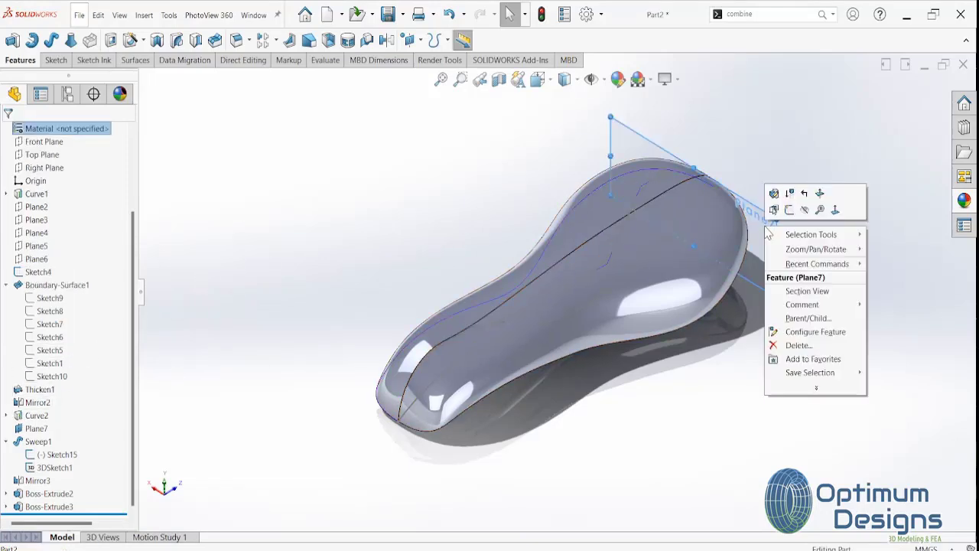
pyautogui.click(807, 212)
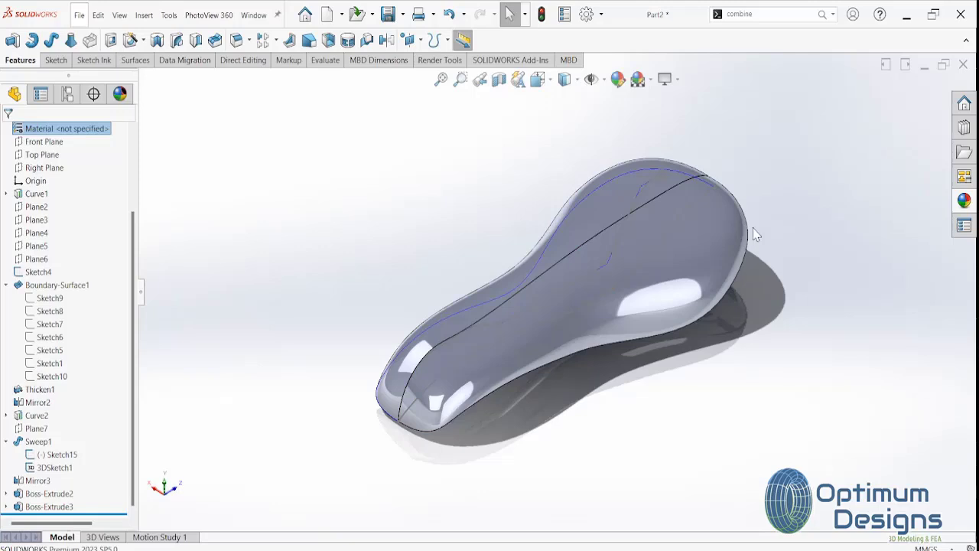
pyautogui.rightClick(683, 221)
pyautogui.click(706, 197)
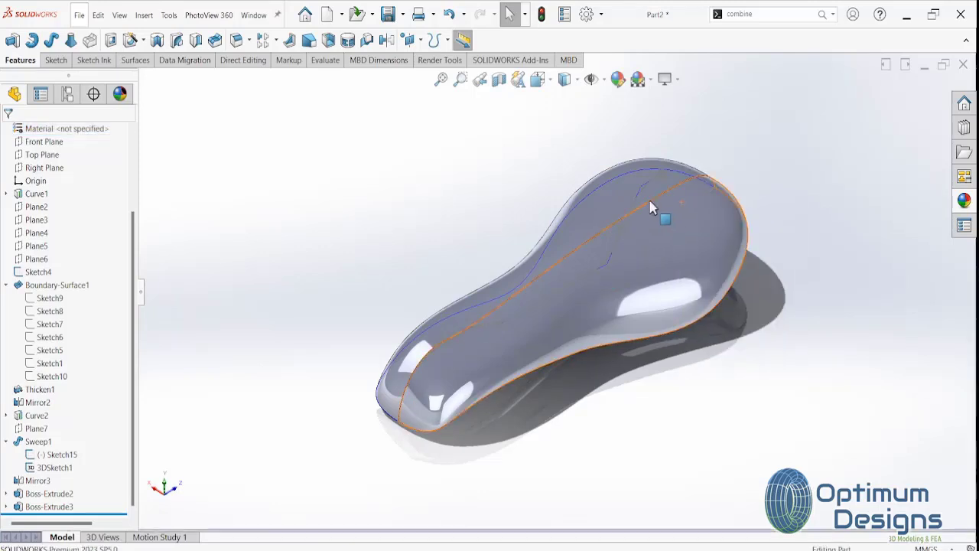
# Inspect the saddle from the standard Right and Front views
pyautogui.rightClick(648, 186)
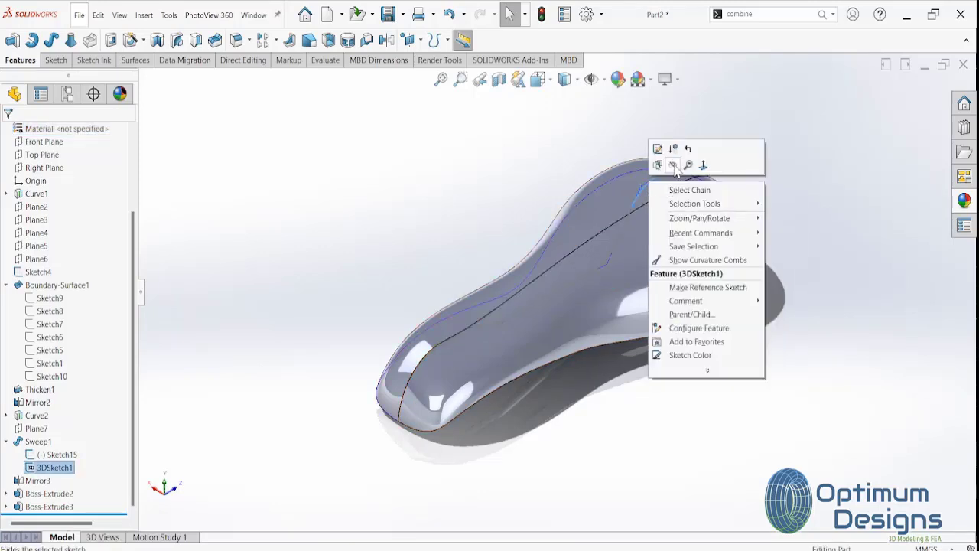
pyautogui.click(480, 282)
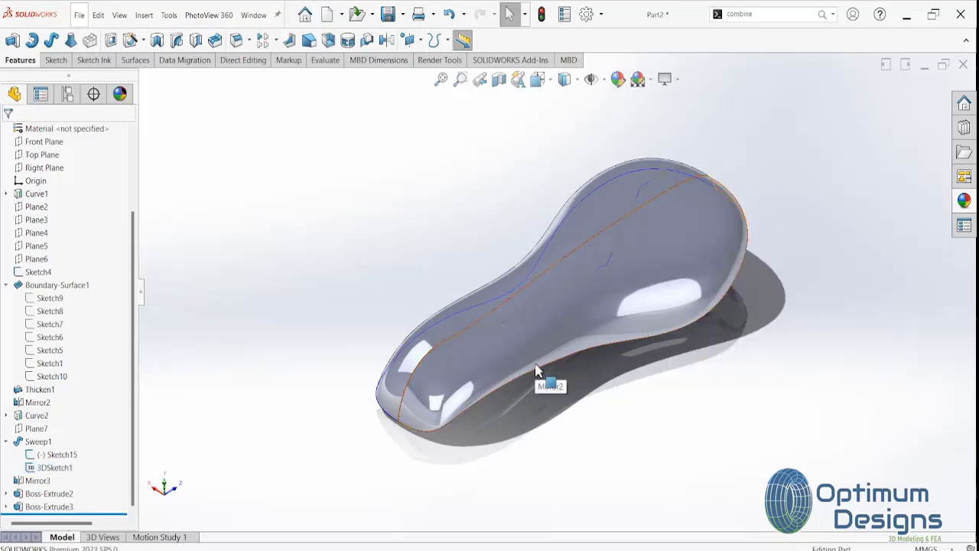
pyautogui.press('space')
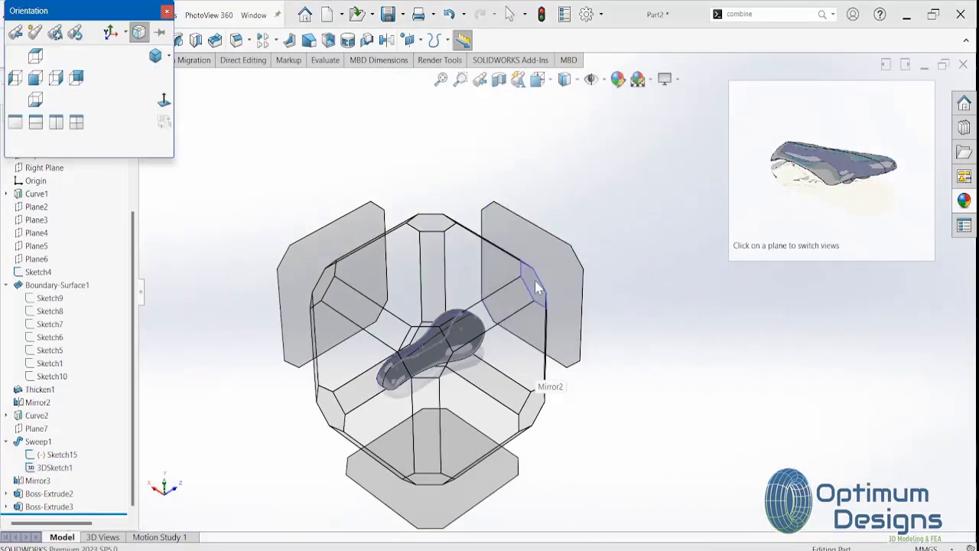
pyautogui.click(536, 283)
pyautogui.press('space')
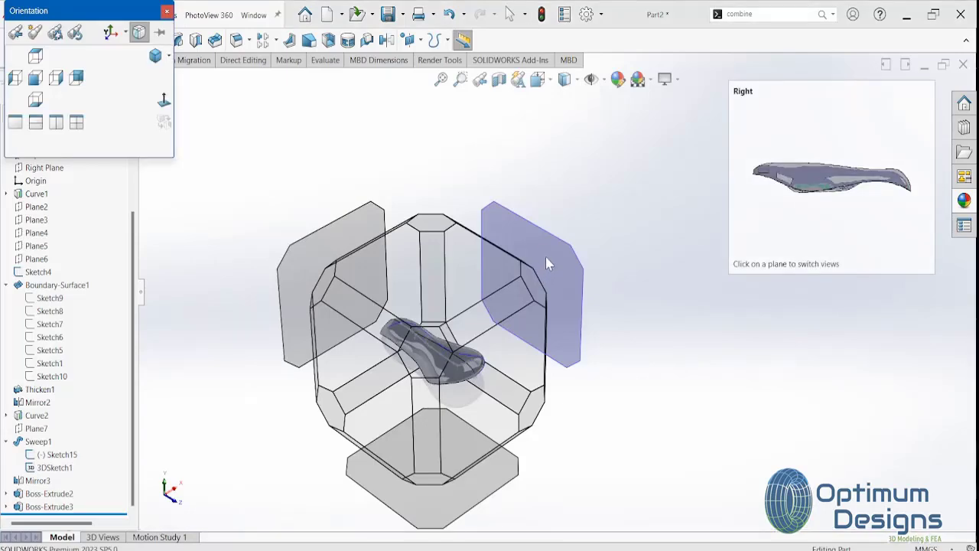
pyautogui.click(545, 256)
pyautogui.press('space')
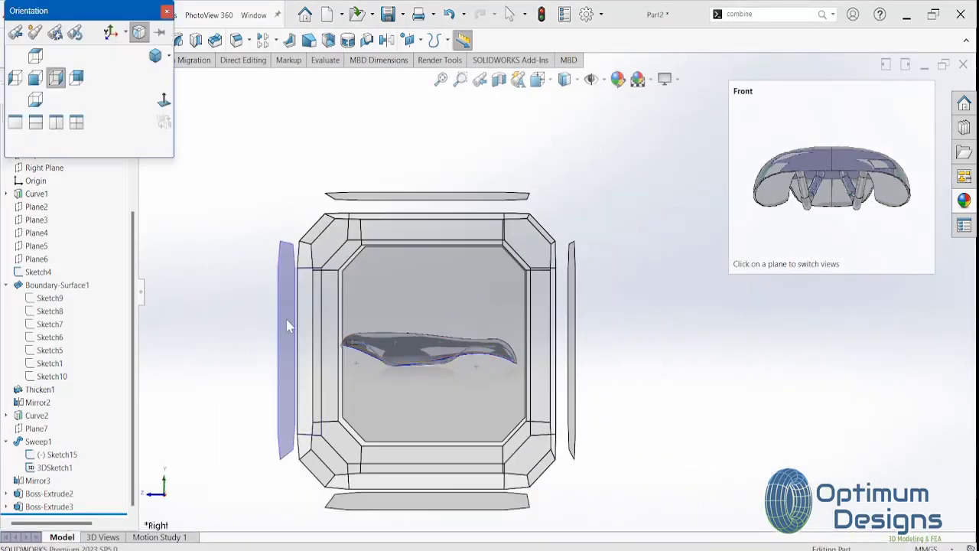
pyautogui.click(289, 327)
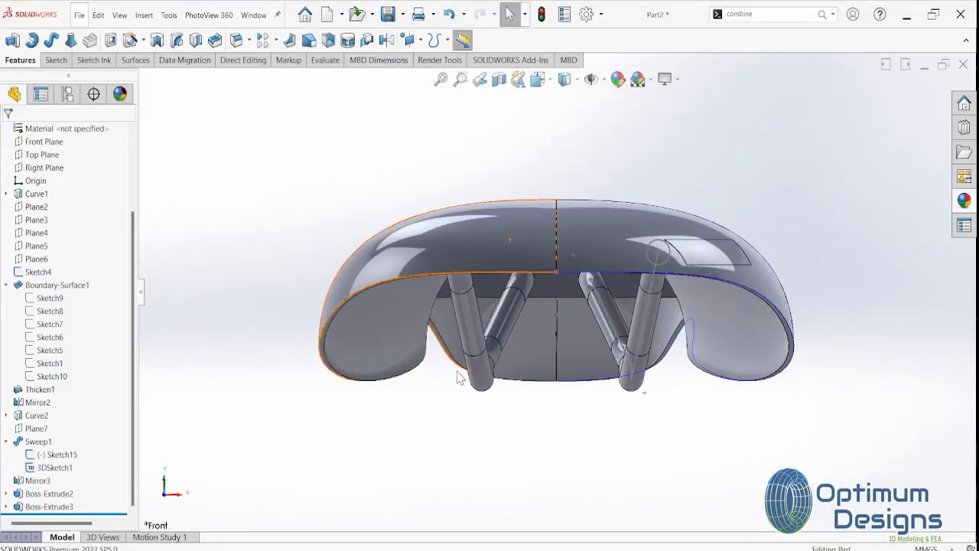
# Hide Sketch15 and the 3DSketch1 rail path, then view the finished saddle from the right
pyautogui.rightClick(659, 249)
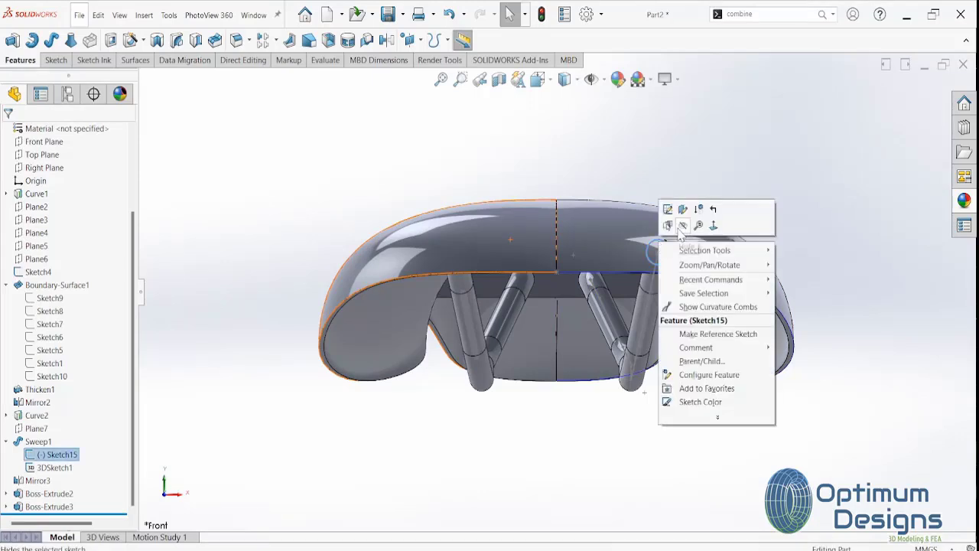
pyautogui.click(683, 231)
pyautogui.rightClick(655, 282)
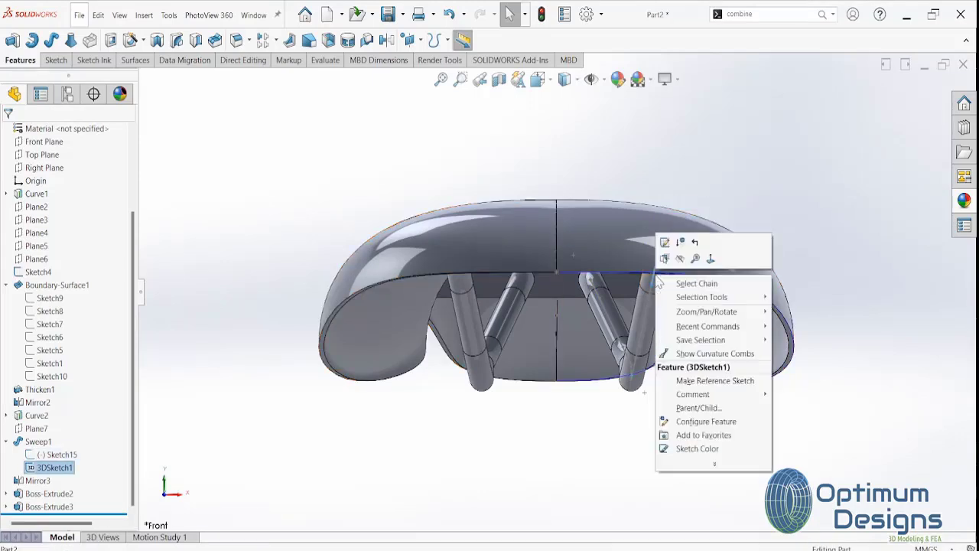
pyautogui.click(678, 259)
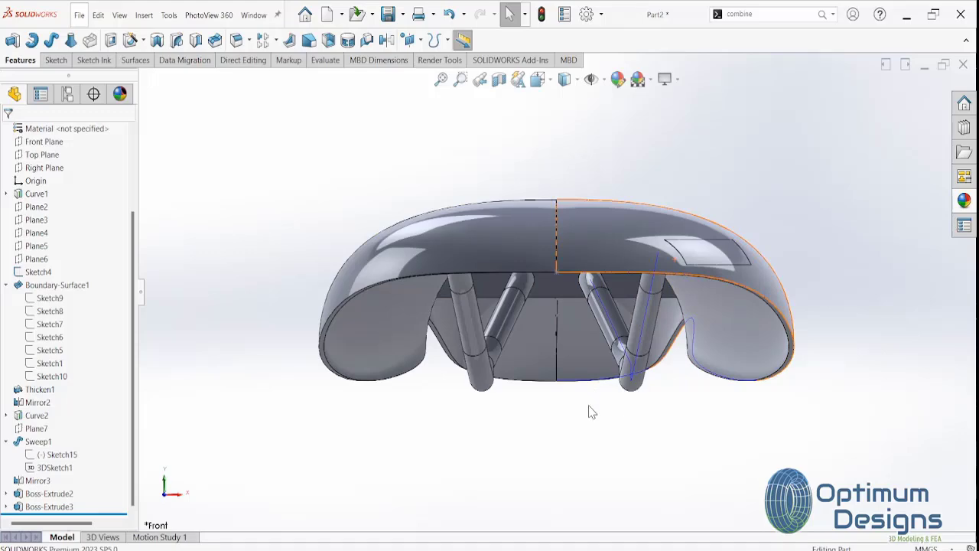
pyautogui.press('space')
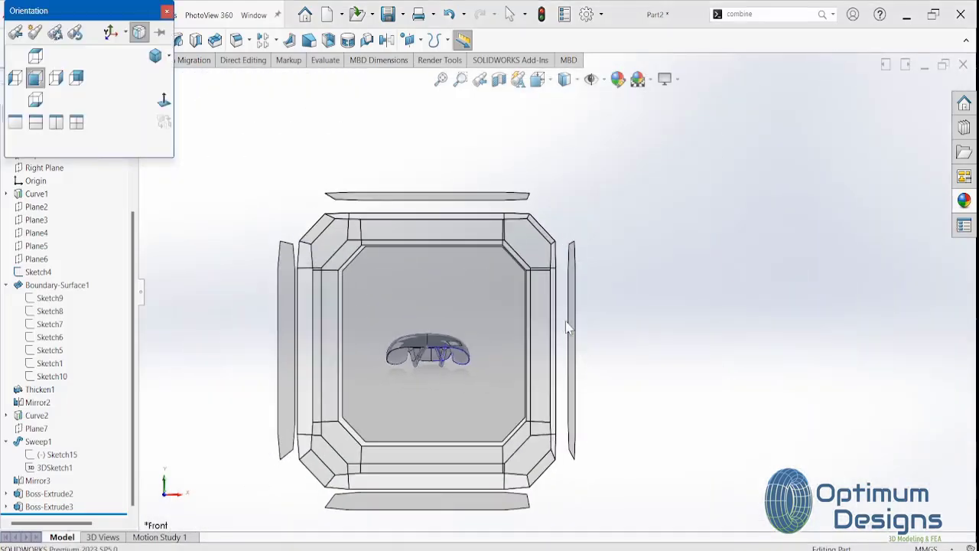
pyautogui.click(566, 325)
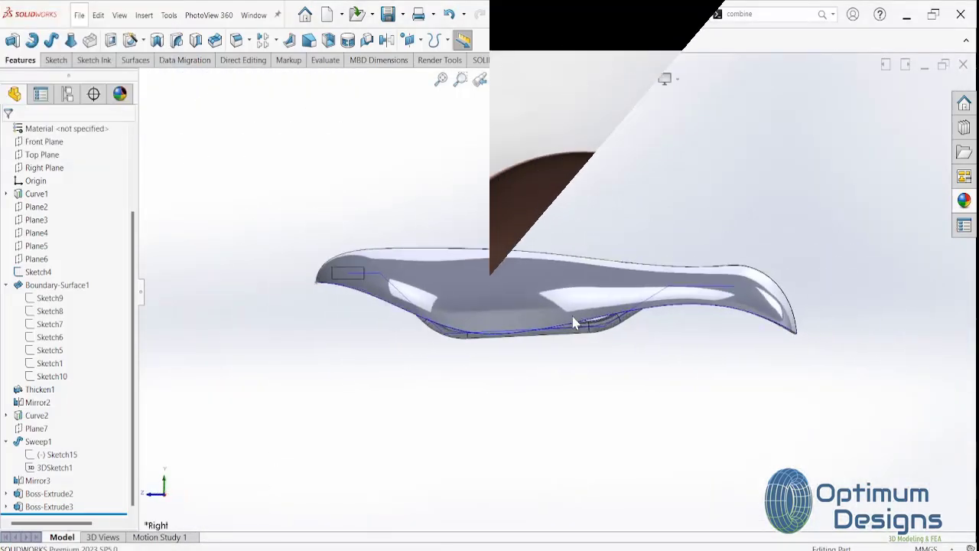